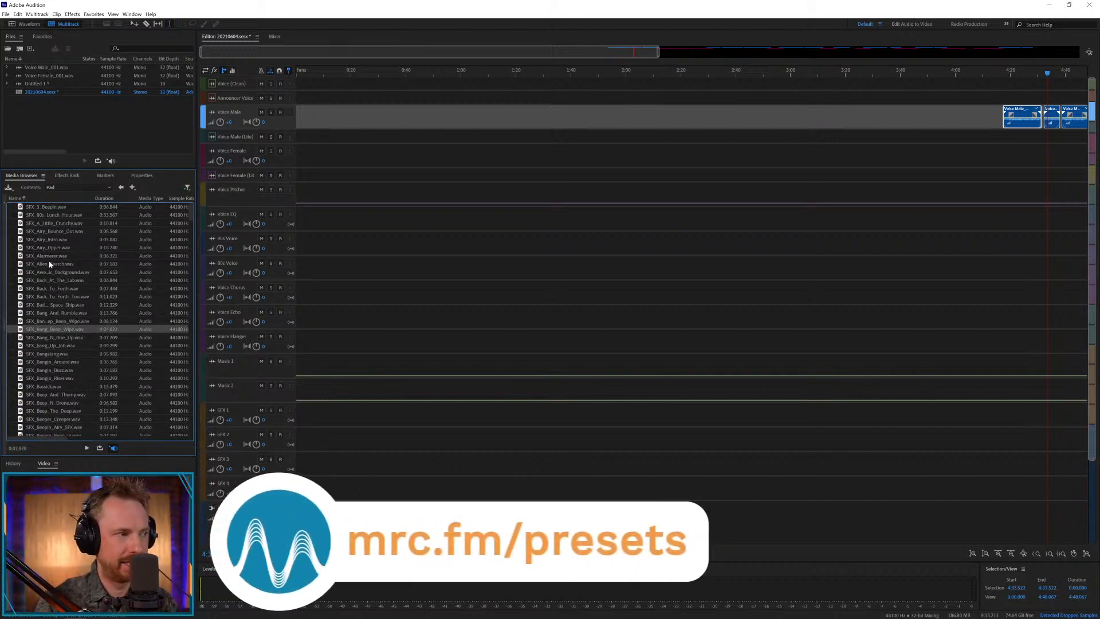
Select all sound effects in the Pad folder and place them one after another on the SFX 1 track from about 2:42.
left_click(51, 210)
scroll(105, 370, "down", 9)
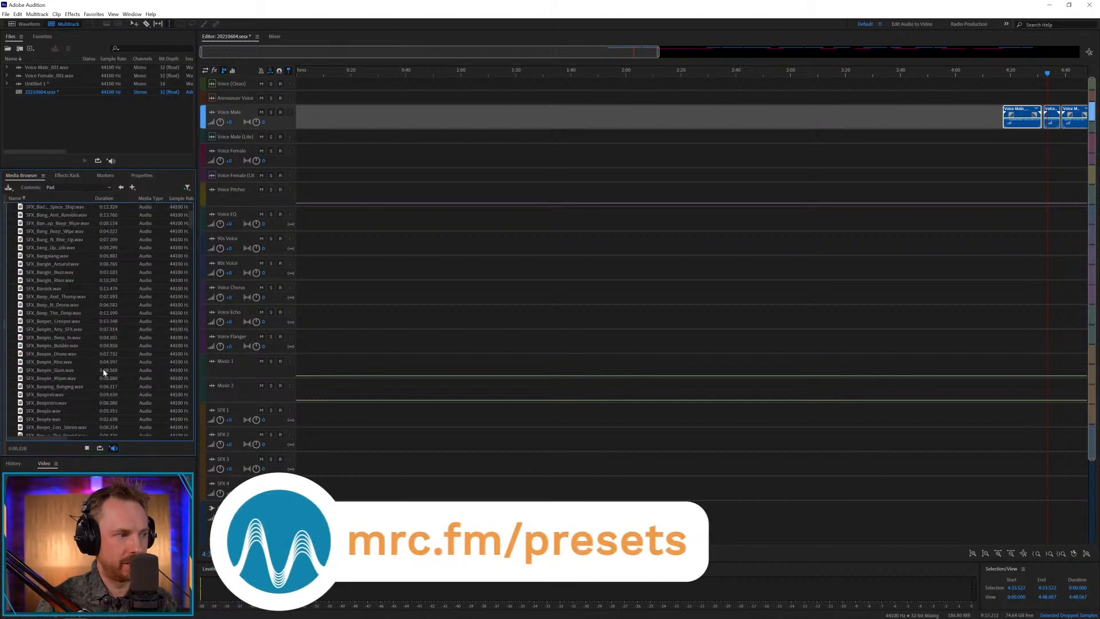
left_click(77, 421, "shift")
scroll(33, 283, "up", 9)
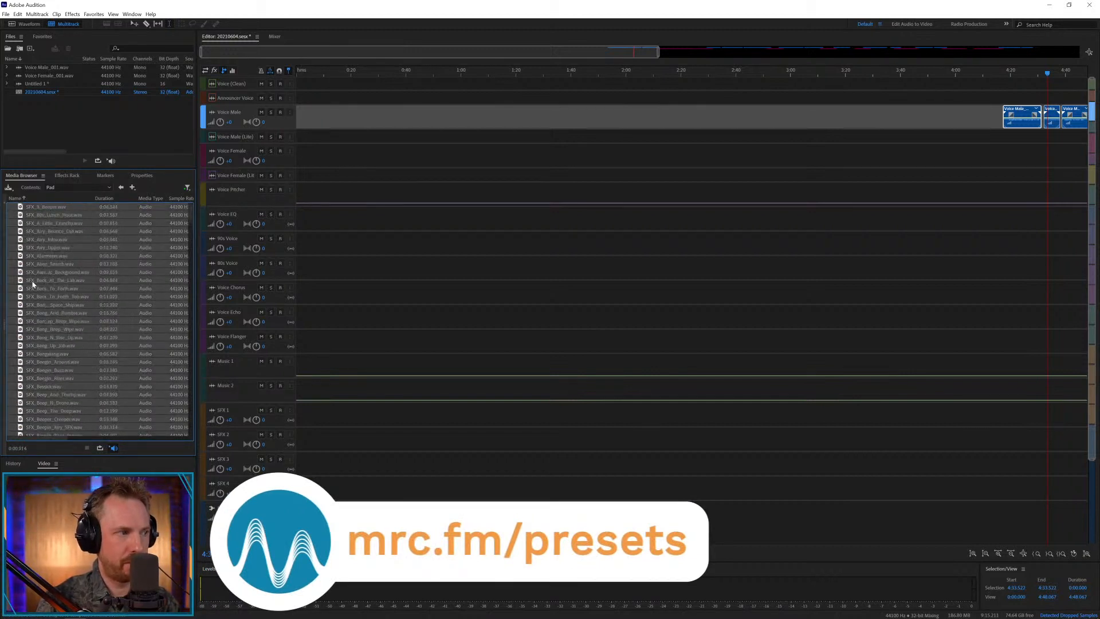
left_click_drag(40, 211, 743, 426)
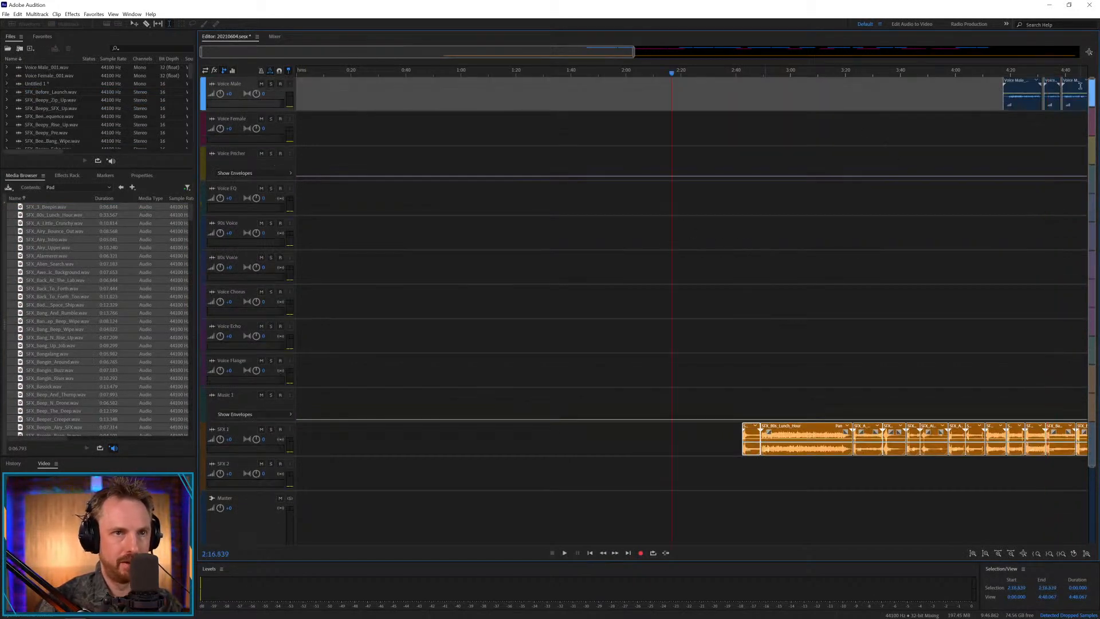
Open the Voice Male recording, normalize the whole file to -0.1 dB, and return to the multitrack session.
key("backslash")
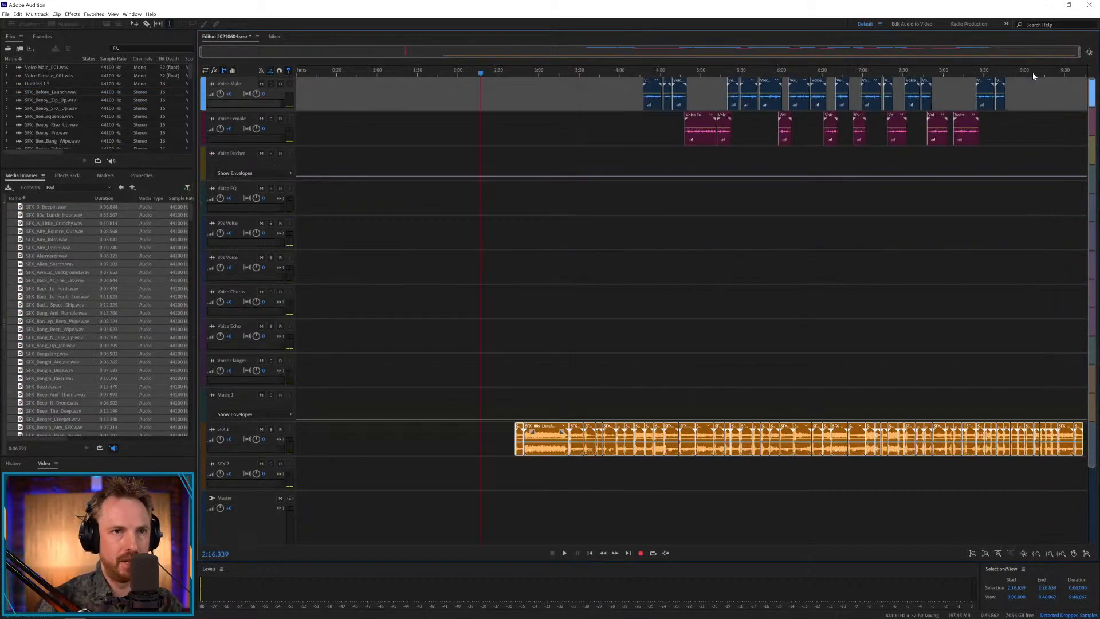
double_click(774, 99)
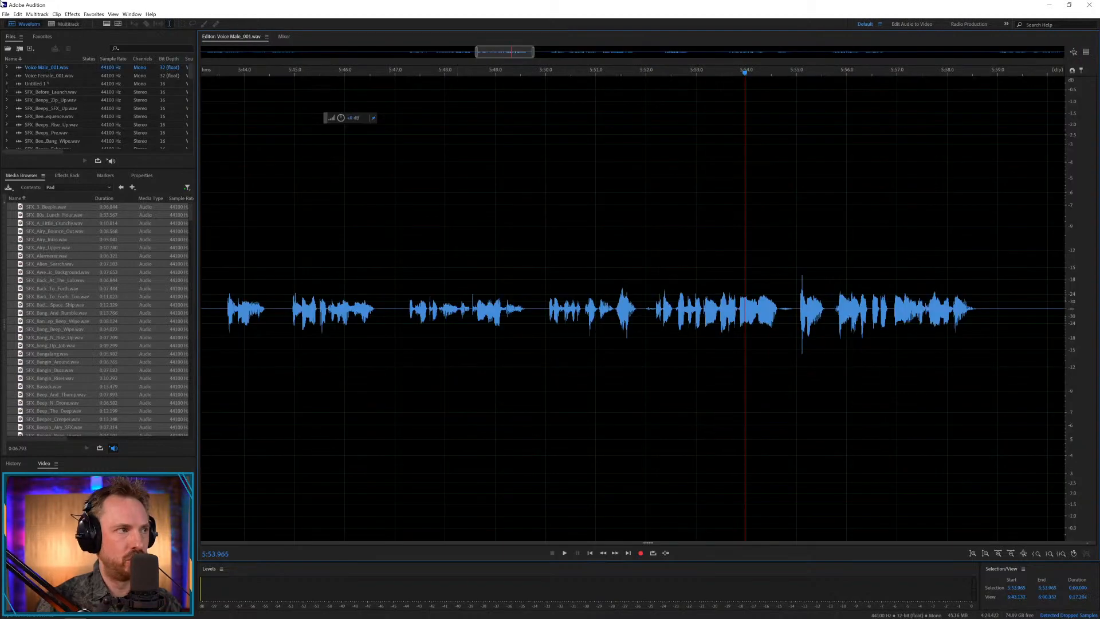
key("backslash")
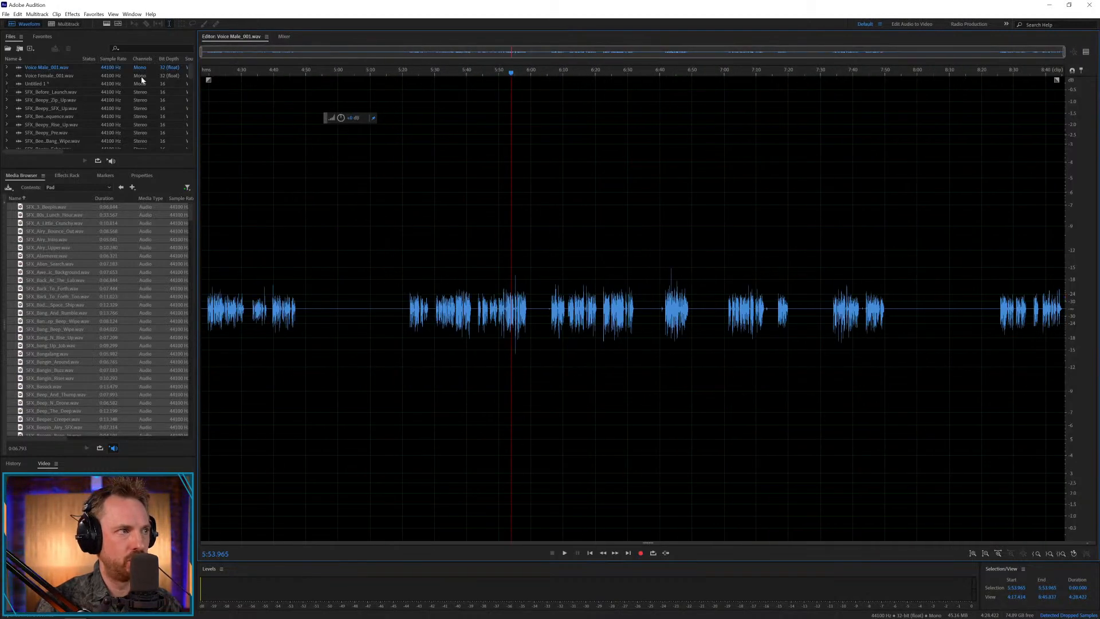
left_click(88, 14)
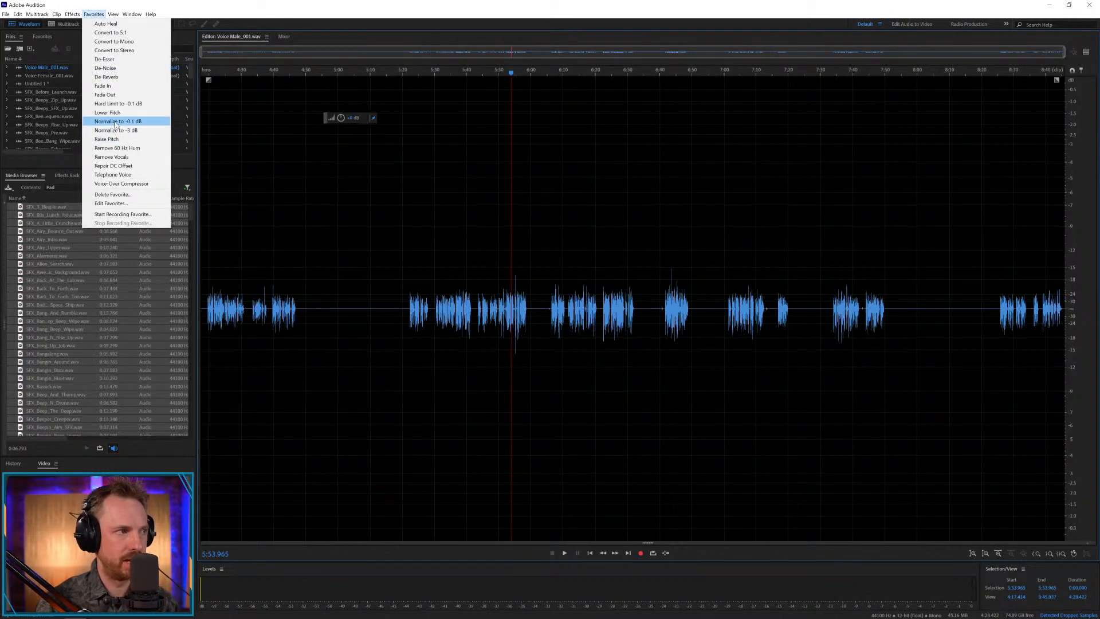
left_click(102, 106)
left_click(63, 24)
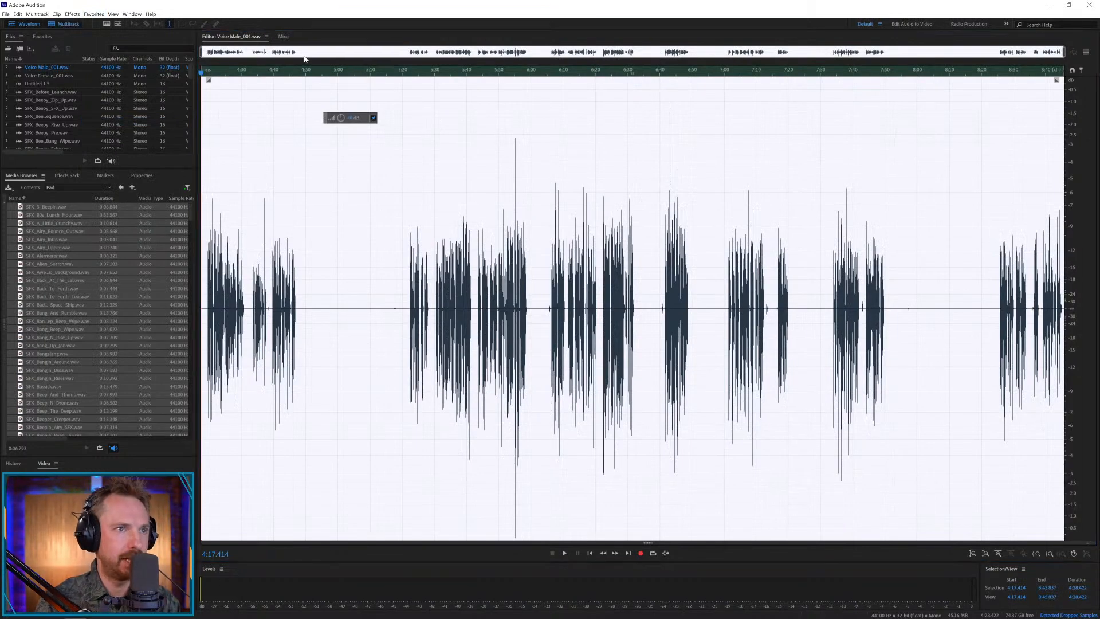
Open the Voice Female recording, normalize it to -0.1 dB, and return to the multitrack session.
double_click(700, 136)
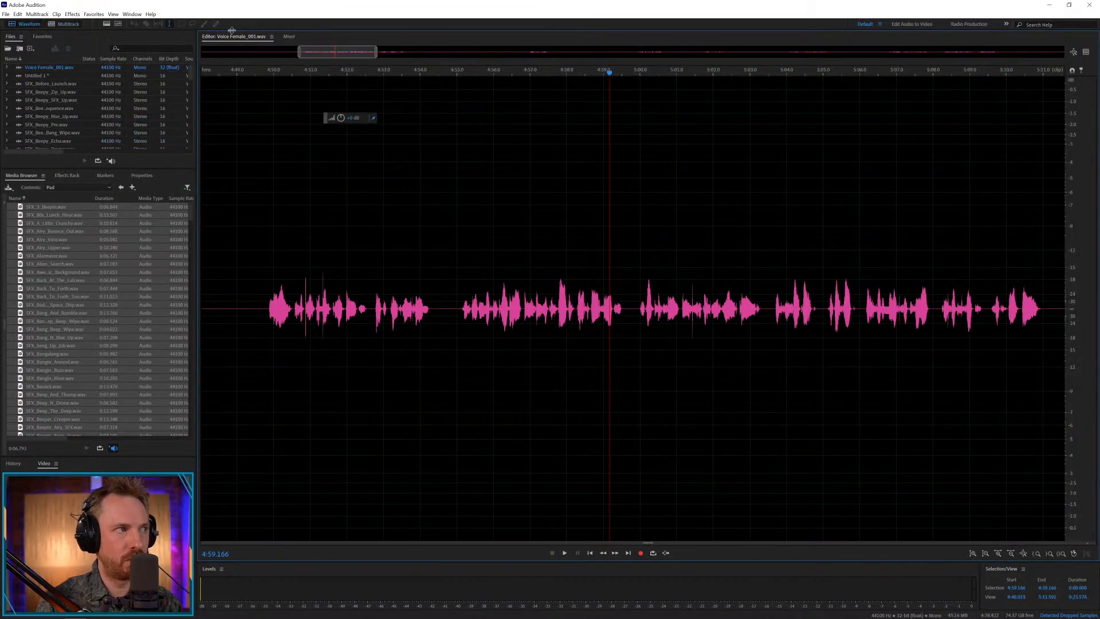
left_click(94, 15)
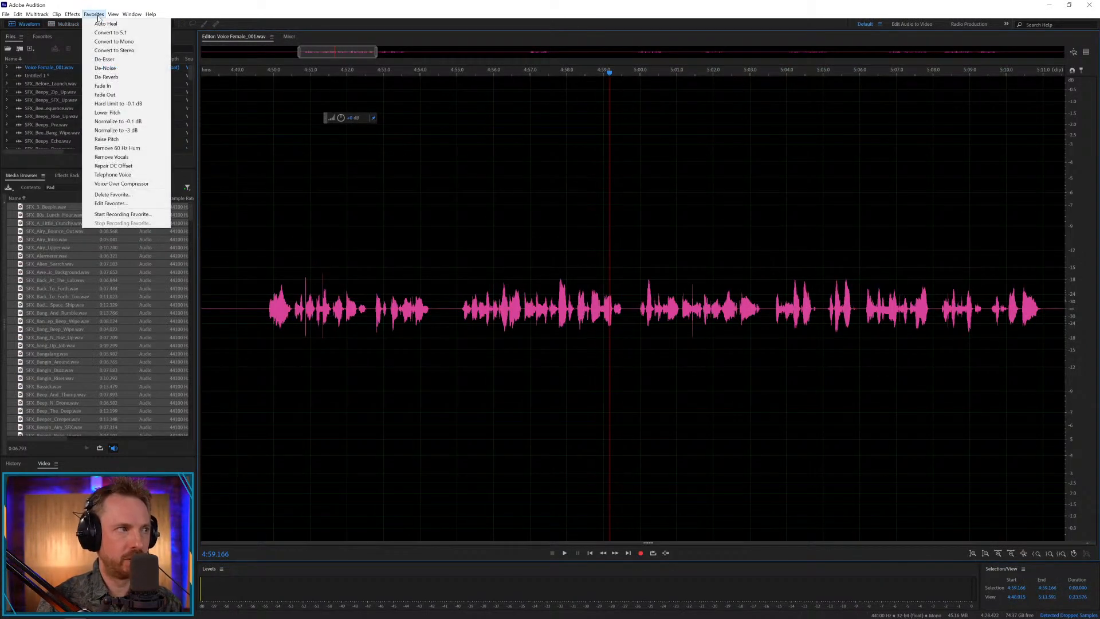
left_click(121, 122)
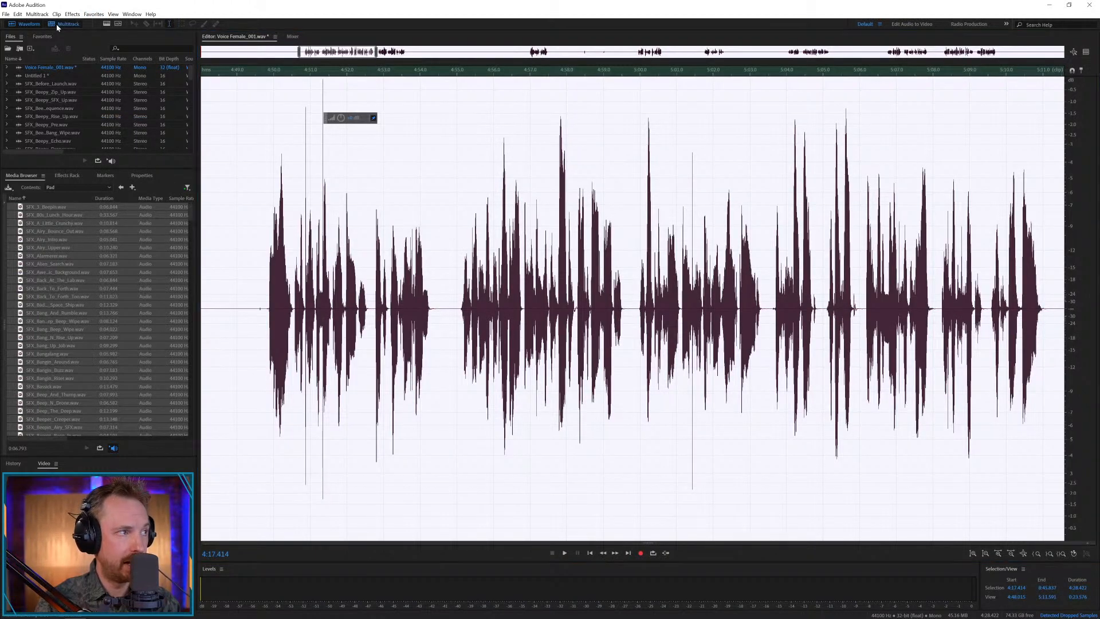
key("0")
left_click(630, 121)
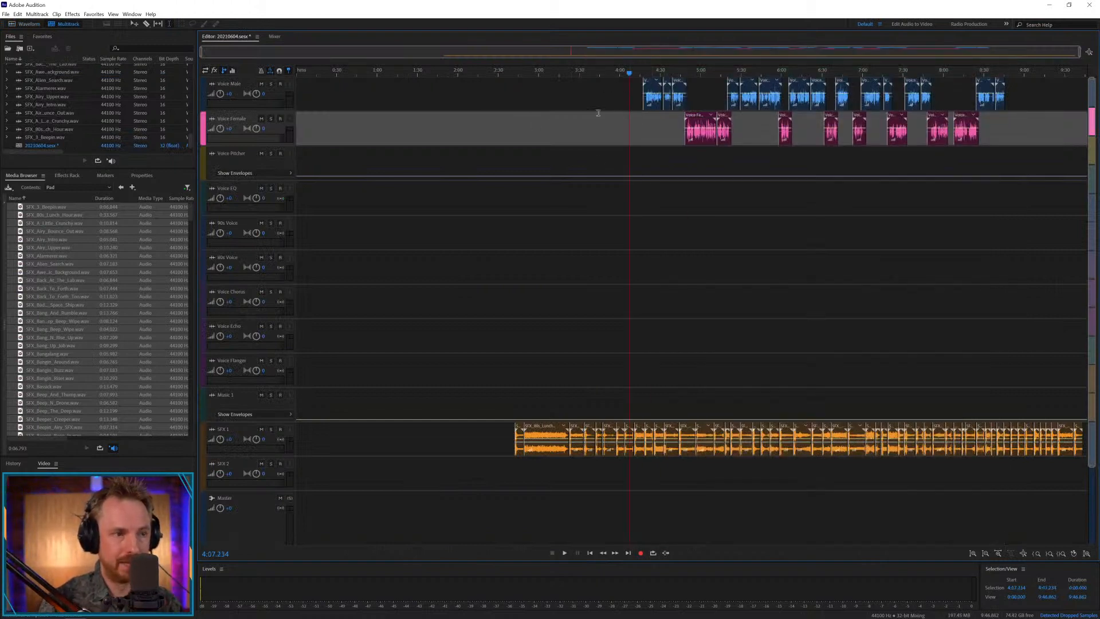
Move the SFX_3_Beepin clip to the start of SFX 1 and SFX_A_Little_Crunchy to about 0:21 on SFX 2, and browse the Turntable folder.
left_click_drag(524, 434, 304, 431)
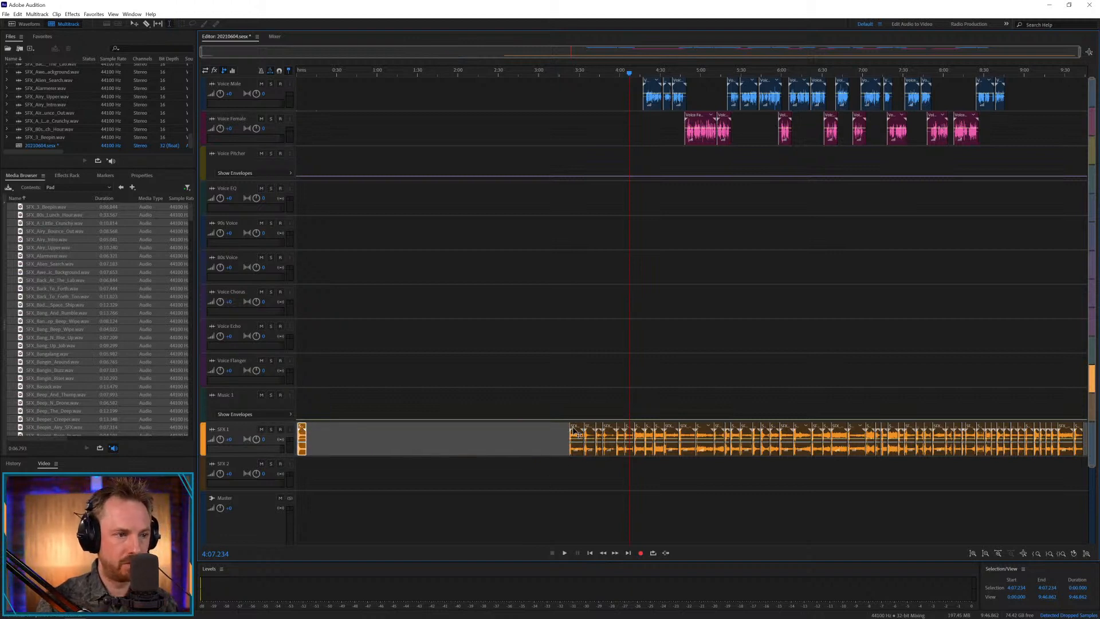
left_click_drag(574, 431, 331, 468)
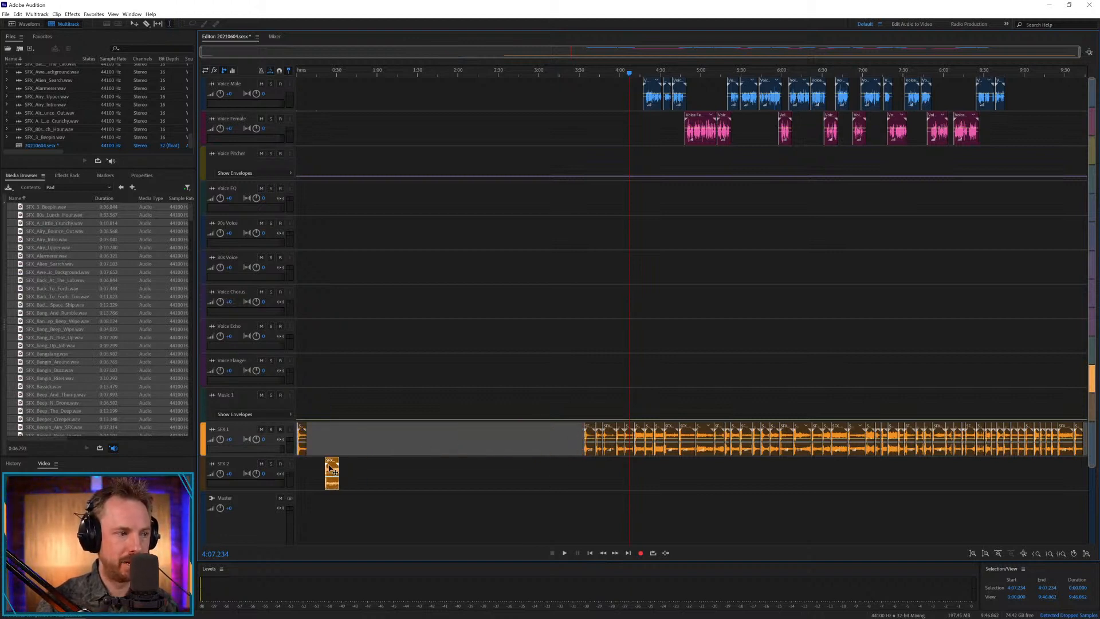
left_click(121, 186)
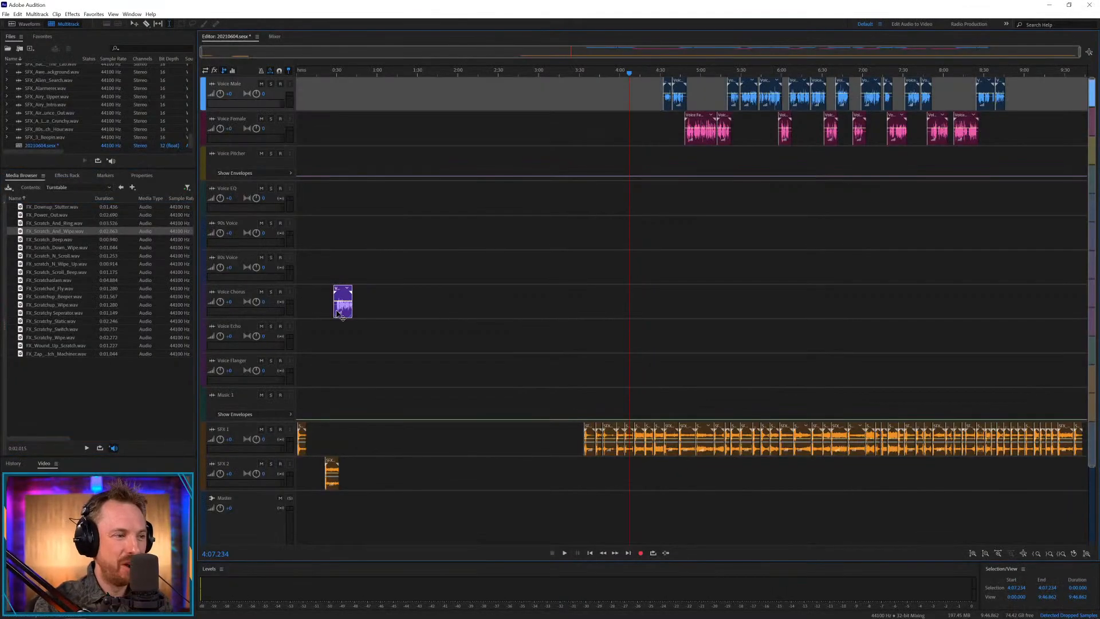
Arrange the first three male voice clips near the session start, with the first and third on Voice Chorus and the second on Voice Echo.
left_click_drag(342, 317, 307, 317)
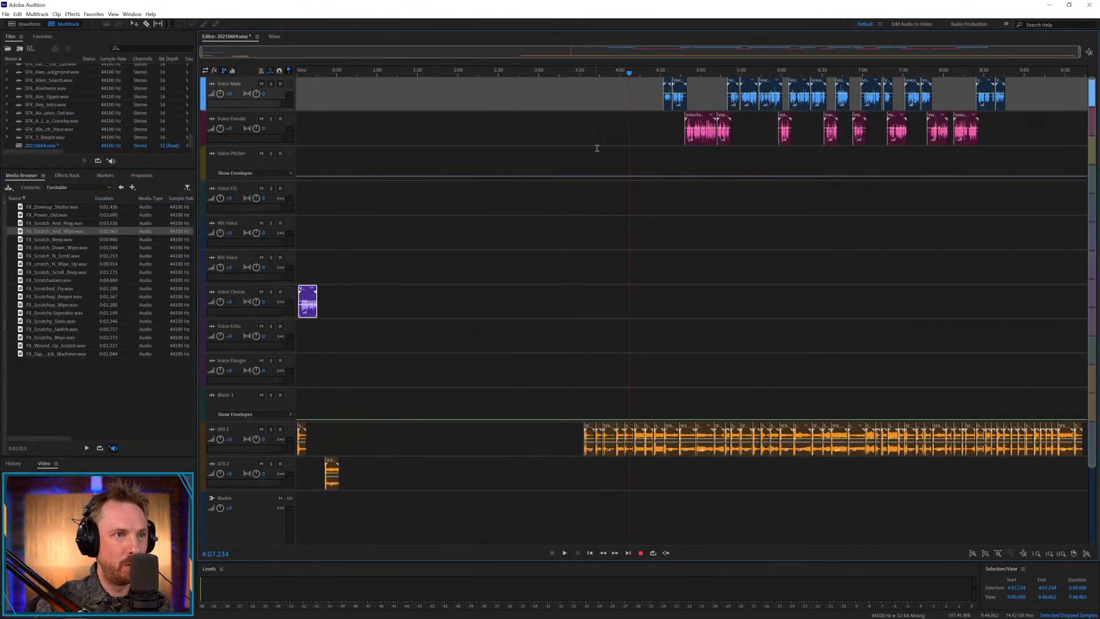
left_click_drag(667, 82, 345, 325)
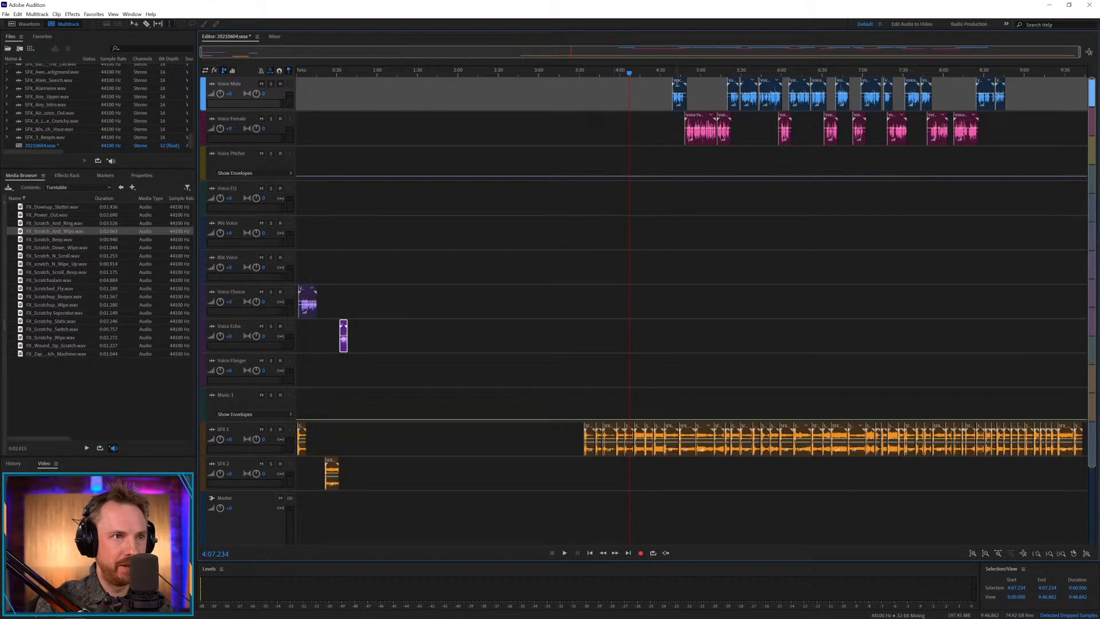
left_click_drag(680, 95, 376, 322)
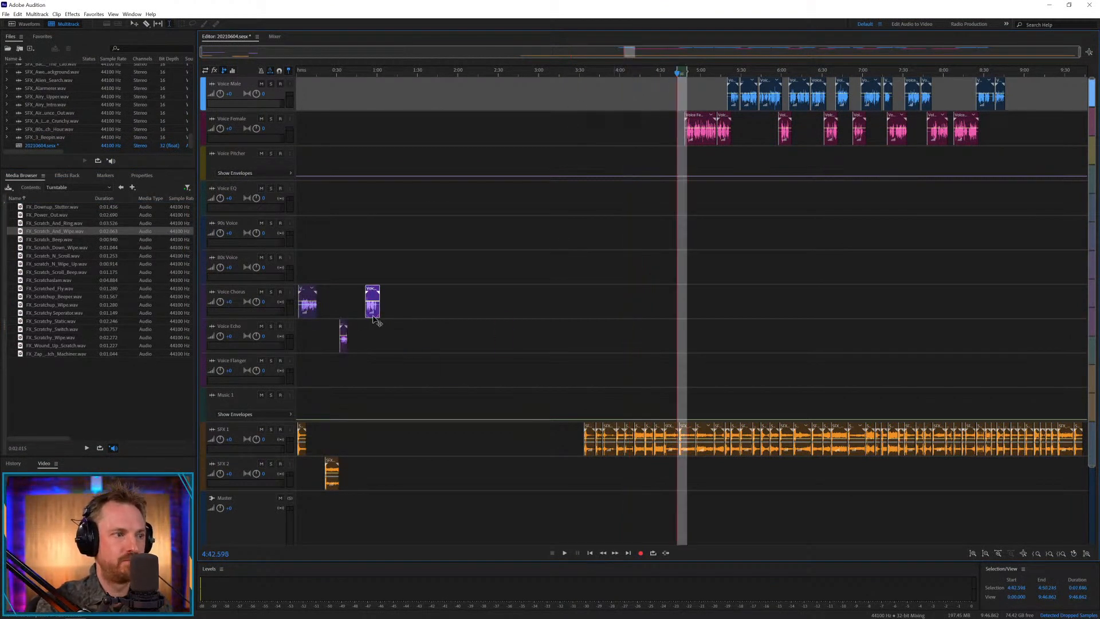
Move the SFX_Airy_Upper clip to about 0:37 on SFX 2 and shift SFX_3_Beepin on SFX 1 to about 0:03.
left_click_drag(609, 431, 353, 465)
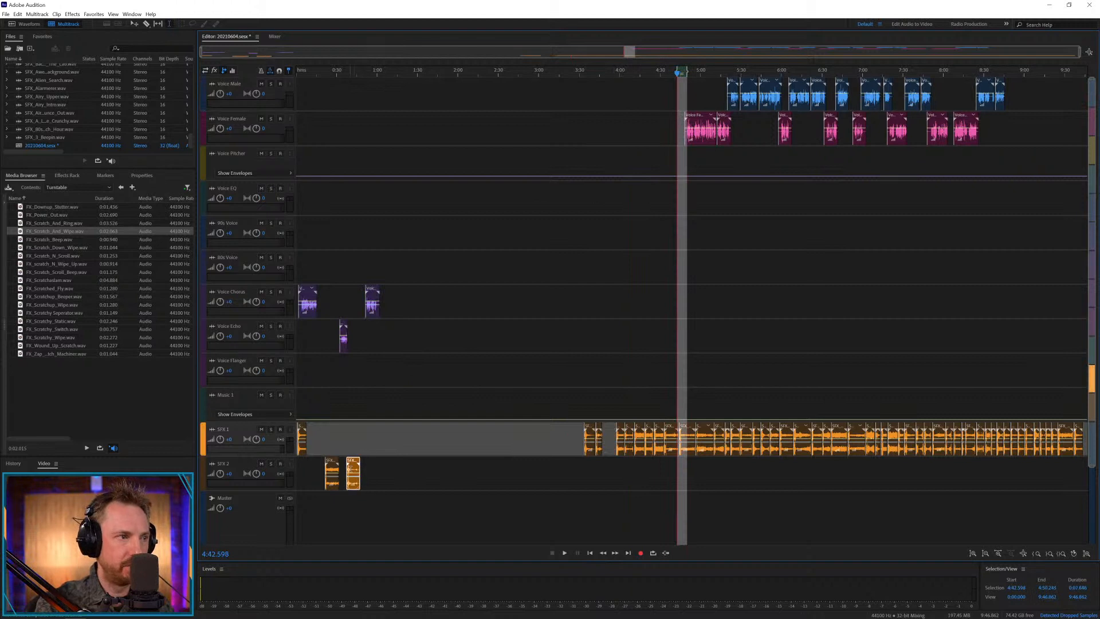
scroll(303, 73, "up", 3)
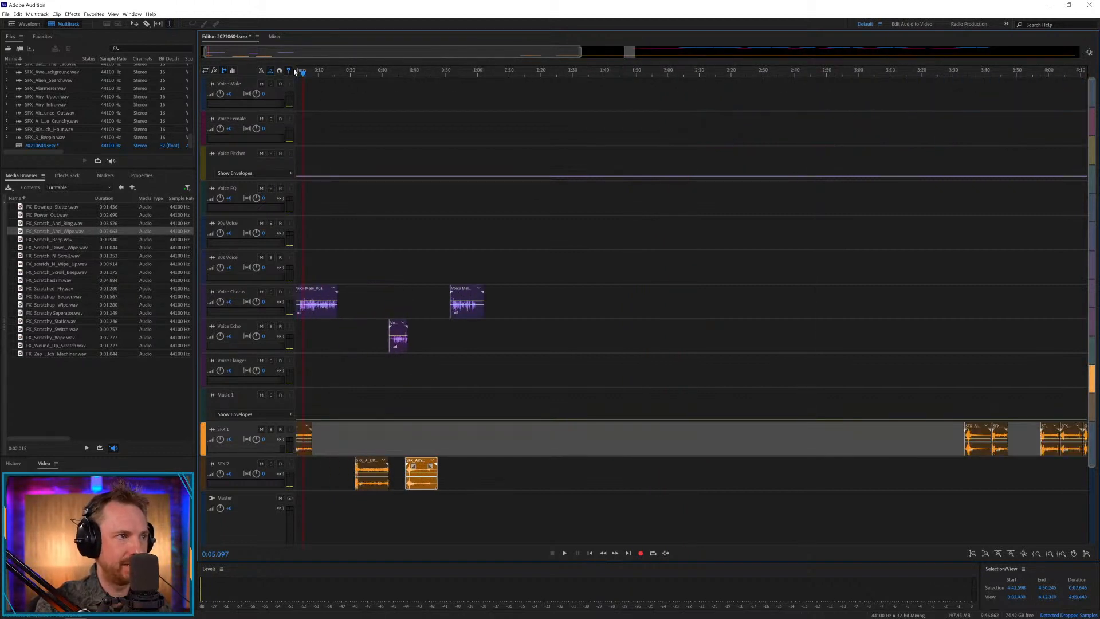
left_click_drag(296, 71, 286, 72)
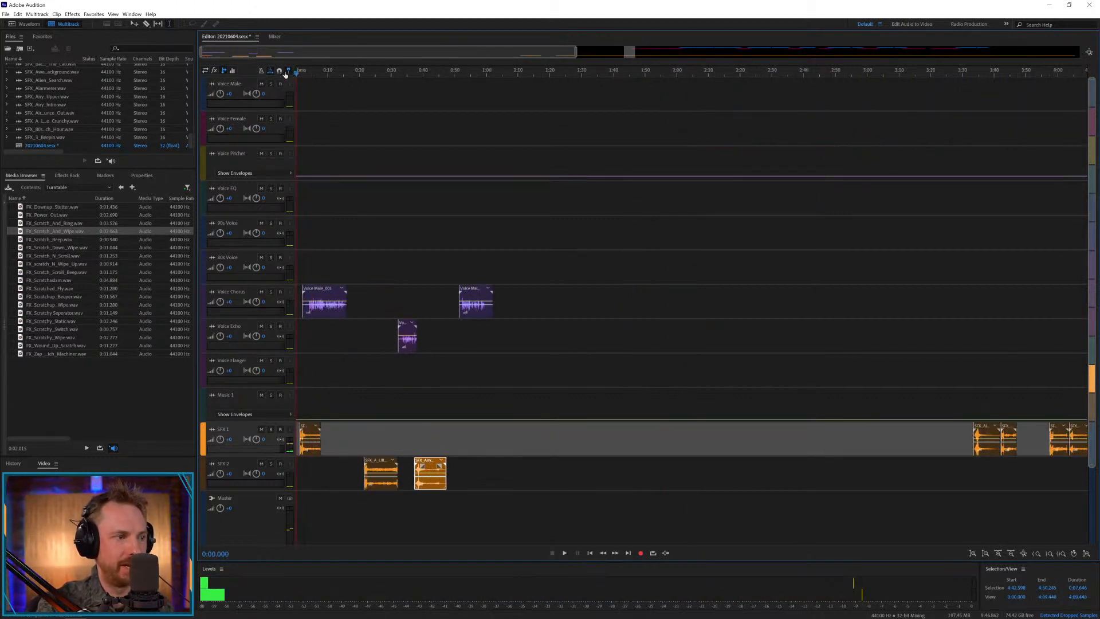
scroll(296, 70, "up", 5)
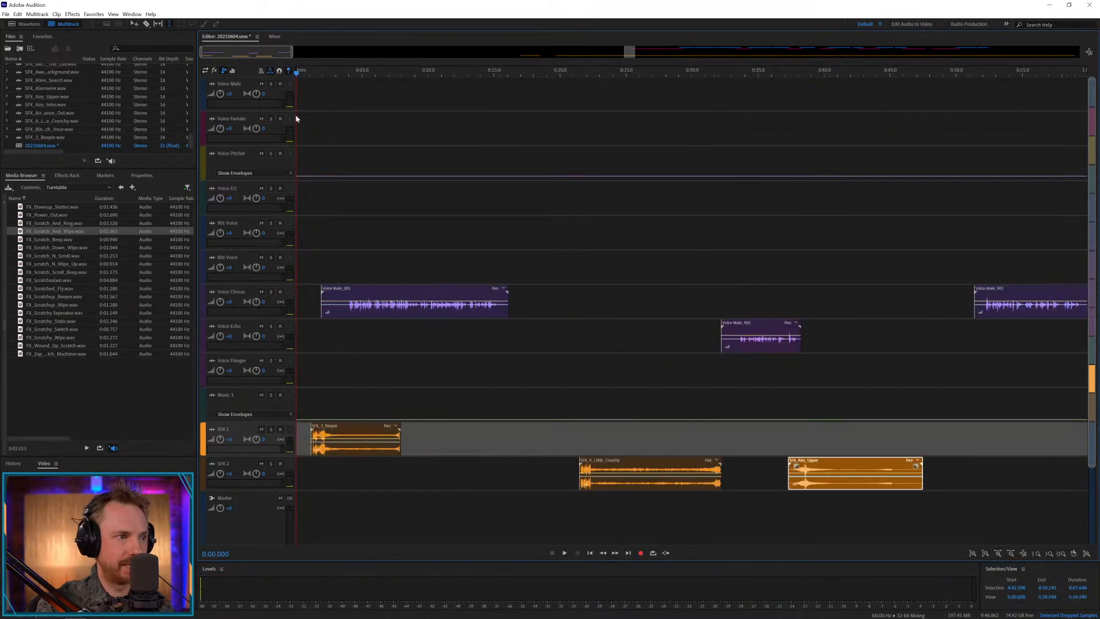
left_click_drag(349, 425, 375, 427)
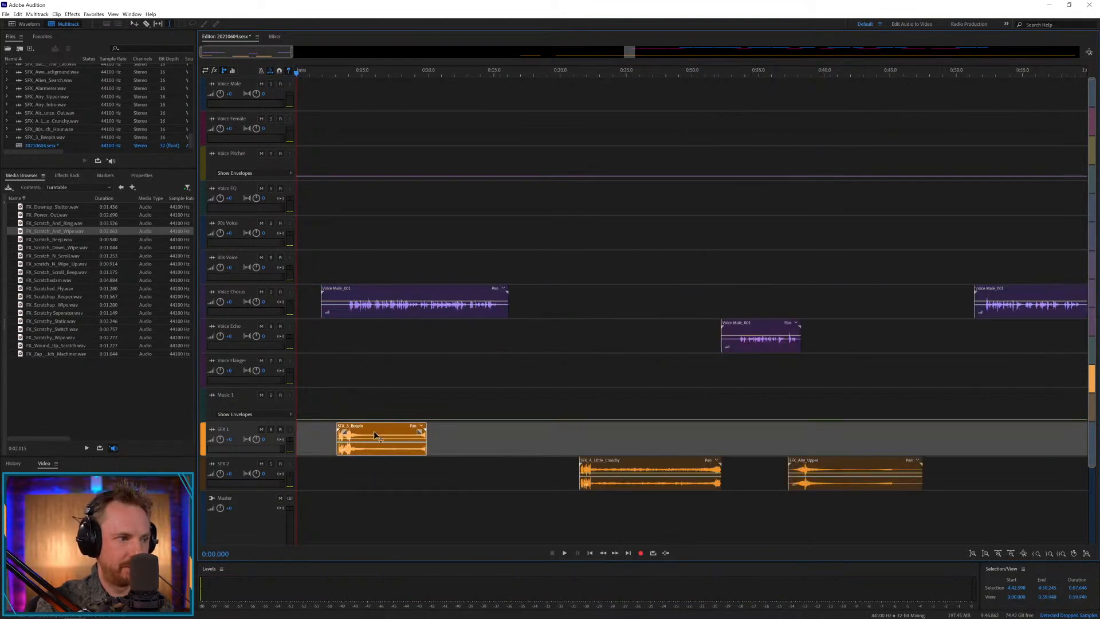
Play the opening and cut the lead-in before about 0:04 from the first male voice clip on Voice Chorus.
left_click(337, 403)
key("space")
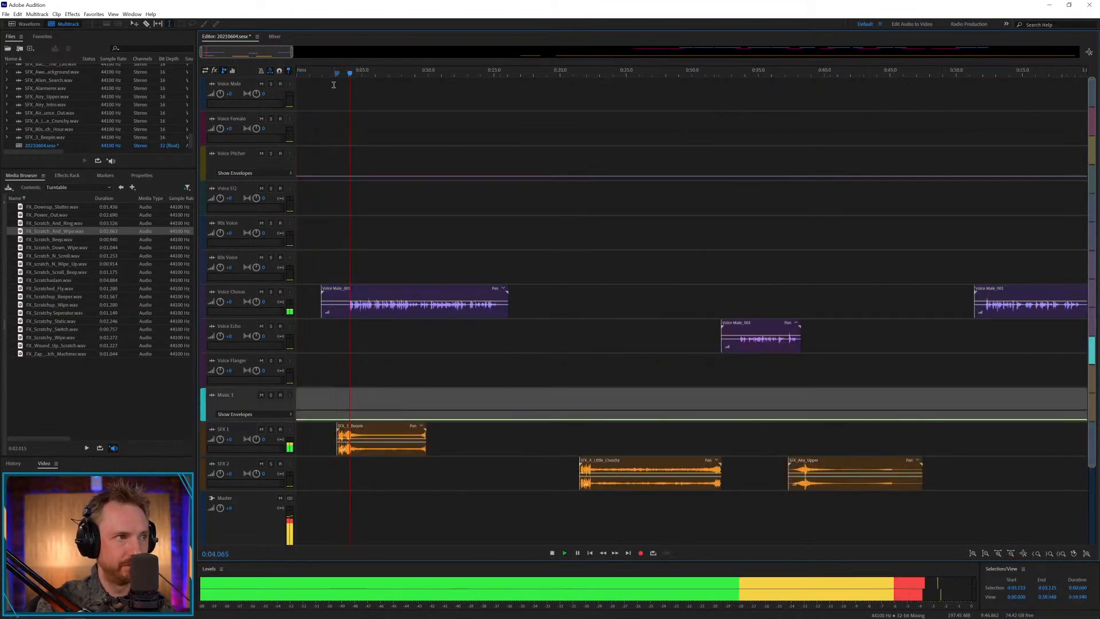
scroll(334, 75, "up", 2)
left_click_drag(361, 308, 296, 309)
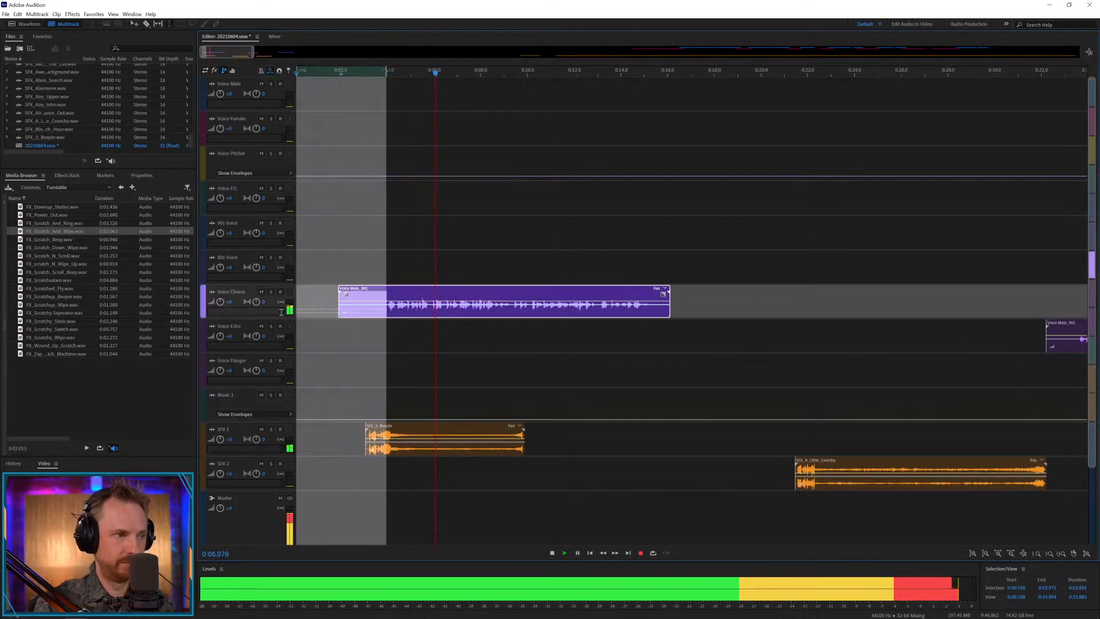
key("space")
key("Delete")
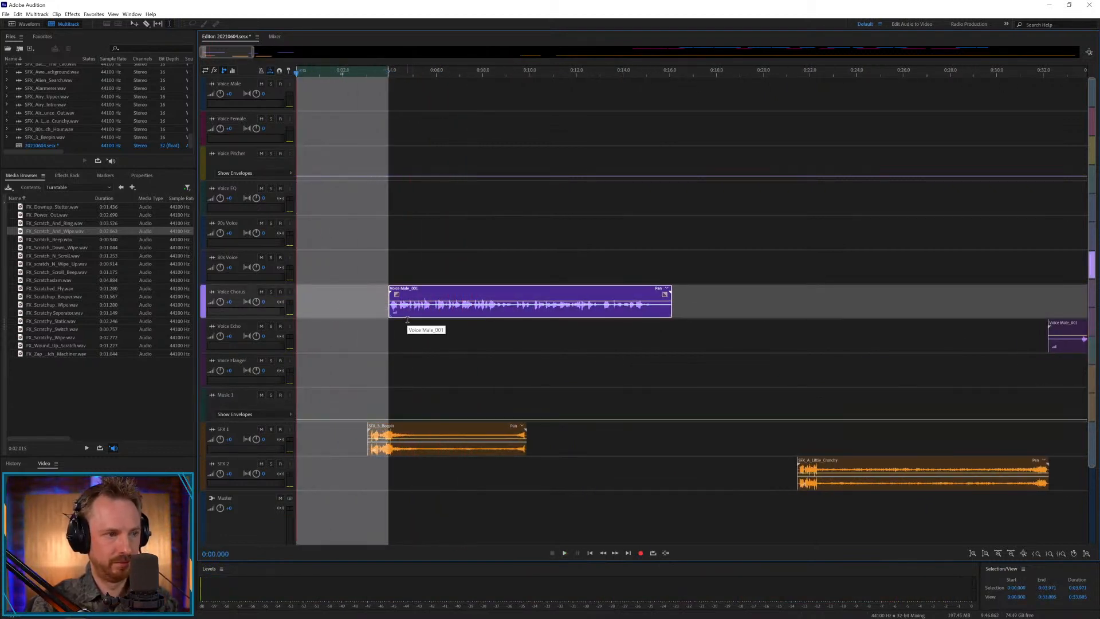
left_click(400, 330)
Split the first Voice Chorus clip at 0:05.886, nudge the second part slightly earlier to overlap the first, and play the join.
left_click(435, 312)
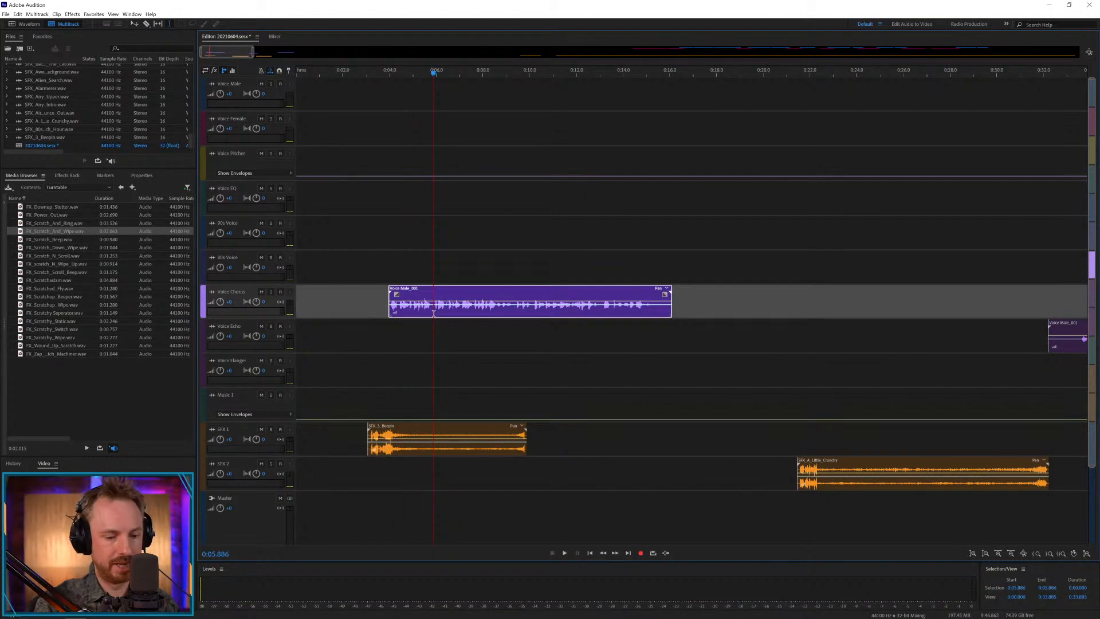
key("ctrl+k")
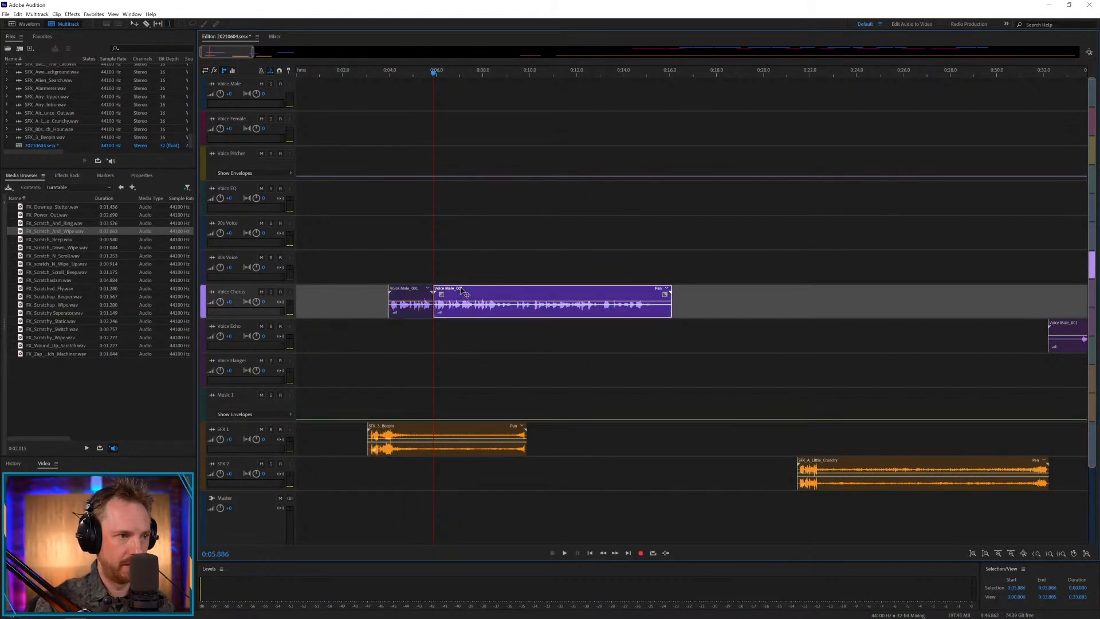
left_click_drag(465, 290, 463, 290)
left_click(418, 270)
key("space")
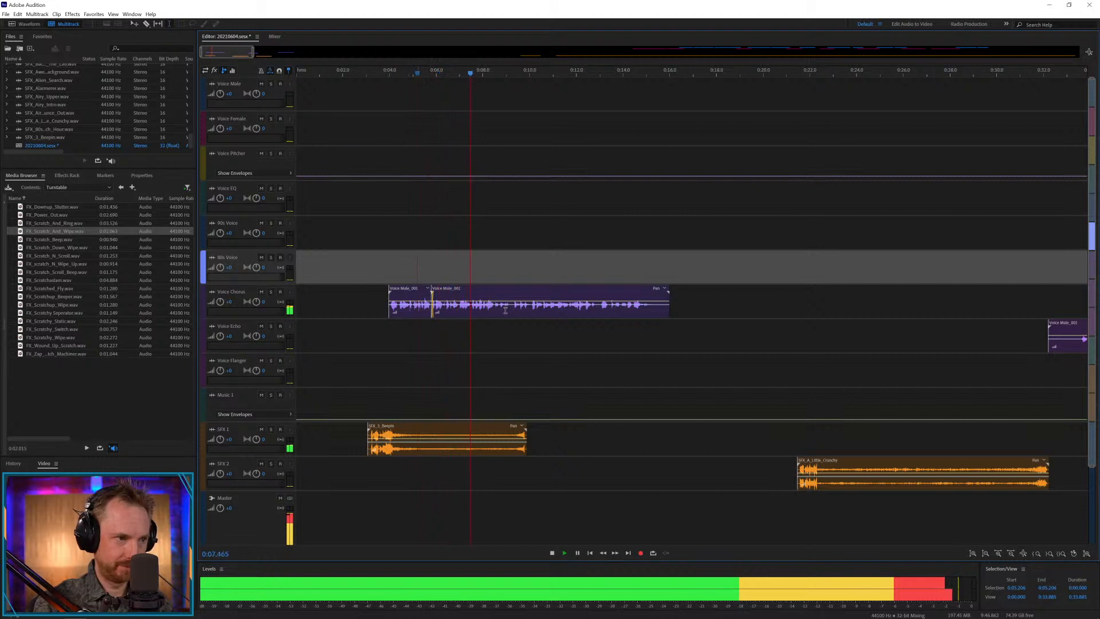
Copy the Voice Chorus section from about 0:07.5 to 0:09.2 onto Voice Pitcher and raise the track's envelope beneath the copy.
left_click_drag(471, 313, 511, 310)
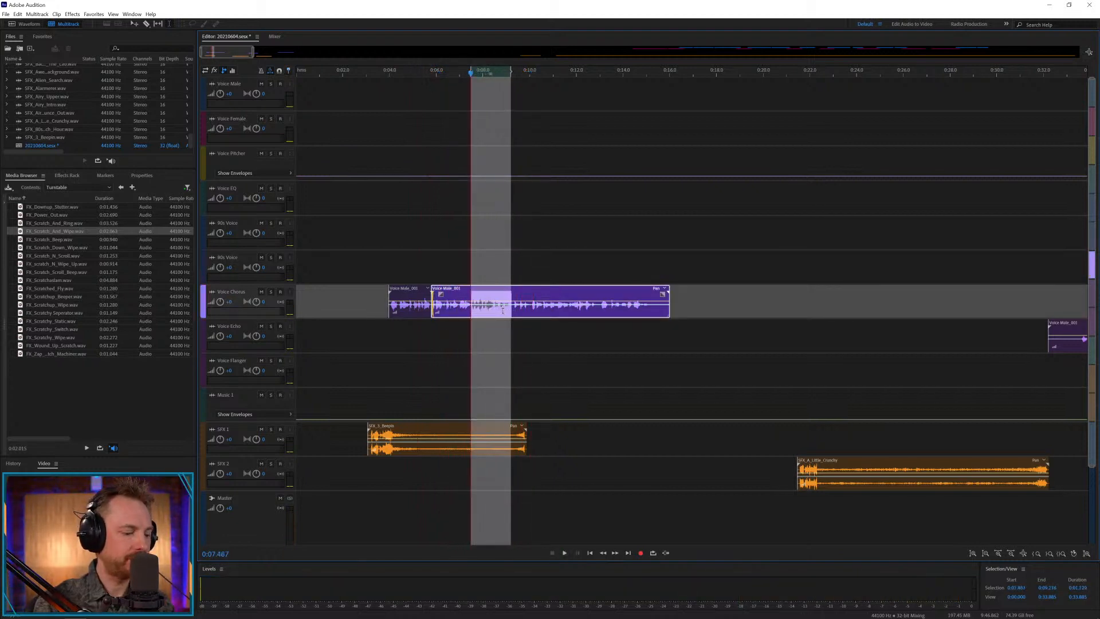
left_click(470, 158)
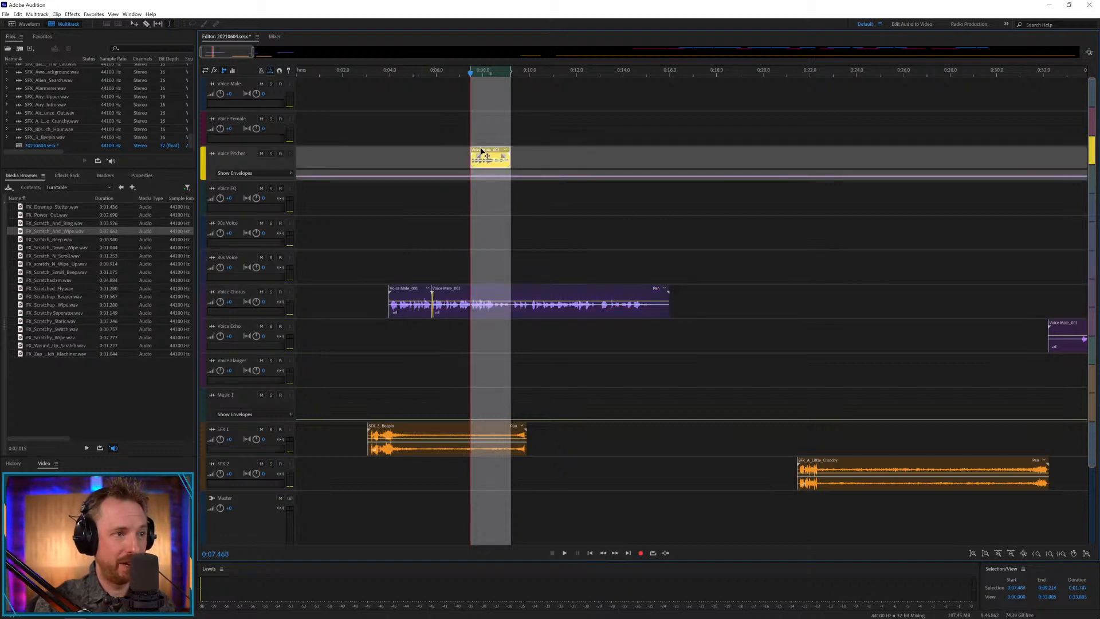
left_click(465, 176)
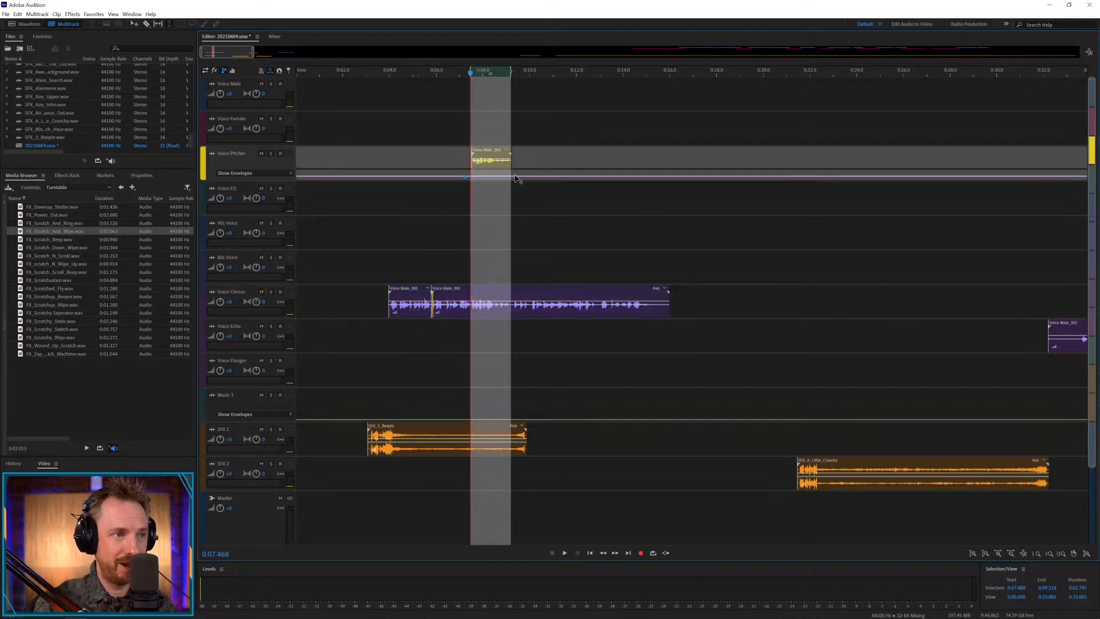
left_click(450, 158)
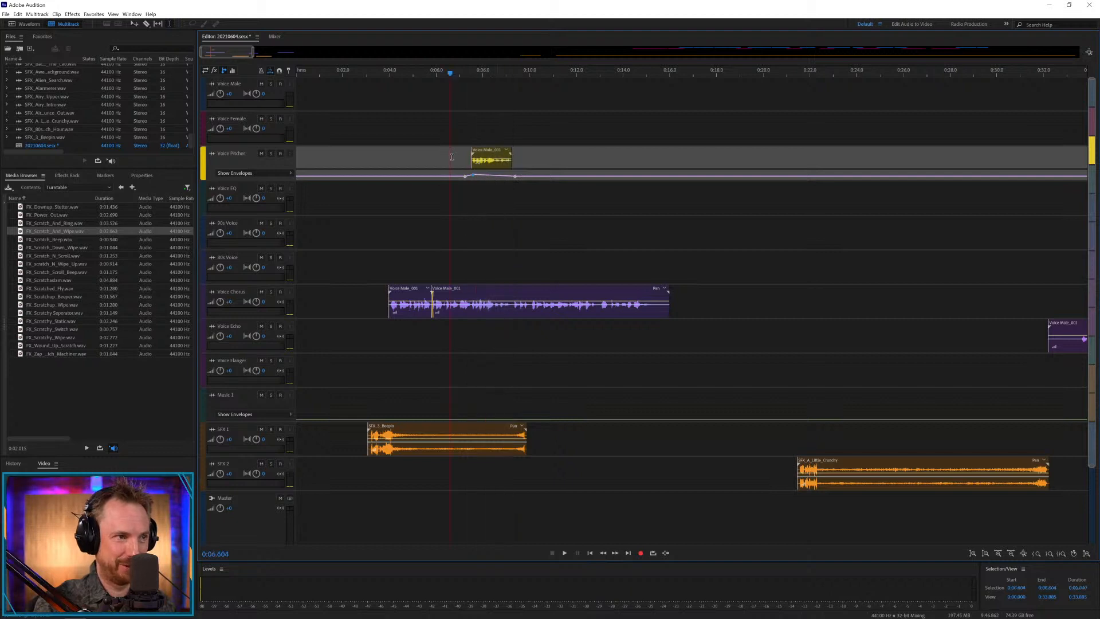
key("space")
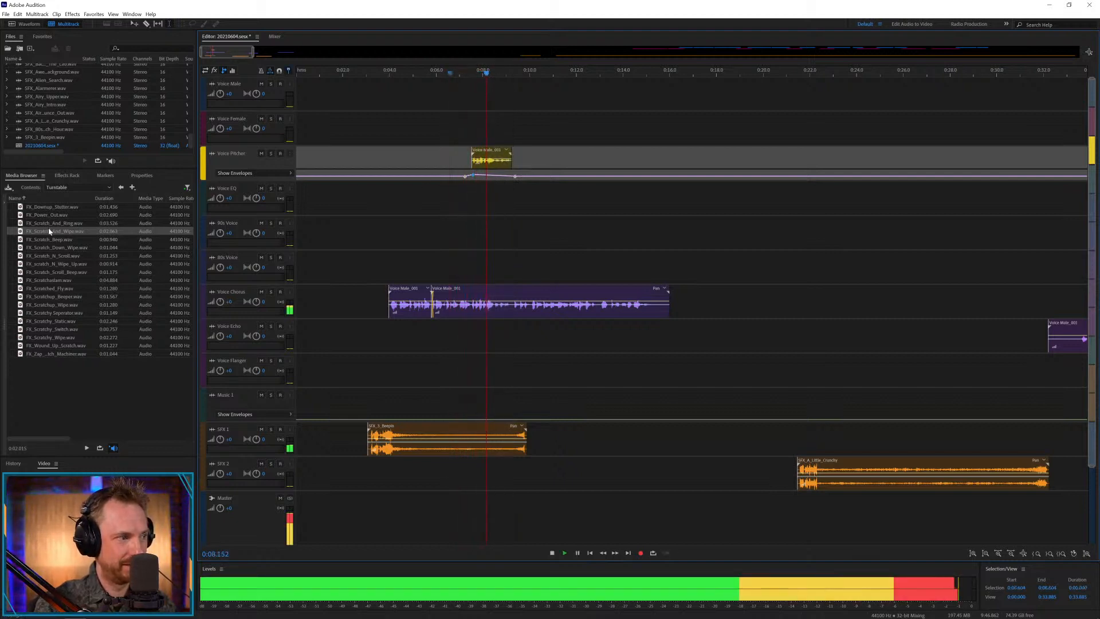
Place FX_Scratch_And_Wipe.wav from the Turntable folder on SFX 2 at about 0:07 and play it with the voice.
left_click_drag(48, 230, 479, 461)
left_click(452, 474)
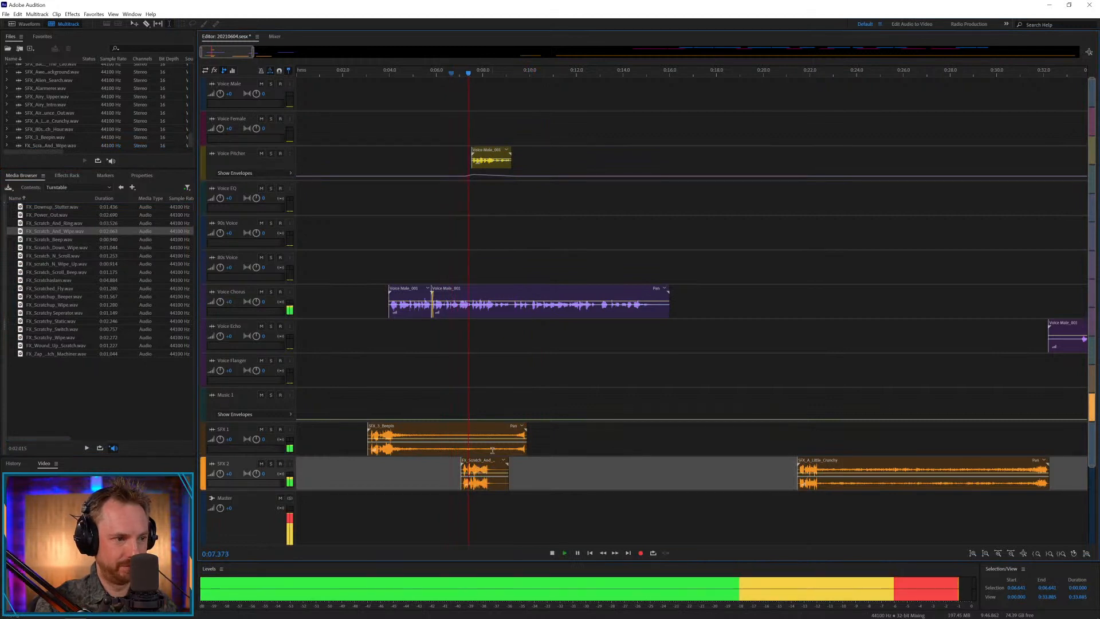
Split the second Voice Chorus clip at 0:07.524, shift the remainder and the Voice Pitcher copy later to about 0:08.1, and play the gap.
key("space")
left_click(472, 308)
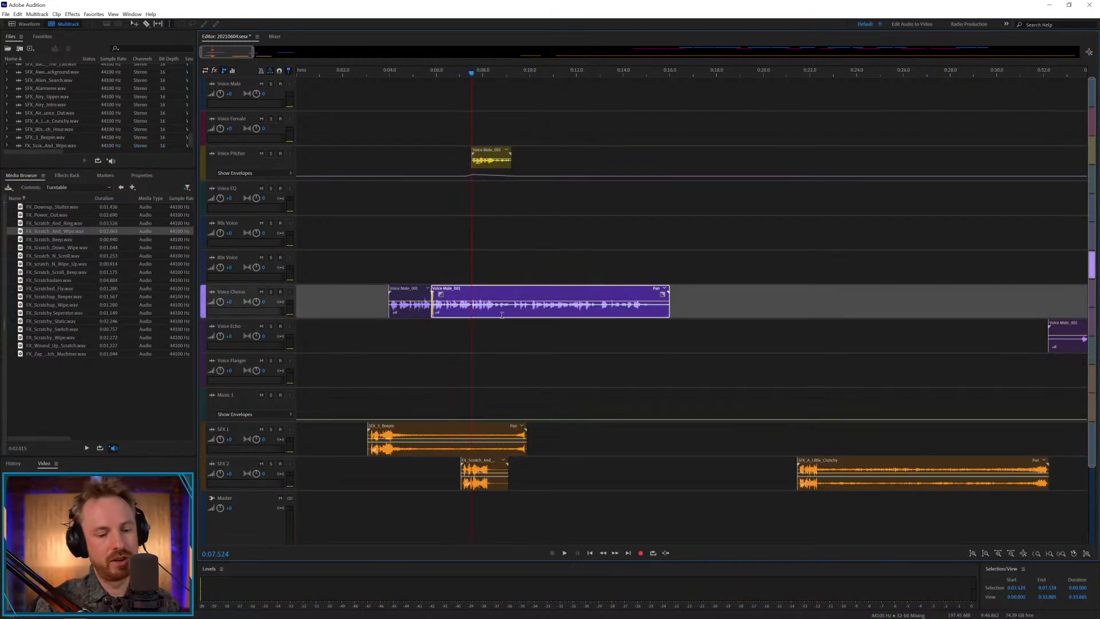
key("ctrl+k")
left_click_drag(495, 134, 552, 134)
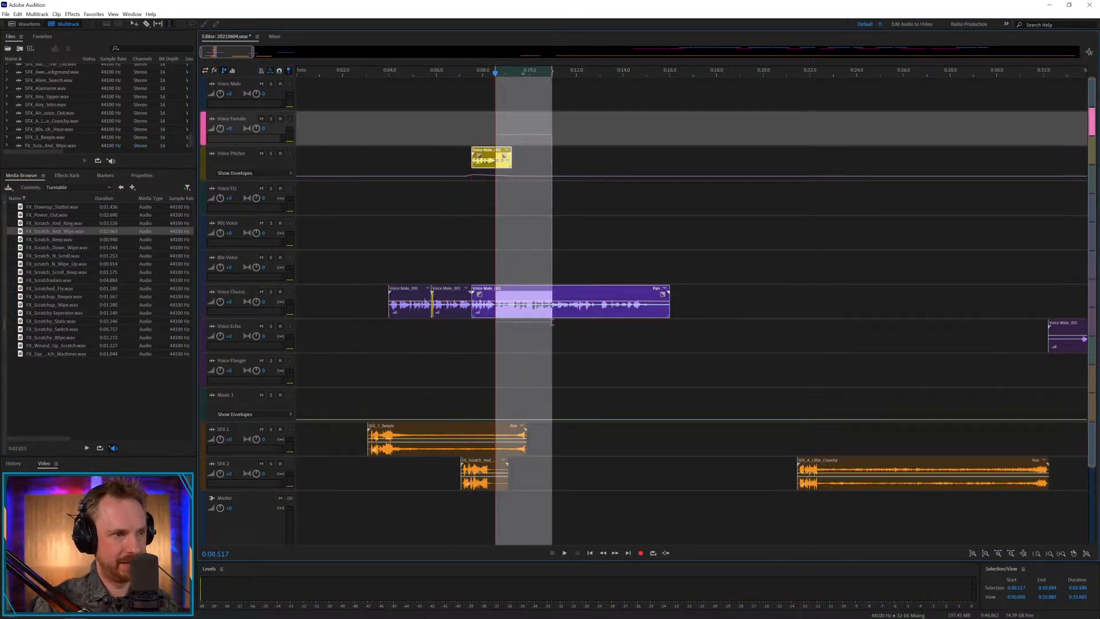
left_click_drag(505, 291, 519, 292)
left_click(451, 263)
key("space")
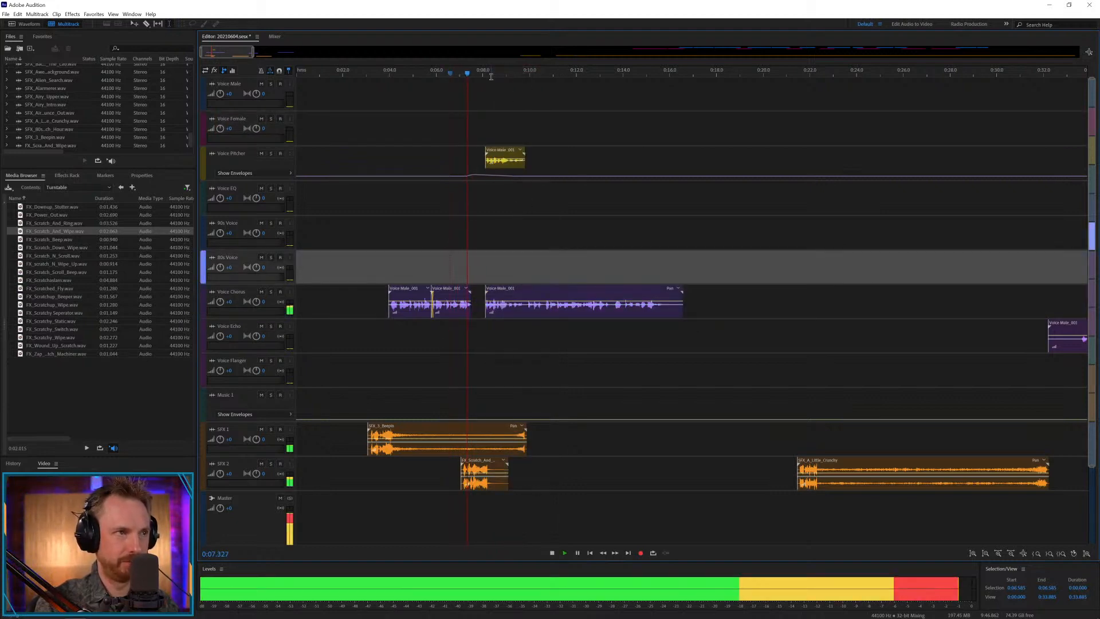
Nudge the last Voice Chorus part and the Voice Pitcher copy together slightly earlier to about 0:07.85, and play from 0:07.035.
scroll(490, 71, "up", 2)
left_click_drag(504, 128, 541, 390)
left_click_drag(494, 289, 483, 289)
left_click(438, 263)
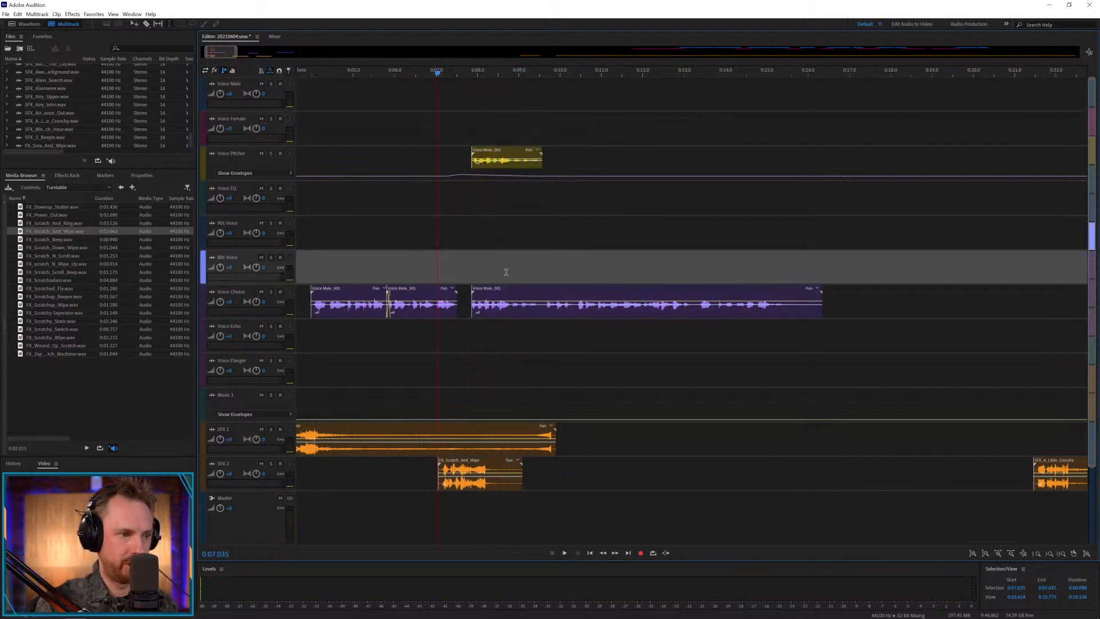
key("space")
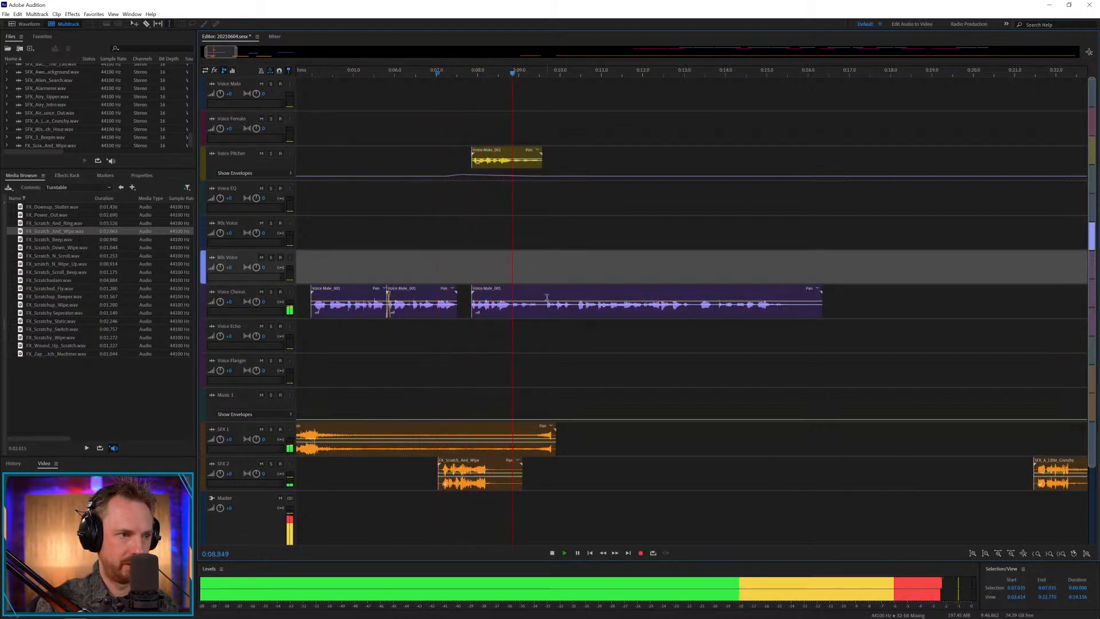
Cut the last Voice Chorus clip at about 0:09.5, move the remainder to 80s Voice at about 0:09.8, and play it.
key("space")
left_click_drag(540, 313, 572, 262)
key("Delete")
left_click(543, 256)
key("space")
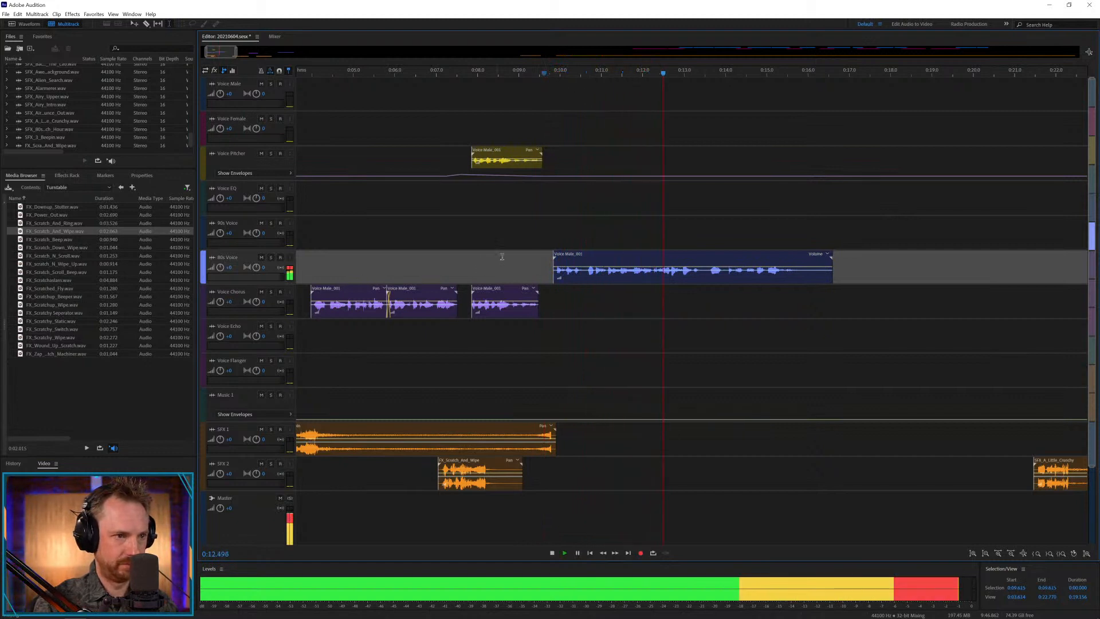
Cut the 80s Voice clip with a tiny gap at about 0:13.45 and move the part before it to Voice EQ.
left_click(702, 281)
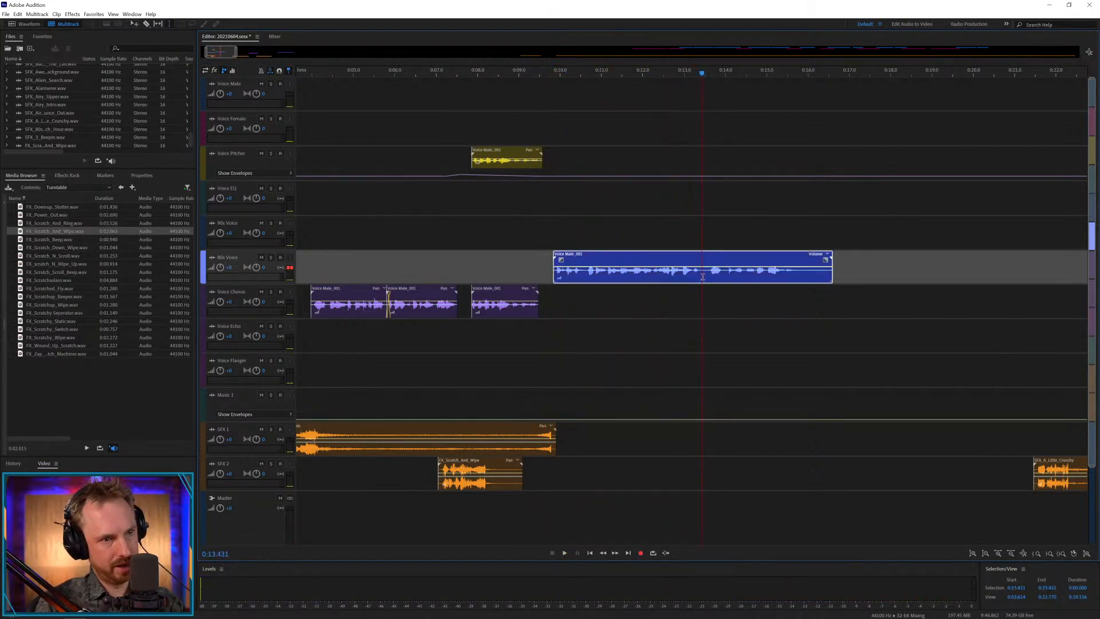
left_click_drag(703, 277, 703, 294)
key("Delete")
left_click_drag(680, 258, 681, 192)
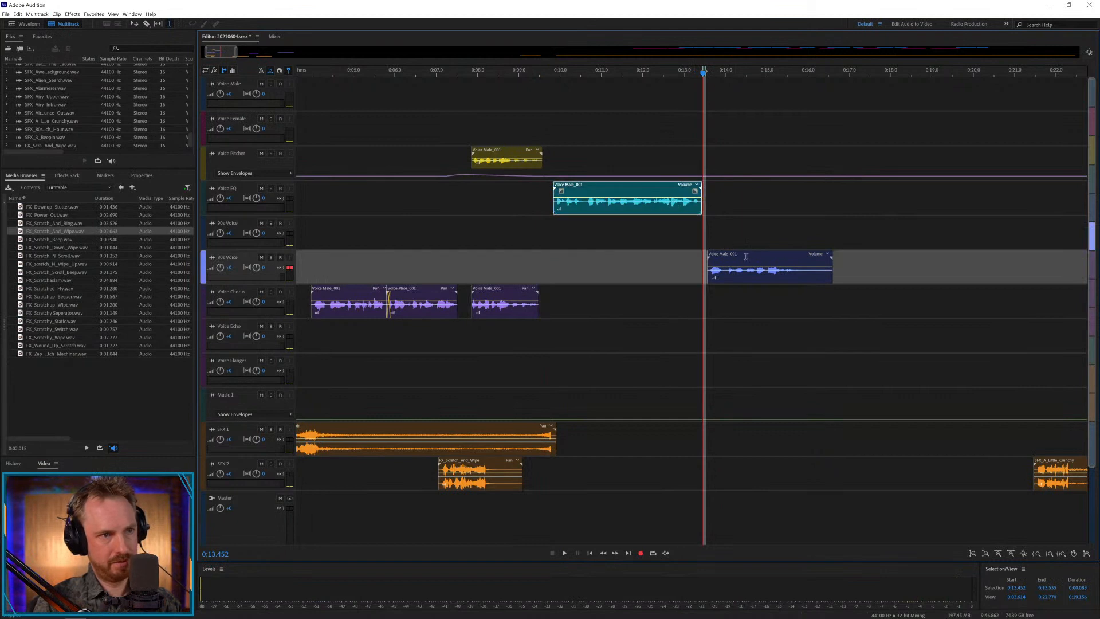
Audition the remaining 80s Voice part on Voice Echo, move it to Voice Flanger at about 0:13.3, and play it.
left_click_drag(746, 256, 733, 326)
left_click(657, 337)
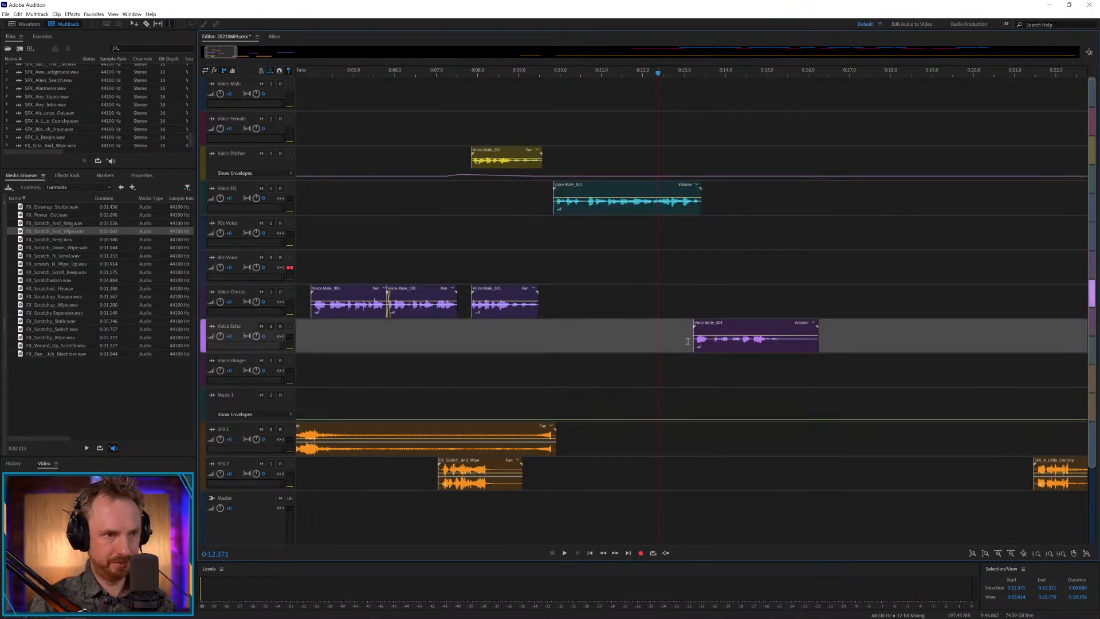
key("space")
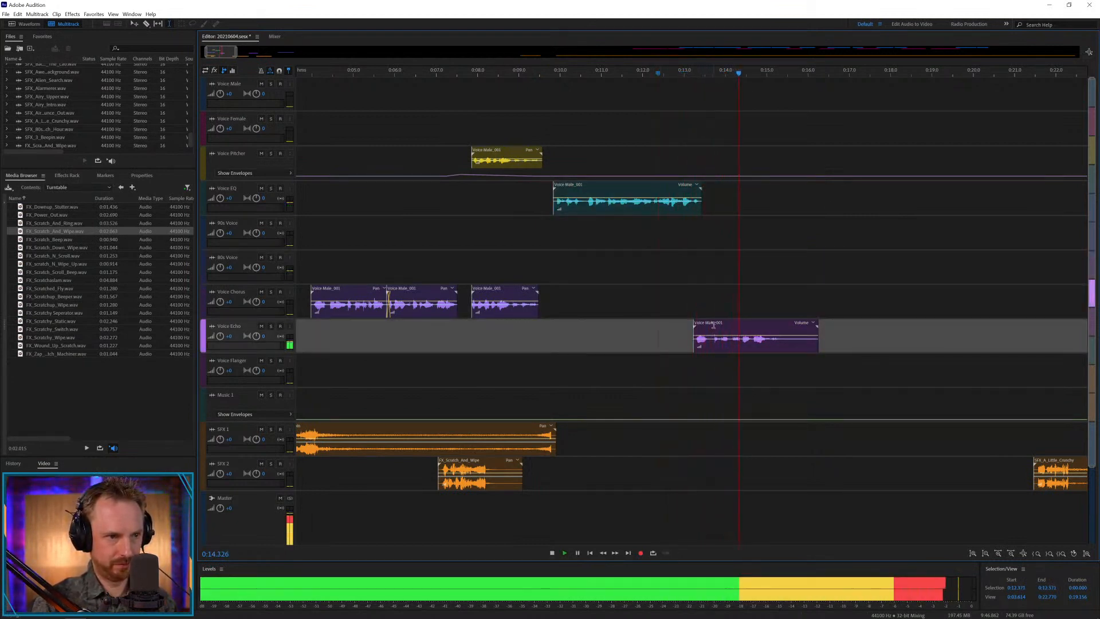
left_click_drag(714, 325, 716, 360)
key("space")
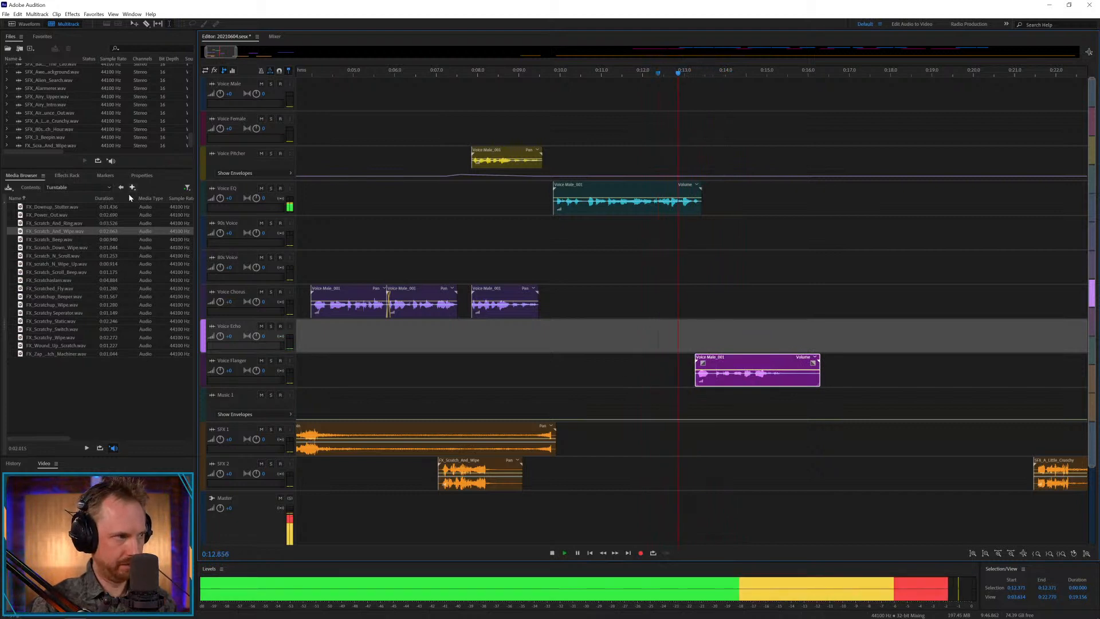
Place FX_Scratch_And_Ring.wav on SFX 1 at about 0:13.1 and play it with the Voice Flanger clip.
left_click(67, 176)
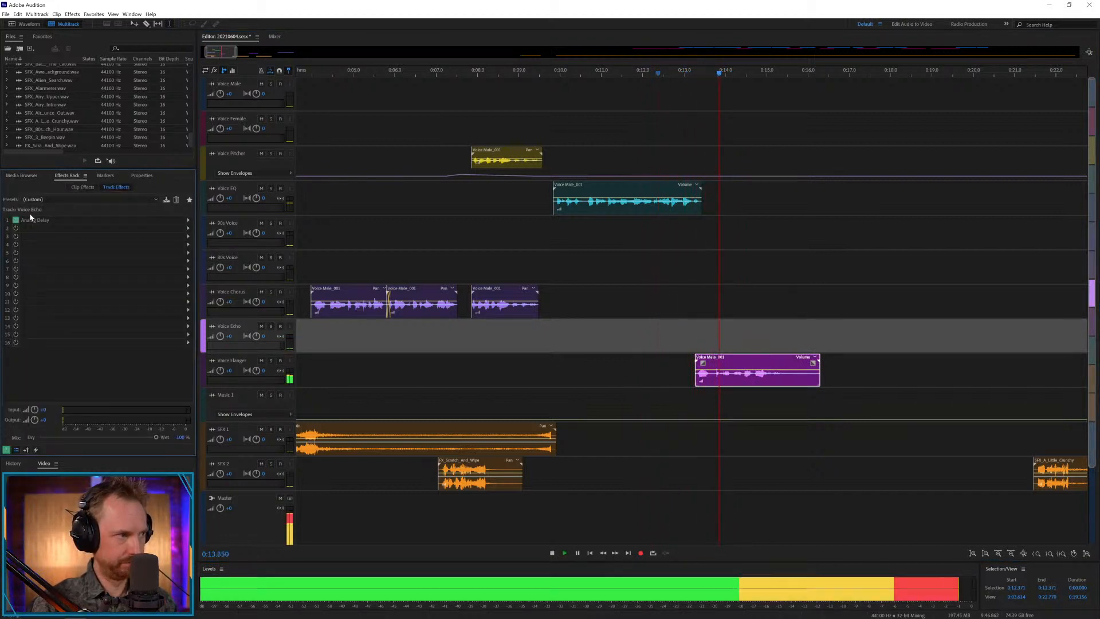
left_click(21, 176)
left_click_drag(55, 223, 696, 447)
key("space")
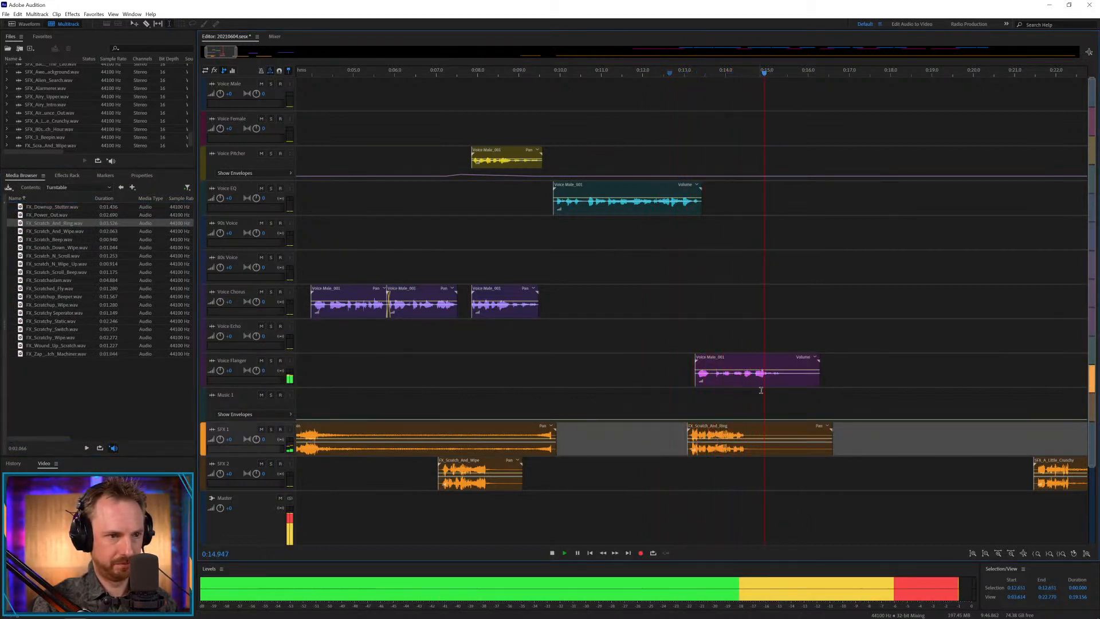
key("space")
left_click(709, 434)
key("space")
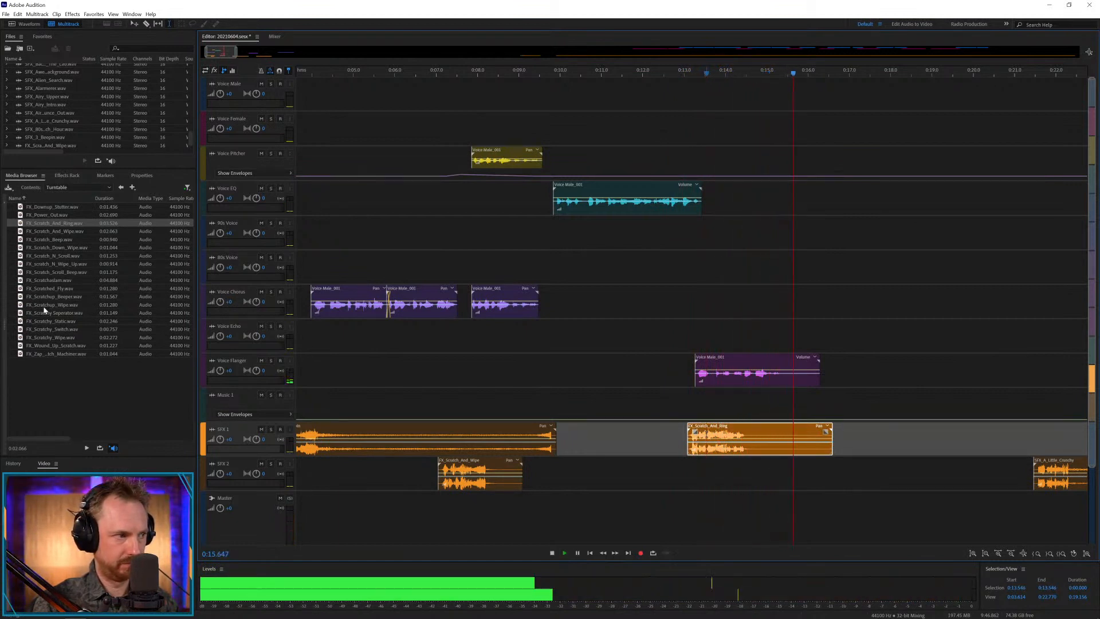
Place FX_Scratchup_Wipe.wav on SFX 2, shorten it to about 0.7 s at about 0:14.5, and play it.
key("space")
key("space")
left_click_drag(46, 307, 705, 474)
key("Delete")
left_click(741, 472)
left_click_drag(780, 463, 761, 464)
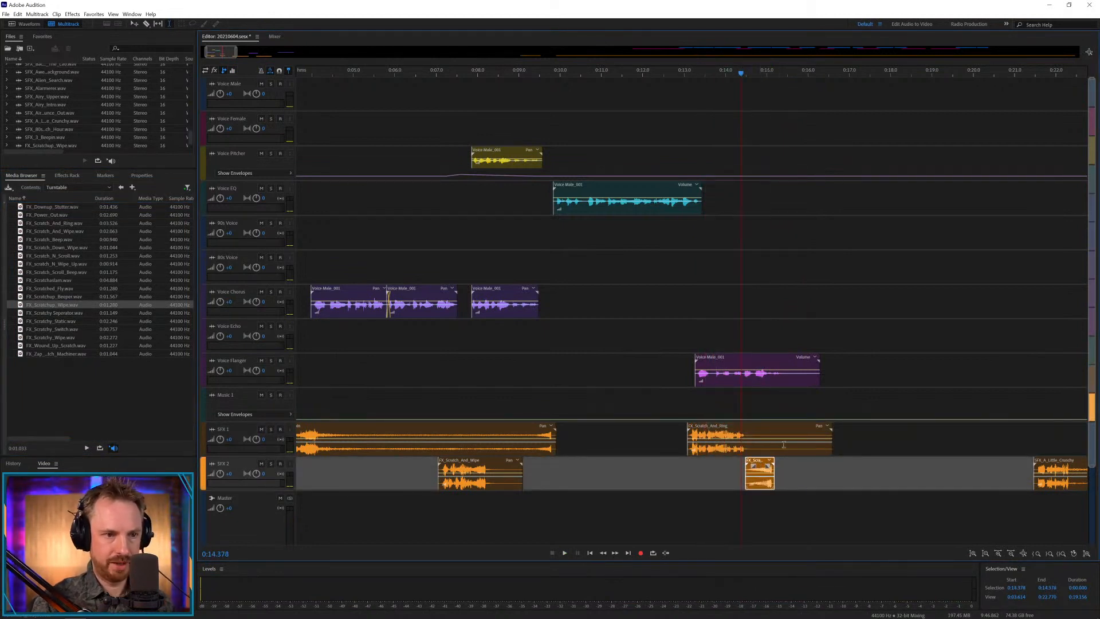
key("space")
key("space")
Try the Voice Echo clip on Voice Flanger at about 0:37, nudging it slightly earlier over SFX_Airy_Upper and playing both.
key("backslash")
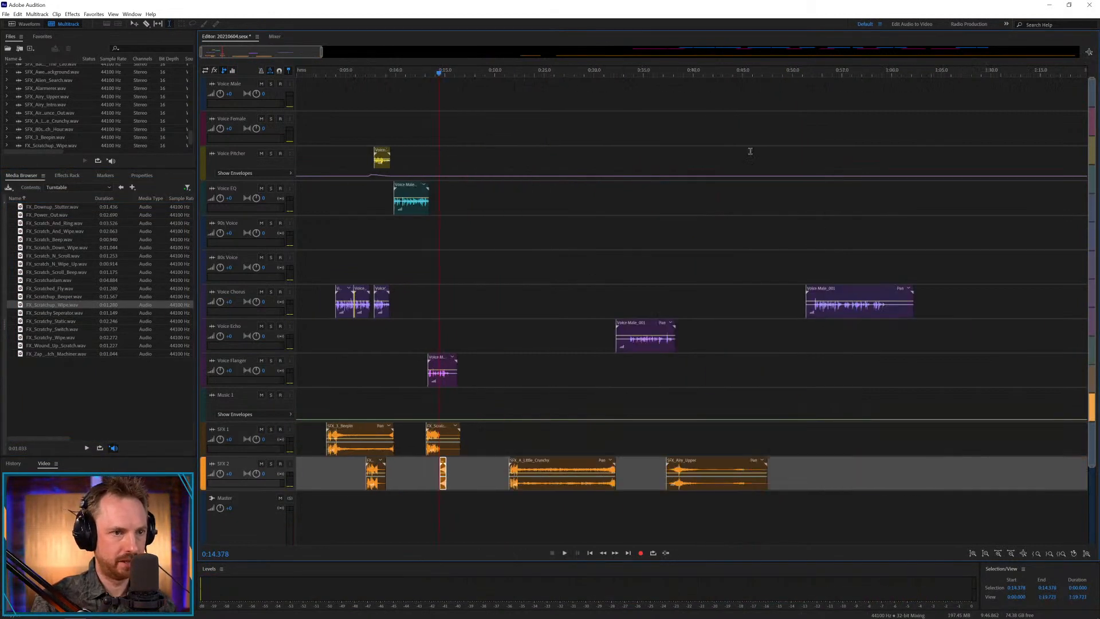
left_click_drag(630, 327, 684, 380)
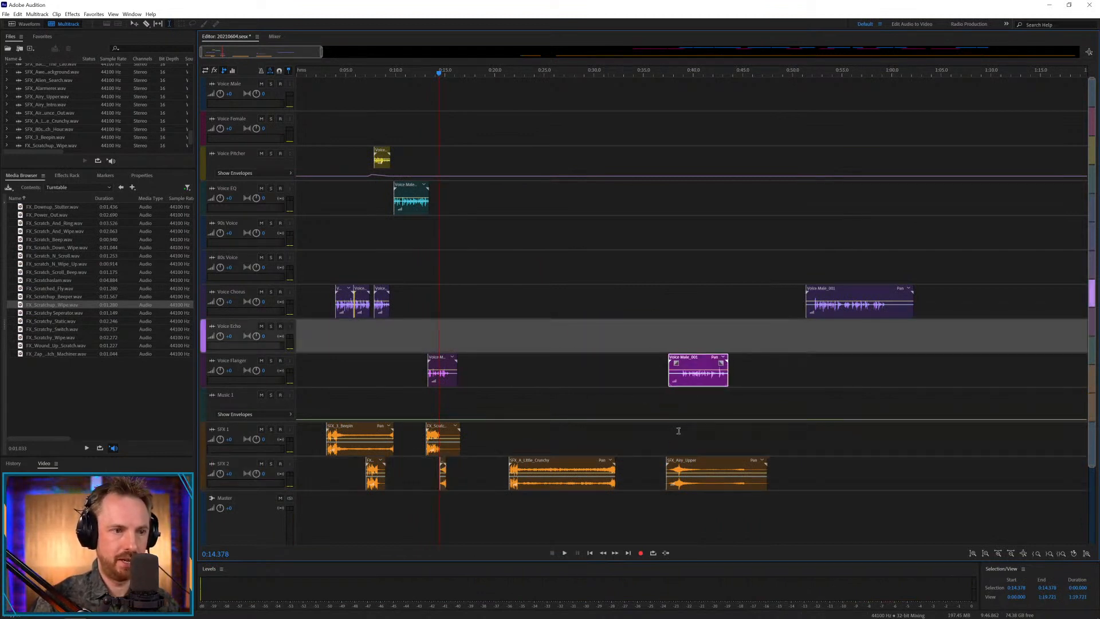
left_click(678, 430)
key("space")
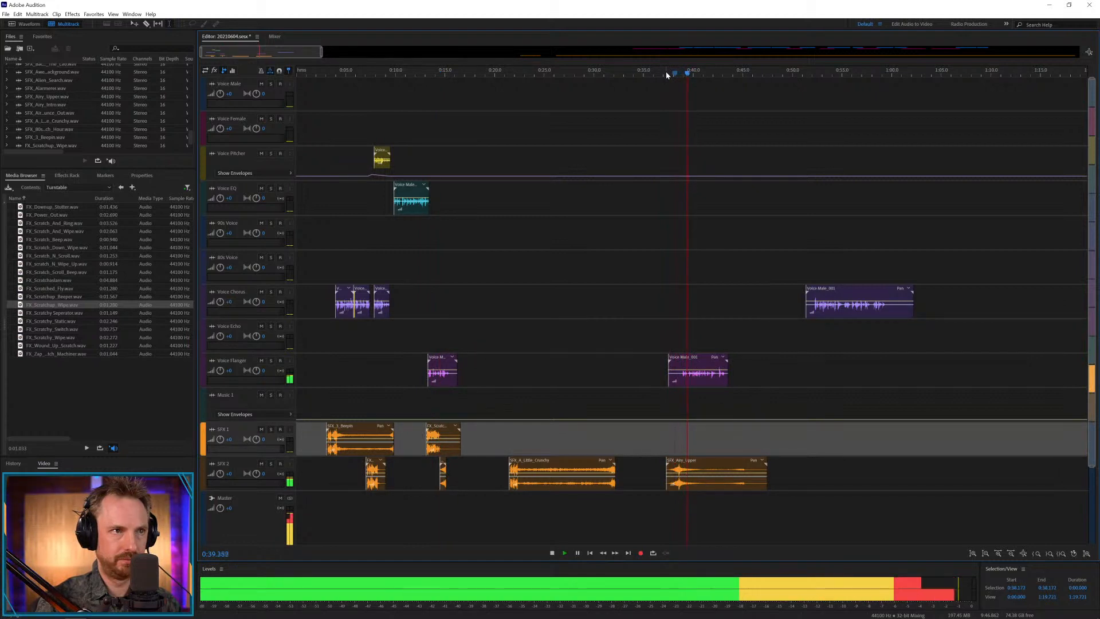
scroll(666, 75, "up", 3)
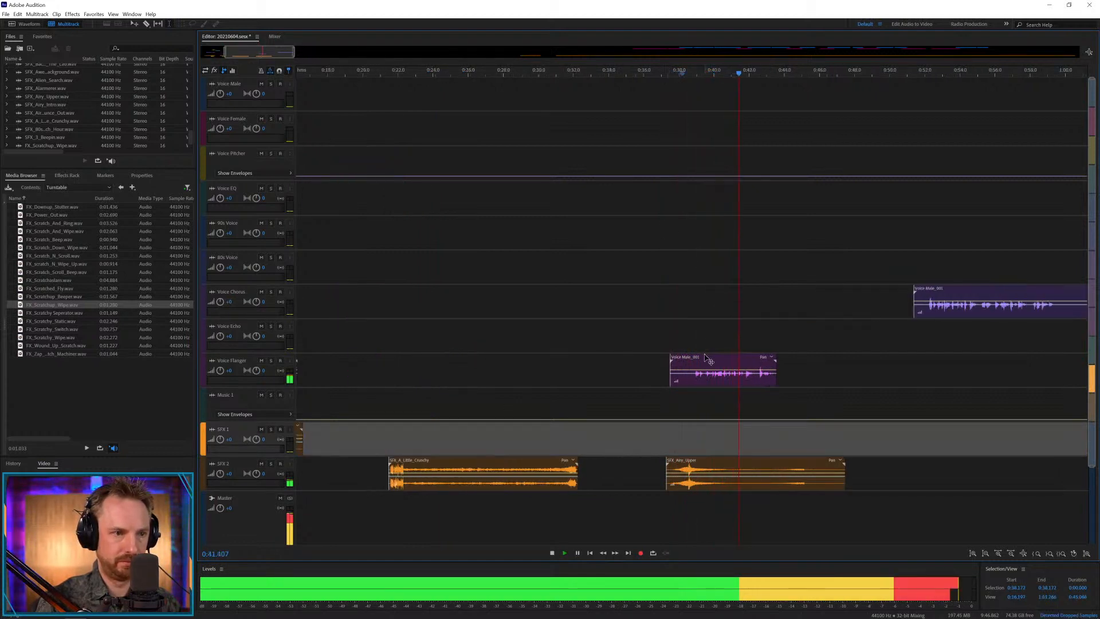
key("space")
left_click_drag(706, 358, 704, 359)
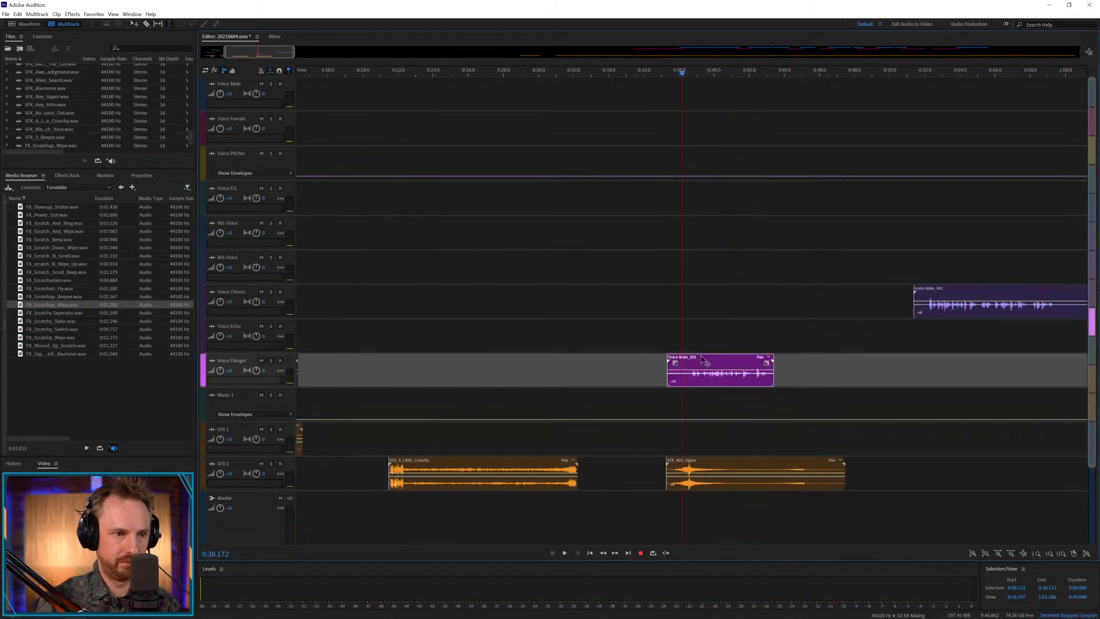
key("space")
Play the last Voice Chorus clip from 0:53.244.
scroll(752, 74, "down", 10)
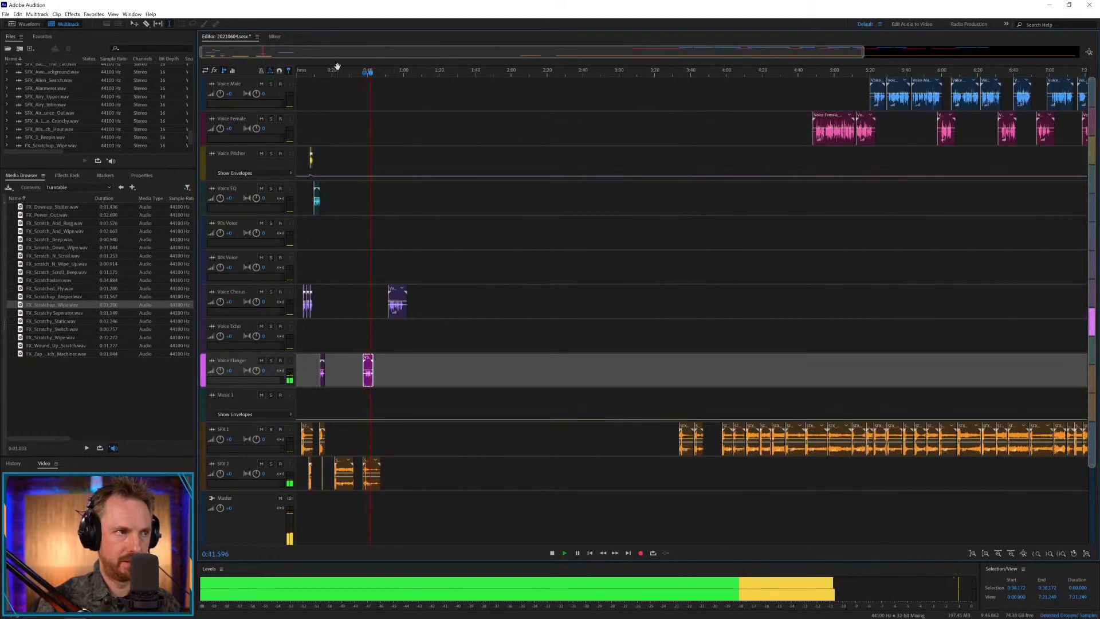
scroll(356, 52, "up", 5)
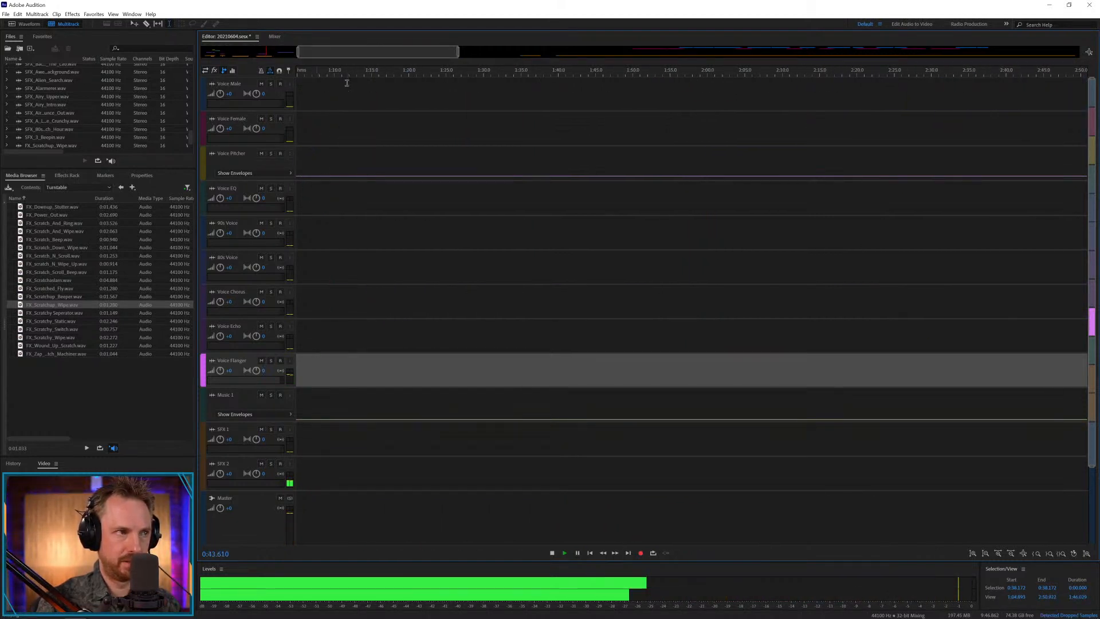
key("space")
left_click(694, 264)
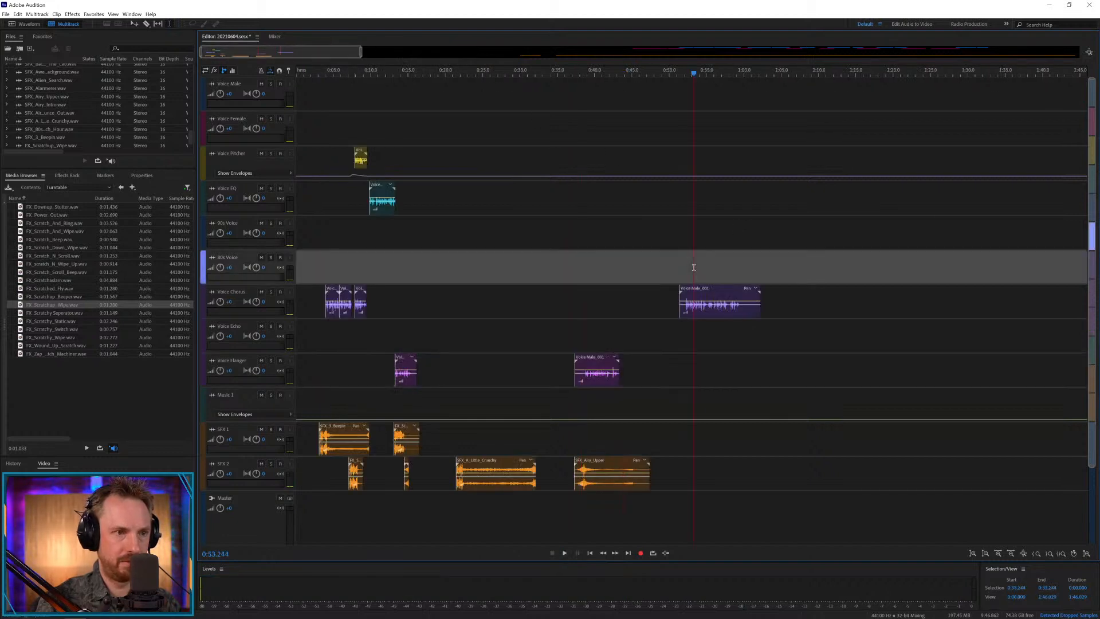
key("space")
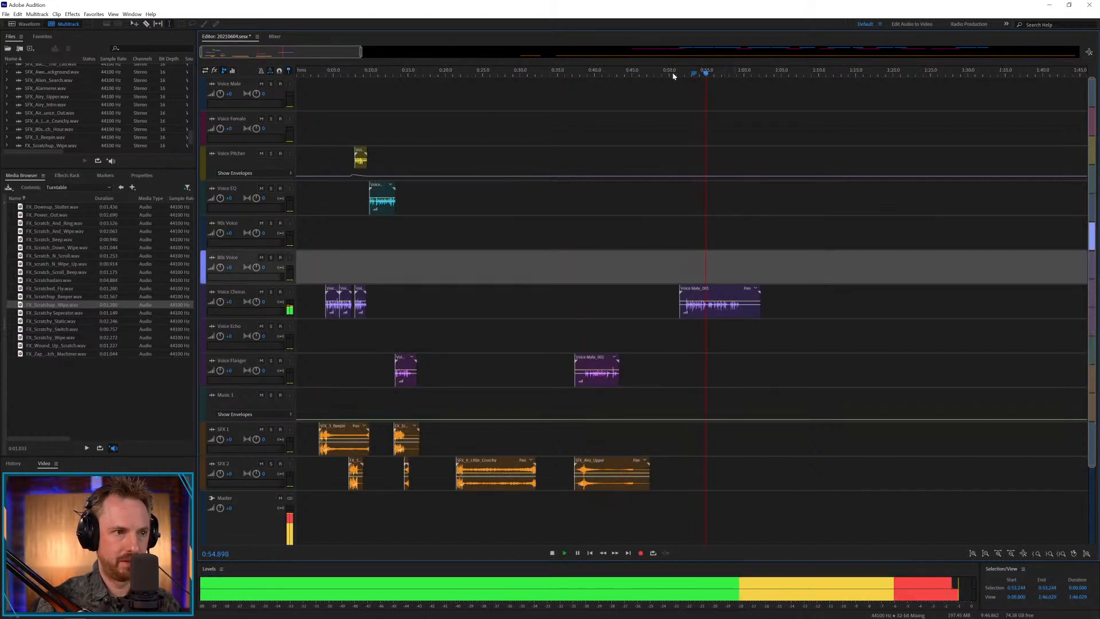
Delete the Voice Flanger clip above SFX_Airy_Upper and move the last Voice Chorus clip into its place at about 0:37.
left_click(604, 367)
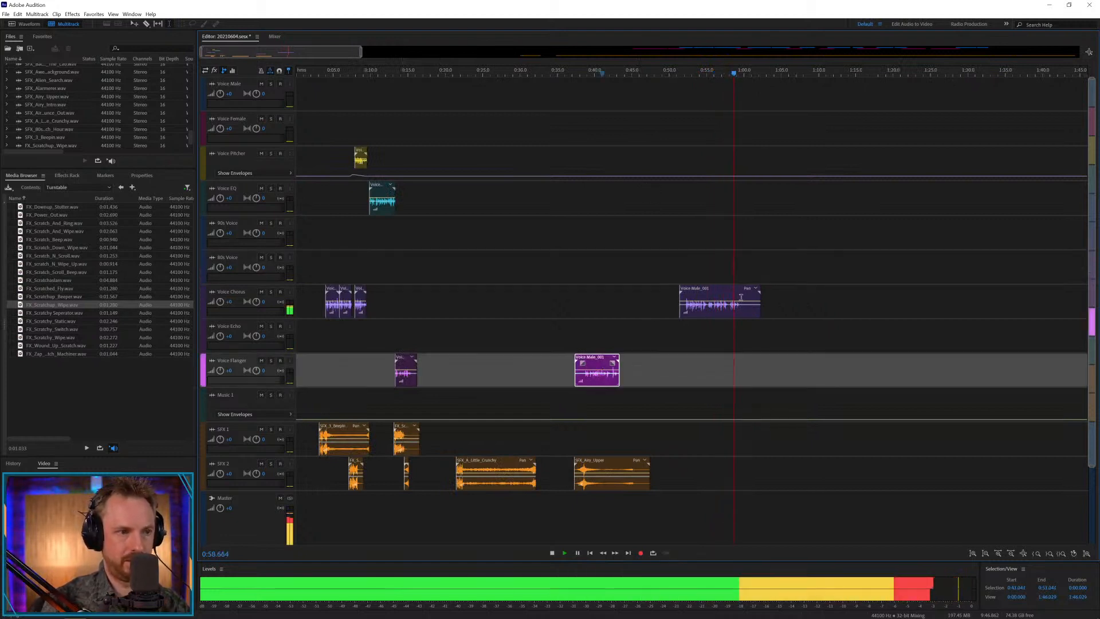
key("Delete")
left_click_drag(714, 291, 583, 314)
key("space")
left_click_drag(712, 289, 605, 337)
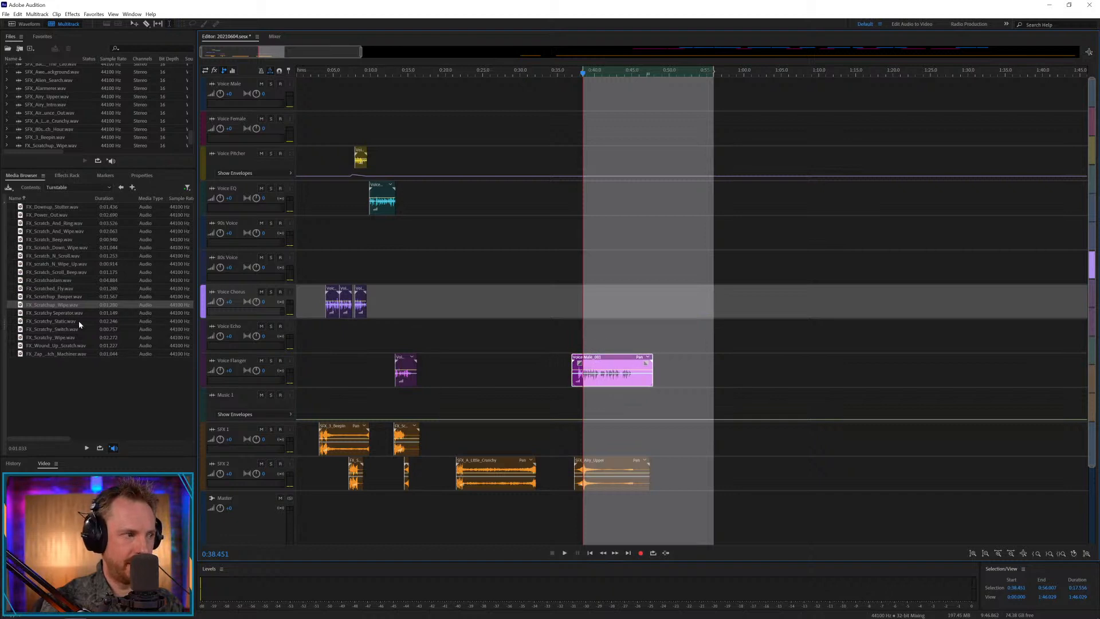
Place FX_Scratchy_Static.wav on SFX 1 at about 0:39.7 and play it with the voice.
left_click_drag(79, 325, 649, 513)
left_click_drag(608, 501, 609, 431)
key("space")
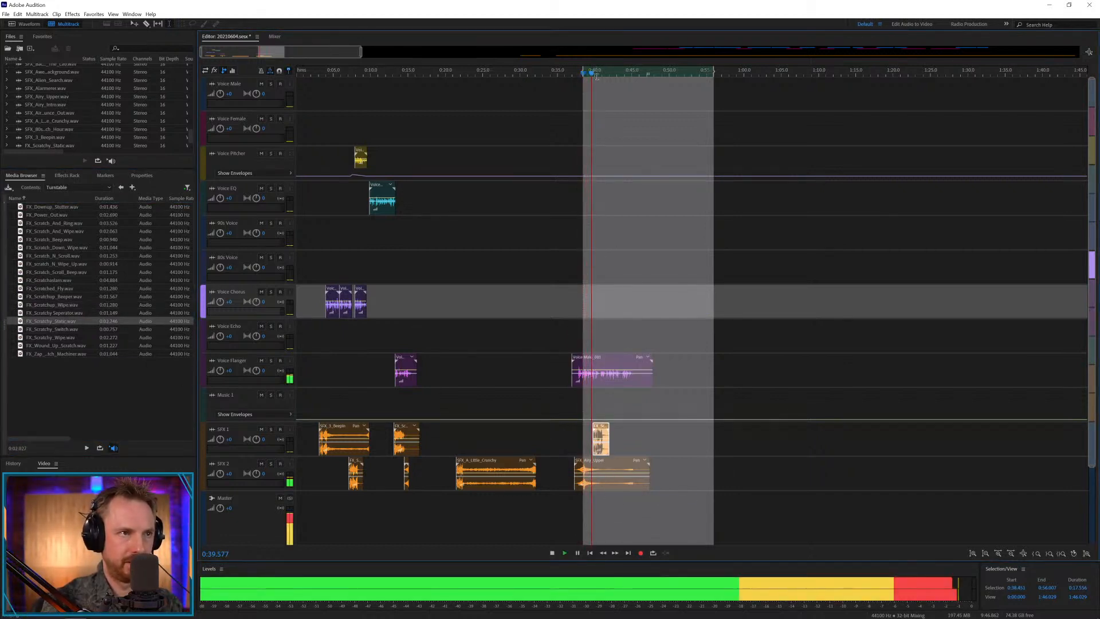
key("space")
Nudge the Voice Flanger clip above SFX_Airy_Upper slightly later to about 0:37.7 and play from 0:37.405.
scroll(605, 122, "up", 2)
left_click_drag(577, 360, 589, 362)
left_click(564, 400)
key("space")
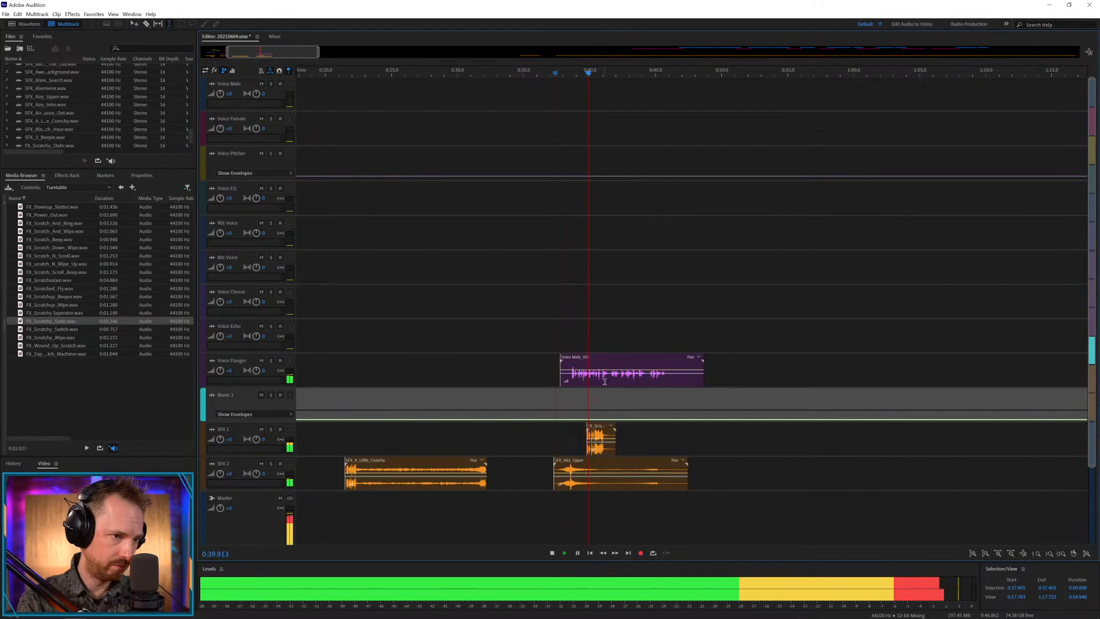
key("space")
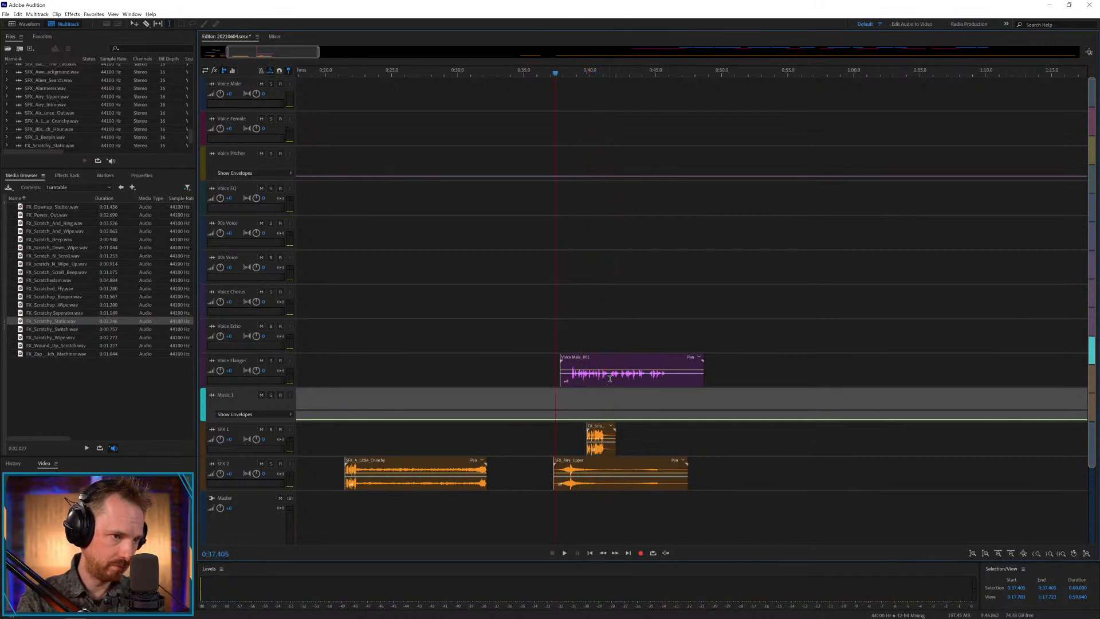
Split the Voice Flanger clip at 0:41.538, move the second part to Voice Echo with a slight overlap, and play the transition.
left_click(610, 380)
key("ctrl+k")
left_click_drag(611, 383, 612, 348)
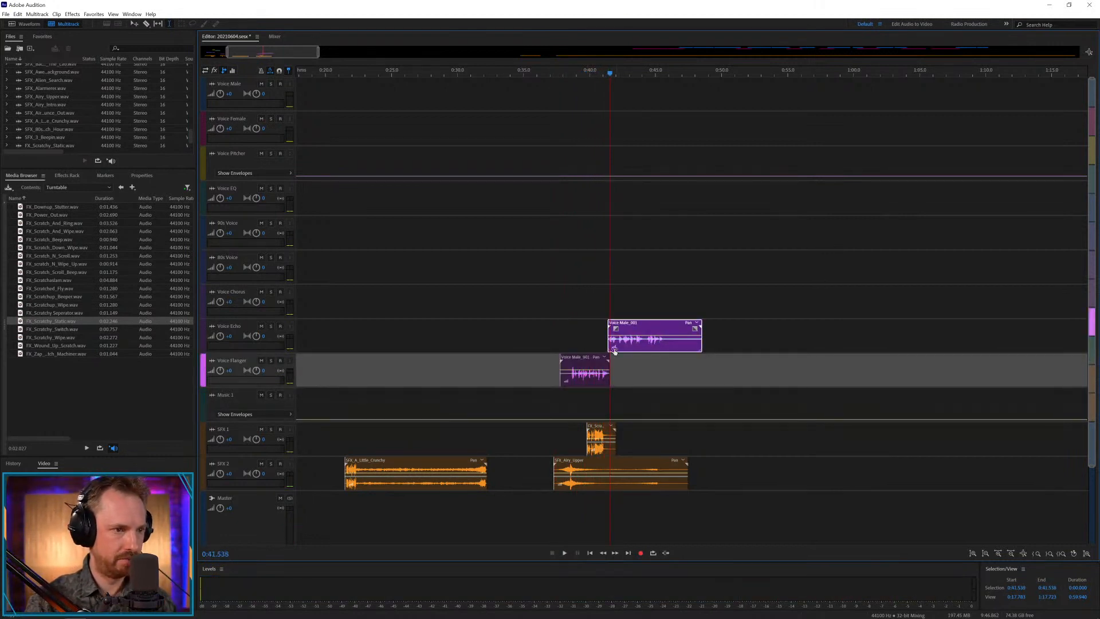
left_click(583, 340)
key("space")
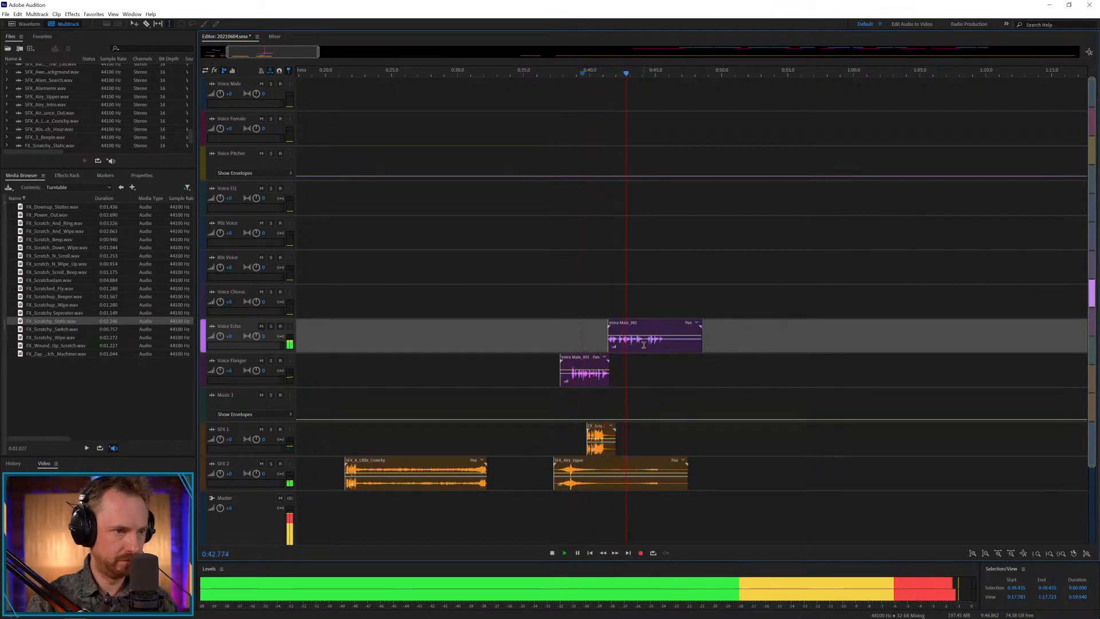
key("space")
Split the Voice Echo clip at 0:44.108 and move the second part to Voice Chorus, slightly earlier so the parts overlap.
left_click(644, 345)
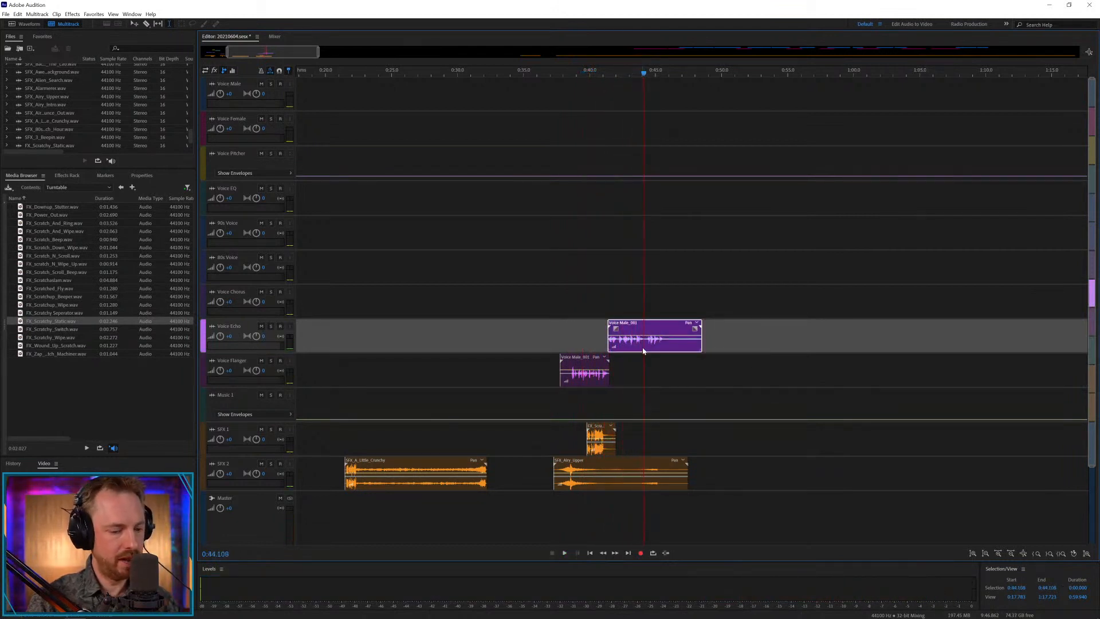
key("ctrl+k")
left_click_drag(653, 324, 648, 290)
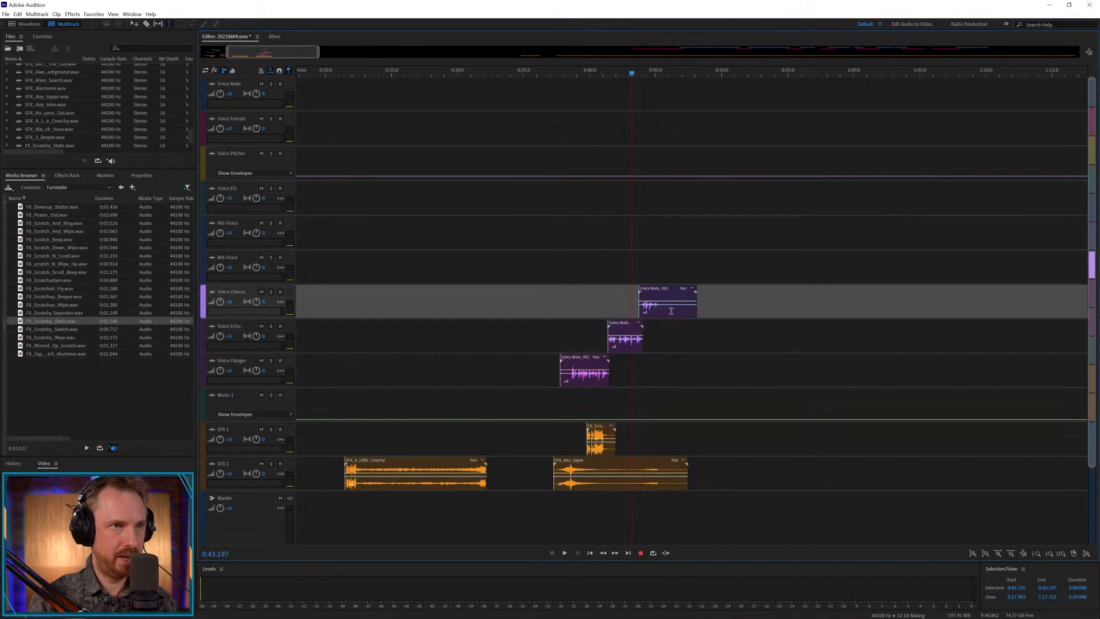
Play the new Voice Chorus part from 0:43.197 and cut off its silent tail after 0:45.280.
key("space")
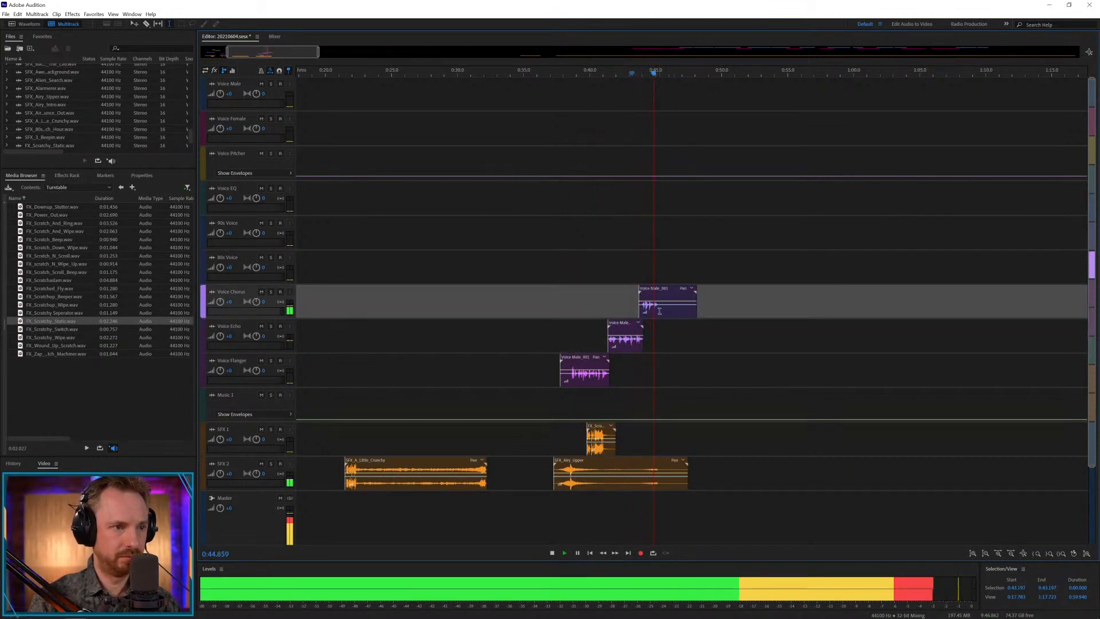
key("space")
mouse_move(660, 307)
left_mouse_down()
mouse_move(752, 304)
mouse_move(659, 299)
left_mouse_up()
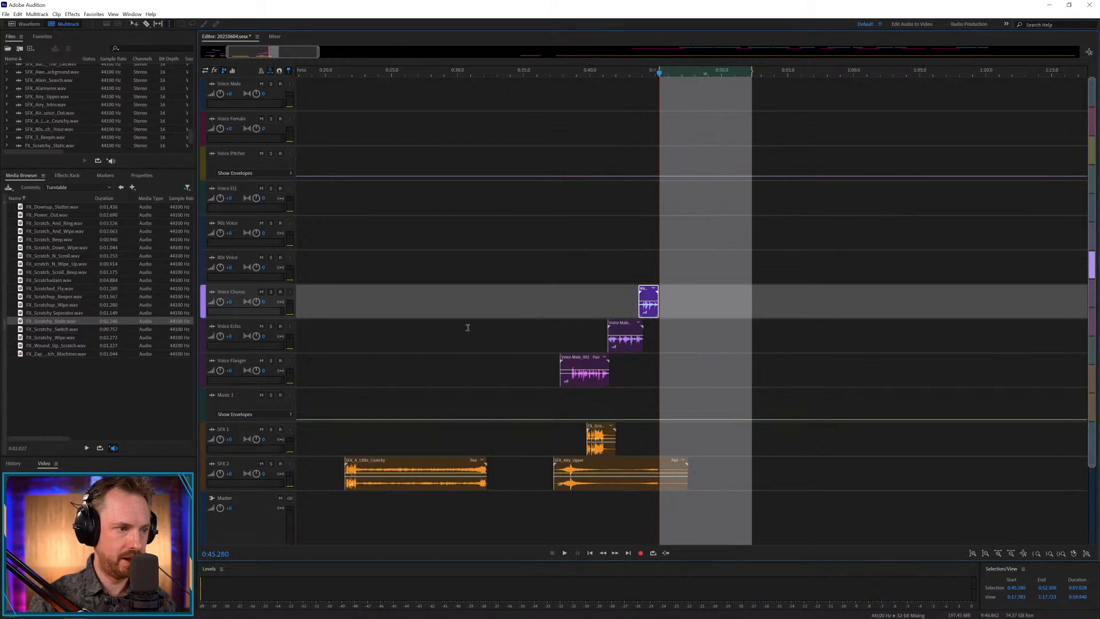
Move the SFX_A_Little_Crunchy clip on SFX 2 later, past SFX_Airy_Upper, to about 0:54.
left_click_drag(413, 473, 527, 472)
left_click_drag(441, 462, 911, 475)
key("backslash")
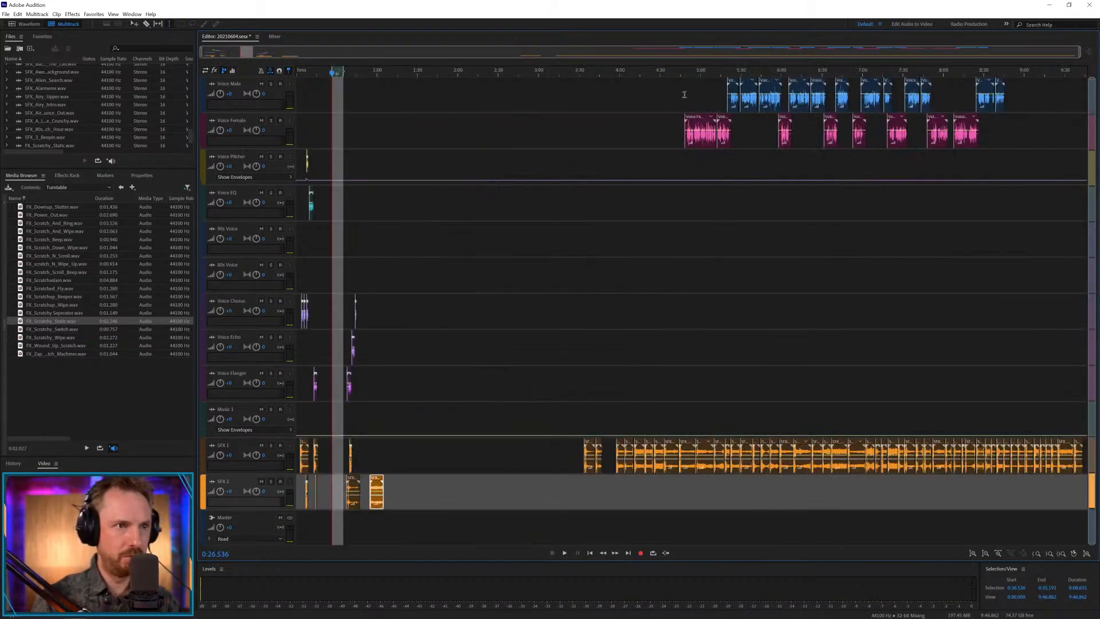
Move the next female and male voice clips to Voice Echo and Voice Chorus from about 1:12, and SFX_Back_At_The_Lab to SFX 2 at about 1:17.
left_click_drag(699, 94, 408, 354)
left_click(422, 373)
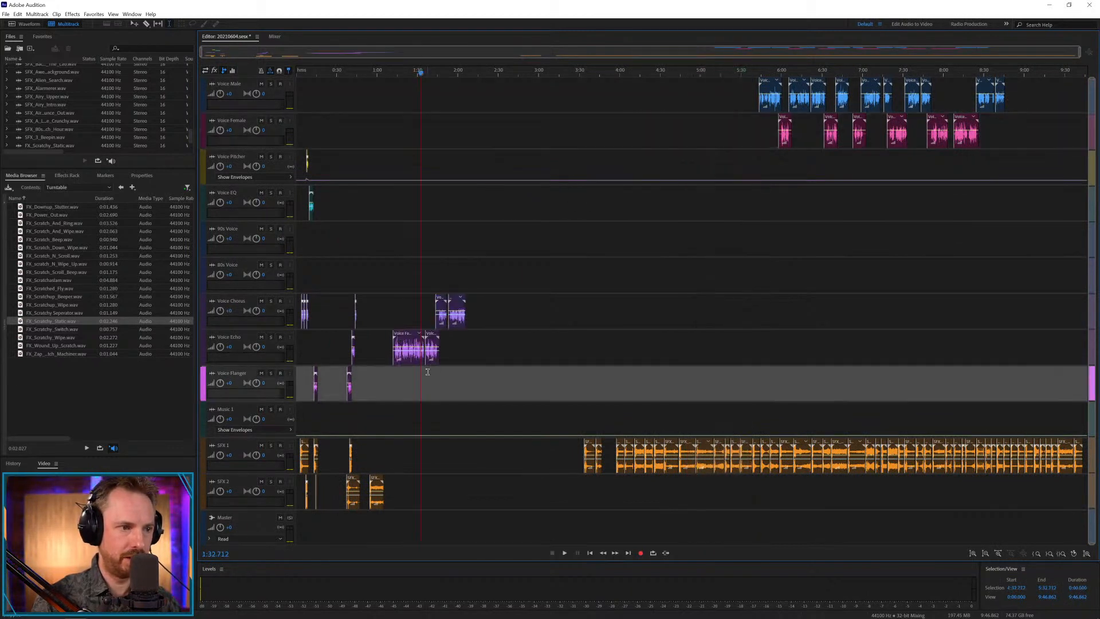
left_click_drag(654, 451, 404, 486)
Open the Beep folder of the sound effects library in the media browser.
left_click(120, 187)
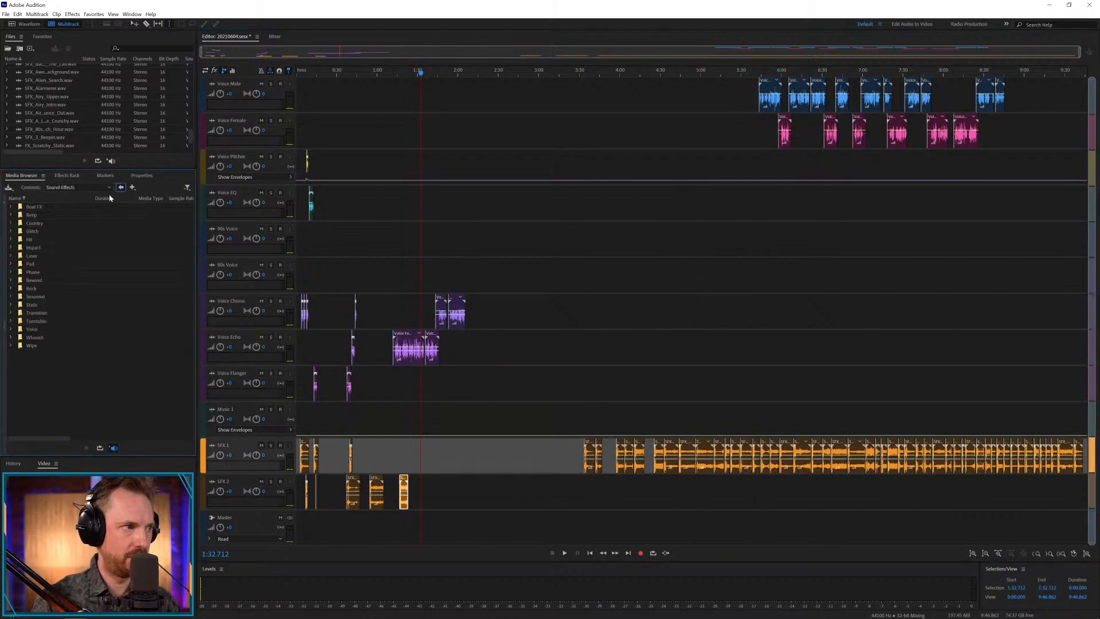
double_click(31, 215)
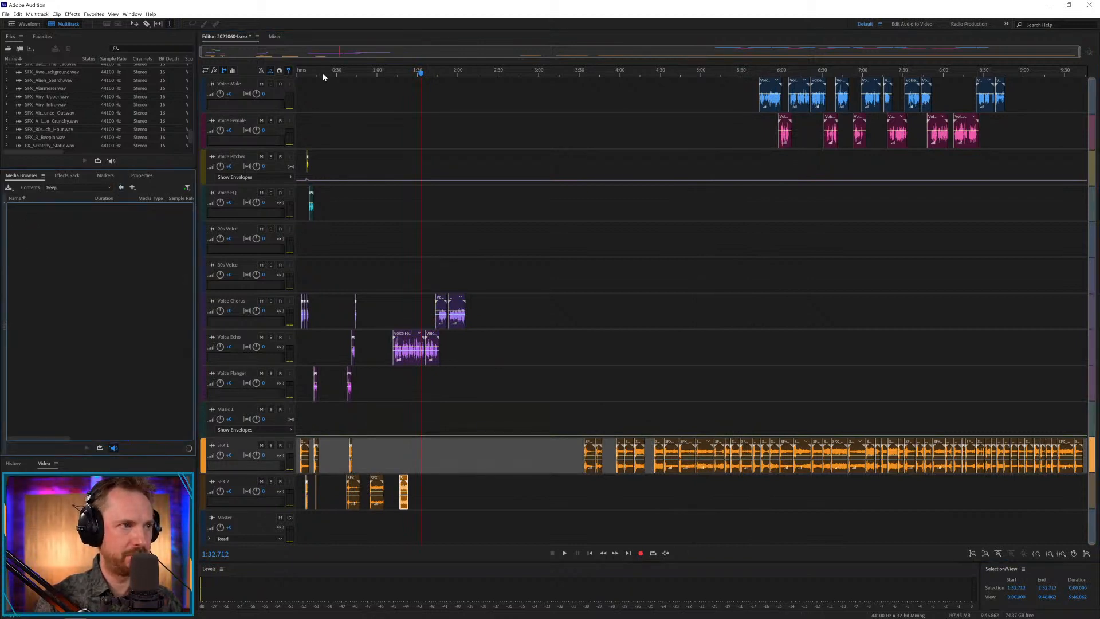
Move the first female clip on Voice Echo earlier to about 0:53.6, above SFX_A_Little_Crunchy, and play from 0:54.881.
left_click(401, 69)
scroll(401, 69, "up", 4)
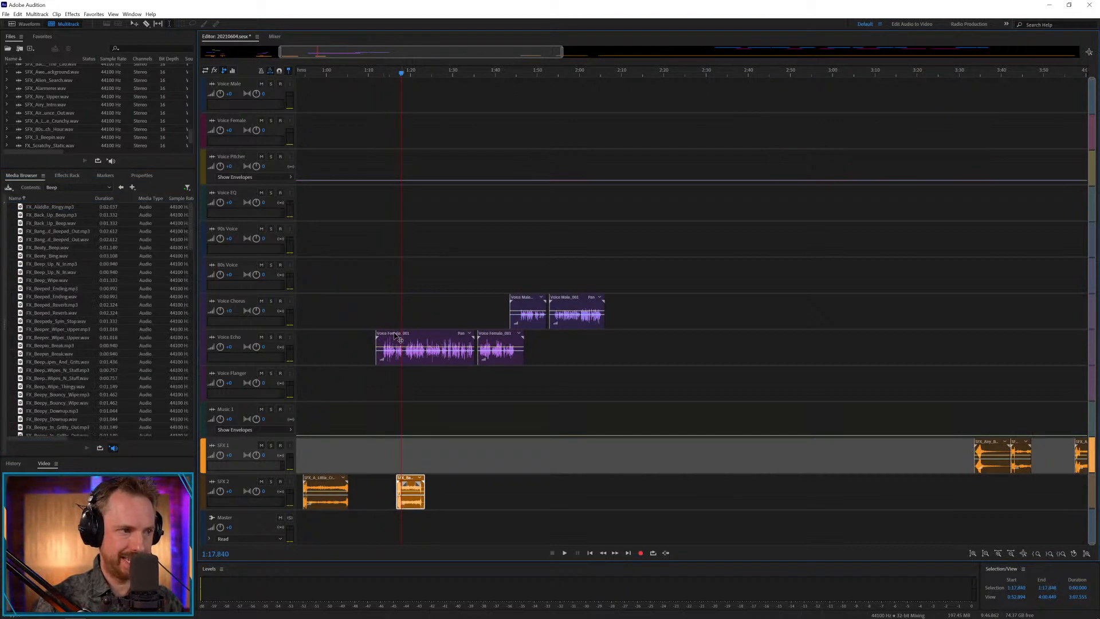
left_click_drag(403, 350, 552, 354)
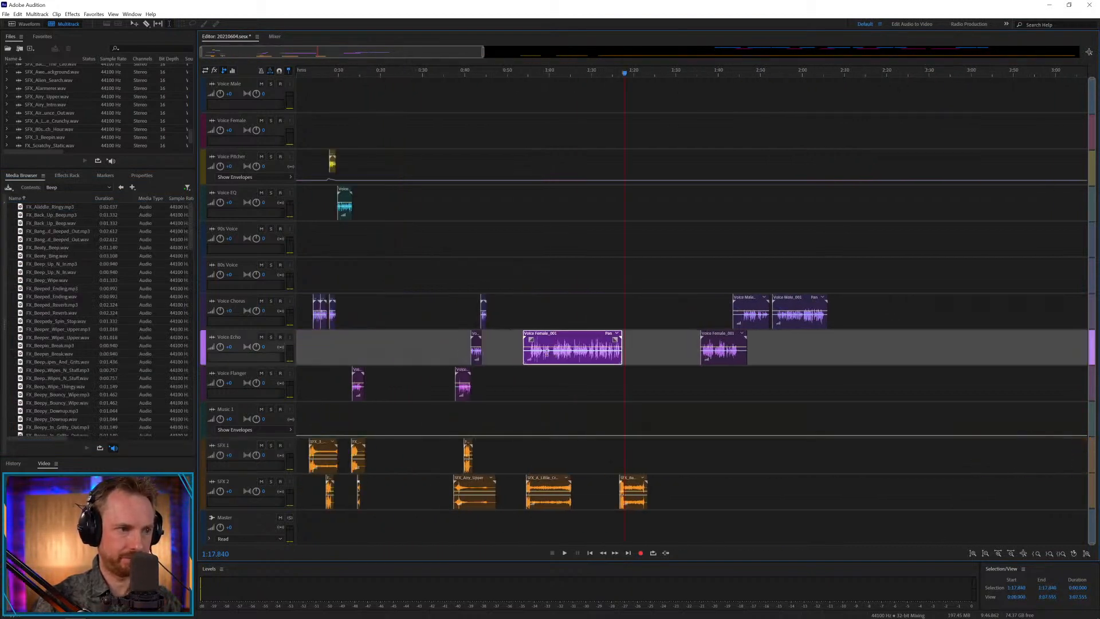
left_click(528, 375)
key("space")
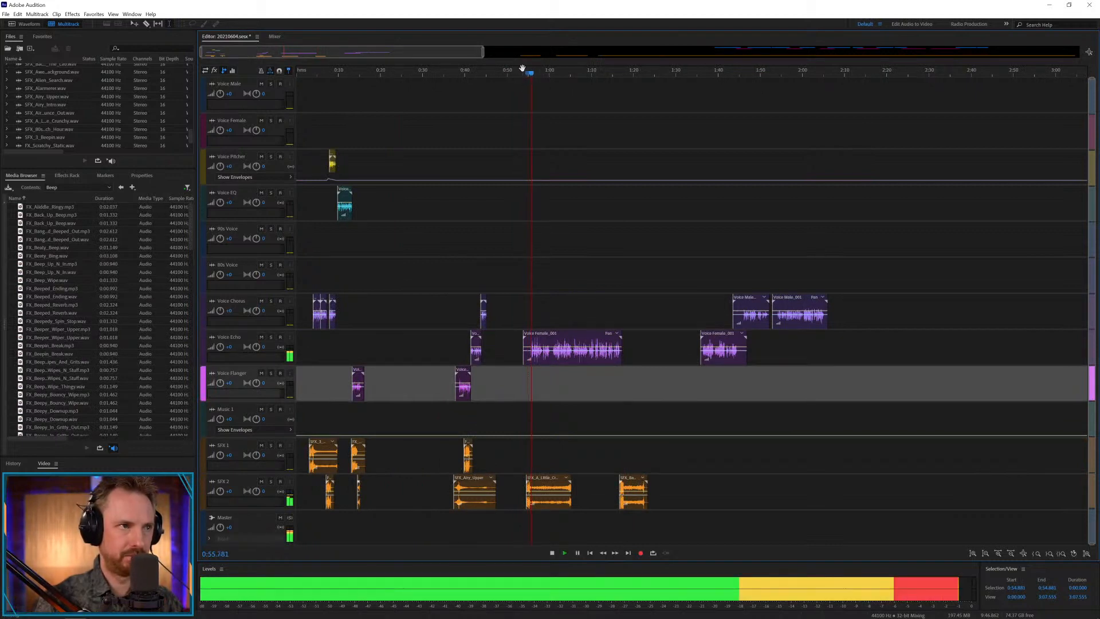
scroll(532, 69, "up", 3)
key("space")
Play the female Voice Echo clip from 0:54.270 and cut off its silent start before about 0:55.
key("ctrl+z")
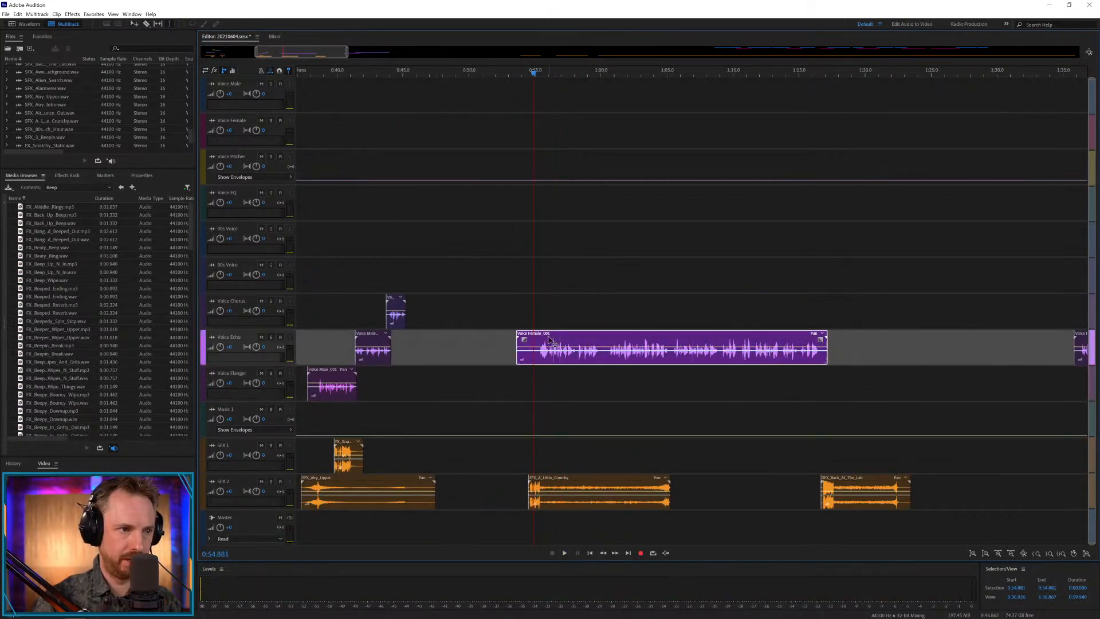
left_click(526, 373)
key("space")
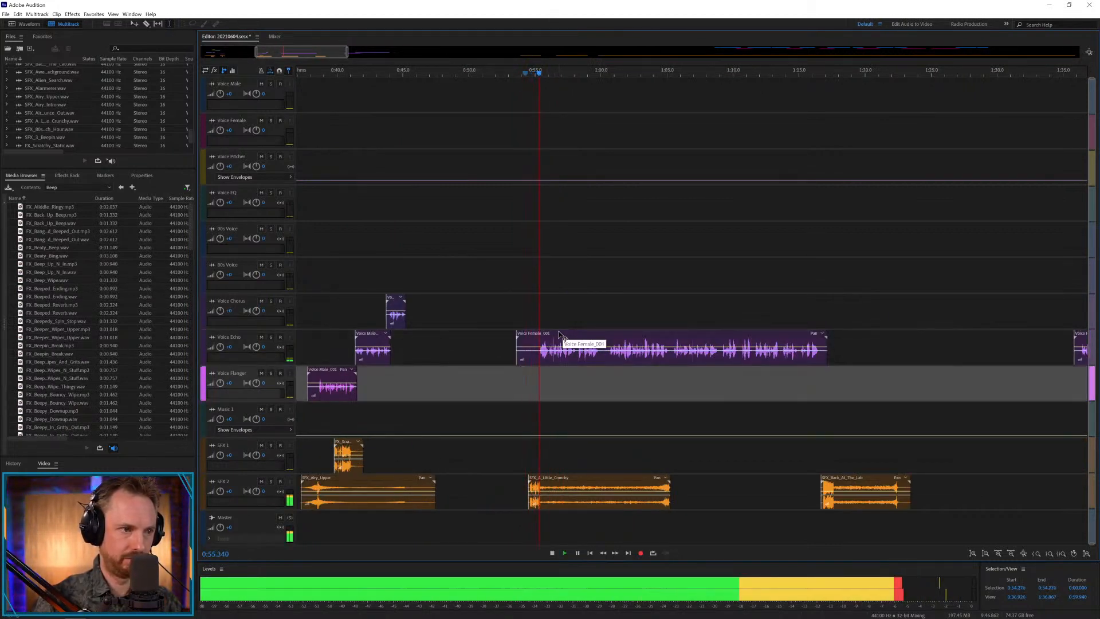
key("space")
left_click(559, 335)
left_click_drag(557, 333, 500, 354)
key("Delete")
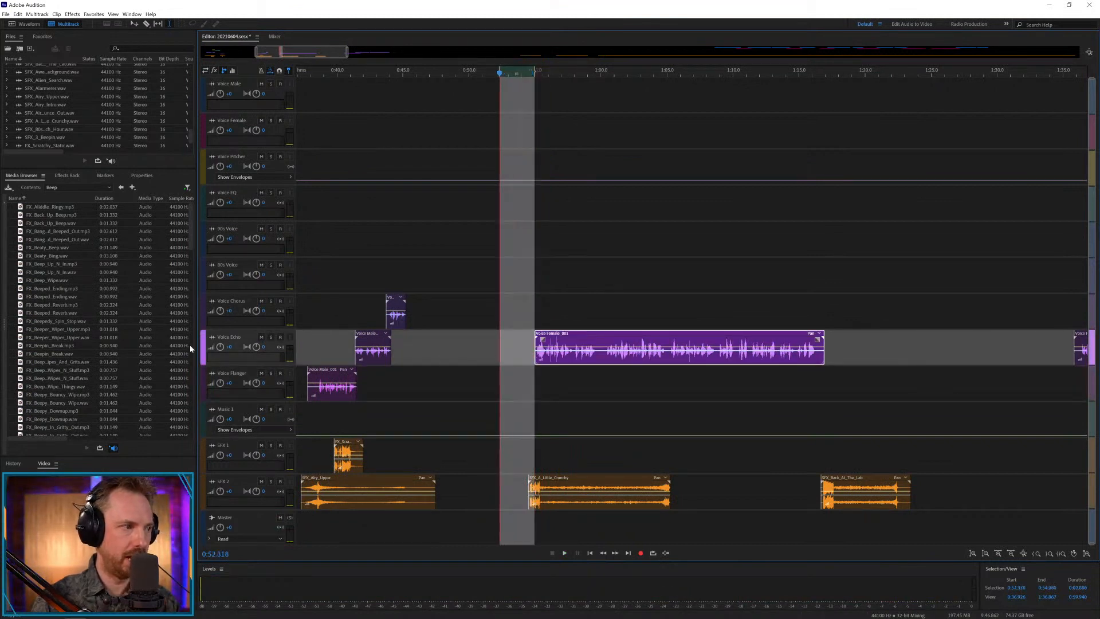
Place FX_Beepin_Break.mp3 on SFX 1, play from 0:56.483, and nudge it slightly earlier to about 0:57.3.
left_click_drag(51, 348, 571, 463)
left_click(555, 458)
key("space")
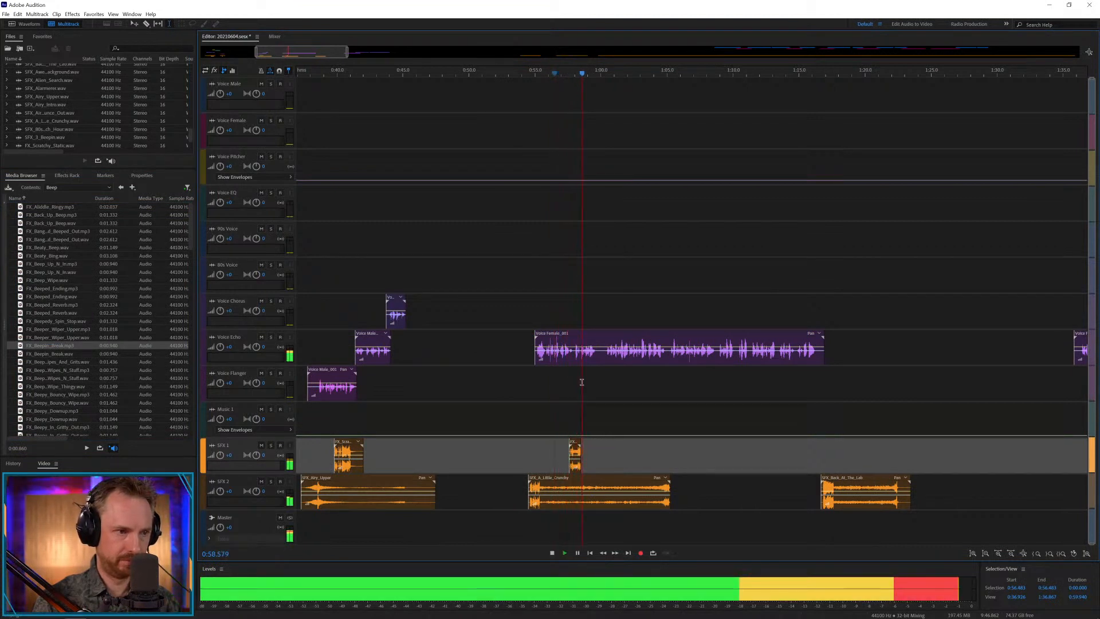
key("space")
left_click_drag(578, 445, 575, 445)
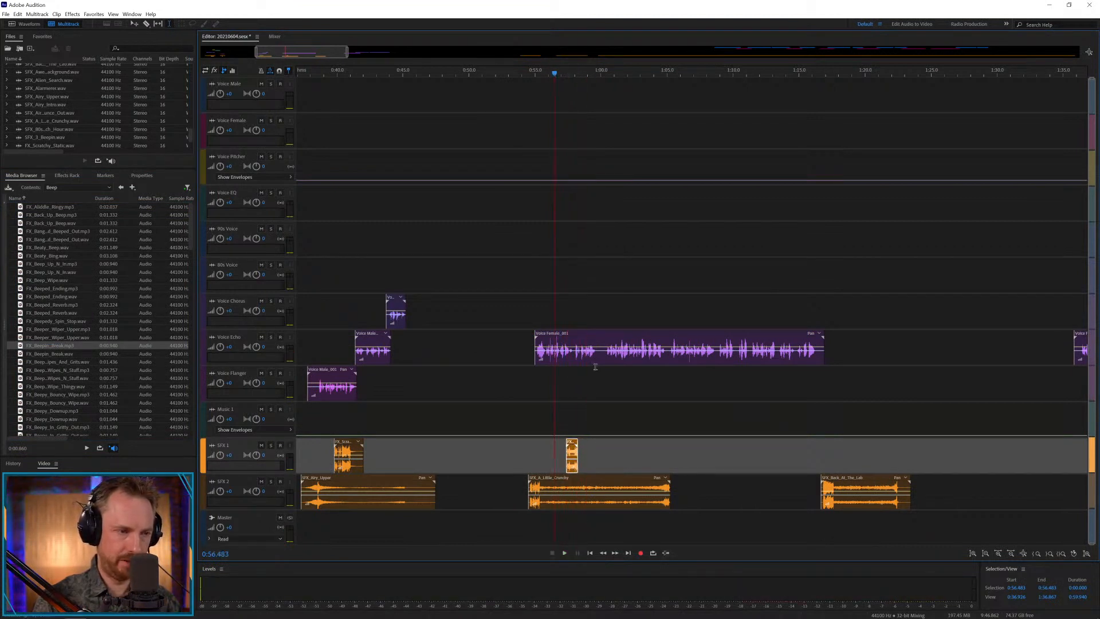
Cut out the pause at about 1:00 in the female Voice Echo clip and move the second part to Voice Flanger with a slight overlap.
key("space")
left_click_drag(598, 358, 605, 360)
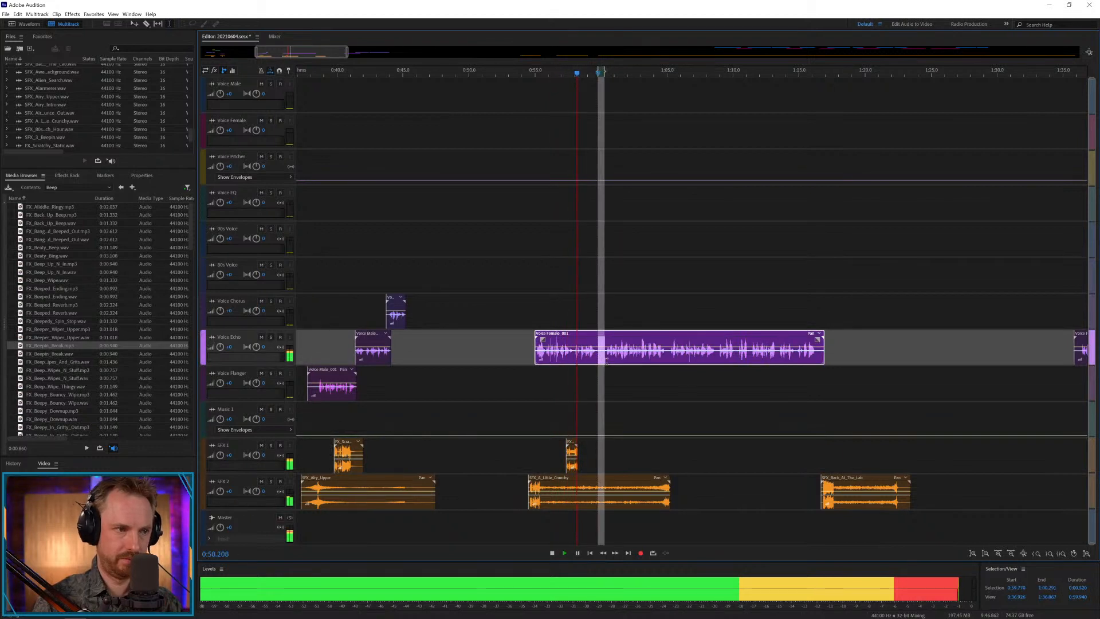
key("Delete")
left_click(619, 373)
left_click_drag(621, 335, 608, 371)
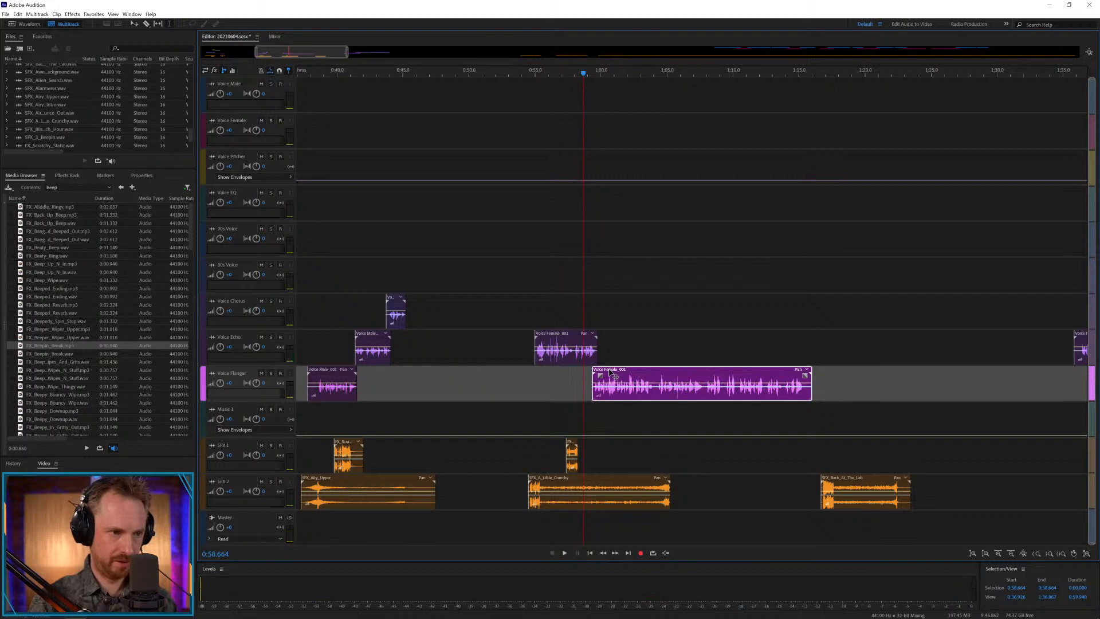
Play through the new Voice Flanger part and split it at 1:04.098.
left_click(655, 394)
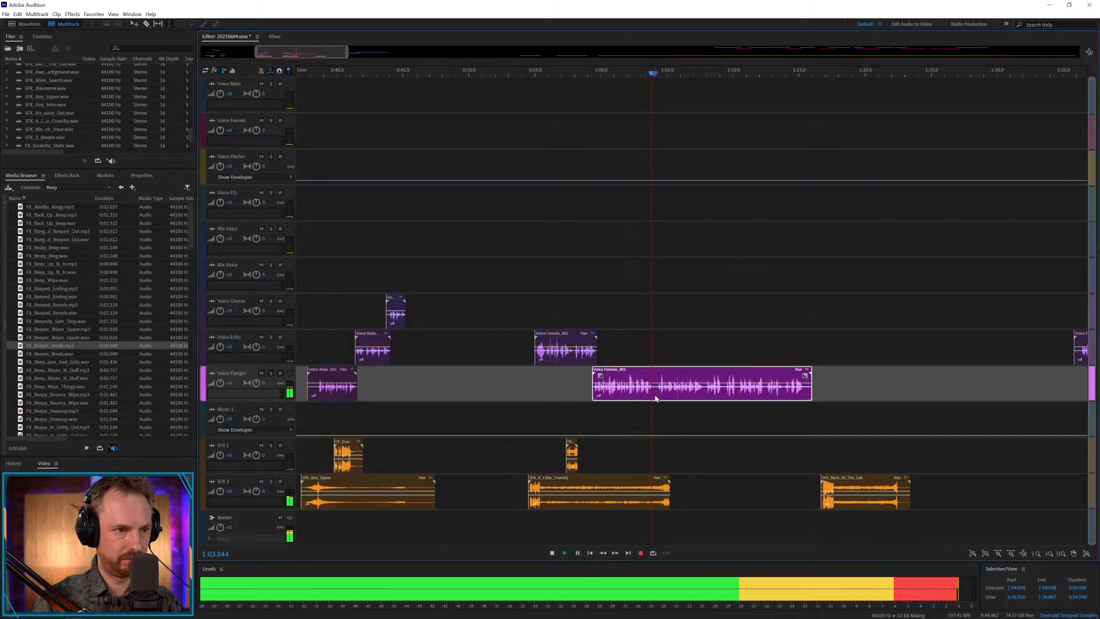
key("space")
key("ctrl+k")
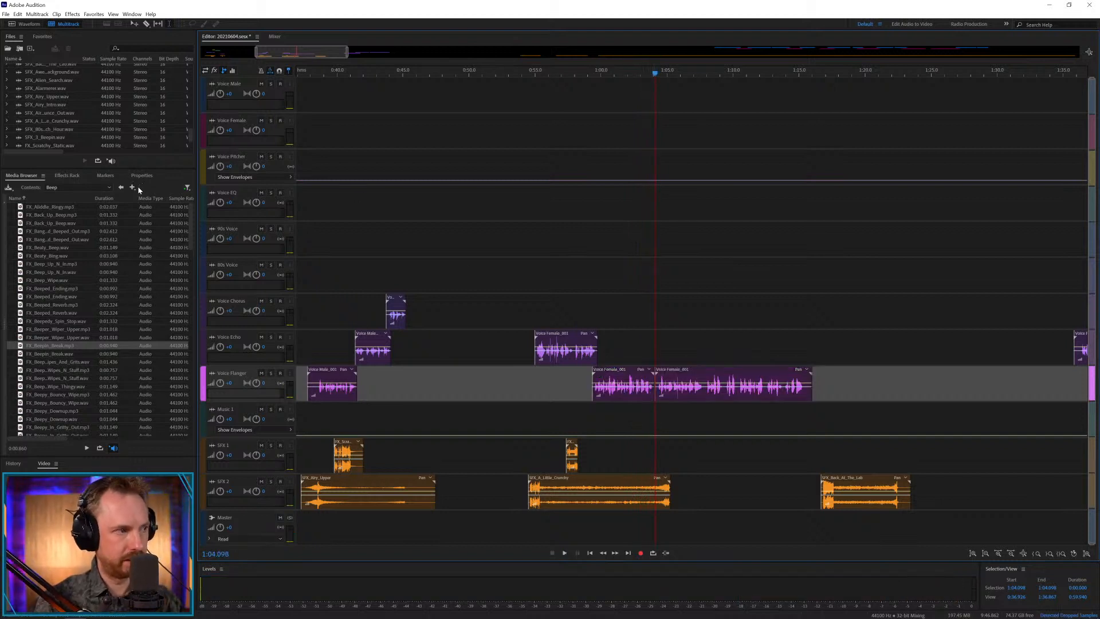
Browse to the Beats music folder of Production Library Vol.6 and select the 120 BPM Bed_Ayyyy track.
left_click(109, 188)
left_click(97, 215)
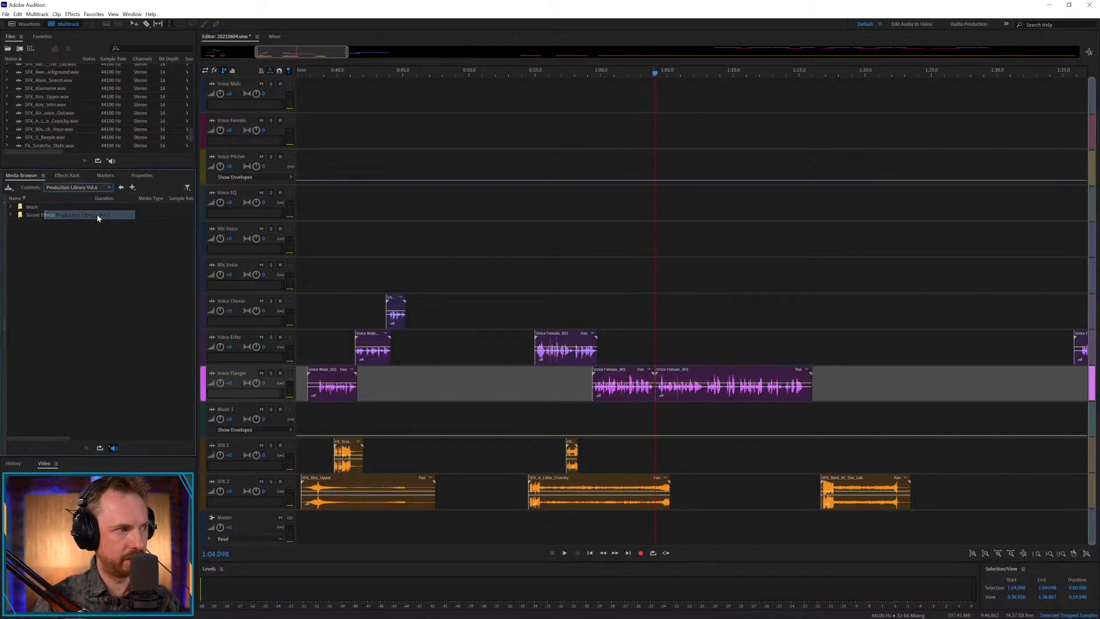
double_click(41, 208)
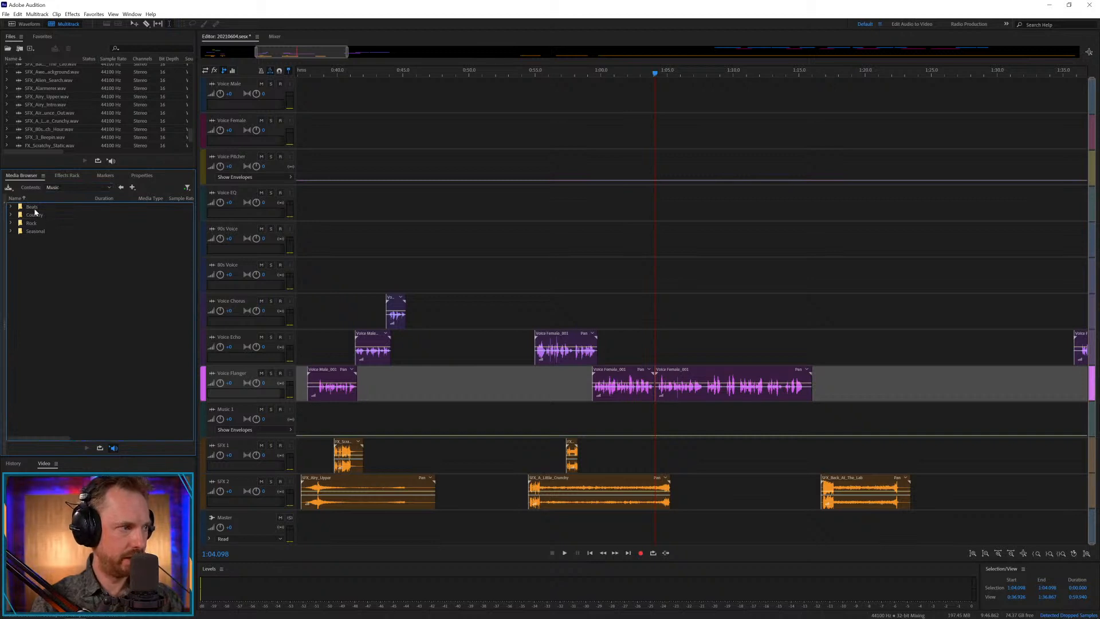
double_click(33, 208)
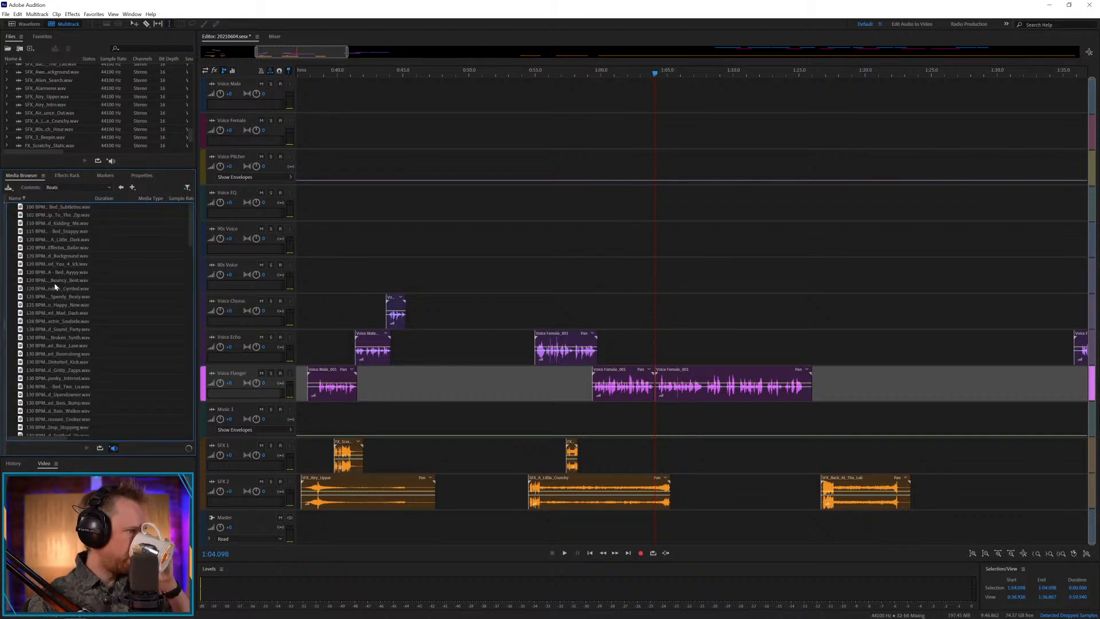
left_click(55, 274)
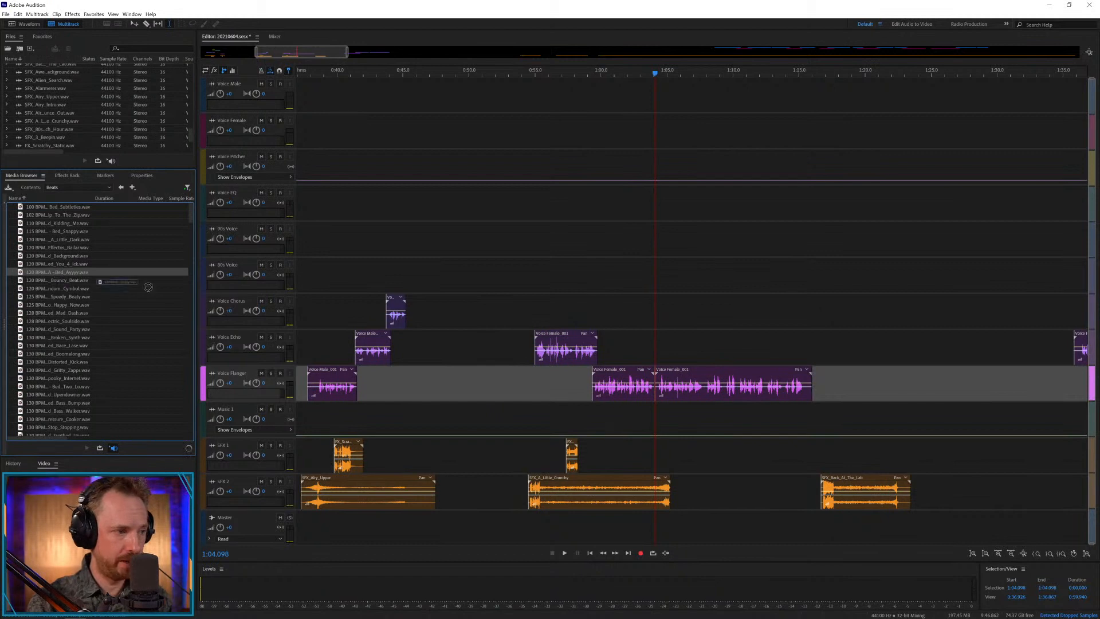
Place the 120 BPM Bed_Ayyyy track on Music 1 at about 1:03.5 and play the voice transition from 1:03.154.
left_click_drag(148, 286, 648, 418)
left_click(643, 414)
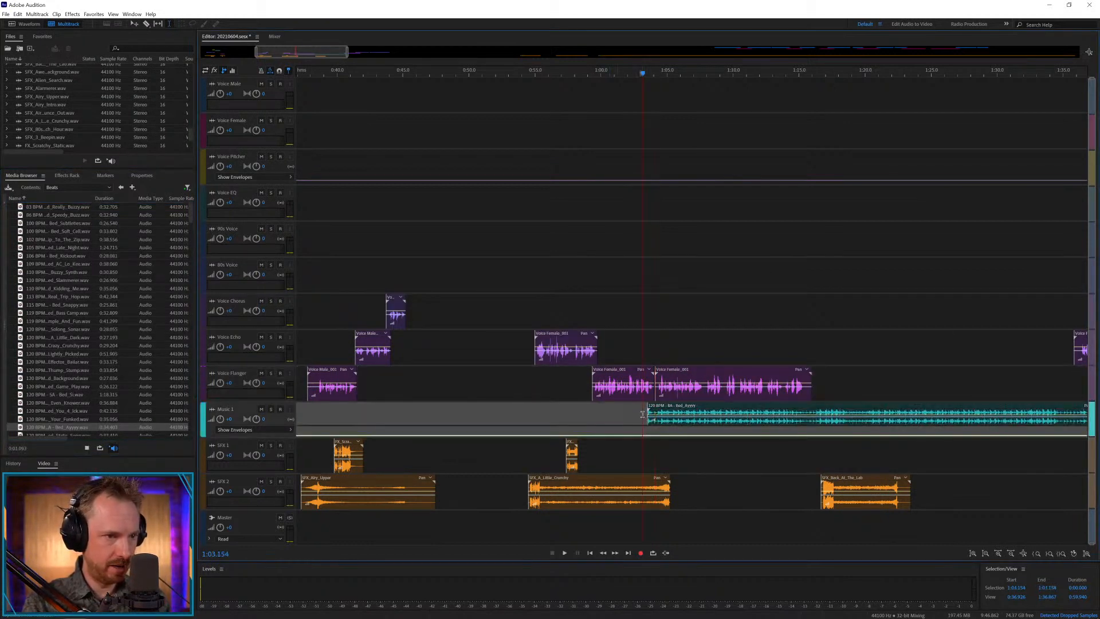
key("space")
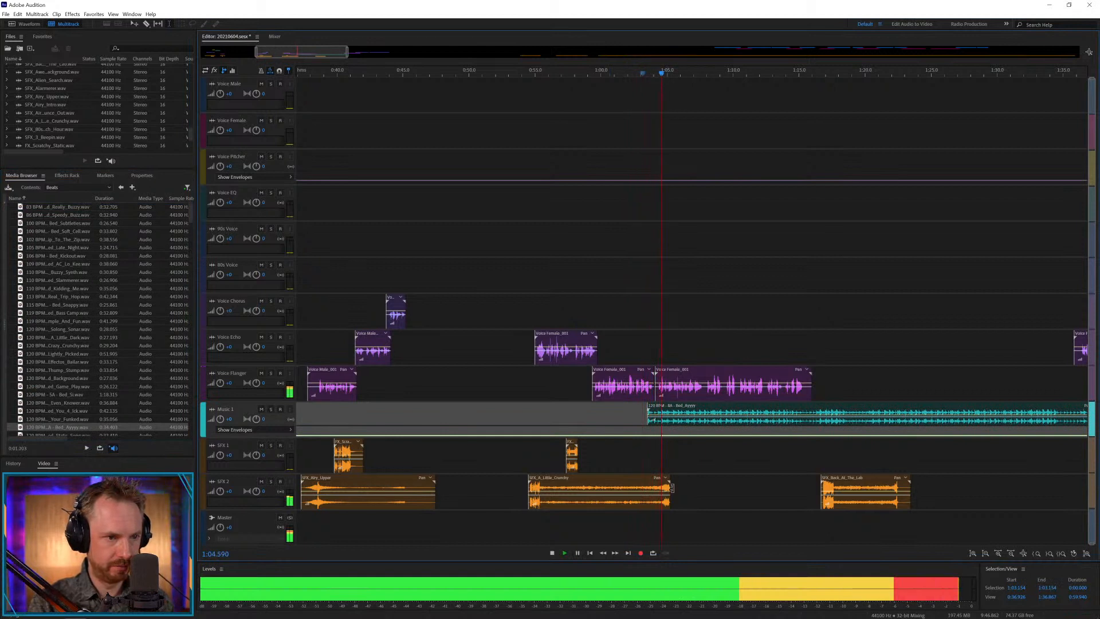
key("space")
Split SFX_A_Little_Crunchy at 1:03.447, slide its end part earlier to crossfade with the first part, and play from 1:02.666.
left_click(647, 486)
key("ctrl+k")
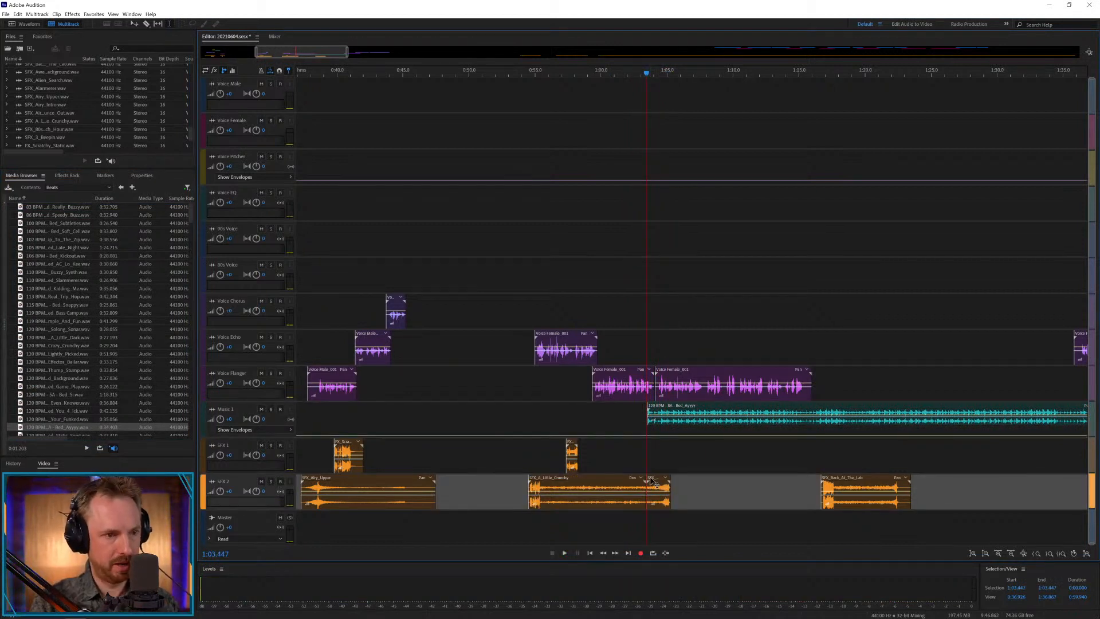
left_click_drag(655, 479, 640, 479)
left_click(636, 461)
key("space")
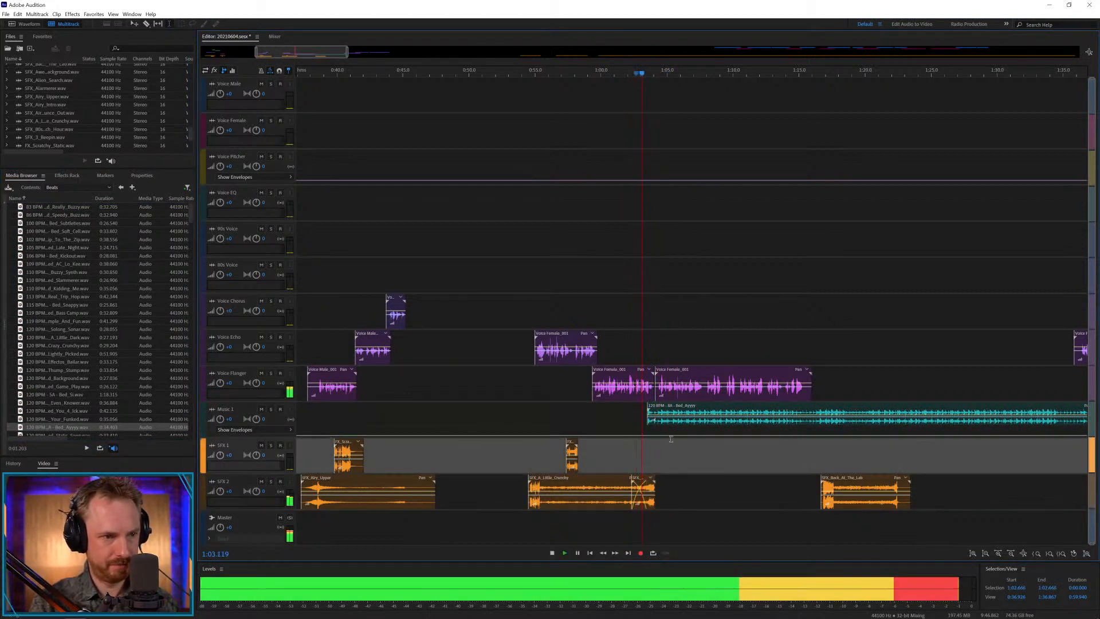
key("space")
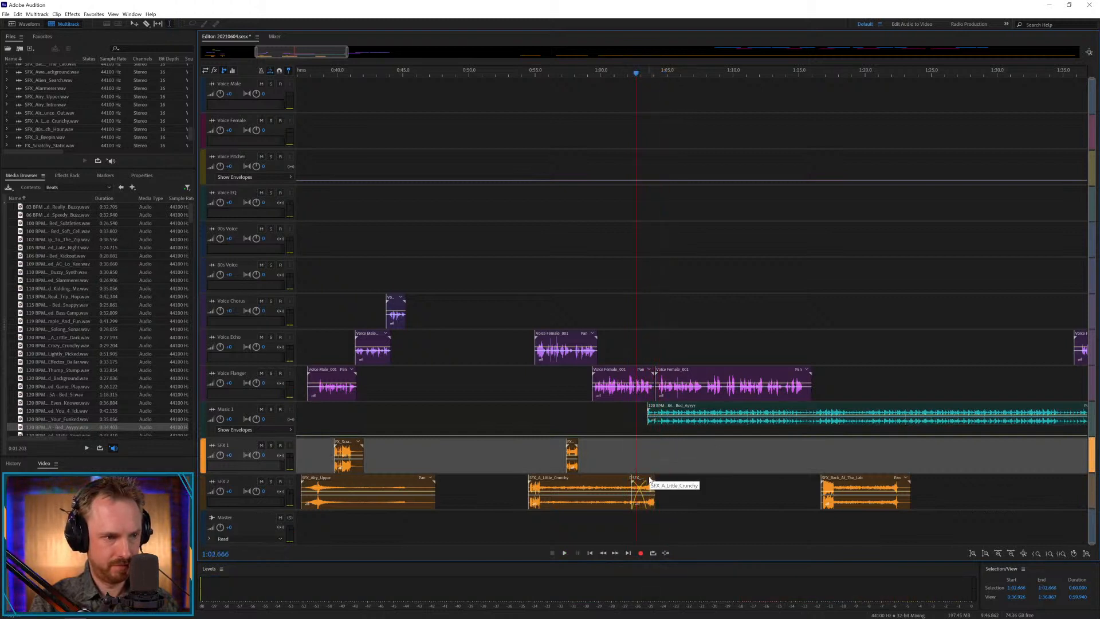
Nudge the end part of SFX_A_Little_Crunchy slightly earlier to about 1:02 and play the transition into the music.
right_click(643, 483)
key("Escape")
key("space")
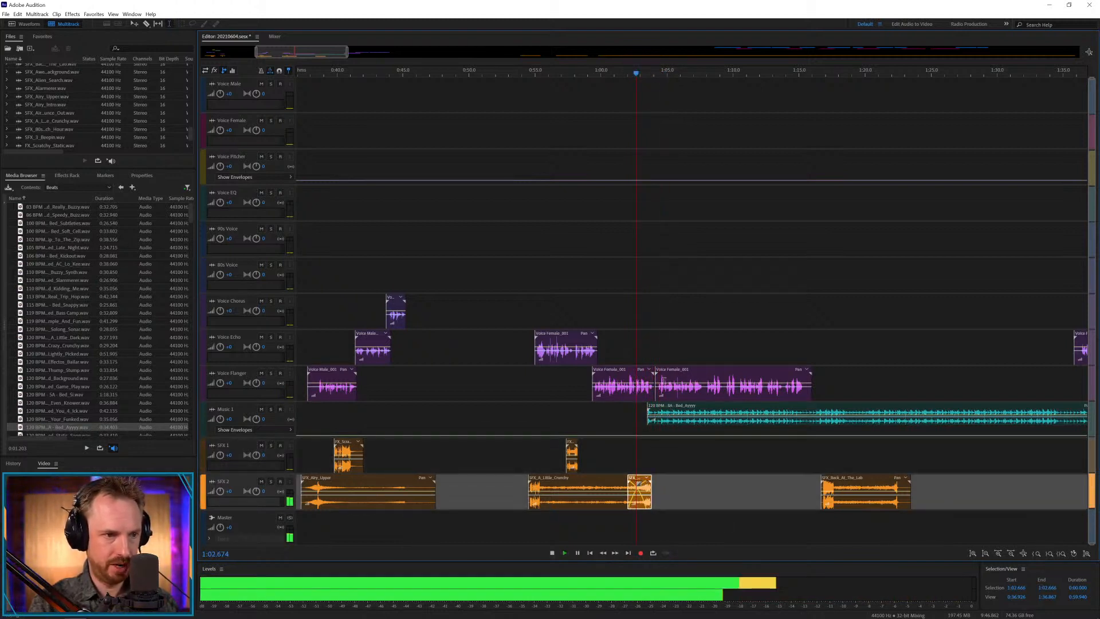
scroll(704, 77, "up", 3)
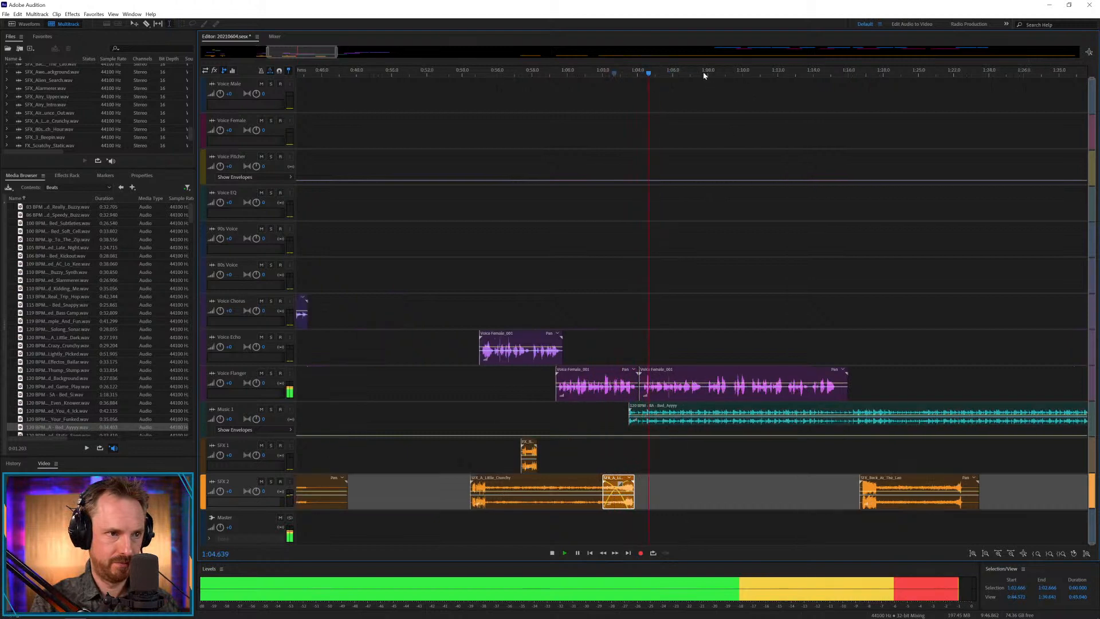
key("space")
Move the second female Voice Flanger part to Voice Echo, slightly earlier at about 1:03.8, and play from 1:02.666.
left_click_drag(613, 365, 603, 332)
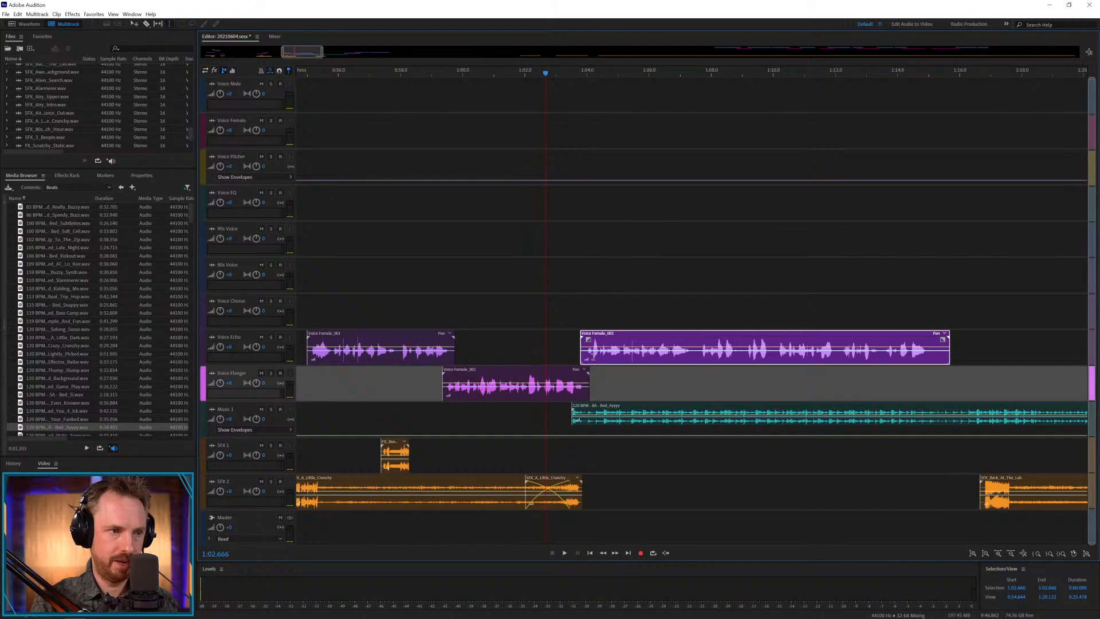
key("space")
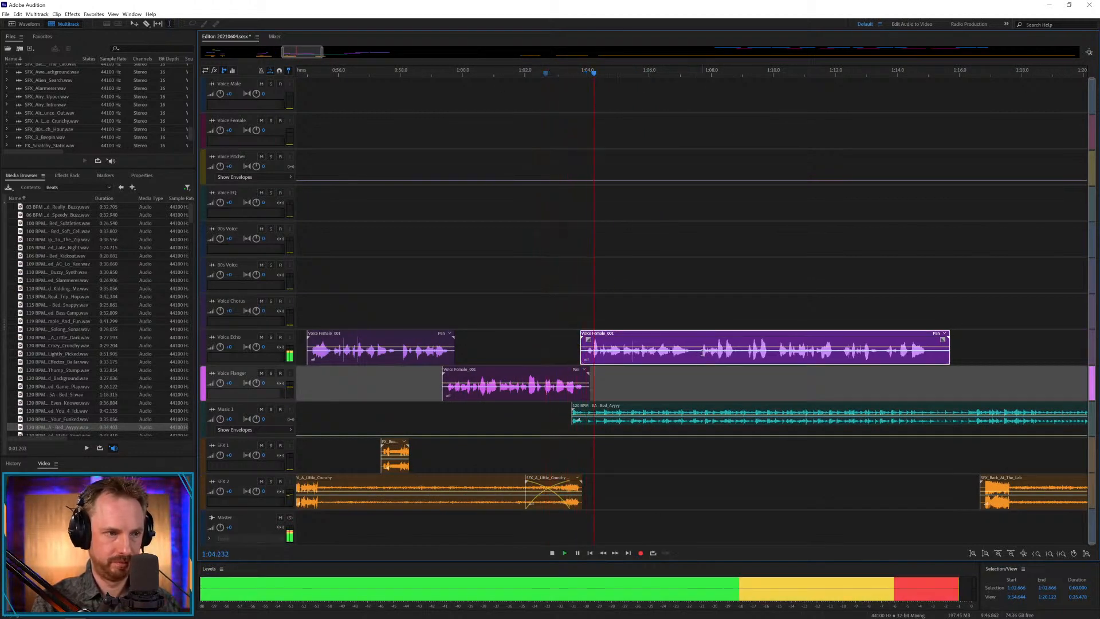
Cut out the pause at about 1:07.5 in the second Voice Echo part, move the remainder to Voice Chorus with a slight overlap, and play it.
left_click_drag(694, 357, 700, 357)
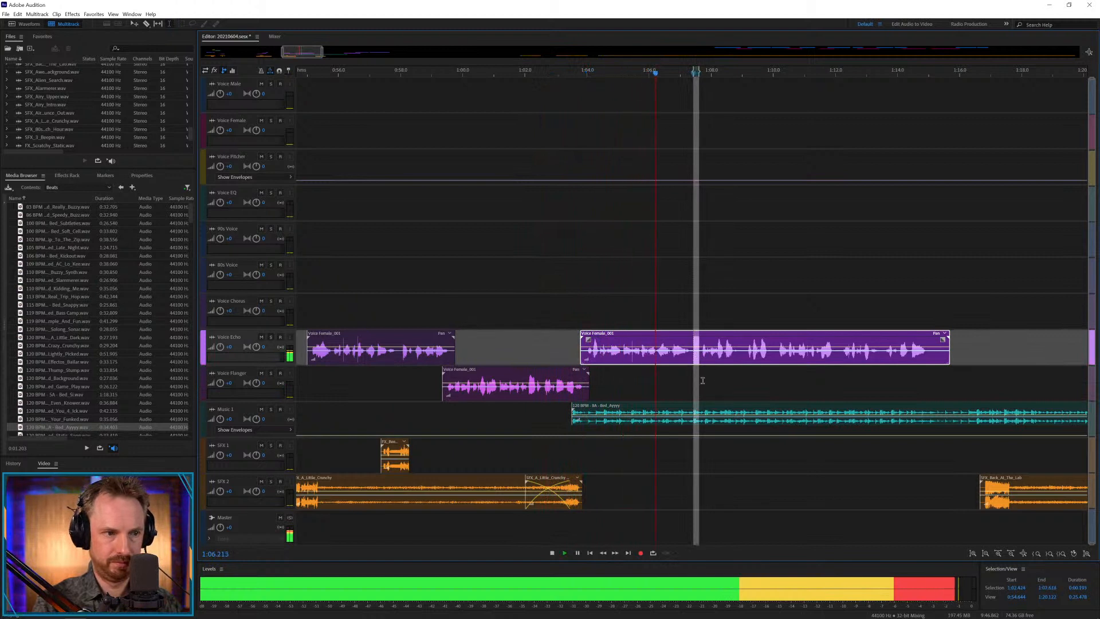
key("Delete")
left_click(683, 382)
key("space")
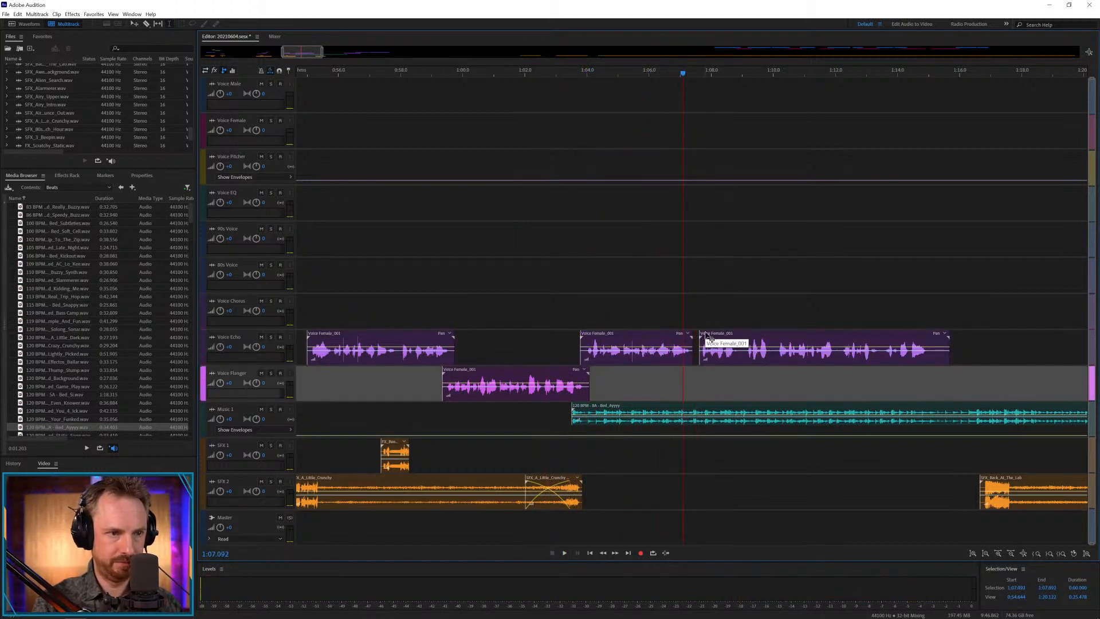
left_click_drag(706, 334, 696, 327)
left_click(680, 322)
key("space")
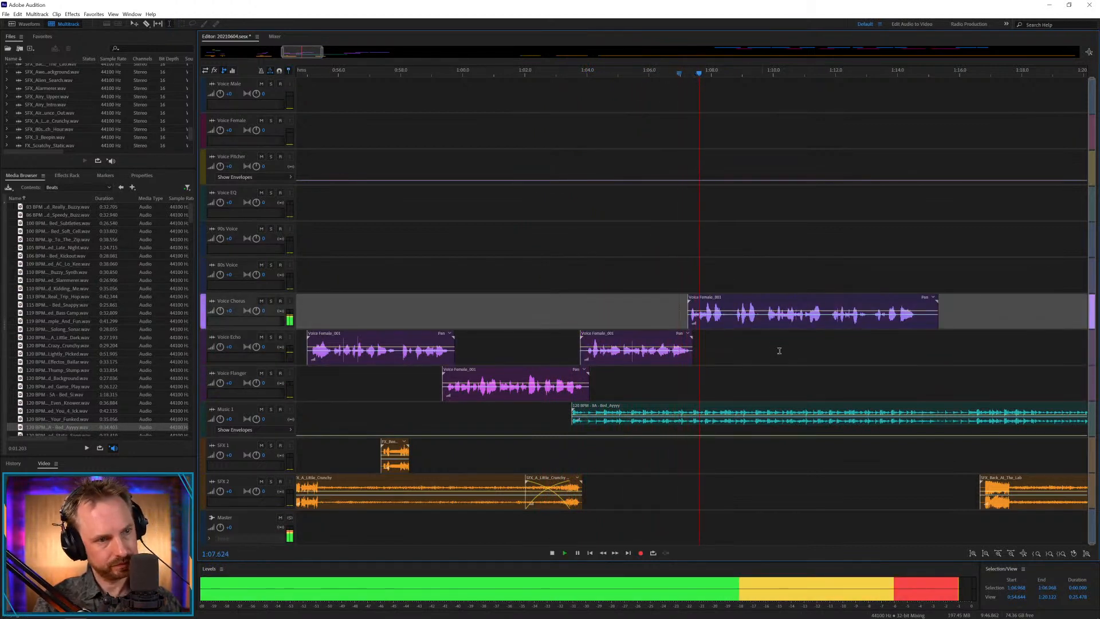
Cut the Voice Chorus clip at about 1:08.4, move the remainder to the 90s Voice track, and play from 1:08.074.
key("space")
left_click_drag(724, 320, 752, 228)
key("Delete")
left_click(757, 344)
left_click(713, 275)
key("space")
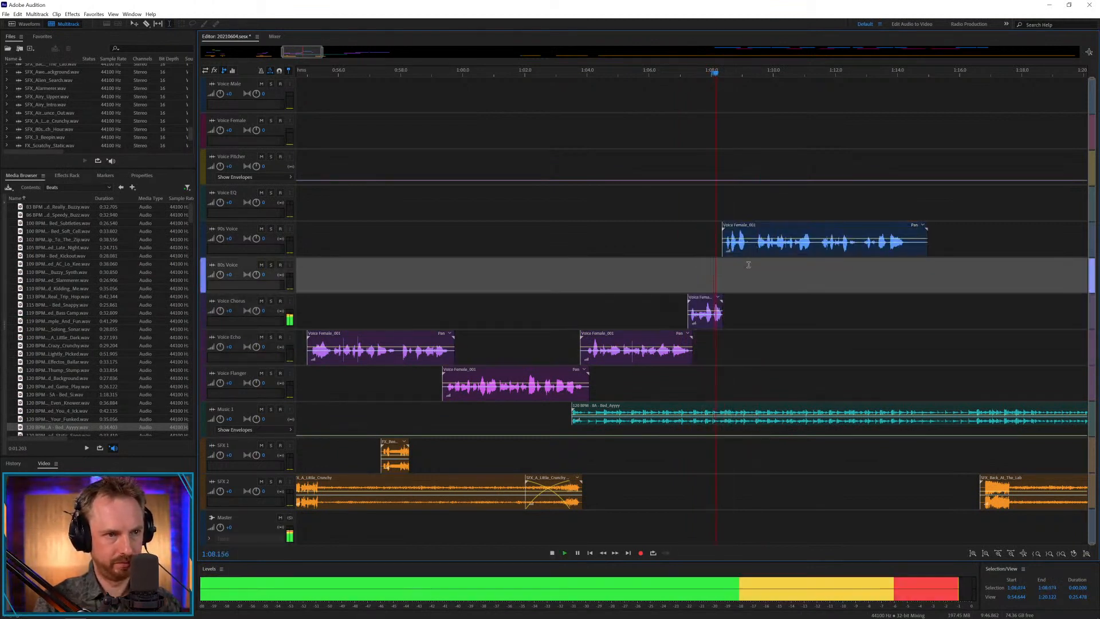
Cut the 90s Voice clip at about 1:09.2, move the remainder to Voice EQ with a slight overlap, and play the transition.
key("space")
left_click_drag(752, 243, 761, 206)
key("Delete")
left_click(767, 284)
left_click(742, 204)
key("space")
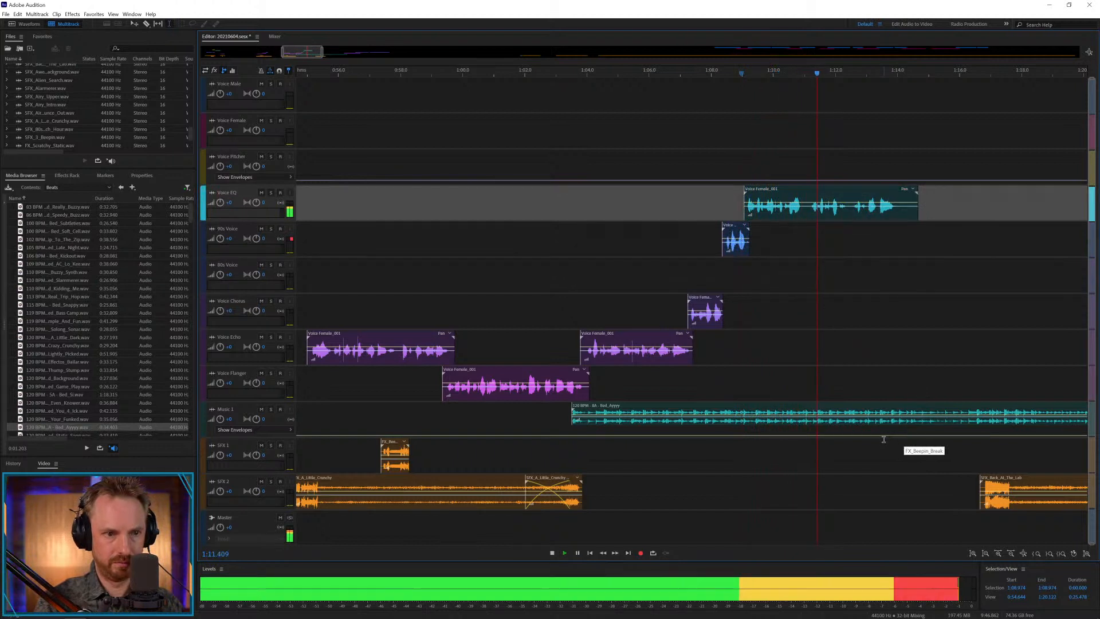
Cut out the pause at about 1:11 in the Voice EQ clip, slide the remainder earlier to crossfade, and play the join.
key("space")
left_click_drag(804, 210, 840, 194)
key("Delete")
left_click(834, 249)
left_click(783, 275)
key("space")
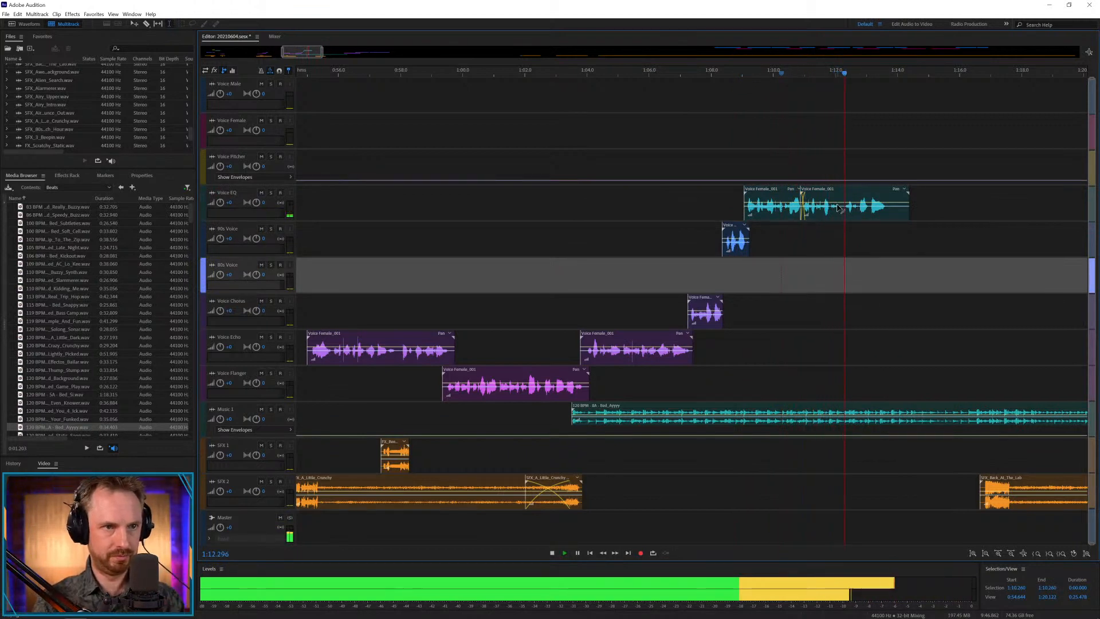
Cut out the pause at about 1:12.2 in Voice EQ, crossfade the remainder into the previous part, and remove its tail after 1:13.566.
key("space")
left_click_drag(838, 209, 928, 212)
key("Delete")
left_click(856, 240)
left_click(825, 239)
key("space")
key("Delete")
key("space")
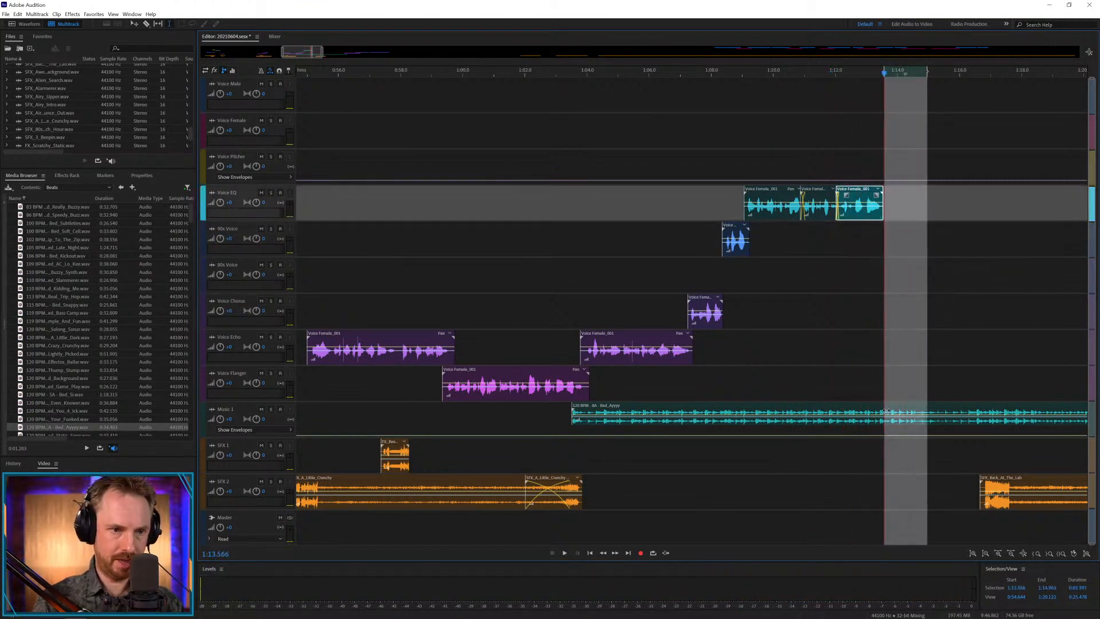
Cut the Music 1 bed just after the voice ends, delete the leftover part, and raise a small envelope peak at the cut.
left_click_drag(889, 411, 924, 411)
key("Delete")
left_click(907, 382)
key("Delete")
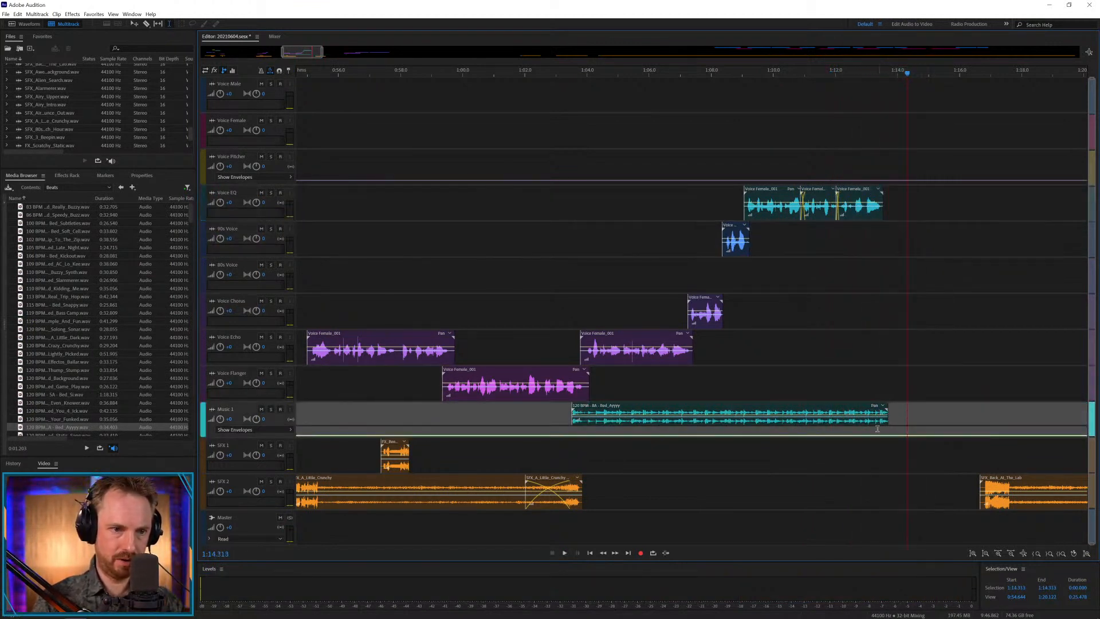
left_click(867, 445)
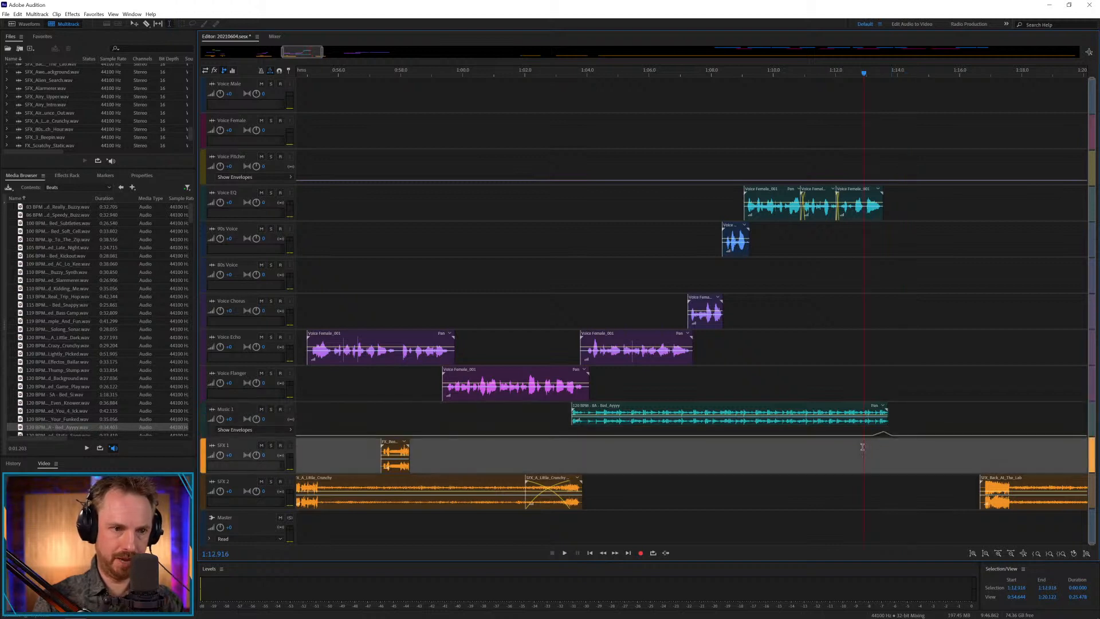
key("space")
Trim the Music 1 bed's end to about 1:13.4, slightly before the voice ends, and play the ending to check it.
key("space")
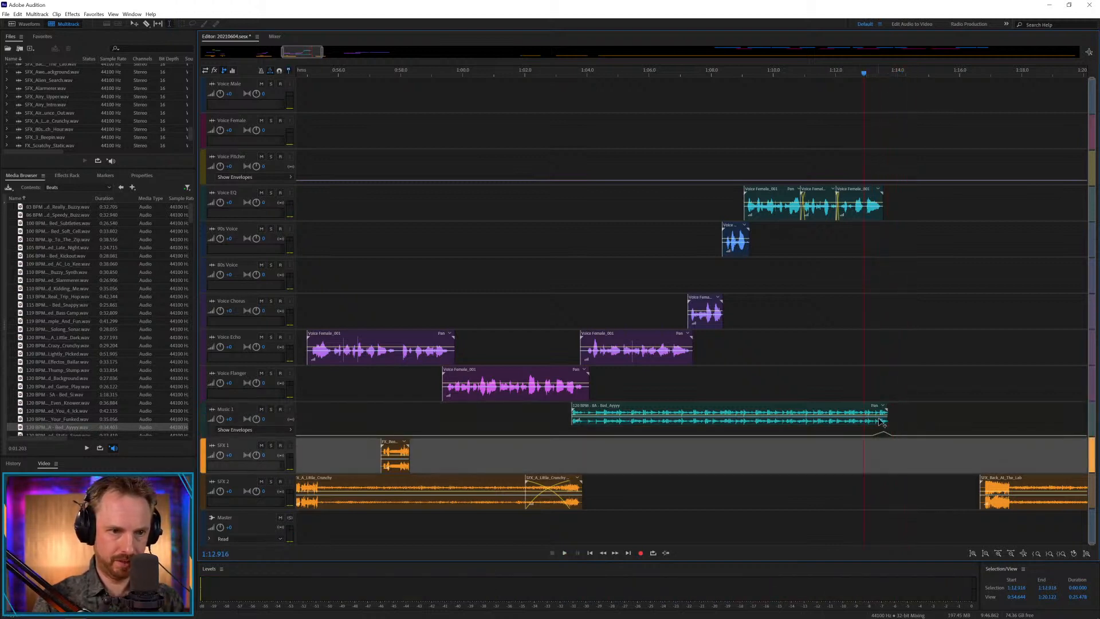
left_click_drag(887, 421, 882, 420)
key("space")
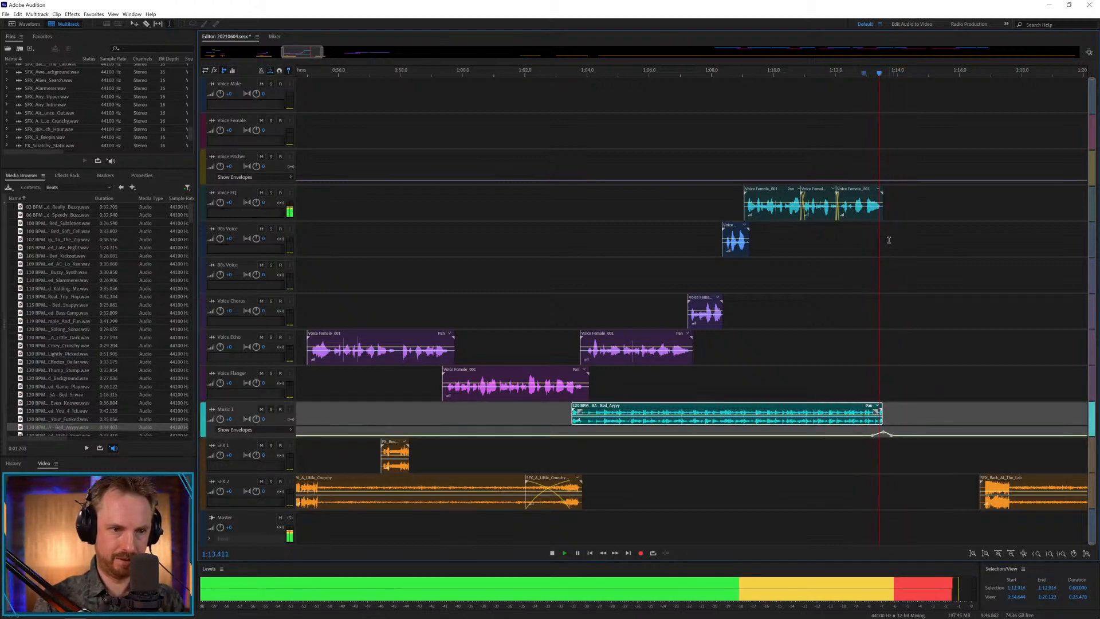
key("space")
scroll(880, 79, "up", 3)
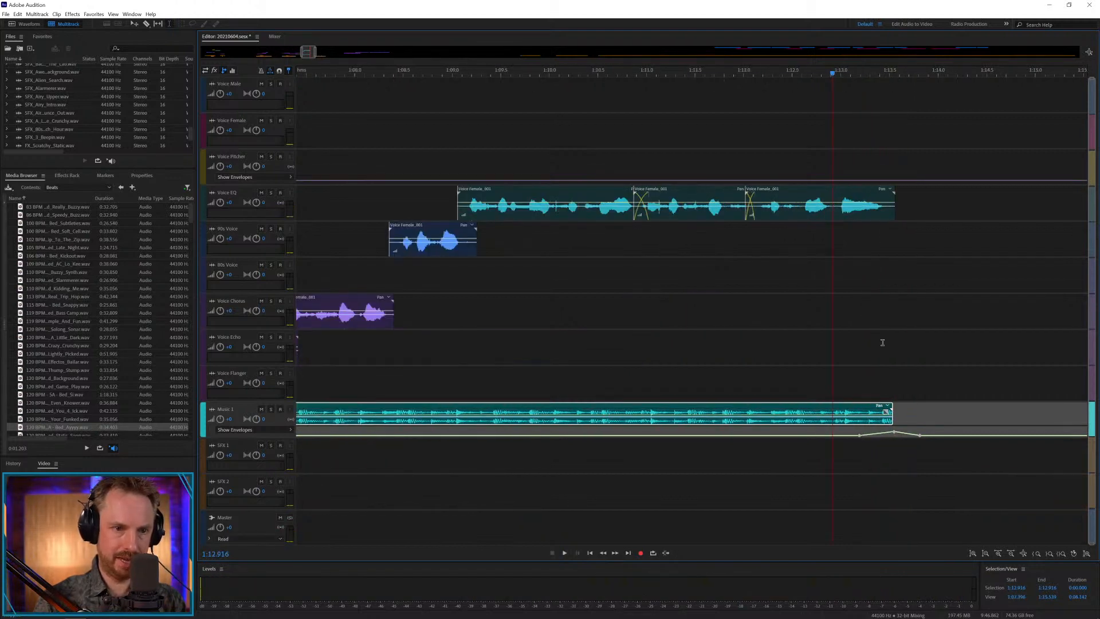
left_click_drag(892, 423, 882, 422)
key("space")
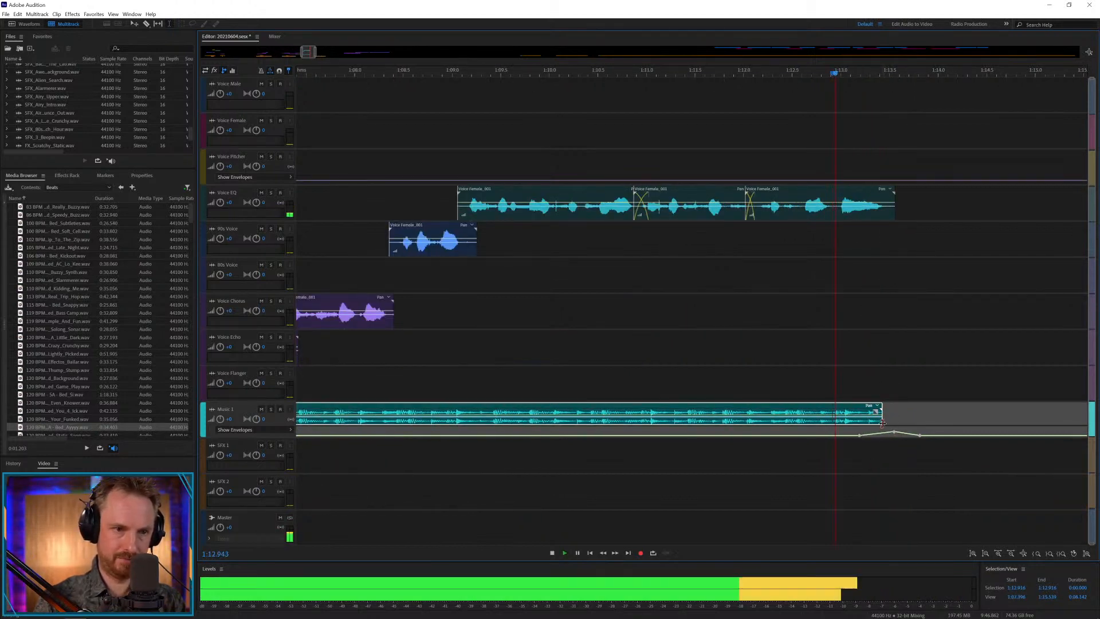
key("space")
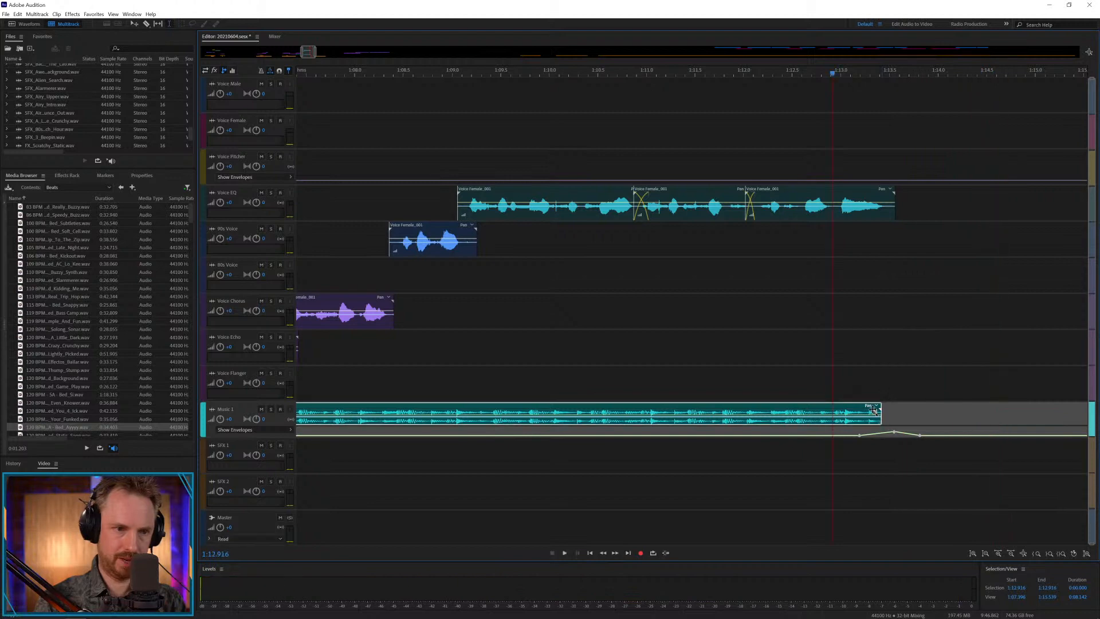
left_click(801, 369)
key("space")
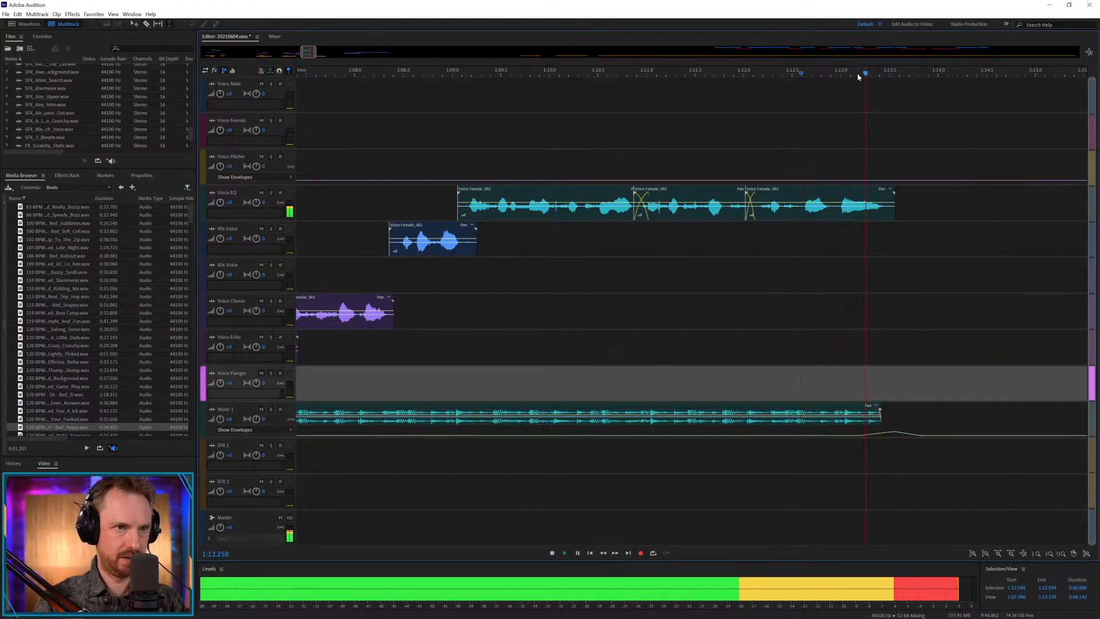
key("backslash")
key("space")
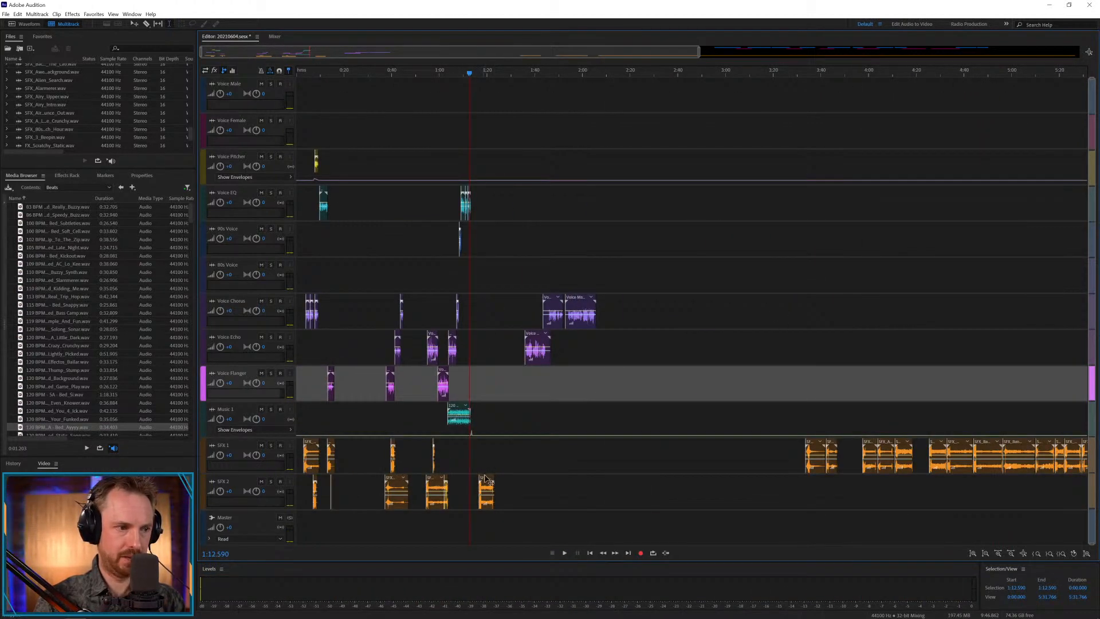
Move the Back At The Lab effect to SFX 1 at about 1:24, place the next female voice clip over it on Voice Flanger, and play.
left_click_drag(485, 480, 502, 446)
left_click_drag(541, 344, 511, 415)
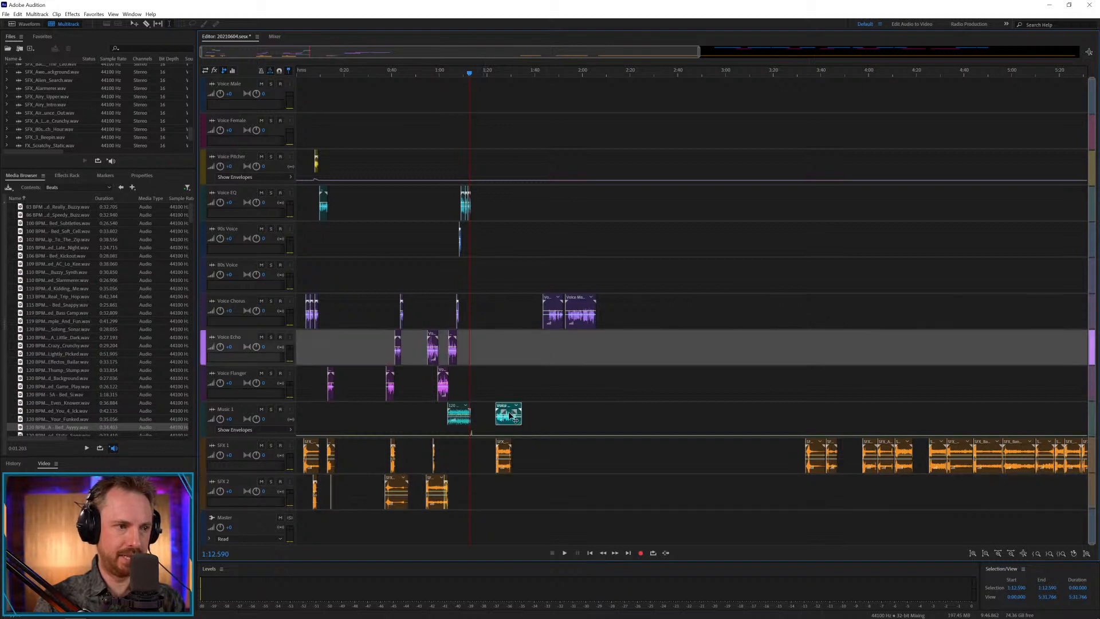
left_click(498, 392)
key("space")
scroll(510, 59, "up", 4)
key("space")
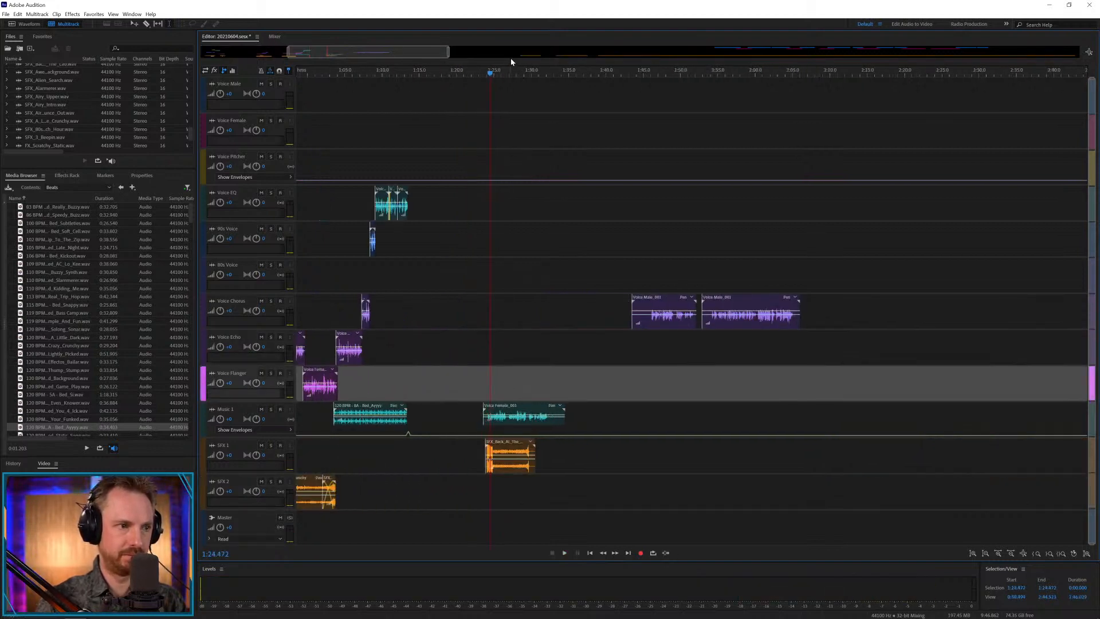
left_click_drag(511, 403, 517, 367)
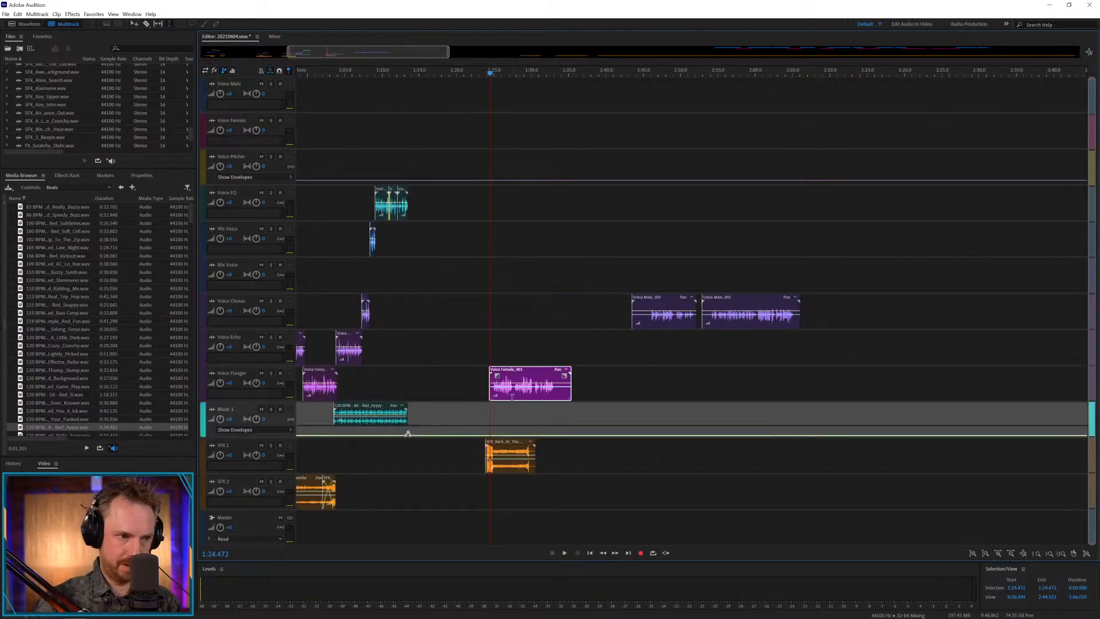
key("space")
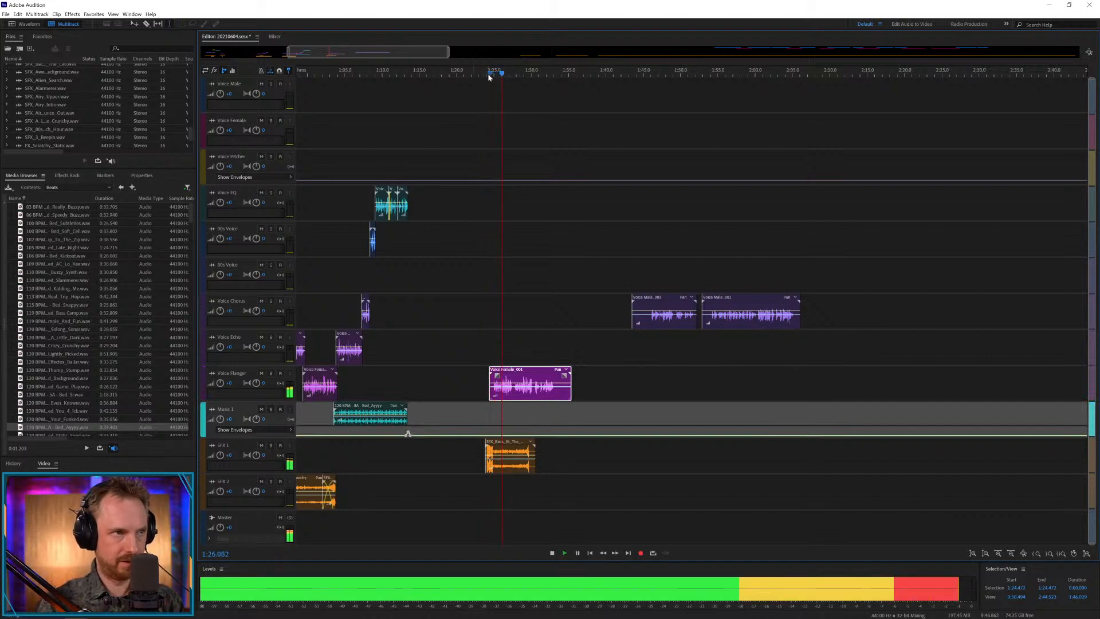
scroll(489, 77, "up", 3)
key("space")
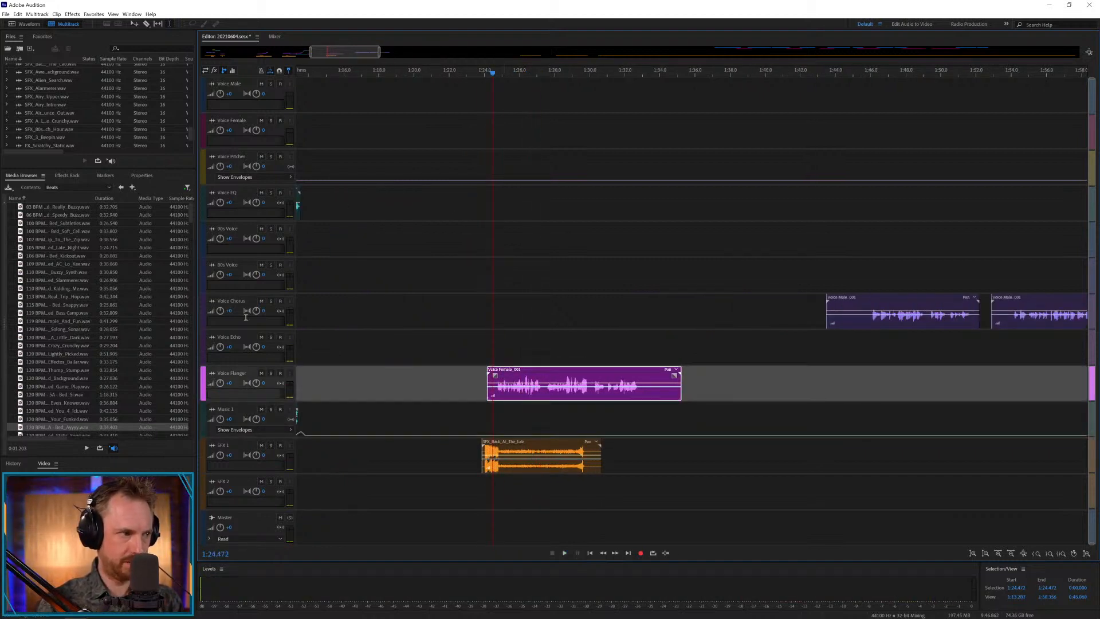
Find FX_Beep_Up_N_In.wav in the library's Beep sound effects, place it on SFX 2 at about 1:26.7, and play it with the voice.
key("space")
left_click(121, 187)
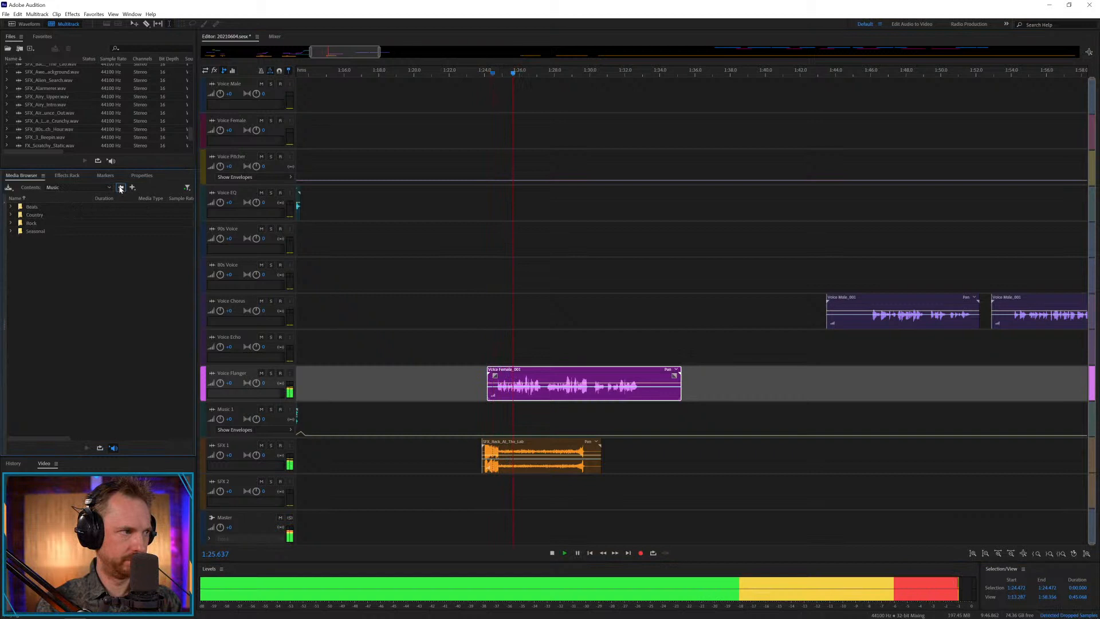
left_click(82, 191)
left_click(58, 204)
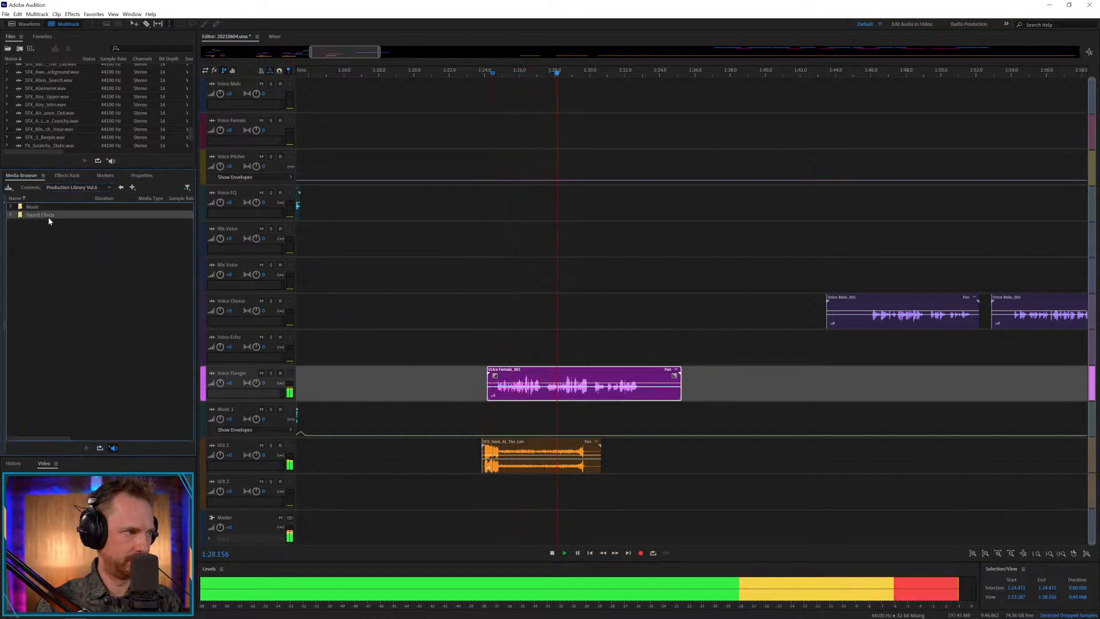
double_click(34, 216)
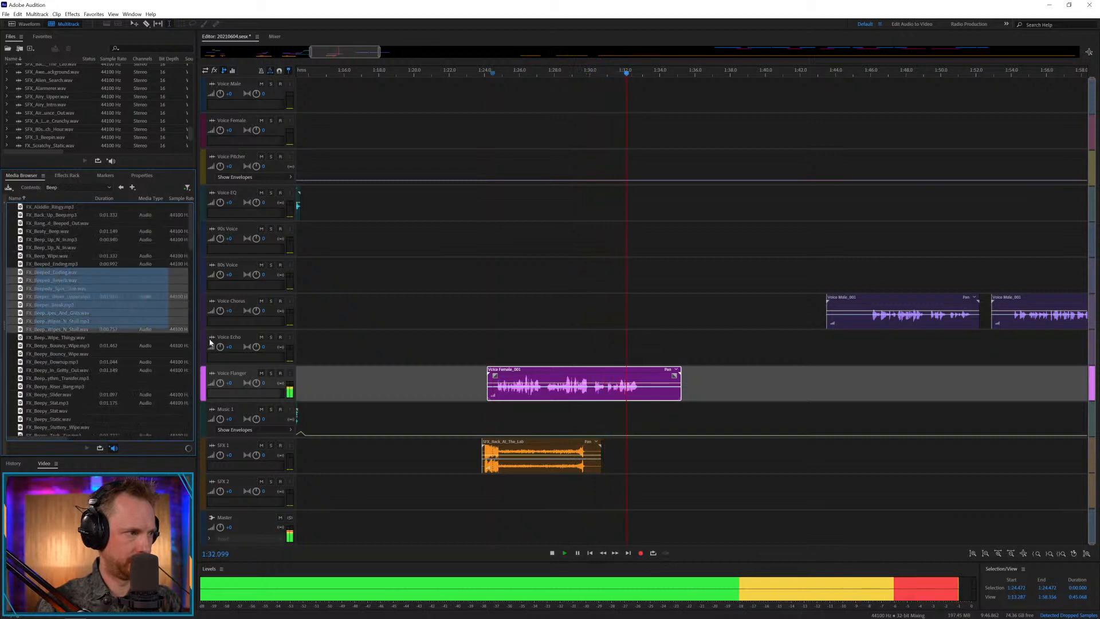
key("space")
left_click_drag(54, 272, 537, 490)
key("space")
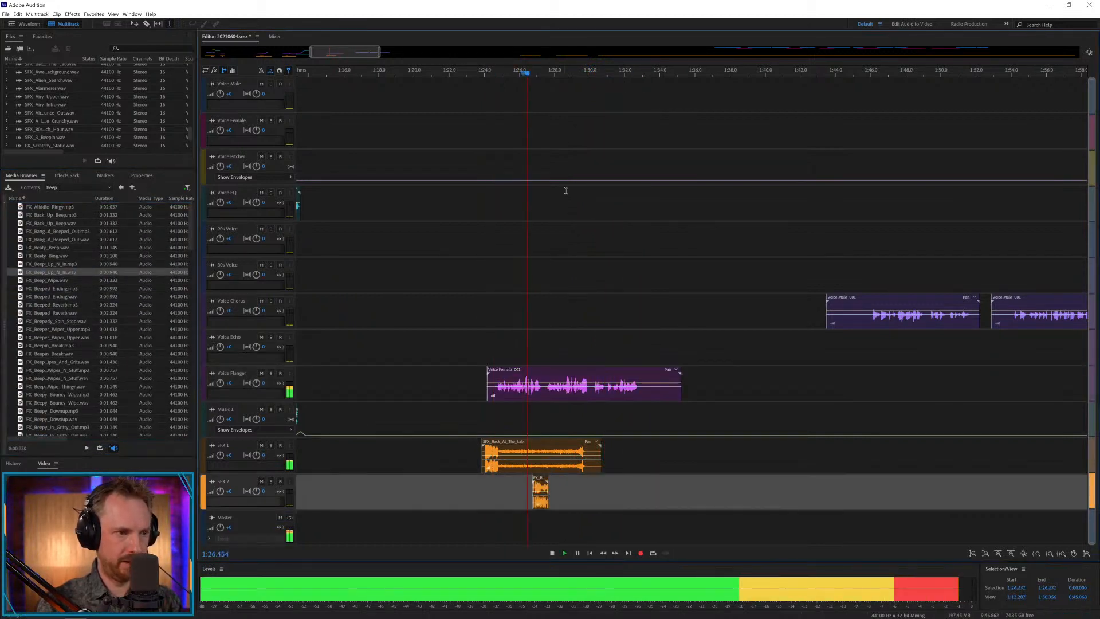
scroll(536, 75, "up", 4)
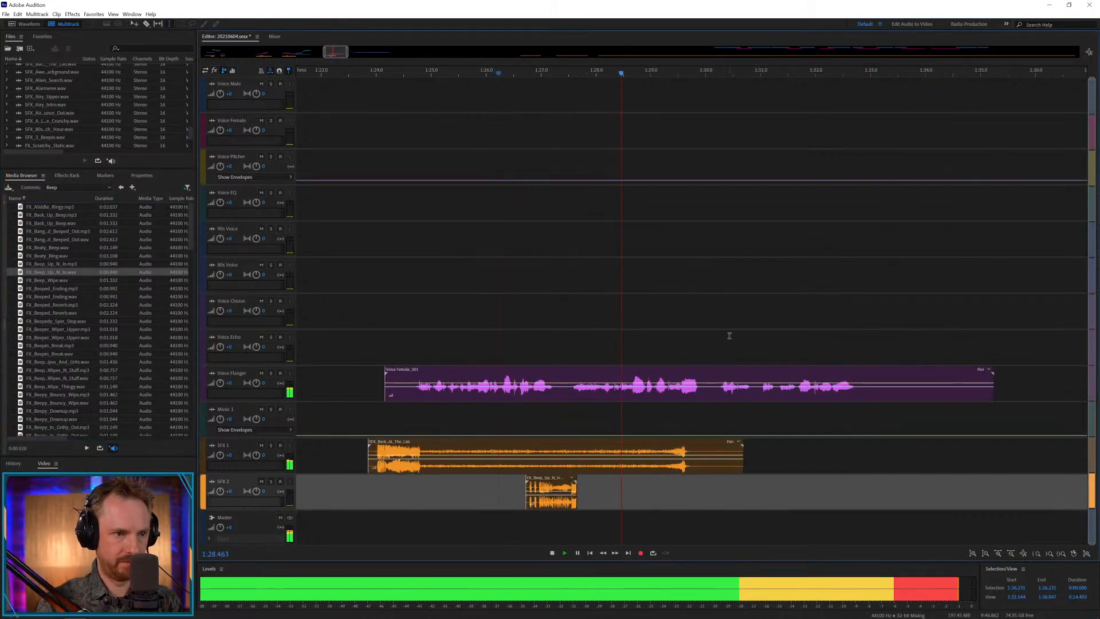
key("space")
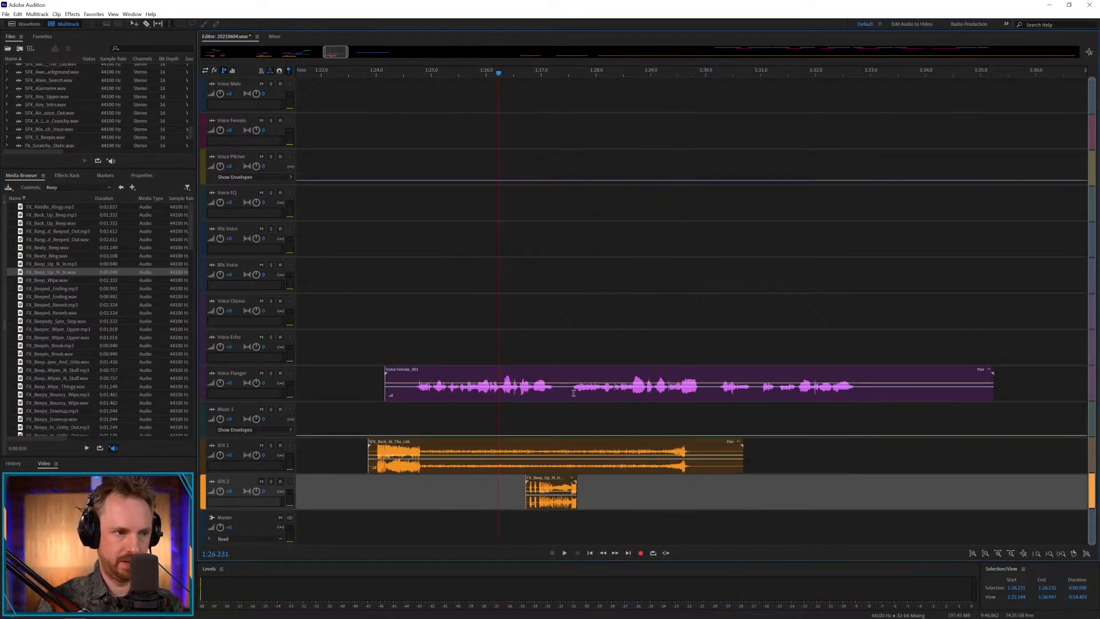
Cut out the pause at about 1:27.4 in the Voice Flanger clip, move the remainder to Voice Echo, and play from 1:27.243.
left_click_drag(564, 393, 591, 359)
key("Delete")
left_click(581, 351)
left_click(555, 351)
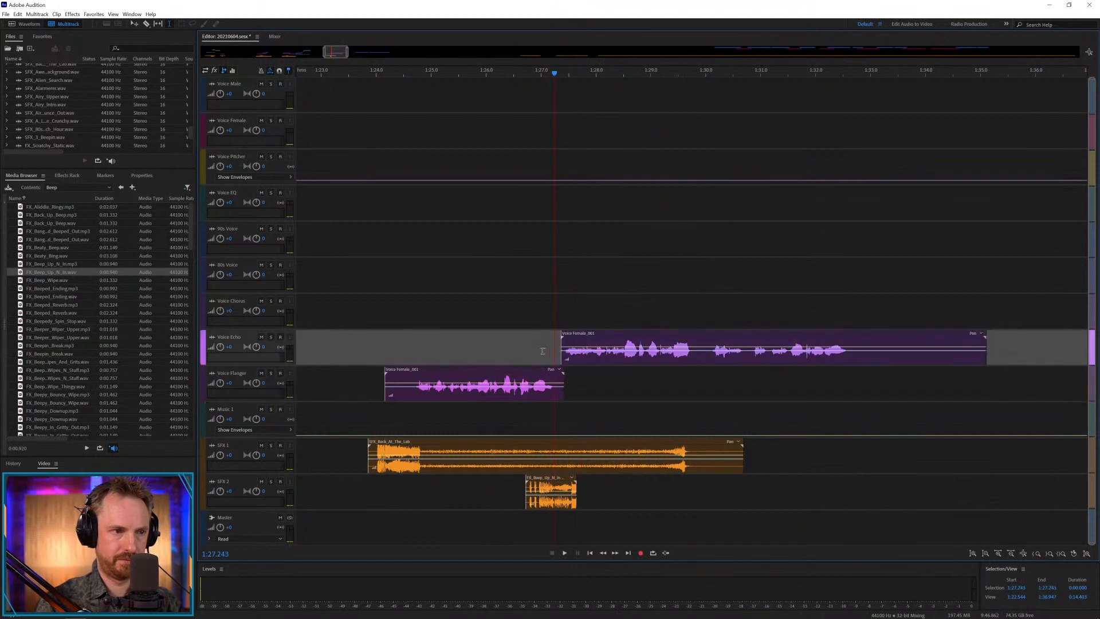
key("space")
Cut out the pause at about 1:29.7 in the Voice Echo clip, move the remainder to Voice Chorus, and play from 1:29.432.
left_click_drag(691, 354, 720, 322)
key("Delete")
left_click(735, 354)
key("space")
left_click(676, 312)
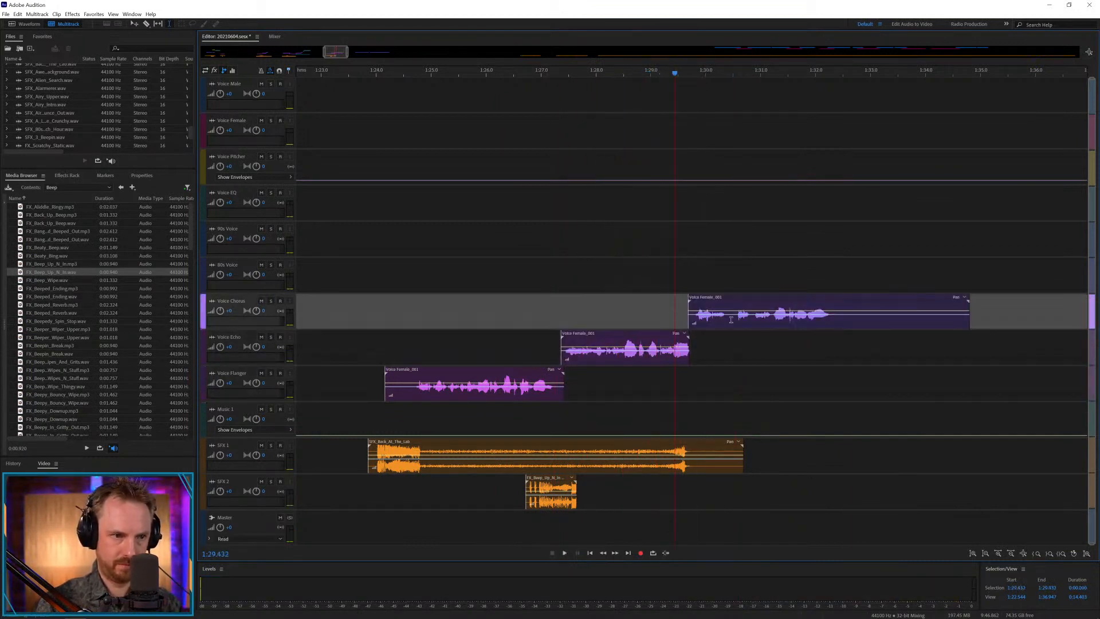
key("space")
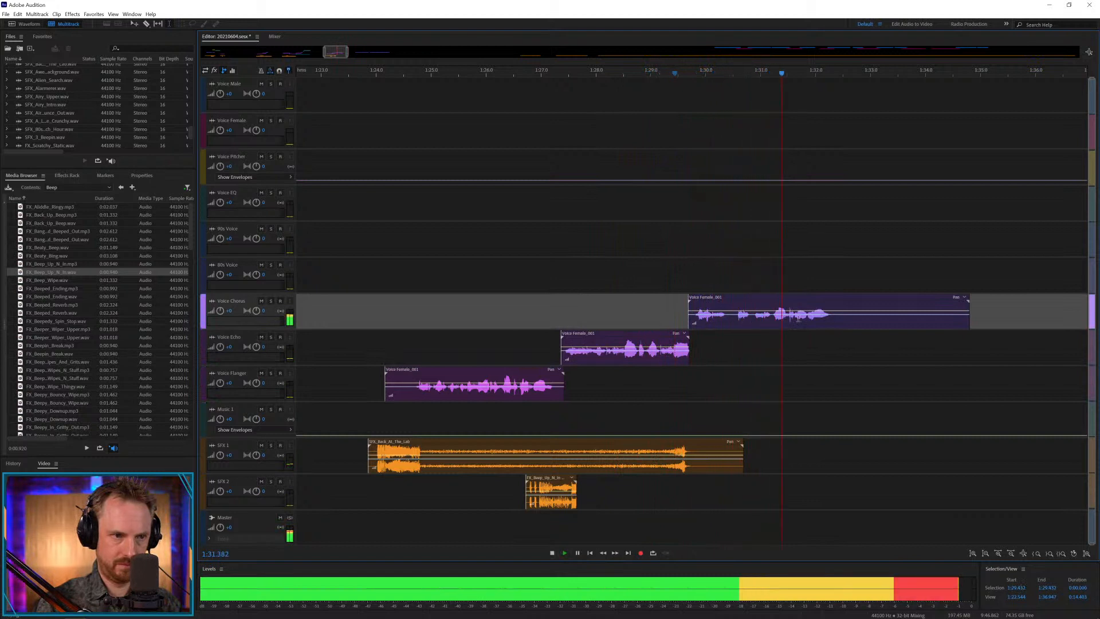
Remove the silent tail of the female Voice Chorus clip after 1:32.380 and add a fade-out to its end.
left_click(836, 321)
left_click_drag(836, 321, 1001, 321)
key("Delete")
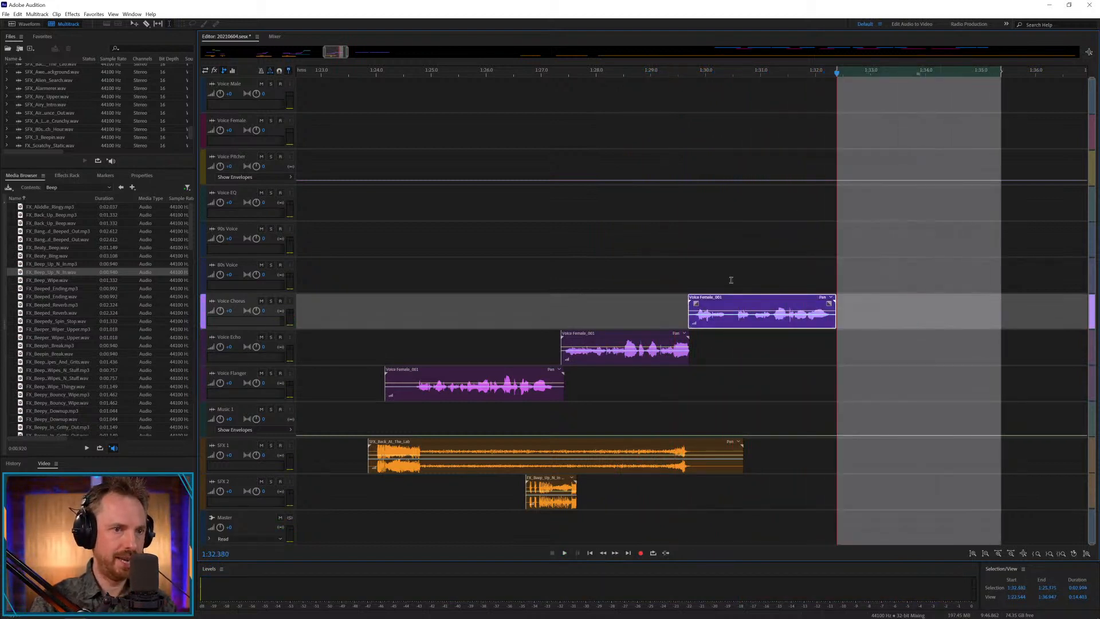
left_click(784, 271)
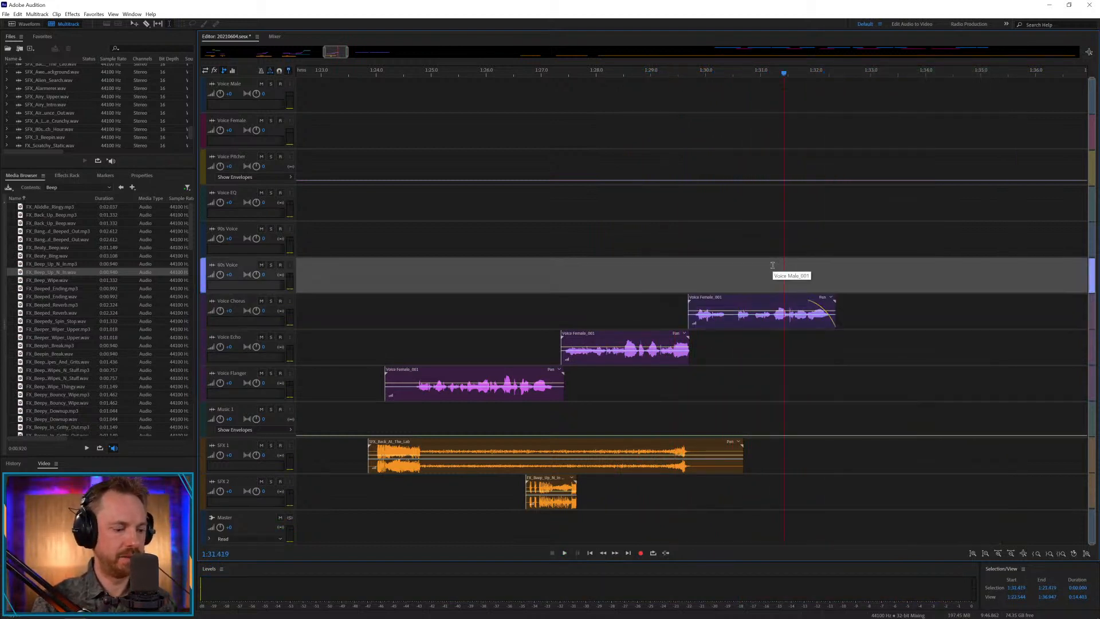
Save the session together with the unsaved changes to the female voice file.
key("backslash")
key("ctrl+s")
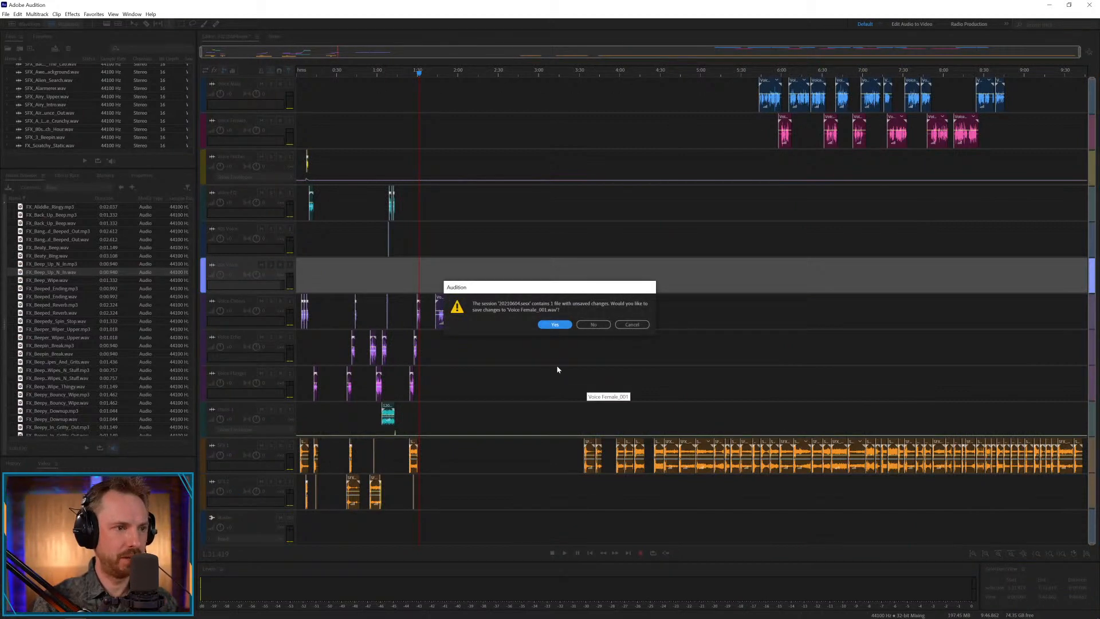
left_click(560, 326)
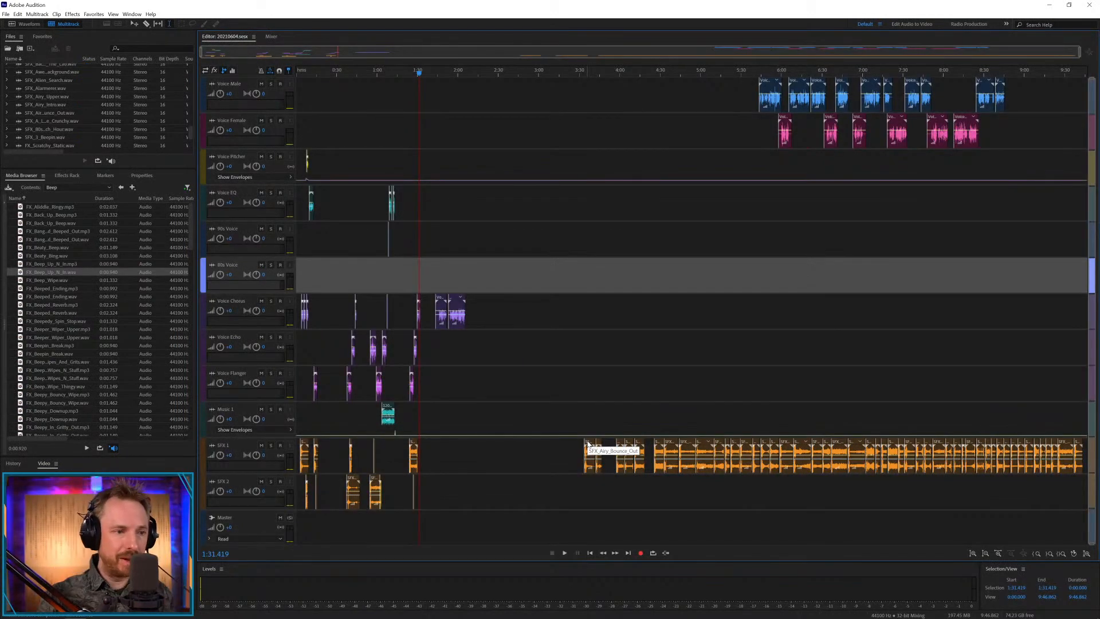
Move Airy Bounce Out on SFX 1 to about 1:44.3 under the first male voice clip, and Awesome Static Background to about 2:04.
left_click_drag(589, 443, 449, 447)
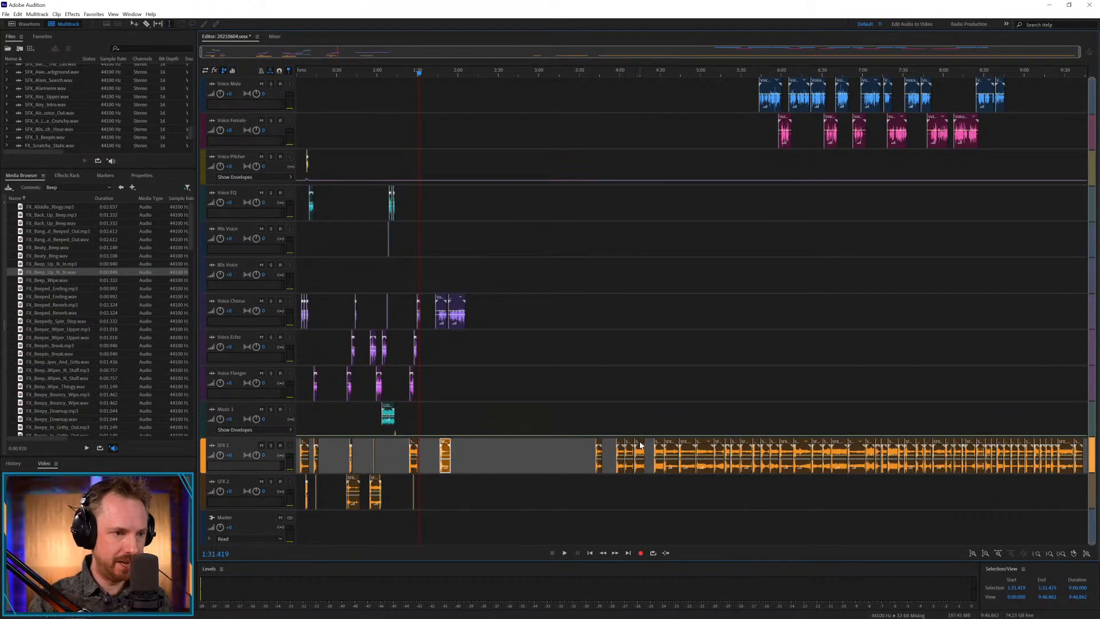
left_click_drag(641, 445, 469, 452)
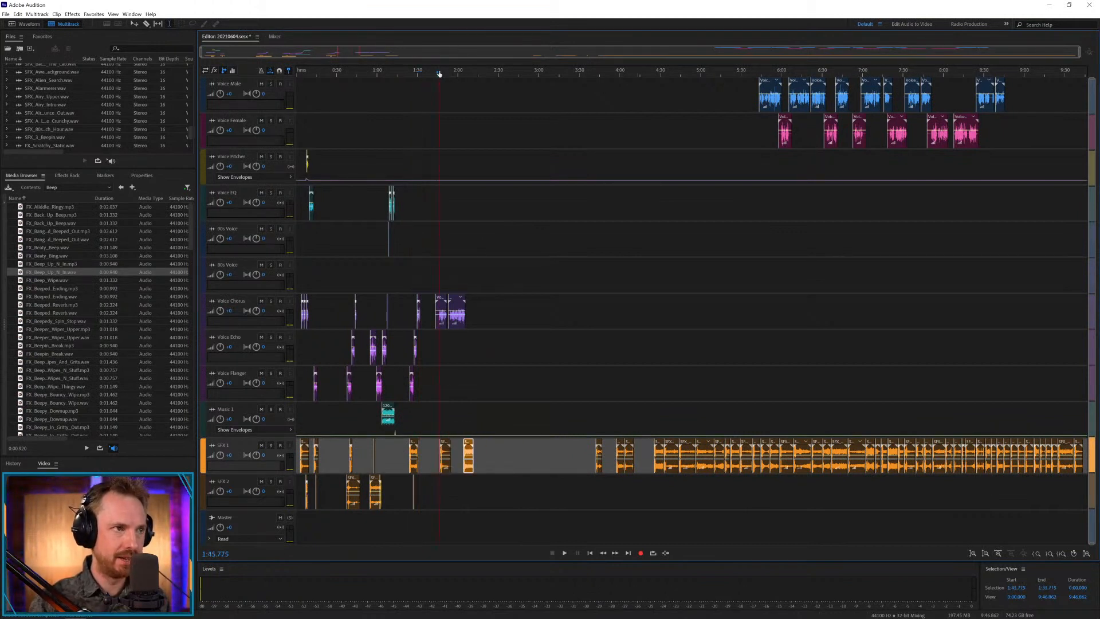
scroll(439, 74, "up", 5)
left_click_drag(495, 450, 441, 444)
left_click(422, 417)
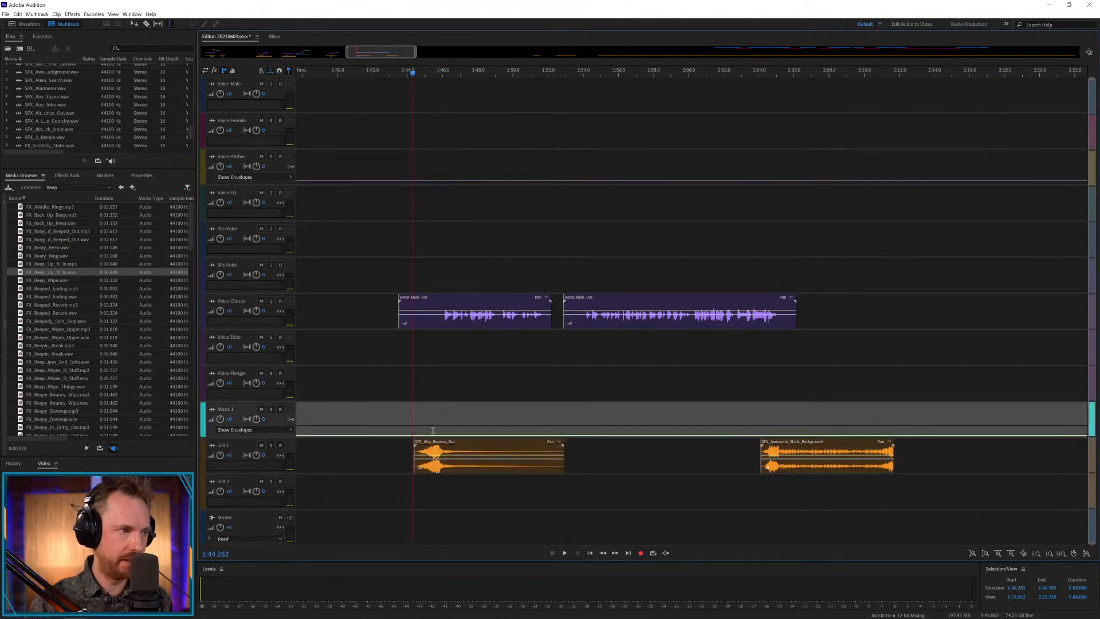
Place FX_Beeper_Wiper_Upper.wav on SFX 2 at about 1:49, shift Airy Bounce Out slightly later to about 1:44.7, and play.
key("space")
left_click_drag(74, 342, 500, 435)
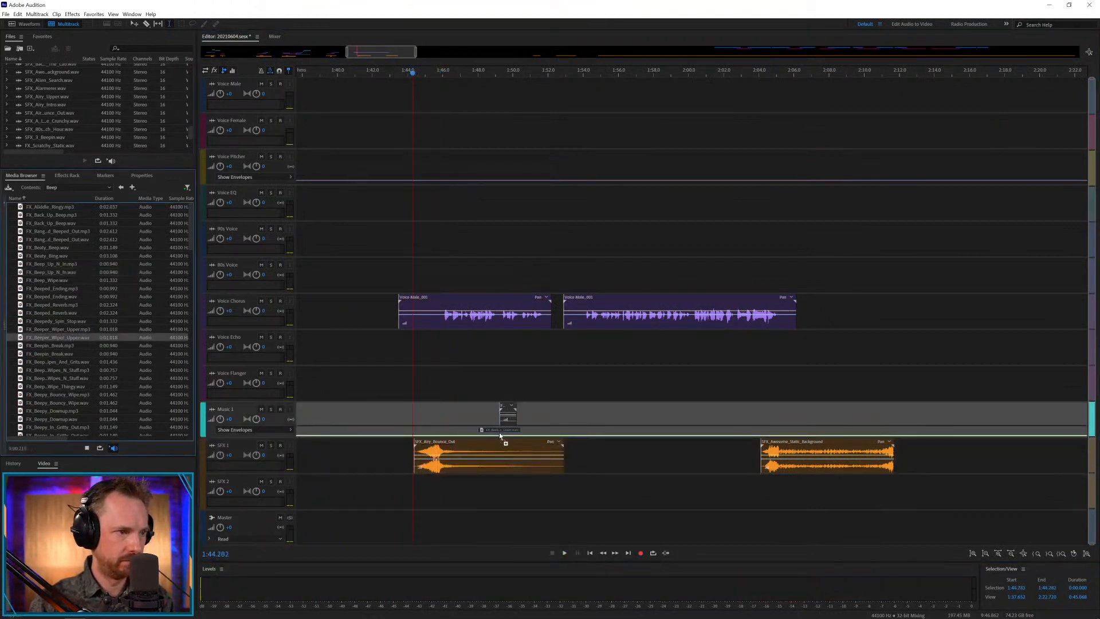
left_click_drag(488, 517, 497, 492)
left_click_drag(451, 446, 456, 446)
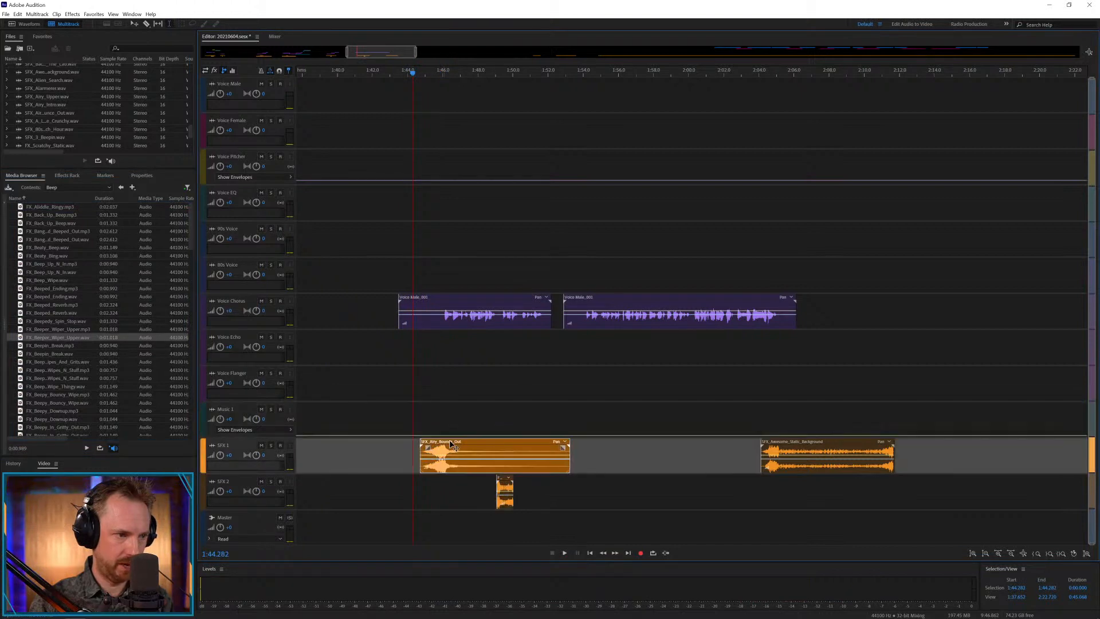
key("space")
Remove the first male voice clip's silent start up to about 1:45.9, slide the SFX 2 beep to about 1:48.6, and play from 1:48.124.
left_click_drag(442, 319, 380, 319)
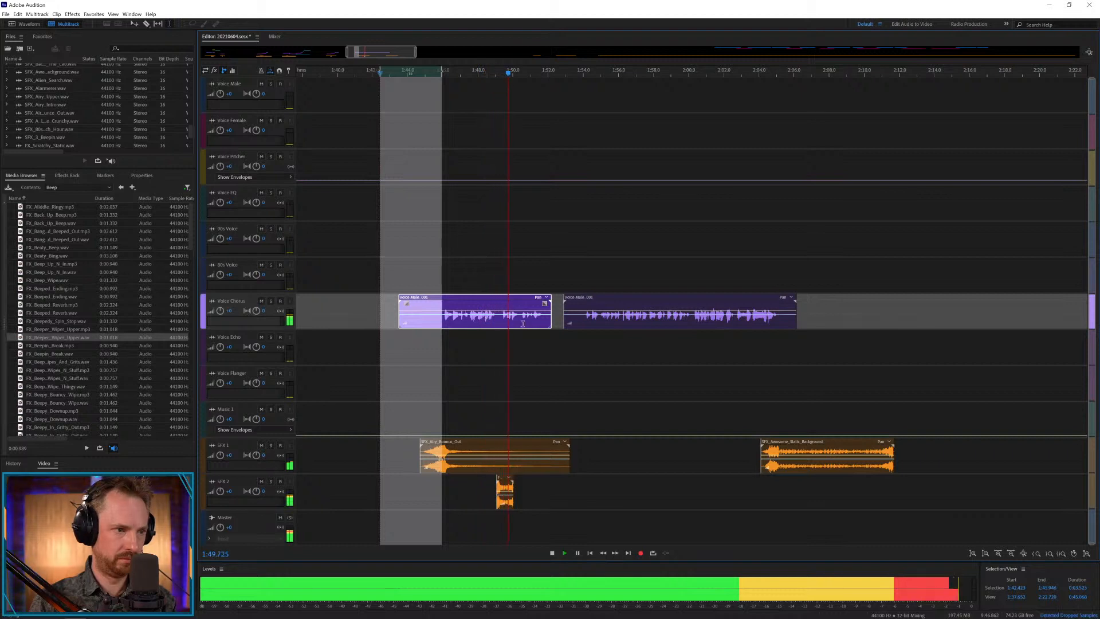
key("Delete")
left_click_drag(504, 479, 495, 479)
key("space")
left_click(461, 394)
left_click(480, 399)
key("space")
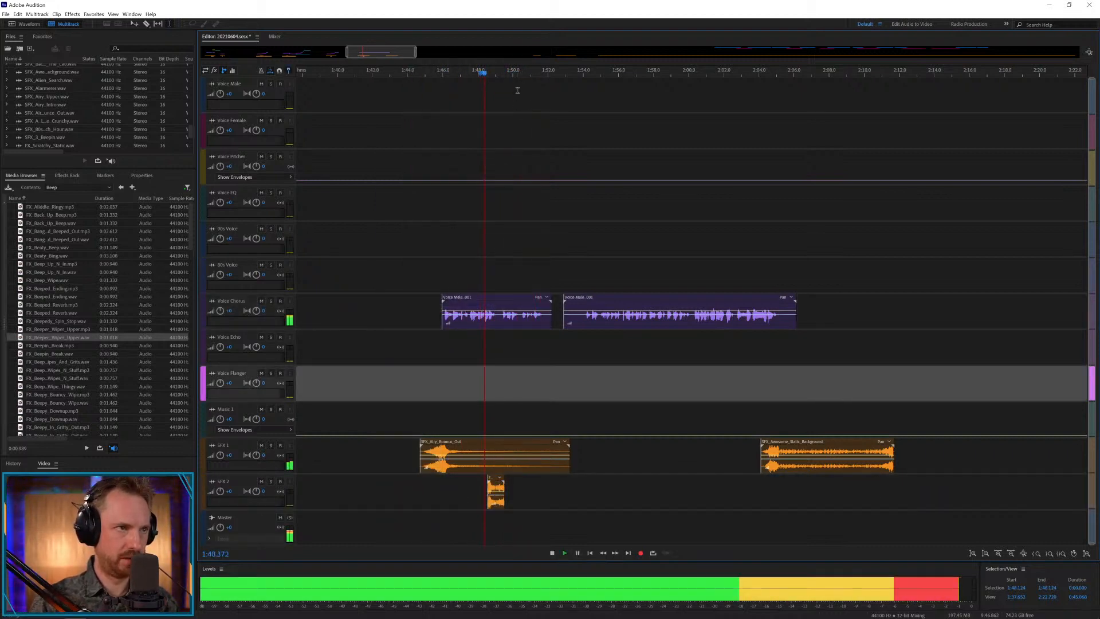
Cut the gap between about 1:50.3 and 1:50.5 out of the first Voice Chorus clip and remove its end after about 1:51.6.
scroll(505, 73, "up", 3)
key("space")
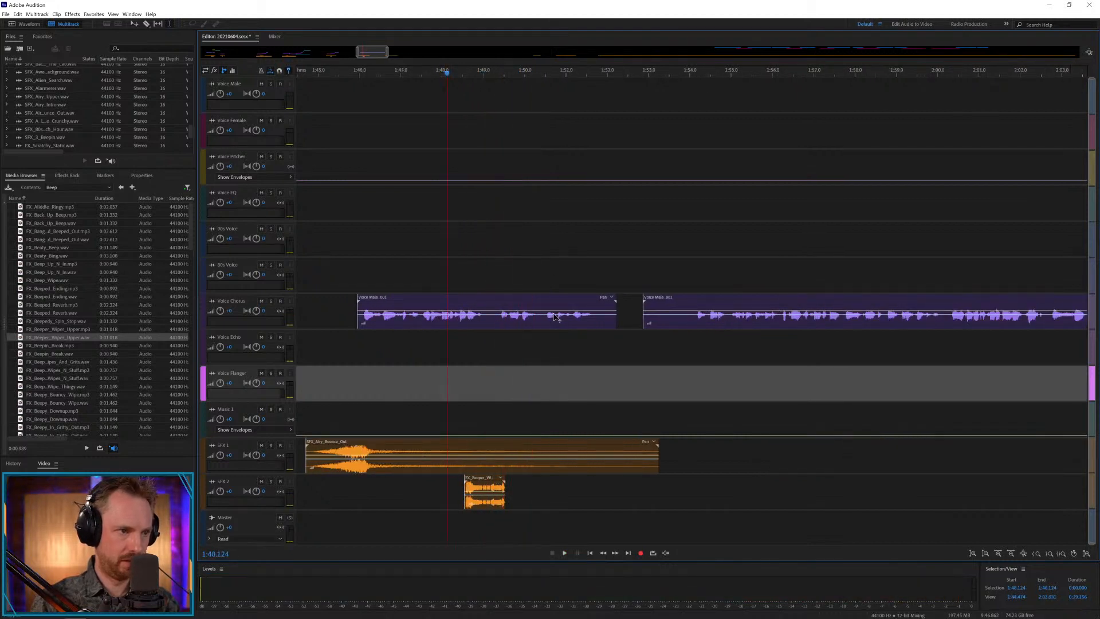
left_click(538, 324)
key("Delete")
left_click_drag(538, 324, 631, 324)
left_click(567, 337)
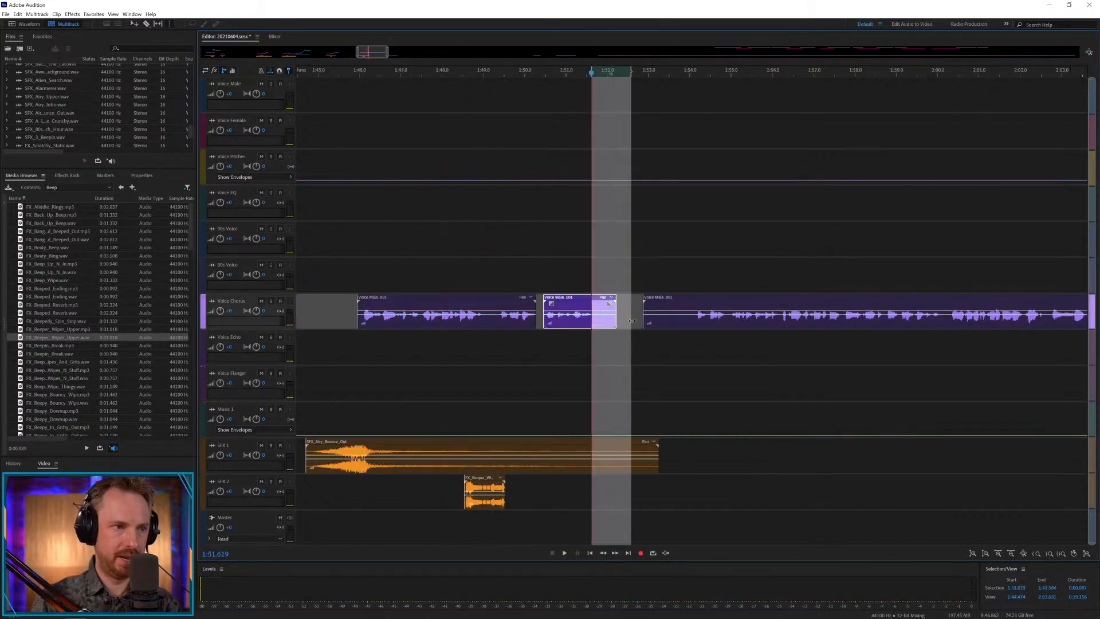
key("Delete")
Copy the short Voice Chorus phrase onto Voice Pitcher, slope that track's envelope downward beneath the copy, and play from 1:49.477.
left_click(556, 280)
left_click_drag(561, 301, 560, 166)
left_click(542, 182)
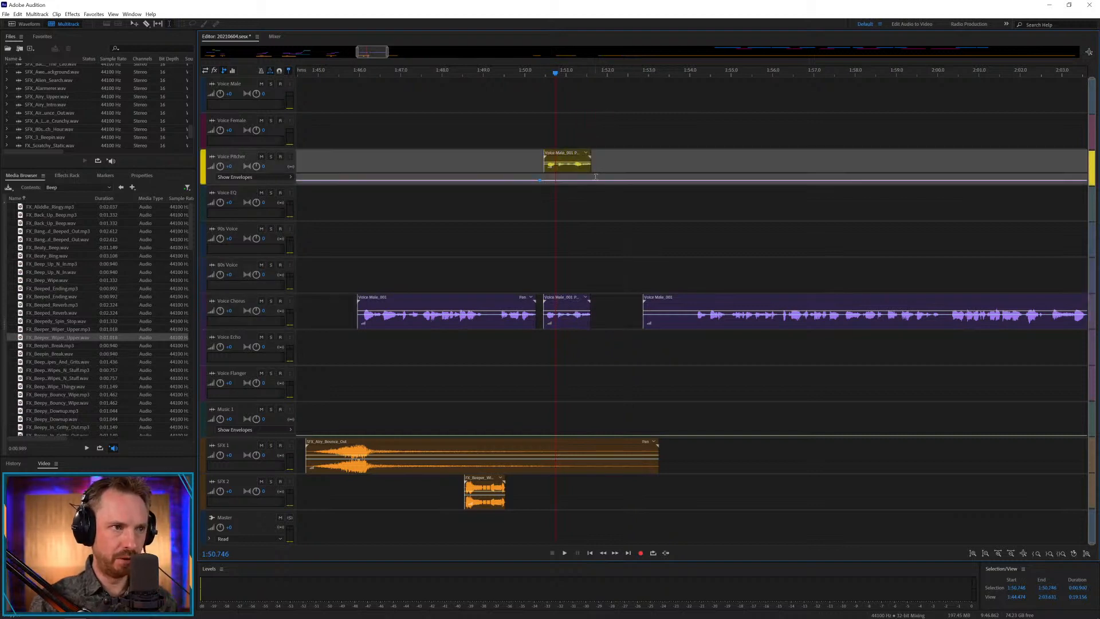
left_click(548, 182)
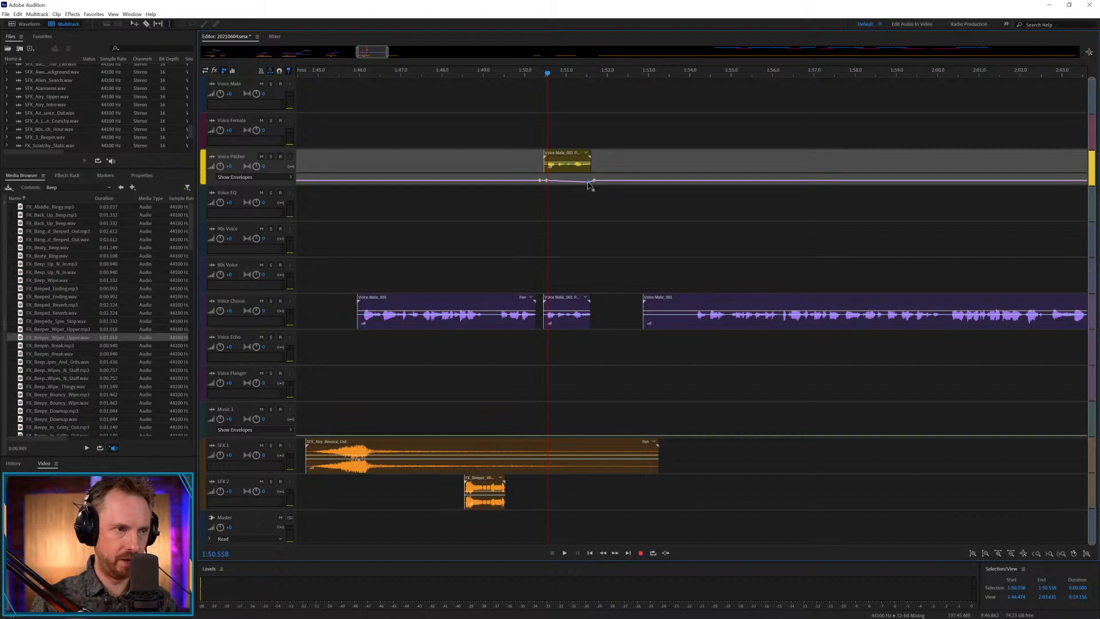
left_click(527, 195)
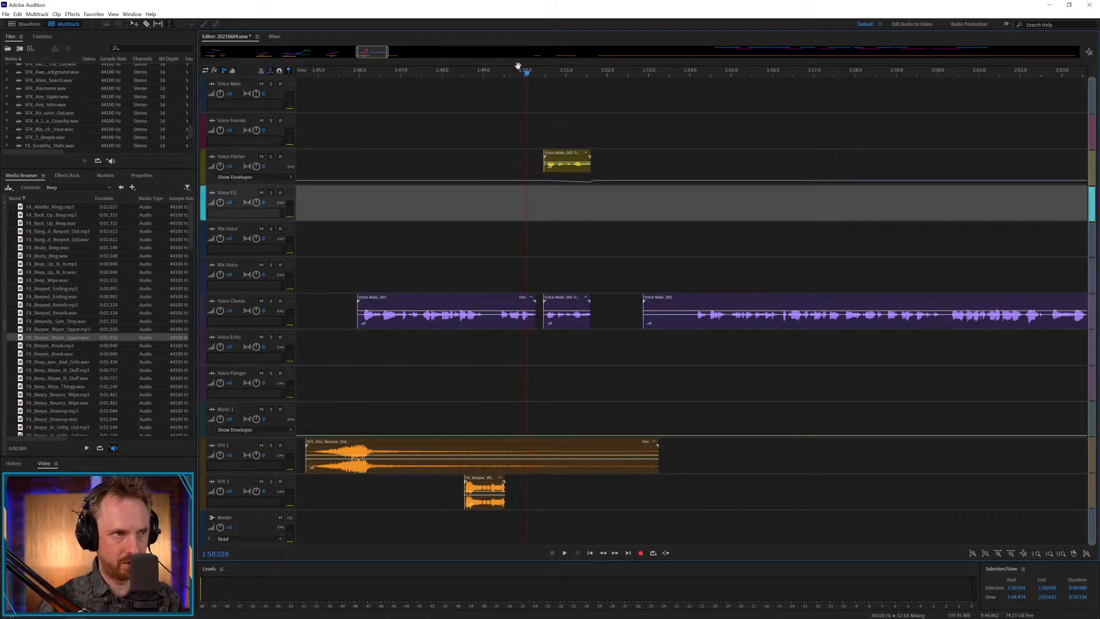
left_click_drag(516, 73, 504, 75)
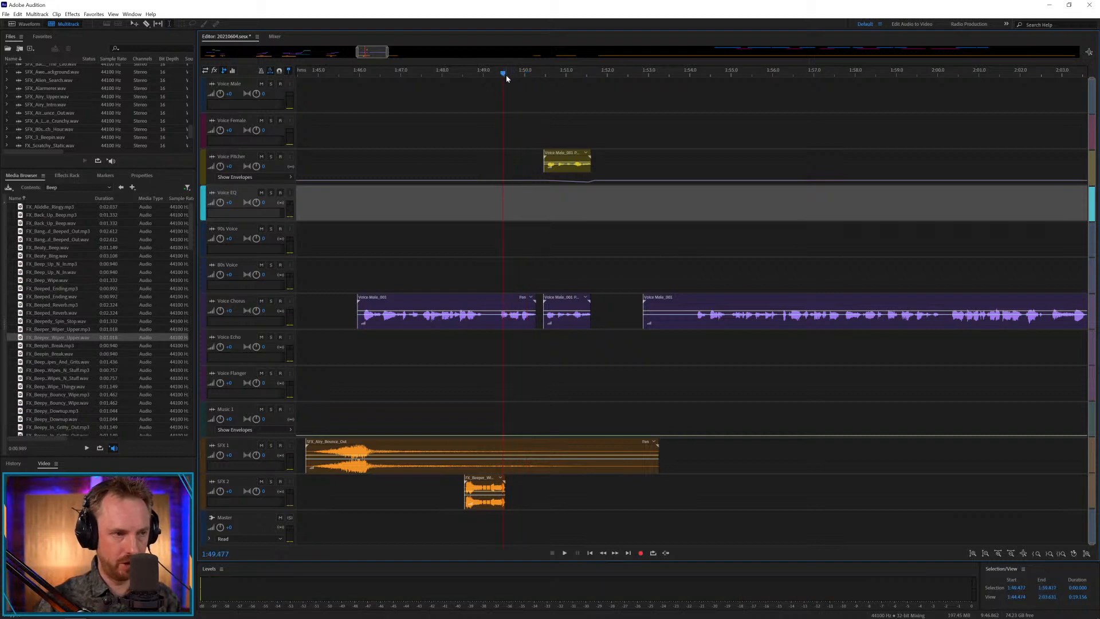
key("space")
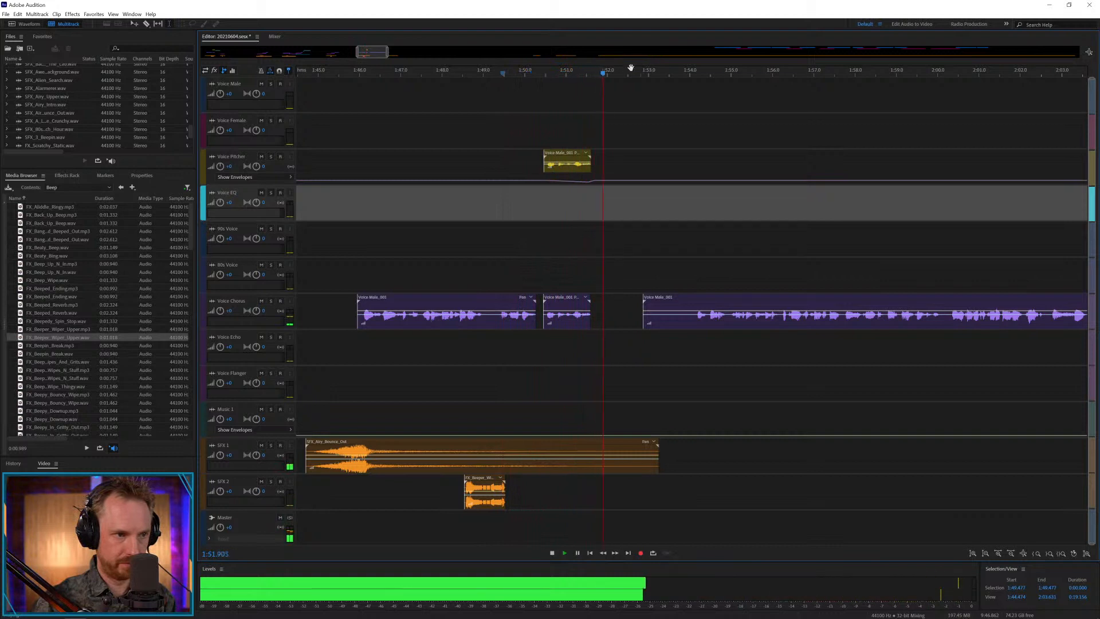
key("space")
Extend the ends of the short phrase on Voice Pitcher and Voice Chorus to about 1:51.8 and play from 1:50.018.
left_click(590, 172)
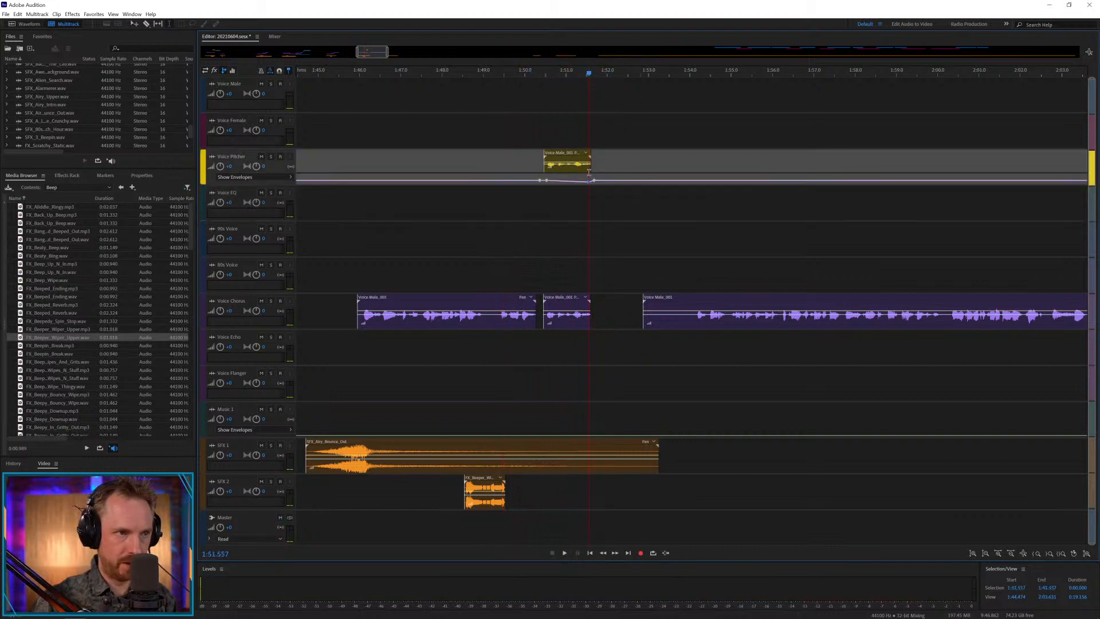
left_click_drag(590, 172, 600, 170)
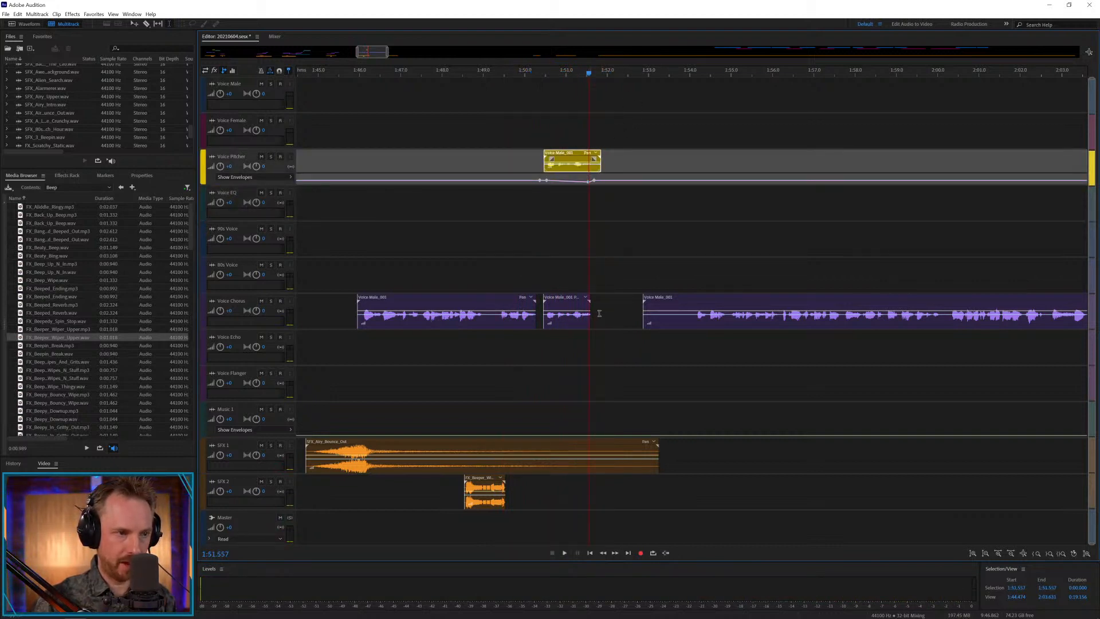
left_click_drag(590, 325, 605, 323)
left_click(524, 268)
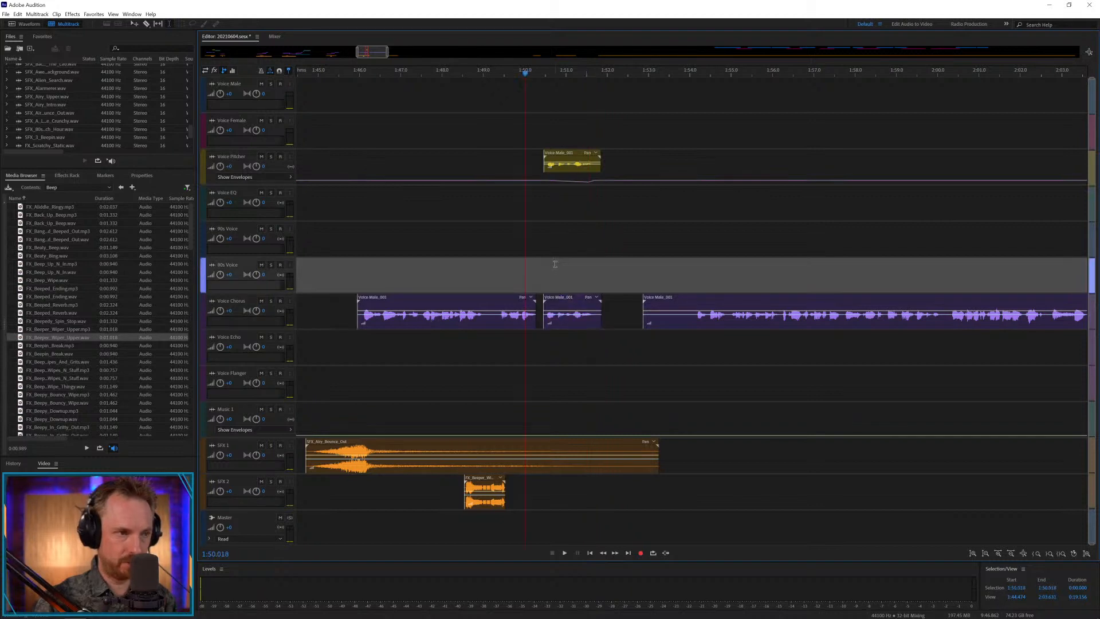
key("space")
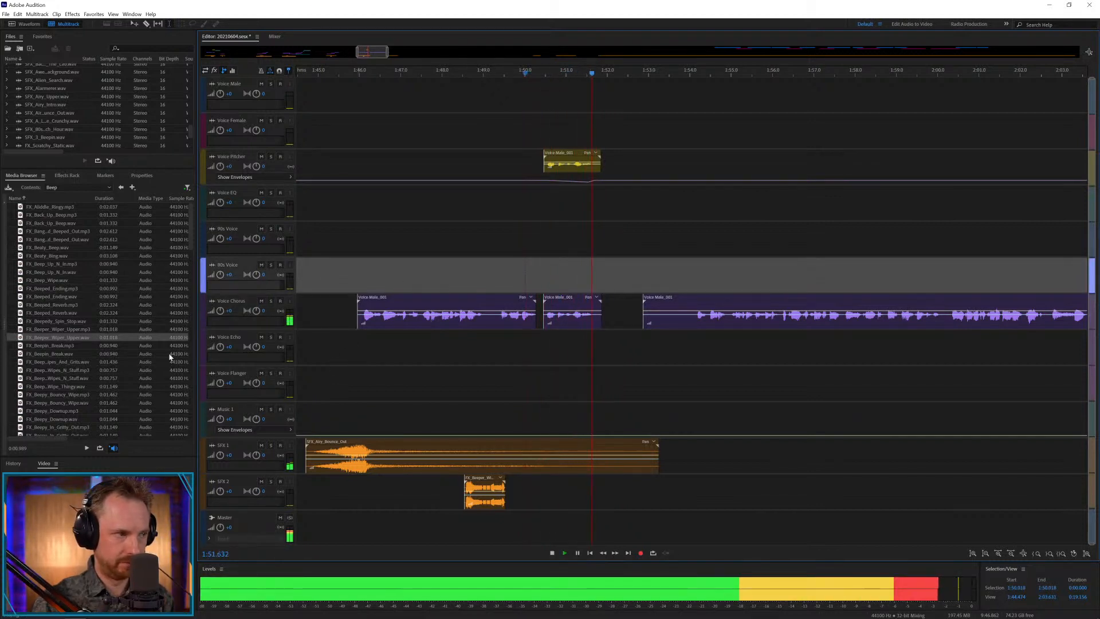
key("space")
Place the Beep Wipes N Stuff MP3 effect on SFX 2 at about 1:50.0 and play it with the voice.
left_click_drag(72, 365, 524, 491)
key("space")
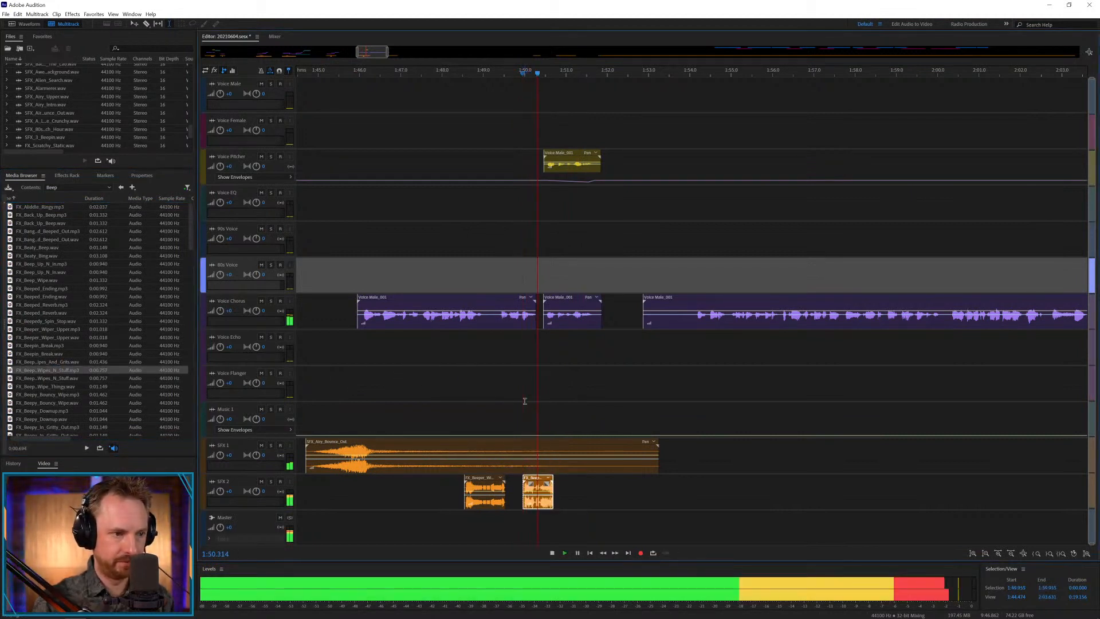
key("space")
Place FX_Beepy_Bouncy_Wipe.mp3 on SFX 1 at about 1:56.2 and move the last male voice clip to start at about 1:55.7.
left_click_drag(696, 300, 798, 301)
left_click(795, 288)
key("space")
left_click_drag(59, 396, 792, 443)
left_click(785, 418)
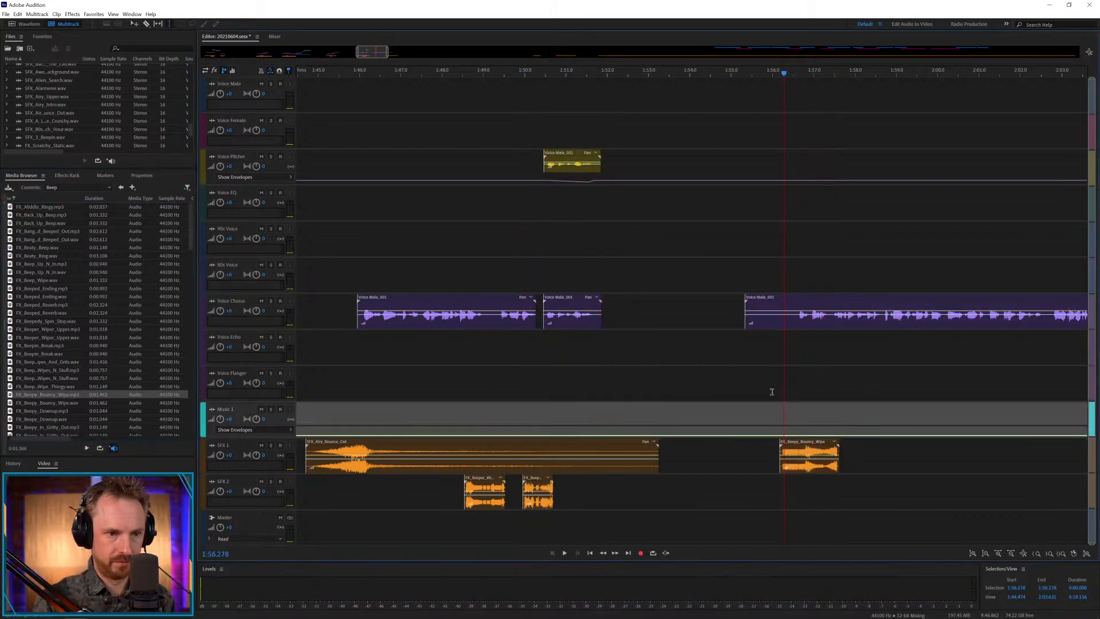
key("space")
scroll(815, 72, "down", 3)
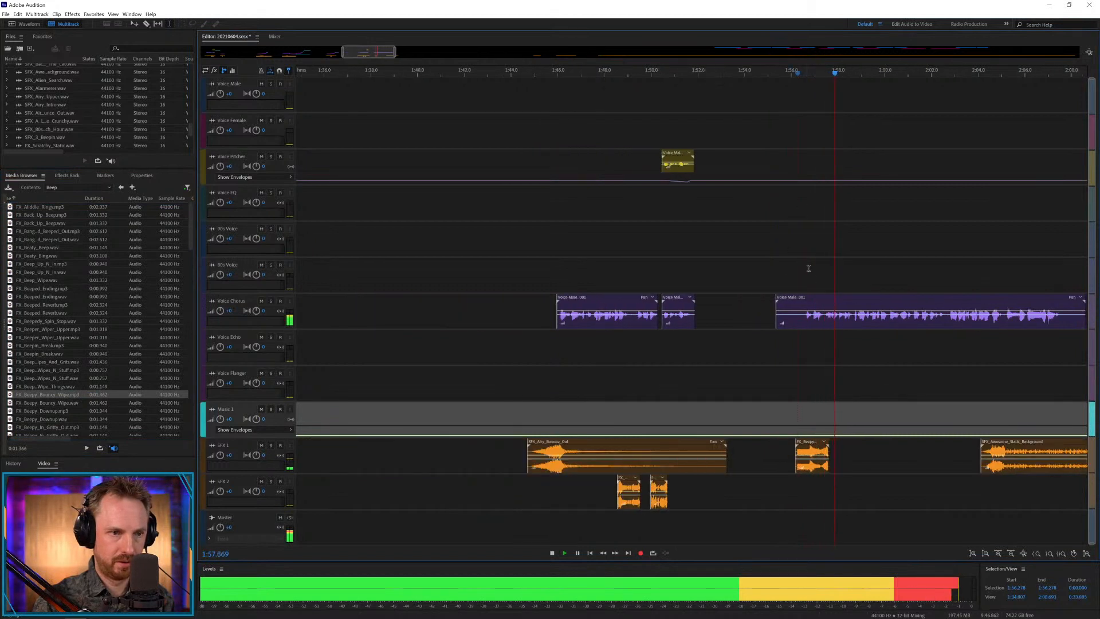
key("space")
left_click_drag(823, 299, 832, 301)
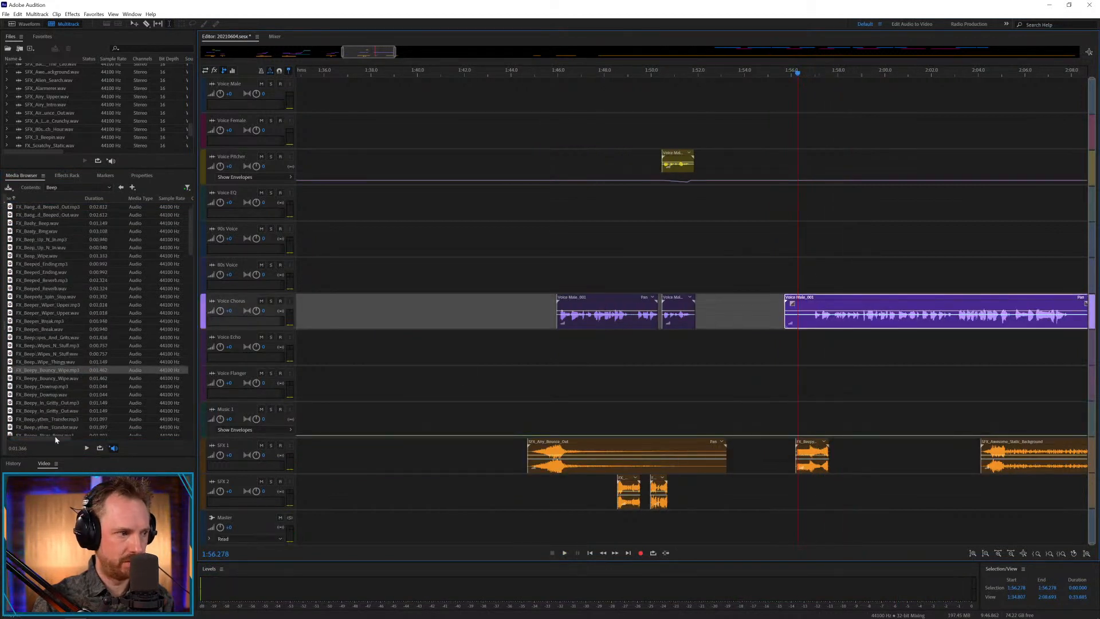
Place FX_Bell_Boom.wav on SFX 2 at about 1:55.8, move Beepy Bouncy Wipe to about 1:58.3, and play from 1:56.533.
scroll(68, 381, "down", 8)
left_click_drag(50, 381, 797, 491)
left_click_drag(804, 442, 854, 442)
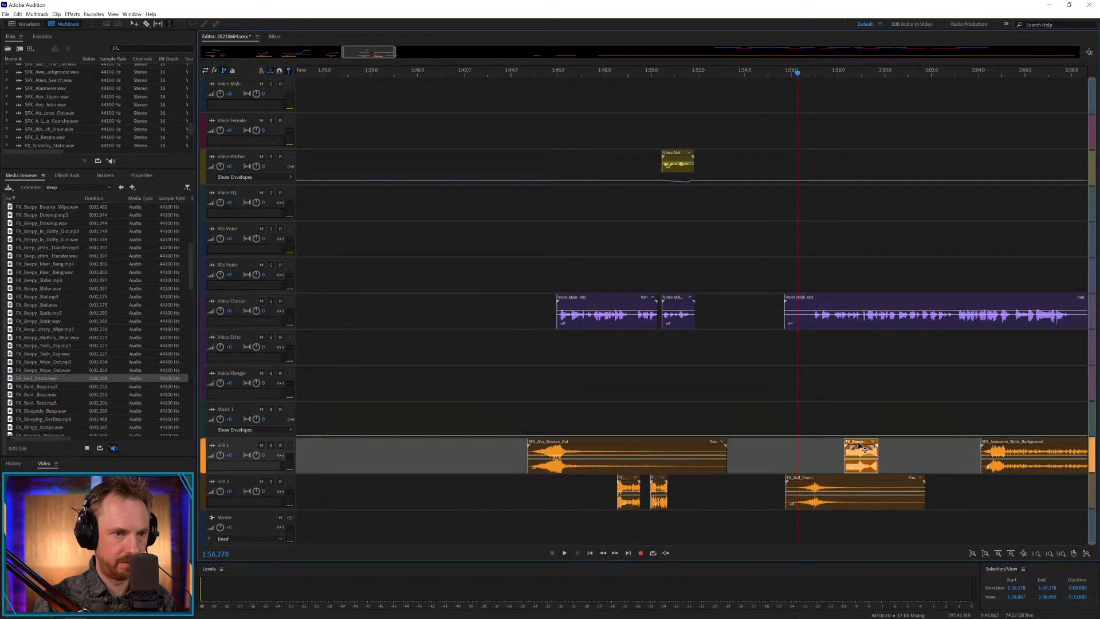
left_click(804, 438)
key("space")
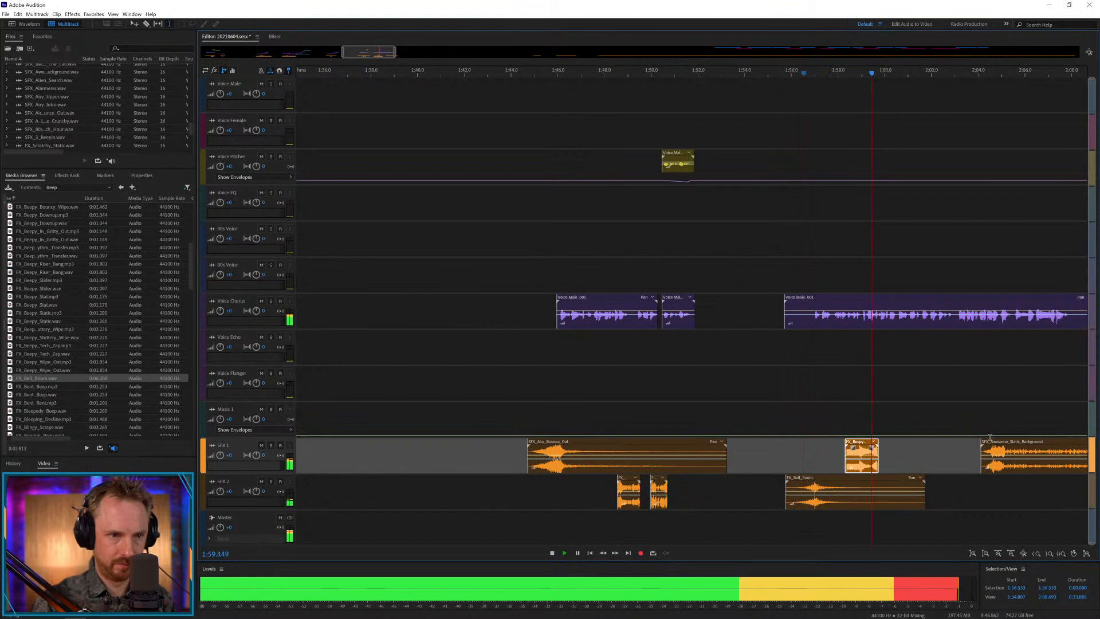
key("space")
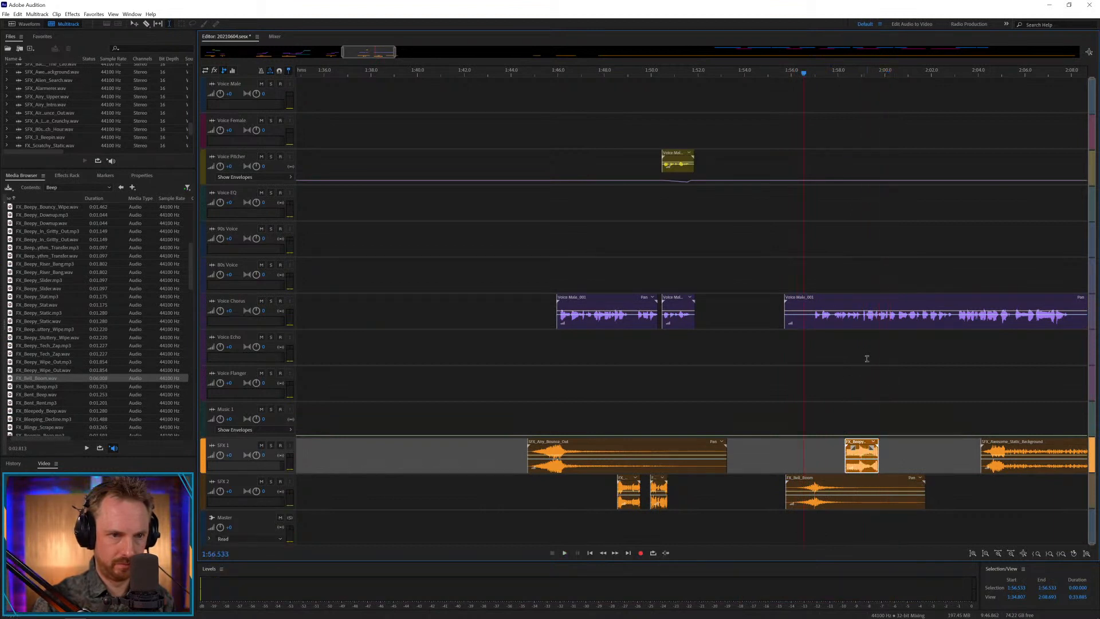
Split the last voice clip at about 1:59.0, move the second part to the track directly above Voice Chorus, and play from 1:58.299.
left_click(863, 320)
key("ctrl+k")
left_click_drag(881, 299, 883, 267)
left_click(846, 277)
key("space")
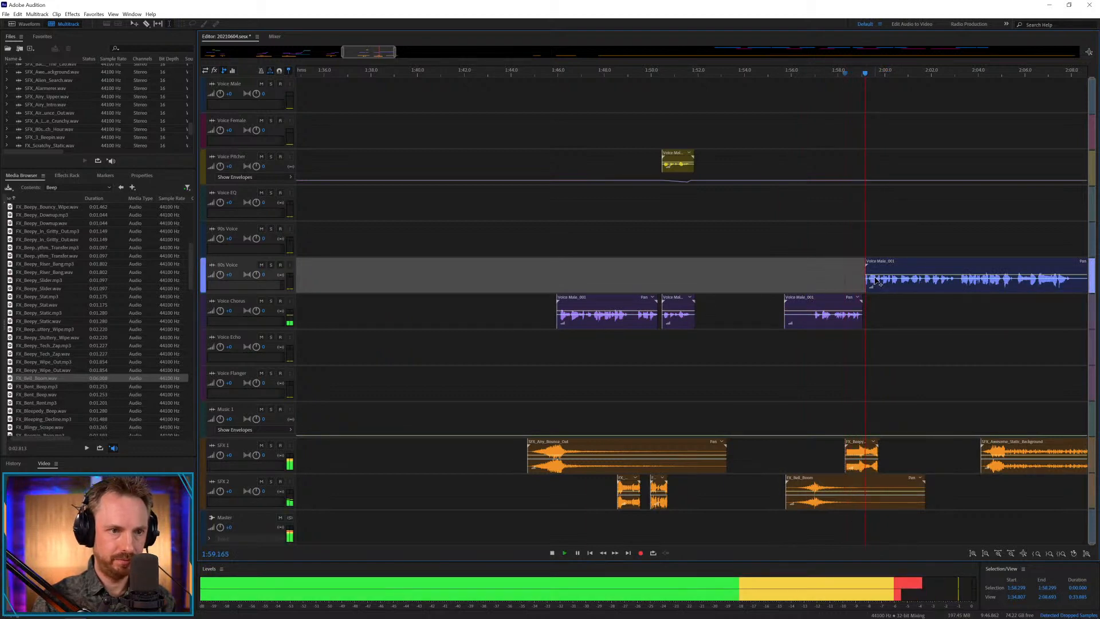
key("space")
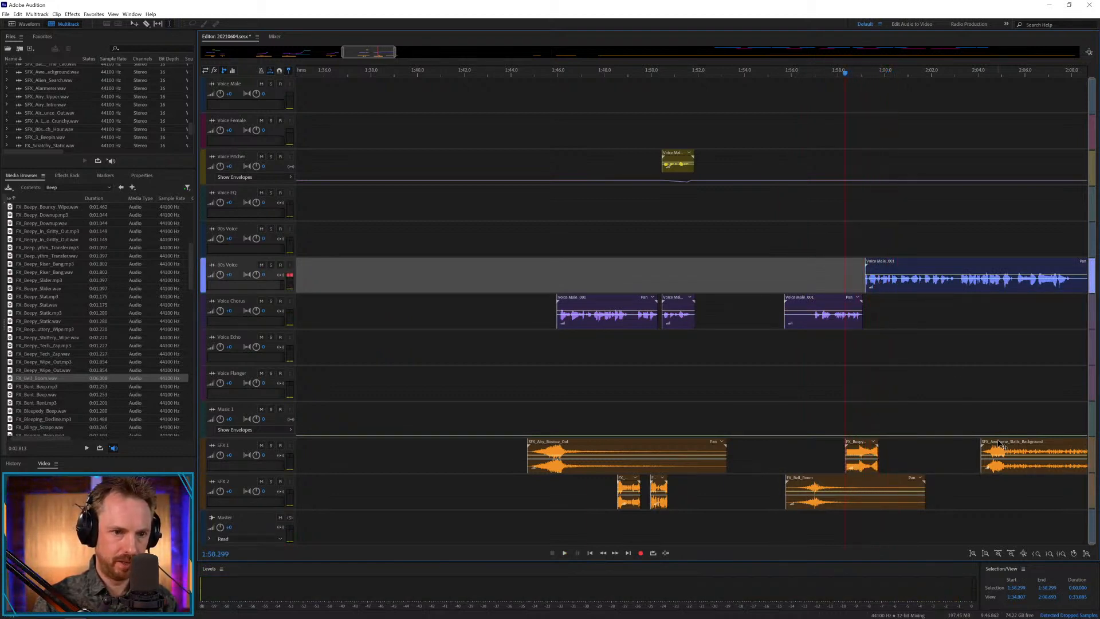
Move Awesome Static Background from SFX 1 to the Music track at about 1:59.1 and play the transition.
left_click_drag(1003, 445, 886, 434)
key("space")
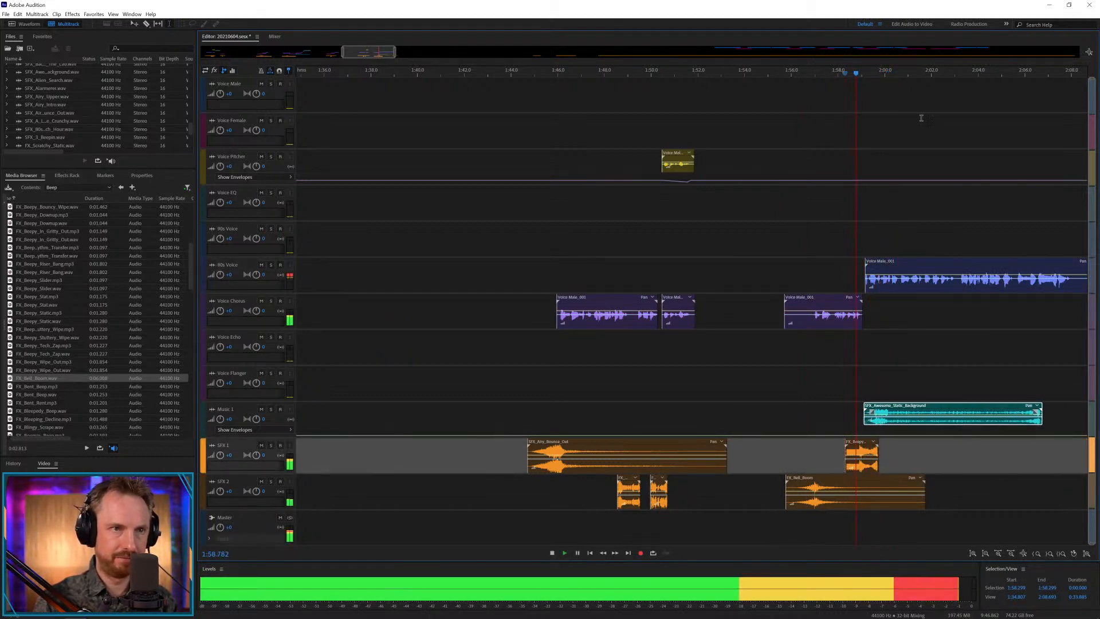
left_click_drag(372, 52, 402, 52)
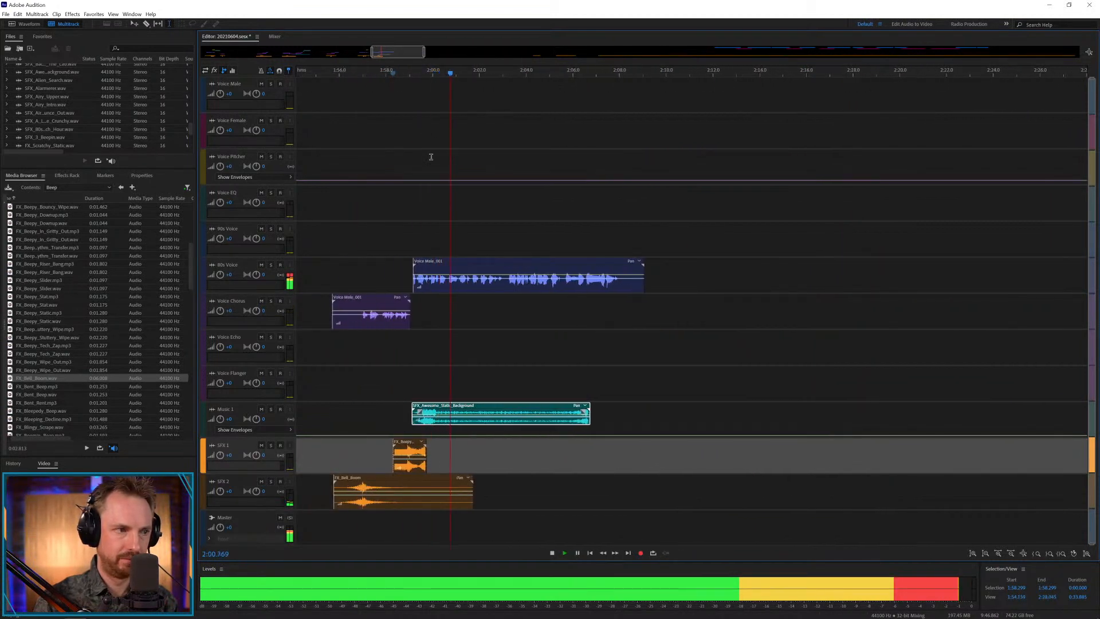
Split the voice clip at about 2:03.0, move the second part one track higher at about 2:02.8, and play the join.
left_click_drag(504, 281, 519, 233)
key("ctrl+k")
left_click(514, 298)
key("space")
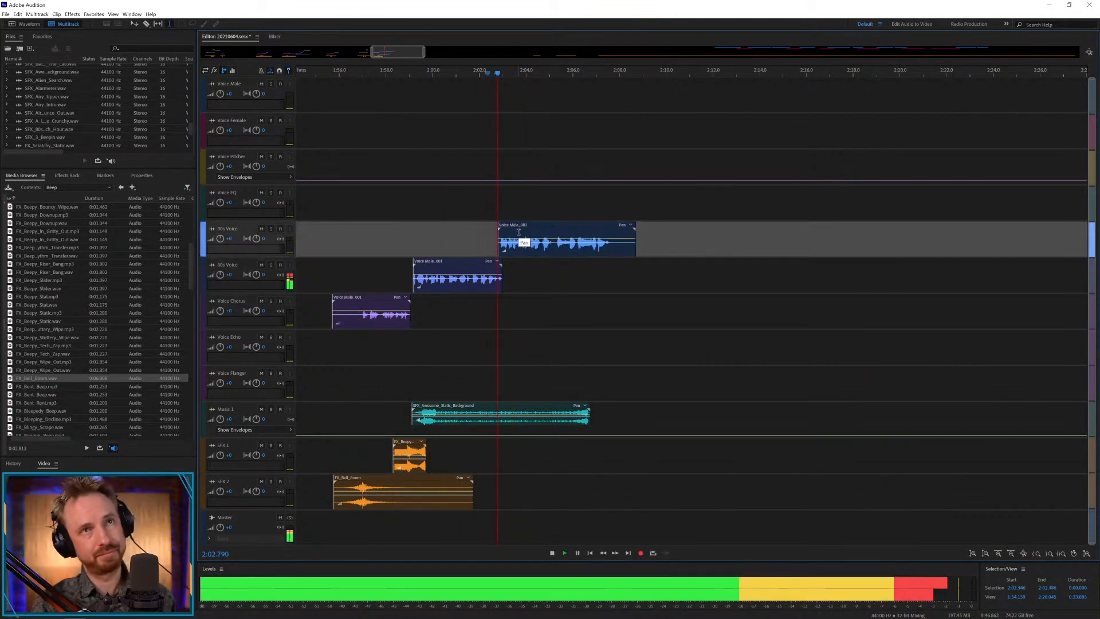
Split the uppermost voice clip at 2:05.252, move the remainder to Voice Chorus starting at about 2:05.0, and play it.
left_click(554, 251)
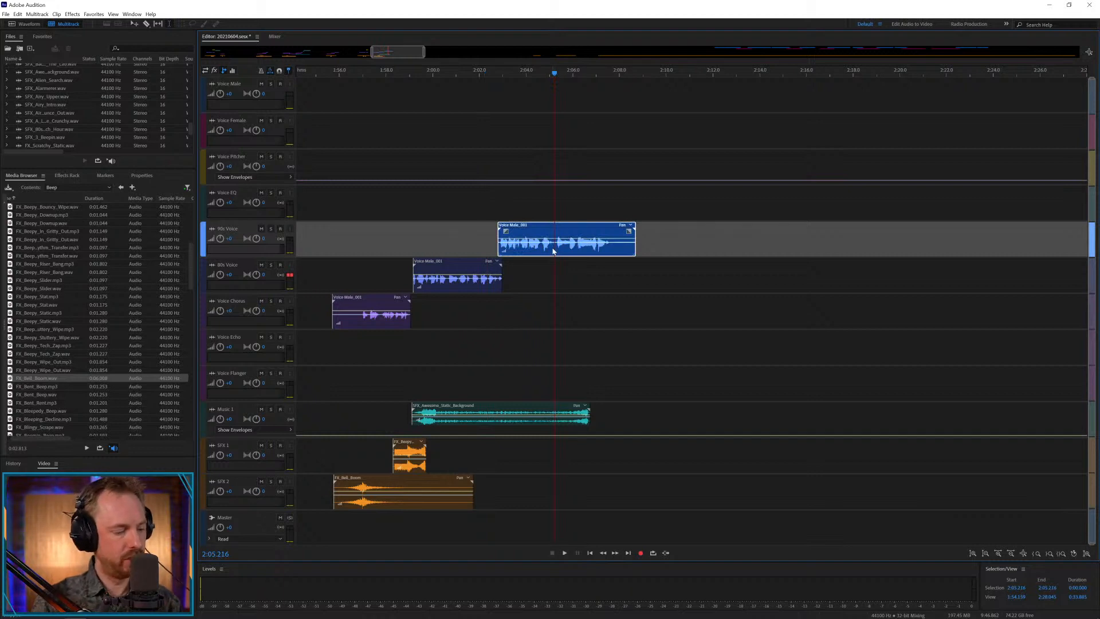
key("ctrl+a")
left_click(555, 248)
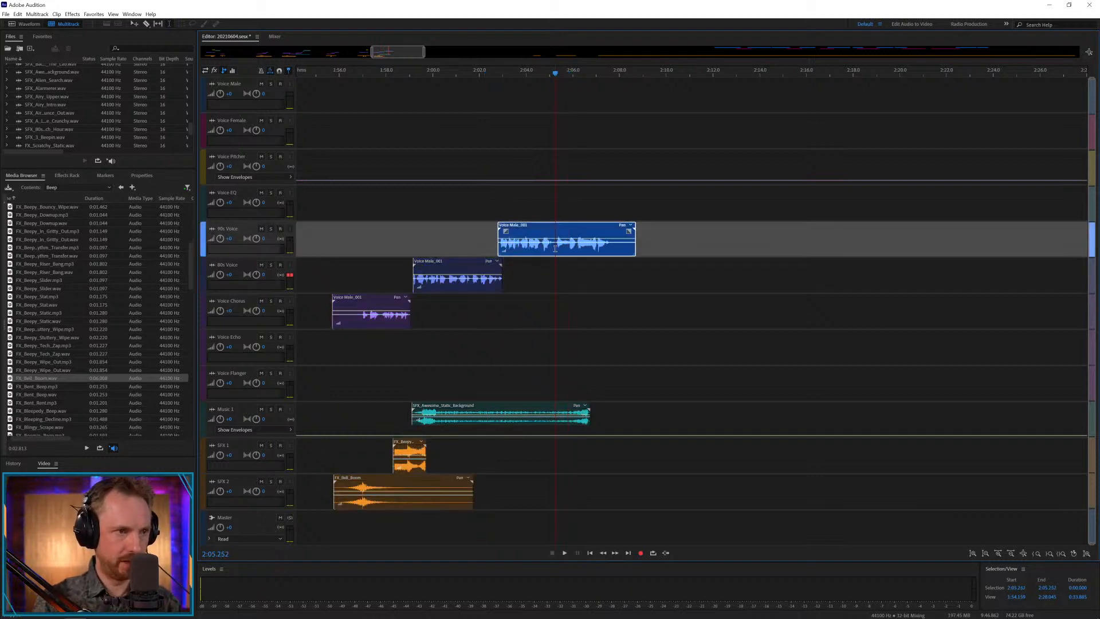
key("ctrl+k")
left_click_drag(566, 226, 557, 347)
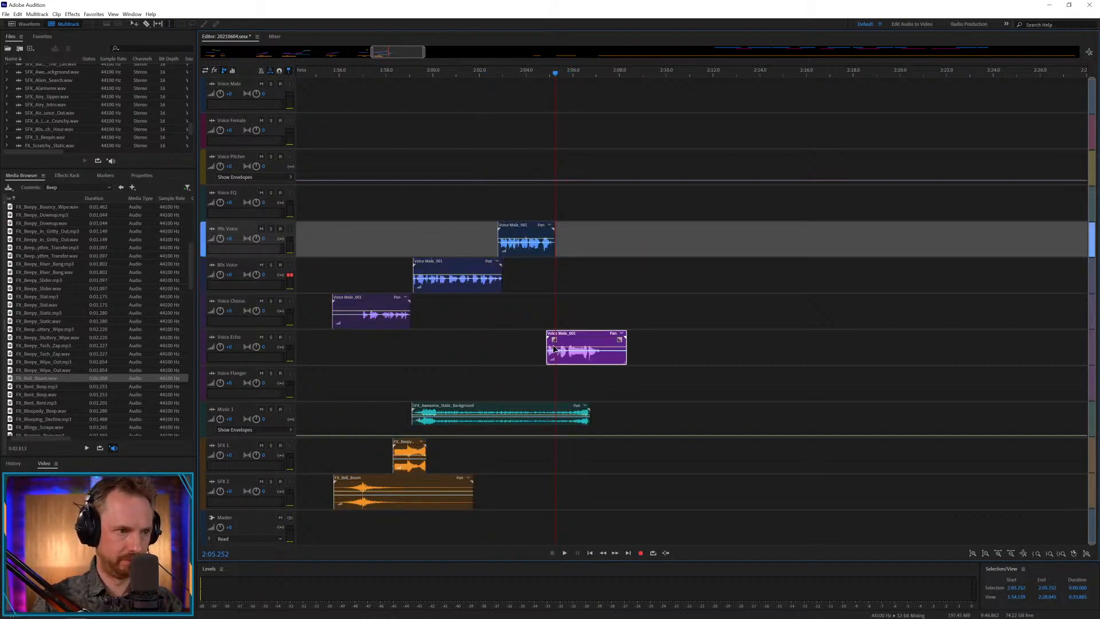
left_click(544, 312)
scroll(562, 77, "up", 5)
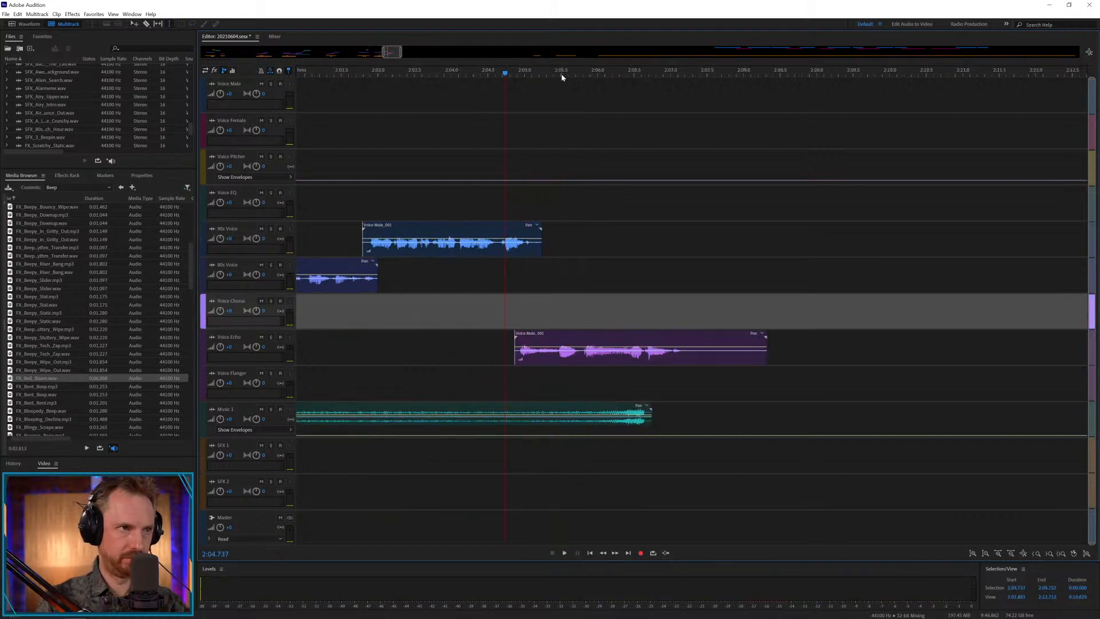
left_click_drag(579, 358, 620, 319)
key("space")
key("space")
key("space")
key("space")
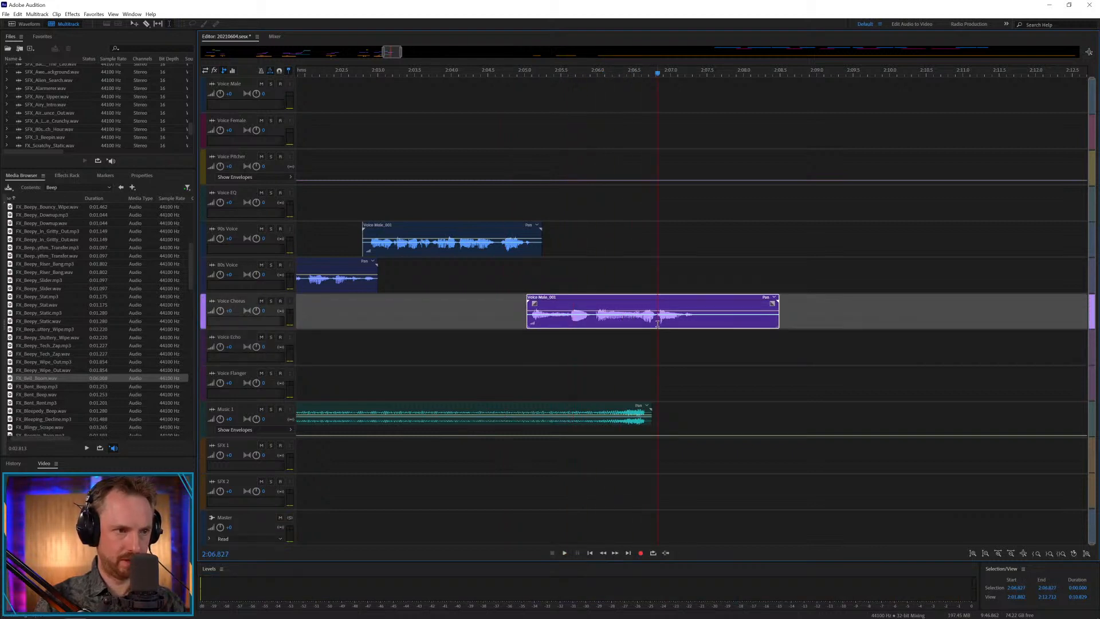
Audition the final phrase on Voice Chorus and split it at 2:05.969 and 2:06.798.
key("space")
key("space")
left_click(639, 324)
key("space")
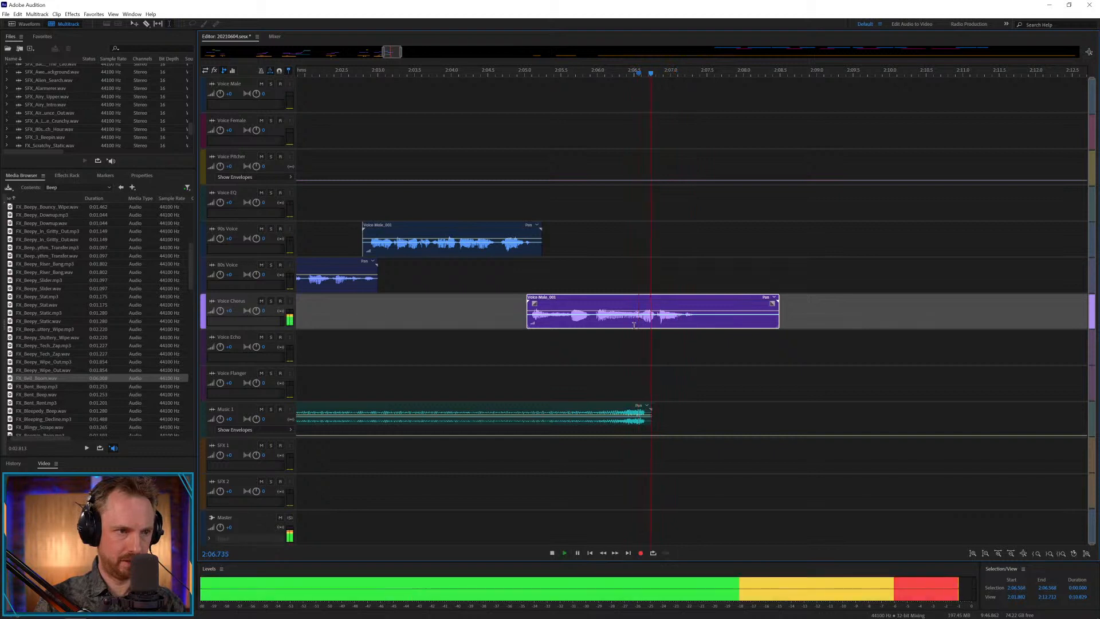
key("space")
left_click(596, 325)
key("ctrl+k")
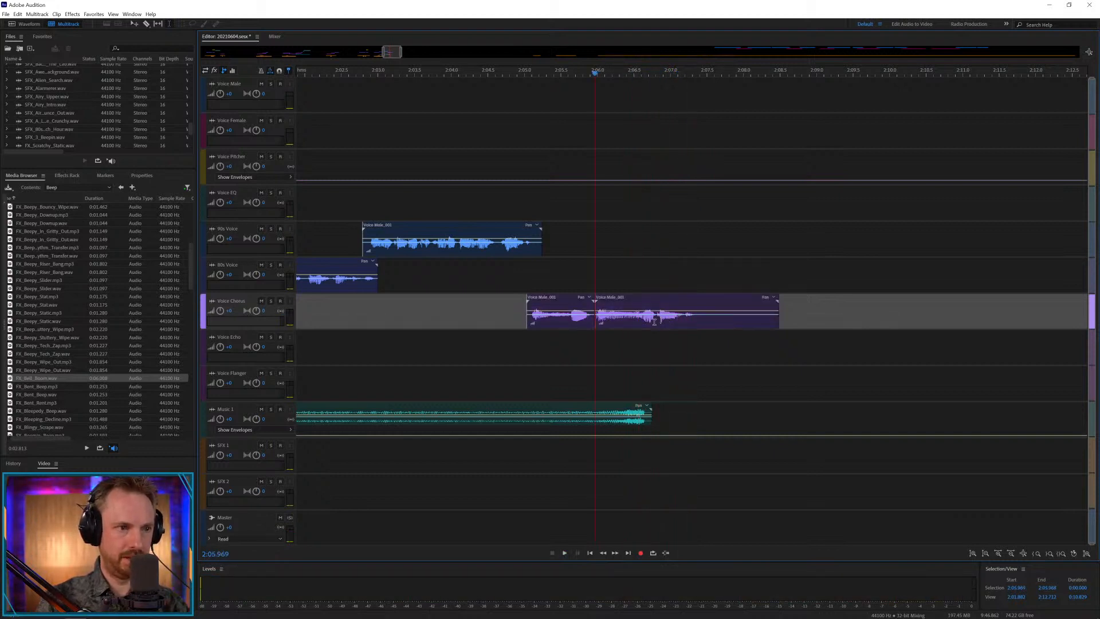
left_click(655, 322)
key("ctrl+k")
Time-stretch the middle section of the final phrase to about 159%, ending at about 2:07.3, and play from 2:04.951.
left_click_drag(666, 299, 690, 302)
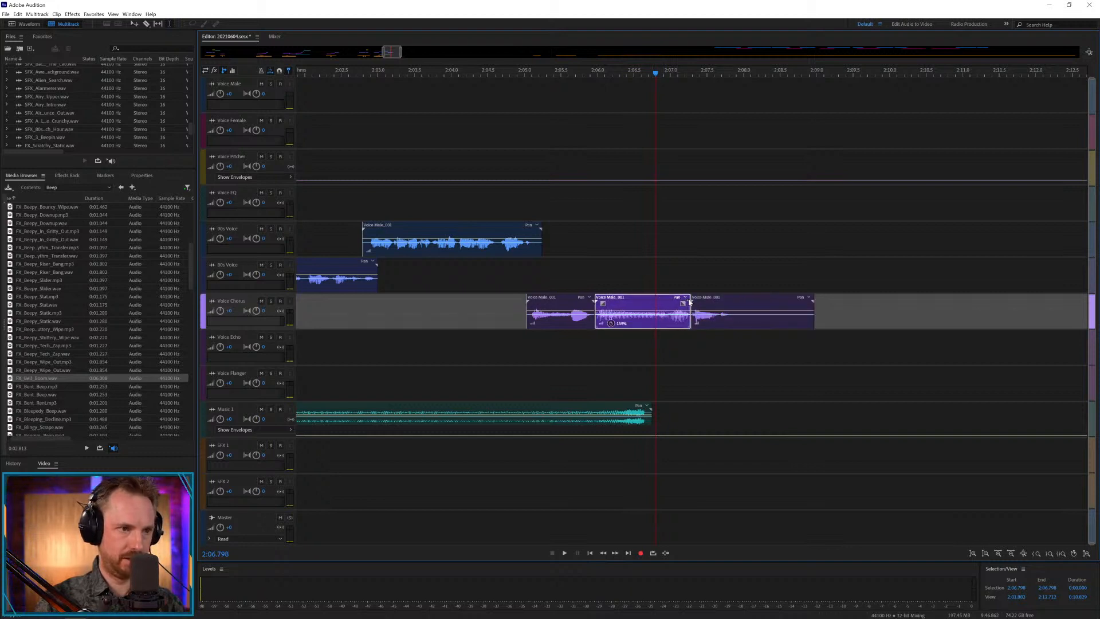
left_click(522, 280)
key("space")
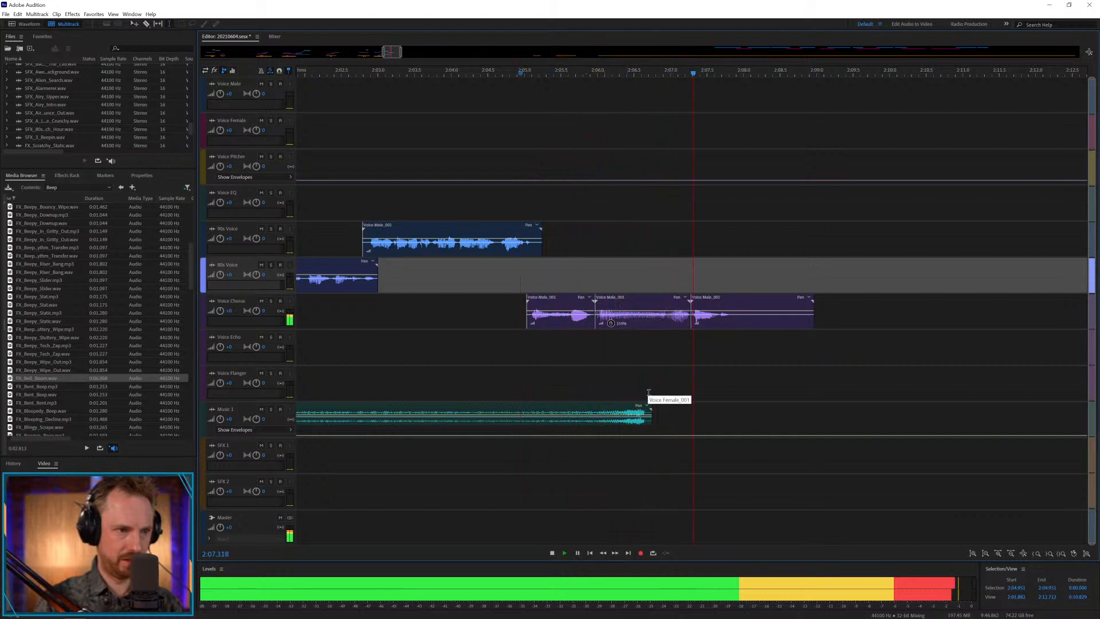
key("space")
Split Awesome Static Background at 2:03.770 and crossfade the second part in from about 2:03.3, extending the bed to about 2:07.4.
left_click(444, 412)
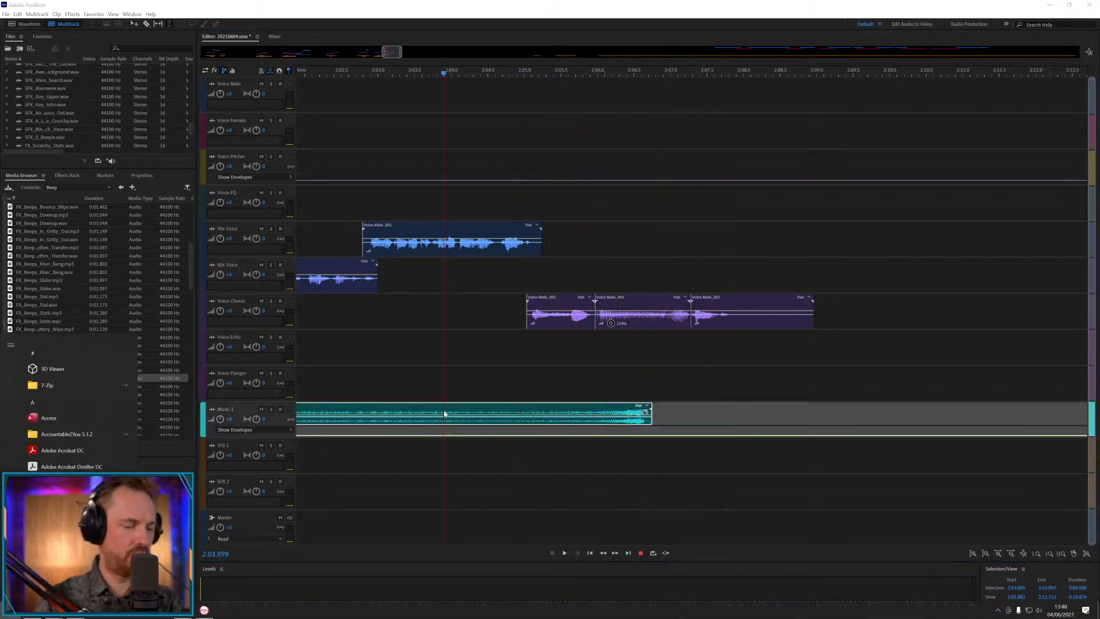
left_click(436, 386)
left_click(435, 413)
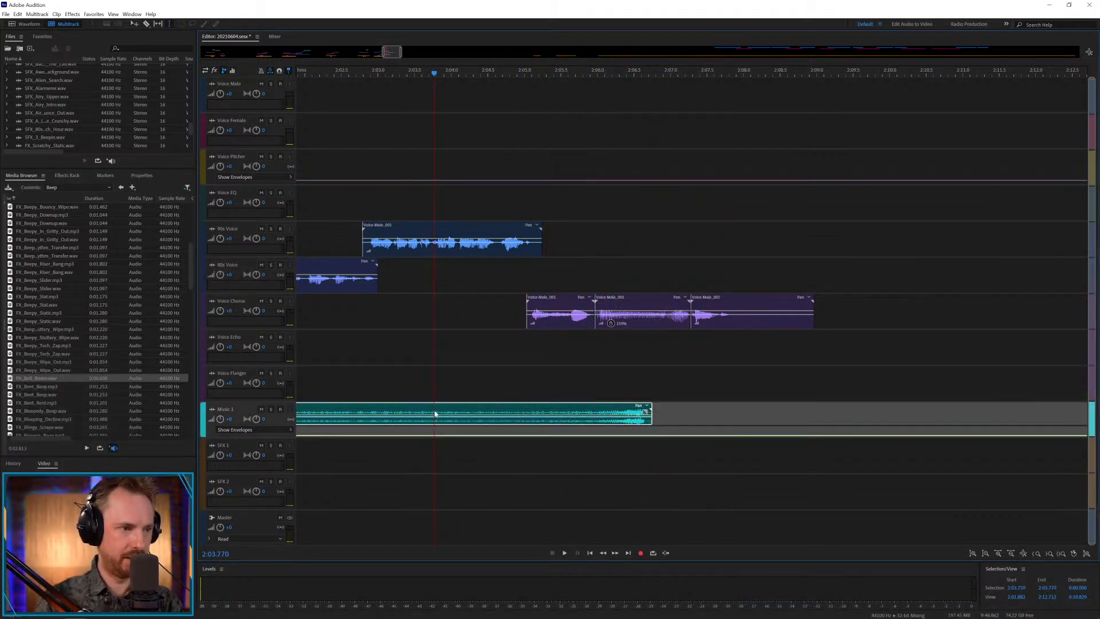
left_click_drag(452, 408, 399, 423)
key("ctrl+z")
left_click(568, 347)
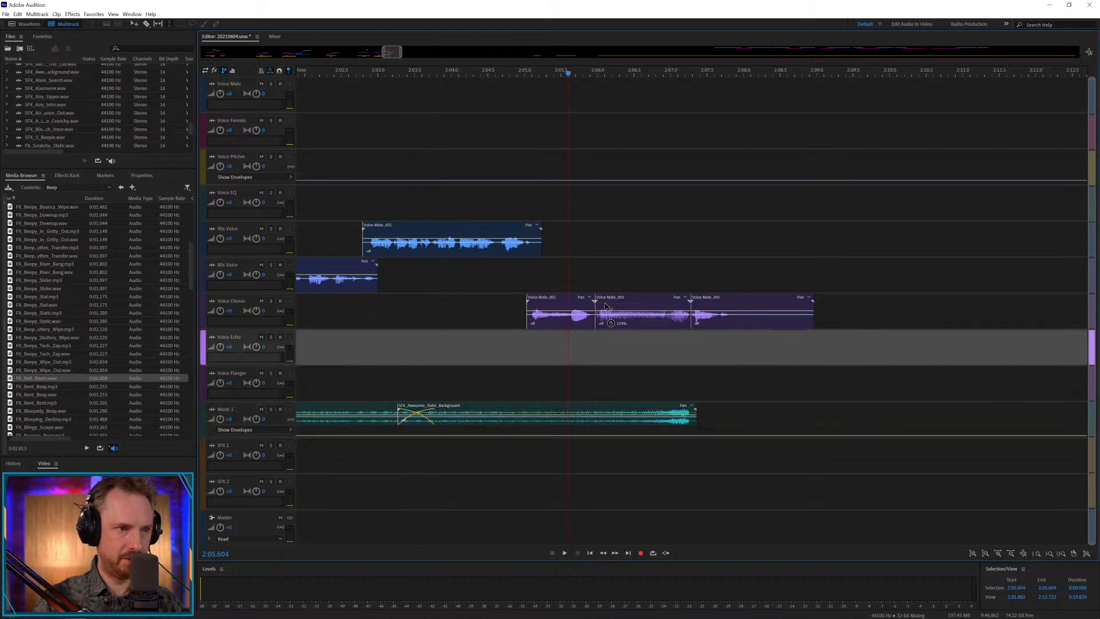
Copy the stretched middle section to Voice Pitcher at about 2:06.0, raise the track's pitch envelope to a peak at about 2:07.3, and audition it.
left_click_drag(624, 298, 624, 154)
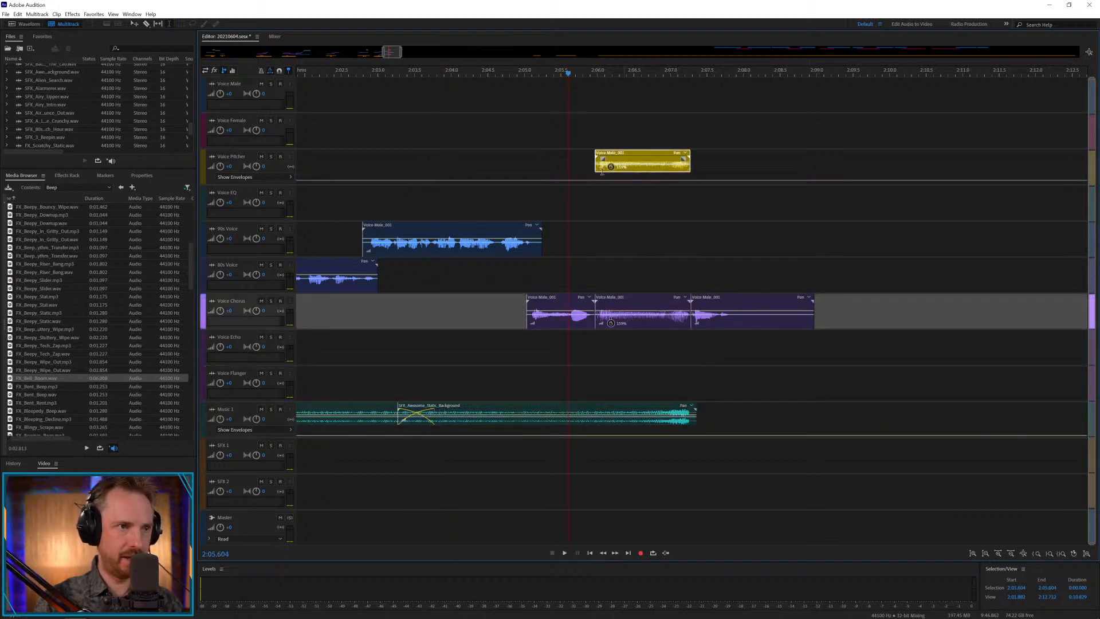
left_click(584, 182)
left_click(703, 180)
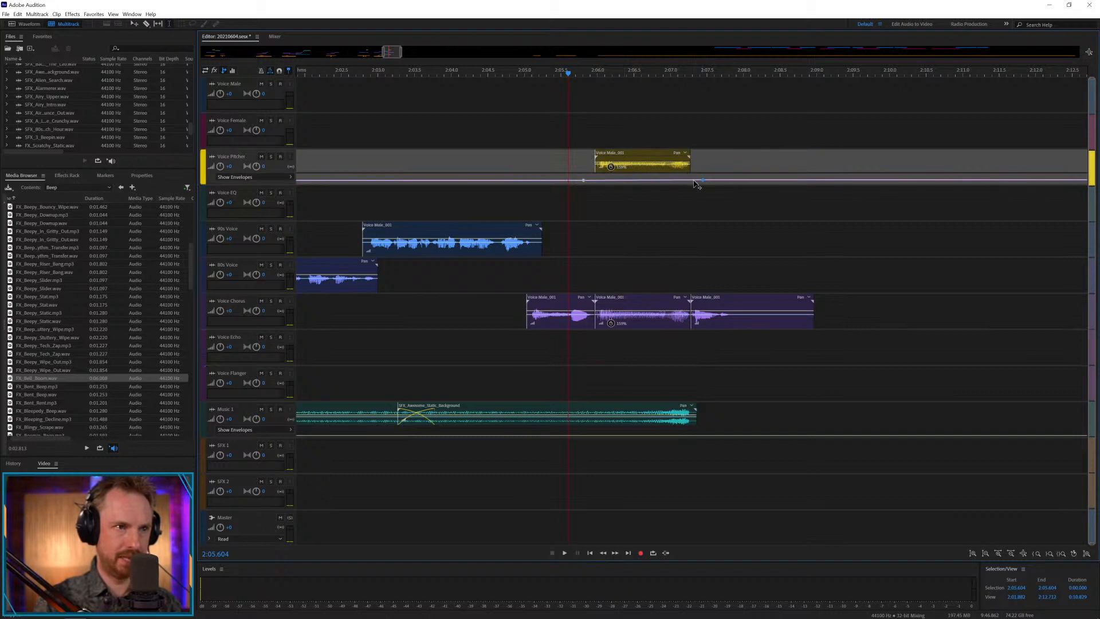
left_click_drag(693, 180, 693, 176)
left_click(421, 191)
key("space")
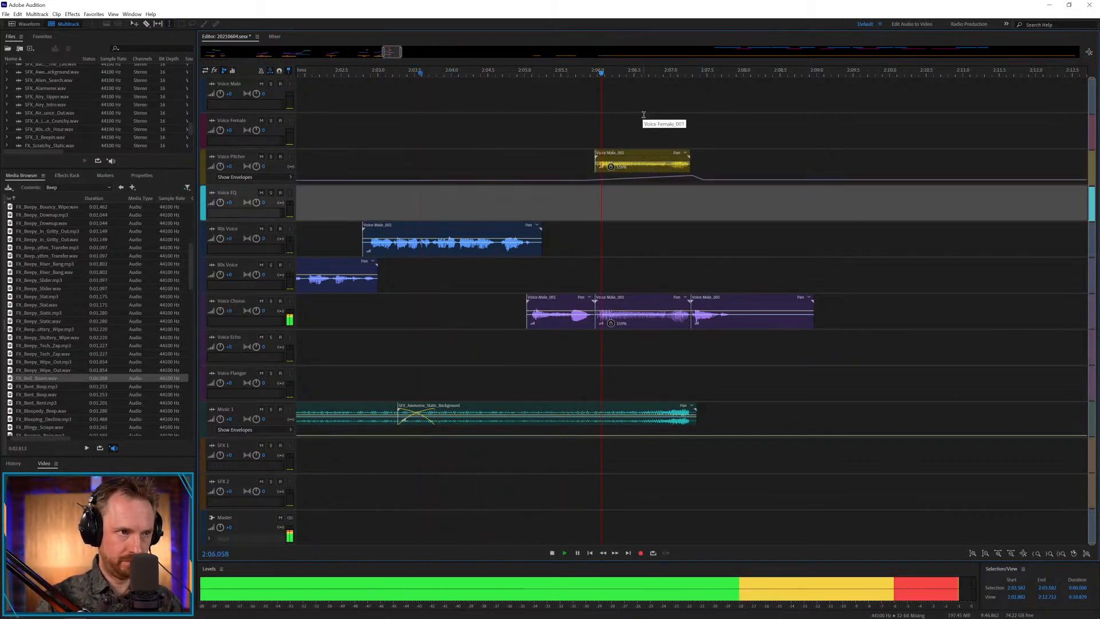
key("space")
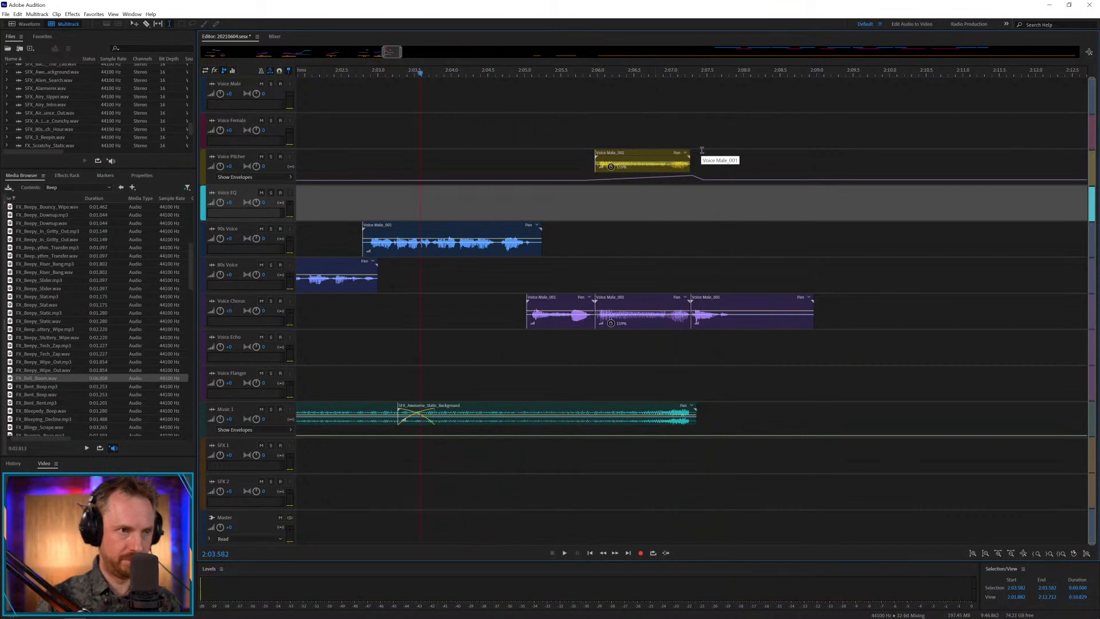
Trim the Voice Pitcher copy to end at about 2:07.0 and audition it, finishing with playback from 2:05.933.
left_click_drag(692, 166, 669, 166)
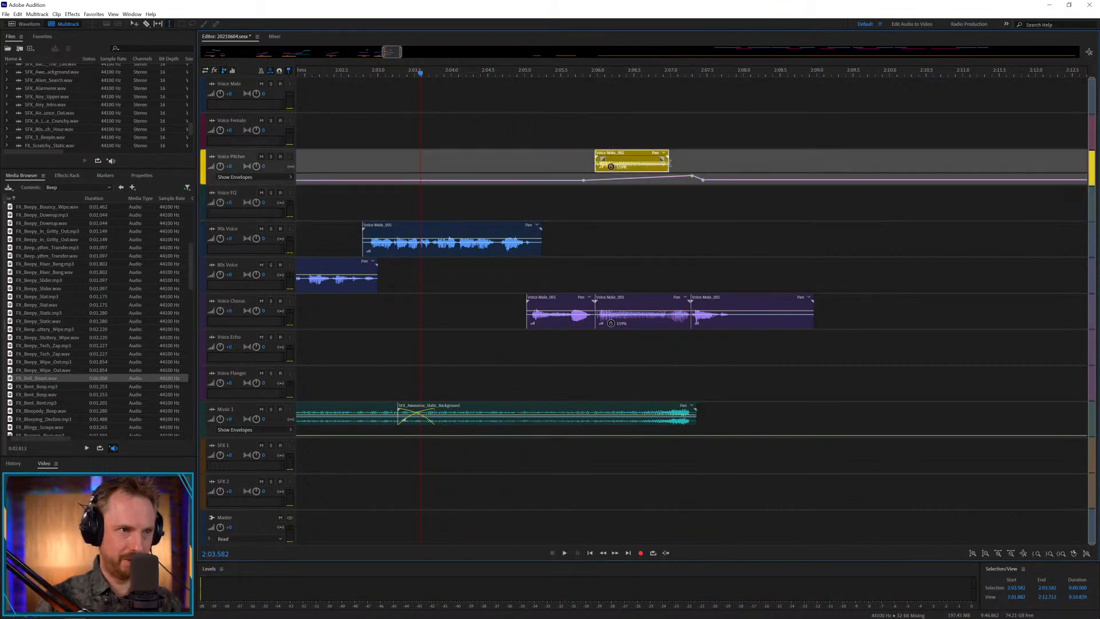
key("space")
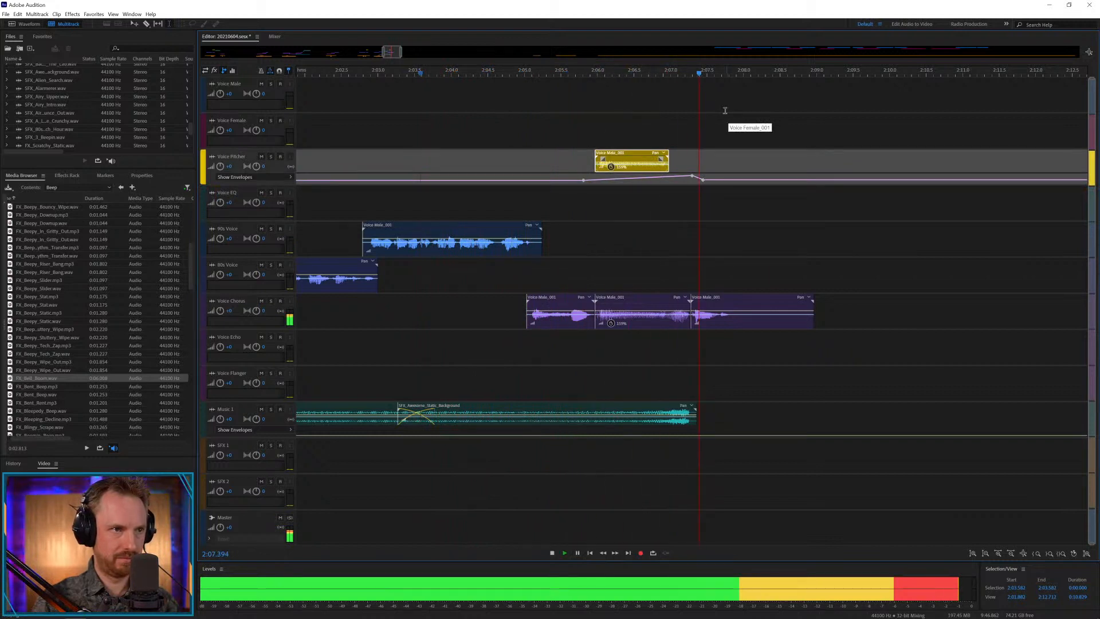
key("space")
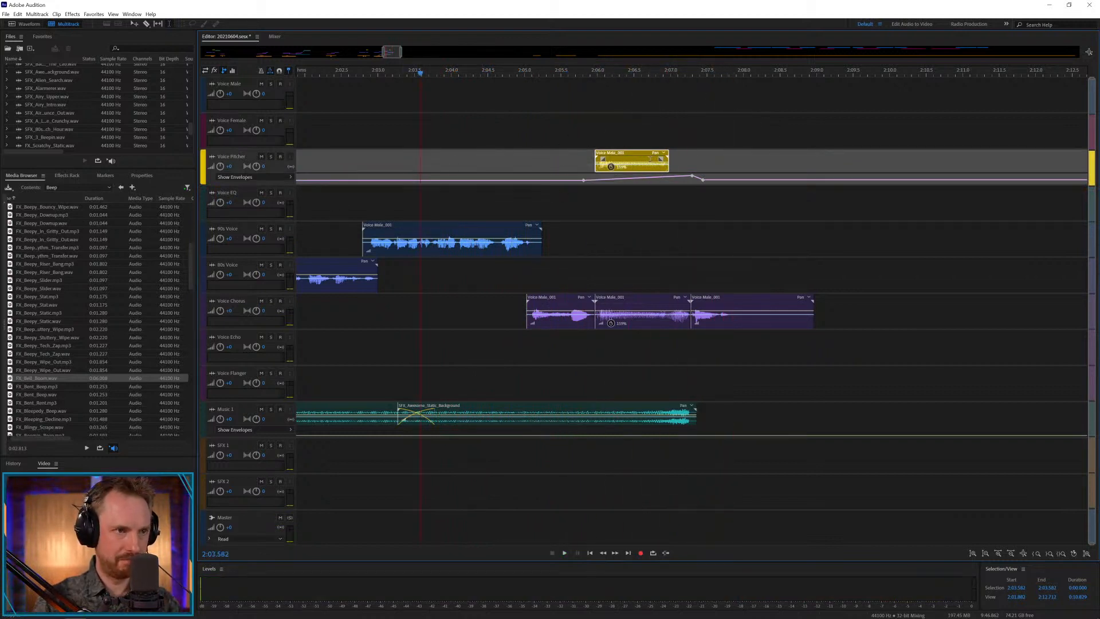
left_click_drag(670, 163, 673, 163)
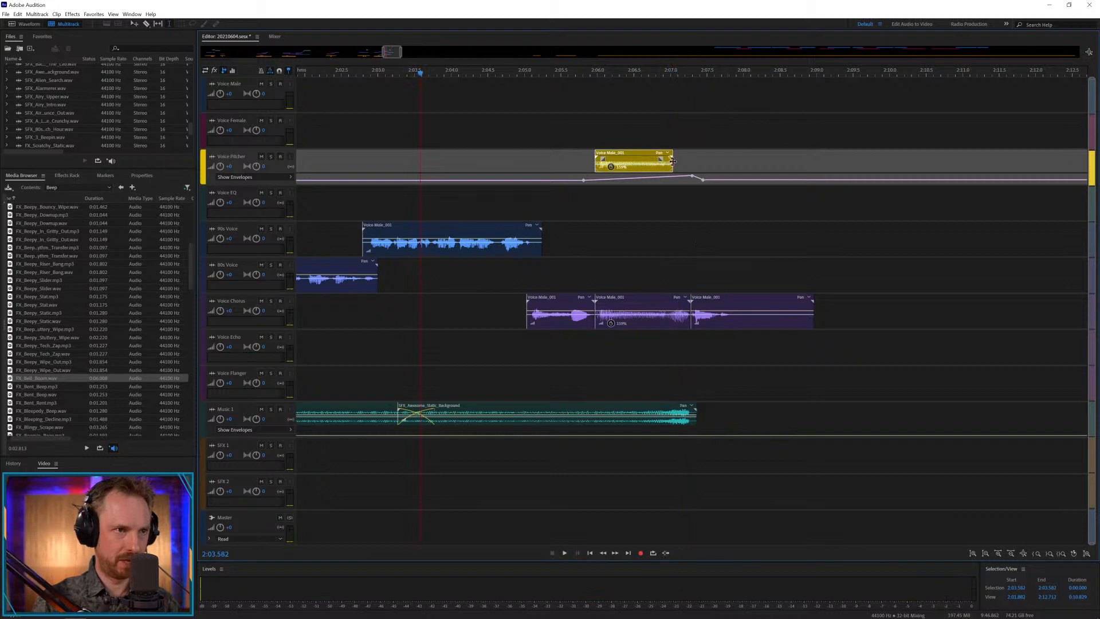
left_click(606, 136)
key("space")
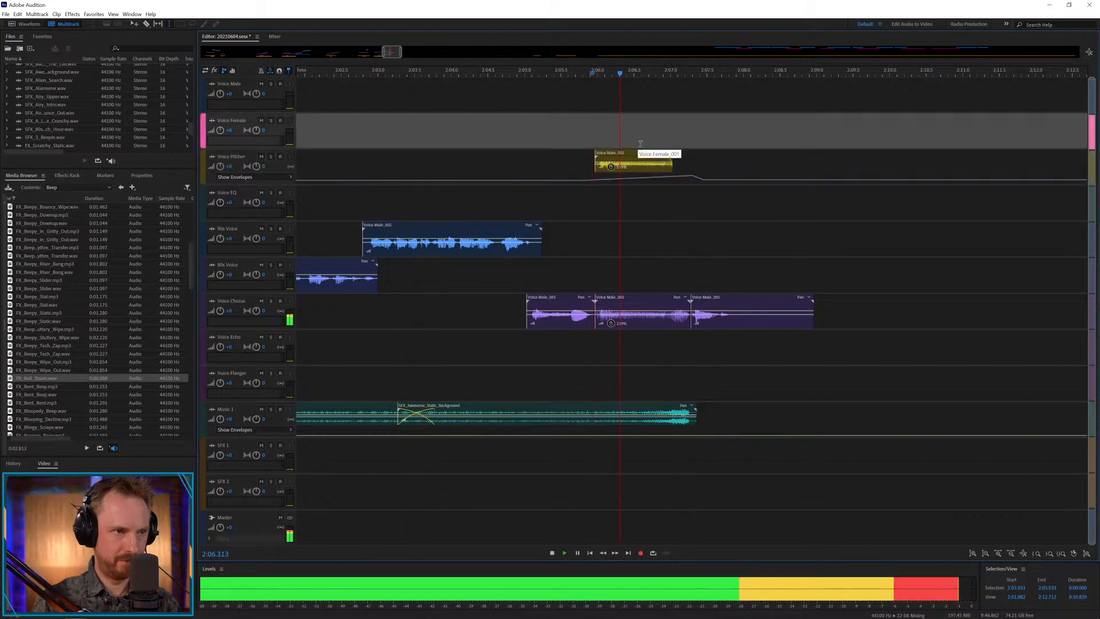
key("space")
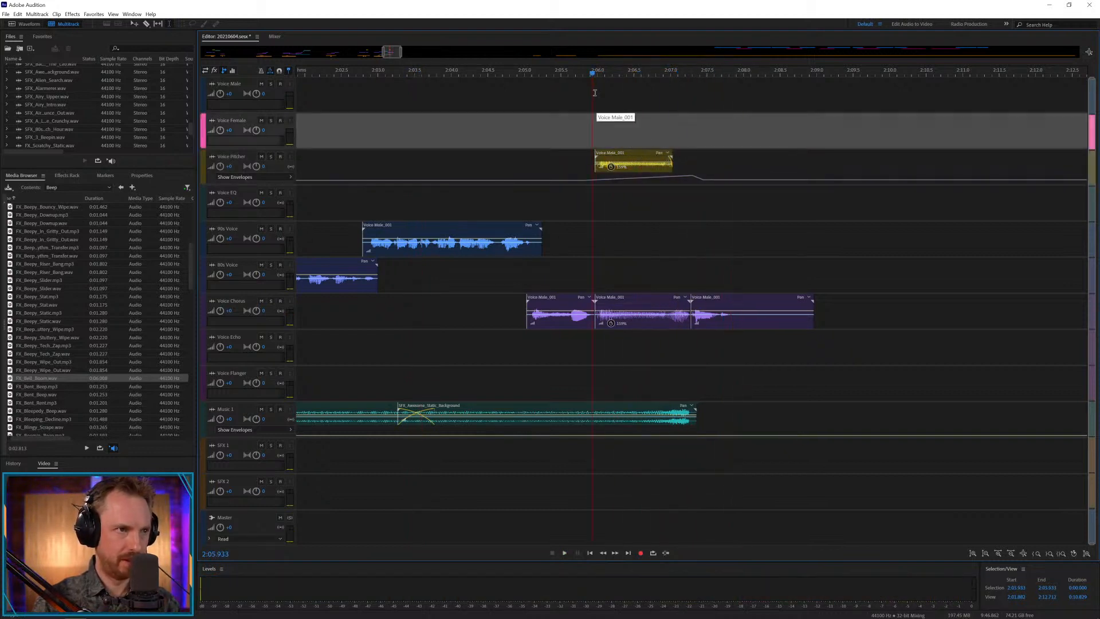
Split the stretched Voice Chorus section at 2:06.962, copy the last two pieces to the track below Voice EQ, and play from 2:06.633.
left_click(668, 322)
key("ctrl+k")
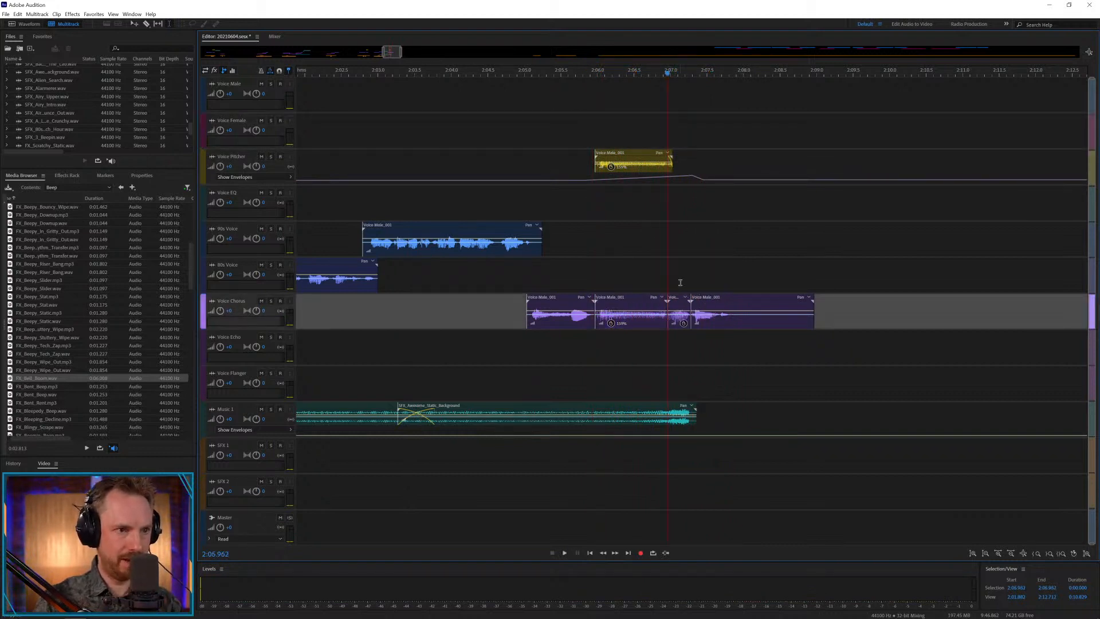
left_click_drag(680, 282, 734, 321)
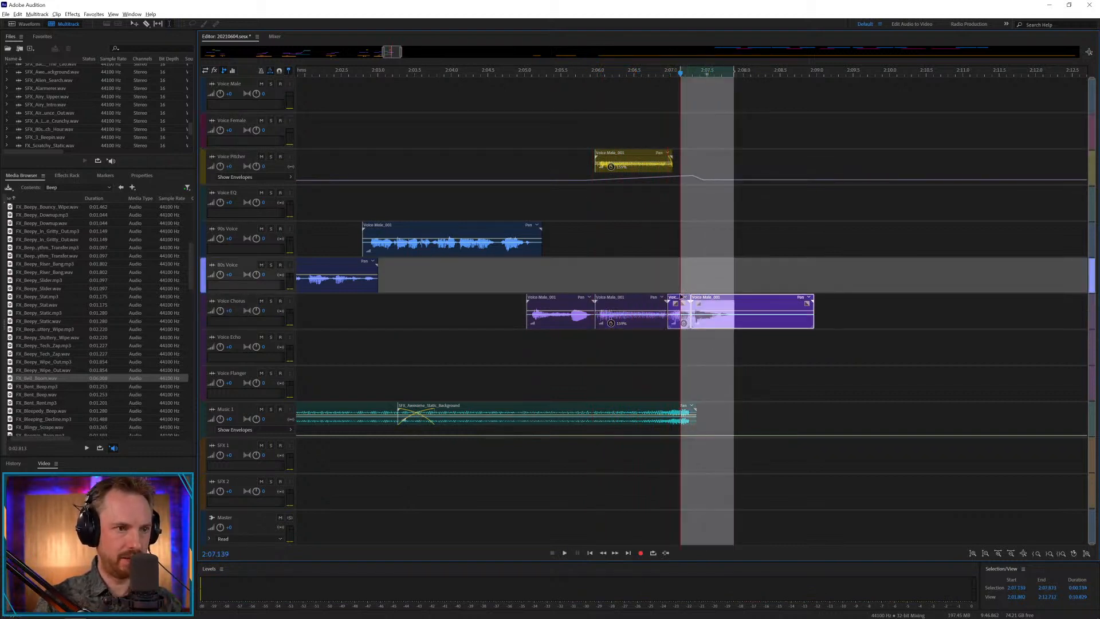
left_click_drag(681, 295, 680, 251)
left_click(643, 251)
key("space")
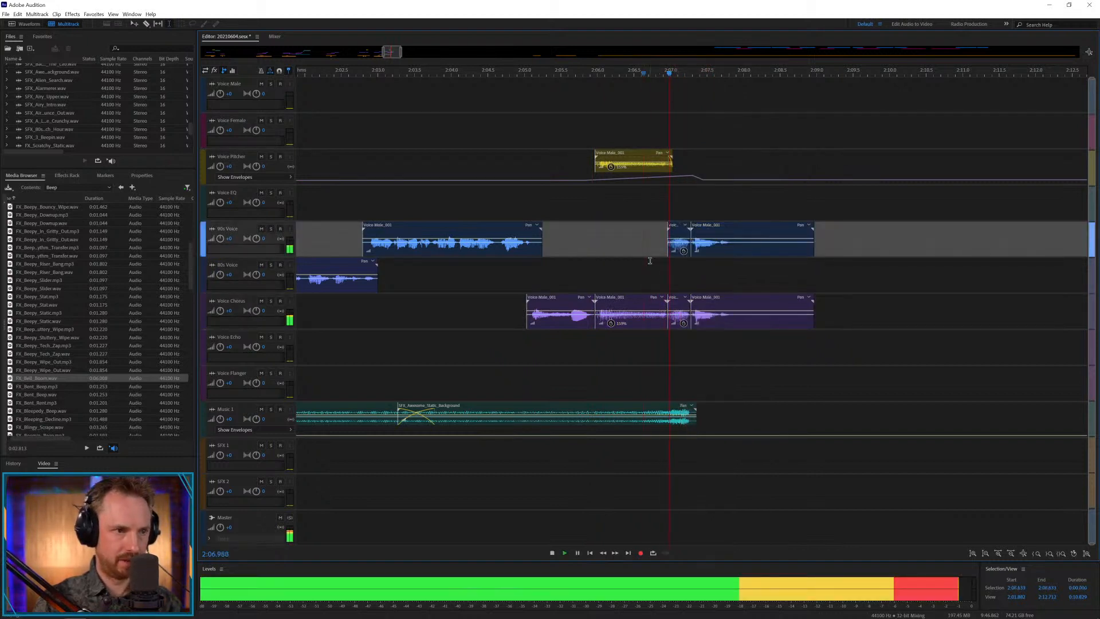
key("space")
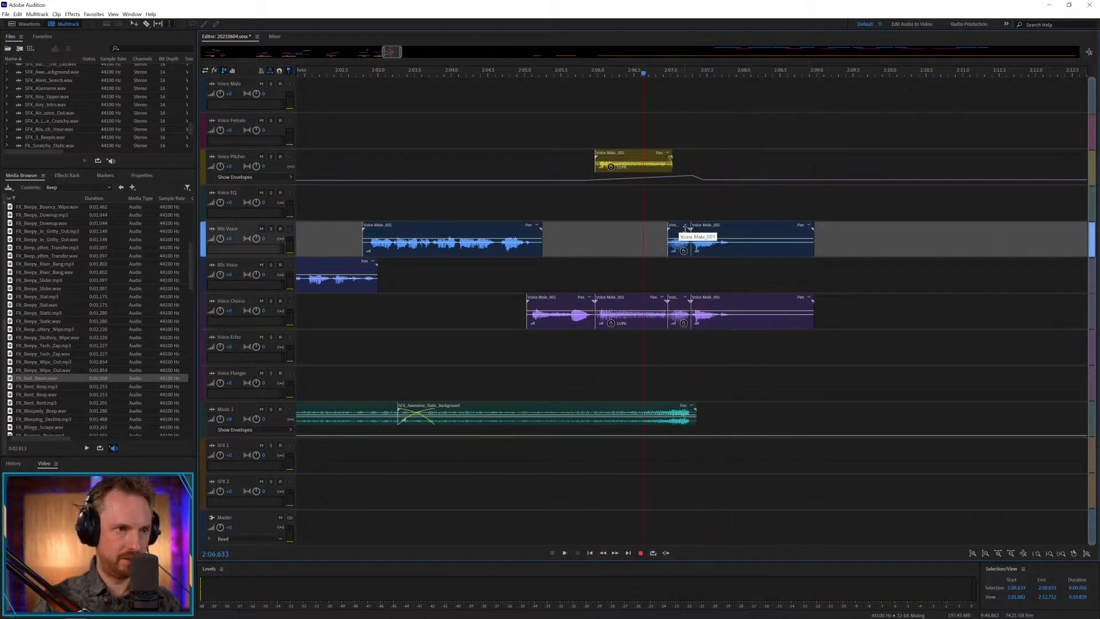
Transfer the two copied end pieces to Voice Echo in sync with Voice Chorus and play from 2:06.643.
left_click_drag(685, 229, 697, 358)
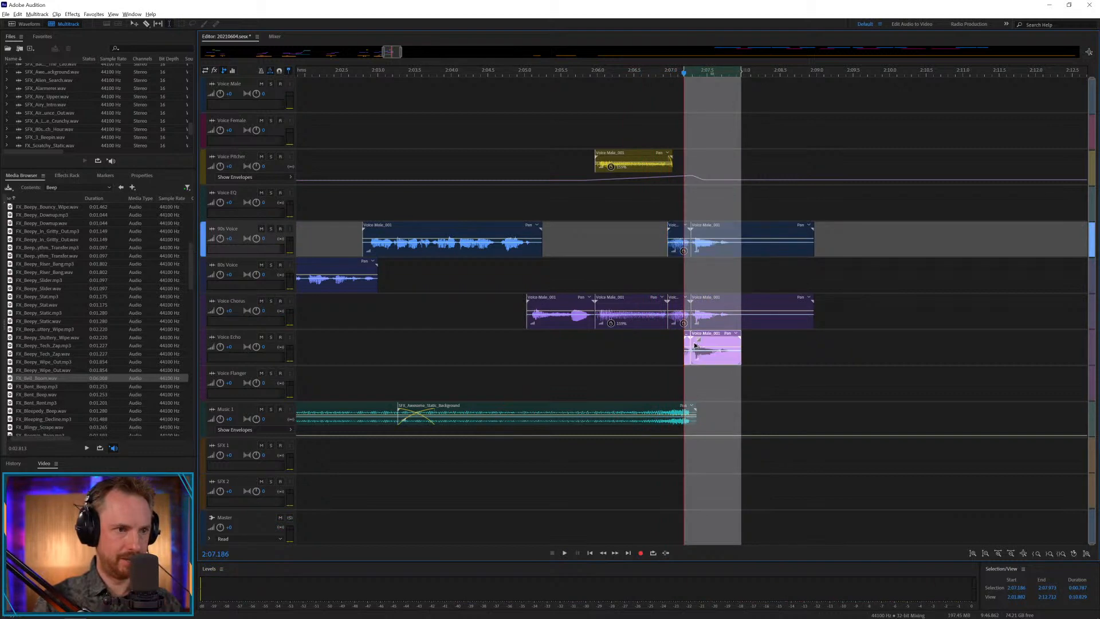
key("ctrl+z")
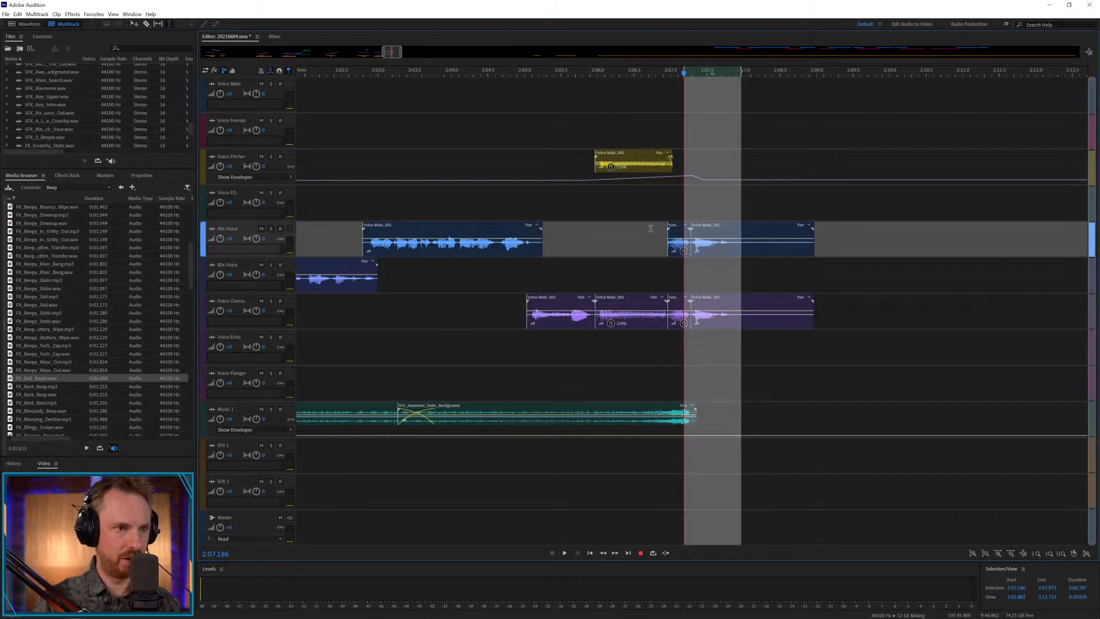
left_click_drag(650, 229, 705, 351)
left_click(645, 344)
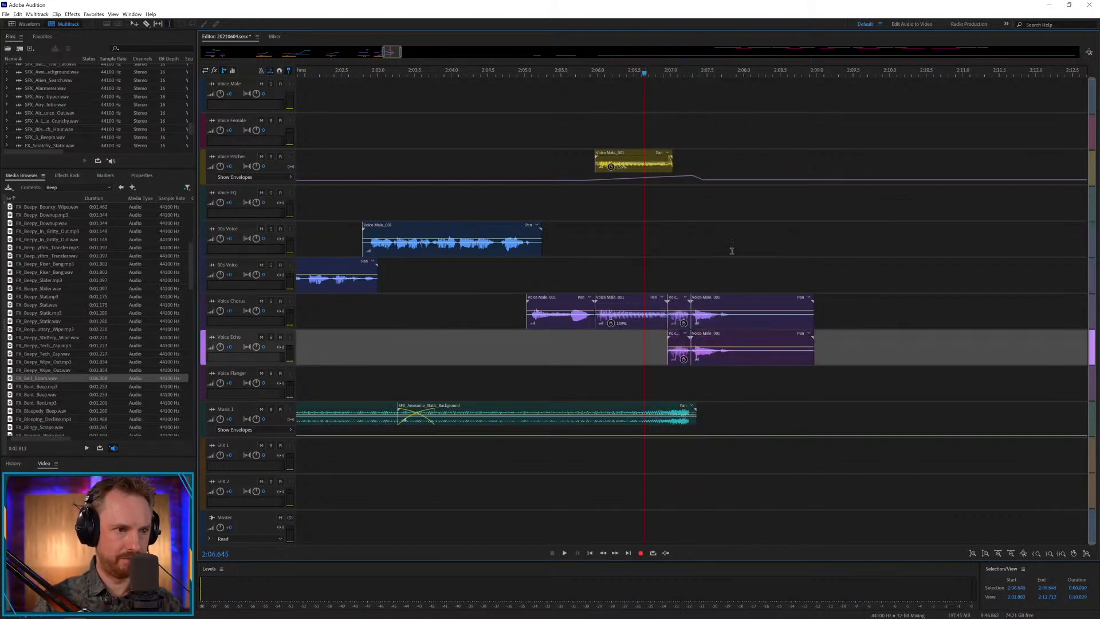
key("space")
key("space")
Move upcoming voice clips to Voice Chorus and Voice Echo at about 2:32 and from 3:25, and SFX_Bad_Guy_Space_Ship to about 2:28 on SFX 1.
scroll(730, 122, "down", 10)
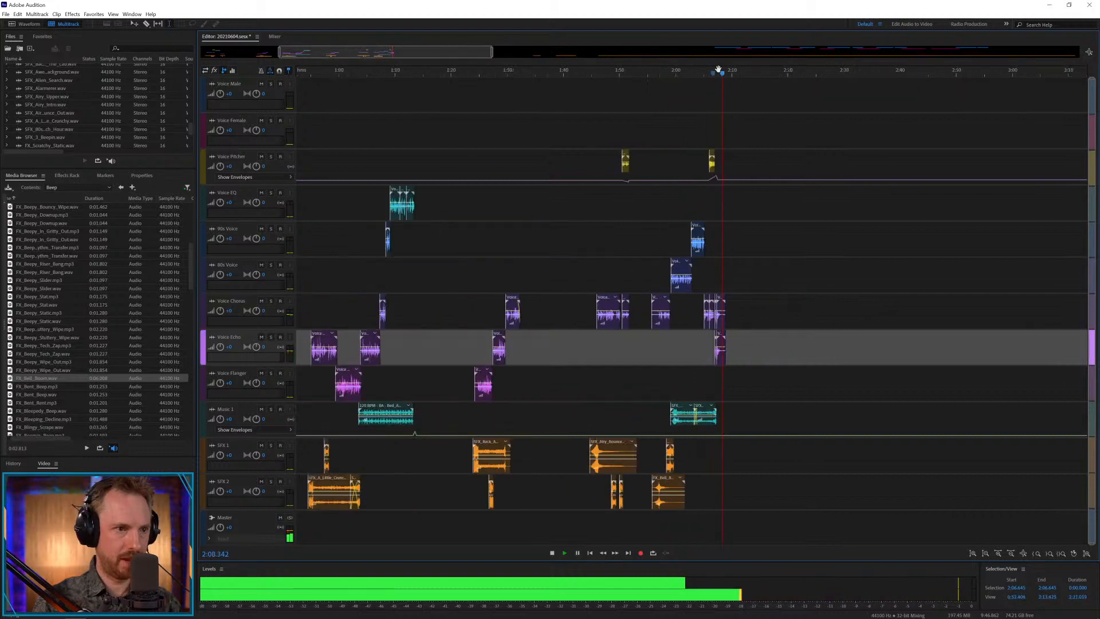
left_click_drag(766, 81, 509, 298)
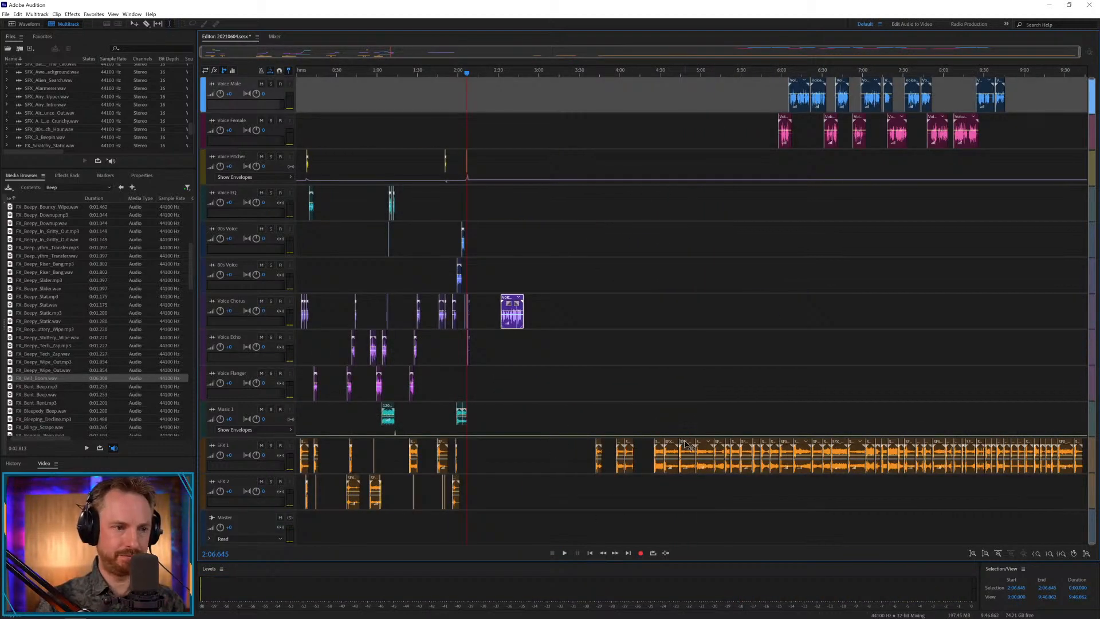
left_click_drag(688, 445, 504, 446)
left_click_drag(769, 90, 624, 334)
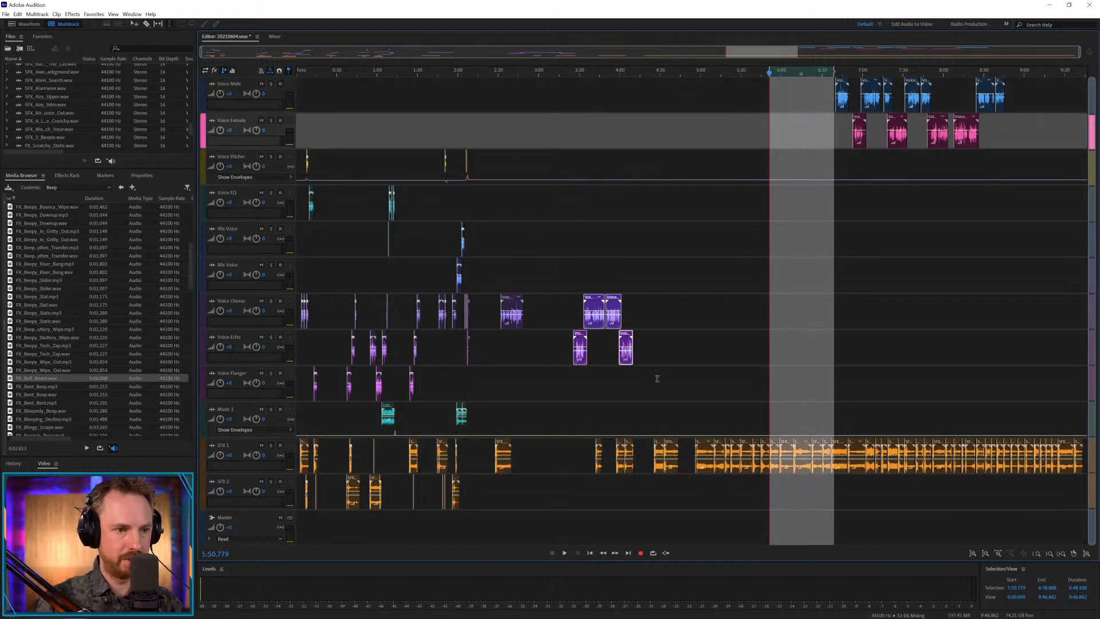
Place the next effects on SFX 1 at about 2:47 and 3:17, and push the remaining effects about 1:40 later.
left_click(709, 445)
left_click_drag(703, 454, 1089, 451)
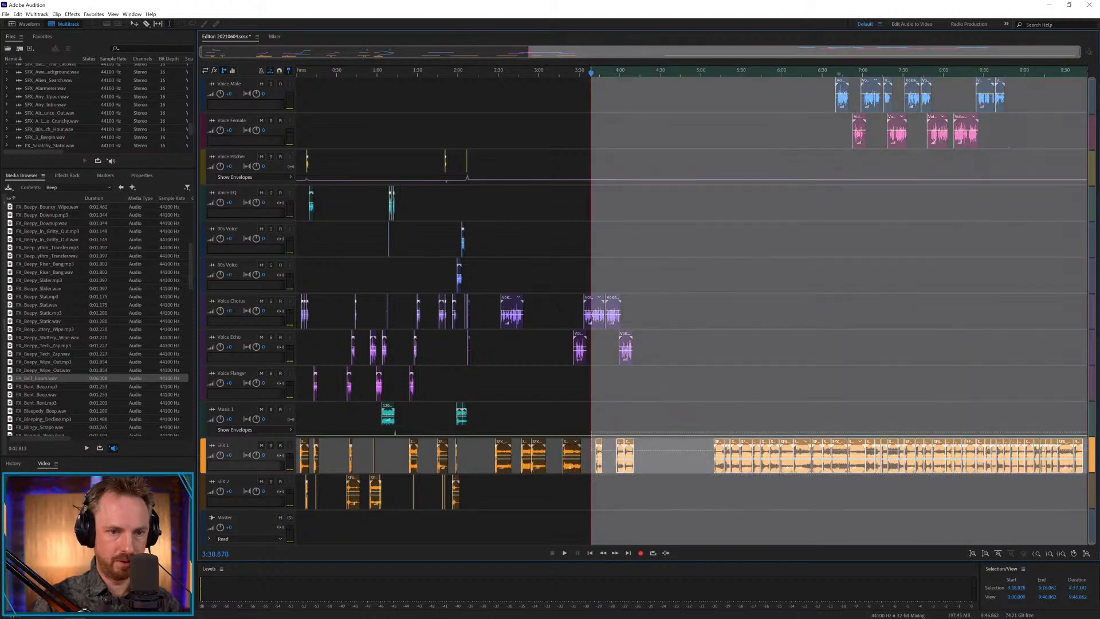
left_click_drag(951, 445, 1048, 443)
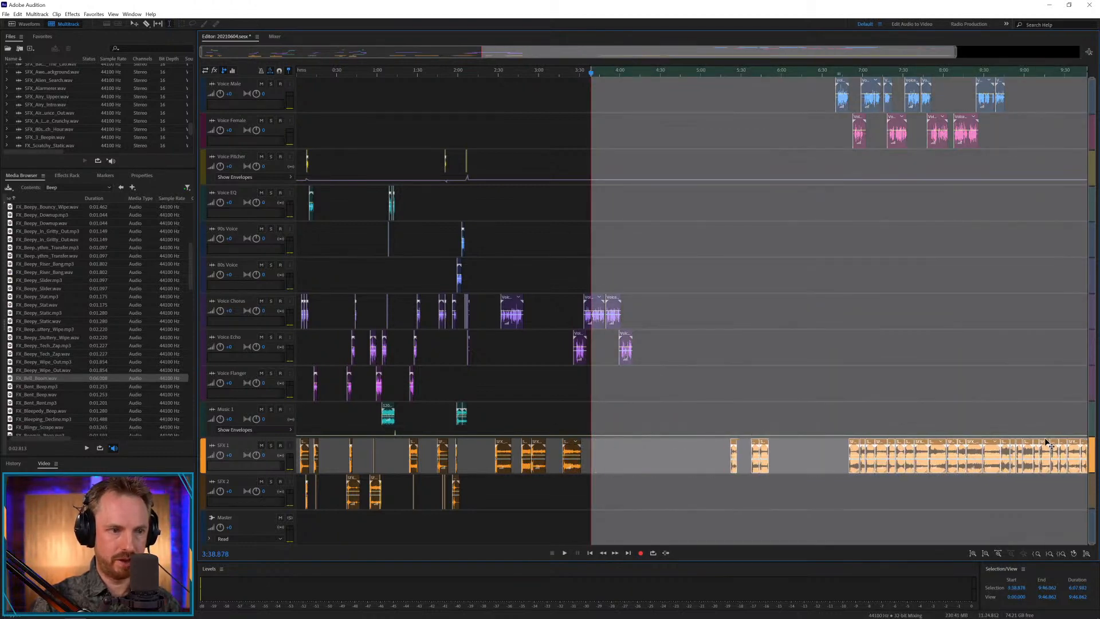
left_click(768, 406)
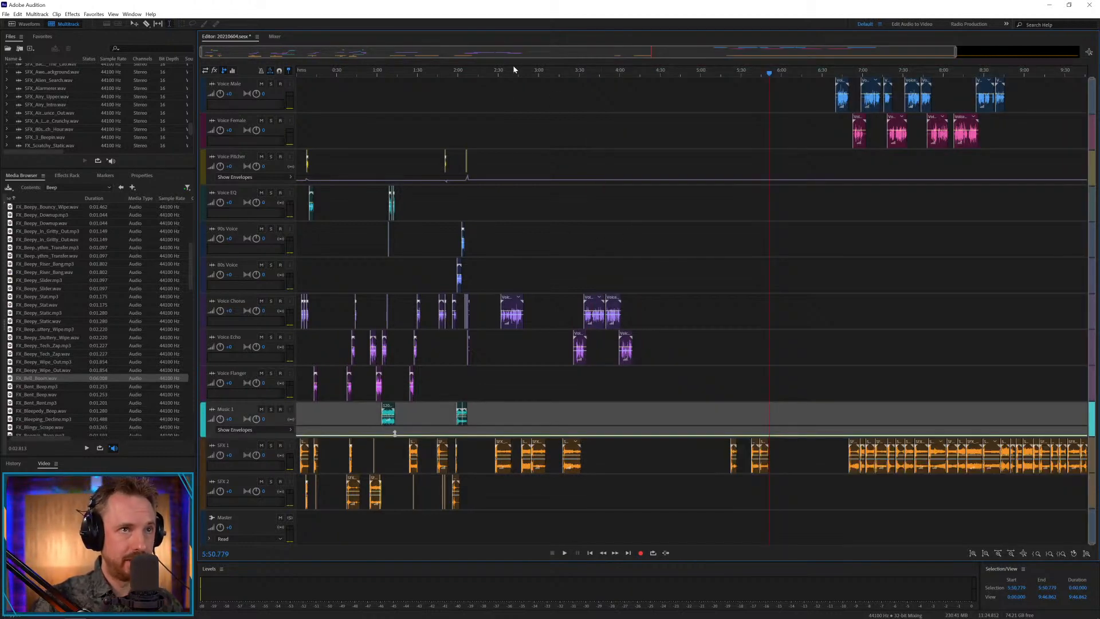
Move the three SFX 1 clips following SFX_Bad_Guy_Space_Ship about 52 seconds later, so that they start at about 3:39.
scroll(540, 72, "up", 6)
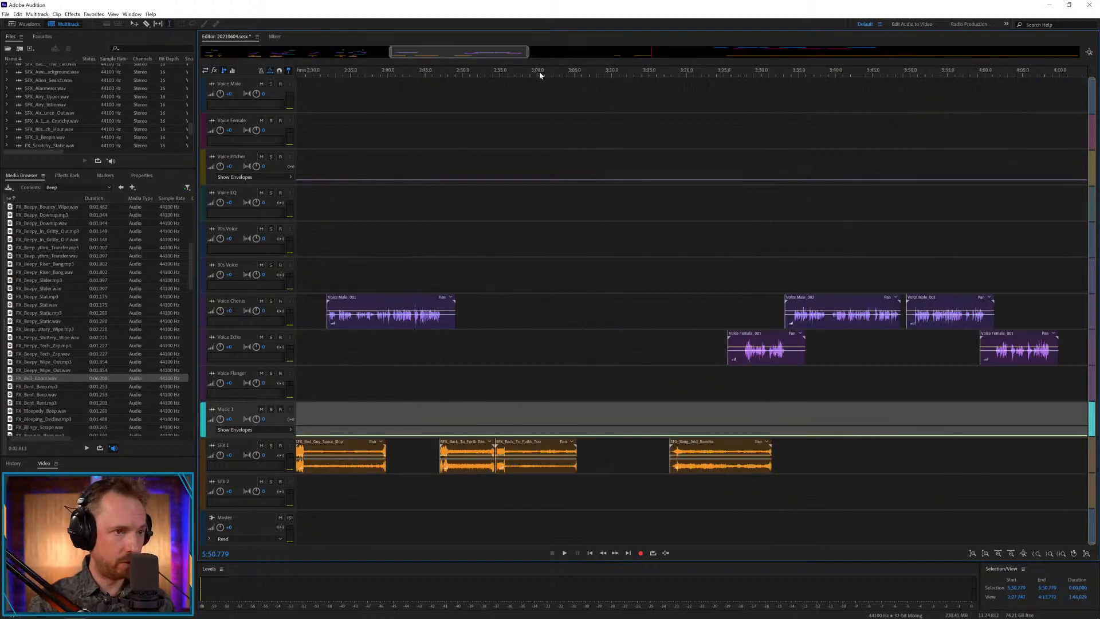
scroll(539, 74, "down", 5)
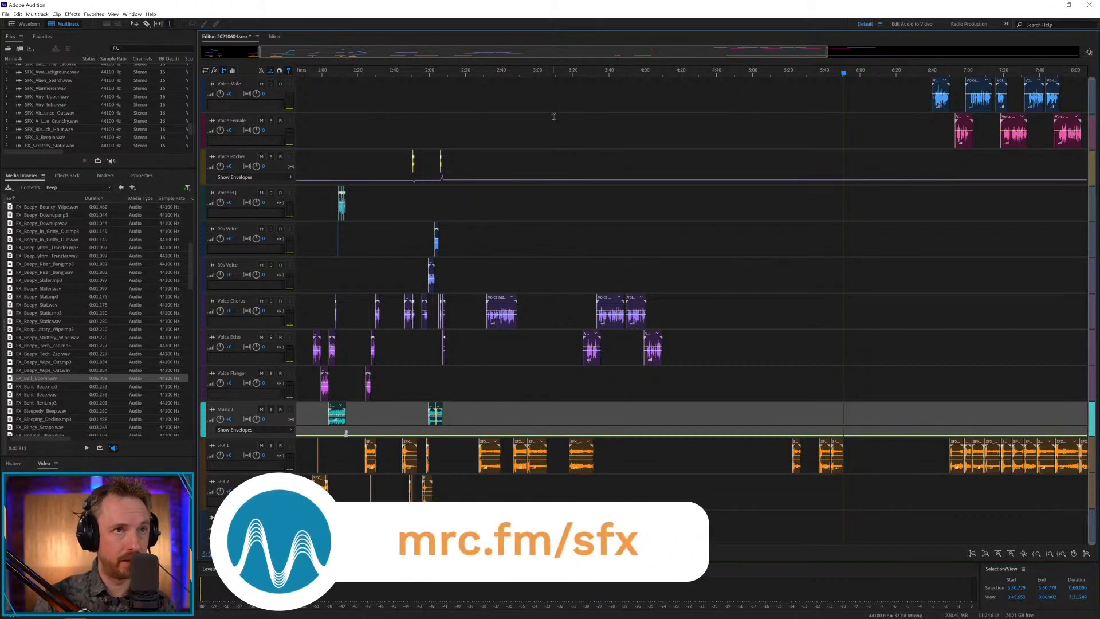
left_click(568, 71)
scroll(574, 68, "up", 3)
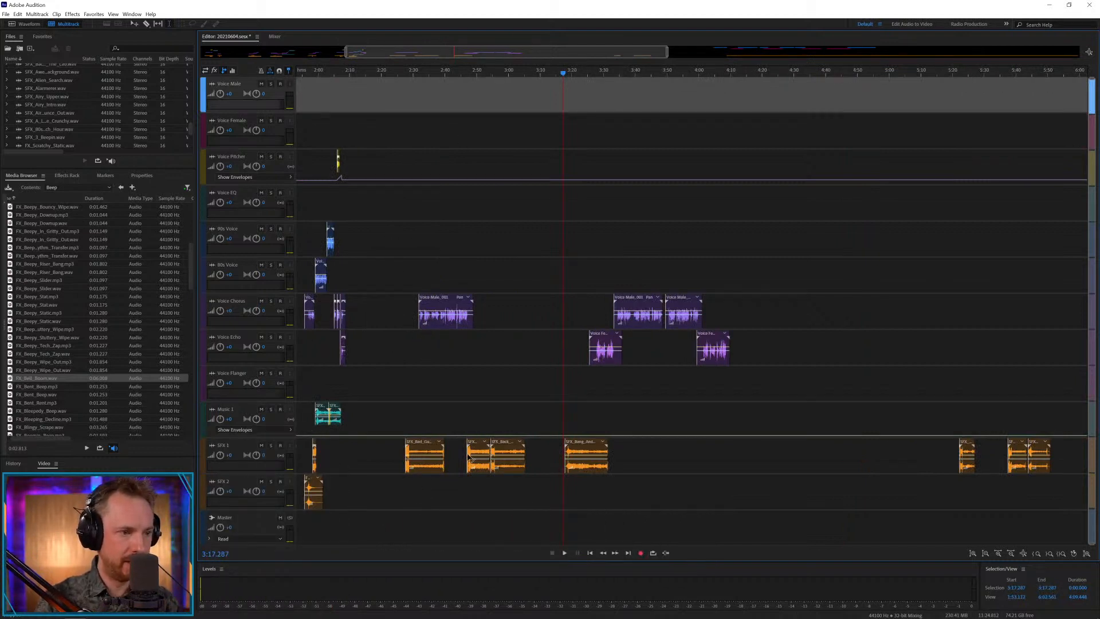
left_click_drag(461, 458, 682, 465)
left_click_drag(581, 443, 749, 460)
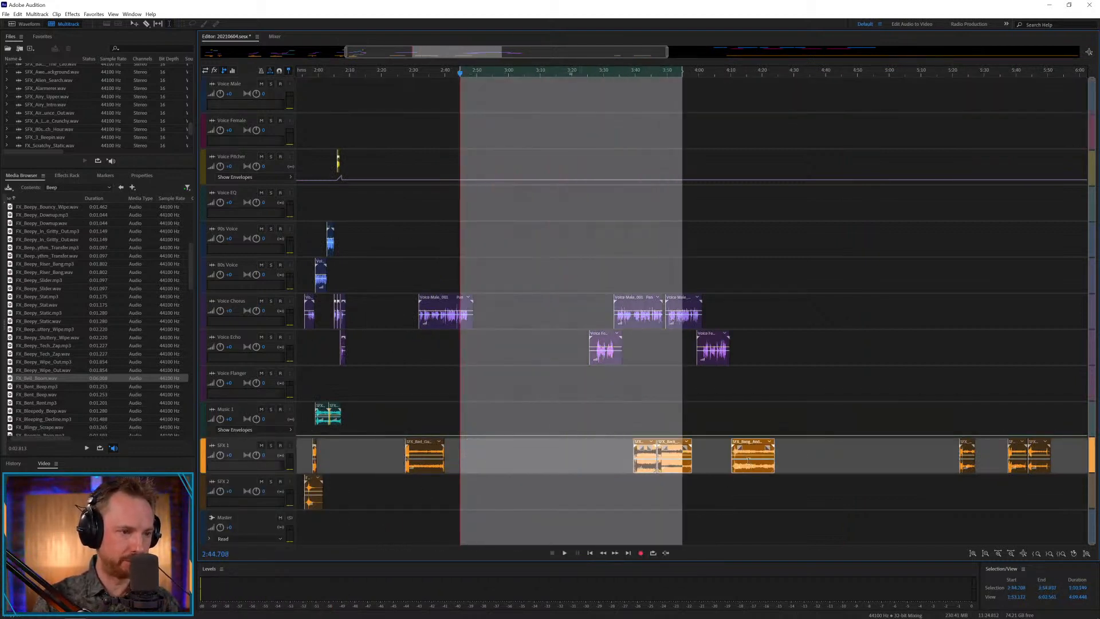
left_click(435, 409)
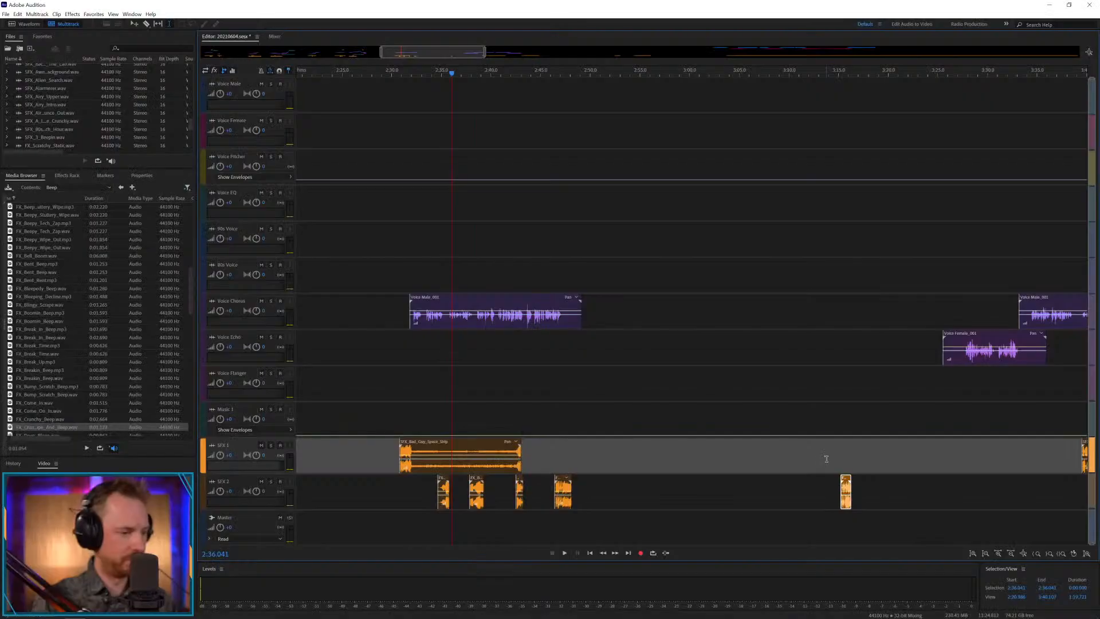
Shift SFX_Bad_Guy_Space_Ship to start at about 2:31.1, just ahead of the voice clip, and play from 2:30.636.
left_click(415, 73)
scroll(414, 73, "up", 3)
scroll(415, 73, "up", 2)
left_click_drag(404, 439, 423, 440)
left_click(324, 413)
key("space")
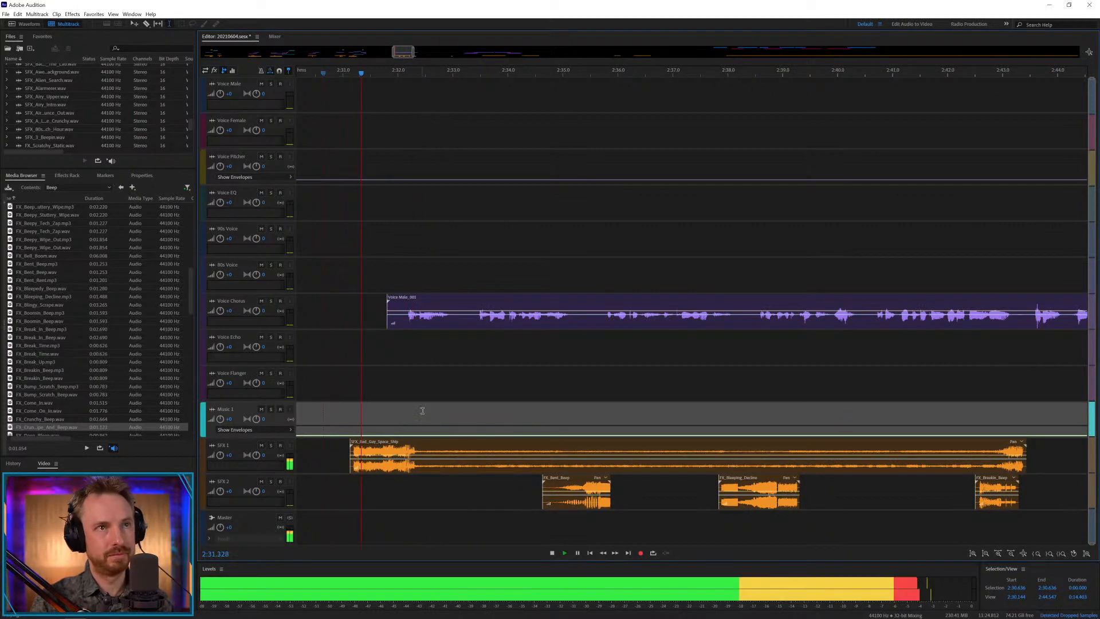
key("space")
Split the male voice clip at about 2:33.0 and move the remainder to Voice Echo, starting at about 2:32.9.
left_click_drag(452, 319, 469, 364)
key("Delete")
left_click(510, 358)
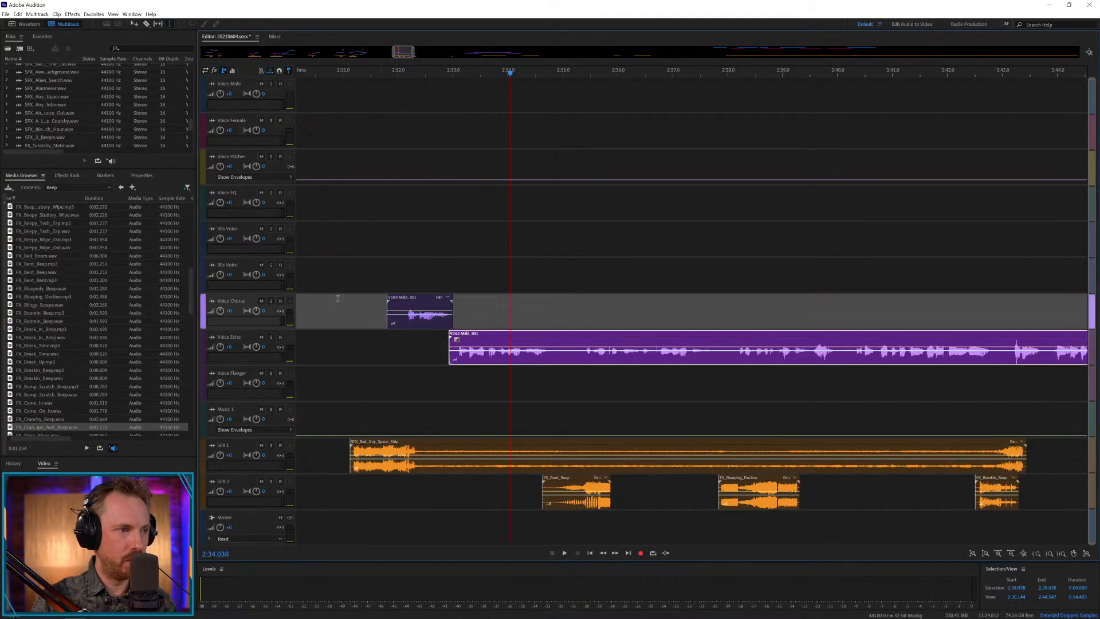
Choose a 110 BPM bed from the Beats music folder of Production Library Vol.6 and place it on Music 1 at about 2:31.8.
left_click(80, 187)
left_click(57, 216)
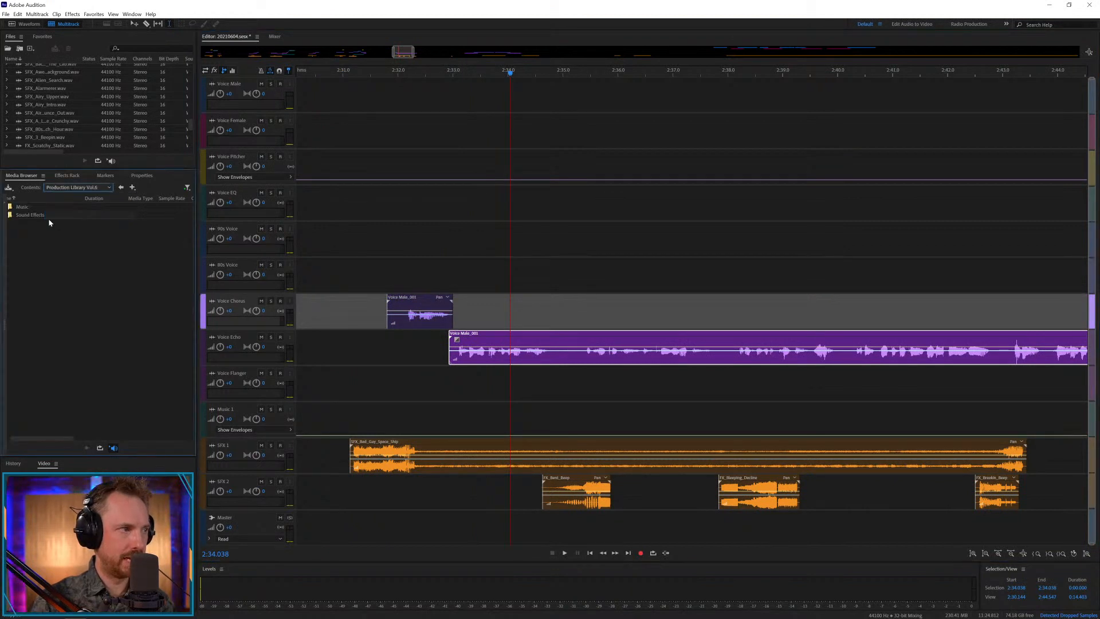
double_click(27, 207)
double_click(32, 207)
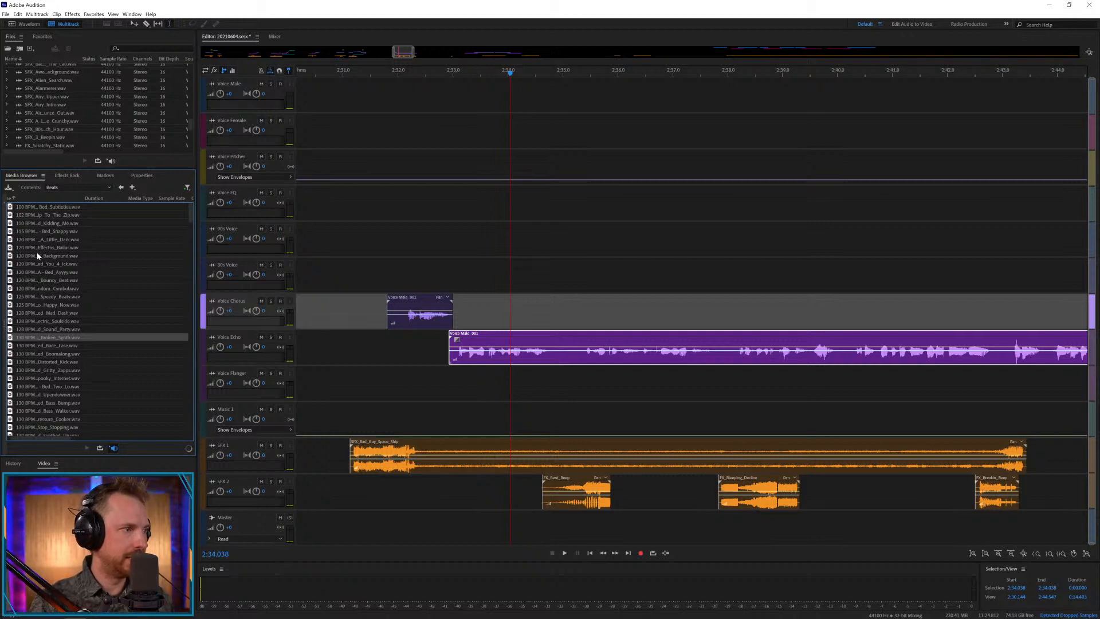
left_click_drag(37, 256, 295, 324)
mouse_move(400, 405)
left_mouse_down()
mouse_move(387, 424)
mouse_move(404, 421)
mouse_move(83, 313)
mouse_move(367, 384)
mouse_move(389, 447)
mouse_move(410, 408)
left_mouse_up()
left_click(63, 280)
Play from about 2:30.9, move FX_Bent_Beep on SFX 2 to start at about 2:34.4, and replay the section from 2:30.832.
left_click(336, 385)
key("space")
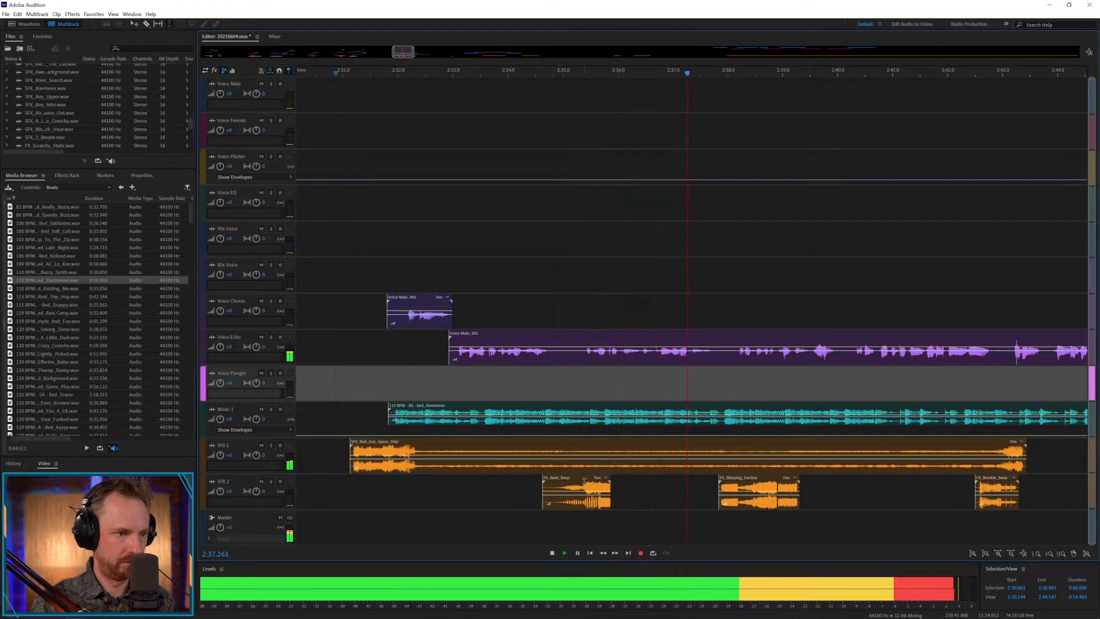
key("space")
left_click_drag(588, 486, 577, 486)
left_click(334, 393)
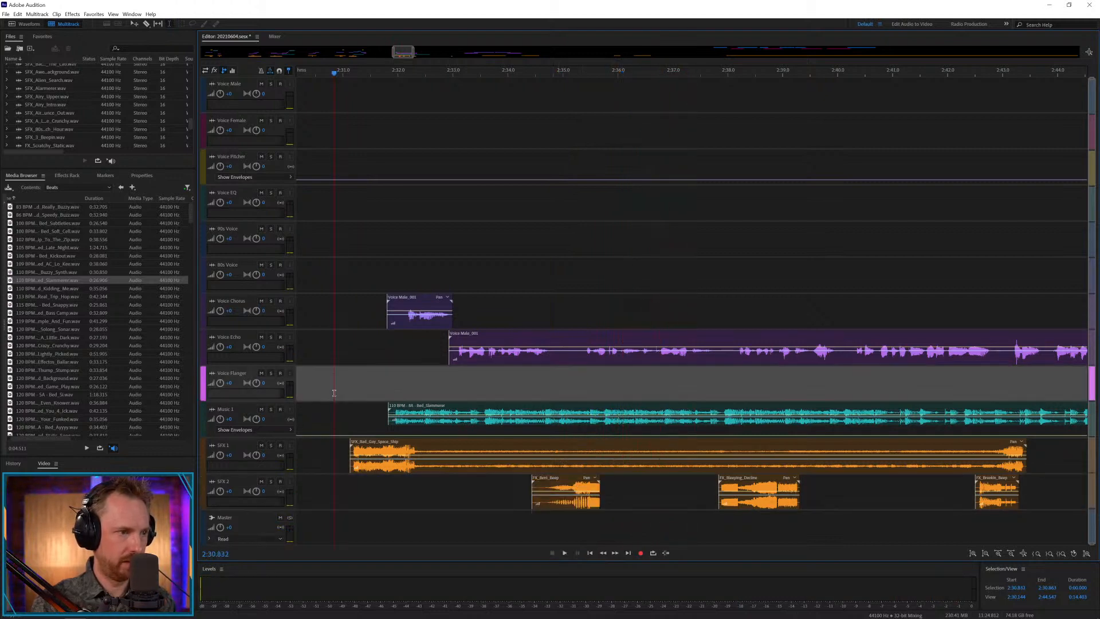
key("space")
scroll(494, 331, "down", 5)
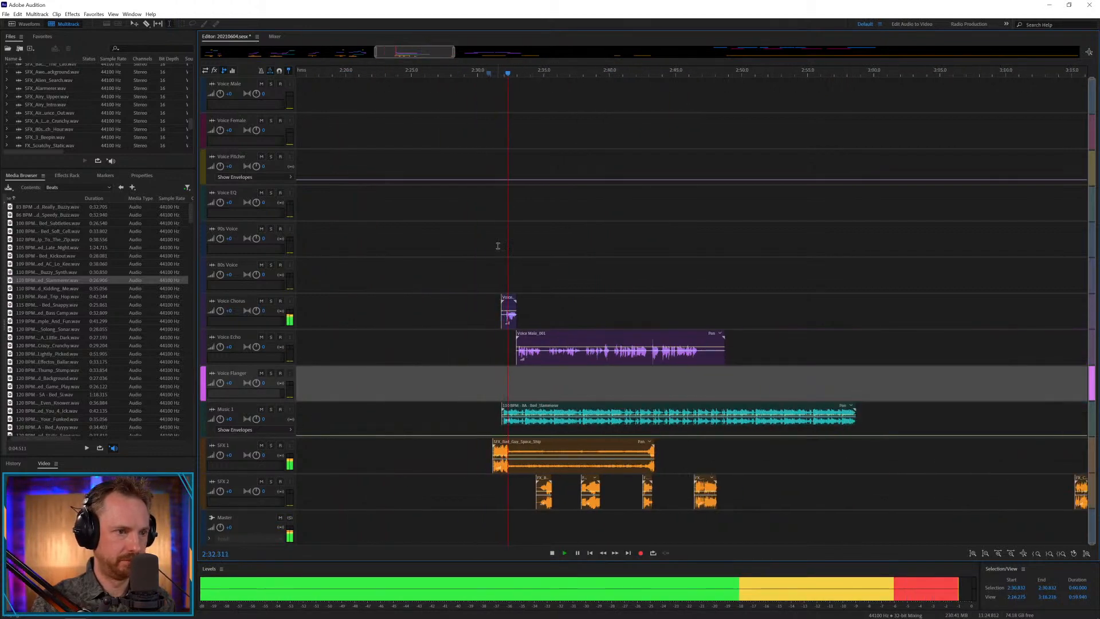
Raise the clip gain of the Voice Chorus clip and the Voice Echo clip, and play from 2:32.187.
key("space")
left_click(508, 324)
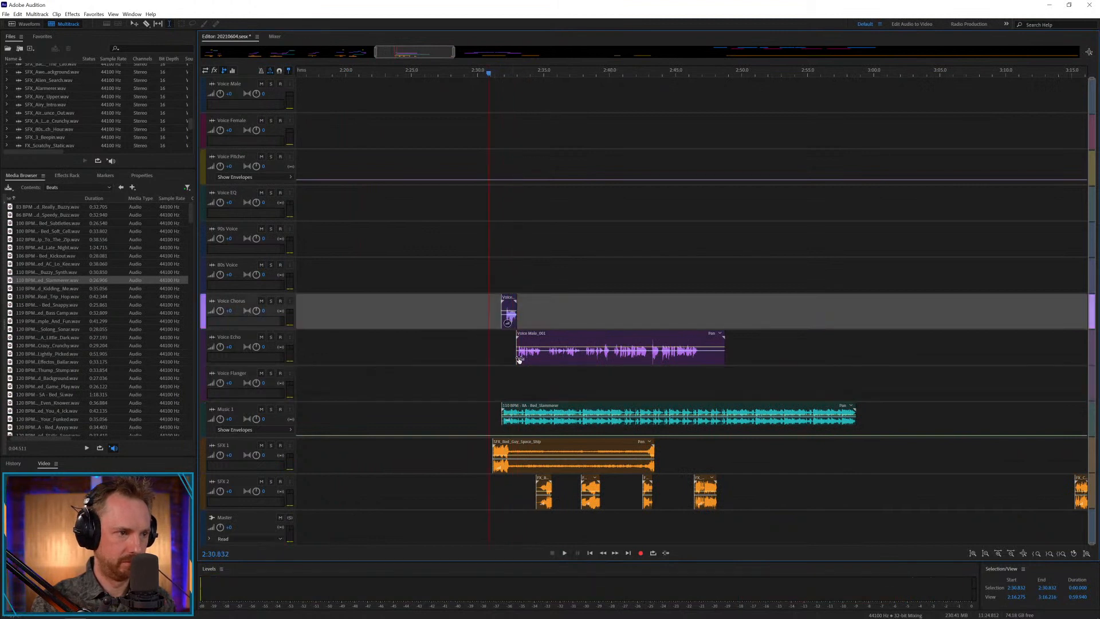
left_click(519, 358)
key("space")
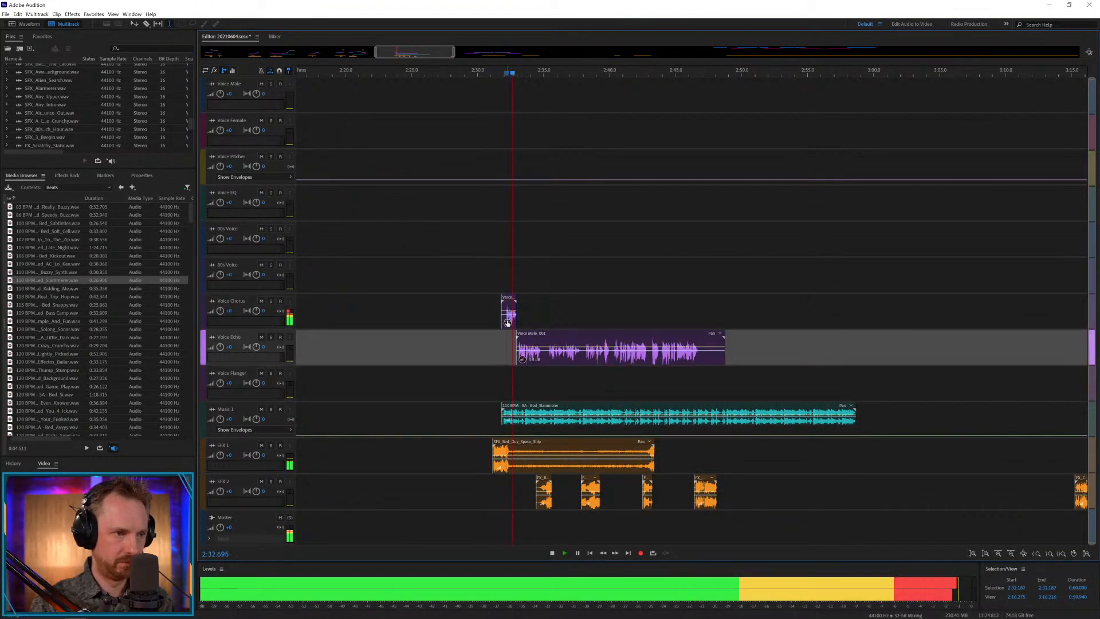
scroll(524, 217, "up", 3)
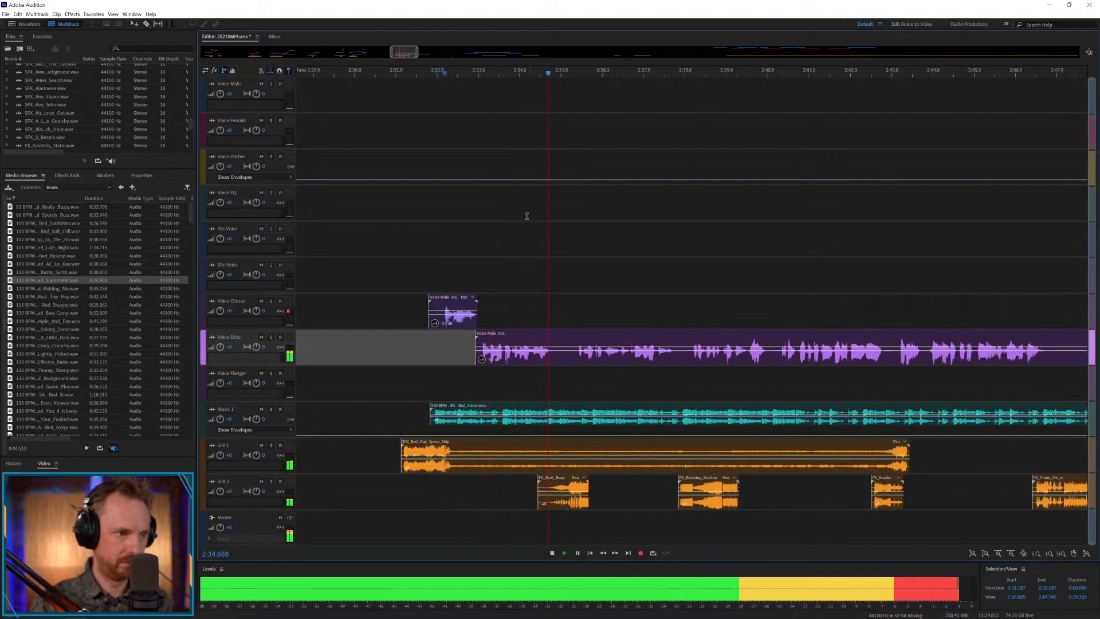
key("space")
Copy the Voice Echo phrase from 2:34.066 to about 2:35.0 and paste it on Voice Pitcher at 2:34.399 and 2:34.856.
left_click(512, 360)
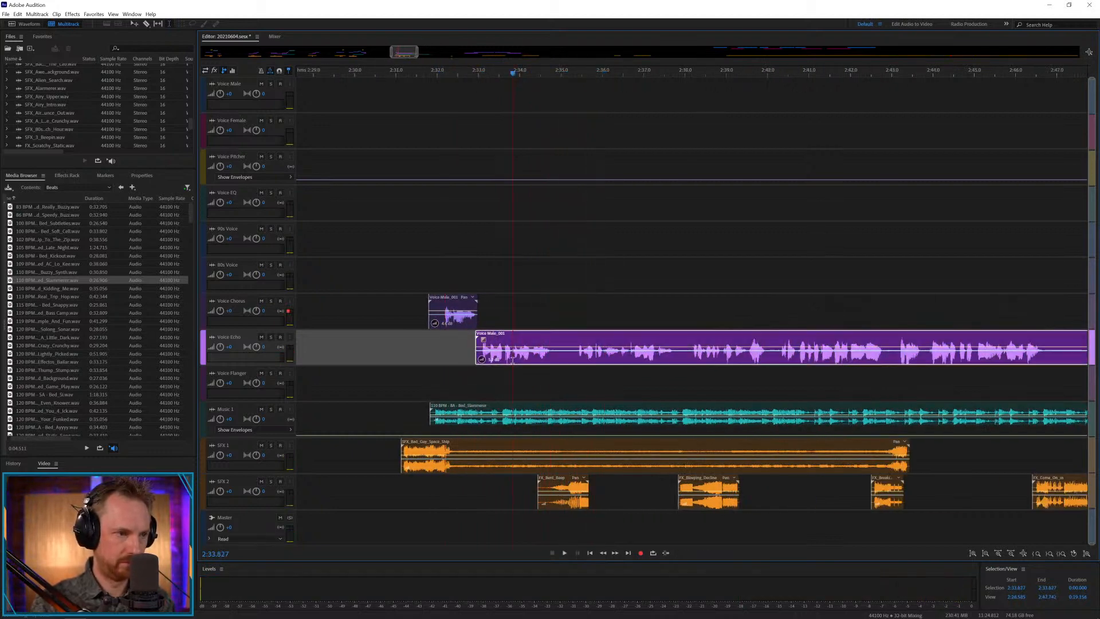
key("space")
key("space")
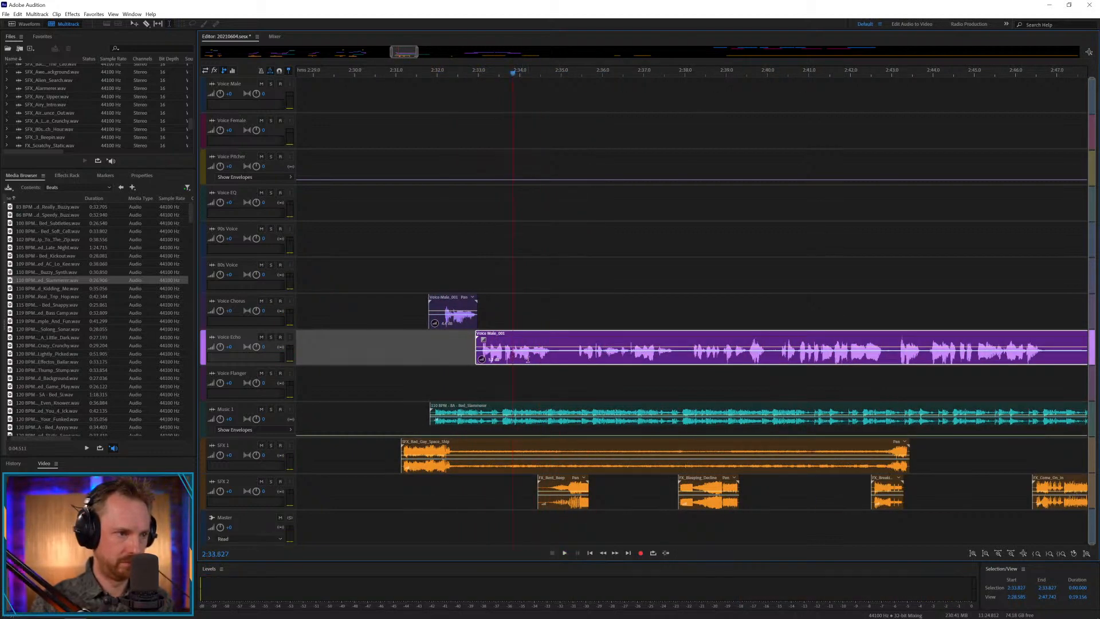
left_click_drag(523, 360, 563, 359)
key("space")
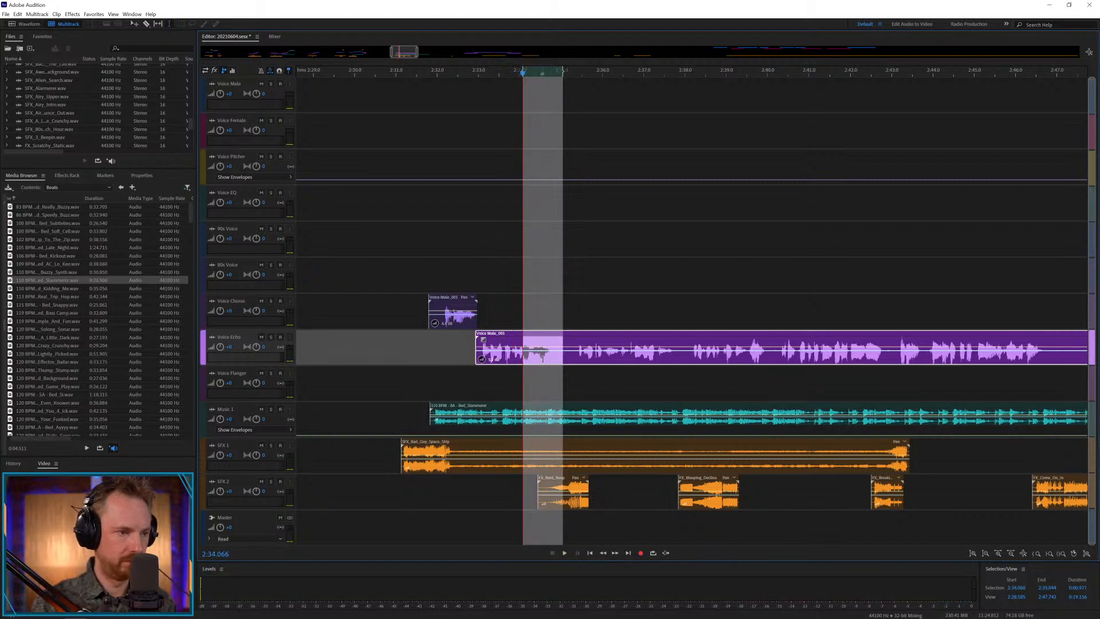
left_click(533, 168)
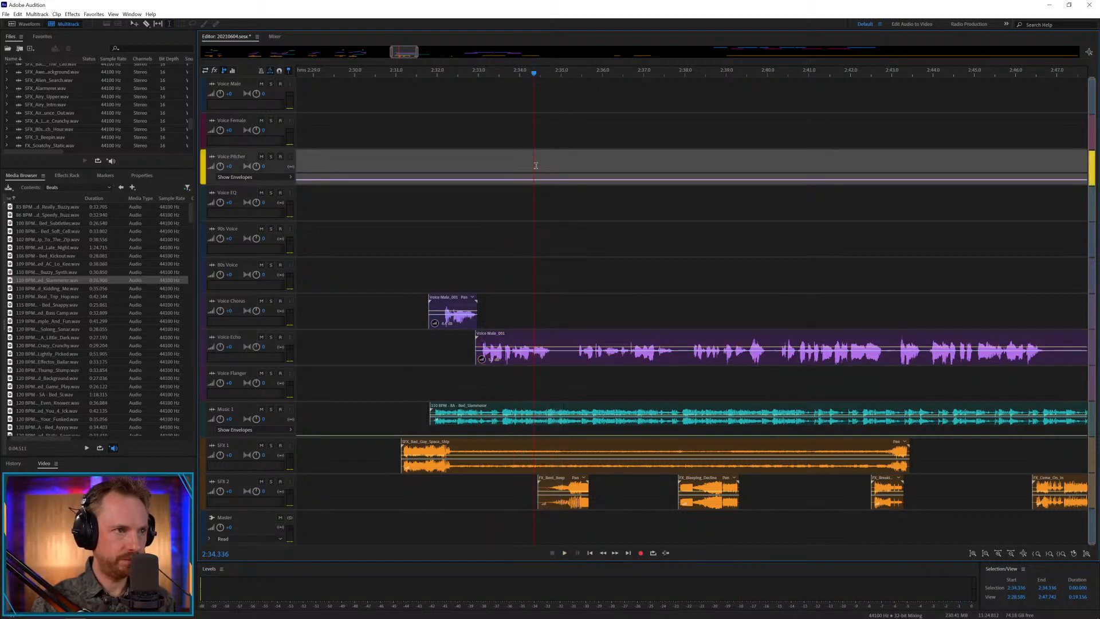
key("ctrl+v")
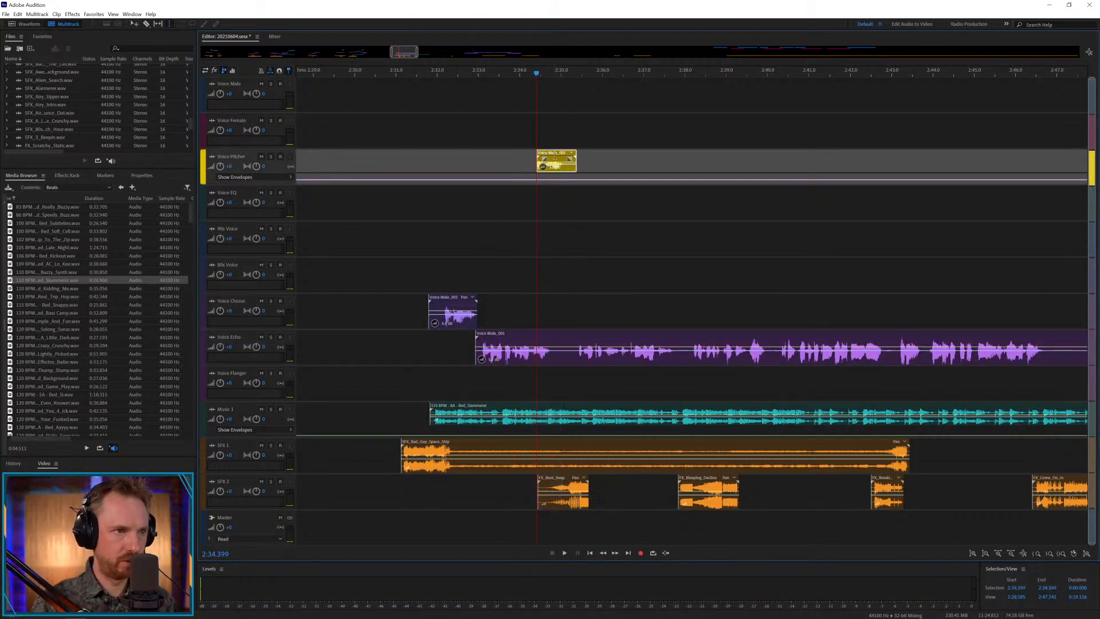
left_click(554, 158)
key("ctrl+v")
Add Voice Pitcher envelope keyframes that rise at the two overlapping copies' start and dip near their end, and play from about 2:33.6.
left_click(527, 179)
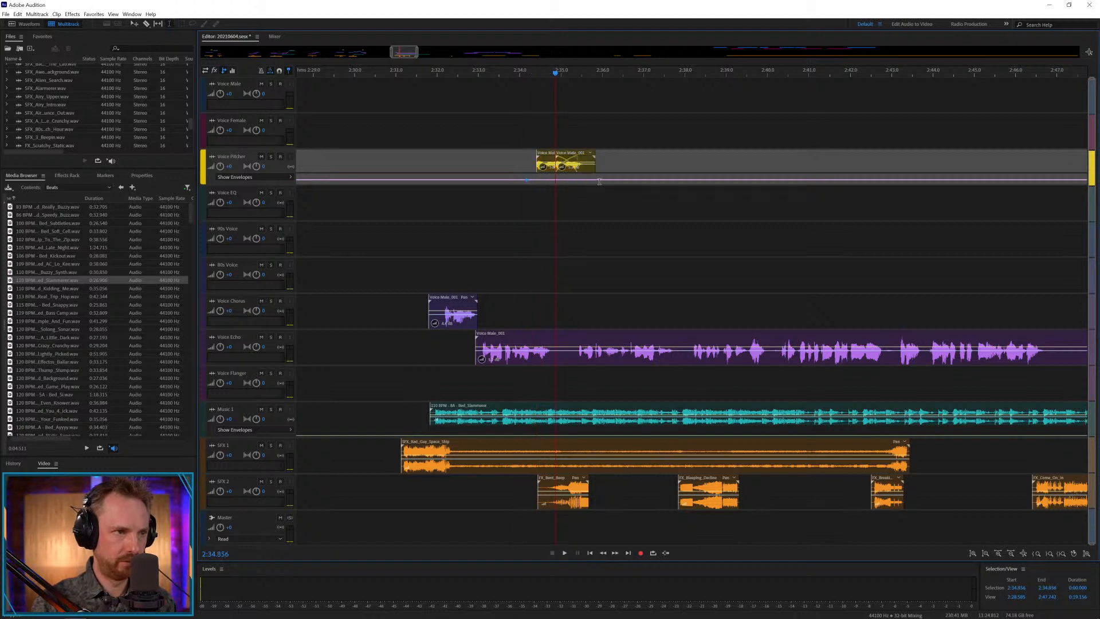
left_click(573, 166)
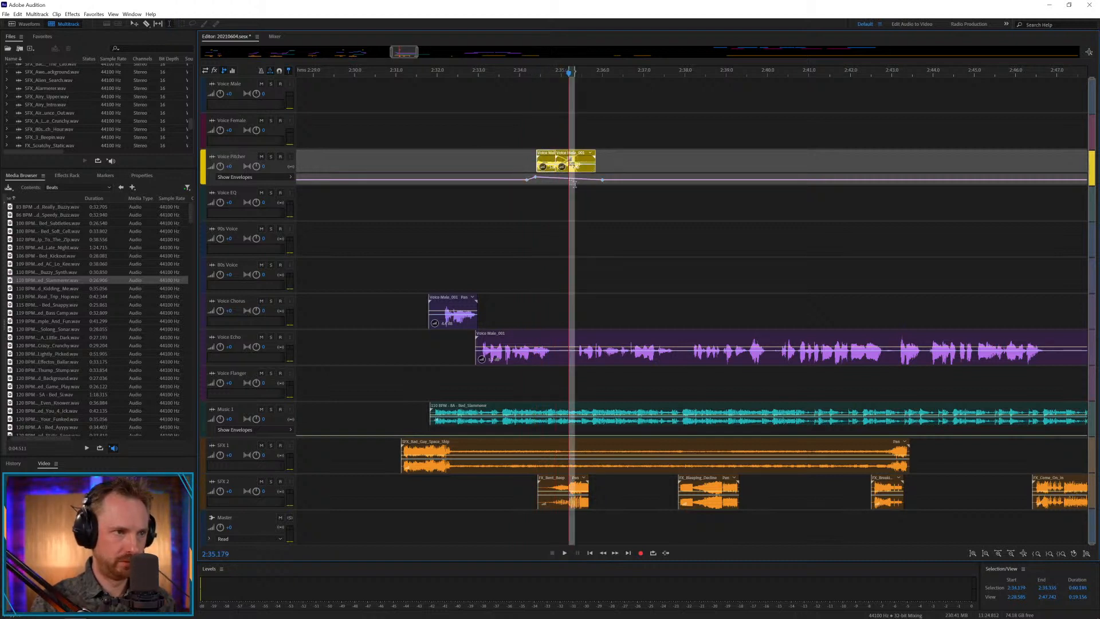
left_click_drag(579, 179, 579, 183)
left_click(504, 200)
key("space")
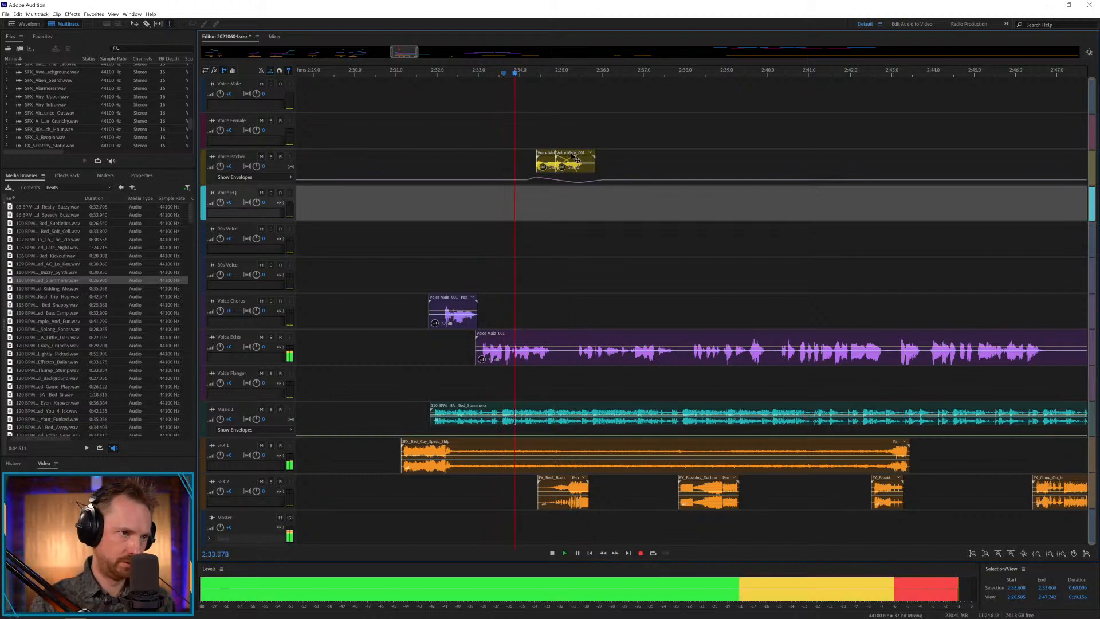
scroll(572, 70, "up", 3)
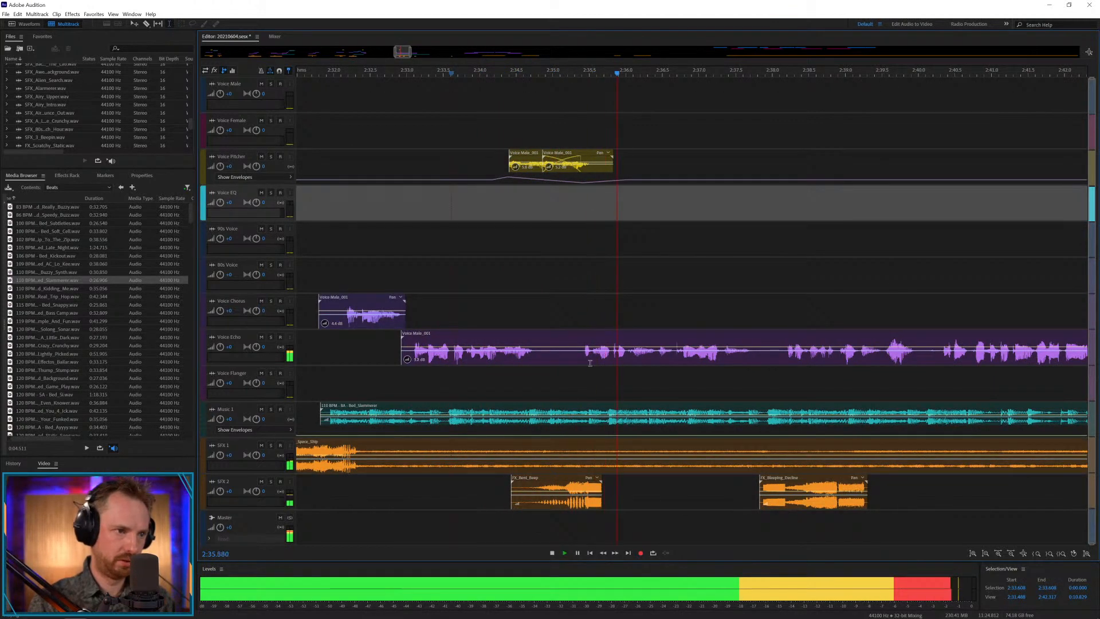
Cut the pause from the Voice Echo clip at about 2:34.9 and start the remaining voice at about 2:35.7.
key("space")
left_click_drag(546, 354, 635, 372)
key("Delete")
Adjust the music bed's clip volume with keyframes at about 2:35.7 and play from about 2:35.3.
left_click(569, 319)
left_click(584, 417)
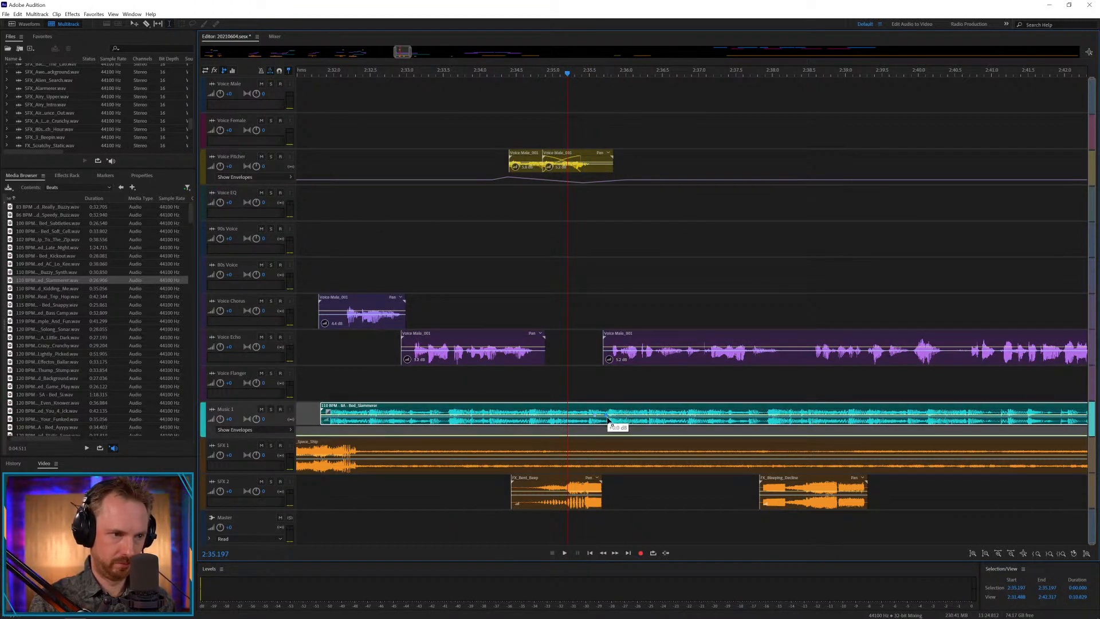
left_click(576, 313)
key("space")
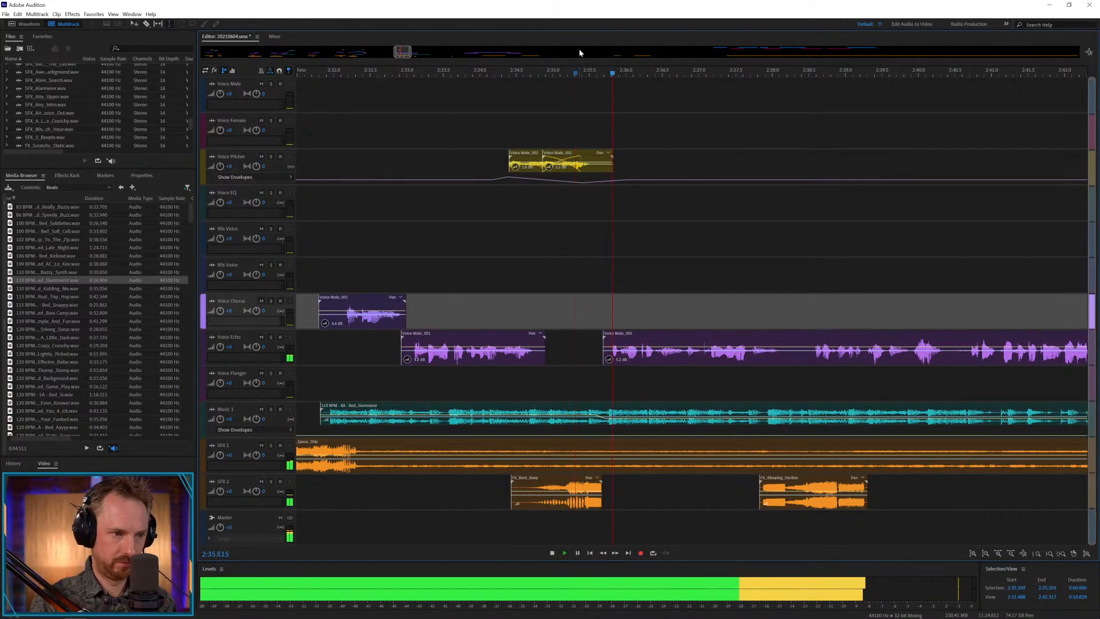
scroll(593, 71, "down", 1)
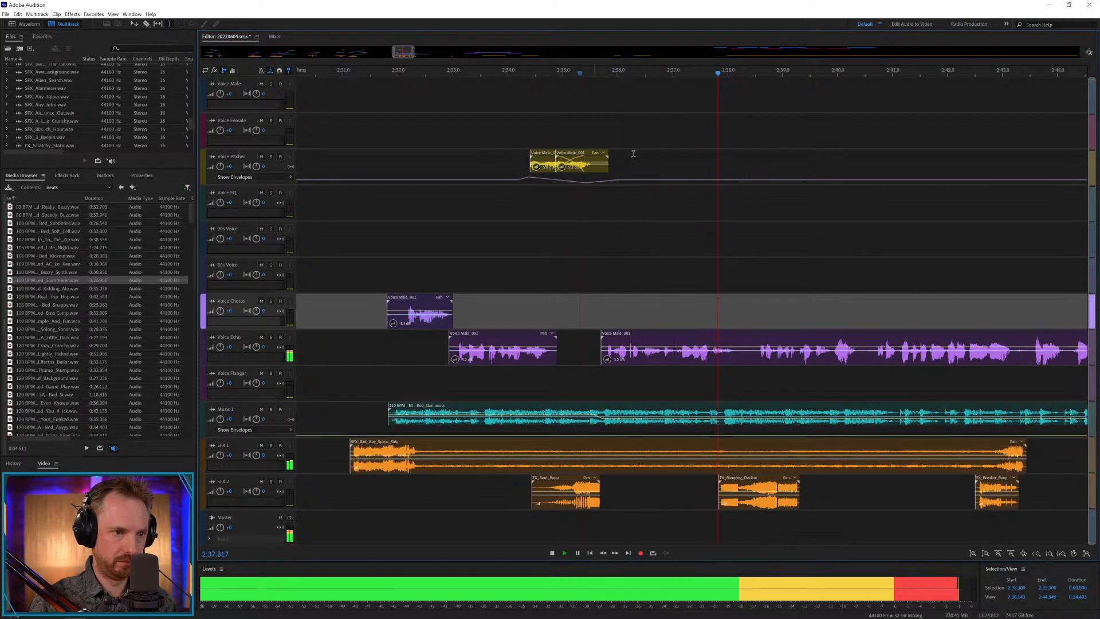
Split the Voice Echo clip at about 2:38.2, move the remainder to Voice Chorus, and cut its pause from about 2:40.1 to 2:40.3.
left_click_drag(740, 359, 753, 322)
key("Delete")
left_click(766, 385)
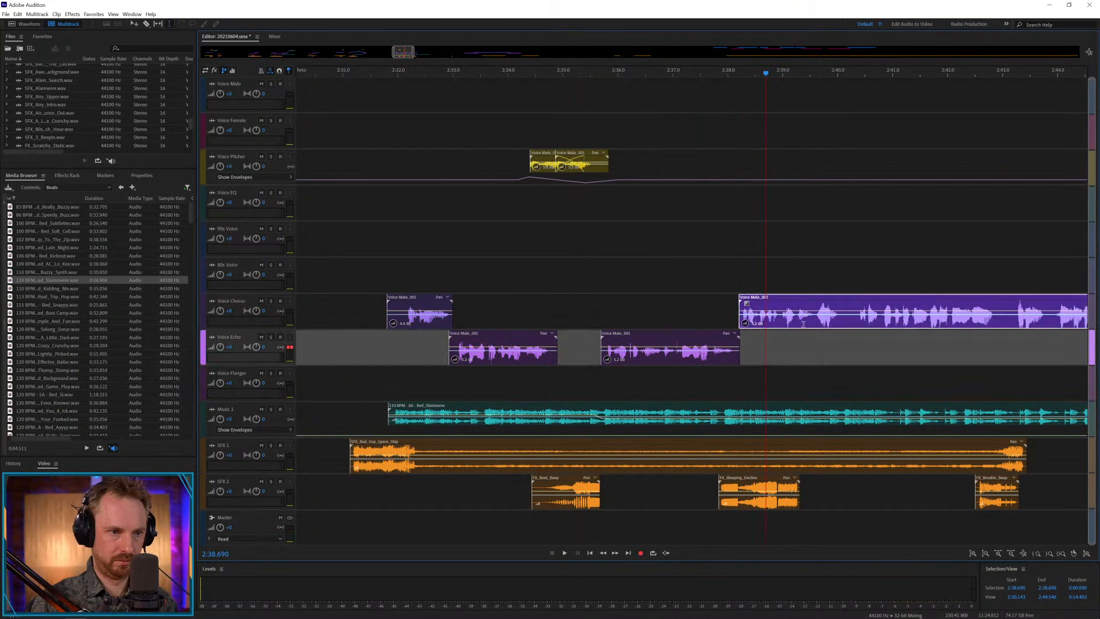
left_click_drag(843, 323, 852, 323)
key("Delete")
left_click(772, 287)
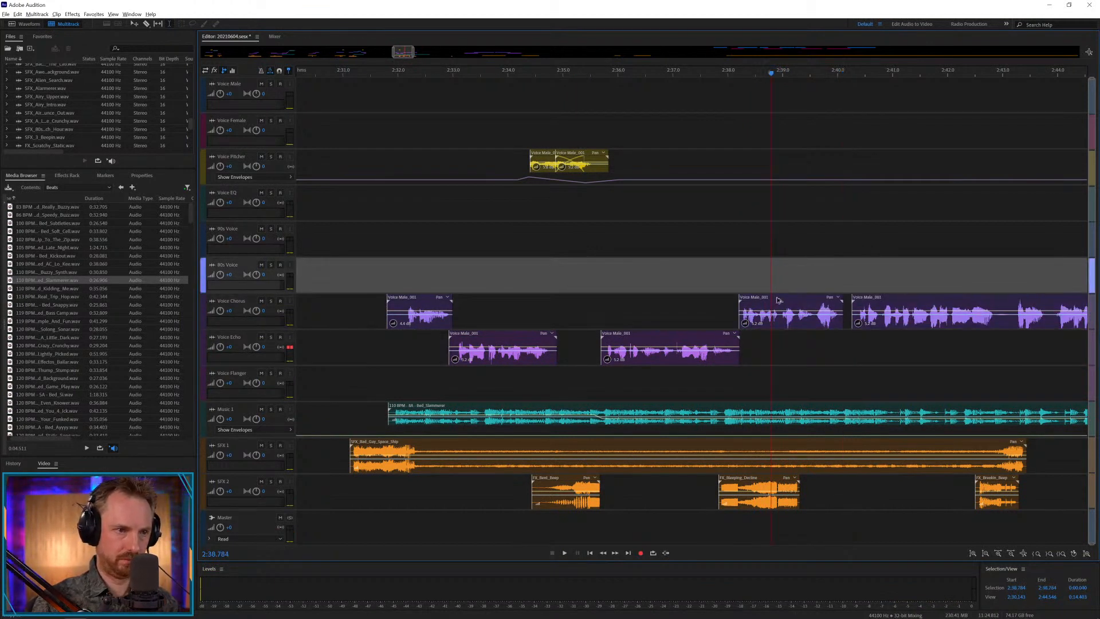
Copy the Voice Chorus clip at 2:38.2 to Voice Pitcher, shape the pitch envelope beneath it, and play from about 2:38.0.
left_click_drag(779, 301, 779, 156)
left_click(732, 181)
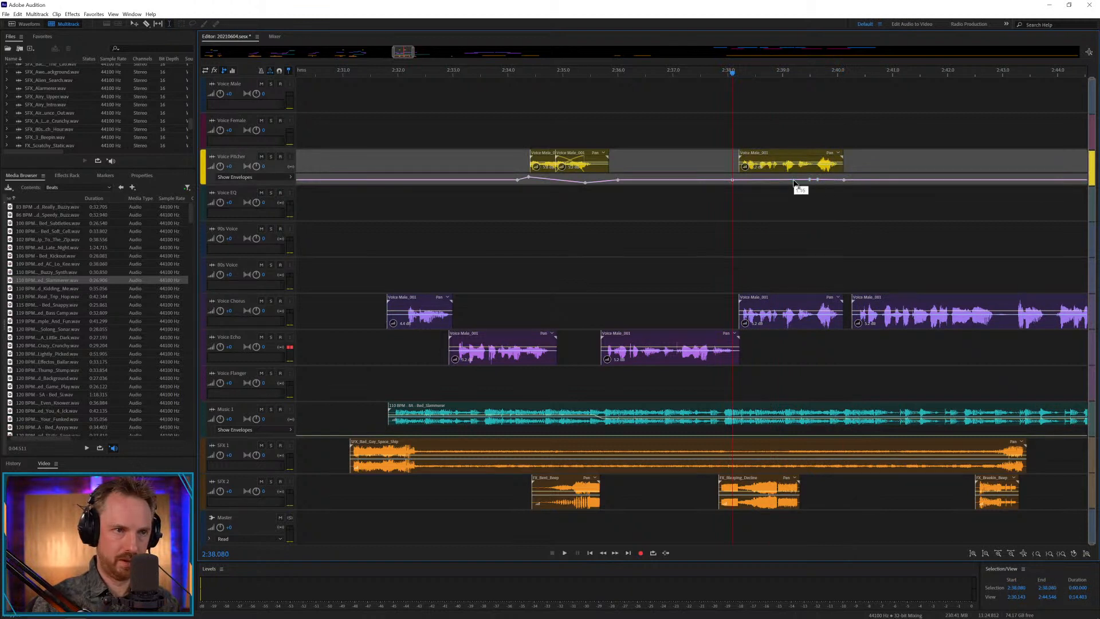
left_click_drag(778, 166, 765, 180)
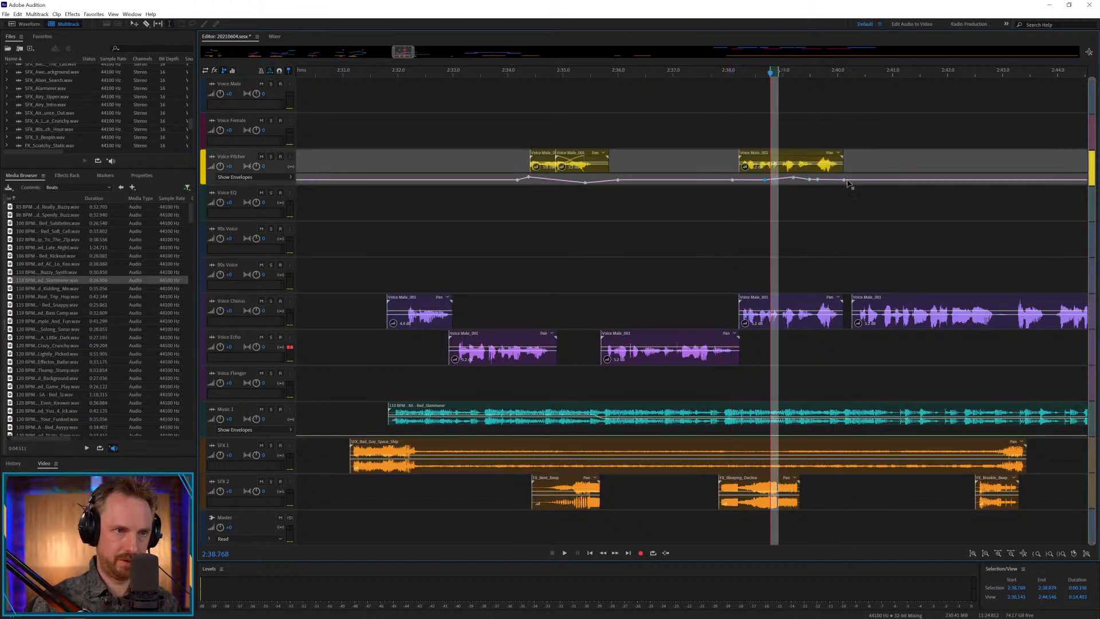
left_click(729, 212)
key("space")
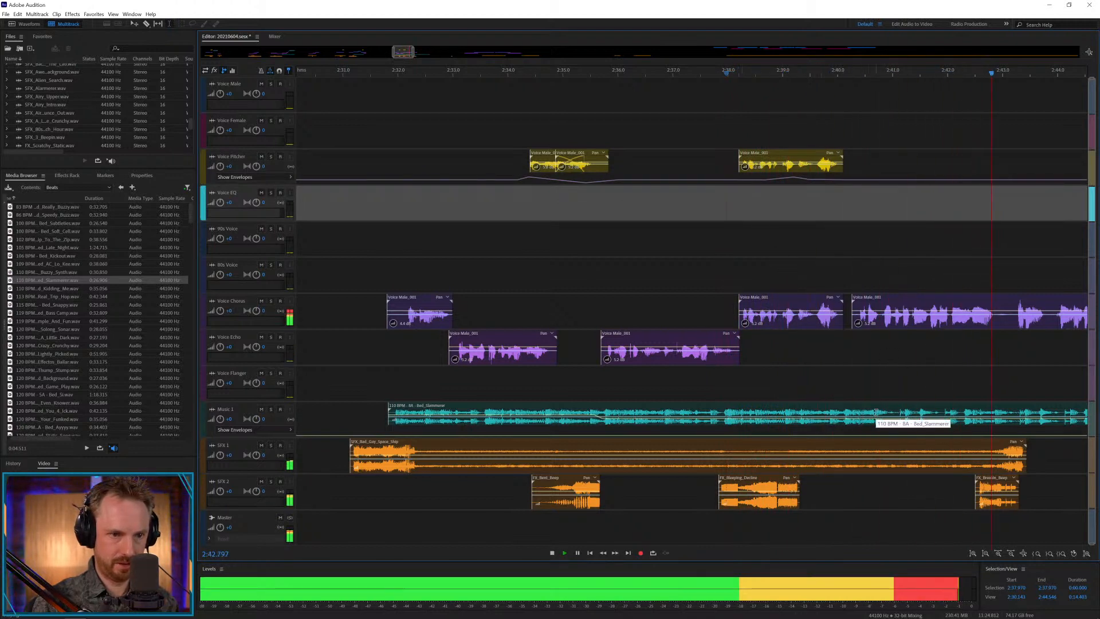
key("space")
left_click_drag(877, 412, 944, 408)
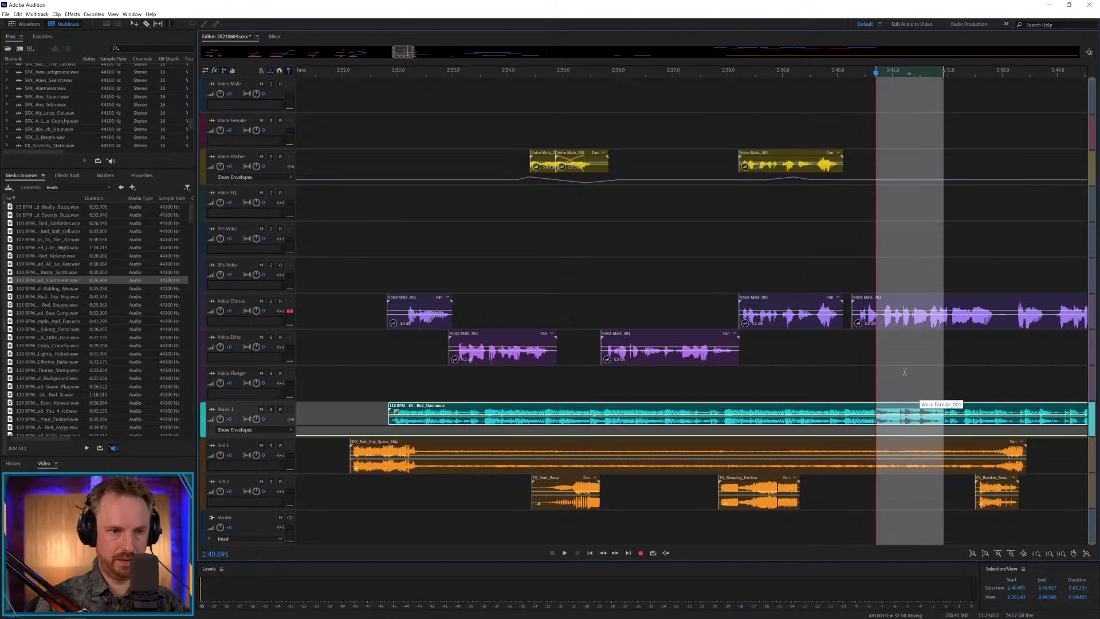
left_click(905, 379)
key("ctrl+z")
key("ctrl+z")
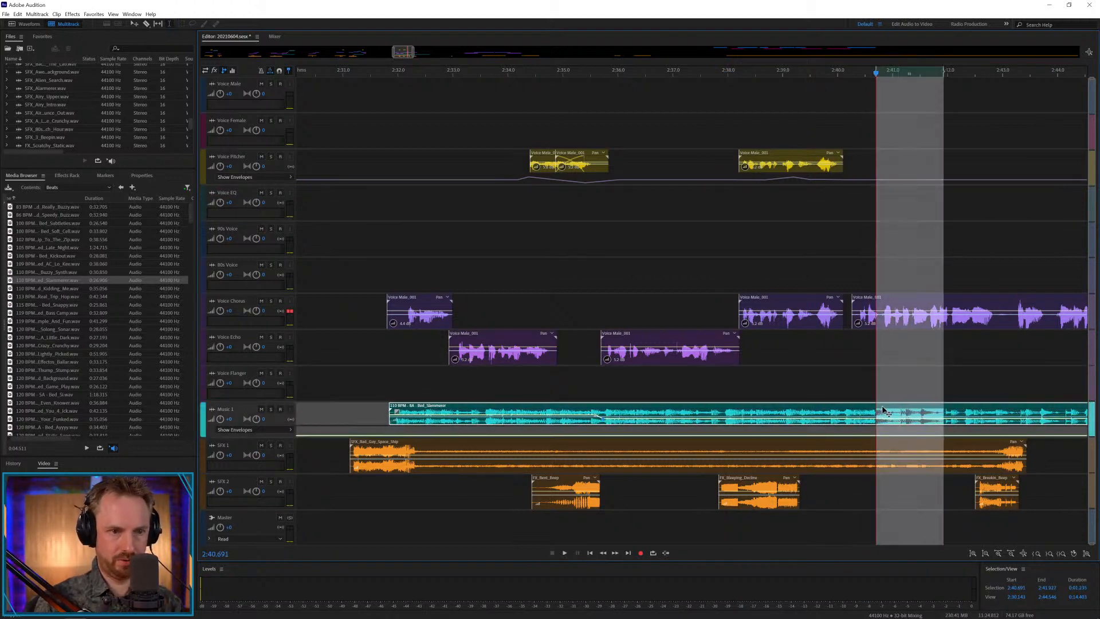
Cut the Music 1 bed at 2:40.691 and delete everything after that point.
left_click(884, 414)
left_click_drag(877, 413, 923, 411)
key("Delete")
left_click(910, 386)
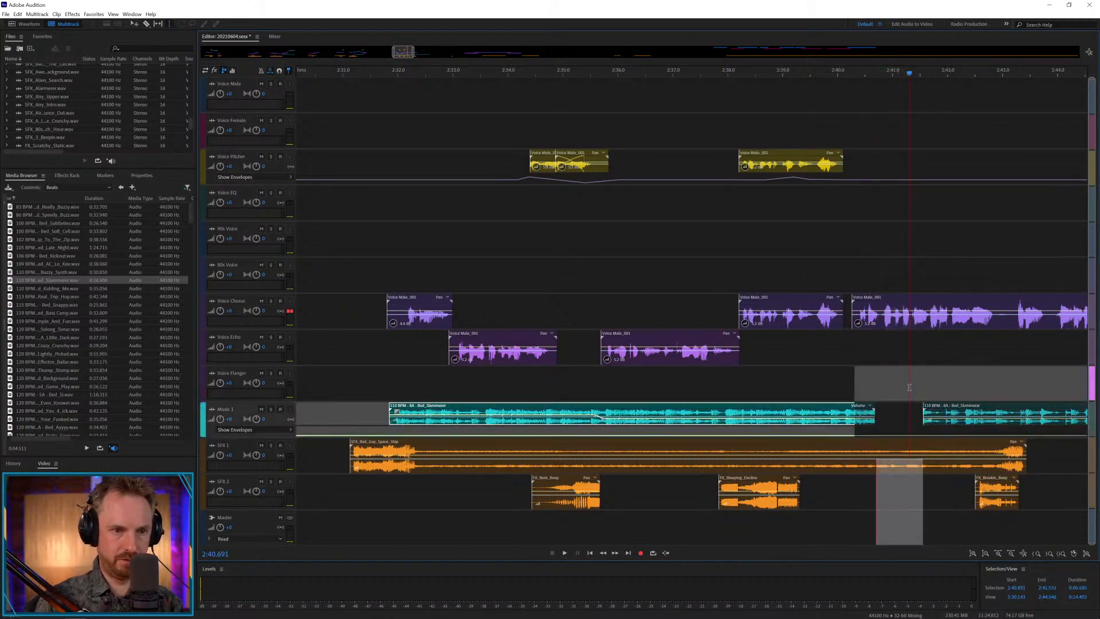
left_click(940, 406)
key("Delete")
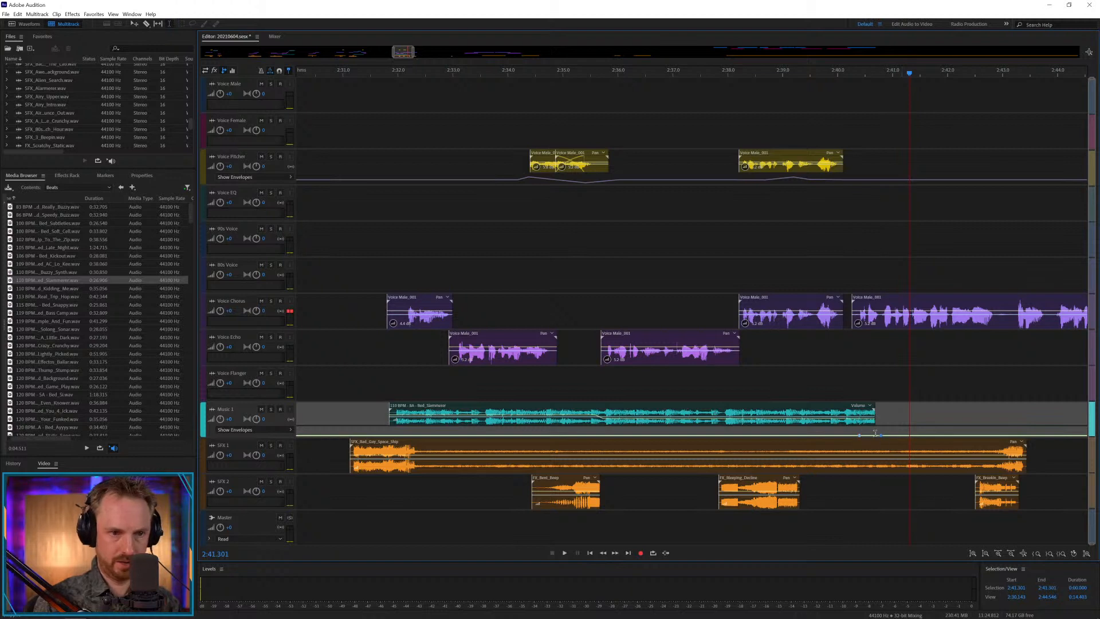
Add a short rise to the Music 1 track envelope at the bed's end and play from 2:39.894.
left_click(833, 378)
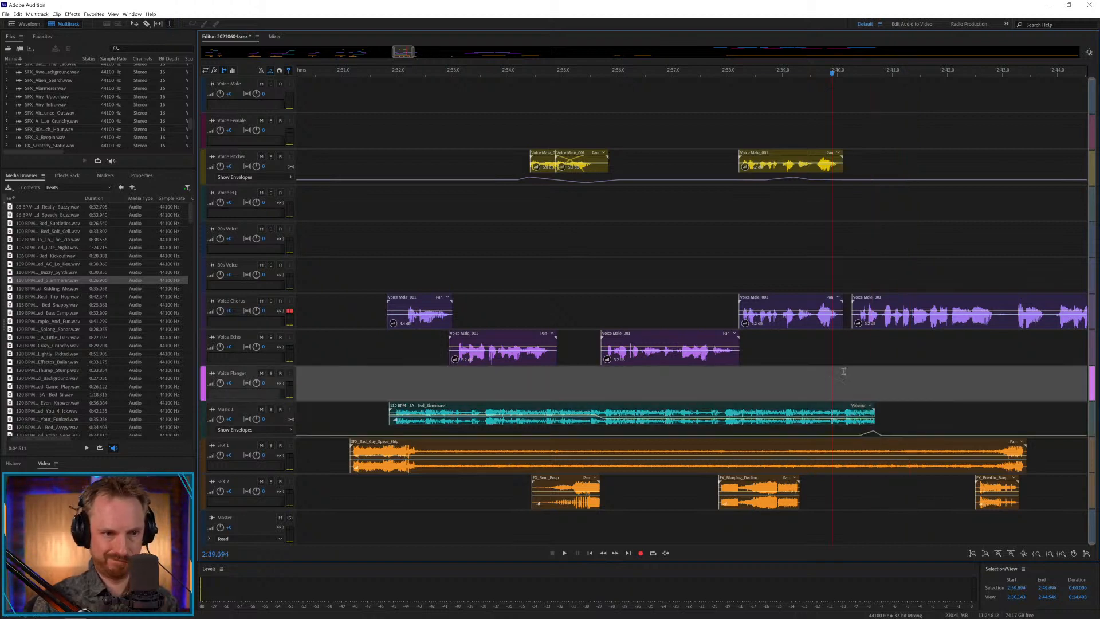
key("space")
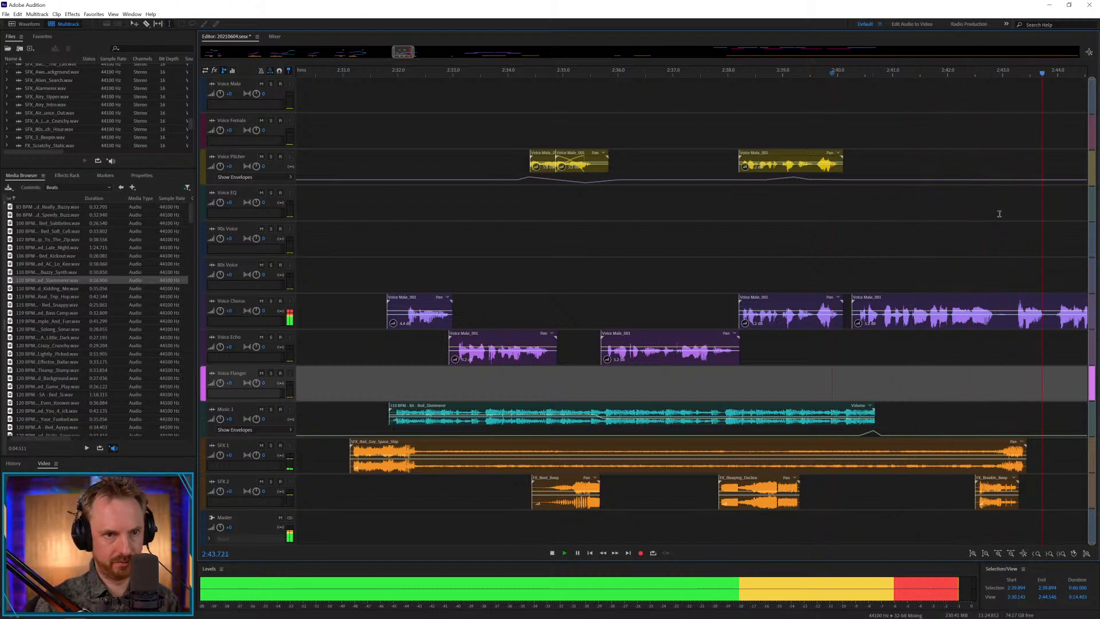
key("space")
Cut the pause at about 2:42.9 in the Voice Chorus clip, start the remainder at about 2:43.2, and play from 2:42.255.
left_click(1006, 319)
key("Delete")
left_click_drag(1010, 321, 995, 325)
left_click(985, 340)
left_click(1012, 321)
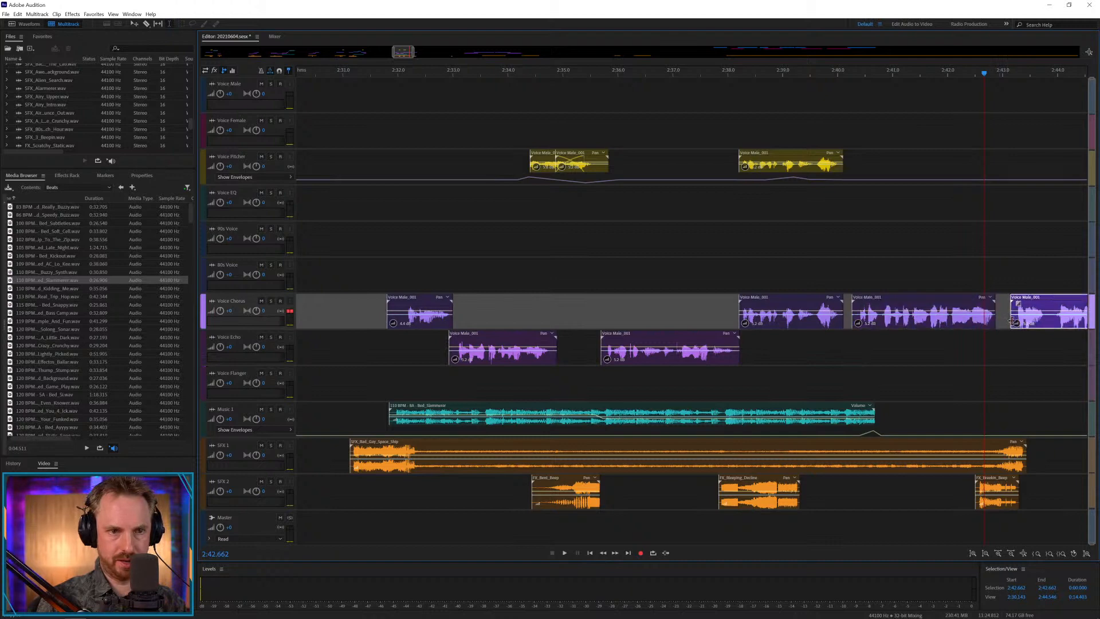
left_click(964, 345)
key("space")
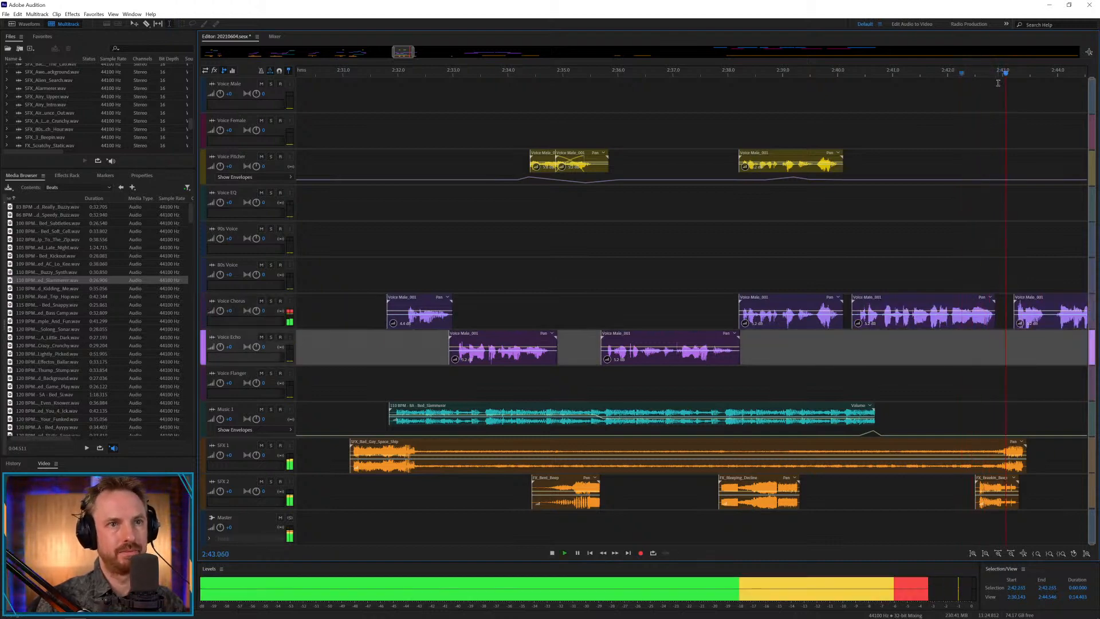
Move the last effect clip from SFX 2 to SFX 1 at about 2:59 and trim the Voice Chorus clip's silent tail after 2:46.851.
scroll(993, 69, "down", 4)
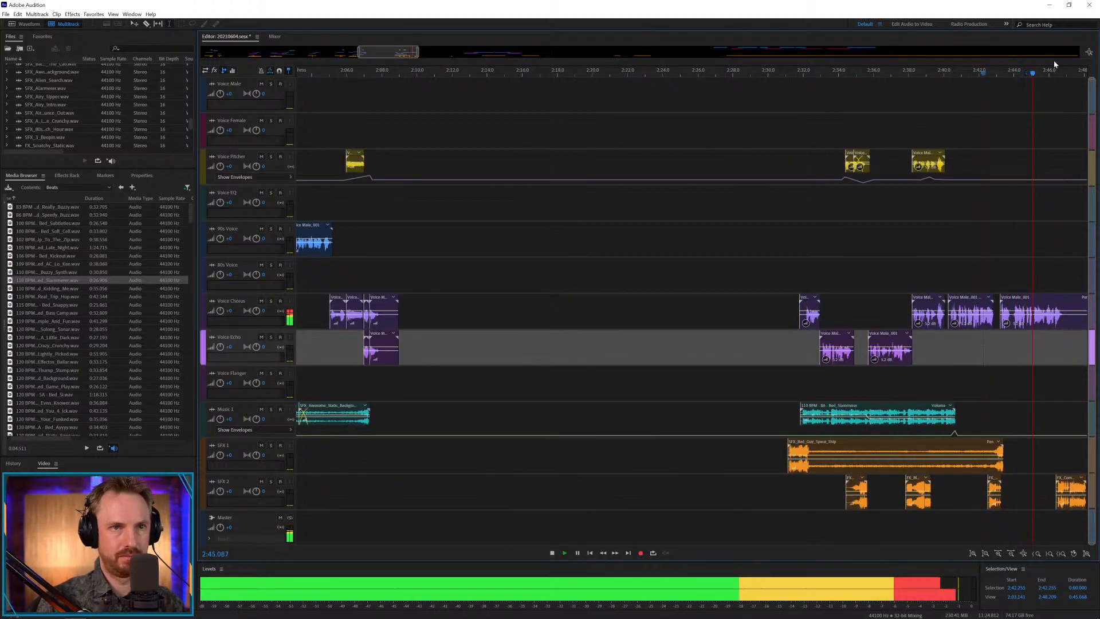
left_click_drag(389, 53, 418, 53)
key("space")
left_click(783, 487)
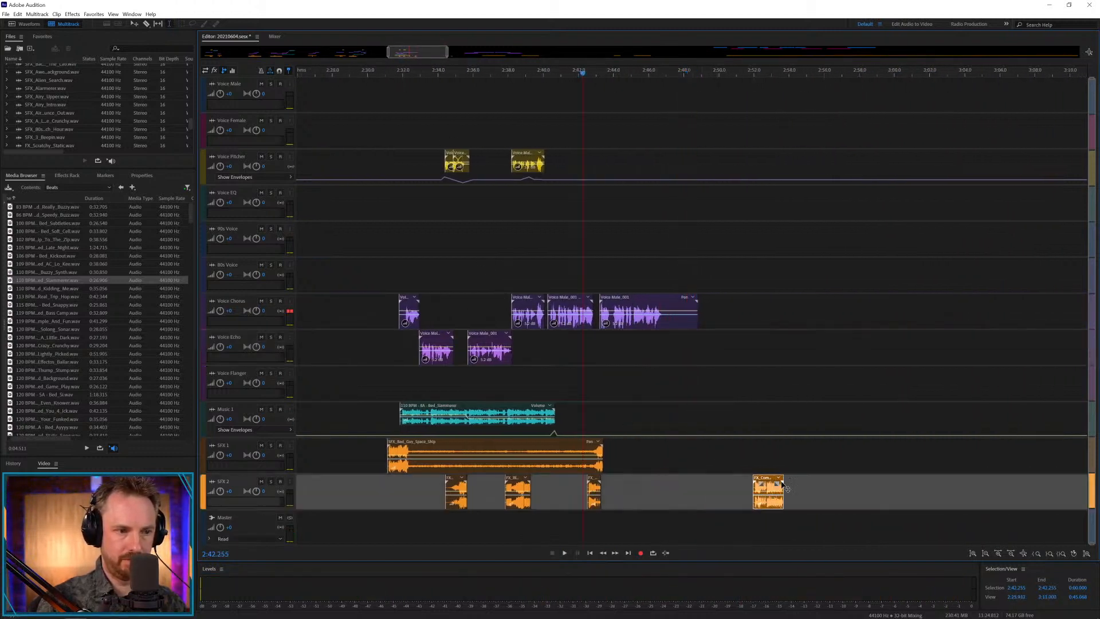
left_click_drag(783, 487, 906, 451)
left_click_drag(667, 315, 773, 317)
key("Delete")
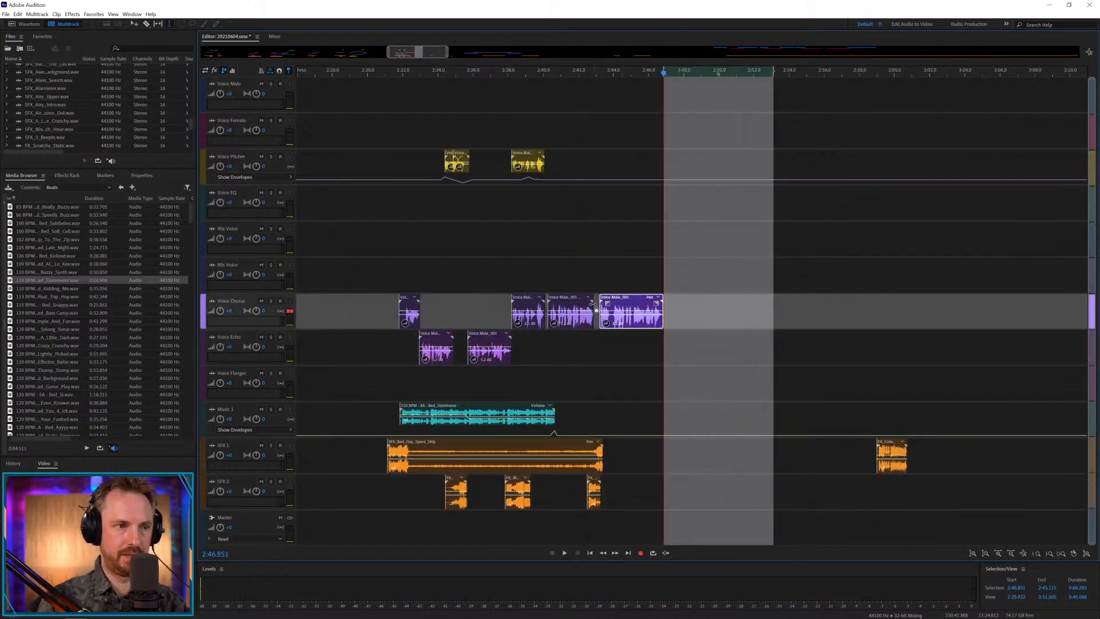
left_click(636, 248)
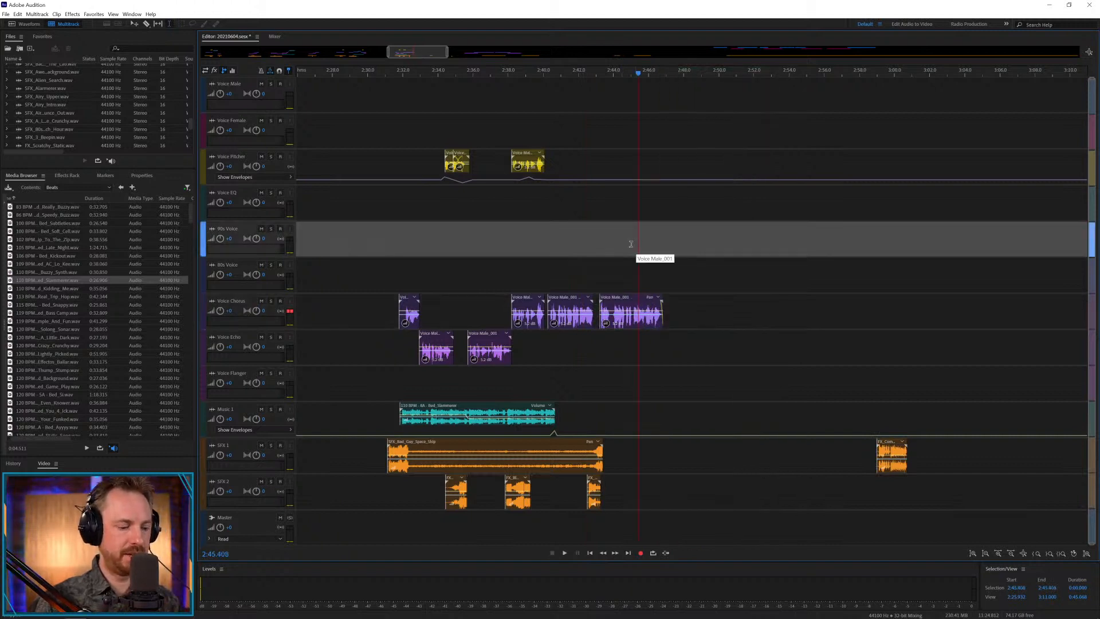
Shift the unused male and female voice clips to begin at about 7:50, and move the first three to Voice Chorus and Voice Echo at about 4:50.
key("backslash")
left_click_drag(745, 95, 943, 152)
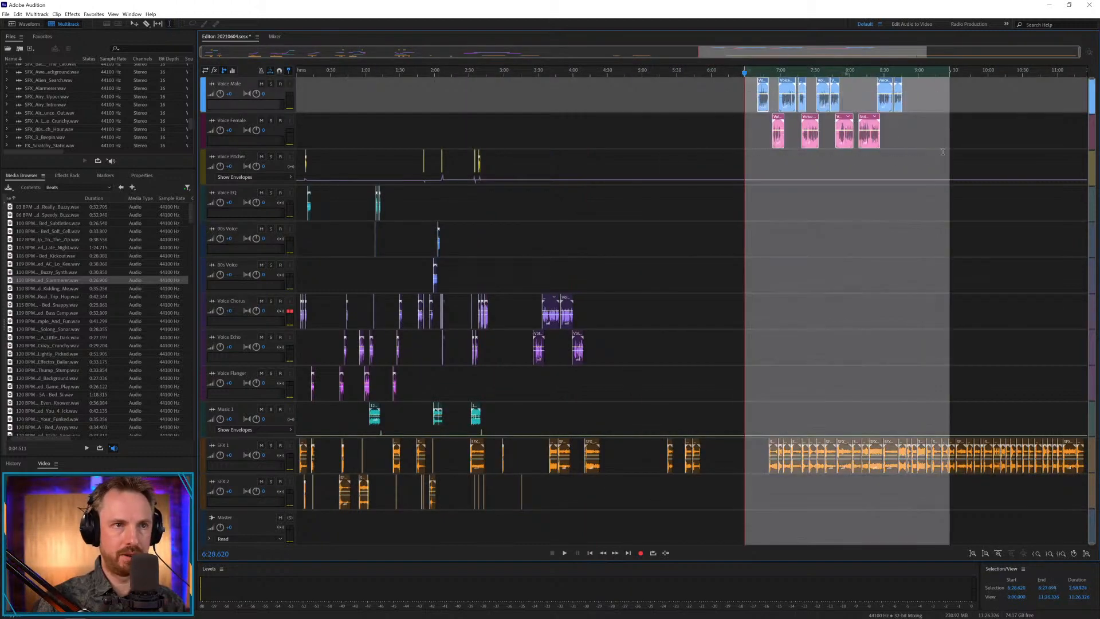
left_click_drag(885, 84, 967, 93)
left_click(840, 123)
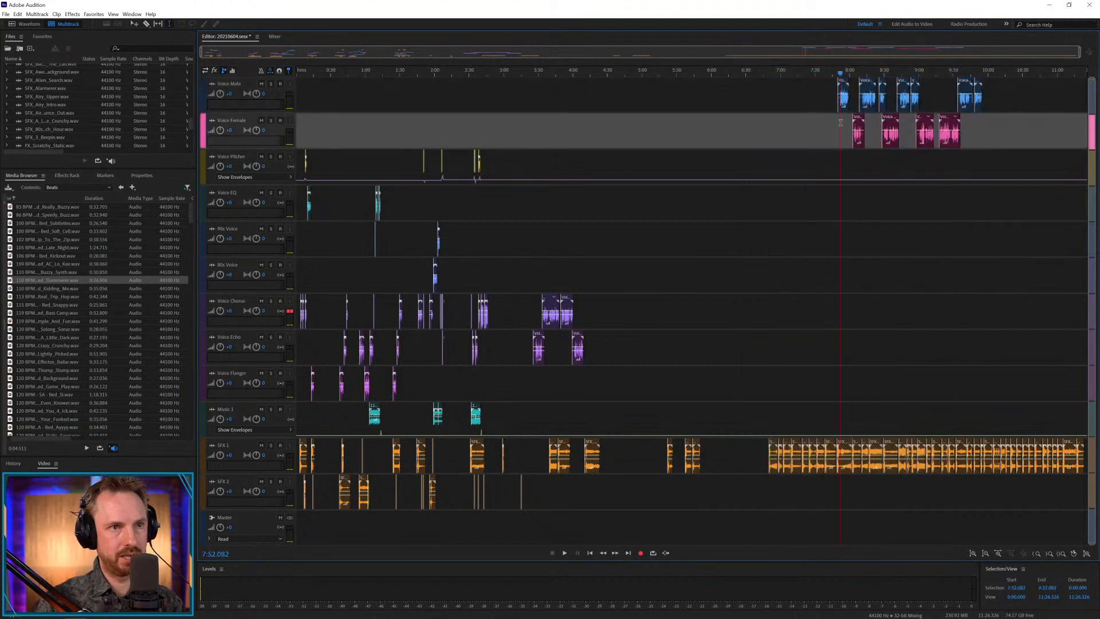
left_click_drag(870, 123, 640, 326)
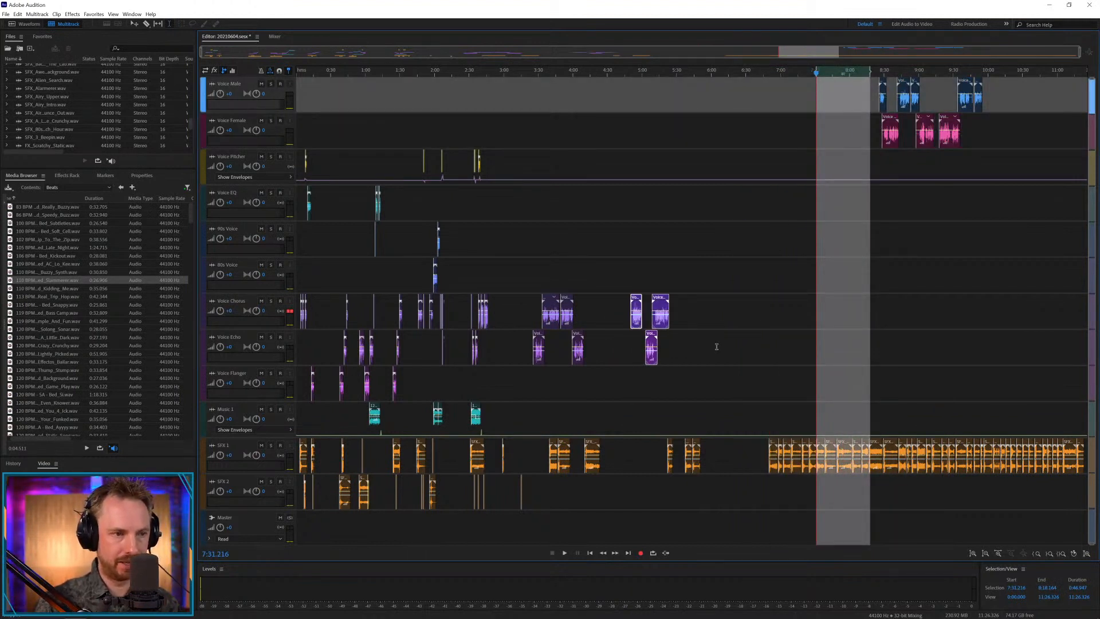
Shift the second and third voice clips to begin at about 5:41, and move the first spare SFX 1 effect to about 4:46.
left_click_drag(716, 346, 707, 299)
left_click(655, 302)
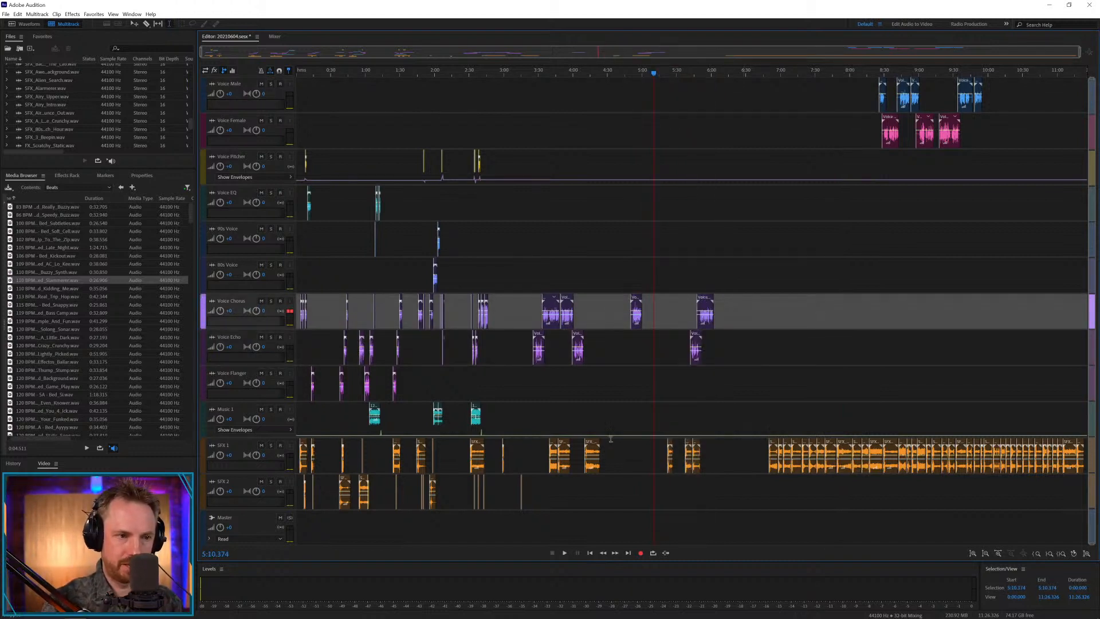
left_click_drag(775, 446, 633, 457)
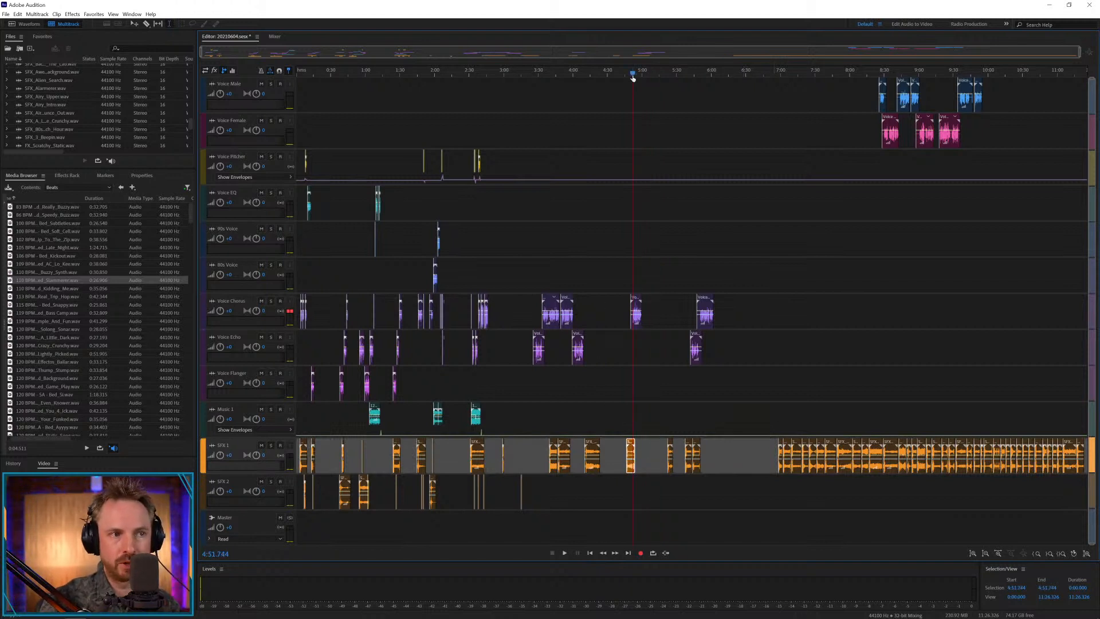
Move the Voice Chorus clip near 4:50 to about 4:45, play it, and trim its start up to about 4:46.6.
scroll(633, 77, "up", 3)
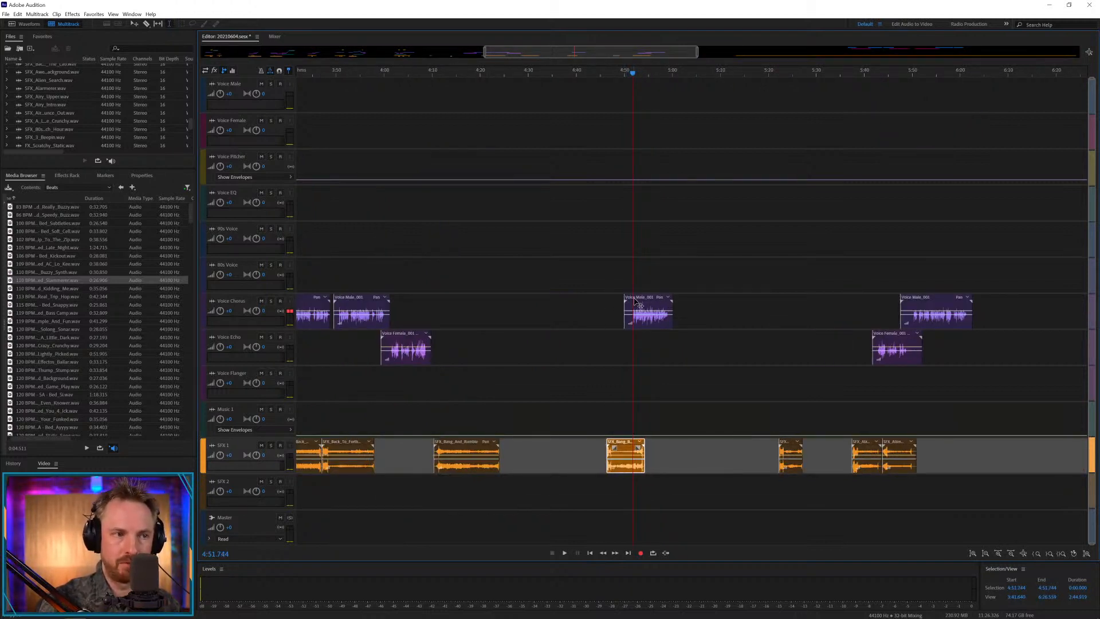
left_click_drag(635, 302, 610, 303)
left_click(604, 350)
key("space")
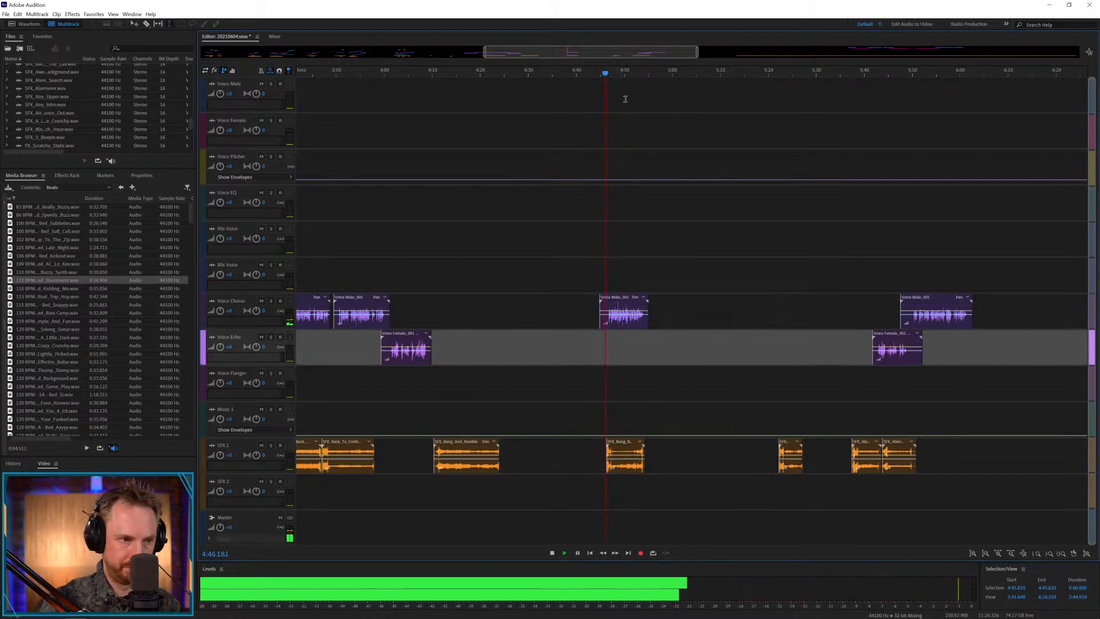
scroll(619, 74, "up", 2)
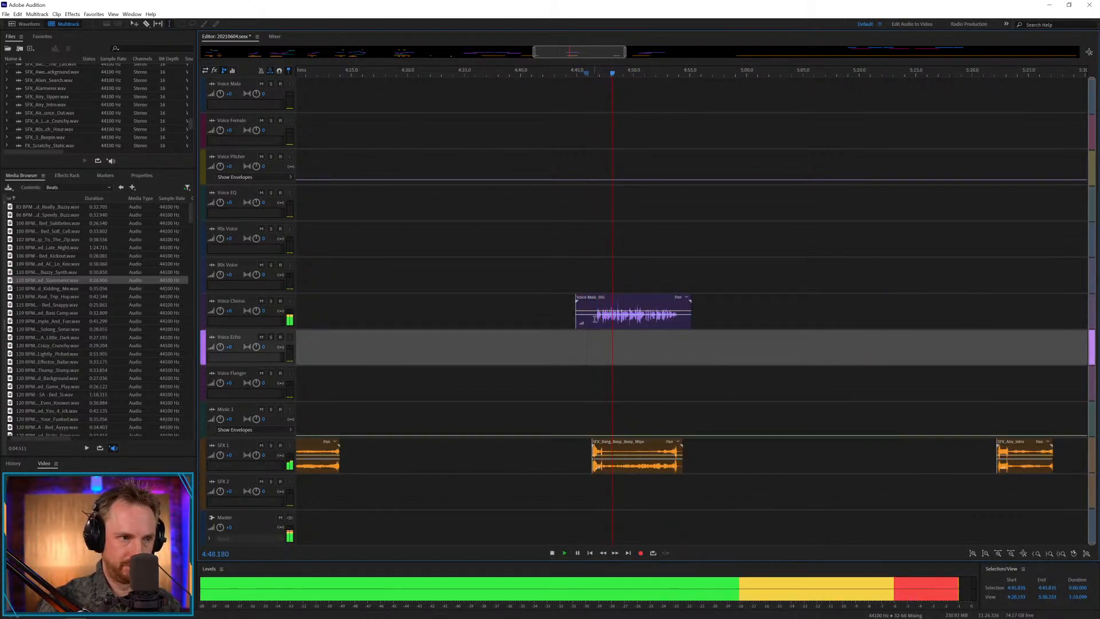
left_click_drag(594, 320, 545, 329)
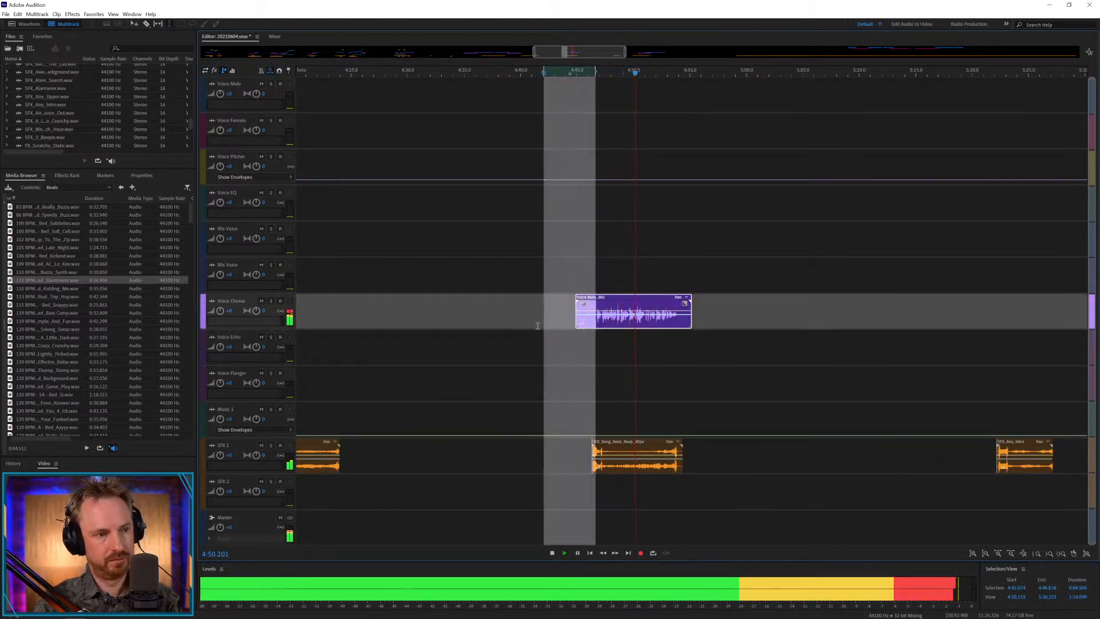
key("Delete")
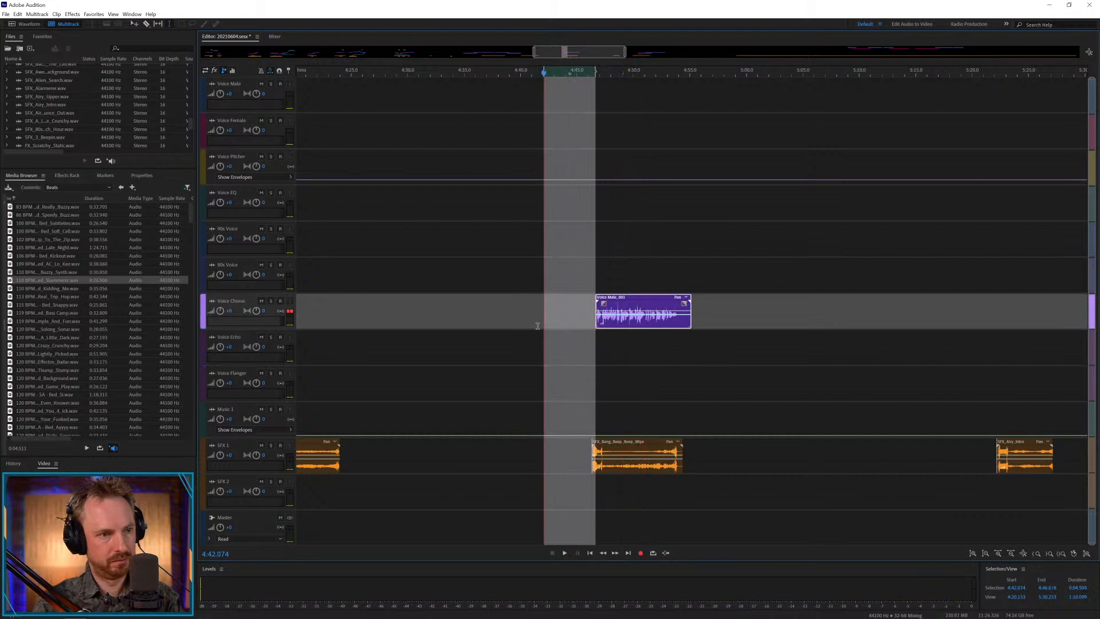
Browse the library's Sound Effects to the Rock folder, add SFX_Overdone to SFX 2 at about 4:47, and play the result.
left_click(119, 188)
left_click(120, 188)
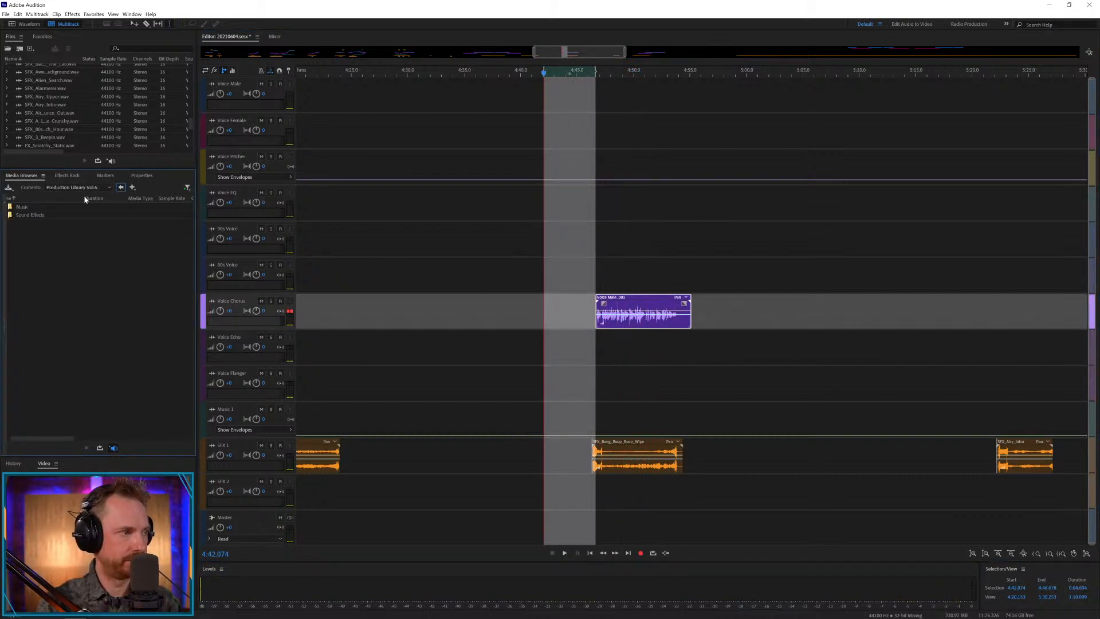
double_click(23, 215)
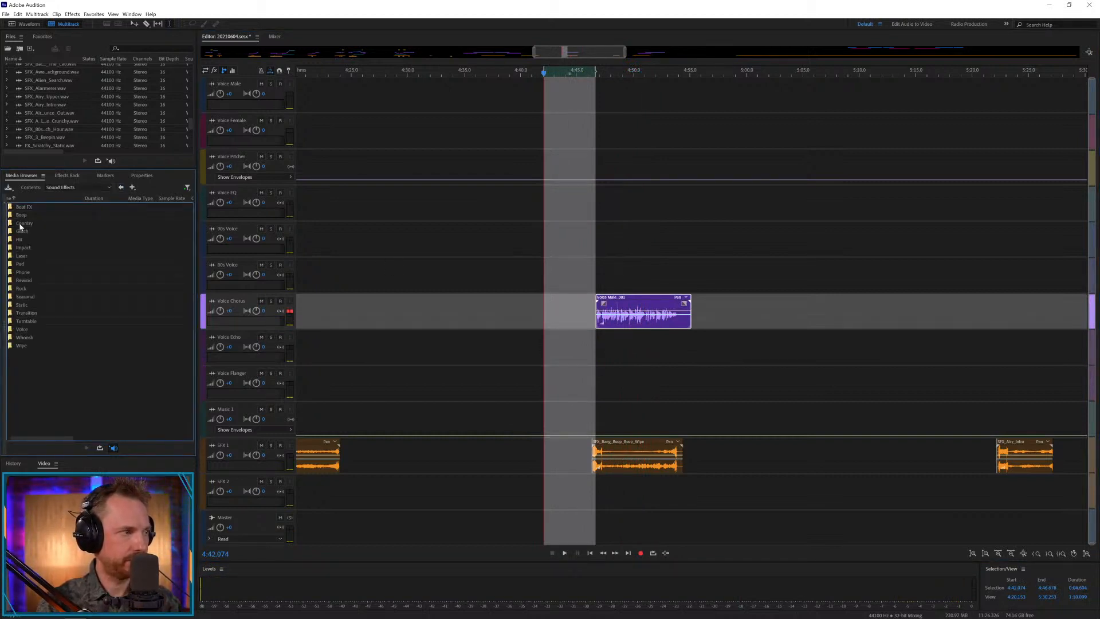
double_click(22, 288)
left_click_drag(37, 247, 146, 357)
left_click_drag(98, 321, 592, 486)
key("space")
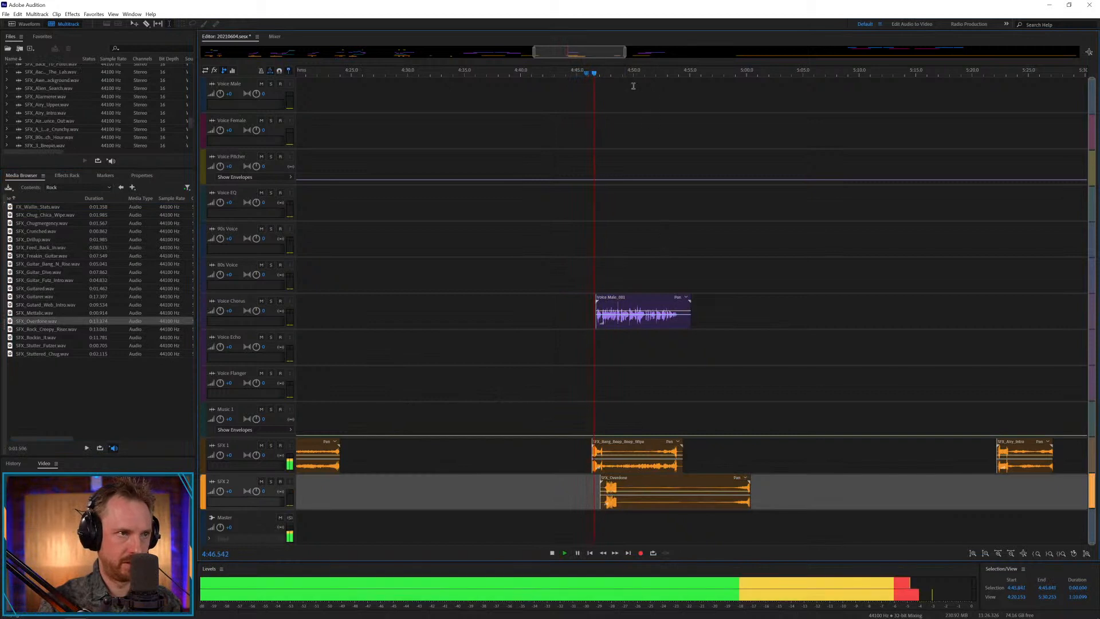
Add SFX_Rock_Creepy_Riser to the Music 1 track at about 4:48.5 and listen to it with the voice.
scroll(634, 69, "up", 2)
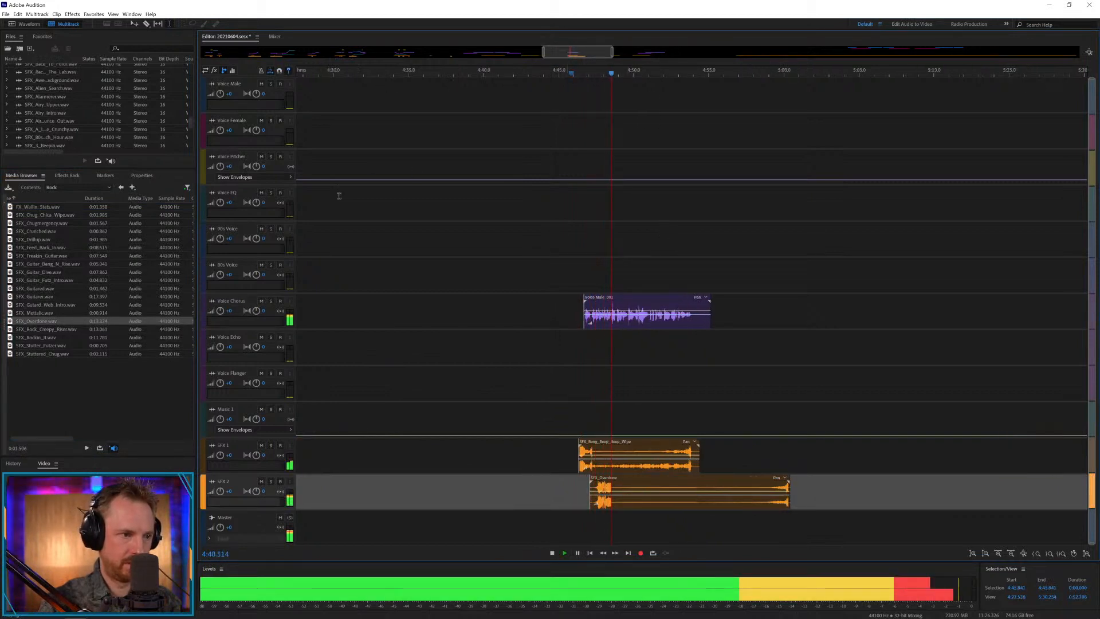
left_click_drag(46, 329, 616, 425)
key("space")
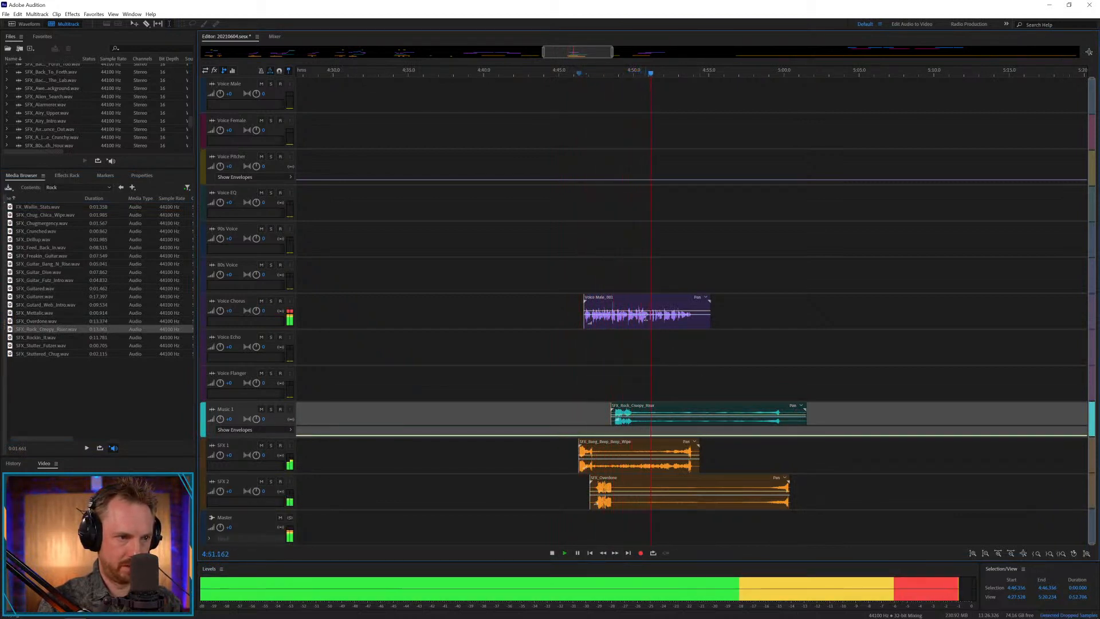
key("space")
Copy the Voice Chorus phrase from about 4:49.5 to 4:51 onto the 90s Voice and 80s Voice tracks and play it.
left_click_drag(649, 320, 627, 322)
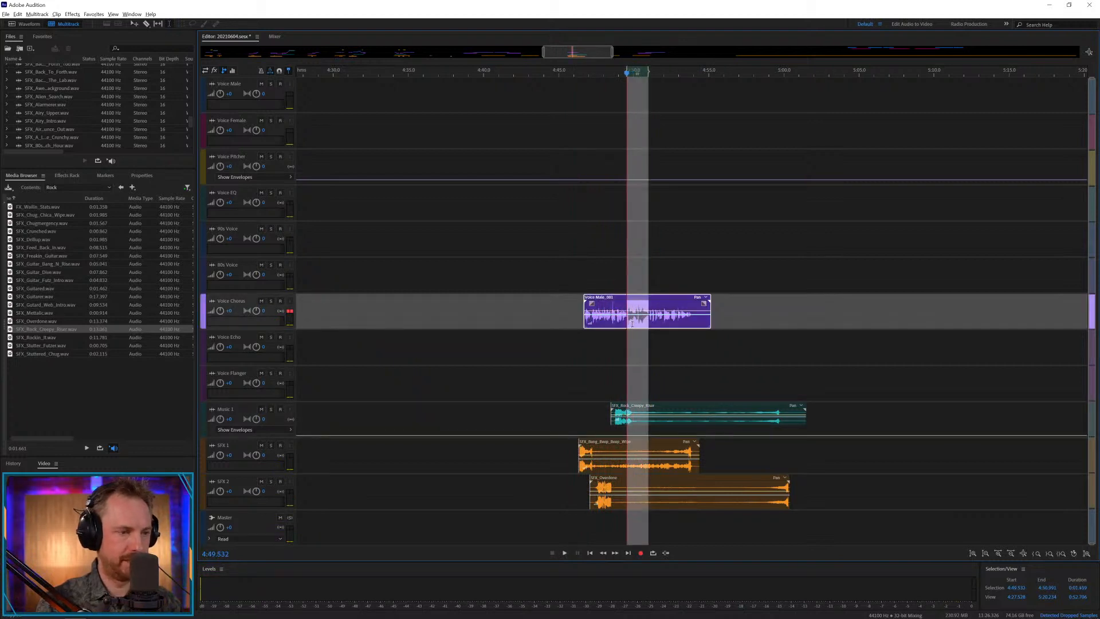
key("ctrl+alt+1")
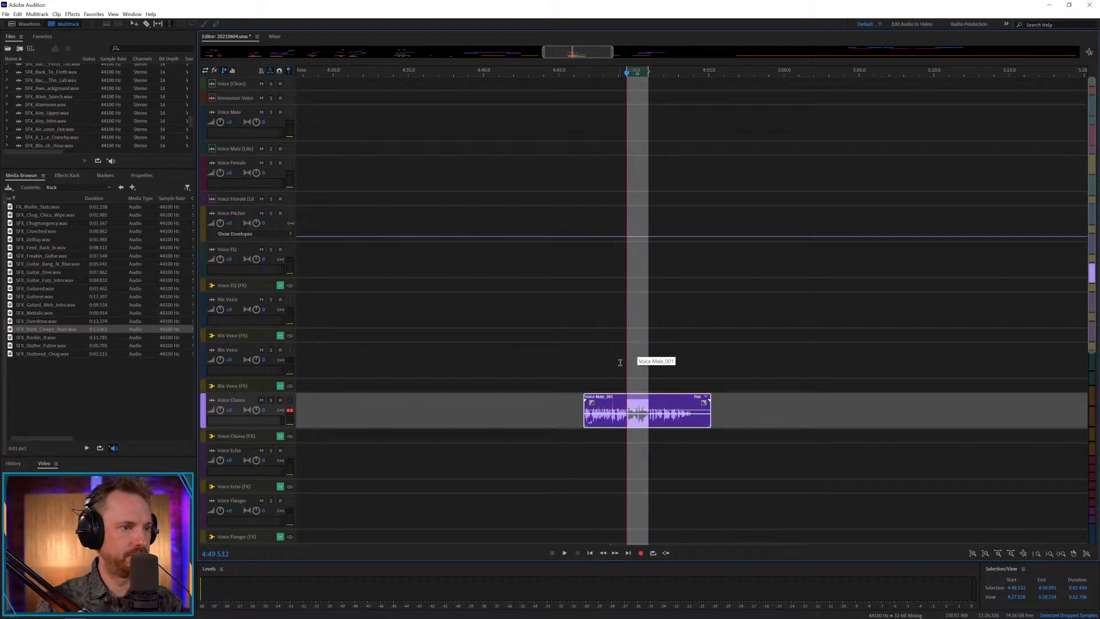
key("ctrl+alt+1")
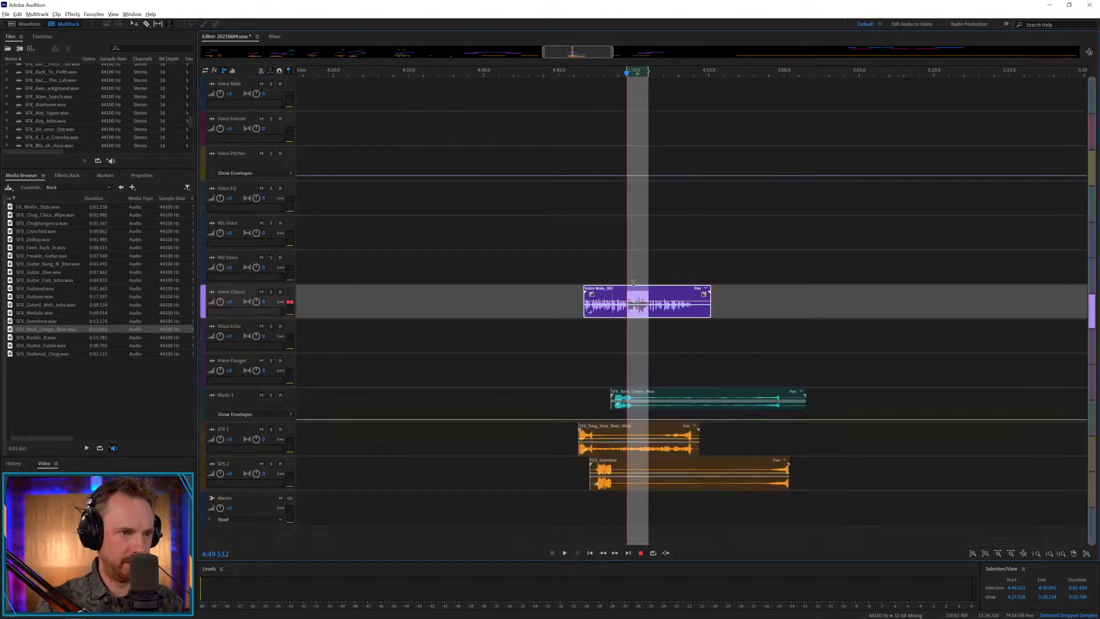
left_click_drag(636, 290, 633, 228)
left_click(619, 253)
key("space")
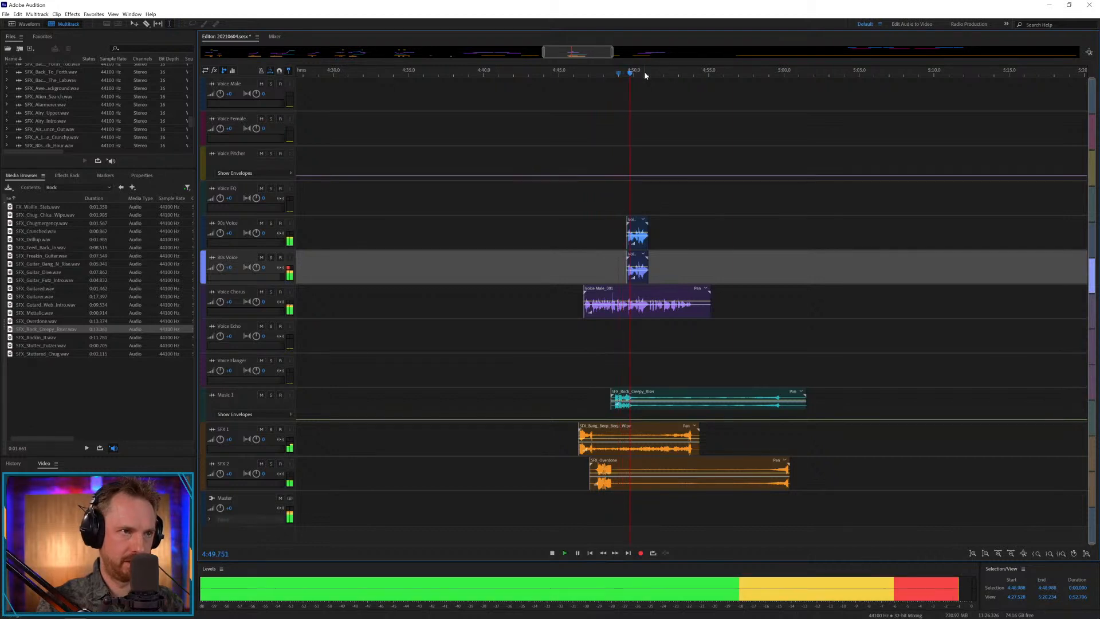
Trim the start of both copied phrases on the 90s Voice and 80s Voice tracks to about 4:50 and play the section.
scroll(646, 76, "up", 3)
key("space")
left_click_drag(594, 220, 671, 275)
left_click_drag(601, 238, 619, 236)
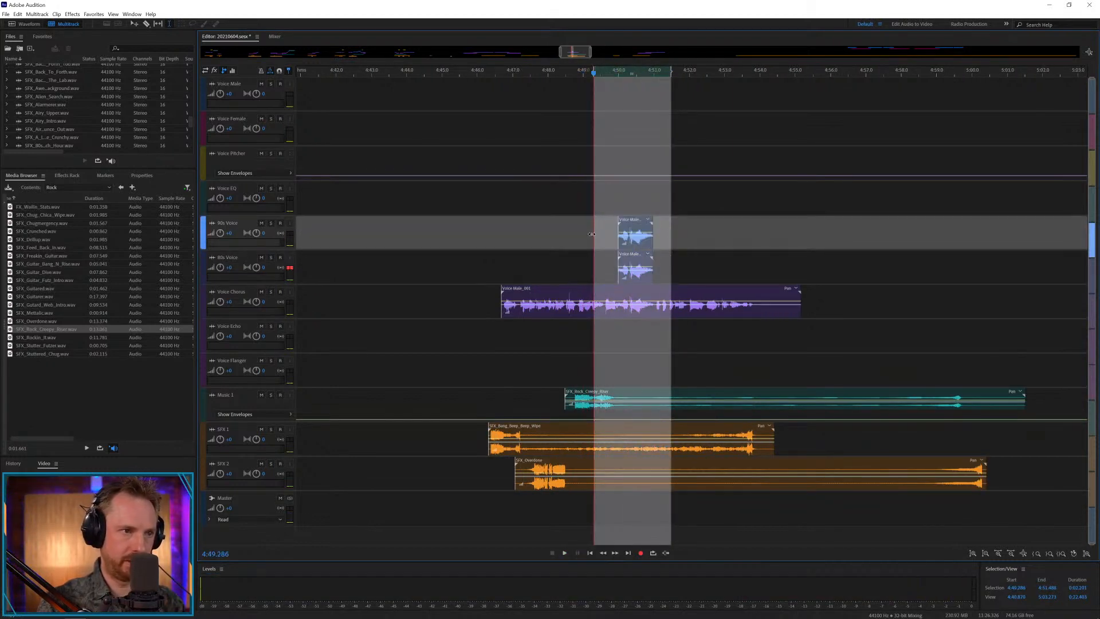
key("space")
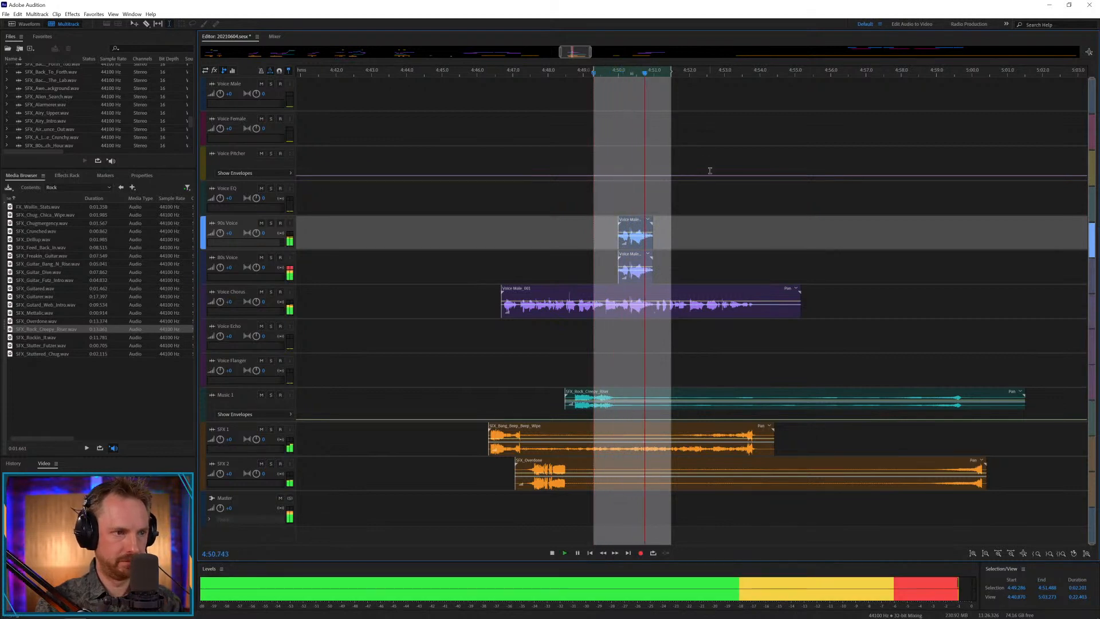
Select both copied phrases on the 90s Voice and 80s Voice tracks, give them a short fade-in, and play from about 4:49.6.
key("space")
left_click(623, 229)
left_click_drag(697, 215, 616, 280)
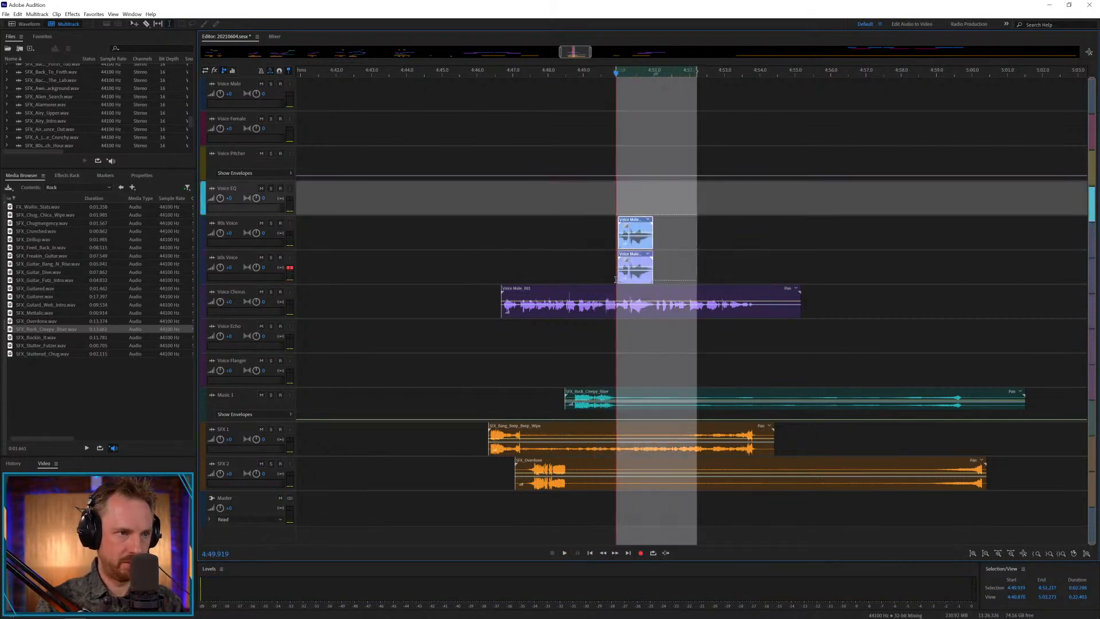
left_click_drag(621, 224, 624, 225)
left_click(604, 225)
key("space")
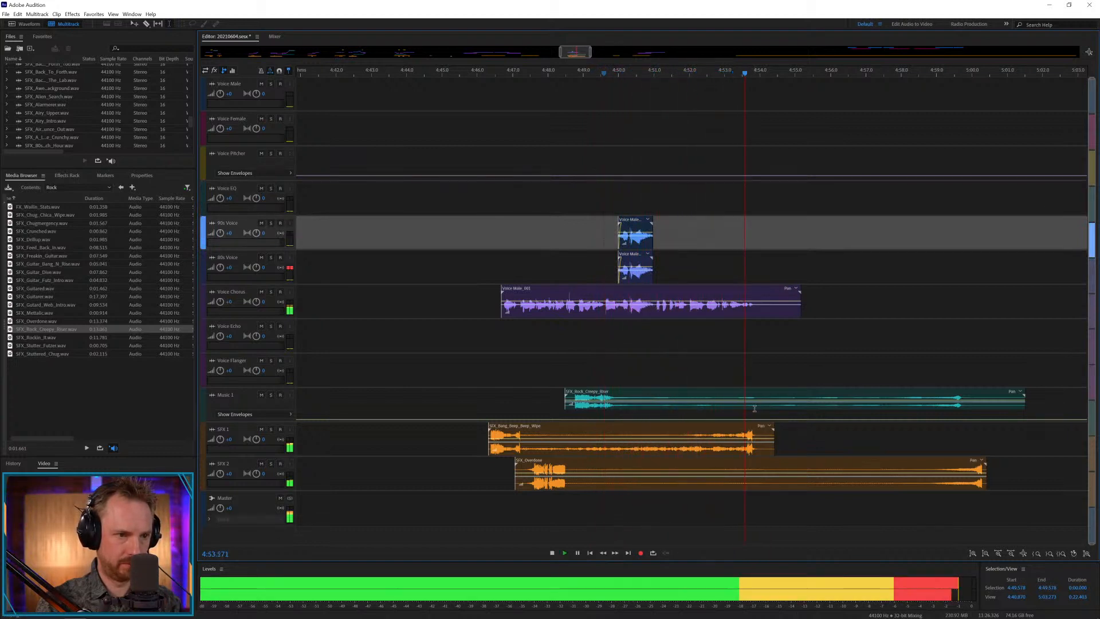
Trim the SFX 1, Music 1 and SFX 2 clips to end at about 4:53.9, 4:53.5 and 4:53.2, and play from about 4:51.
left_click_drag(757, 406, 1022, 474)
key("Delete")
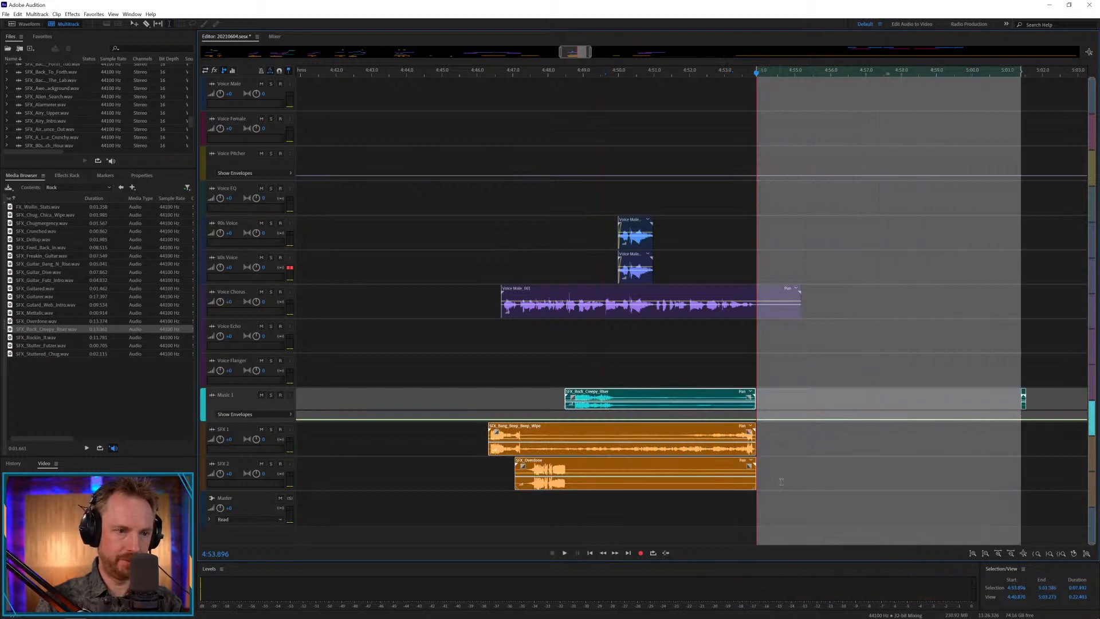
left_click(782, 481)
left_click_drag(732, 480, 771, 477)
key("Delete")
left_click_drag(744, 407, 771, 405)
key("Delete")
left_click(658, 374)
key("space")
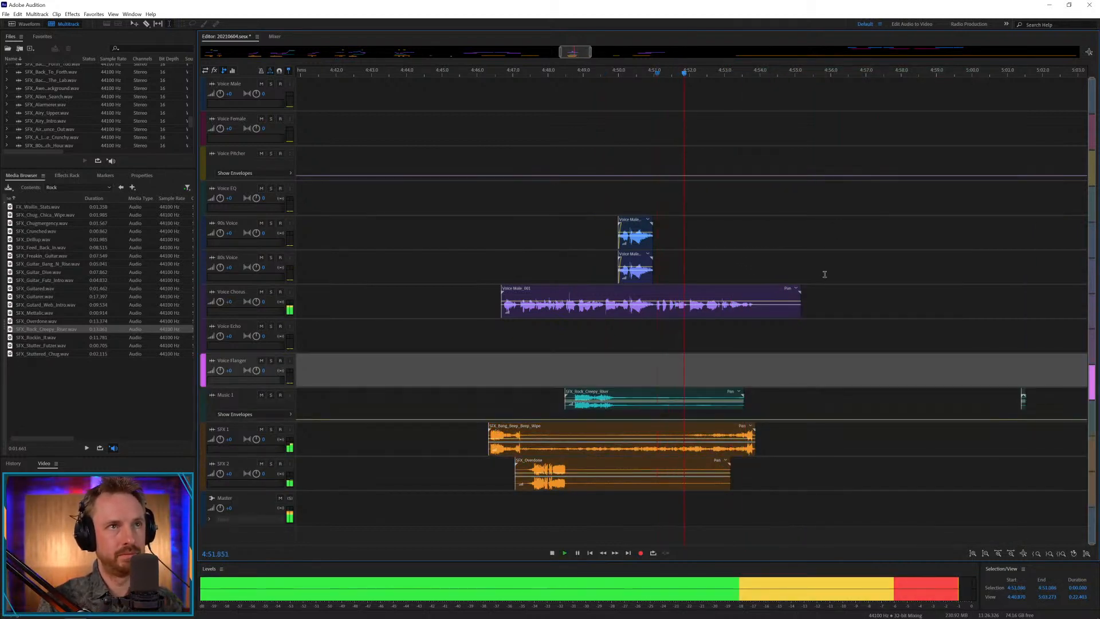
Delete the leftover Music 1 fragment near 5:01.5 and trim the Voice Chorus clip's silent tail after about 4:53.9.
left_click_drag(952, 336, 1044, 378)
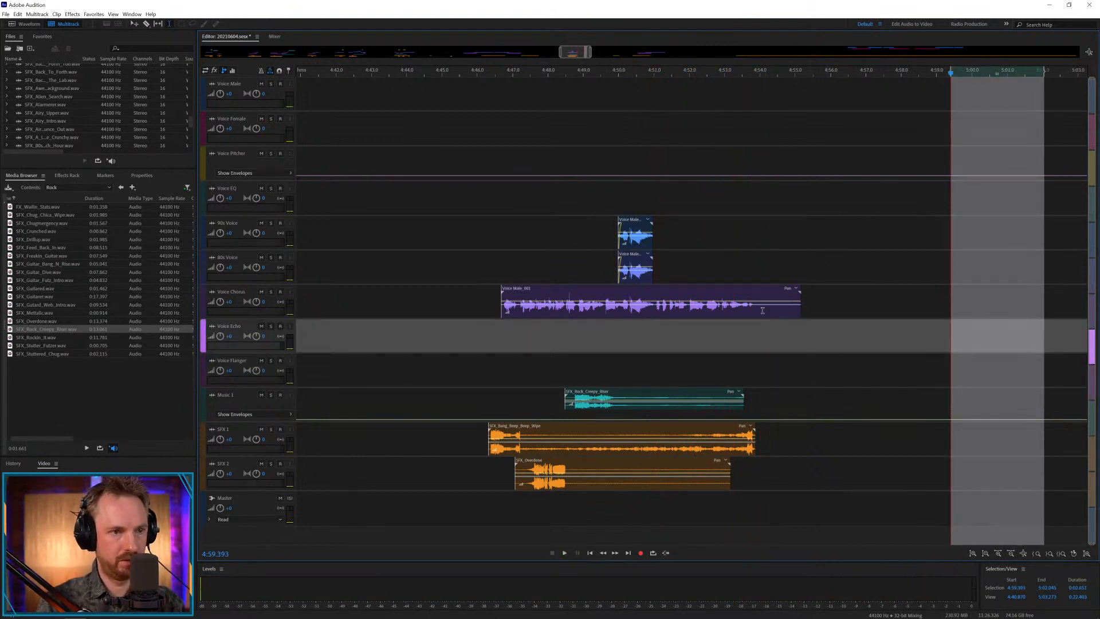
left_click_drag(758, 310, 847, 301)
key("Delete")
left_click(747, 245)
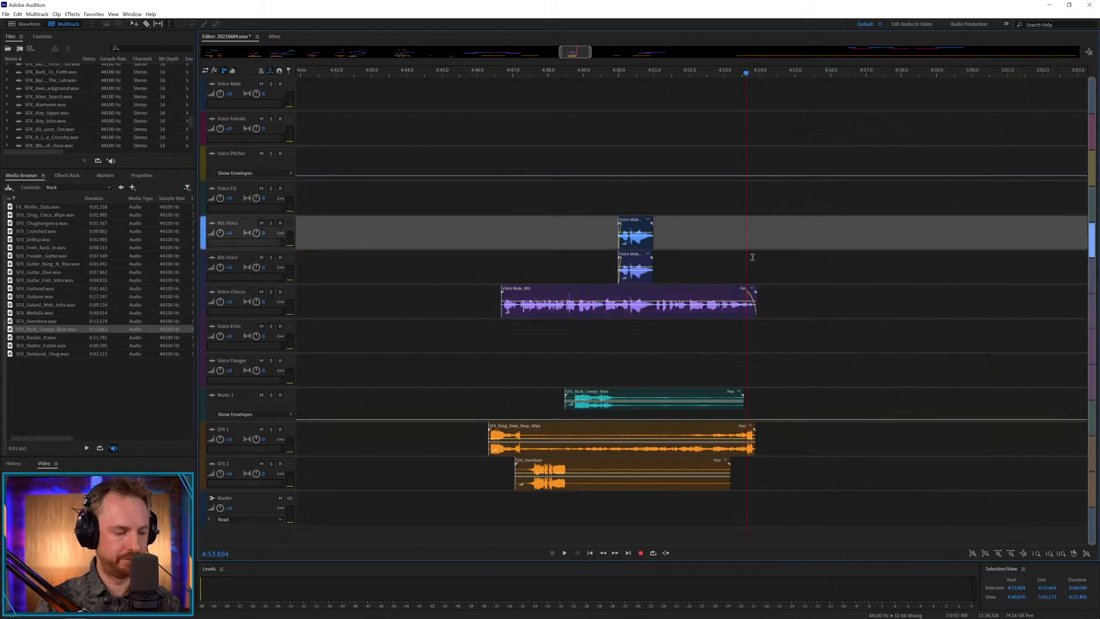
Move the female voice clip on Voice Echo to about 5:22, in line with the SFX 1 effect, and play it.
key("backslash")
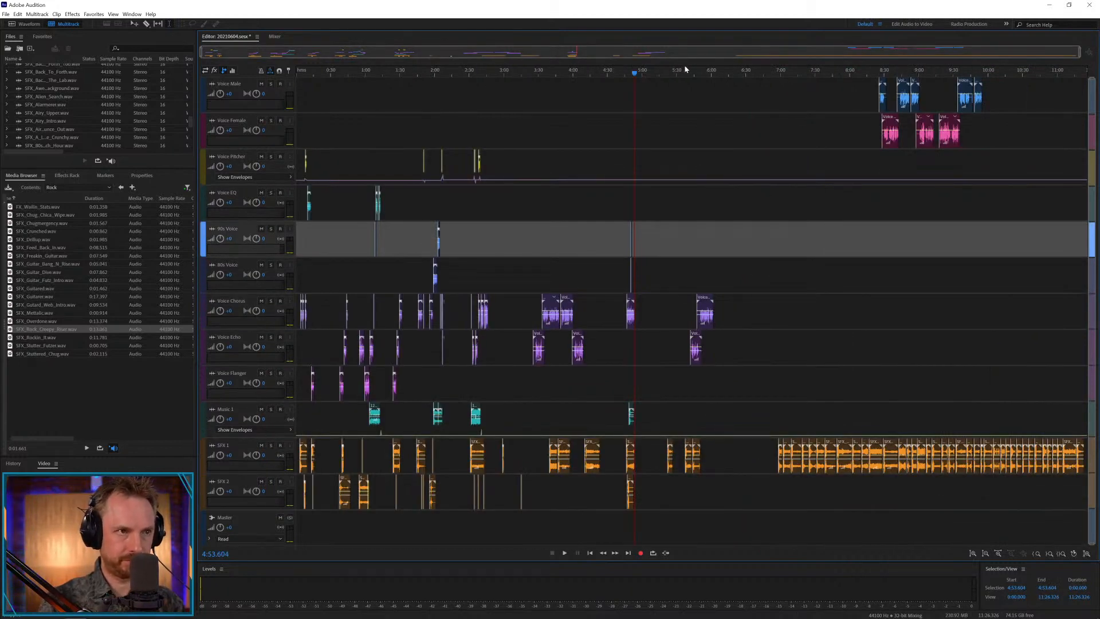
scroll(684, 73, "up", 5)
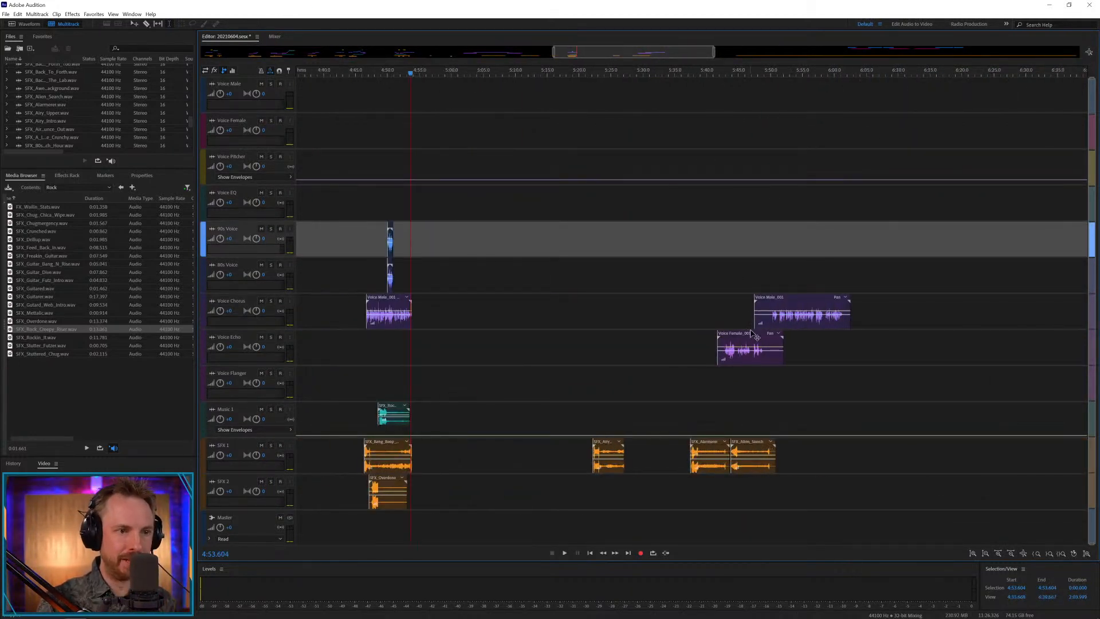
left_click_drag(755, 336, 631, 338)
left_click(598, 384)
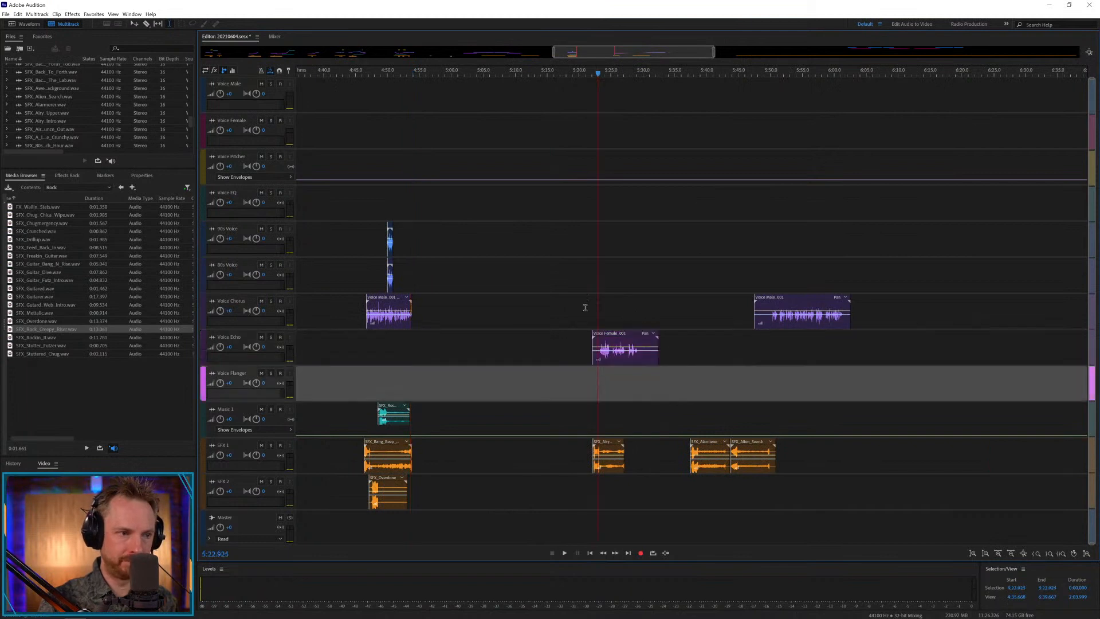
key("space")
Add SFX_Guitar_Futz_Intro to the SFX 2 track at about 5:24.5 and play from 5:23.340.
scroll(614, 70, "up", 2)
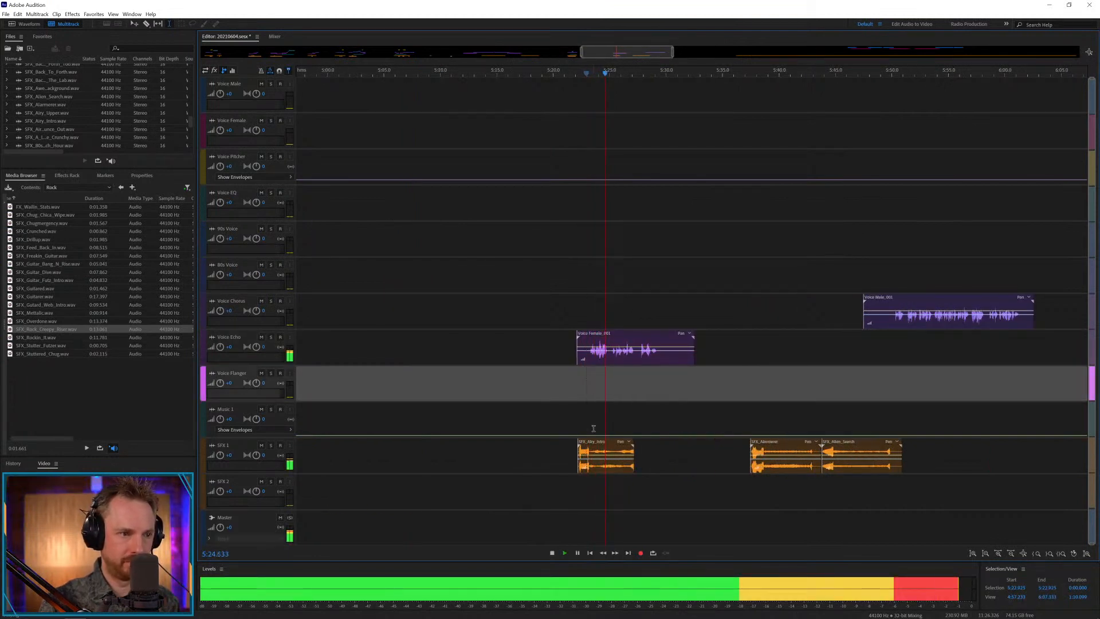
key("space")
left_click(570, 407)
left_click_drag(70, 285, 591, 496)
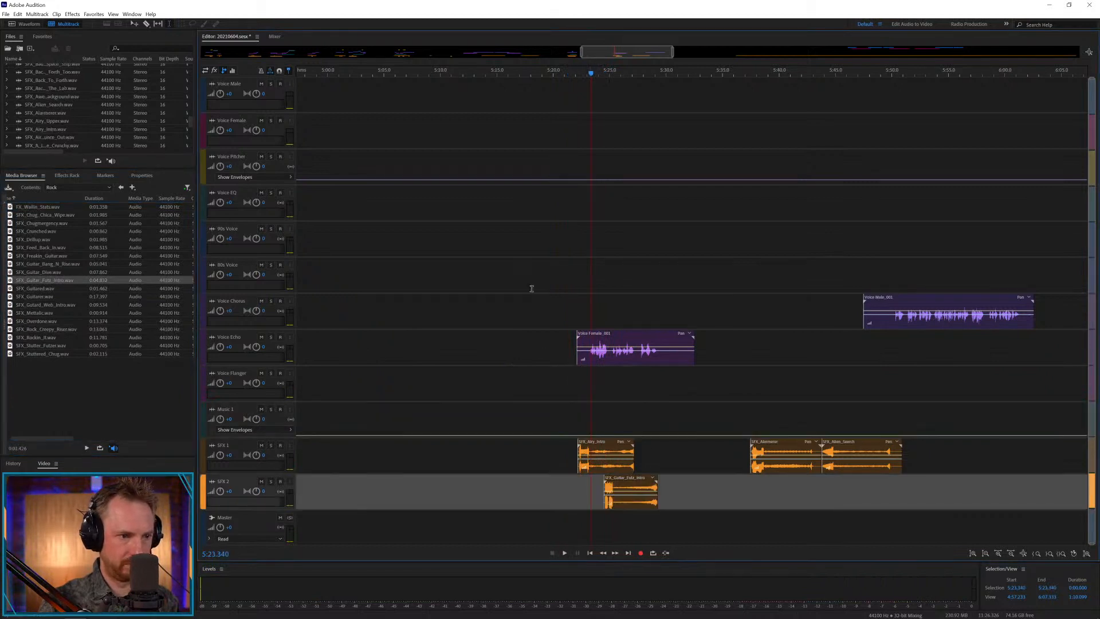
key("space")
Cut the pause in the Voice Echo clip at about 5:24.9 and place the remaining part on Voice Chorus.
scroll(605, 73, "up", 1)
scroll(605, 71, "up", 1)
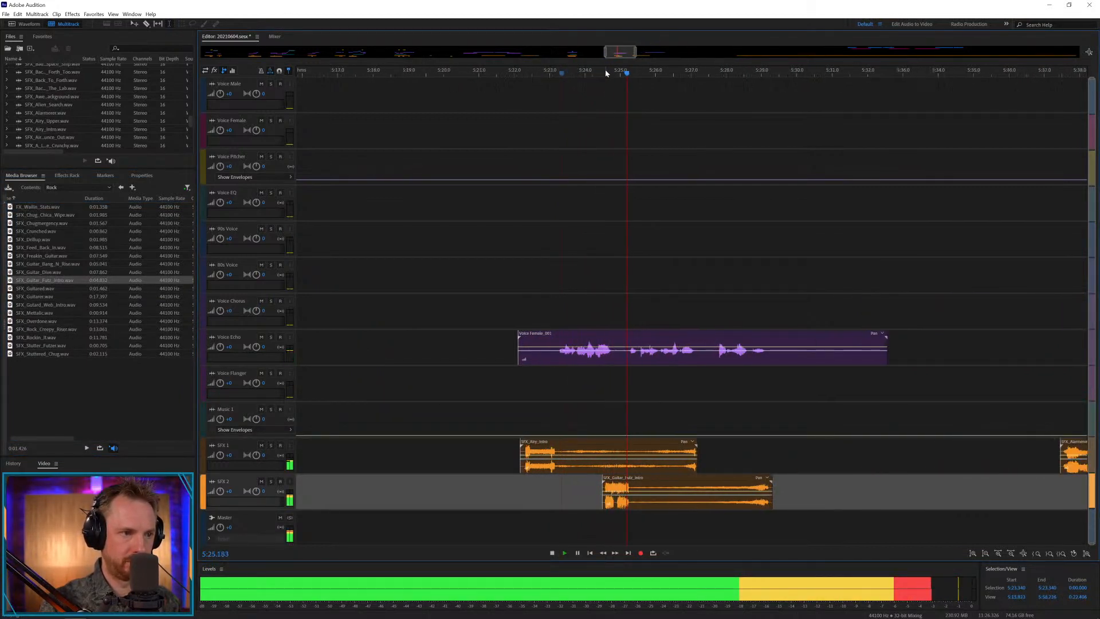
key("space")
left_click_drag(618, 350, 634, 324)
key("Delete")
left_click(640, 380)
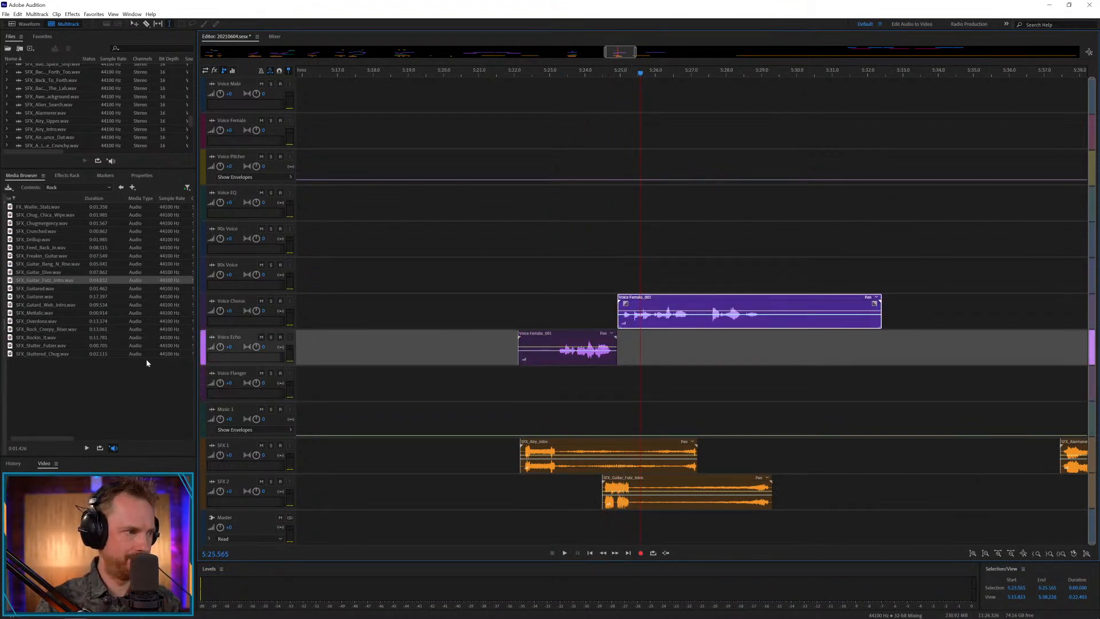
Add SFX_Stutter_Futzer to Music 1 at about 5:26.7 and cut the Voice Chorus clip from 5:27.025 to about 5:27.4.
left_click_drag(41, 345, 682, 428)
key("space")
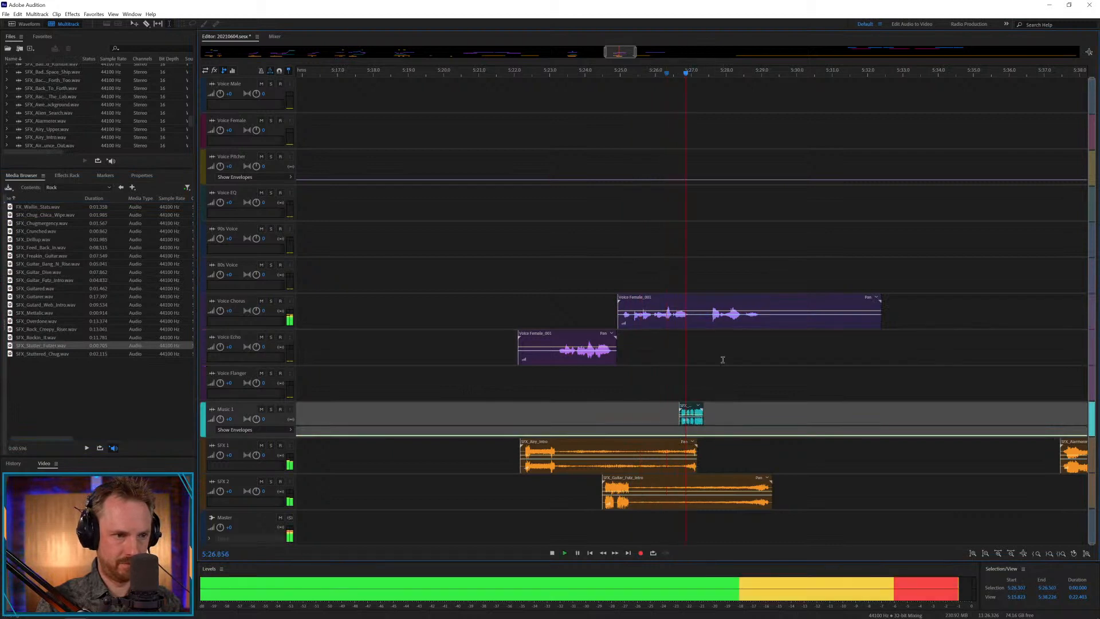
left_click_drag(692, 312, 707, 312)
key("Delete")
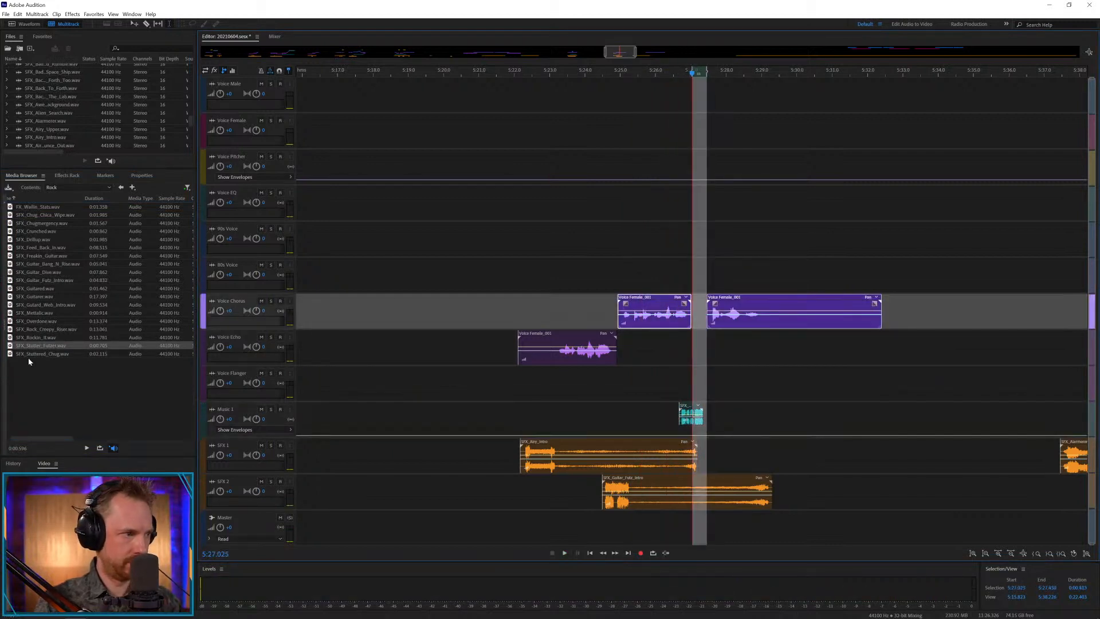
Add SFX_Stuttered_Chug to the SFX 1 track at about 5:26.7 and play from 5:25.991.
left_click_drag(29, 354, 666, 448)
left_click(656, 408)
key("space")
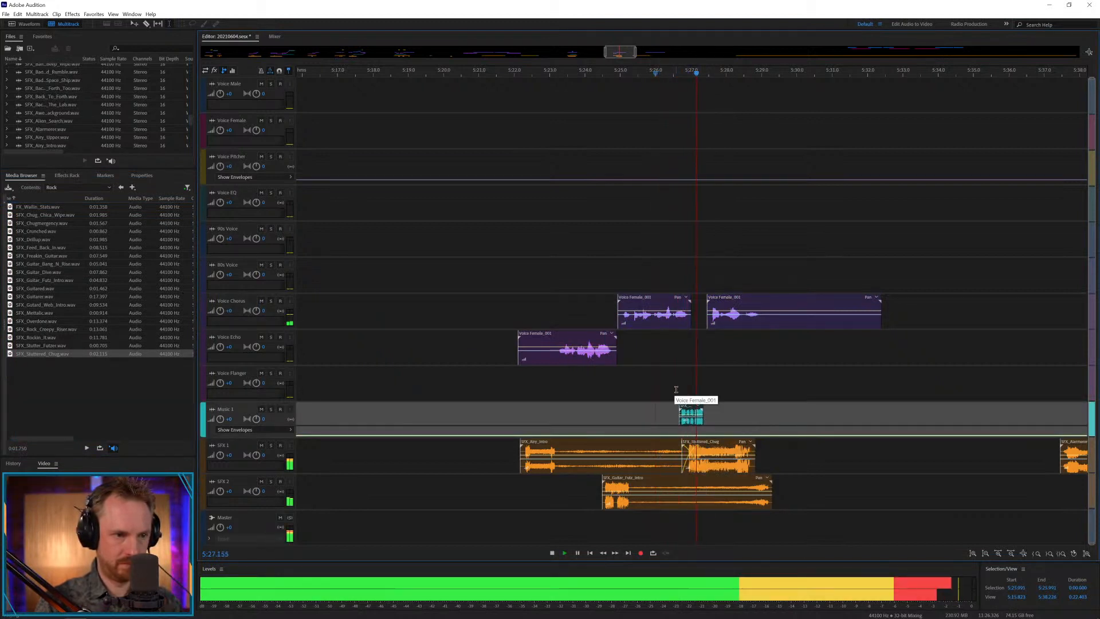
key("space")
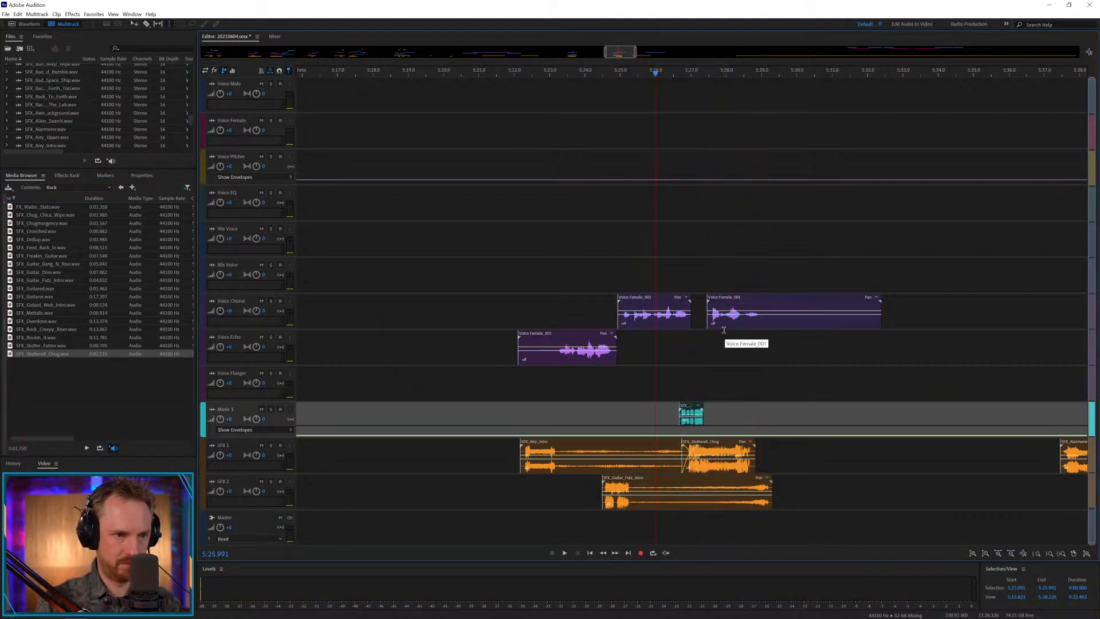
Cut a section from SFX_Guitar_Futz_Intro on SFX 2 and slide the remainder earlier so it crossfades in at about 5:27.1.
key("Delete")
left_click_drag(715, 487, 736, 486)
left_click(816, 463)
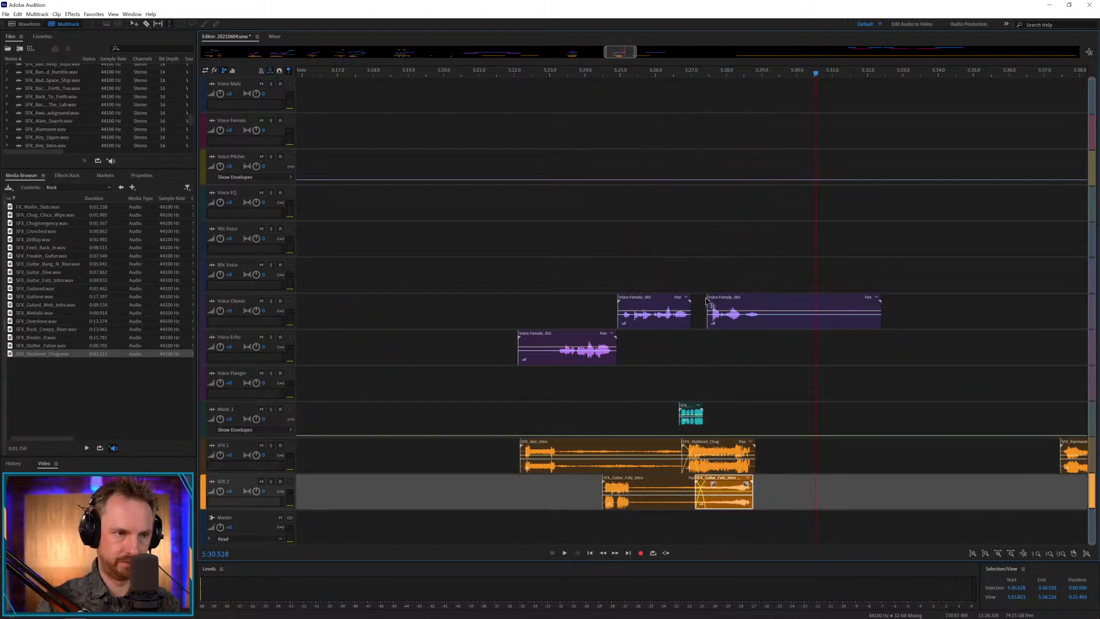
Start the second Voice Chorus clip at about 5:27.2 and remove everything in it after 5:29.105.
left_click_drag(706, 298, 704, 298)
left_click_drag(766, 319, 989, 322)
key("Delete")
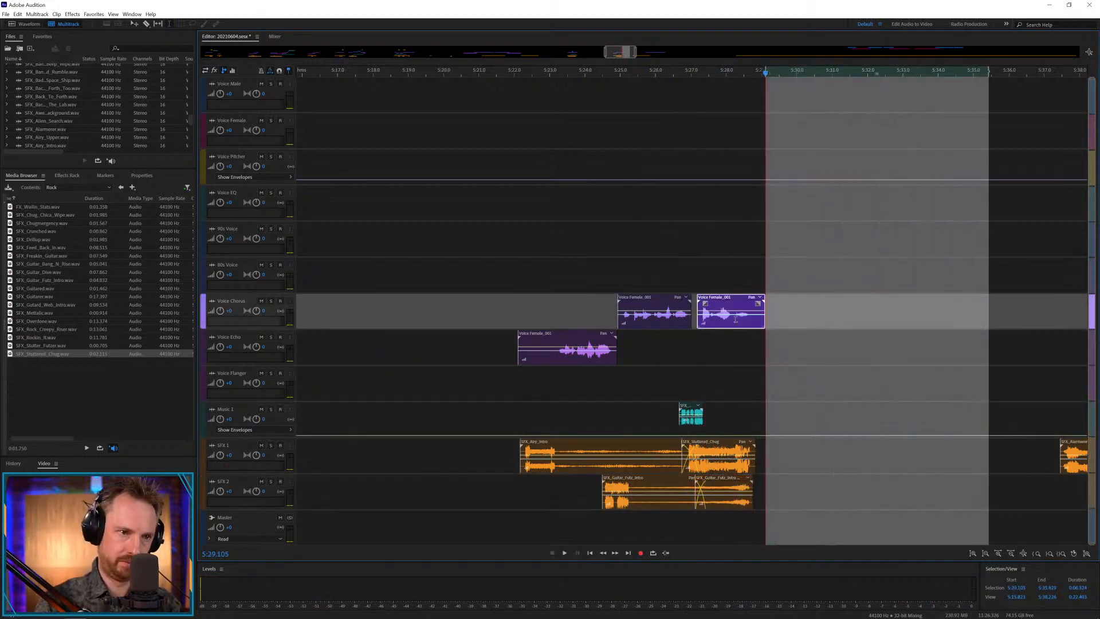
Copy the shortened Voice Chorus clip in sync onto each of the four tracks above, up to Voice Pitcher.
left_click(729, 286)
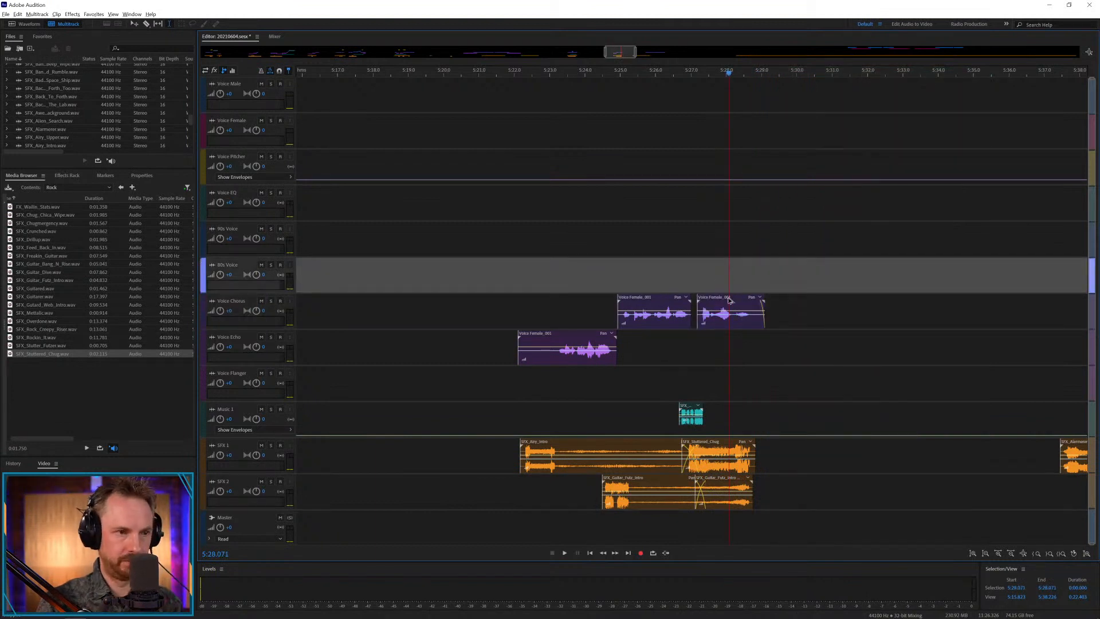
left_click_drag(729, 299, 707, 164)
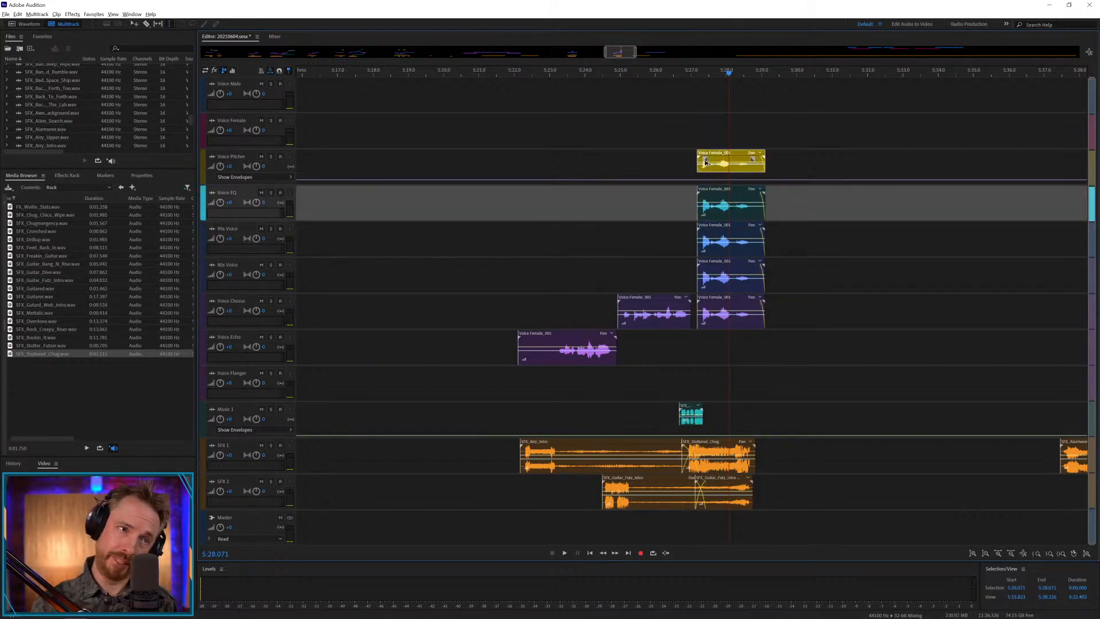
Draw a zigzag pitch shift envelope on the Voice Pitcher track across its new clip, from about 5:27.0 to 5:28.9.
left_click(683, 198)
left_click(690, 181)
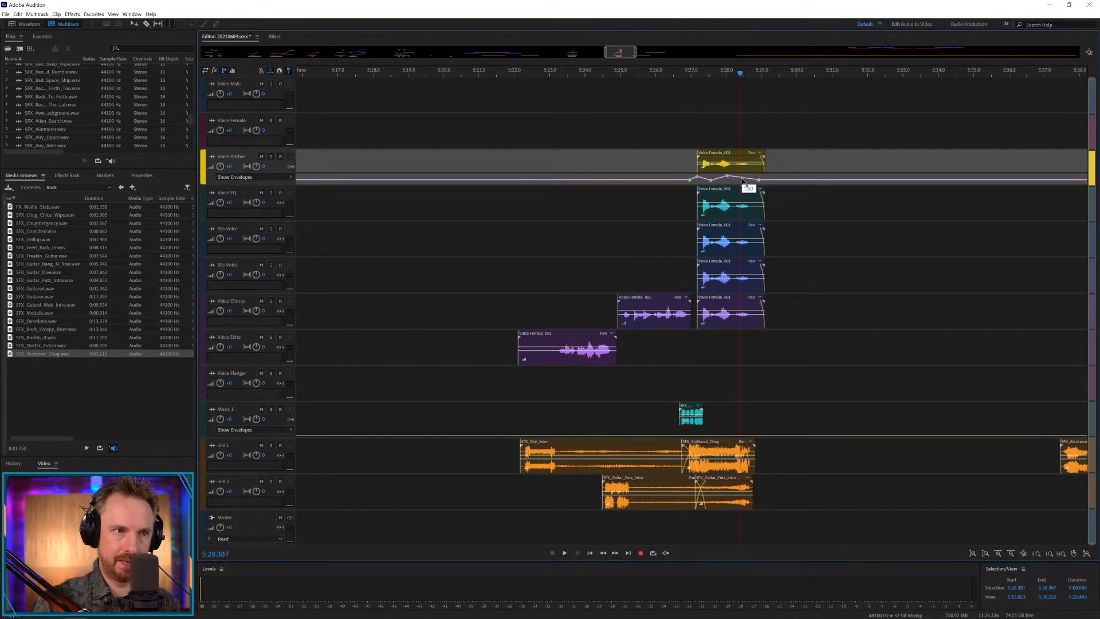
left_click_drag(743, 181, 751, 180)
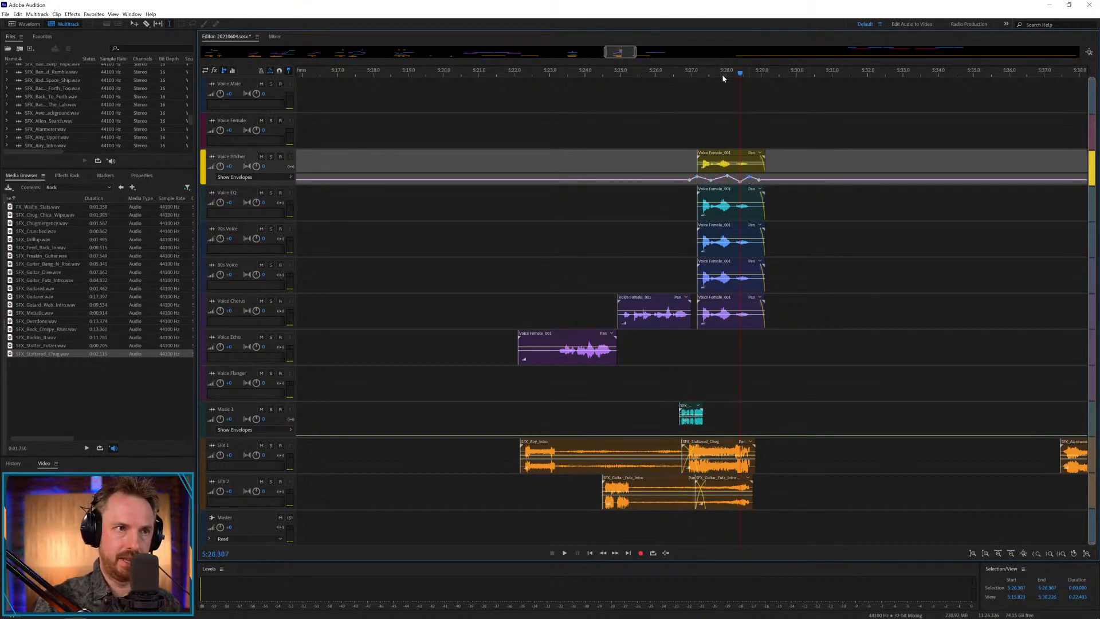
Add zigzag pan keyframes inside the Voice Pitcher clip from about 5:27.4 to 5:28.7.
scroll(726, 69, "up", 4)
scroll(241, 169, "up", 3)
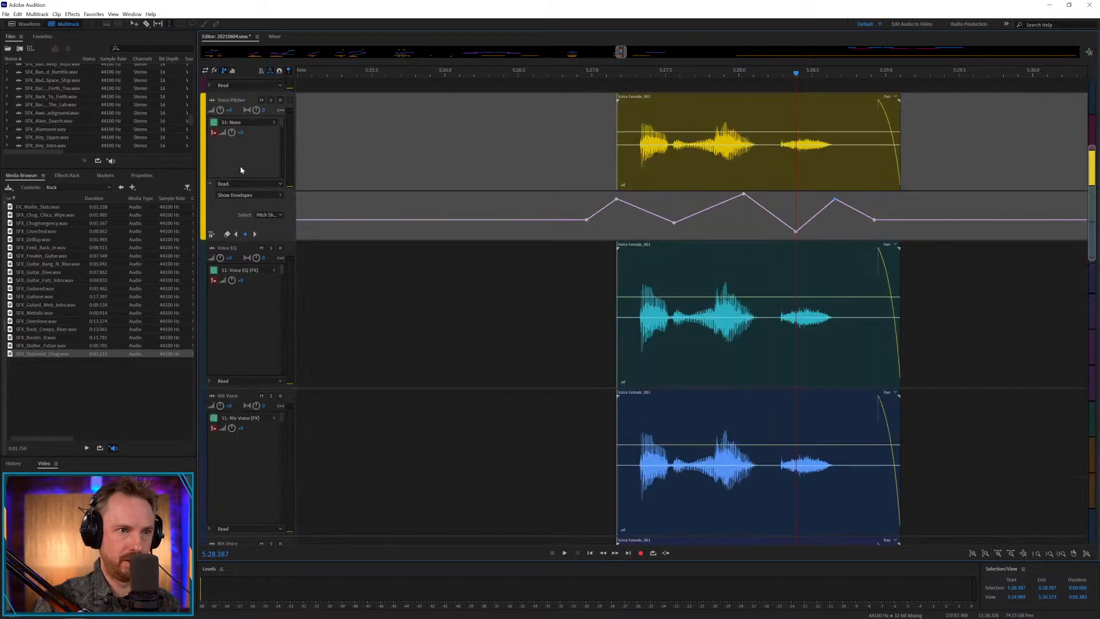
left_click(679, 162)
left_click(659, 145)
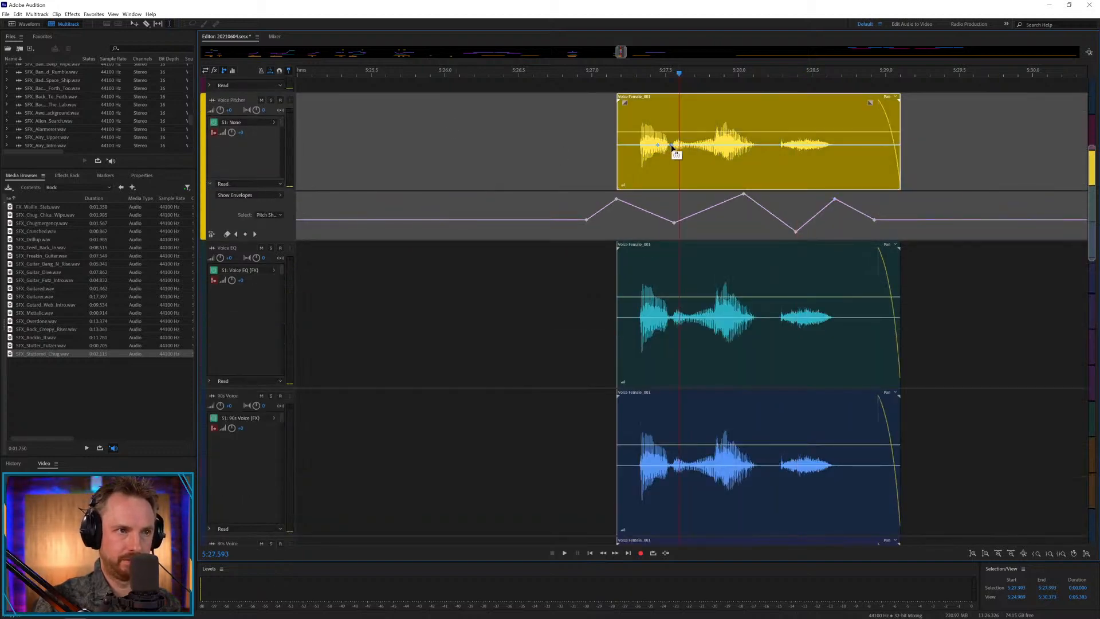
left_click_drag(671, 145, 839, 138)
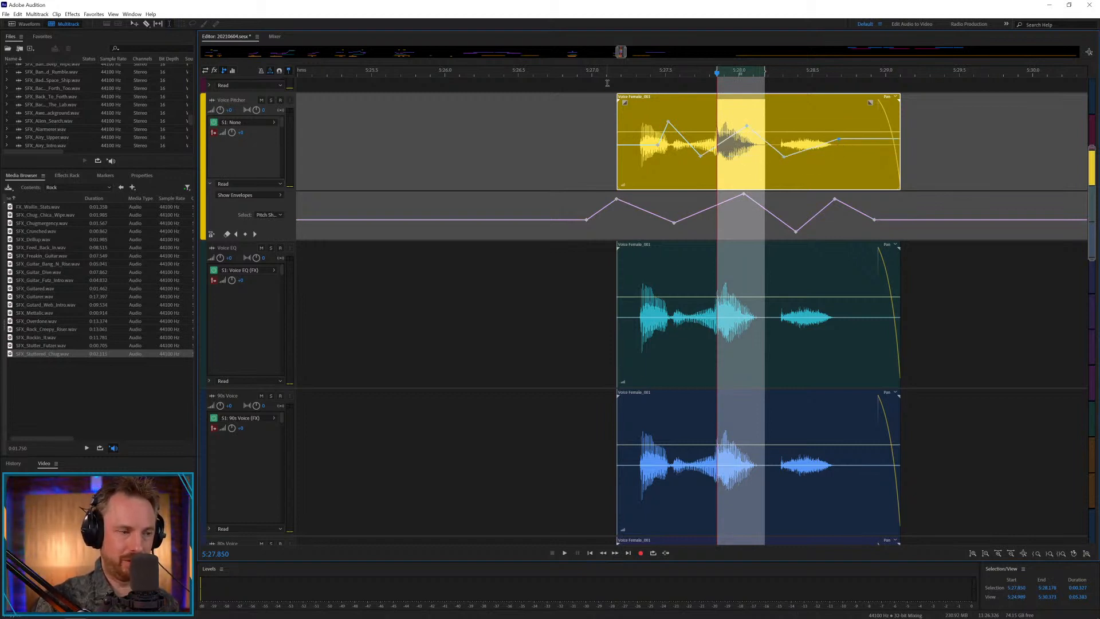
Play back the start of the piece from about 5:22.7, leading into the layered voice clips.
key("ctrl+backslash")
left_click(669, 71)
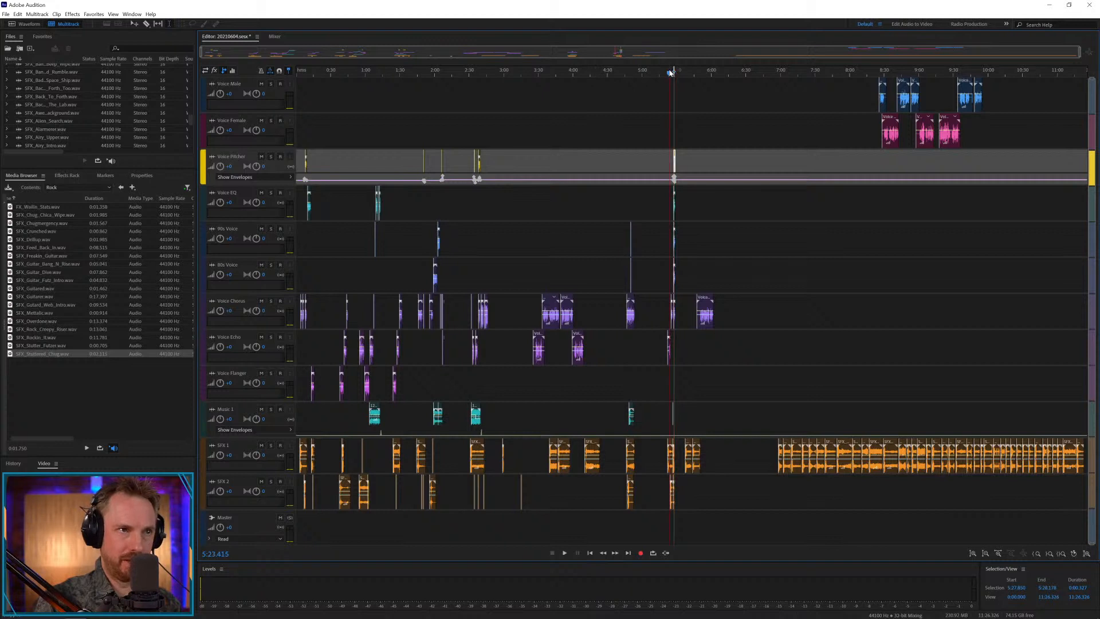
scroll(669, 72, "up", 6)
scroll(669, 71, "up", 4)
left_click_drag(735, 70, 801, 76)
key("space")
left_click(802, 76)
left_click(717, 72)
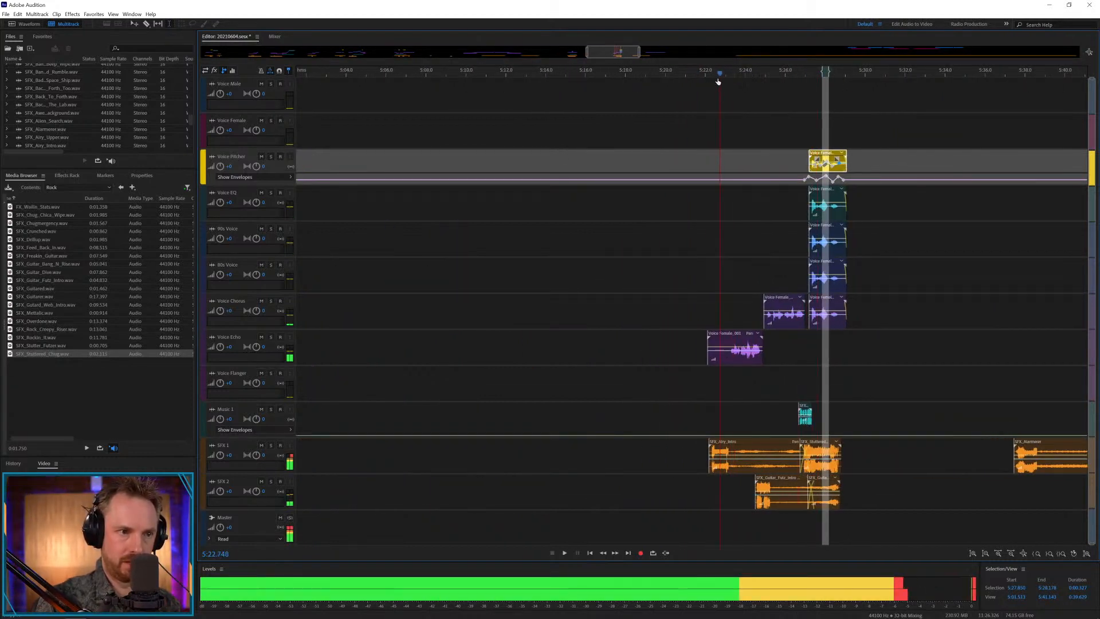
left_click(765, 113)
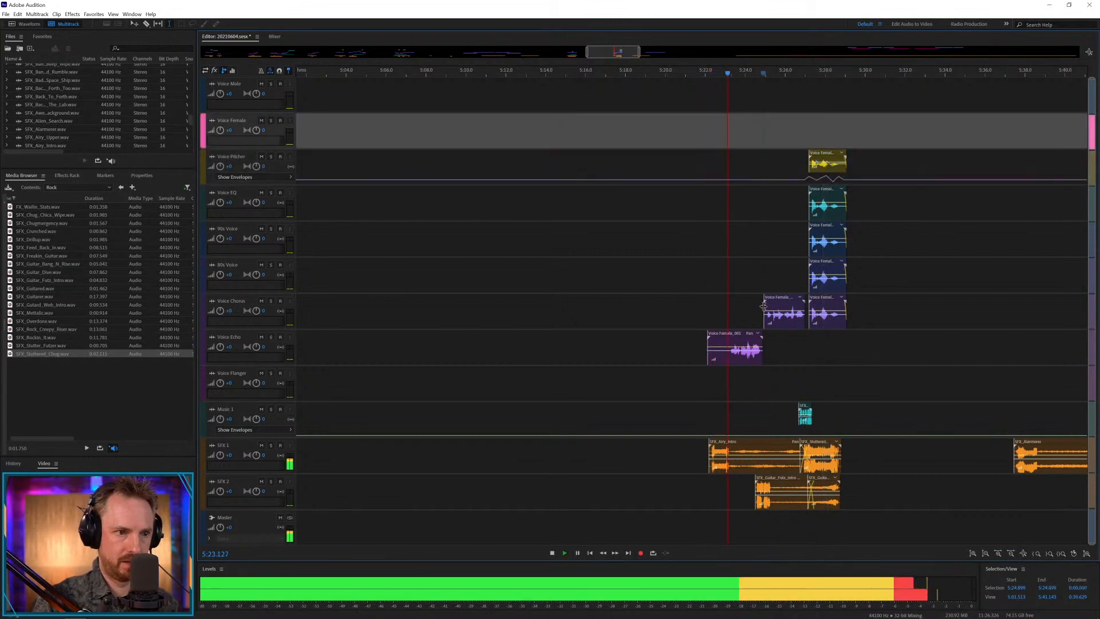
key("space")
Move the intro effect on SFX 1 to about 5:22.4 and trim the Voice Echo clip's silent lead-in to about 5:23.2.
scroll(730, 72, "up", 3)
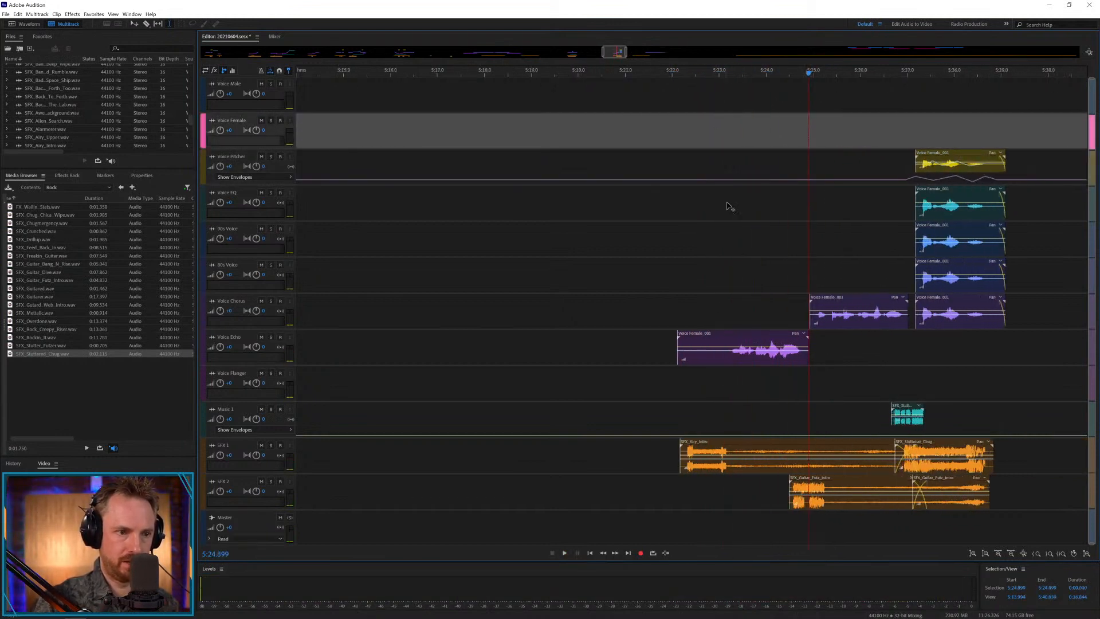
left_click_drag(762, 448, 776, 448)
left_click_drag(732, 355, 636, 356)
key("Delete")
Play the tightened intro from 5:22.545.
left_click(698, 359)
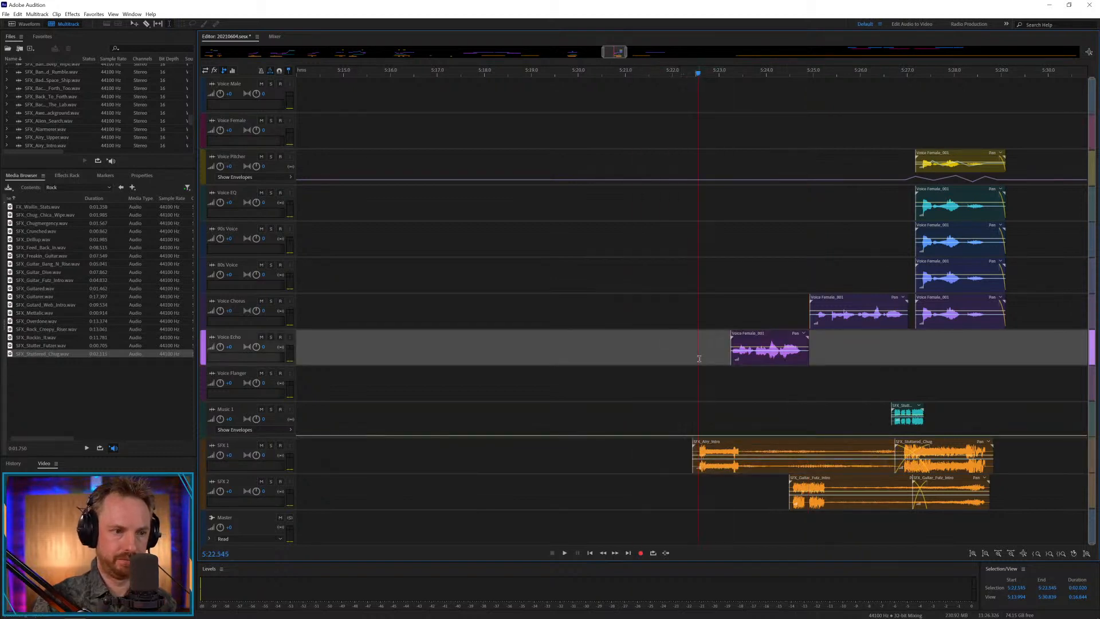
key("space")
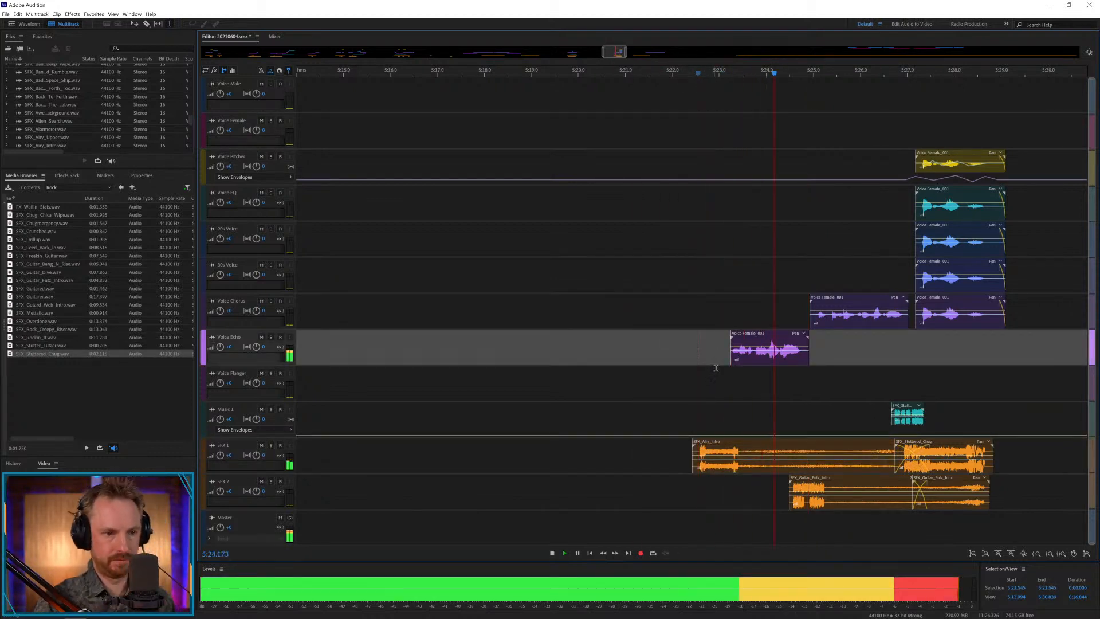
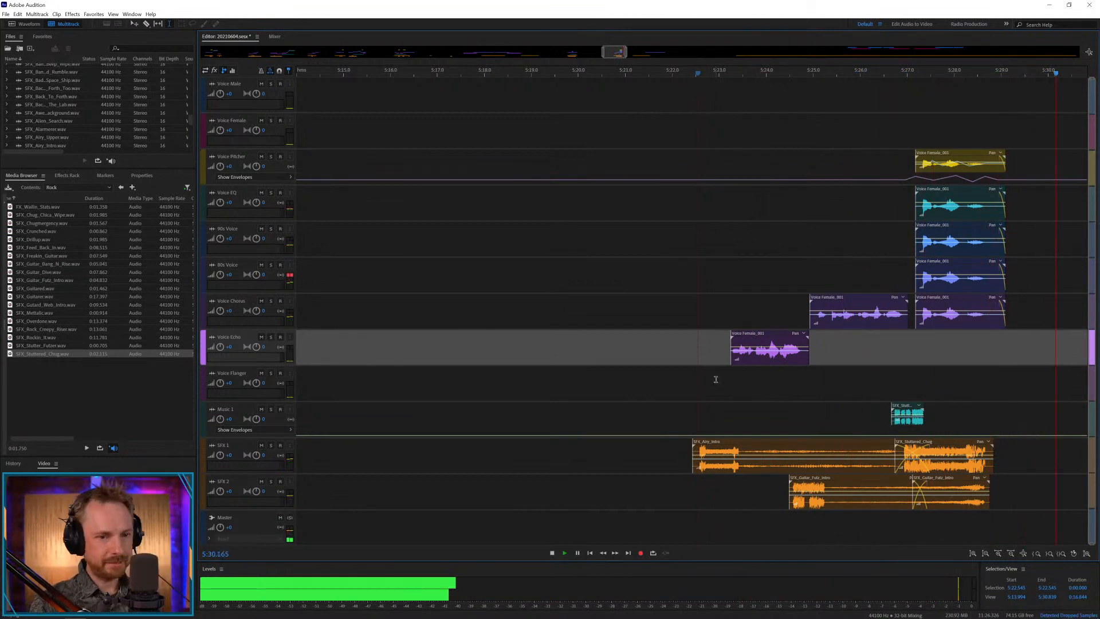
Move the next male and female voice clips onto the Voice Chorus and Voice Echo tracks, starting at about 6:23.
key("backslash")
key("space")
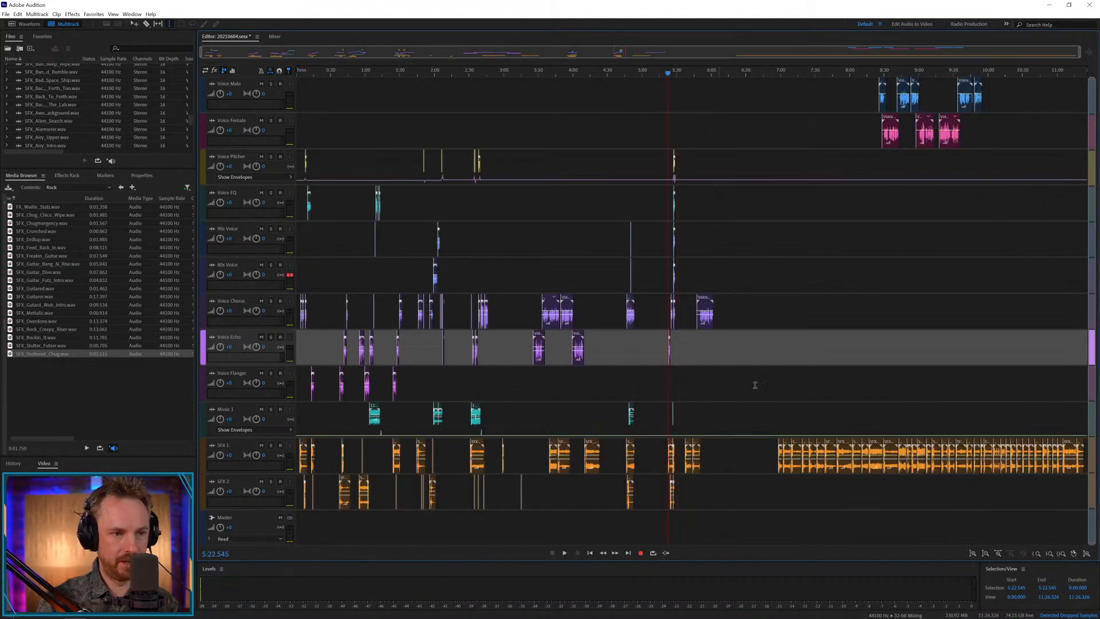
left_click_drag(867, 81, 764, 331)
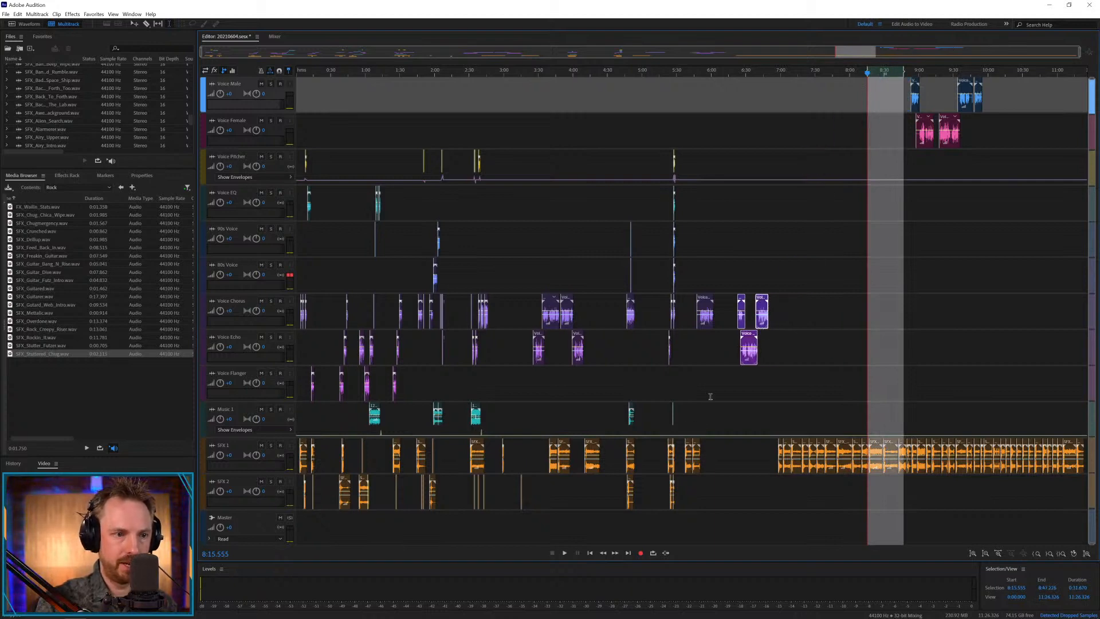
Bring the next stored effect on SFX 1 to about 5:55 and save the session.
left_click_drag(792, 451, 713, 453)
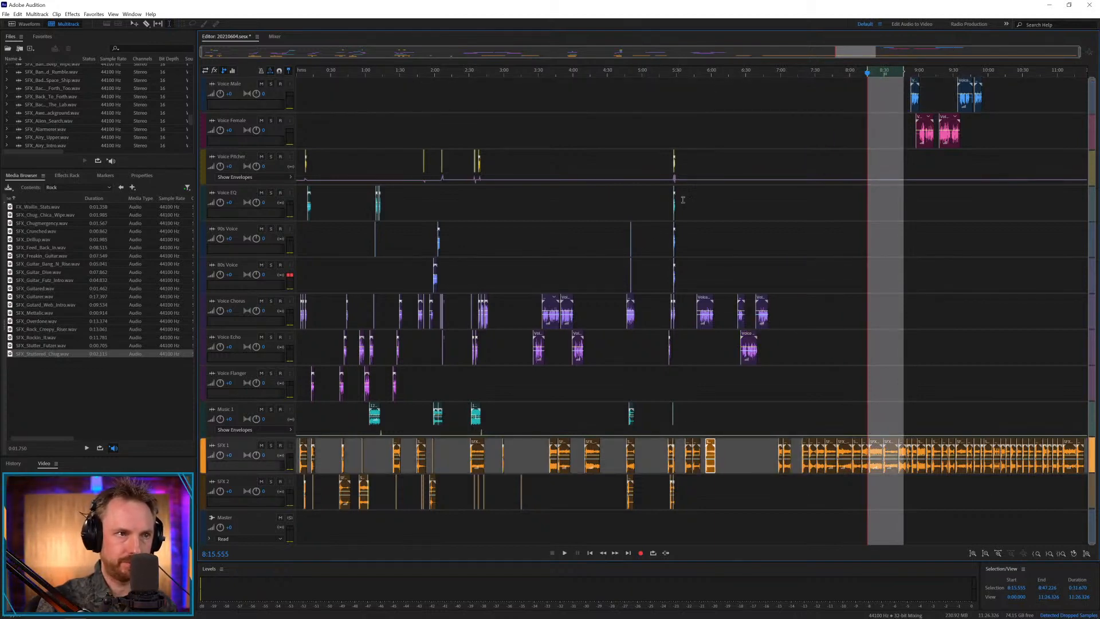
left_click(711, 86)
scroll(713, 74, "up", 5)
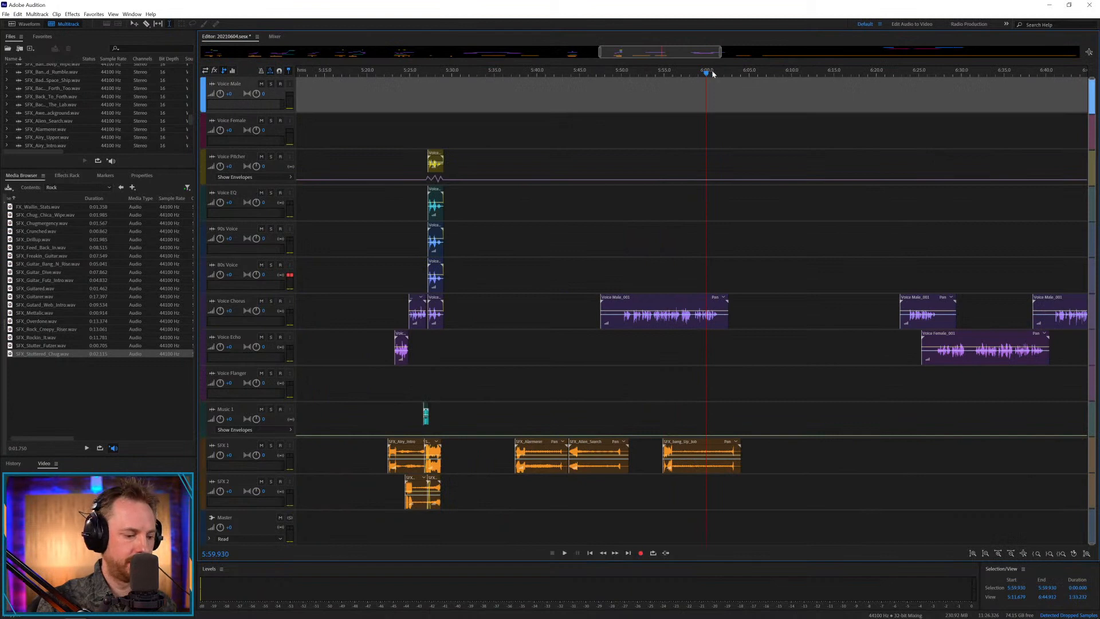
key("ctrl+s")
Spread the effects: bang-up clip at about 6:20.6, SFX_Alien_Search at about 5:49.4, and the alarm effect on SFX 2 at about 5:54.
left_click_drag(594, 443, 904, 476)
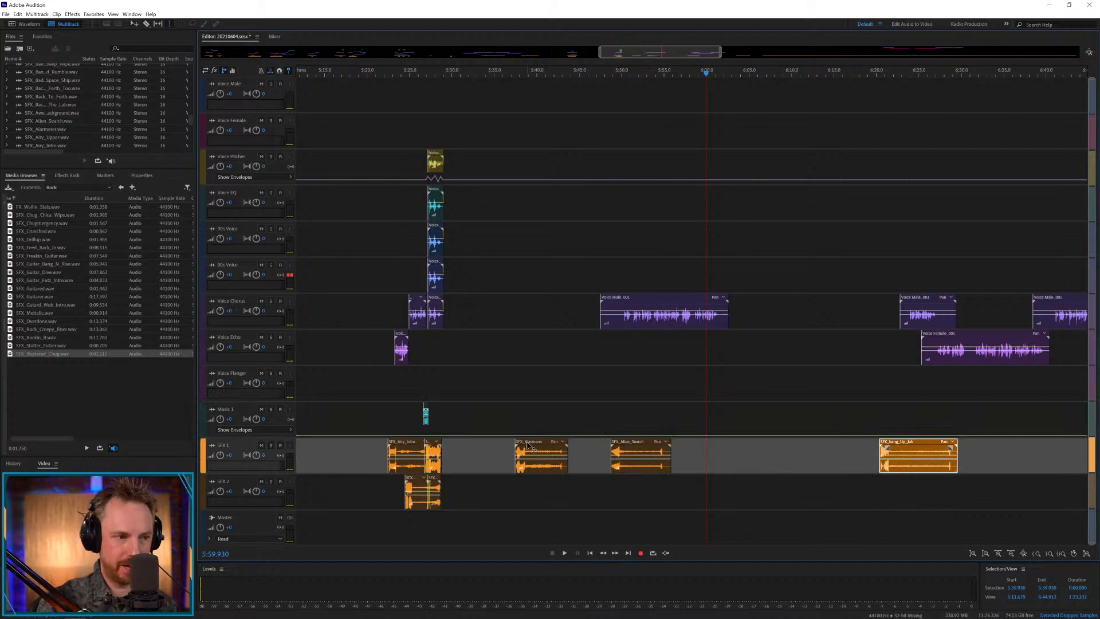
left_click_drag(530, 450, 668, 487)
left_click(613, 487)
key("space")
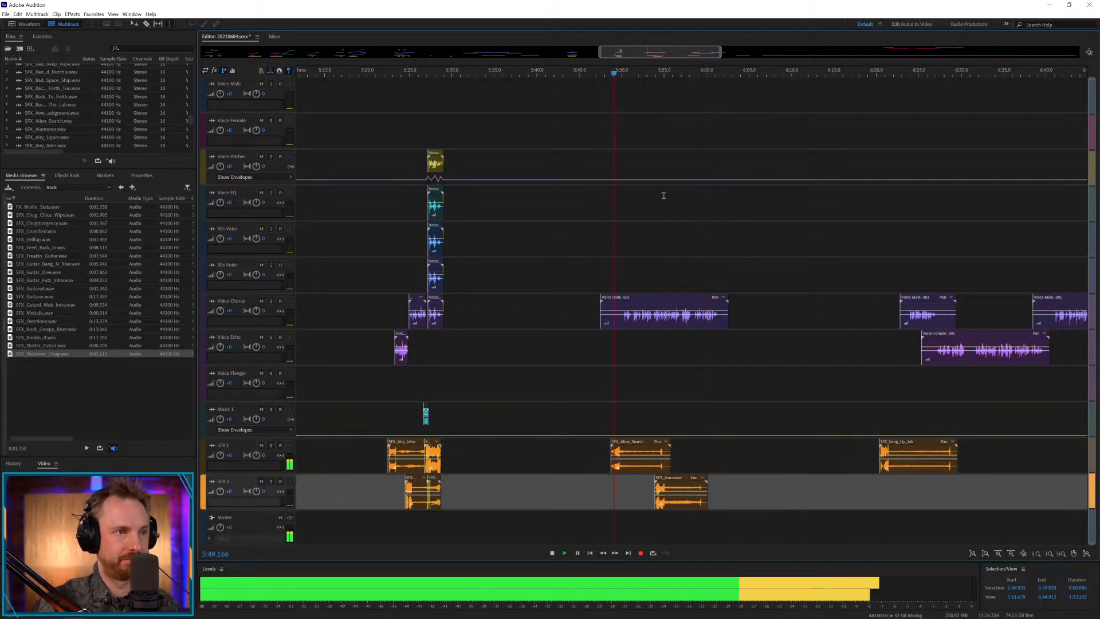
scroll(617, 74, "up", 3)
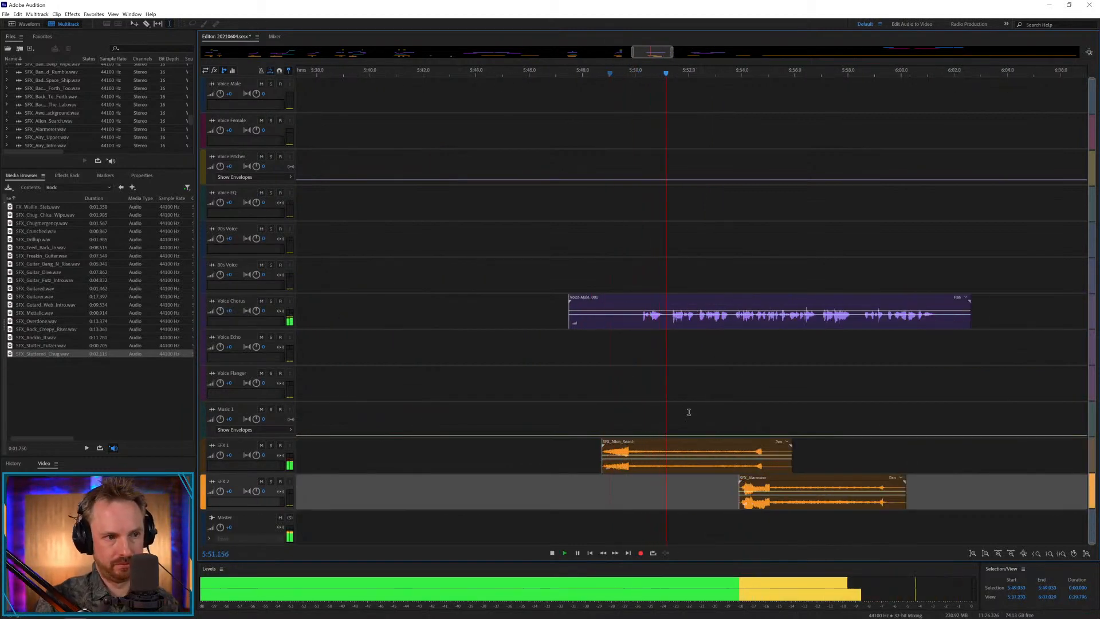
left_click_drag(688, 456, 705, 455)
key("space")
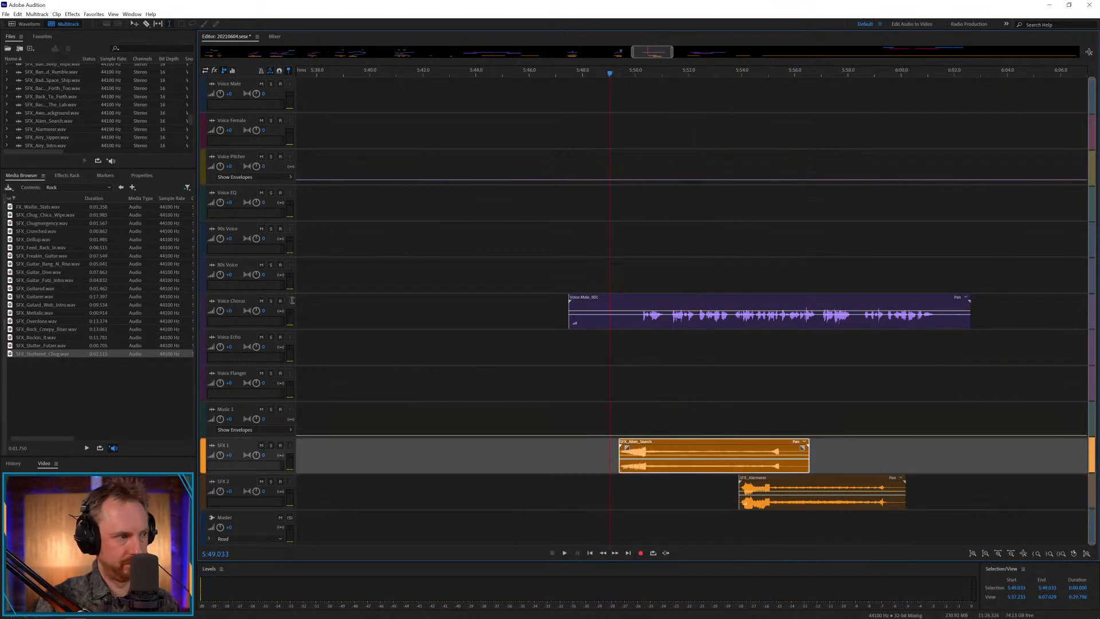
Place SFX_Guitared from the Rock folder on Music 1 at about 5:53.1.
left_click(35, 289)
left_click_drag(34, 289, 718, 424)
key("space")
left_click(628, 368)
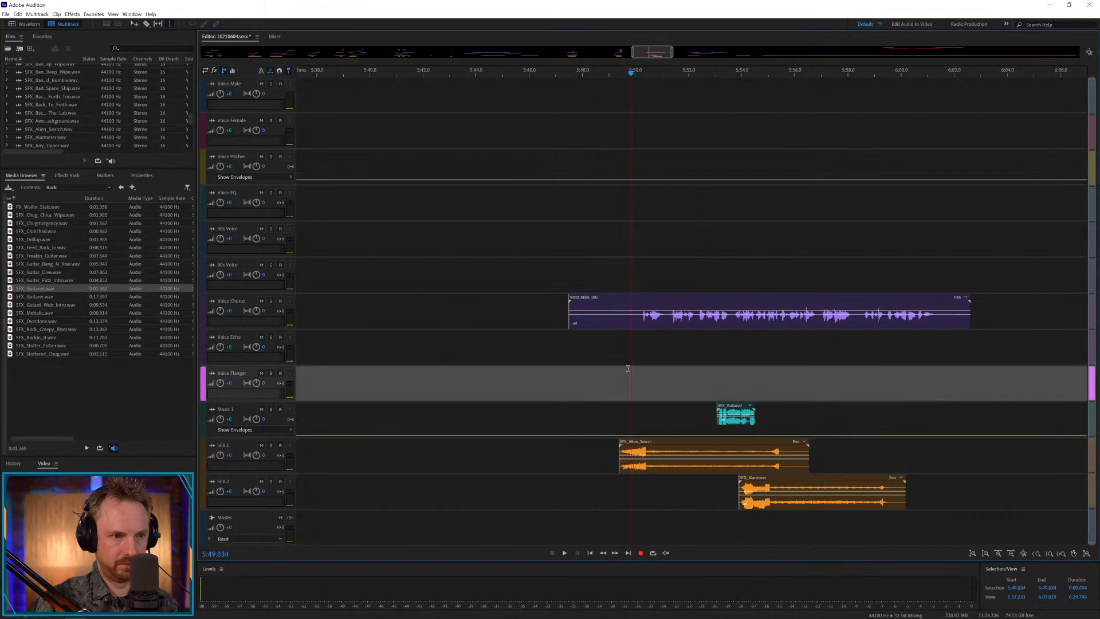
Cut away the silent lead-in of the male voice clip on Voice Chorus so it starts at about 5:50.2.
key("space")
scroll(690, 70, "up", 3)
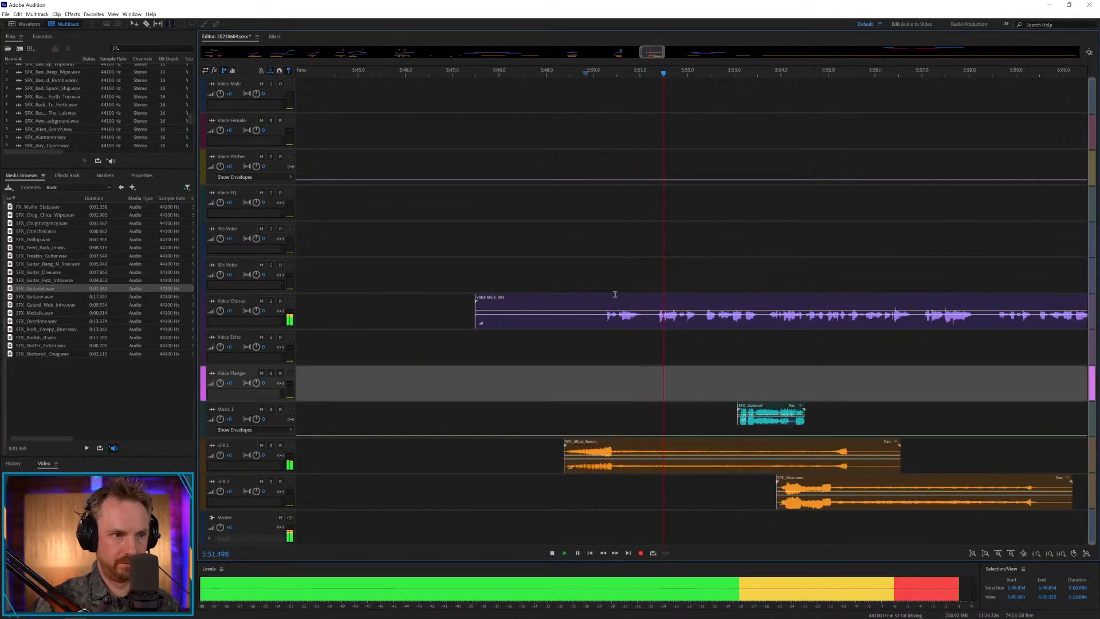
key("space")
left_click_drag(602, 319, 481, 319)
key("Delete")
left_click(622, 347)
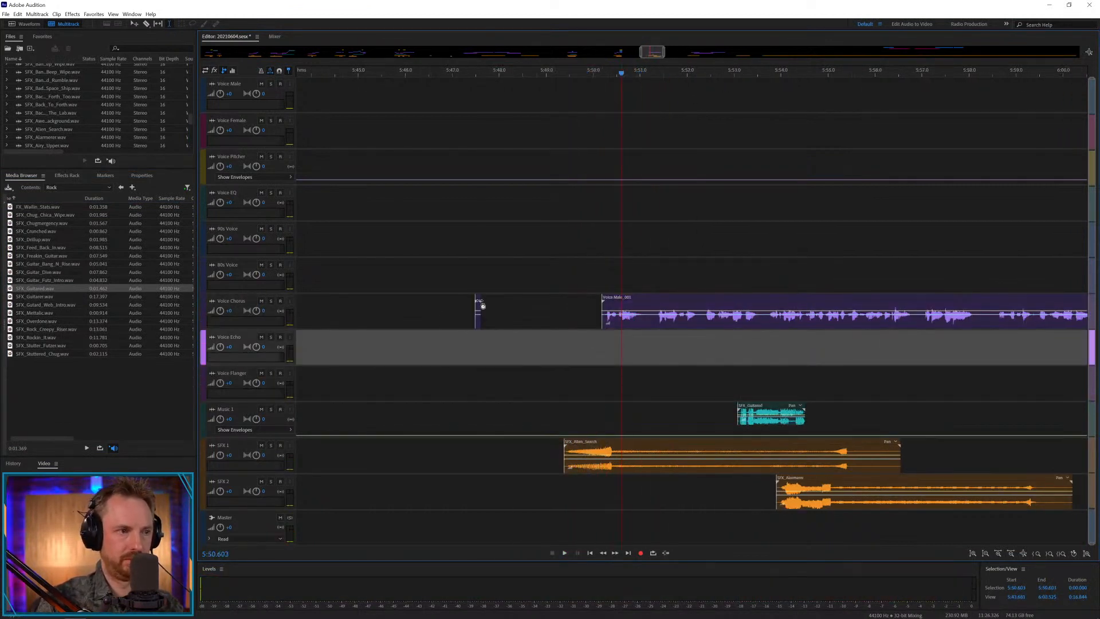
left_click(482, 304)
Split the male voice clip at about 5:51 and move the remainder to Voice Echo, starting at about 5:50.9.
left_click(645, 314)
key("ctrl+k")
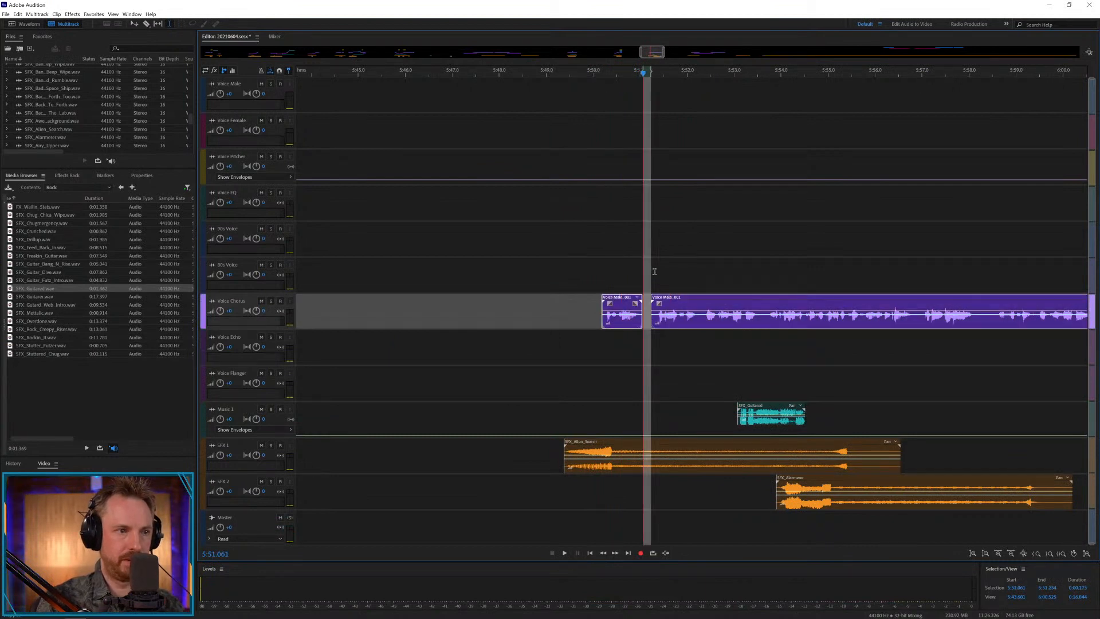
left_click_drag(654, 305, 659, 341)
left_click(570, 335)
Play the split voice from about 5:49.5 while opening the music Beats folder of Production Library Vol.6.
key("space")
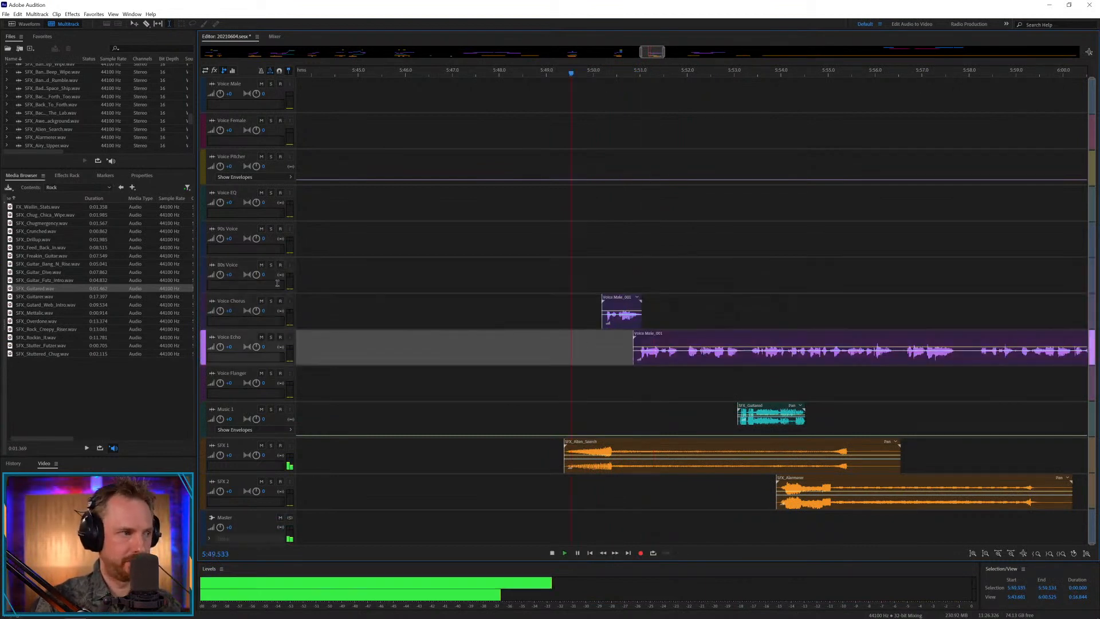
left_click(92, 188)
left_click(94, 215)
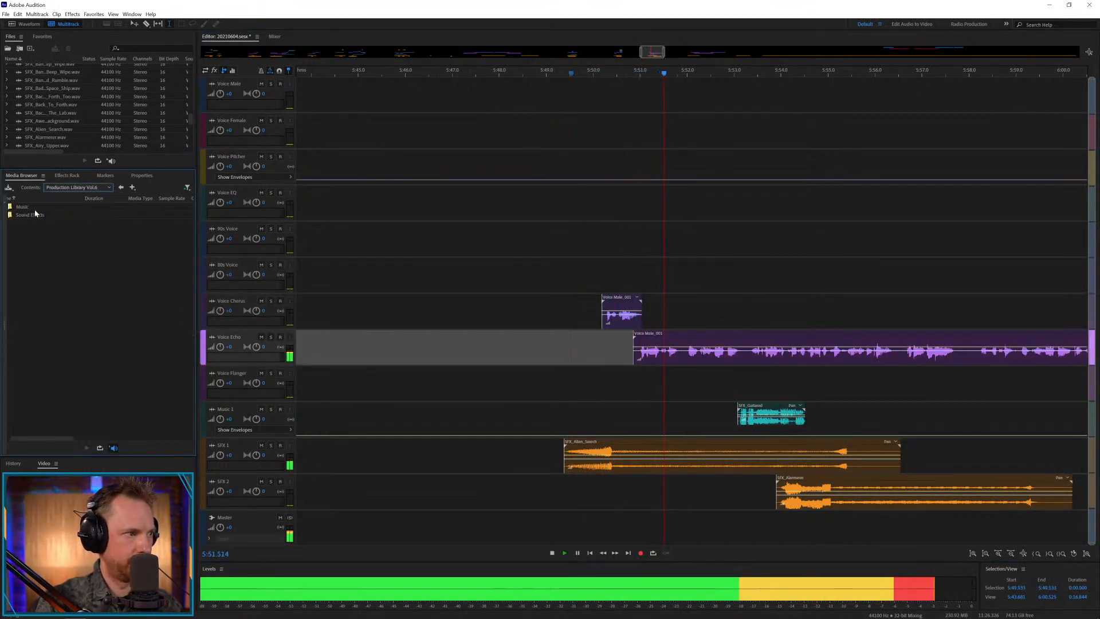
double_click(32, 208)
double_click(23, 207)
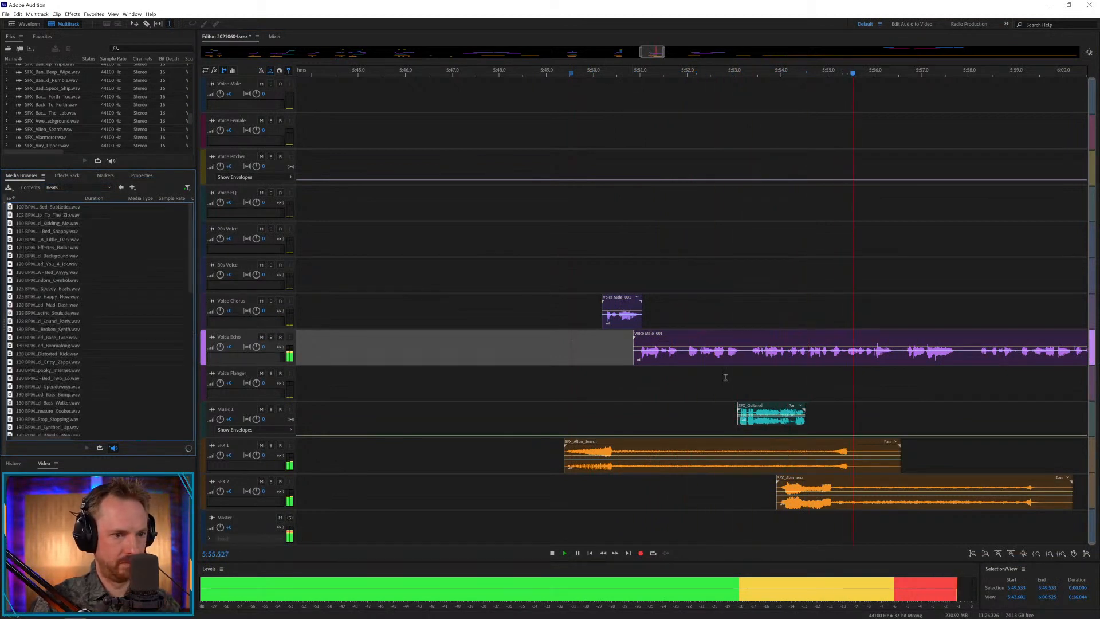
key("space")
Replace the guitar effect on Music 1 with the 115 BPM Bed_Snappy music bed, starting at about 5:50.8.
left_click_drag(764, 393, 839, 413)
left_click(836, 413)
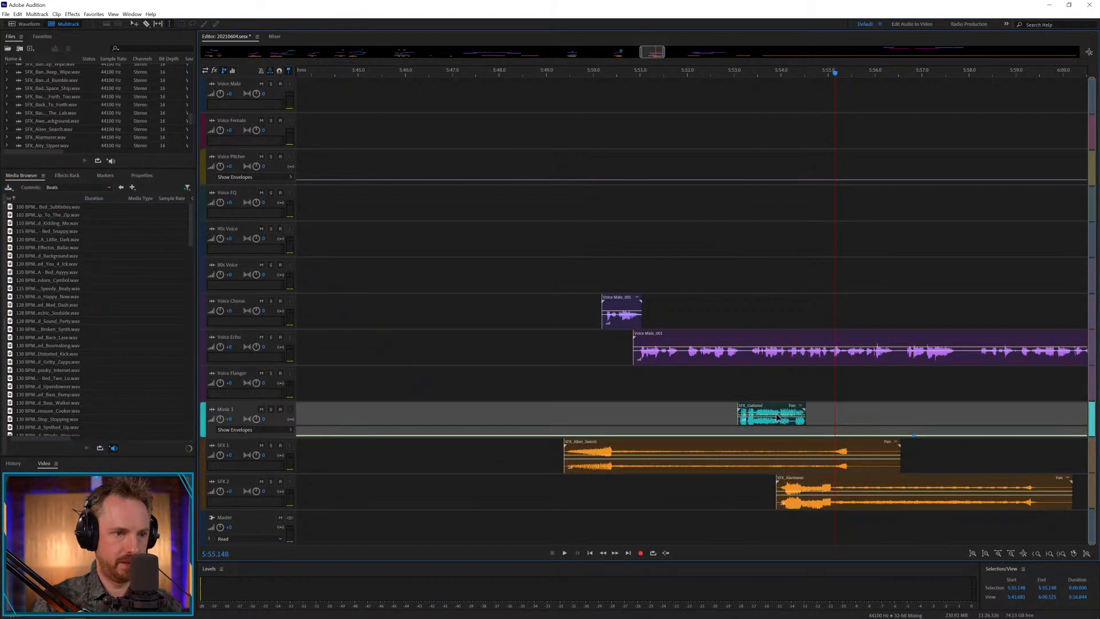
left_click(778, 415)
key("Delete")
mouse_move(49, 231)
left_mouse_down()
mouse_move(418, 320)
mouse_move(615, 393)
mouse_move(631, 418)
left_mouse_up()
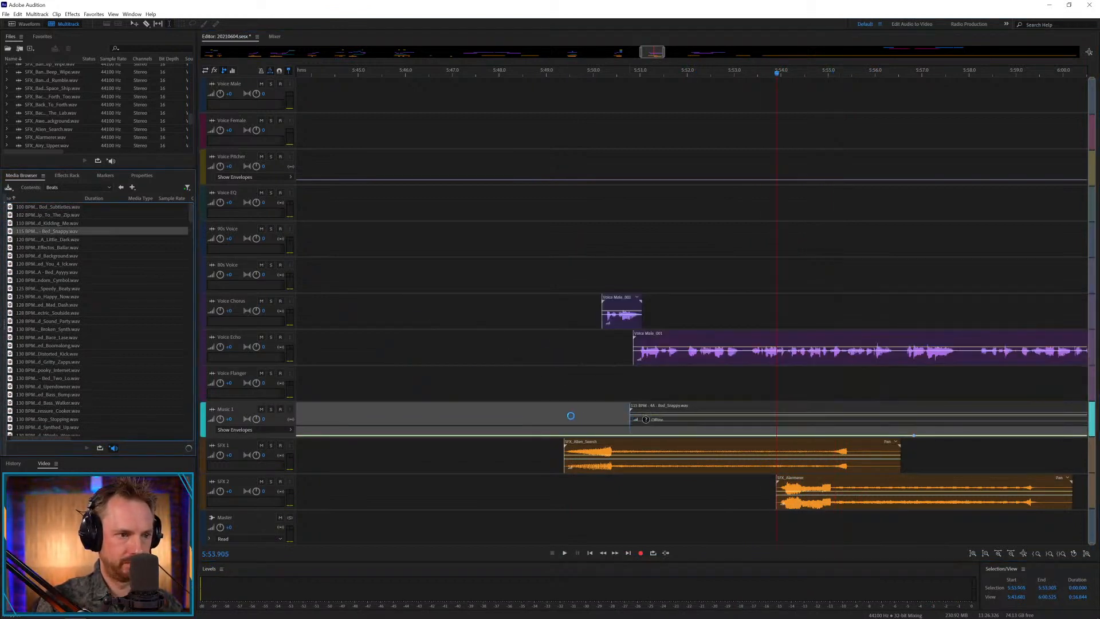
Play back the music bed under the voice clips from about 5:50.3.
left_click(608, 404)
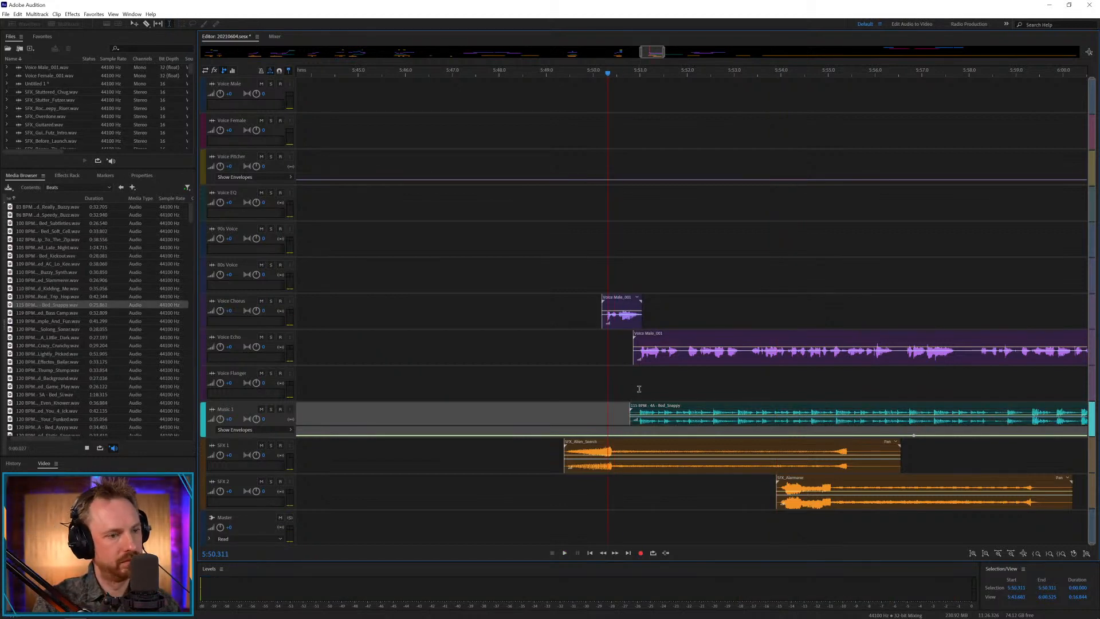
key("space")
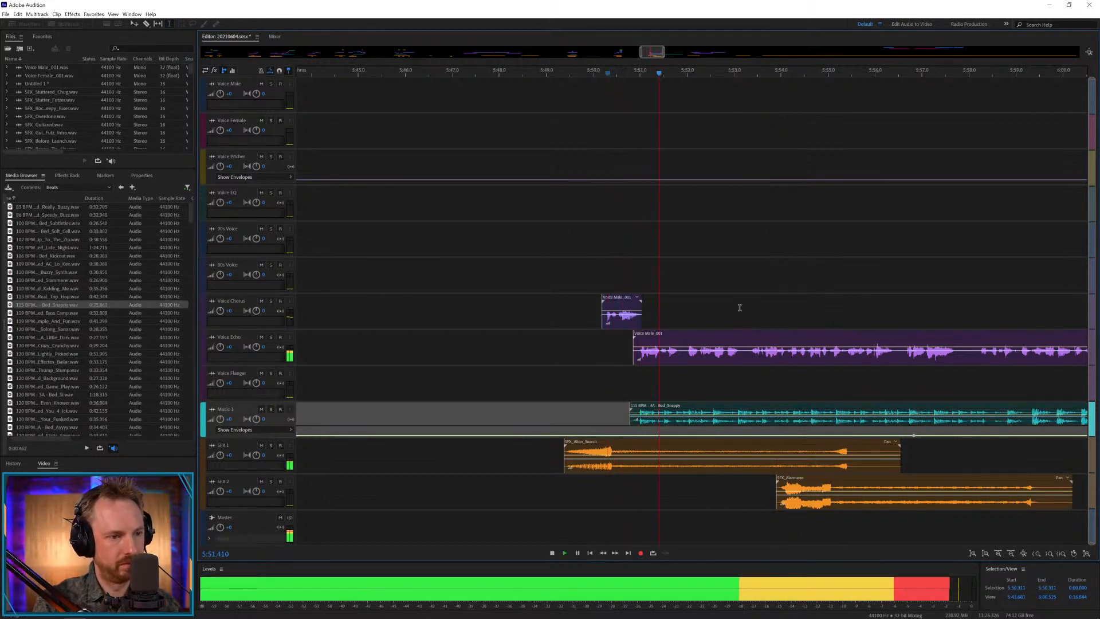
mouse_move(649, 53)
left_mouse_down()
mouse_move(659, 53)
mouse_move(655, 73)
left_mouse_up()
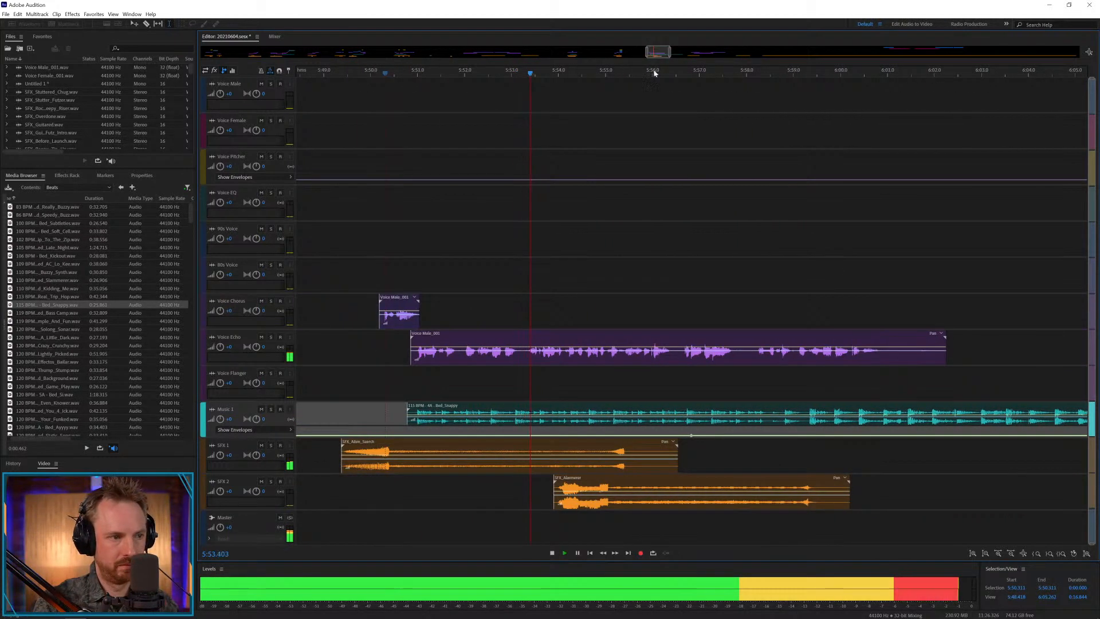
key("space")
Split the Voice Echo clip at about 5:53.2 and move the remainder to Voice Chorus, starting at about 5:53.1.
left_click(528, 339)
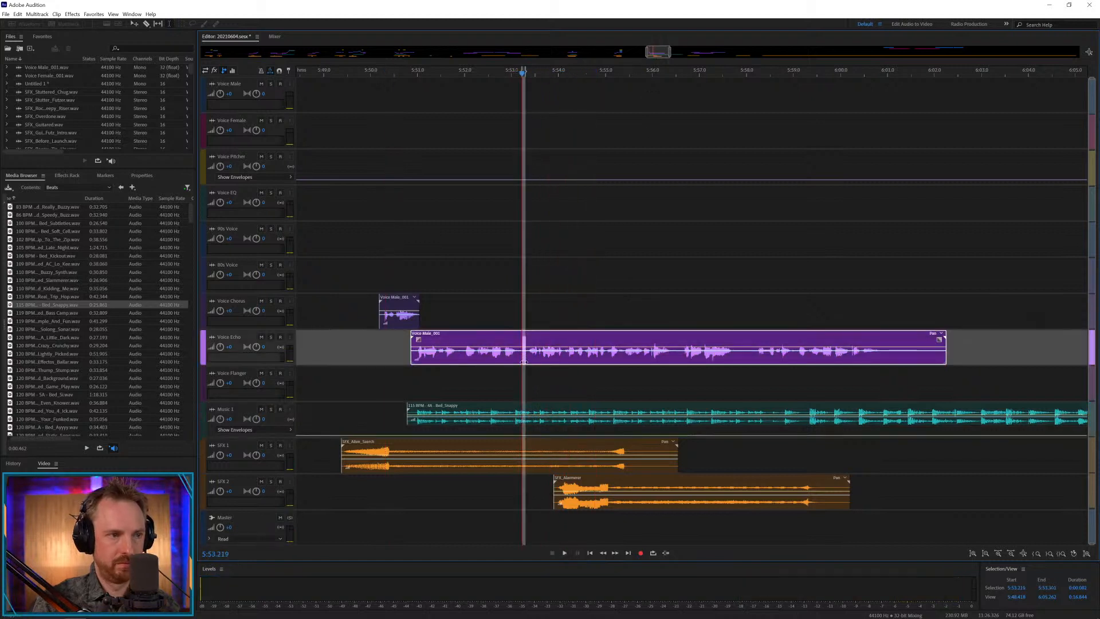
key("ctrl+k")
left_click_drag(543, 337, 548, 324)
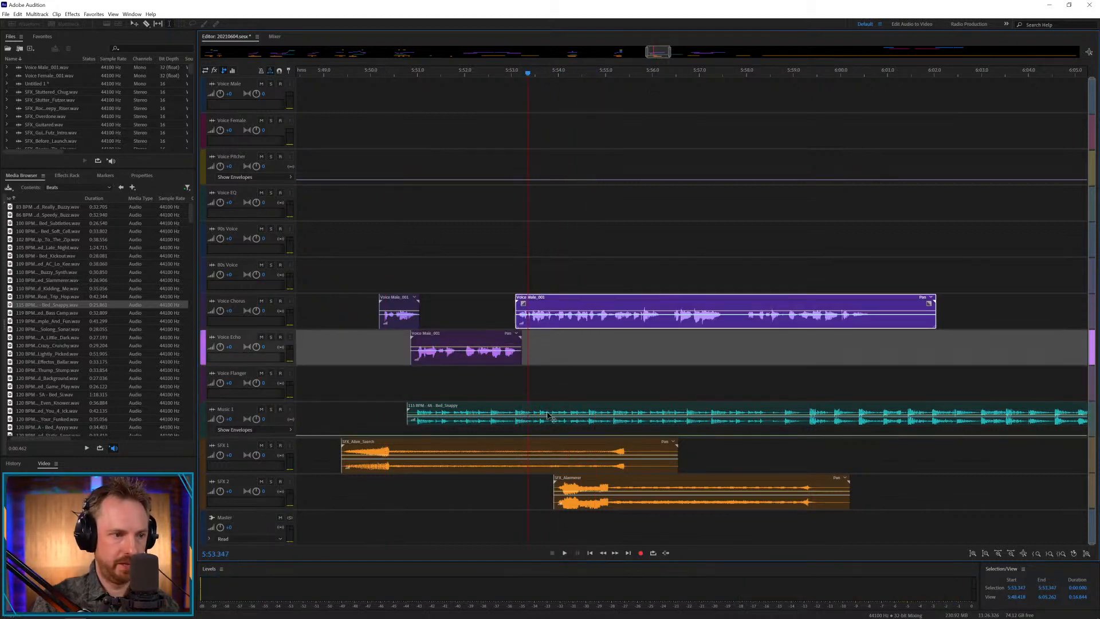
Move the alarm effect to about 5:56.4, then split SFX_Alien_Search near 5:54 and crossfade its second part to end at about 5:57.4.
left_click_drag(578, 472, 694, 473)
key("space")
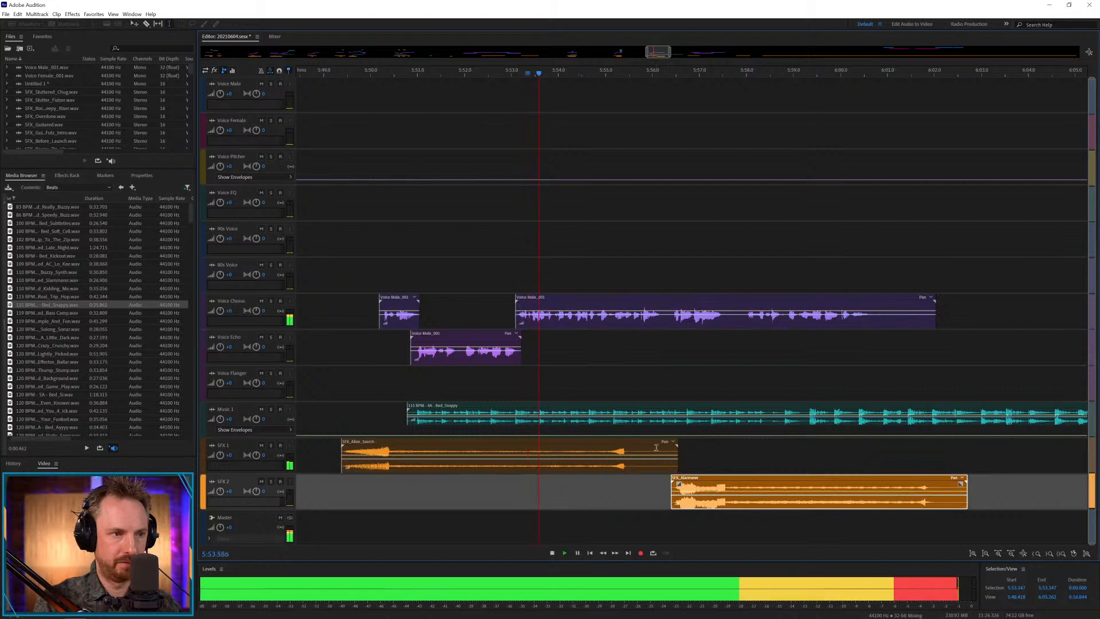
left_click(557, 466)
key("ctrl+k")
left_click_drag(593, 447, 619, 443)
left_click_drag(596, 450, 492, 463)
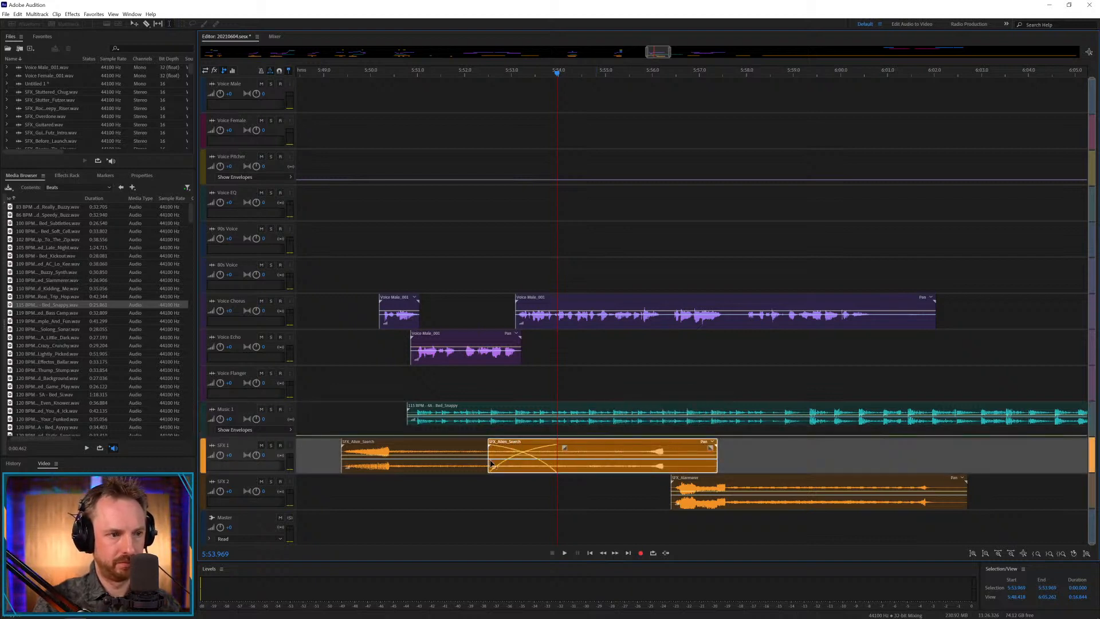
Play from about 5:55.7 and shift the alarm effect on SFX 2 to start at about 5:57.7.
left_click(642, 398)
key("space")
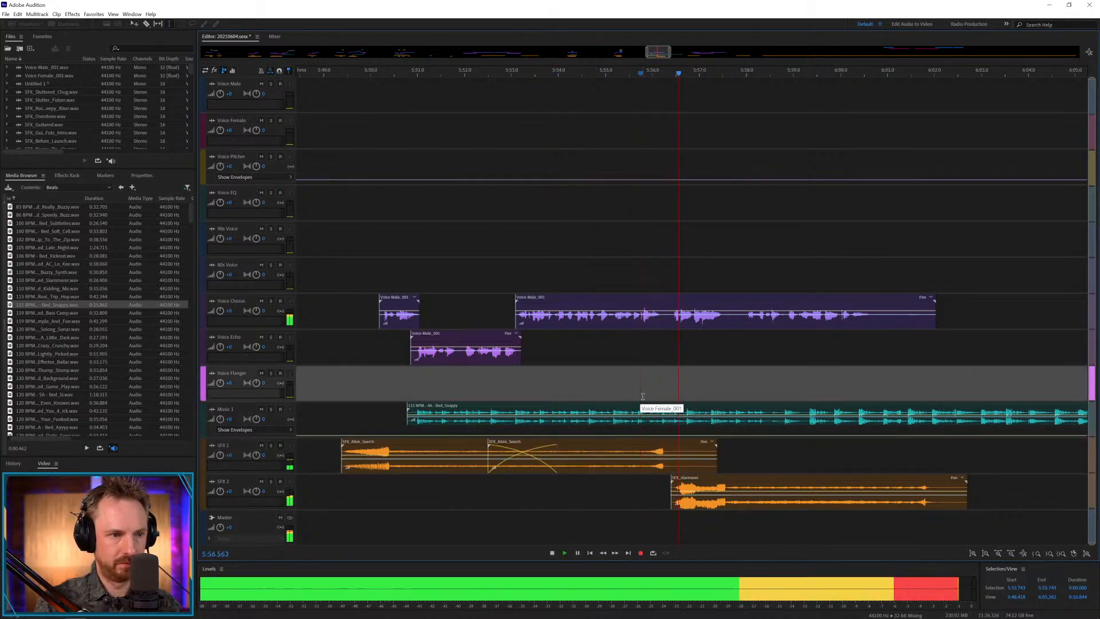
key("space")
left_click_drag(696, 484, 755, 484)
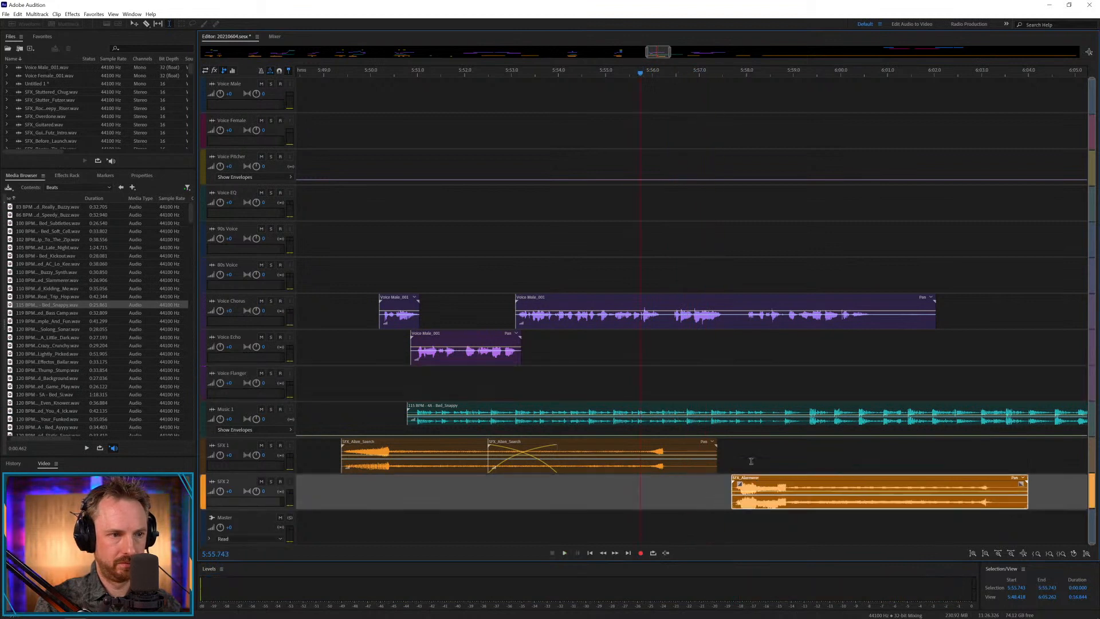
Split the Voice Chorus clip at about 5:56.2 and move the remainder to Voice Echo, starting at about 5:56.1.
mouse_move(671, 326)
left_mouse_down()
mouse_move(692, 309)
mouse_move(668, 298)
mouse_move(666, 340)
left_mouse_up()
key("Delete")
left_click(719, 341)
Cut the Snappy music bed off at about 5:57.2, add a Music 1 envelope peak at its end, and play the ending.
left_click_drag(711, 417, 756, 417)
key("Delete")
left_click(745, 384)
left_click(771, 406)
key("Delete")
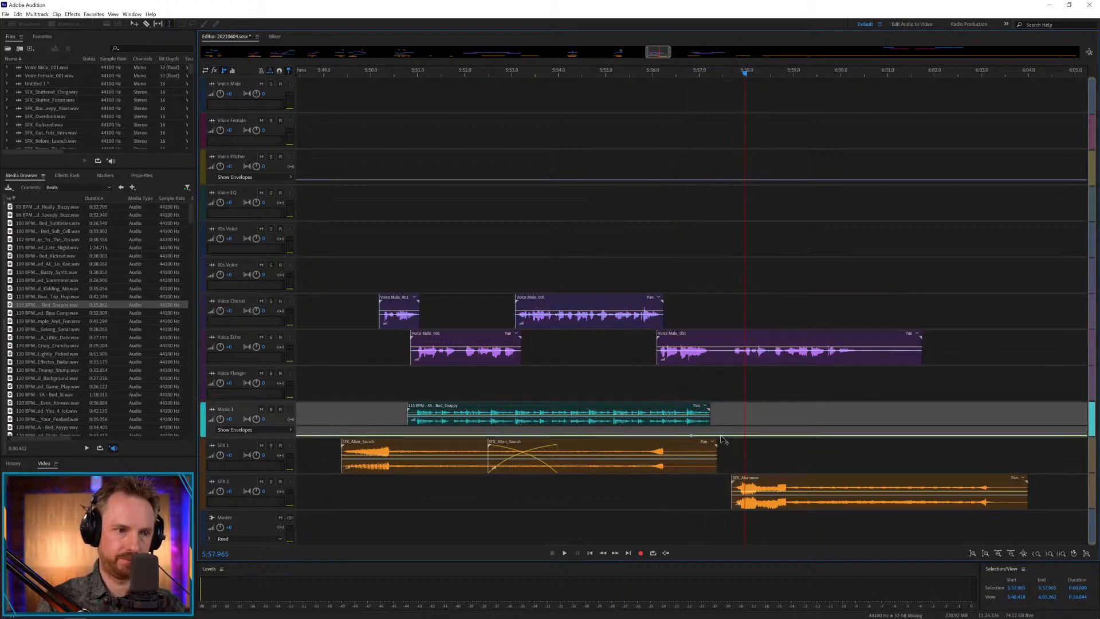
key("space")
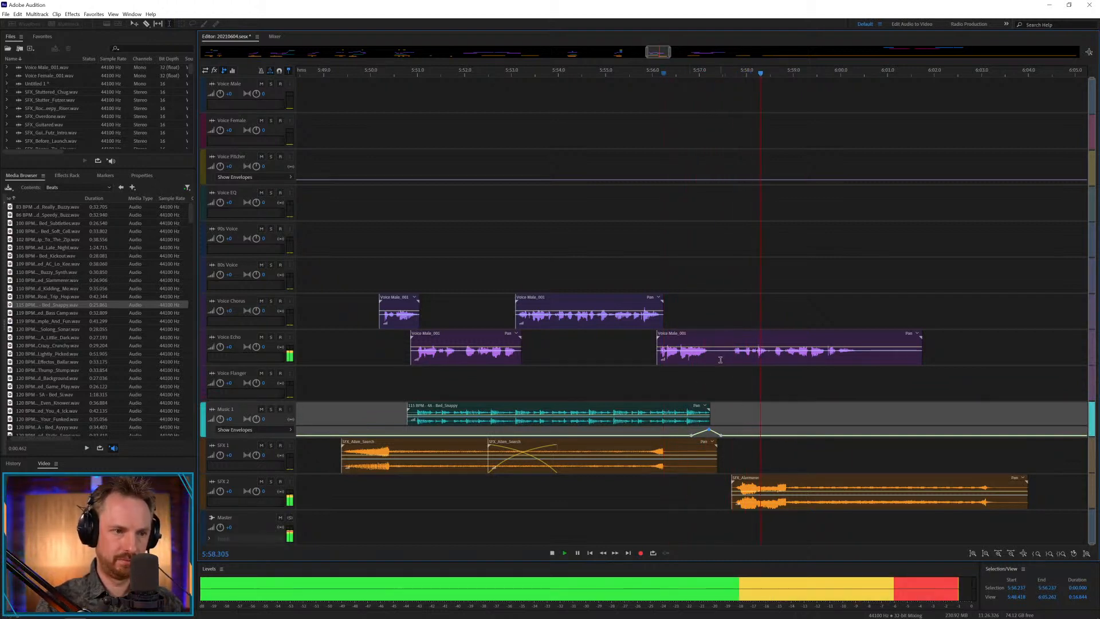
key("space")
Cut the pause at 5:57.3 out of the Voice Echo clip and nudge the final phrase and alarm effect slightly later.
left_click_drag(714, 356, 724, 357)
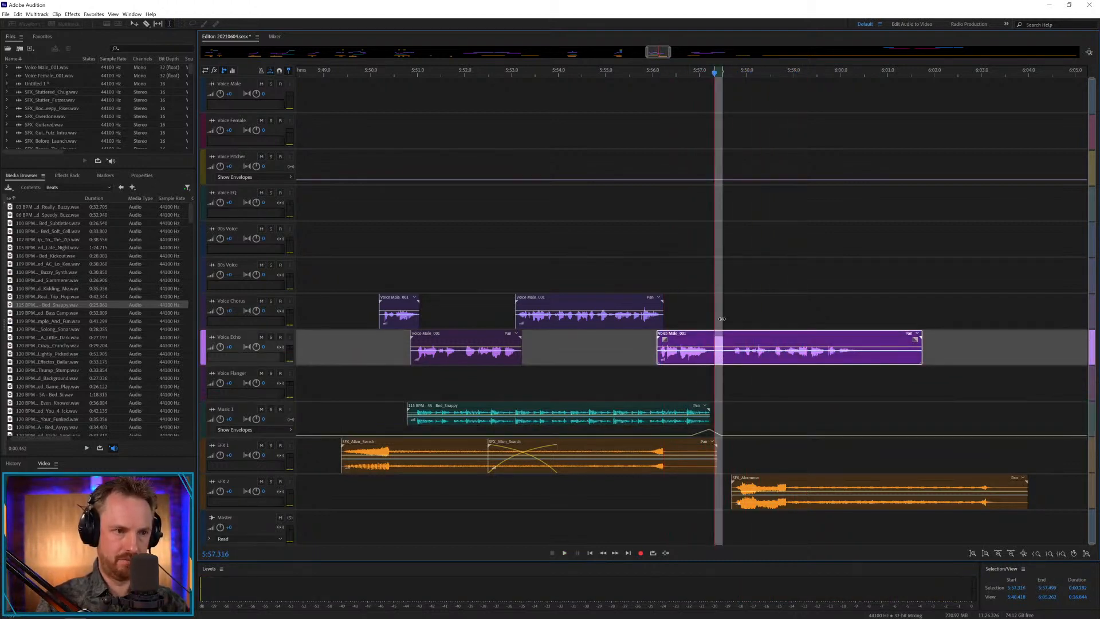
key("Delete")
left_click_drag(737, 310, 890, 526)
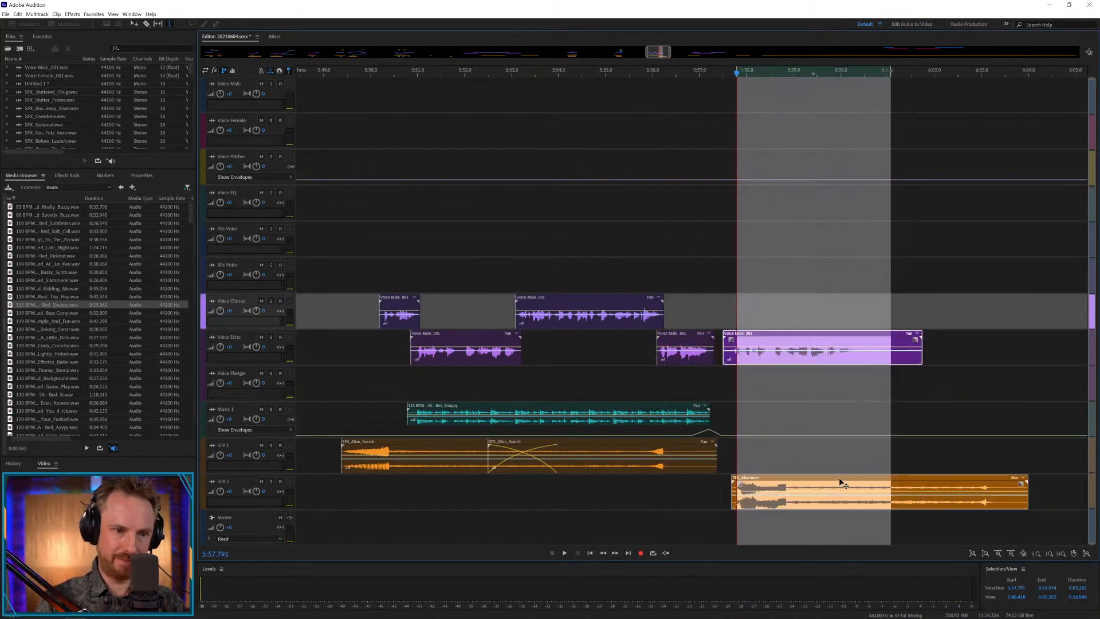
left_click_drag(839, 478, 844, 477)
Play back the ending from about 5:55.4, through the music stop and the alarm effect.
left_click(620, 385)
key("space")
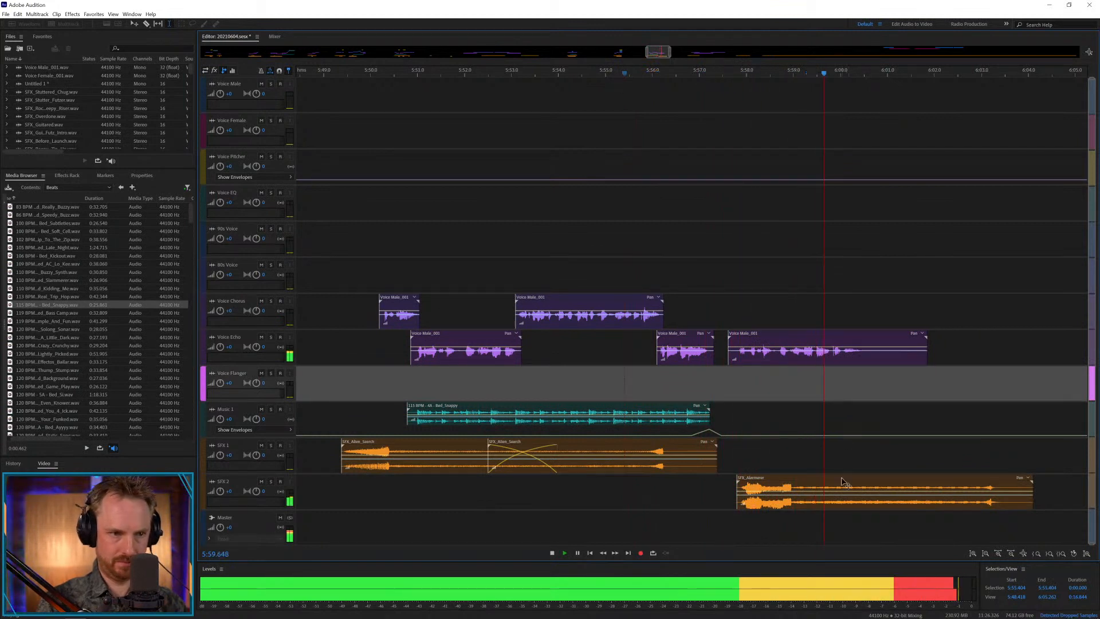
key("space")
Shorten the alarm effect on SFX 2 with a crossfaded cut so it ends at about 6:00.7, and play it from 5:58.2.
mouse_move(819, 485)
left_mouse_down()
mouse_move(956, 479)
mouse_move(808, 482)
left_mouse_up()
key("Delete")
left_click(945, 459)
left_click(758, 447)
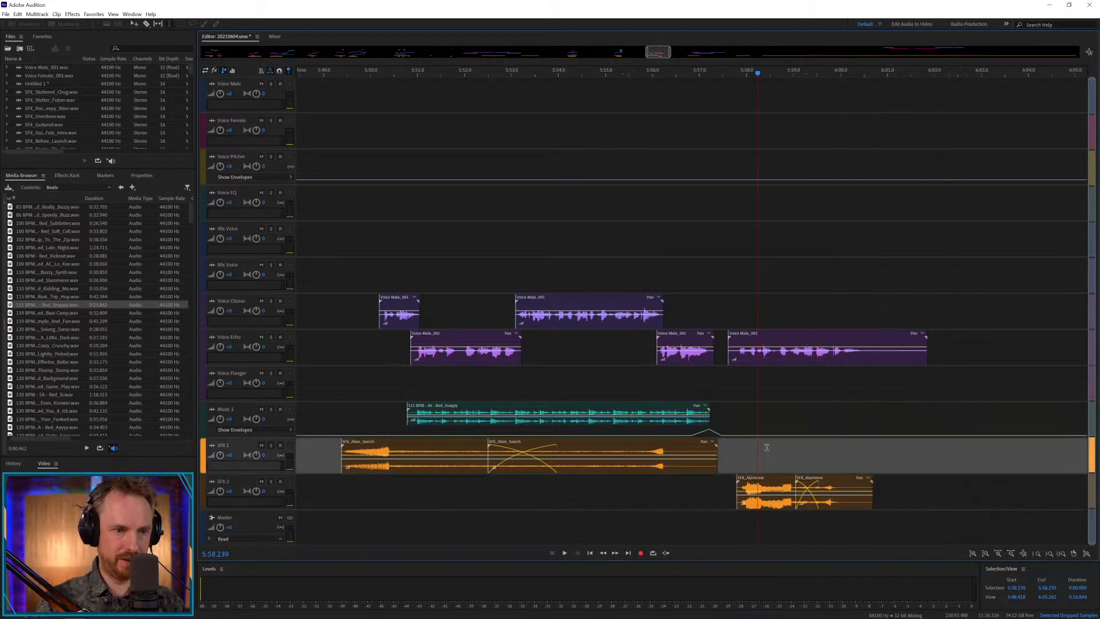
key("space")
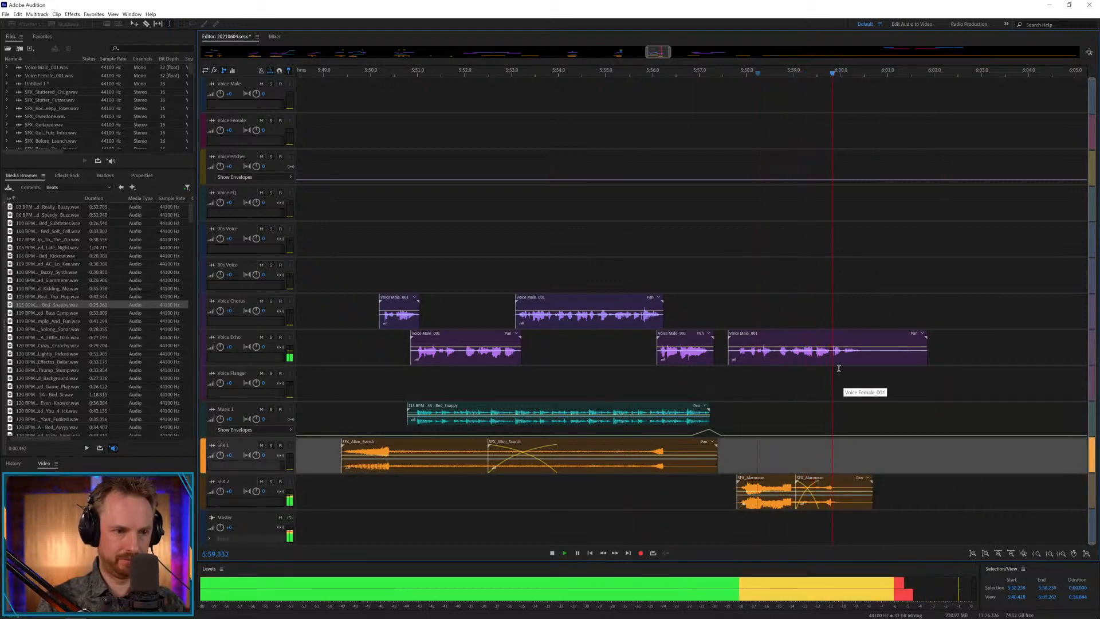
key("space")
Save the session and set the playhead near the stored effects at about 7:01.
key("backslash")
key("ctrl+s")
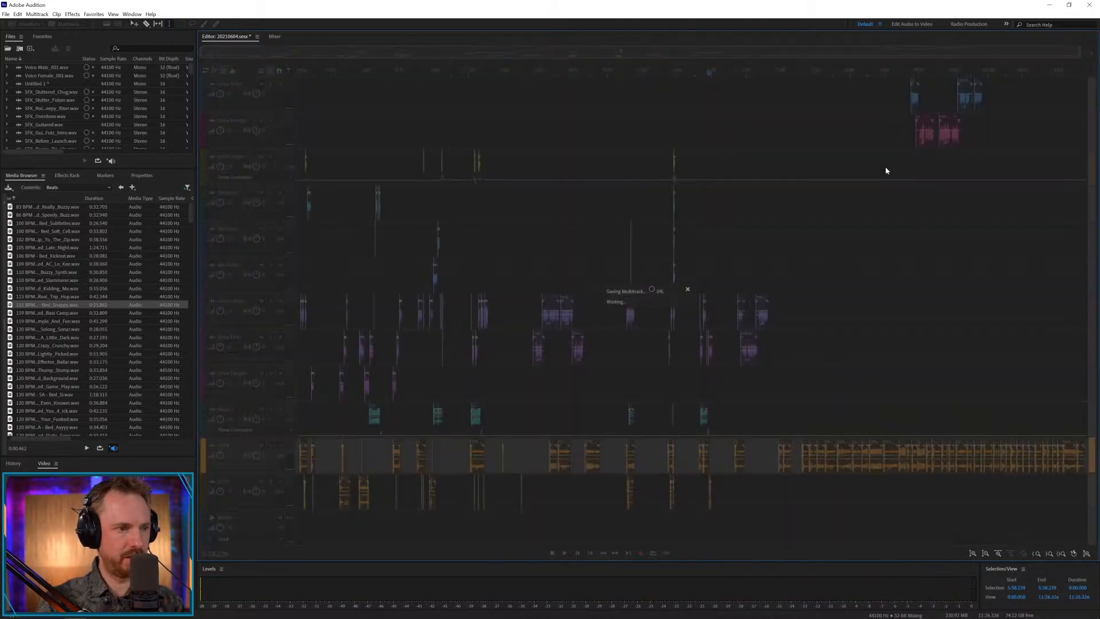
left_click(782, 79)
scroll(782, 79, "up", 3)
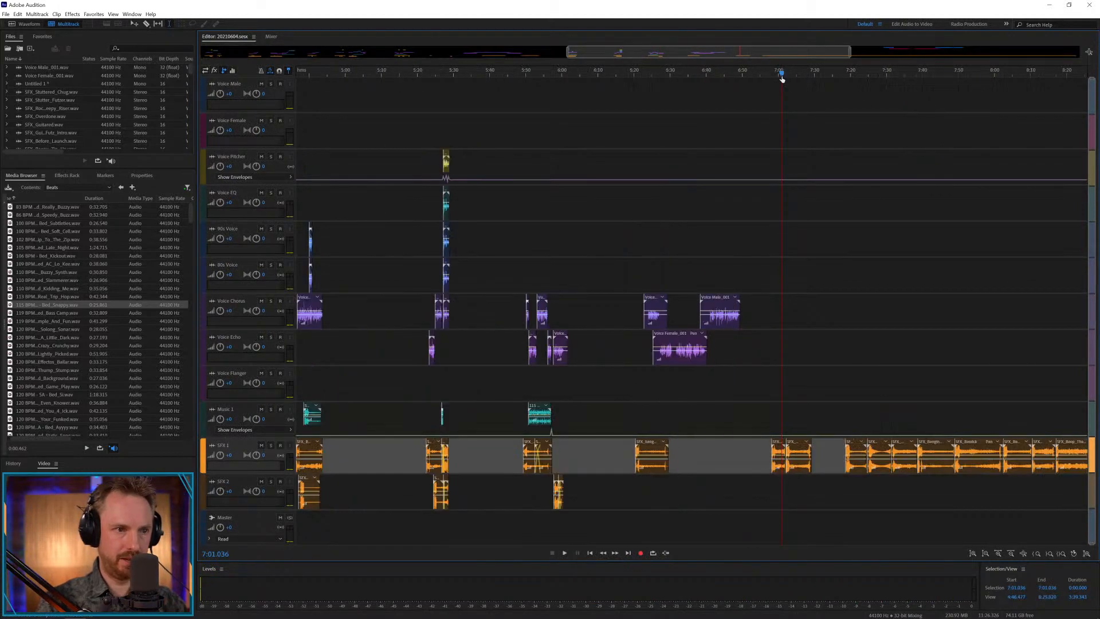
Play the next voice section and move the Bang_Up effect on SFX 1 to start at about 6:22.7 with the male clip.
key("space")
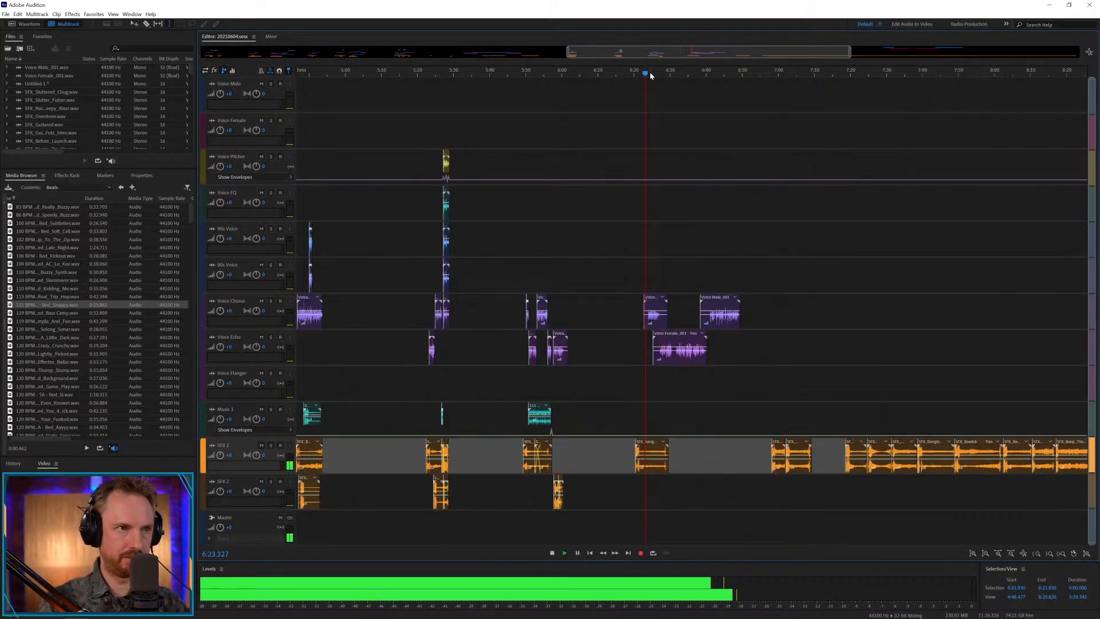
scroll(641, 230, "up", 3)
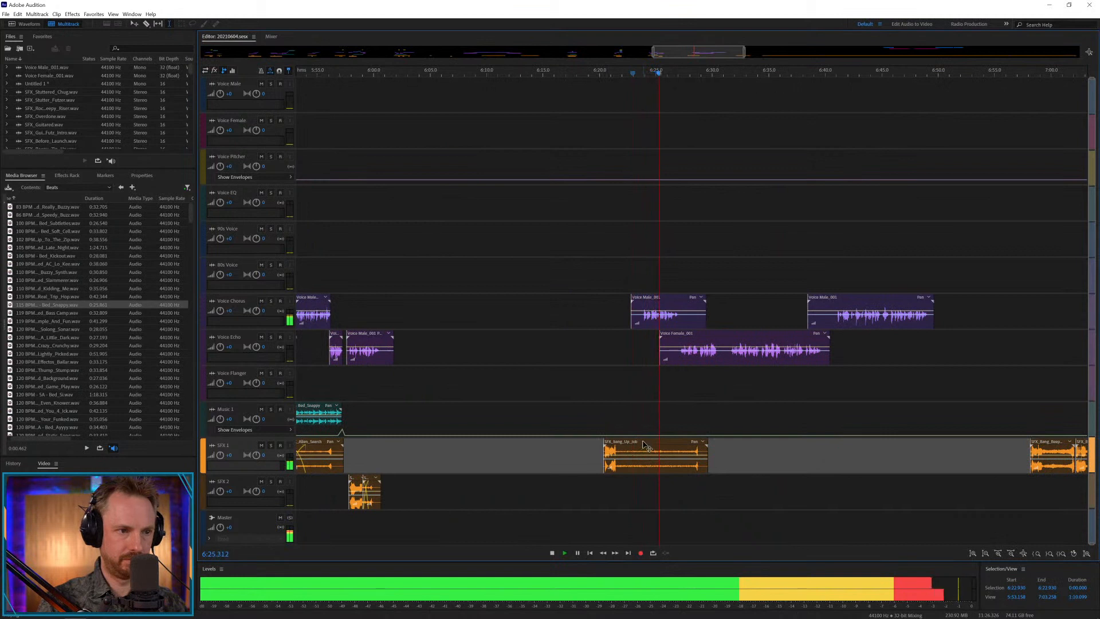
left_click_drag(656, 441, 684, 441)
Place the 120 BPM Effector bed on Music 1 at about 6:23.5 and play the opening from about 6:22.
left_click(621, 418)
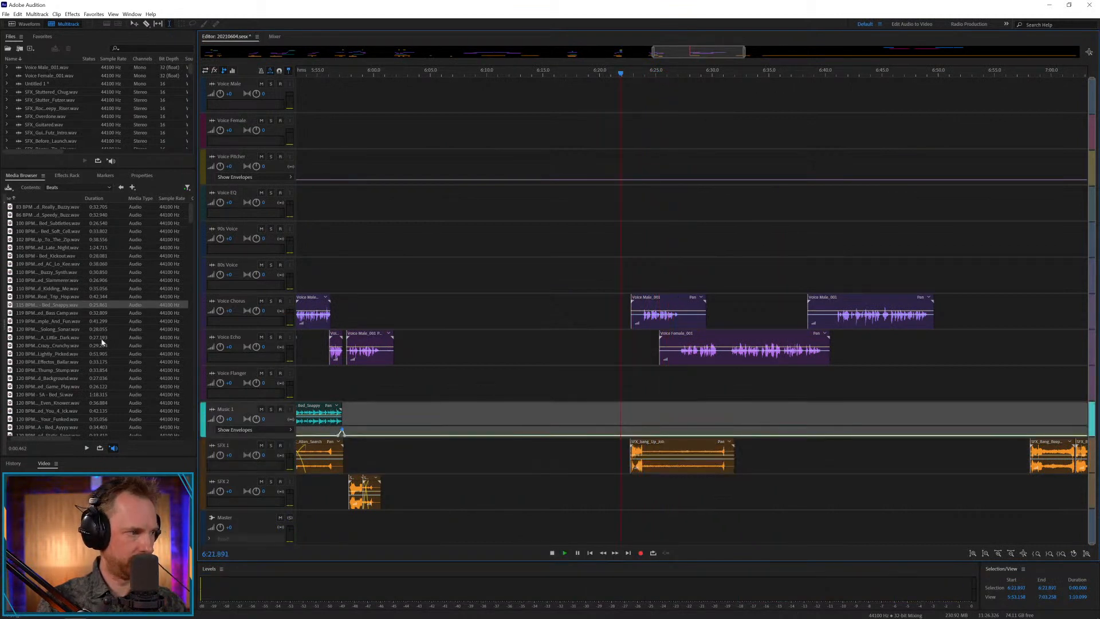
left_click_drag(34, 264, 623, 424)
left_click_drag(74, 362, 634, 415)
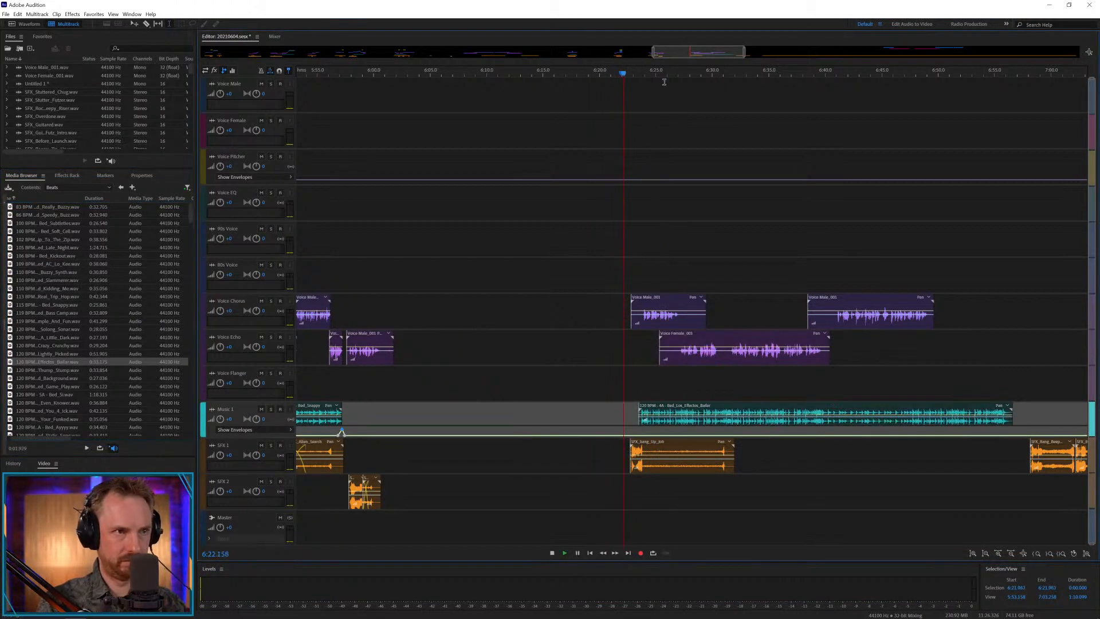
scroll(673, 71, "up", 4)
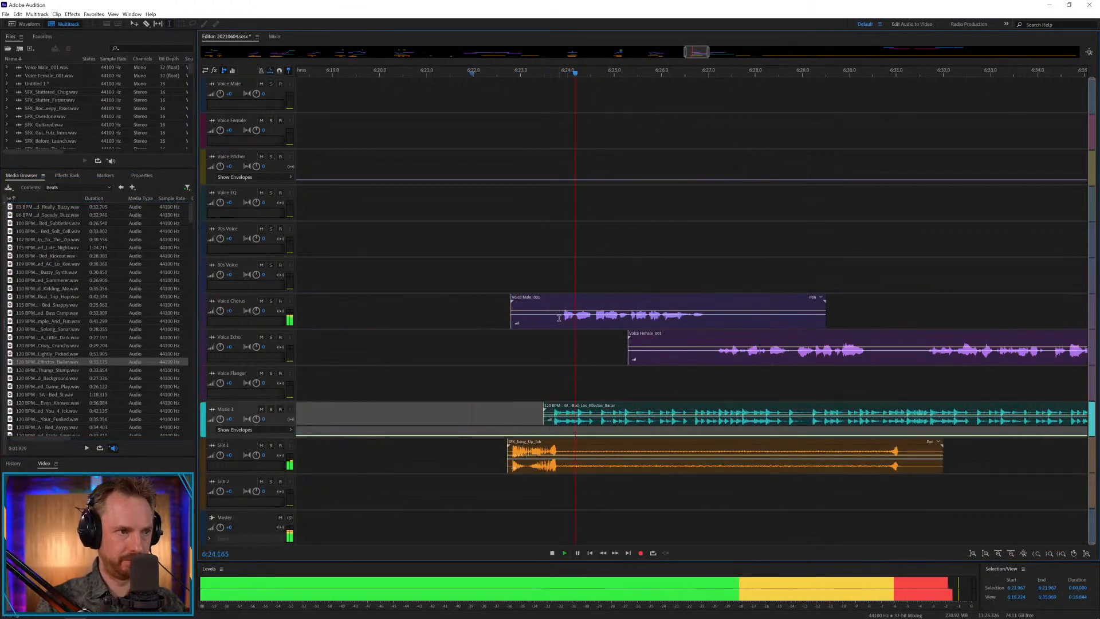
key("space")
Delete the leading silence of the male and female clips and the female clip's pause between about 6:30.6 and 6:31.4.
left_click_drag(562, 320, 479, 320)
key("Delete")
left_click_drag(715, 356, 598, 355)
key("Delete")
left_click_drag(880, 355, 916, 354)
key("Delete")
Trim the silent tail of the Voice Chorus clip and move the first female phrase on Voice Echo to about 6:26.7.
left_click(896, 297)
left_click_drag(721, 312, 884, 316)
key("Delete")
left_click_drag(823, 335, 804, 337)
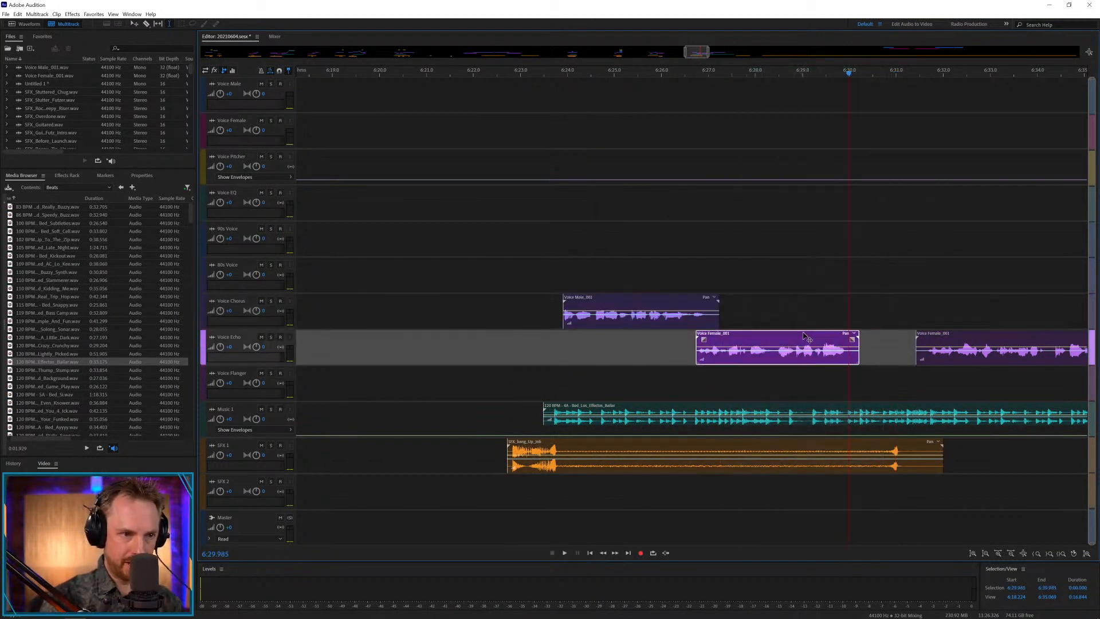
Play the voice handover from about 6:22.6 and move the first female phrase on Voice Echo to about 6:27.6.
left_click(512, 381)
key("space")
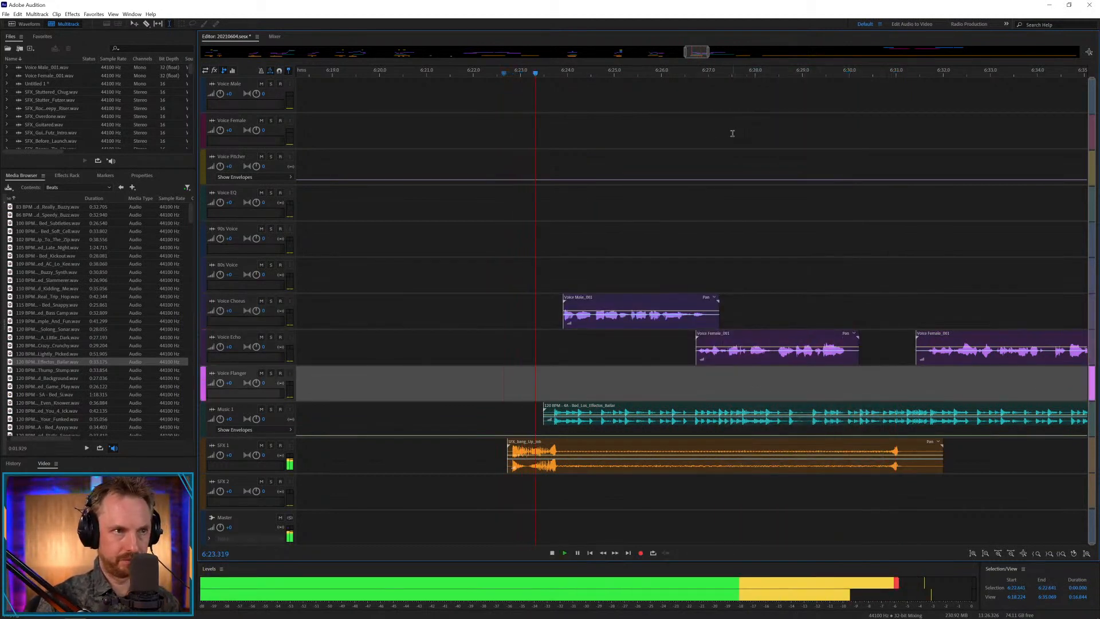
scroll(715, 66, "up", 3)
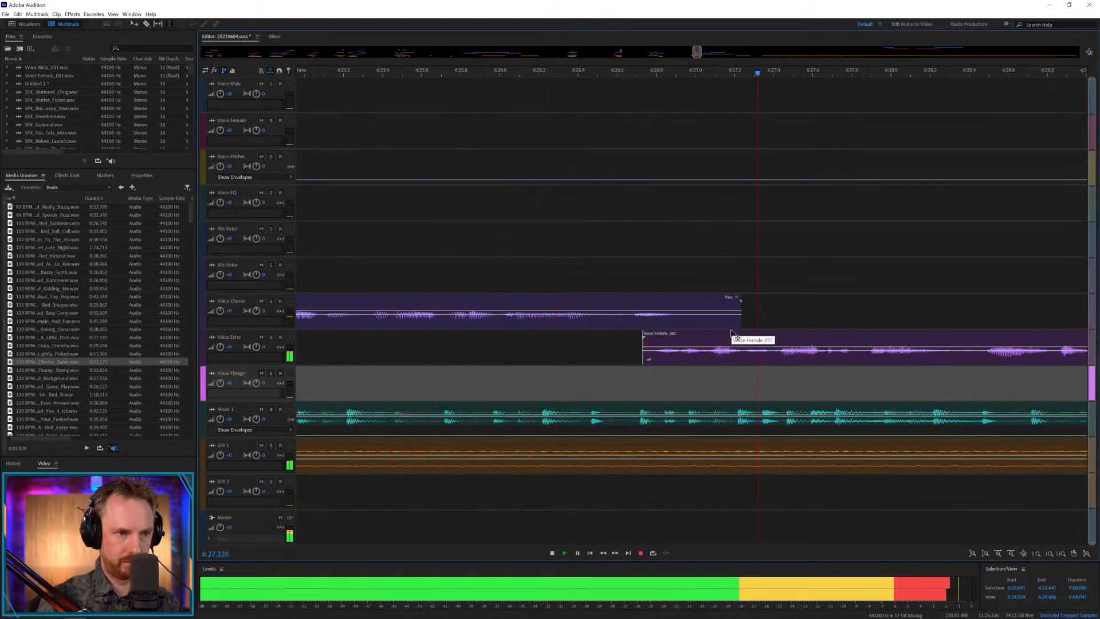
key("space")
left_click_drag(731, 334, 863, 329)
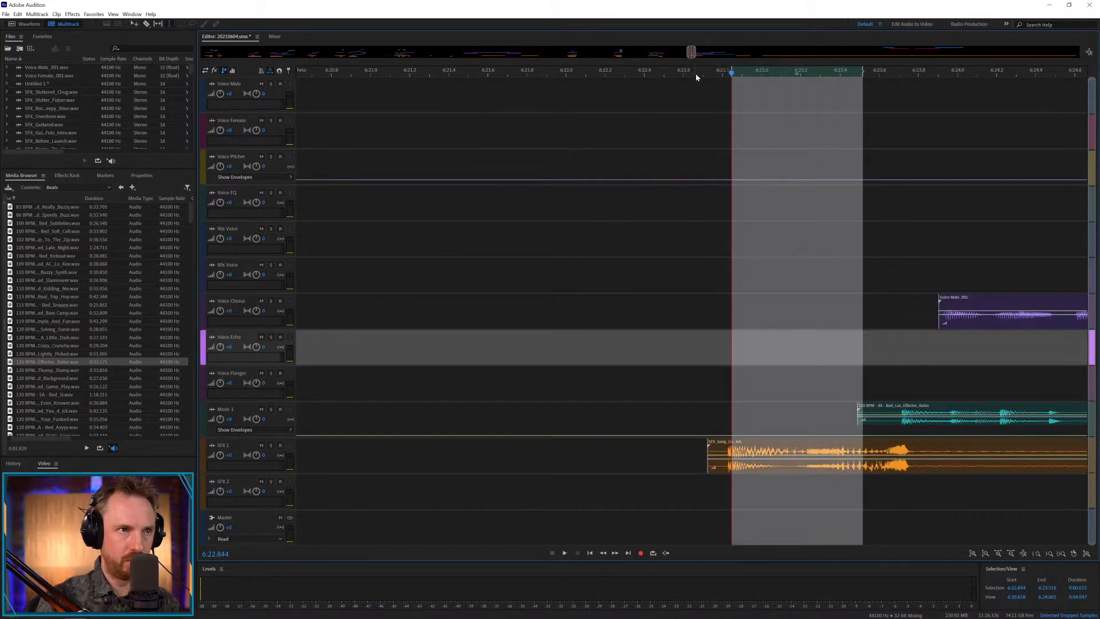
left_click_drag(693, 53, 706, 53)
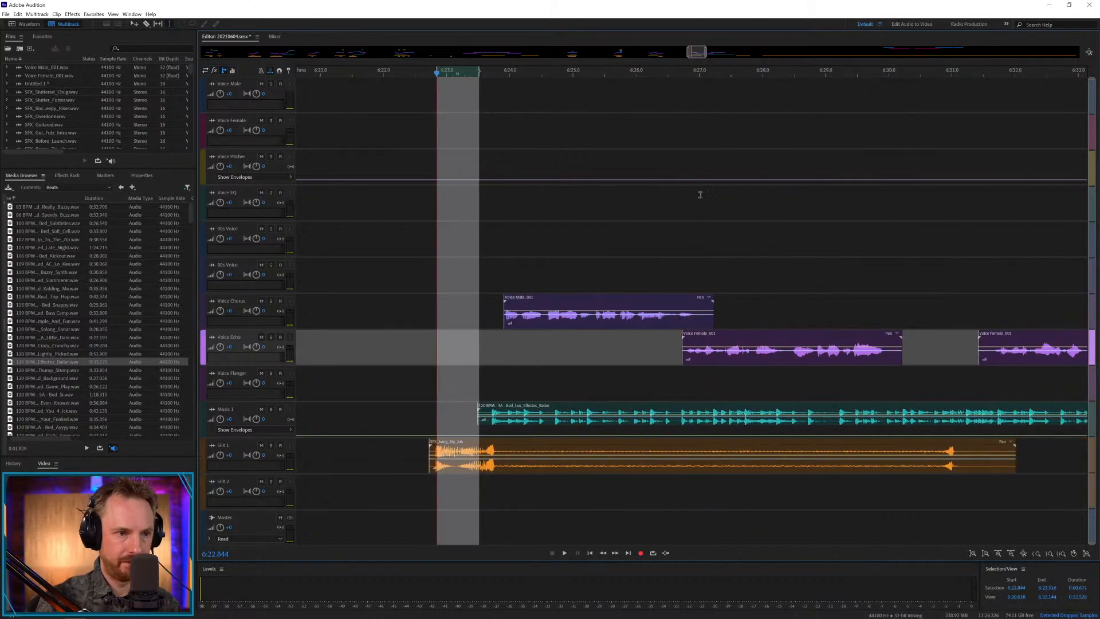
left_click(702, 344)
mouse_move(719, 338)
left_mouse_down()
mouse_move(769, 346)
mouse_move(740, 356)
left_mouse_up()
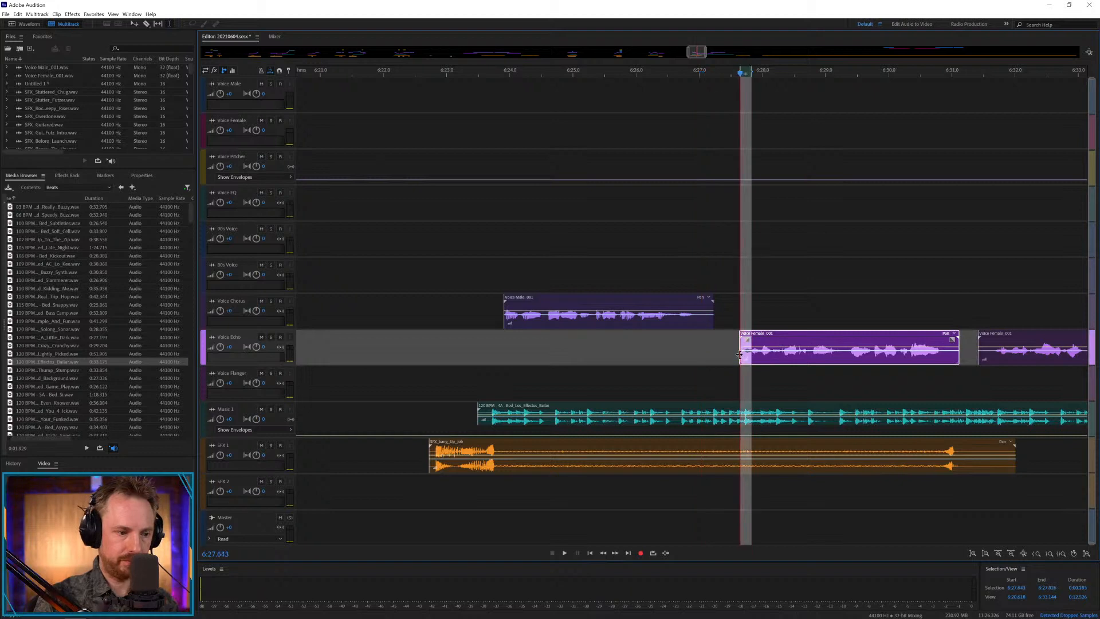
Paste repeated copies of the female phrase's first syllable onto Voice Pitcher, forming a stutter from about 6:26.7 to 6:27.7.
left_click(729, 167)
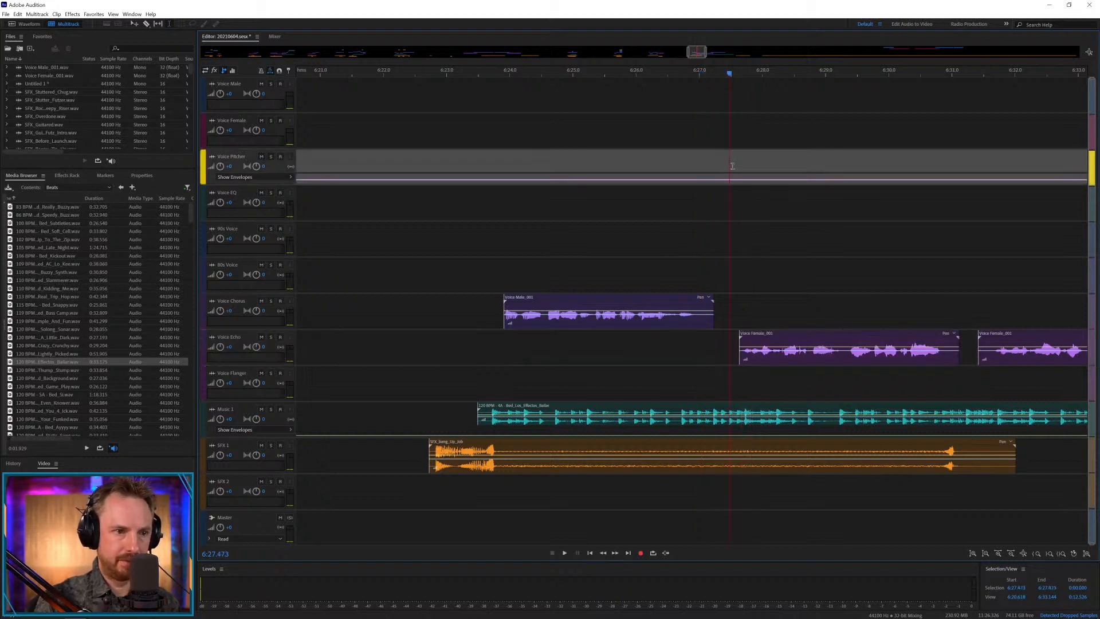
key("ctrl+v")
left_click(724, 166)
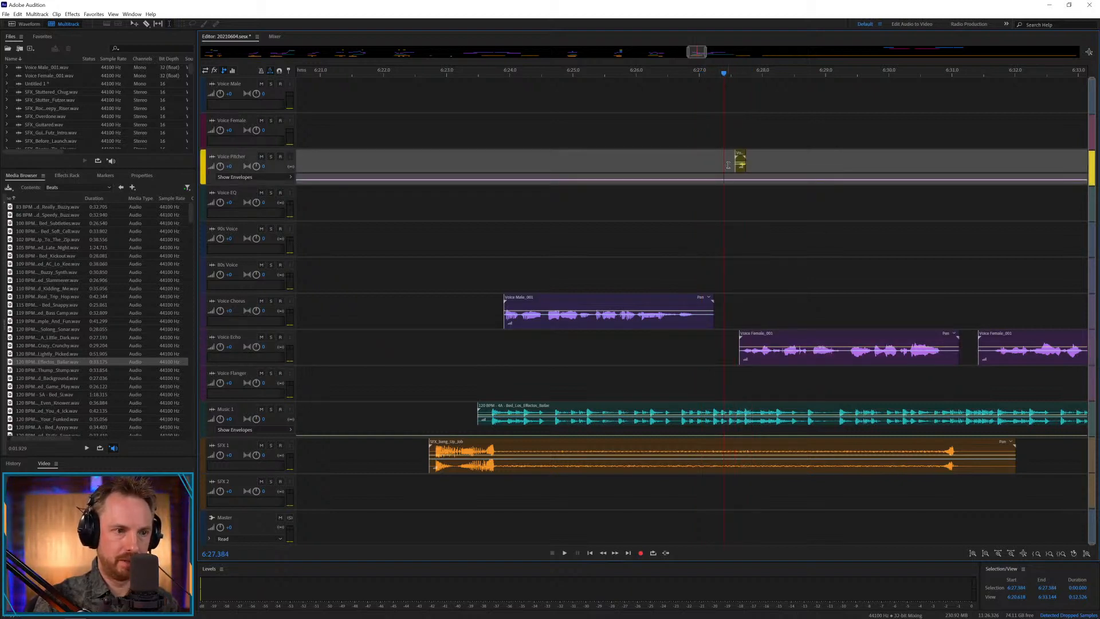
left_click(697, 166)
key("ctrl+v")
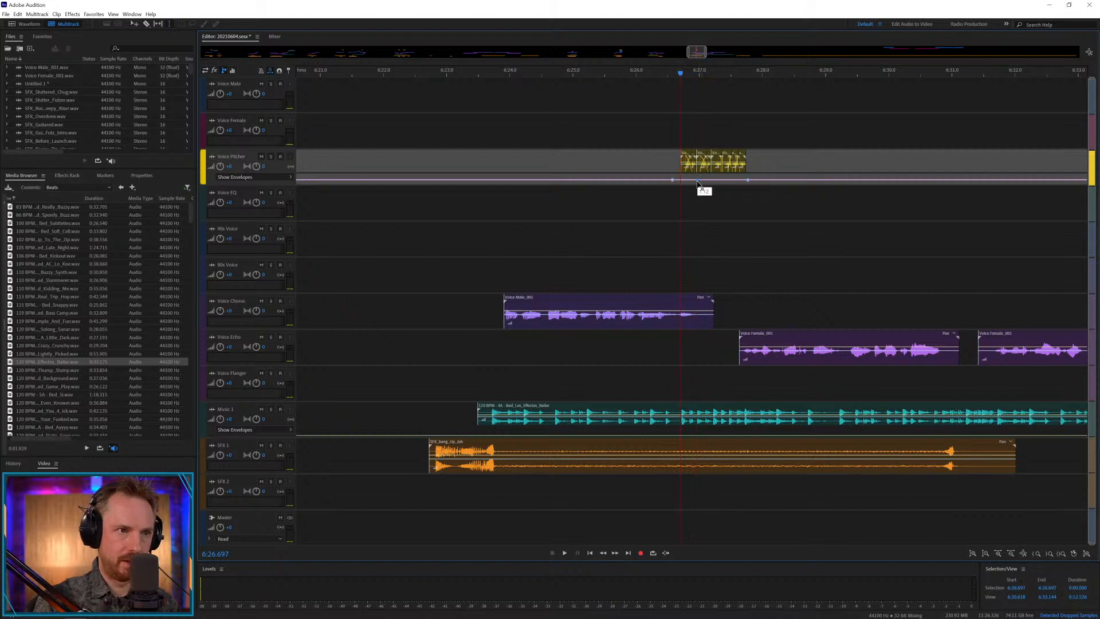
Raise the Voice Pitcher envelope at the stutter's start so it slopes down across the copies, and play from about 6:26.2.
left_click_drag(698, 182, 656, 170)
key("space")
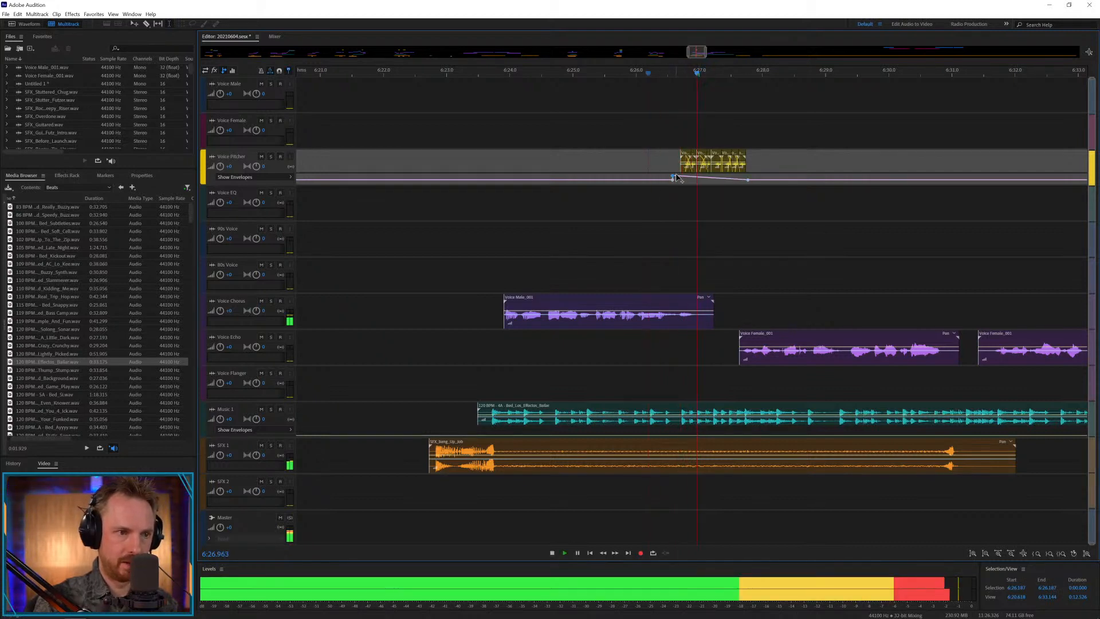
key("space")
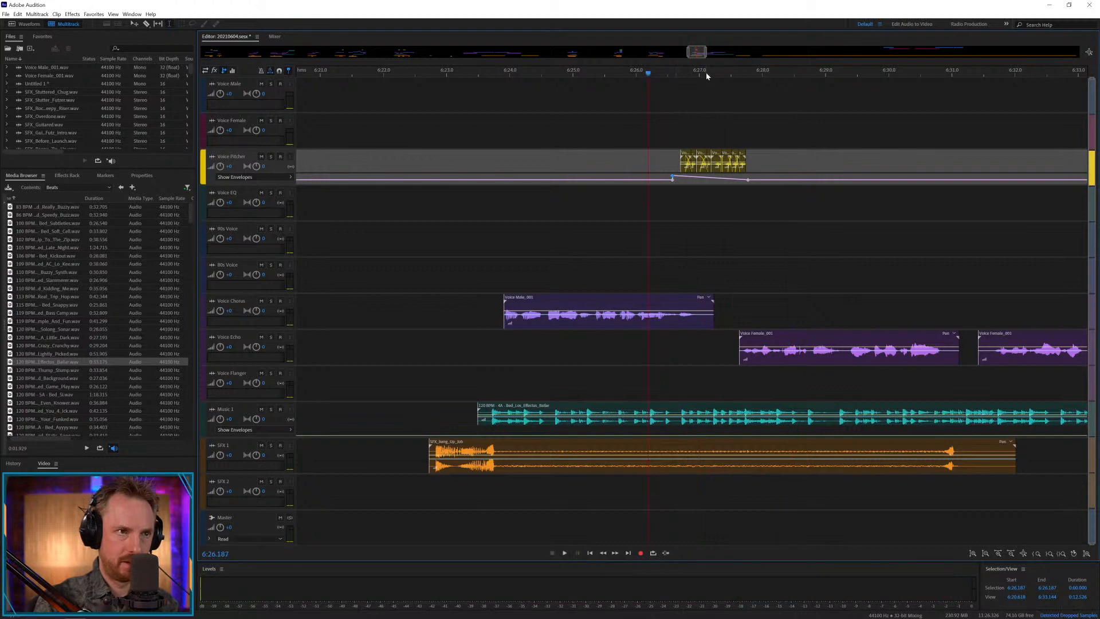
Nudge the stutter copies on Voice Pitcher along the timeline to close the gaps and even out their spacing with crossfades.
scroll(707, 71, "up", 5)
left_click_drag(632, 159, 555, 156)
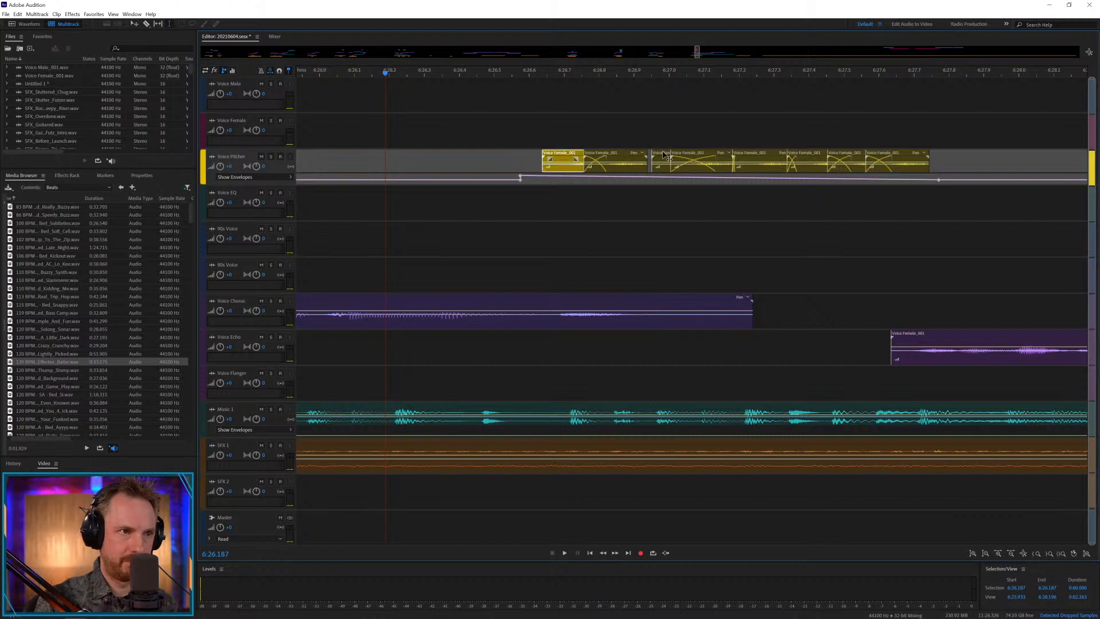
left_click_drag(663, 155, 656, 156)
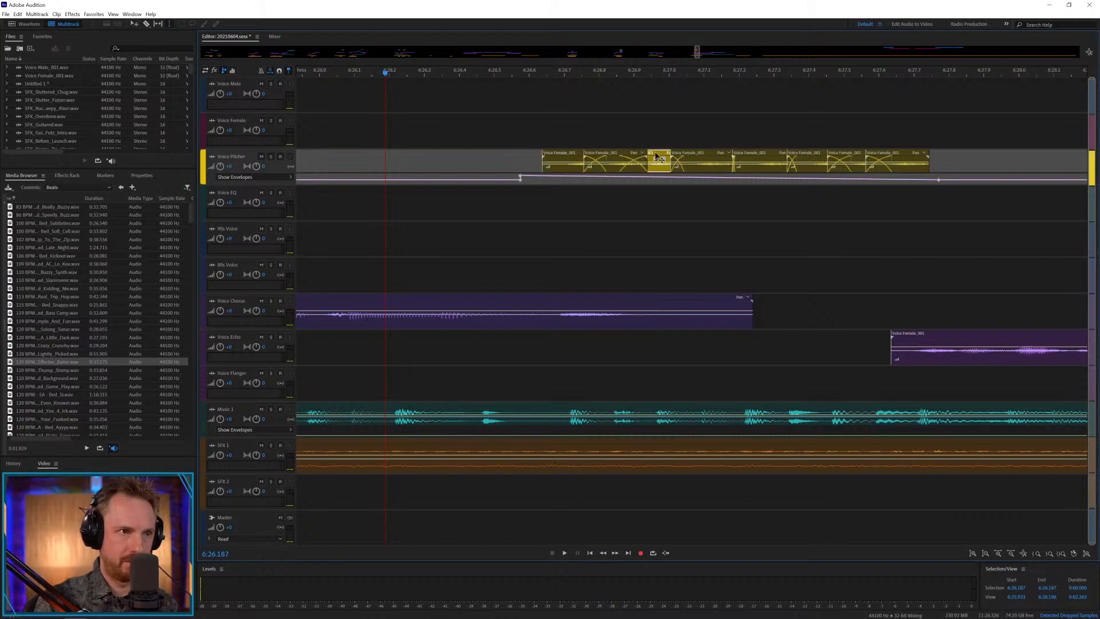
left_click(694, 152)
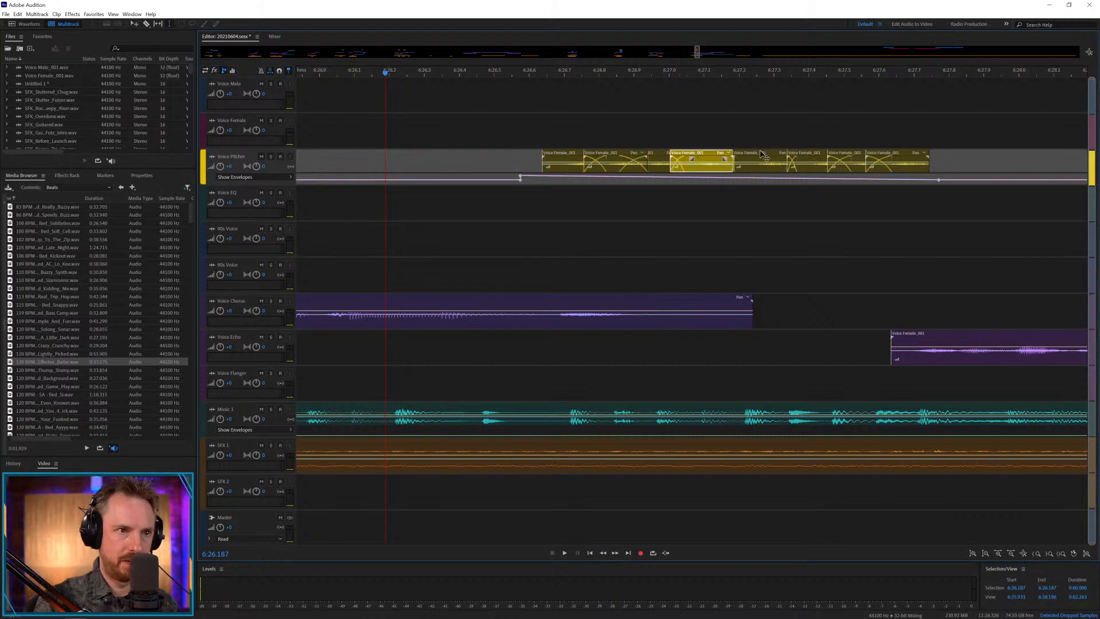
mouse_move(761, 155)
left_mouse_down()
mouse_move(792, 154)
mouse_move(769, 154)
left_mouse_up()
left_click_drag(841, 156, 824, 156)
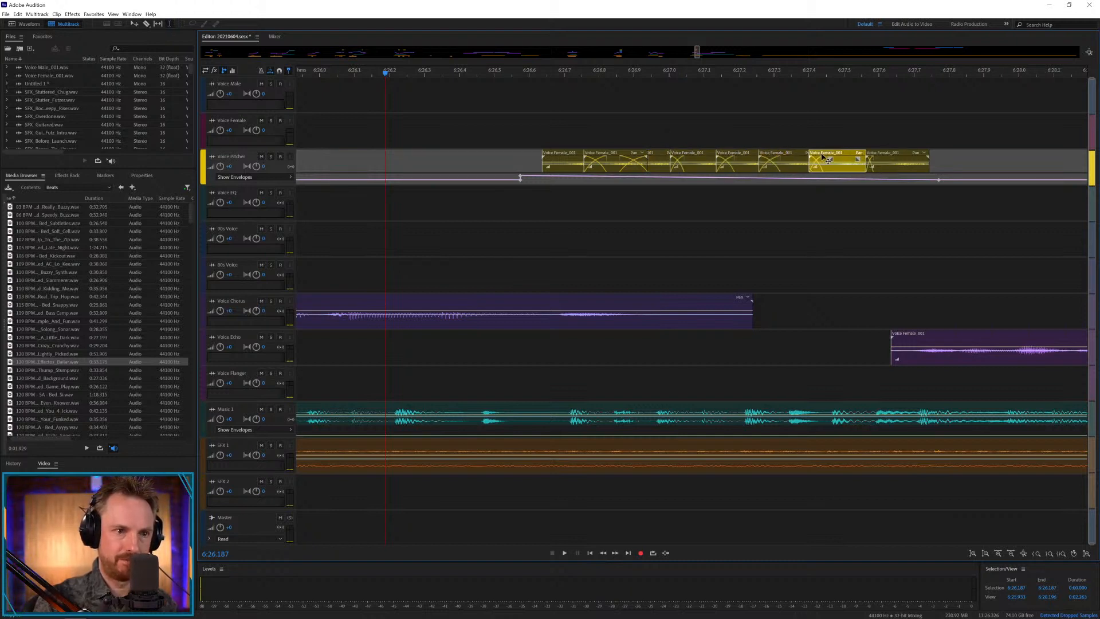
left_click(884, 156)
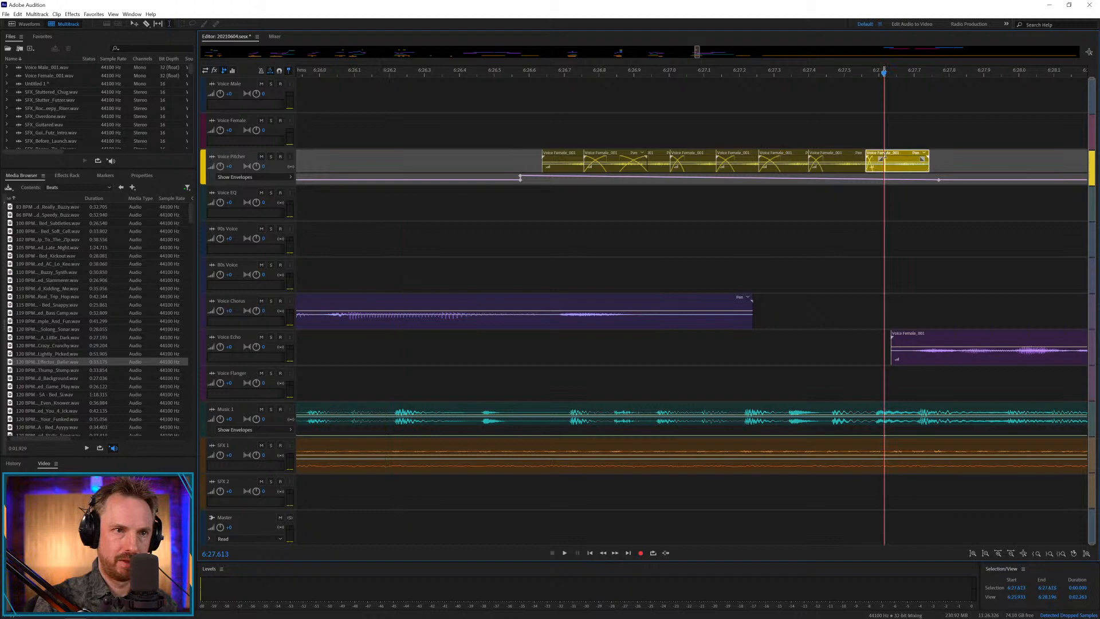
Play back the stutter into the first female phrase from about 6:26.3.
left_click(437, 125)
key("space")
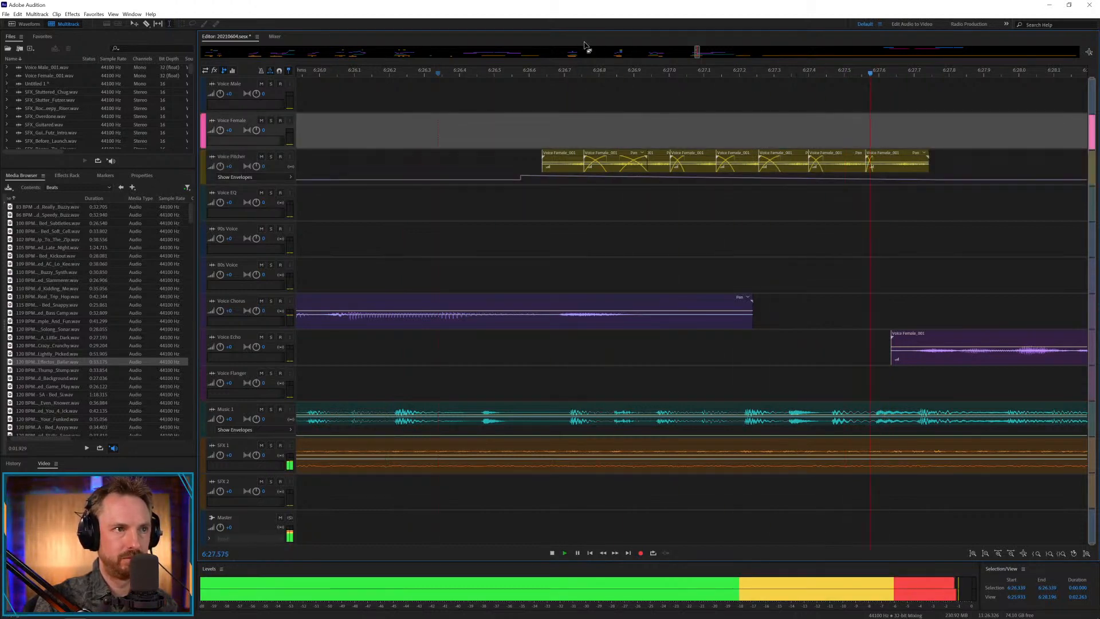
scroll(594, 74, "down", 6)
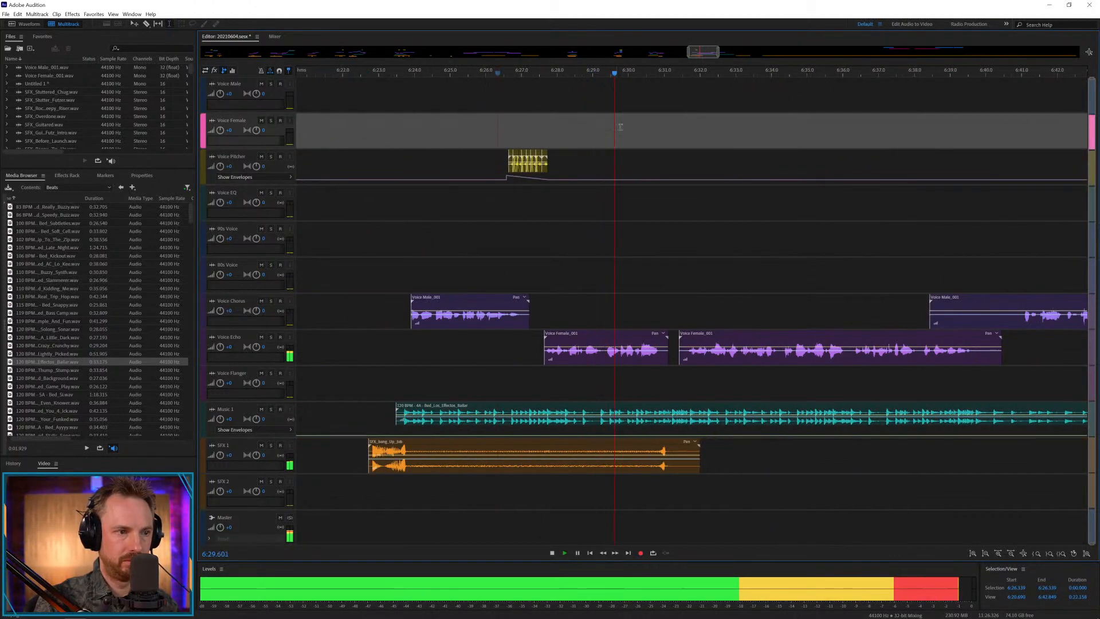
key("space")
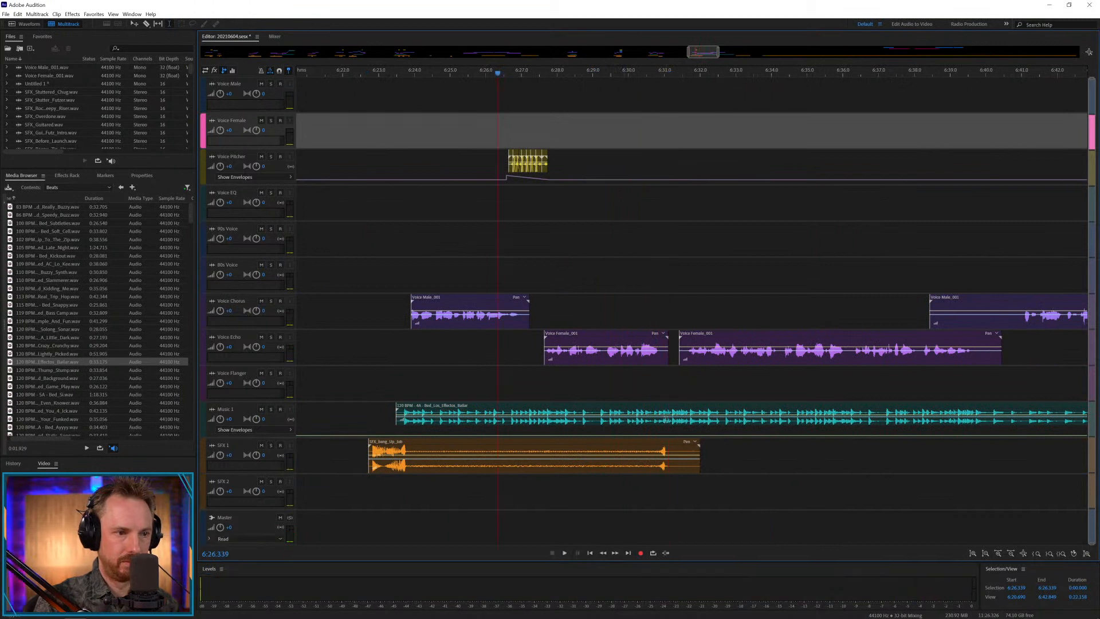
Cut the Effector bed on Music 1 to end at about 6:31.0 and add an envelope peak at the cut.
left_click_drag(665, 421, 698, 421)
key("Delete")
left_click(690, 388)
left_click(710, 410)
key("Delete")
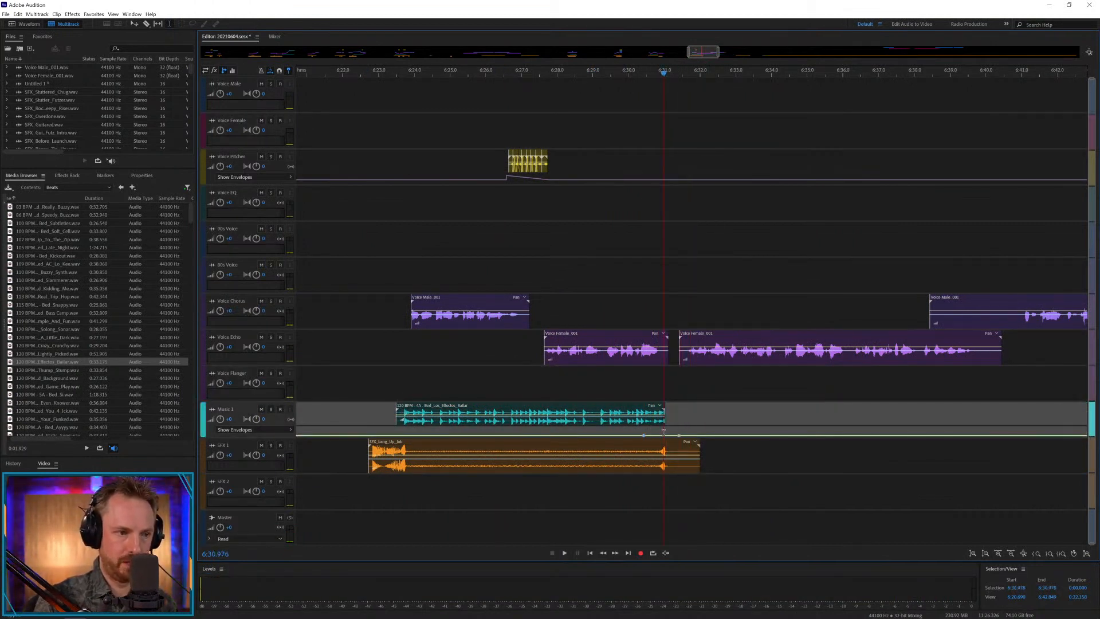
Play back the music stop from about 6:29.7 and the whole section from about 6:23.1.
left_click(618, 397)
key("space")
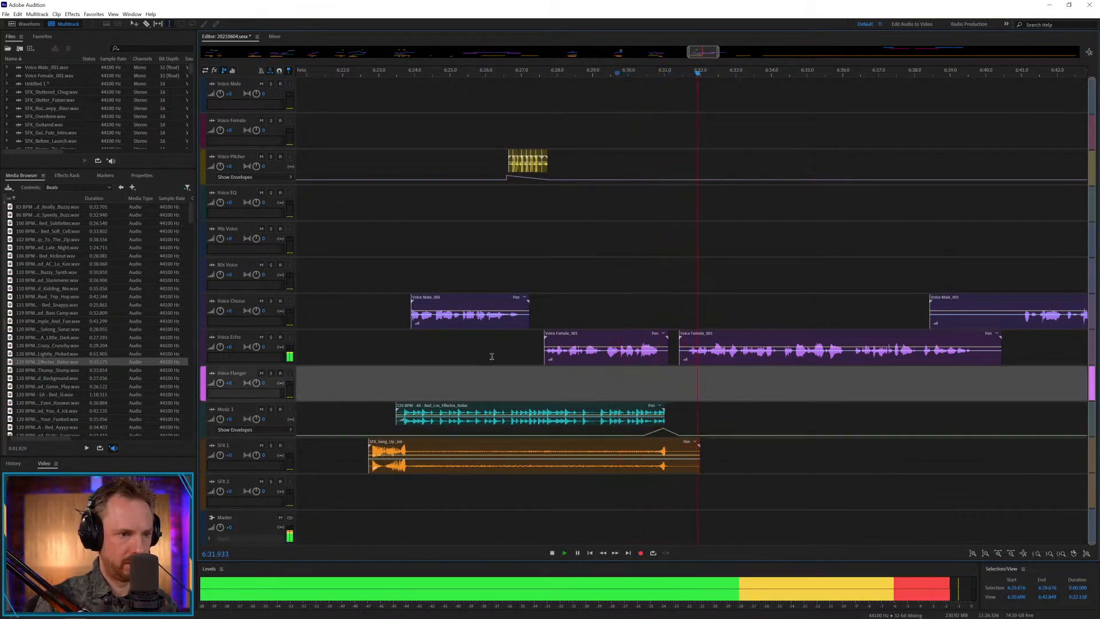
key("space")
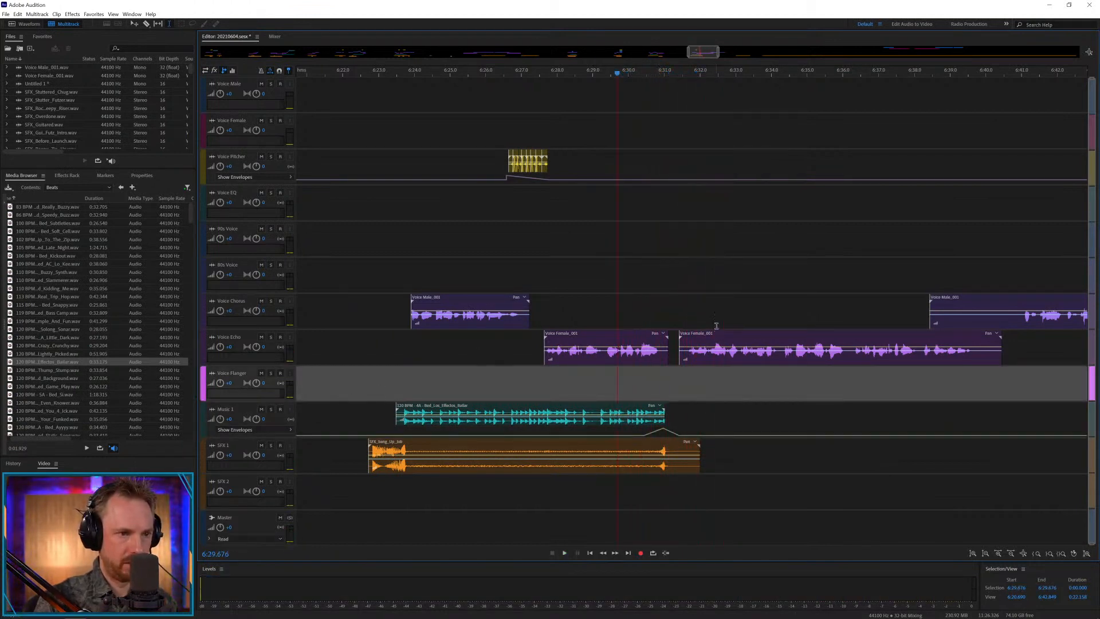
left_click(383, 271)
key("space")
scroll(494, 256, "down", 3)
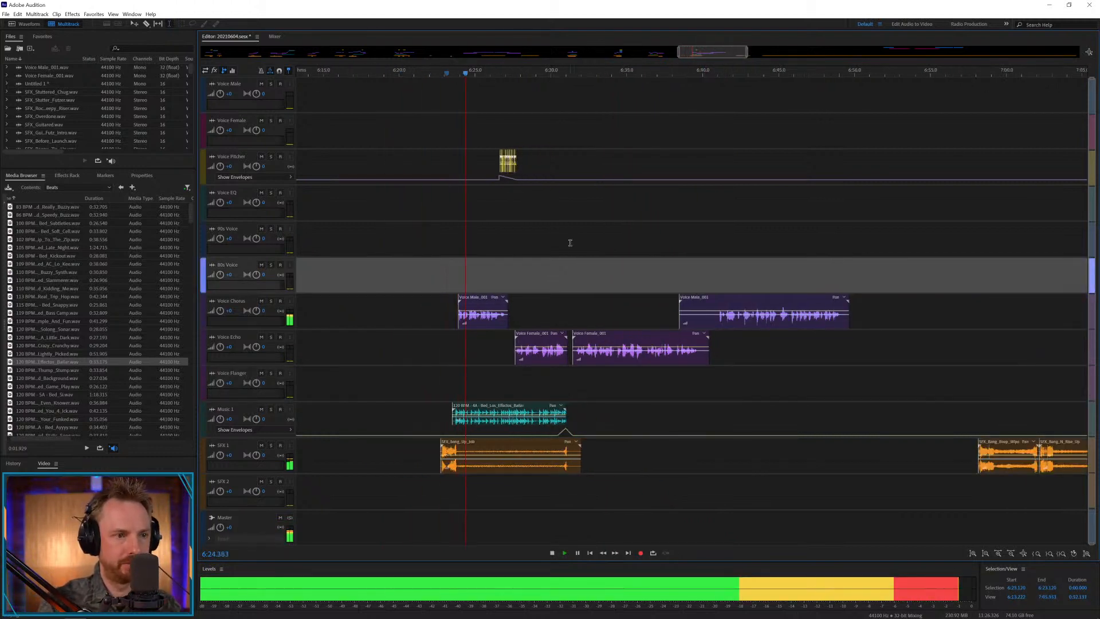
Move the second female phrase to about 6:39.2 and the last male clip to about 6:55.1, trimming the male clip's silence at both ends.
left_click_drag(607, 275, 963, 355)
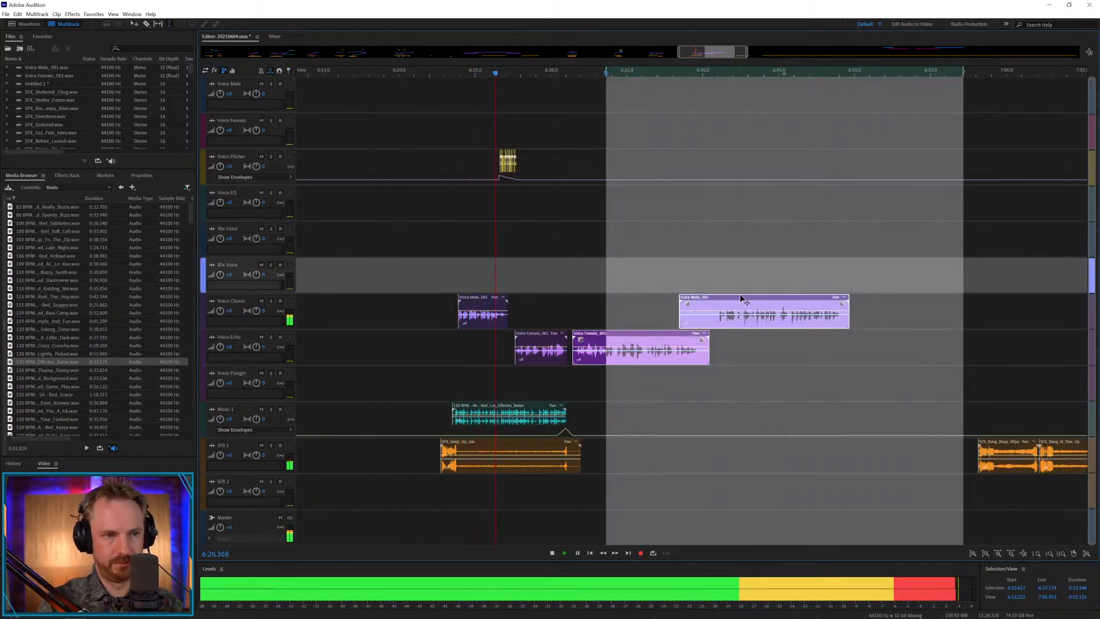
left_click_drag(742, 298, 736, 319)
left_click(866, 314)
key("Delete")
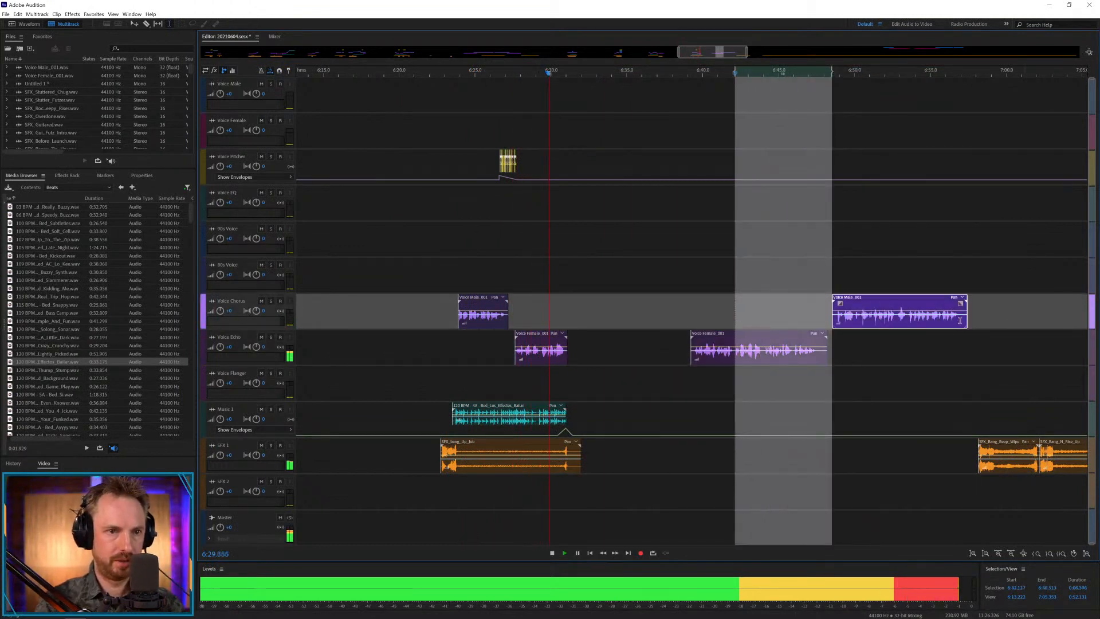
left_click_drag(960, 320, 994, 324)
left_click(947, 348)
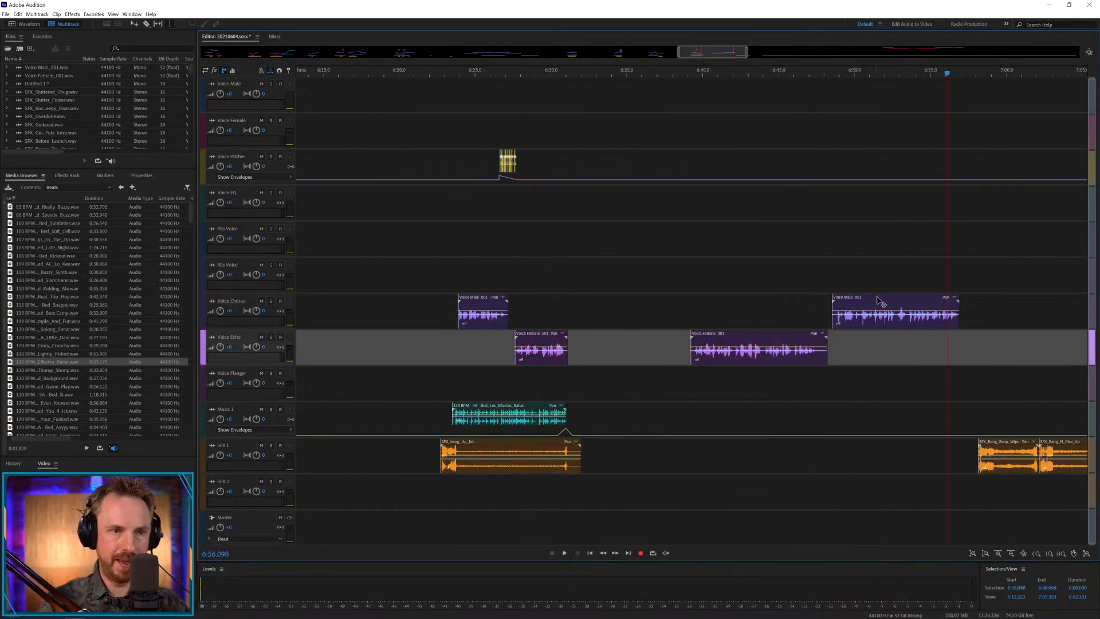
left_click_drag(881, 302, 982, 302)
Move the first stored bang effect on SFX 1 to the start of the female phrase at about 6:39.1 and play it.
left_click_drag(1010, 447, 722, 447)
left_click(683, 417)
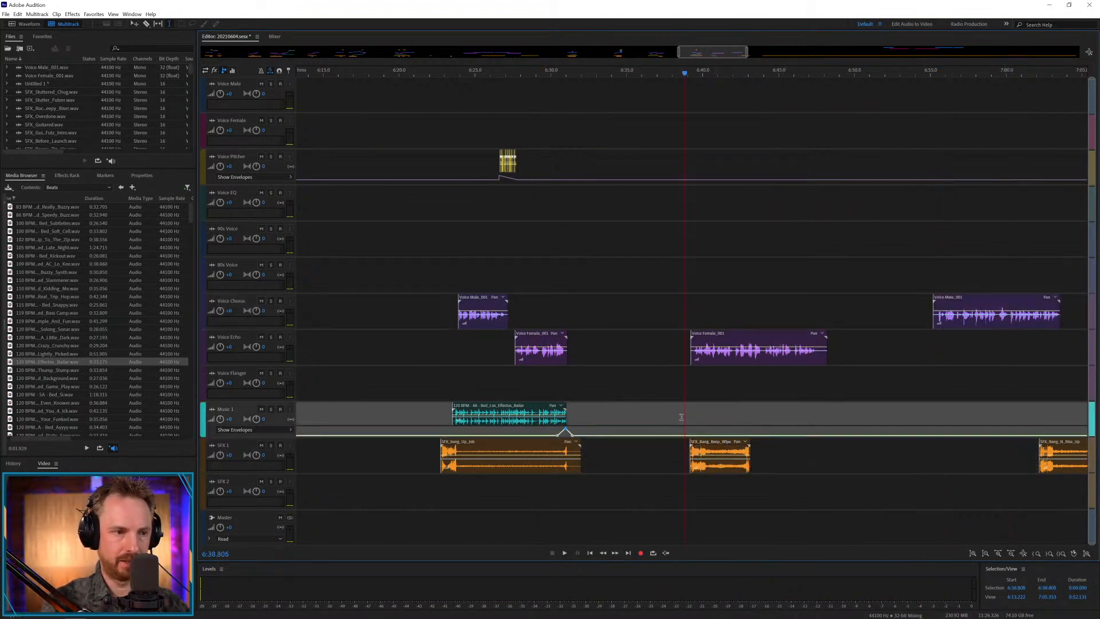
key("space")
Browse from the Music folder to the Laser folder in the Sound Effects of Production Library Vol.6.
left_click(122, 187)
left_click(77, 188)
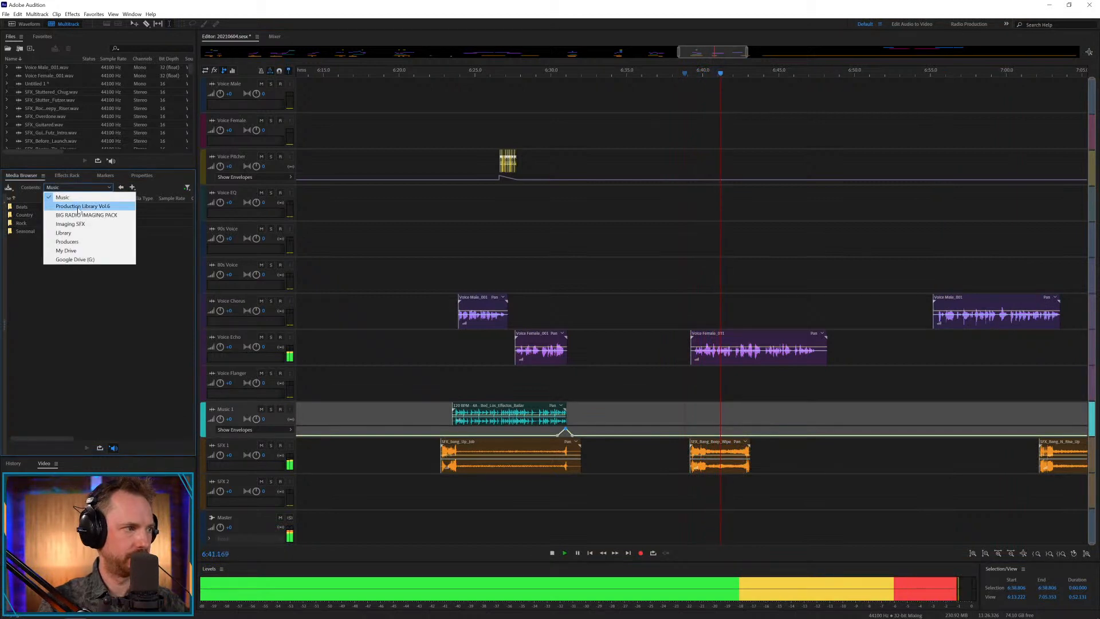
left_click(74, 205)
double_click(33, 215)
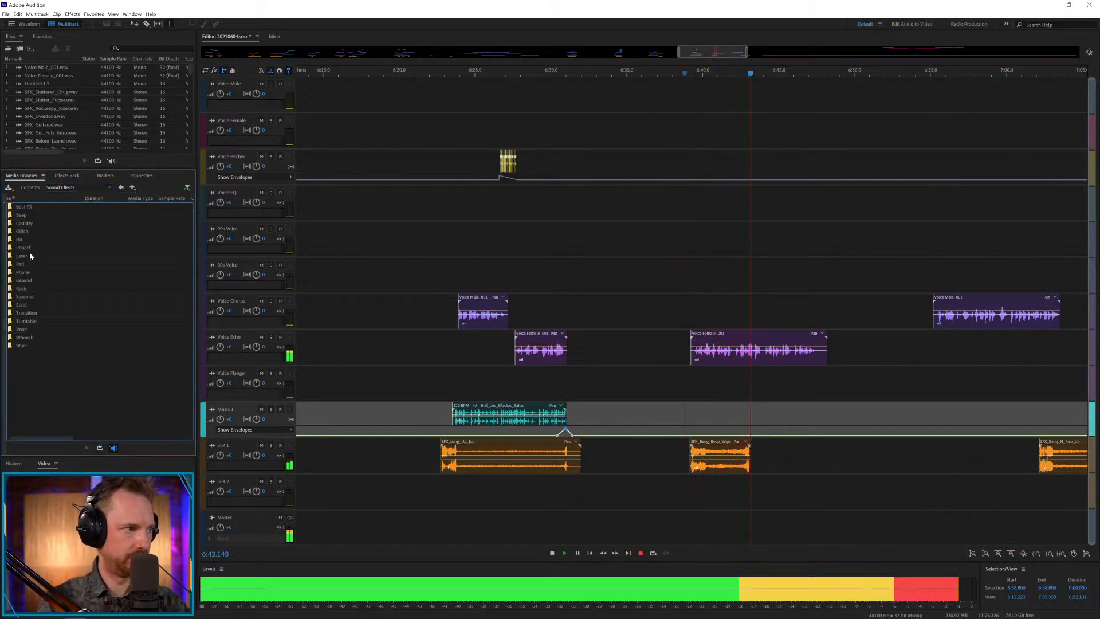
double_click(30, 255)
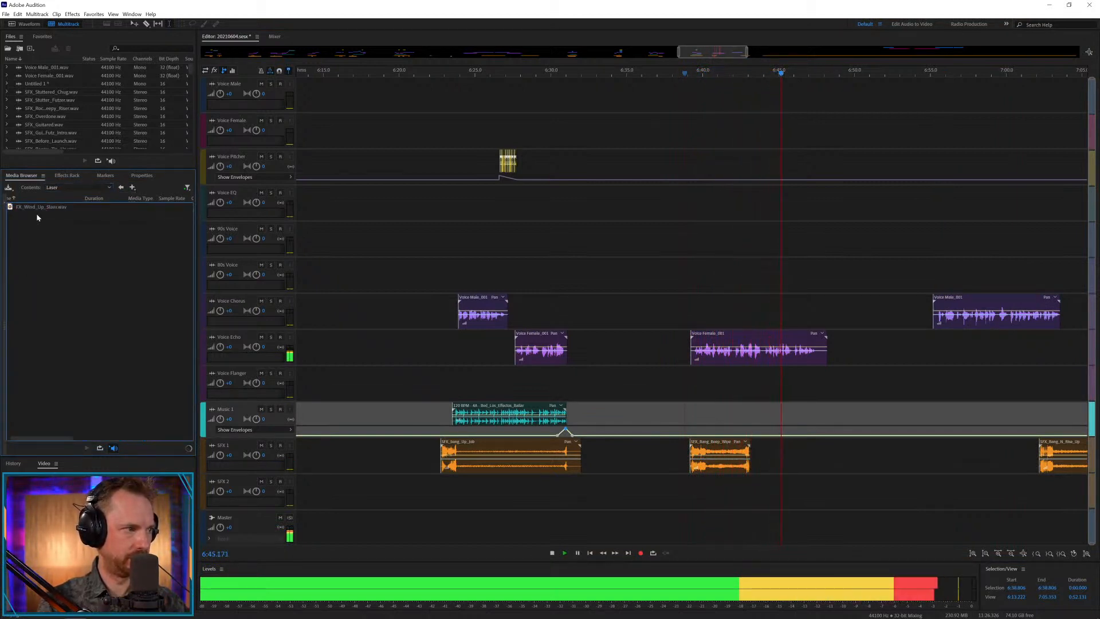
Add FX_Wind_Up_Slam.wav to SFX 1 at about 6:54.4 and move the deep wipe bang from the female phrase to about 7:00.
left_click_drag(34, 207, 934, 457)
left_click_drag(1072, 446, 1008, 464)
left_click(1017, 449)
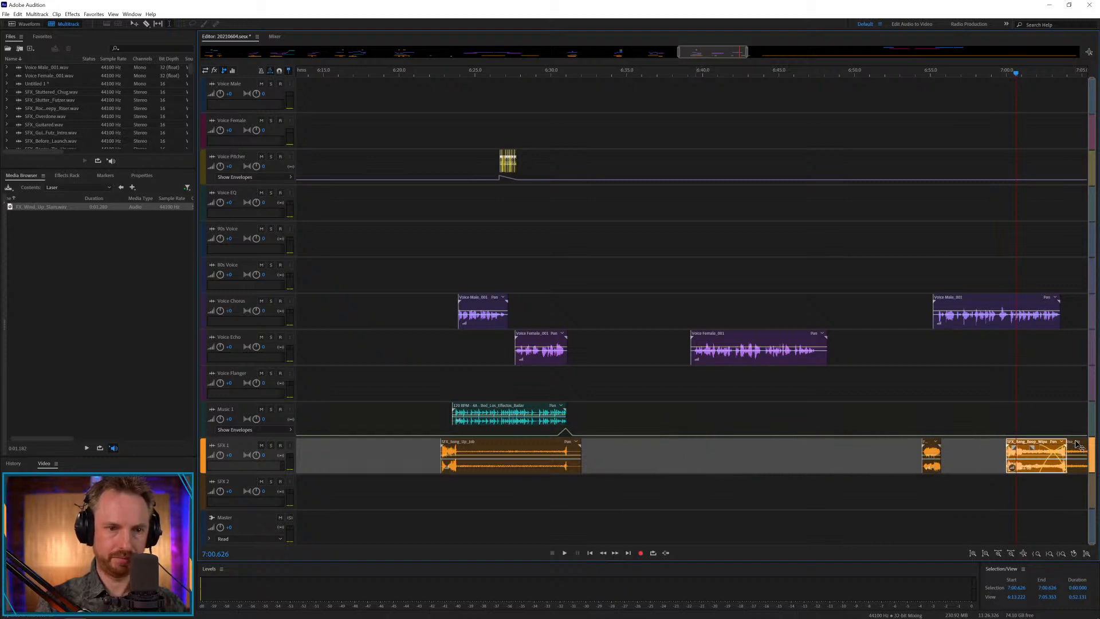
Try the rise-up bang effect on SFX 1 at about 6:38.9, leading into the female phrase, and play it.
left_click_drag(1076, 444, 695, 447)
left_click(673, 478)
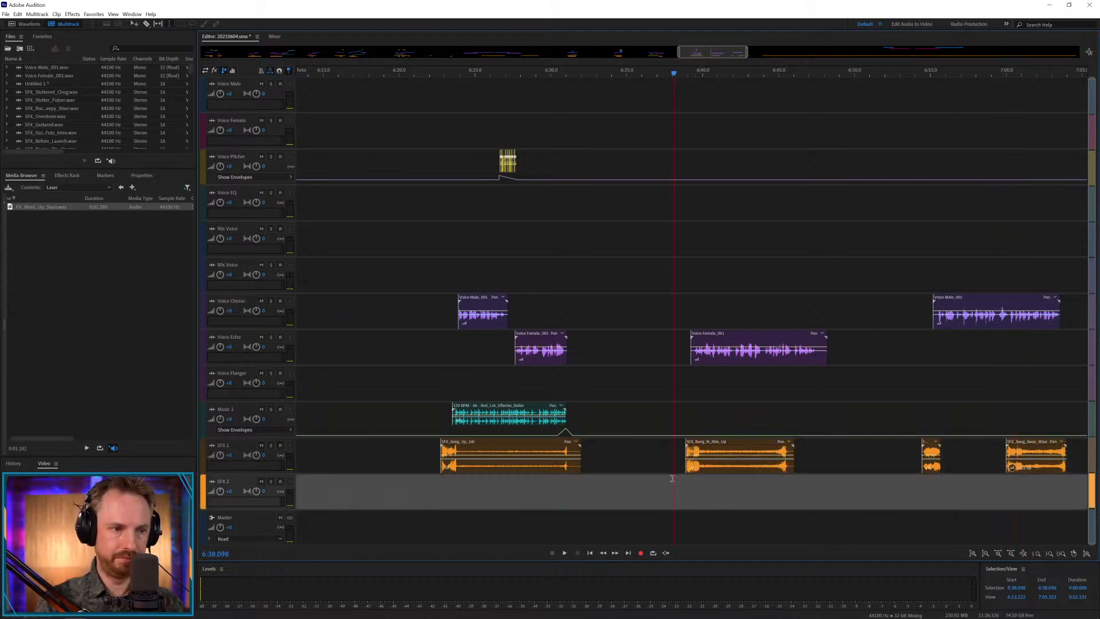
scroll(747, 70, "up", 4)
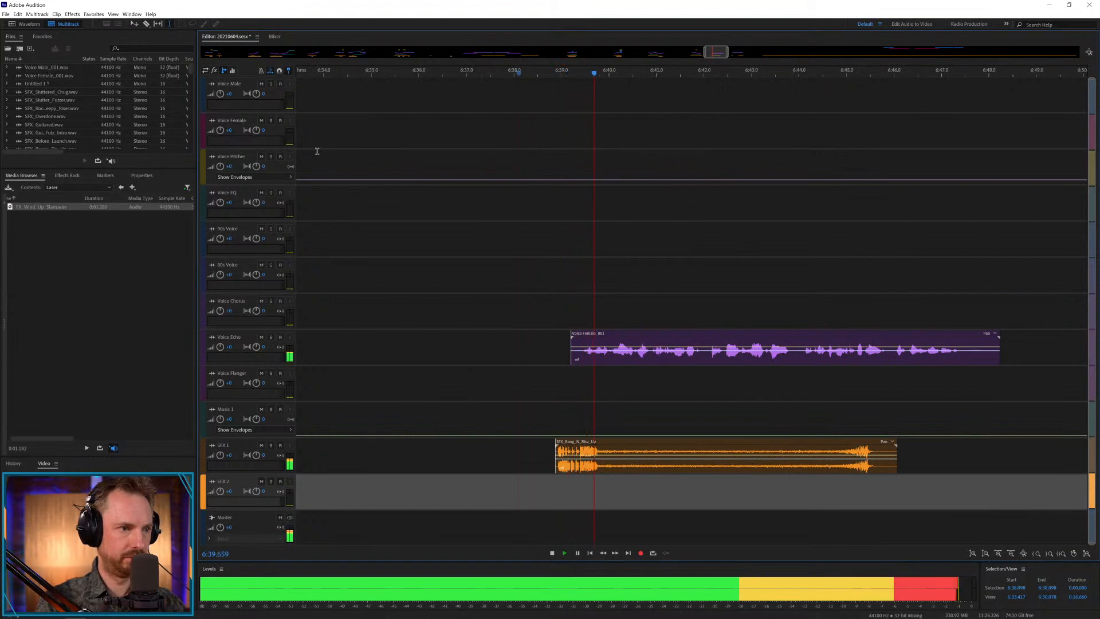
Go back to the Sound Effects folder and open its Rewind folder.
left_click(121, 188)
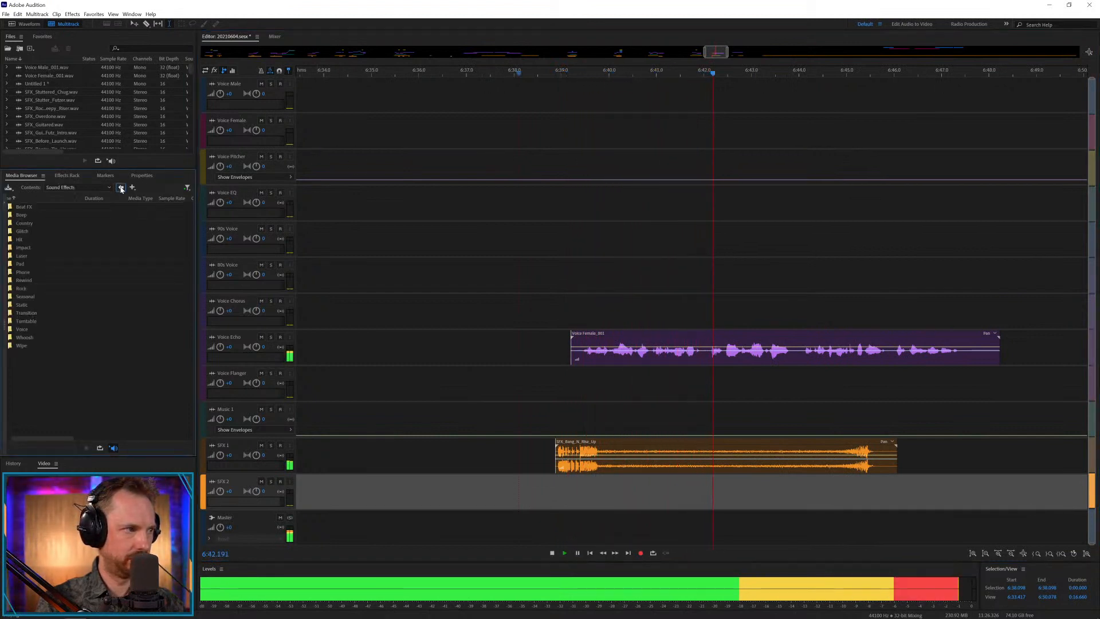
double_click(27, 280)
Return the rise-up bang to the stored effects and place another stored effect on SFX 1 at about 6:38.4, checking it by playback.
scroll(491, 76, "down", 10)
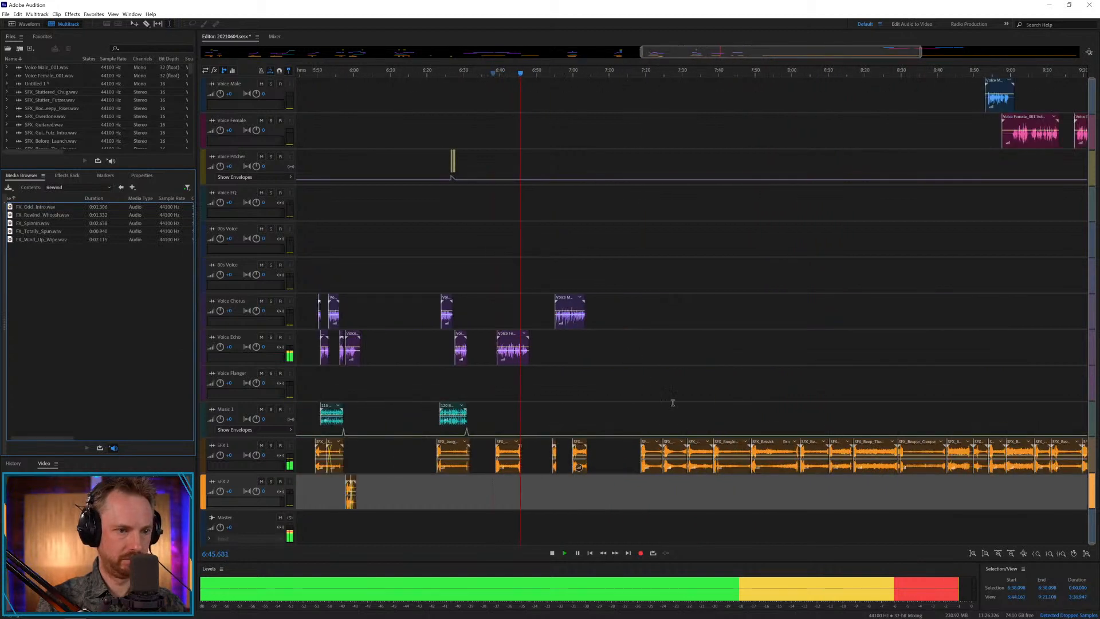
left_click_drag(768, 450, 502, 487)
left_click_drag(509, 441, 781, 453)
key("space")
scroll(498, 67, "up", 8)
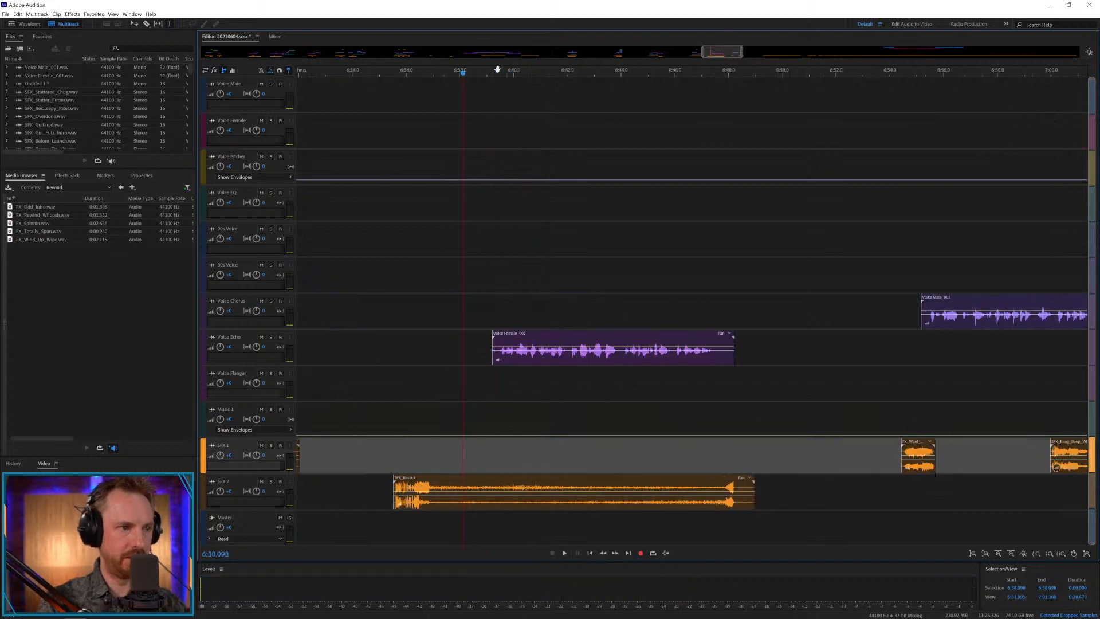
key("space")
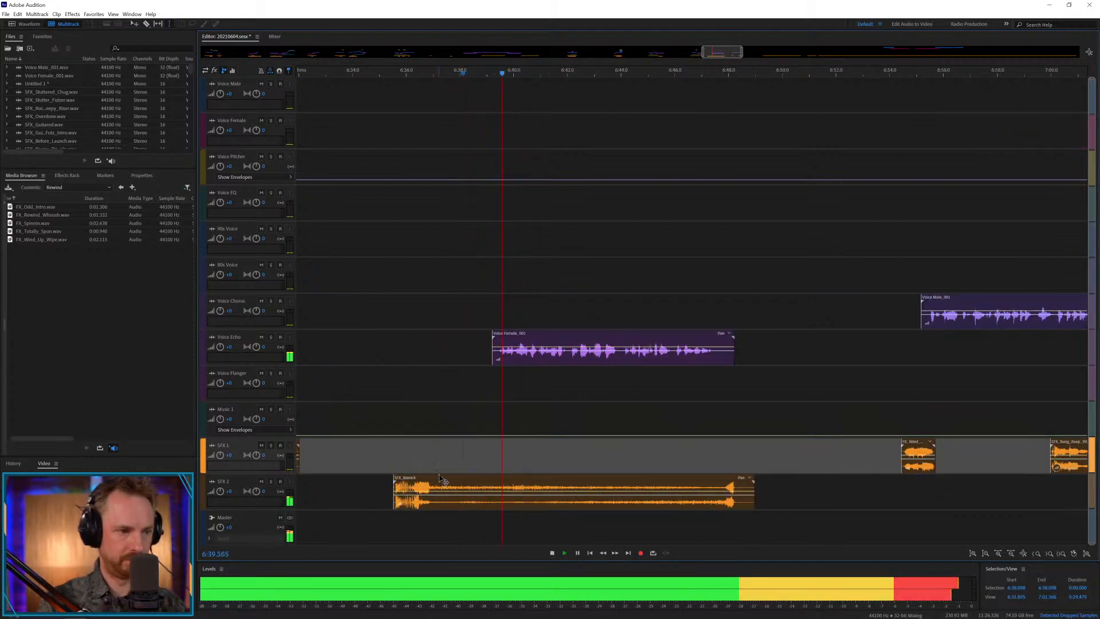
left_click_drag(438, 481, 514, 462)
key("space")
key("space")
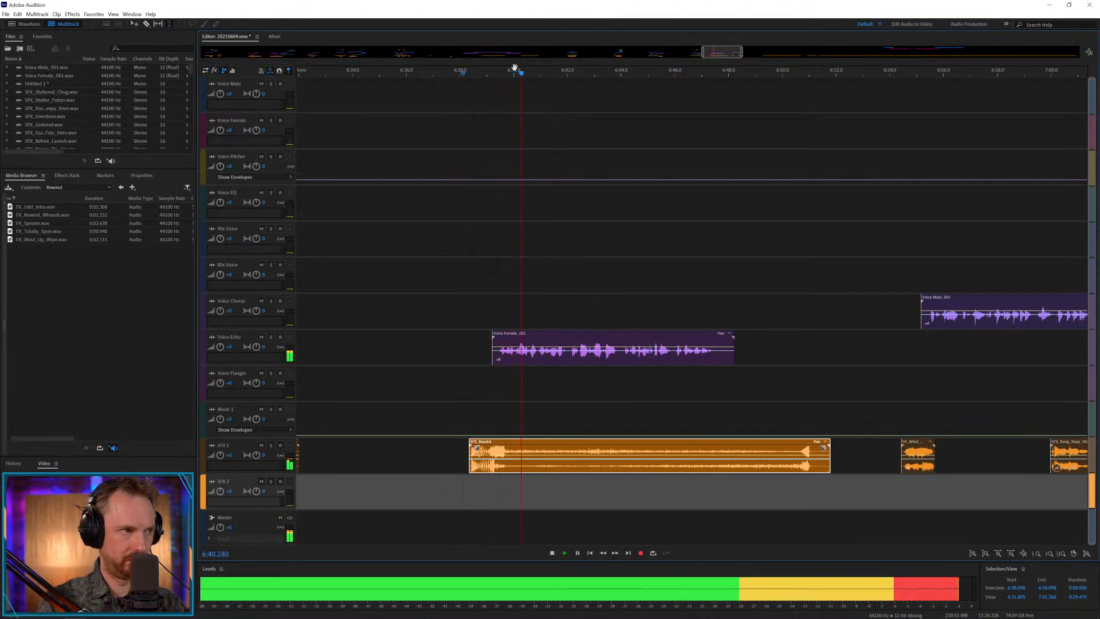
Audition the rewind whoosh, place FX_Wind_Up_Wipe.wav on SFX 2 at about 6:41.3 and play it with the female phrase.
left_click_drag(35, 217, 70, 295)
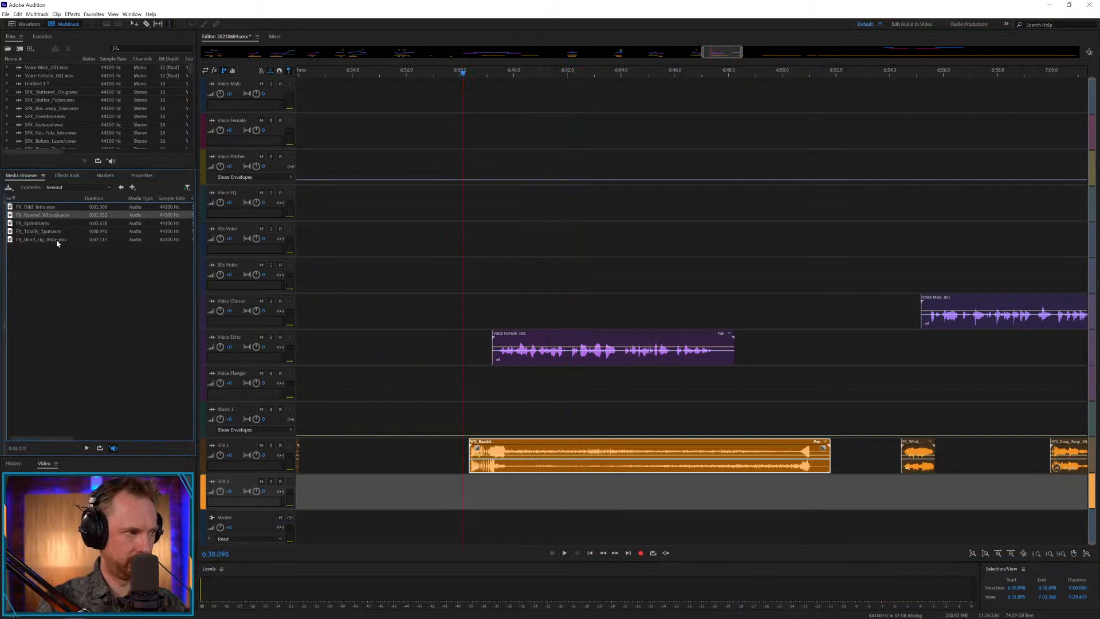
left_click_drag(56, 239, 542, 498)
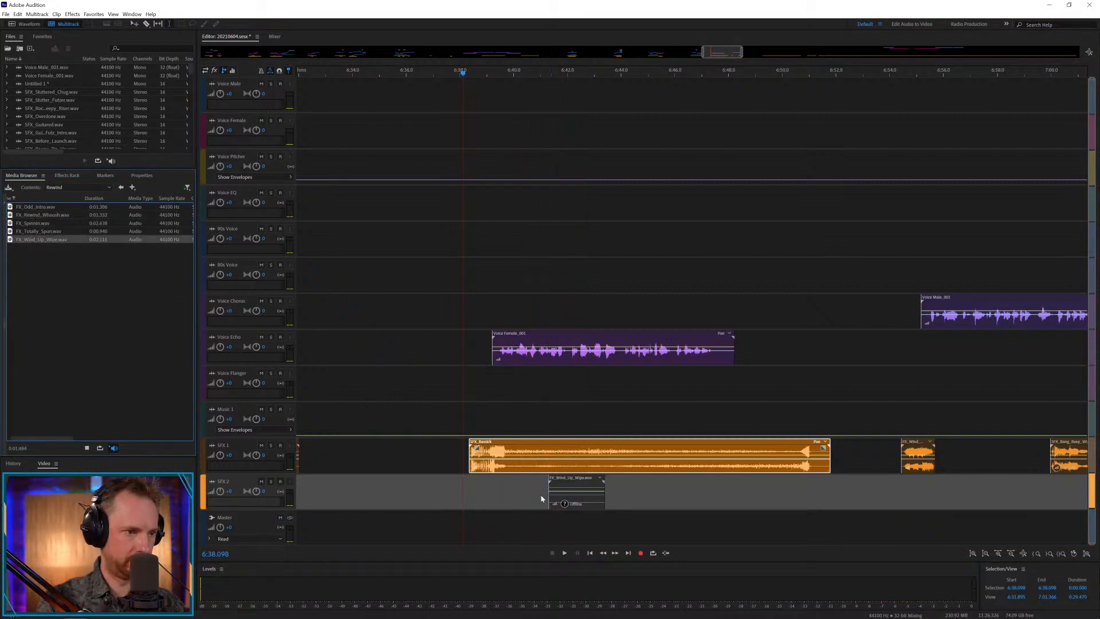
left_click(542, 499)
key("space")
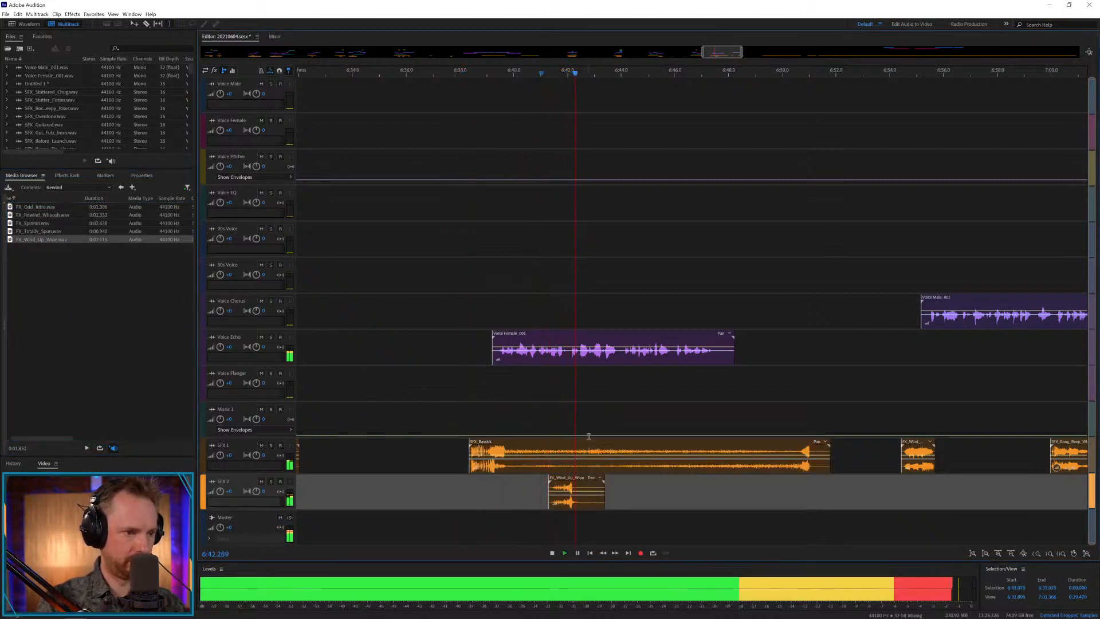
Split the female phrase at about 6:42.1 and 6:43.9, move the middle piece to the track directly beneath Voice EQ, and play it.
left_click(569, 359)
key("ctrl+k")
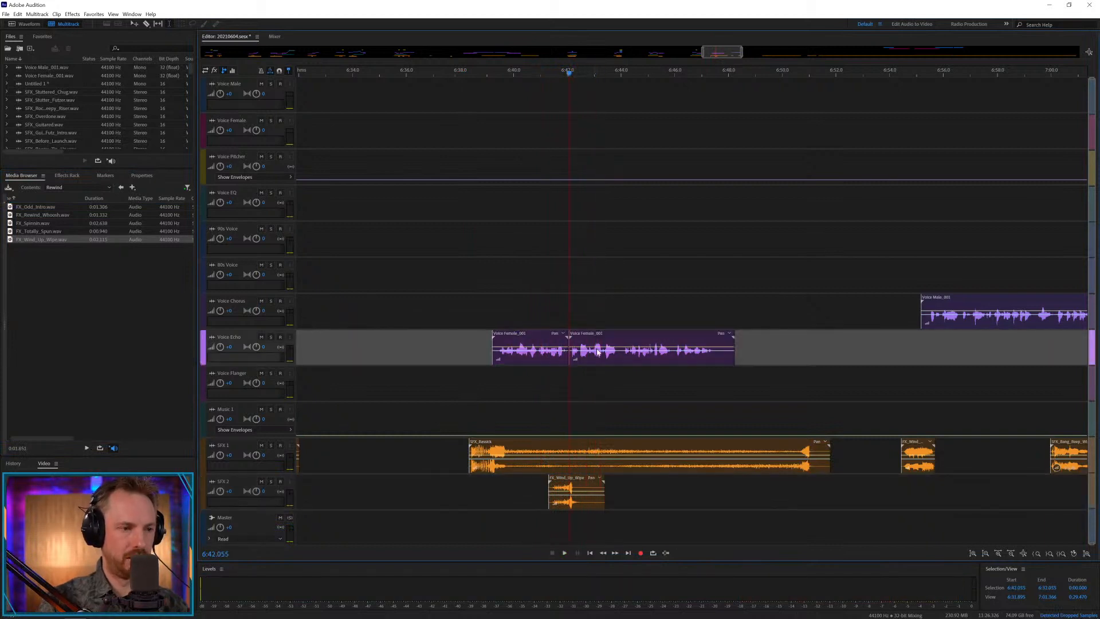
left_click(618, 357)
key("ctrl+k")
left_click_drag(584, 352, 592, 227)
left_click(561, 259)
key("space")
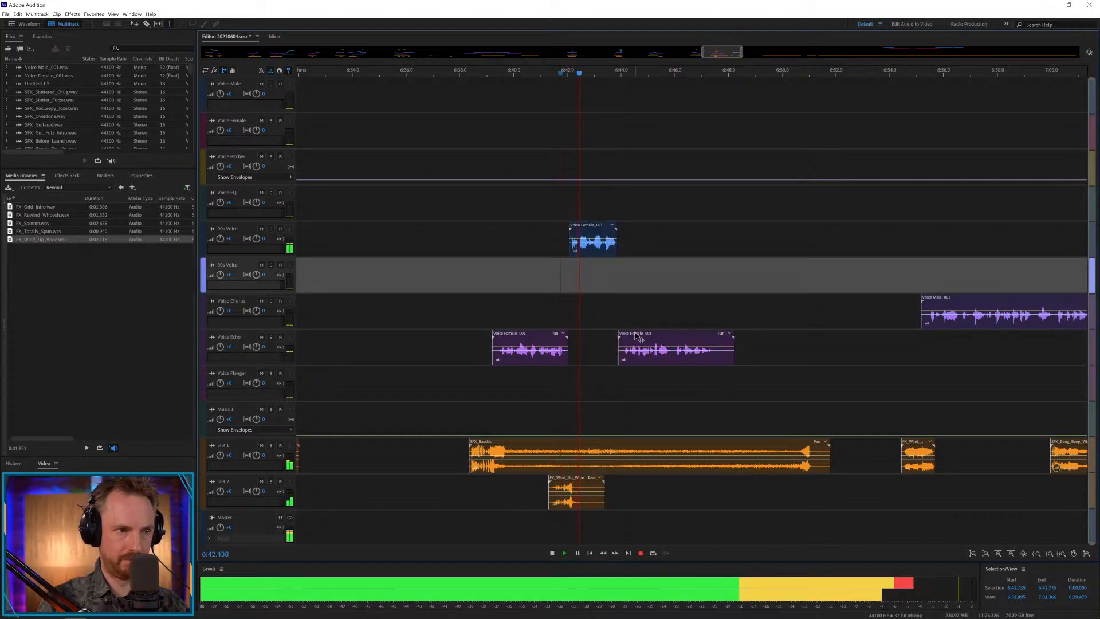
Tighten the female phrase by moving its last piece to about 6:43.5 and its middle piece to about 6:42.0, checking by playback.
left_click_drag(638, 338, 628, 338)
key("space")
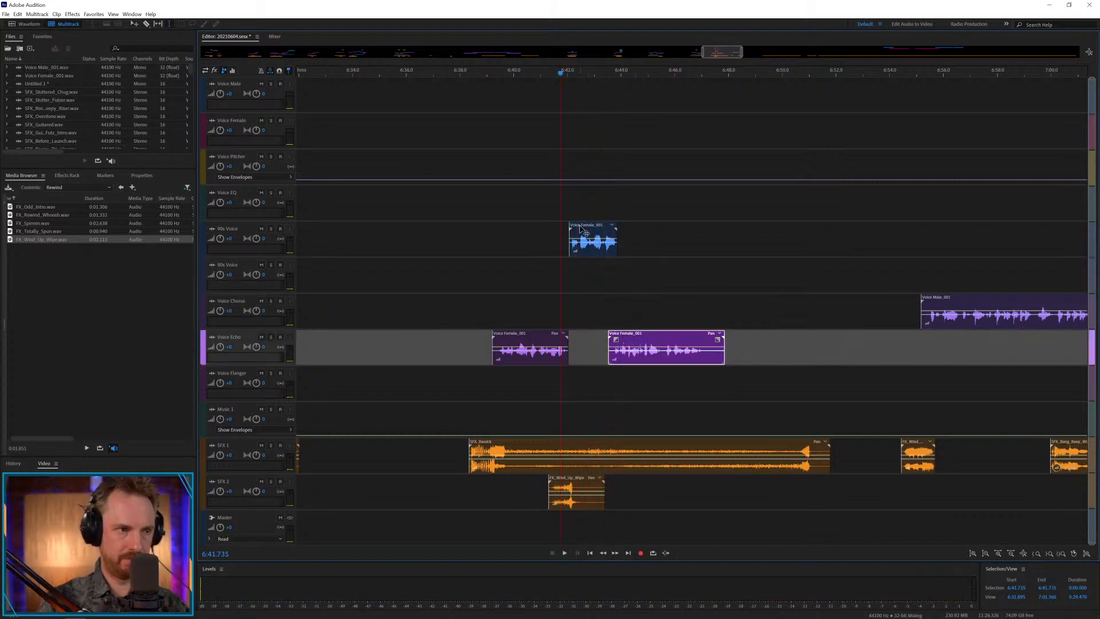
left_click_drag(582, 230, 578, 229)
key("space")
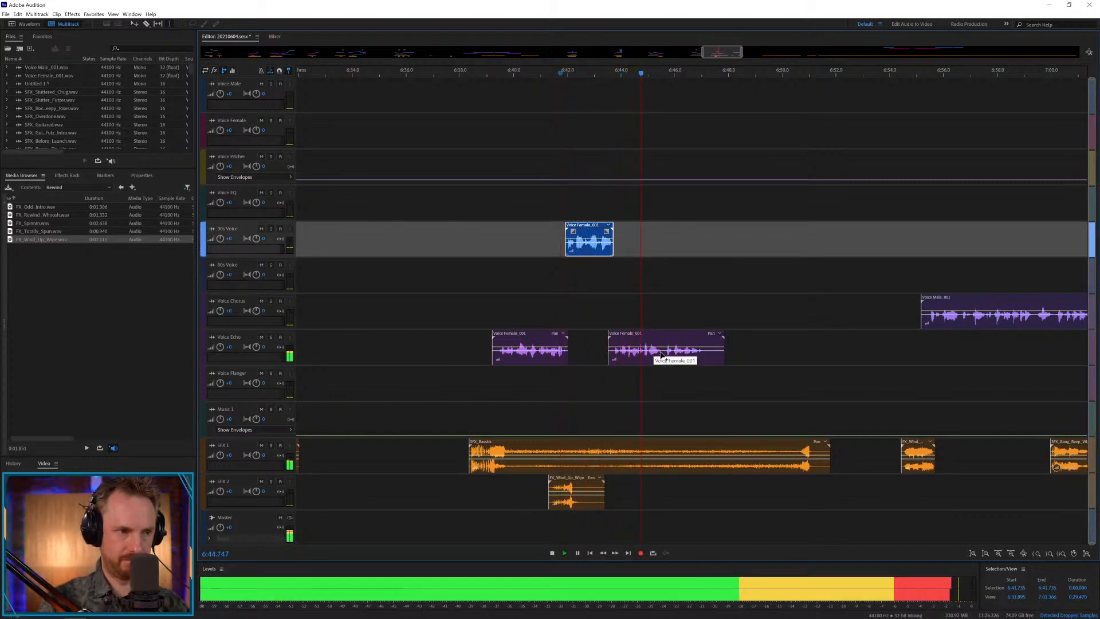
key("space")
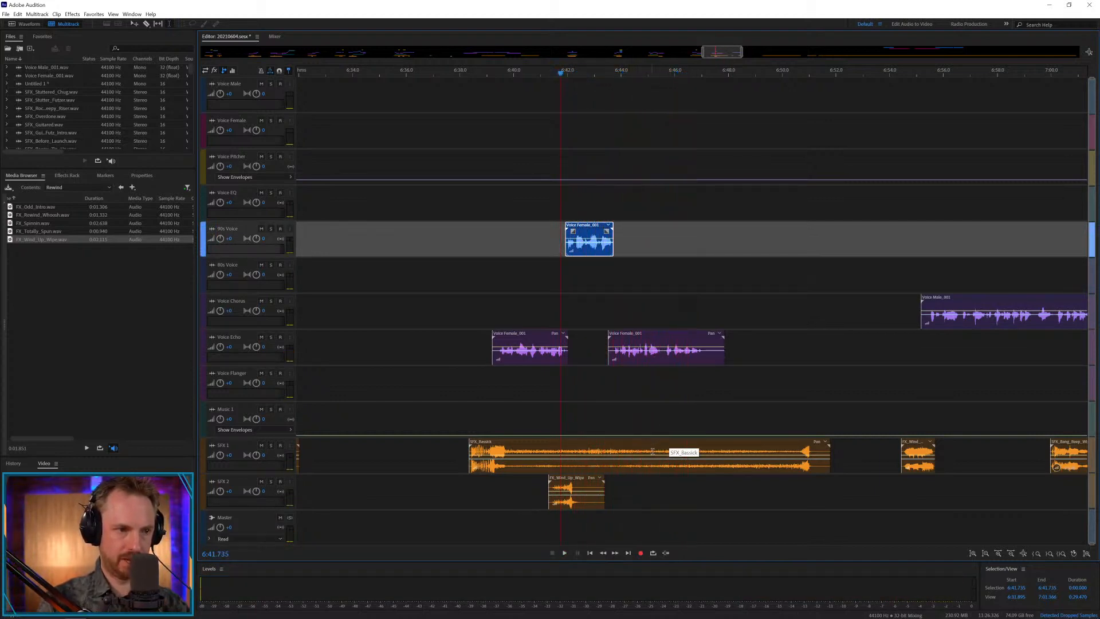
Cut the middle out of the effect under the female phrase, crossfade its ending in from about 6:43.4, and play the join.
left_click_drag(653, 450, 619, 445)
key("Delete")
left_click(765, 420)
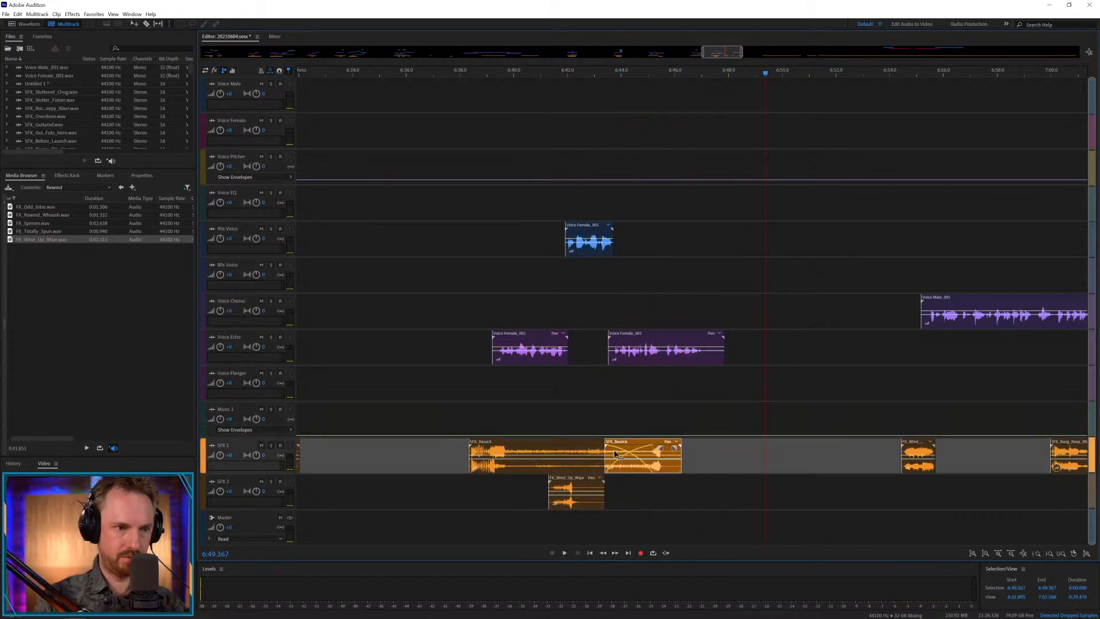
left_click(629, 419)
key("space")
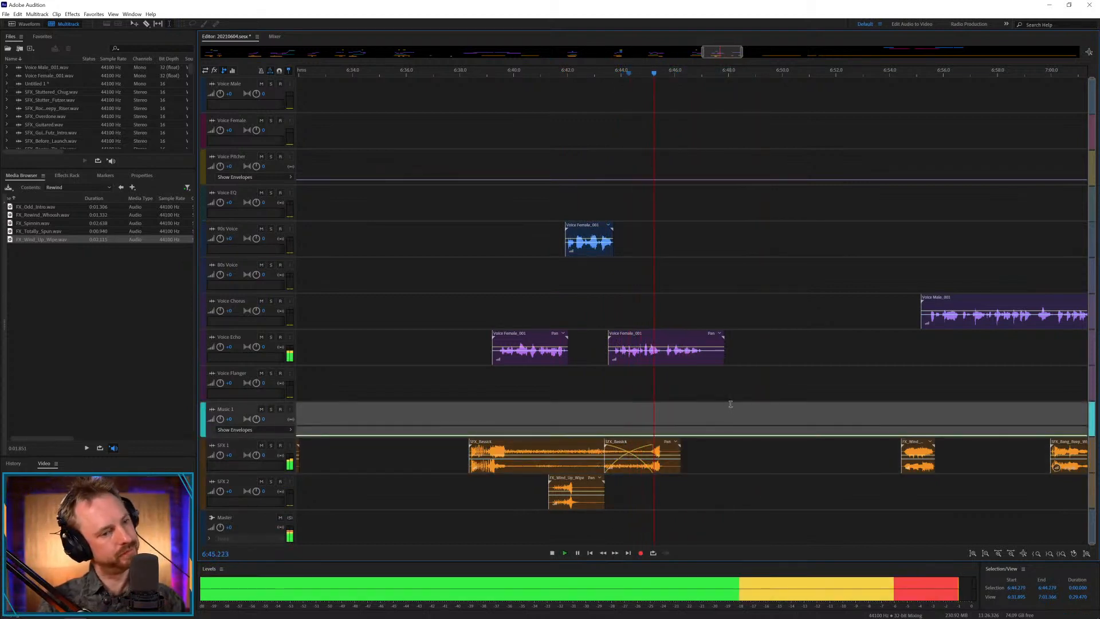
key("space")
Trim the last female piece's end to about 6:47.3 with a short fade-out and save the session.
mouse_move(710, 355)
left_mouse_down()
mouse_move(737, 355)
mouse_move(700, 342)
left_mouse_up()
key("Delete")
left_click(710, 296)
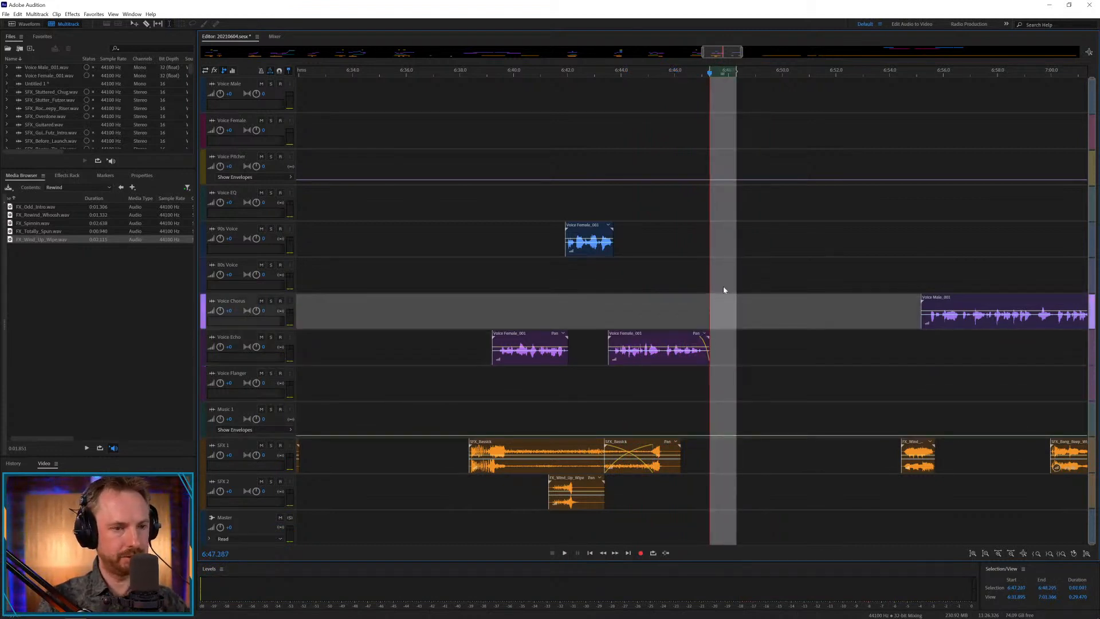
key("ctrl+s")
Move the deep wipe bang to SFX 2 at about 6:55.3, under the start of the last male clip, and play it.
scroll(900, 79, "down", 3)
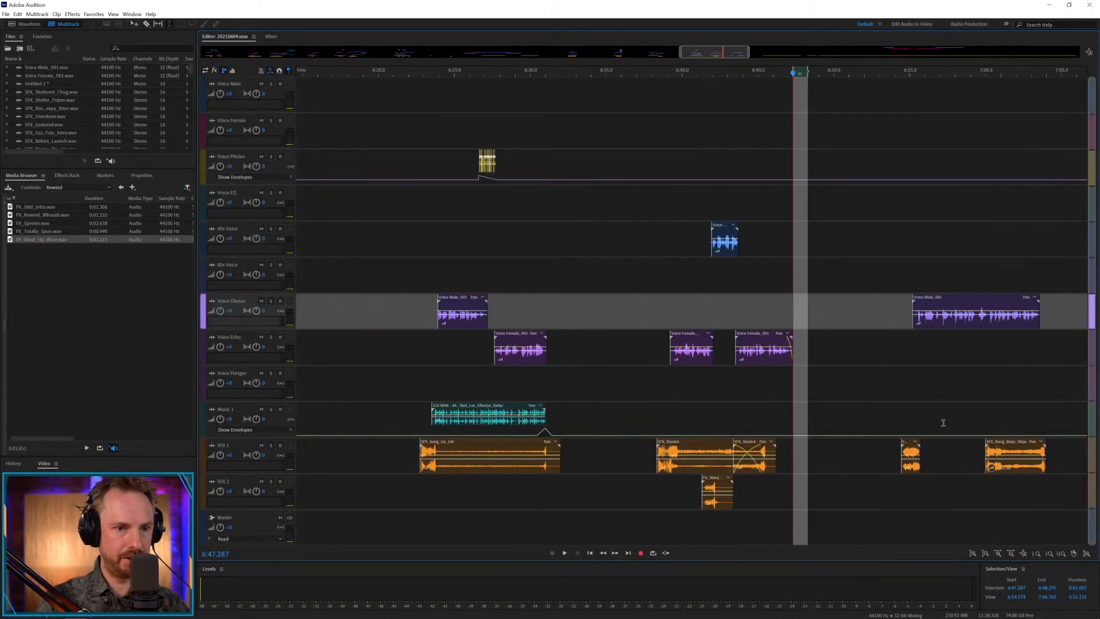
left_click_drag(997, 447, 927, 484)
key("space")
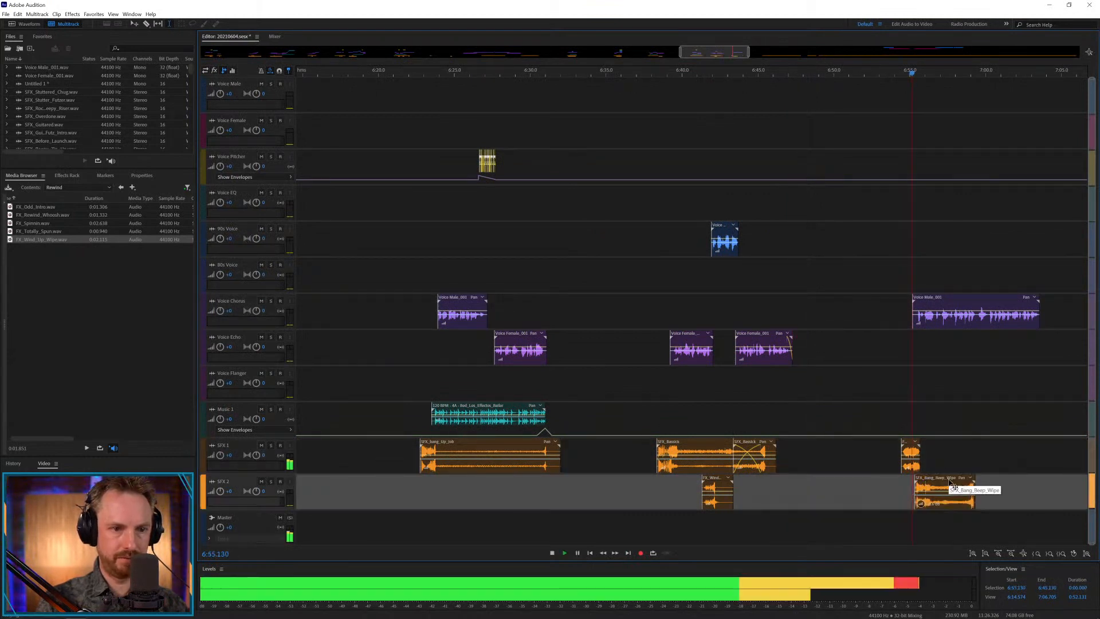
left_click(910, 447)
left_click(902, 425)
key("space")
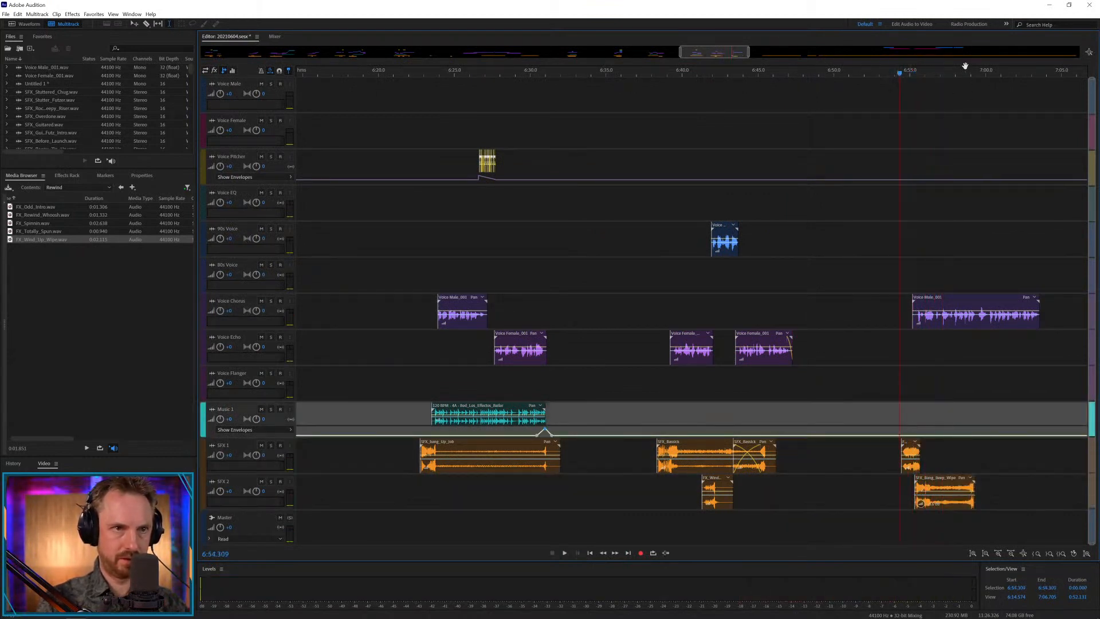
Fine-tune the deep wipe bang's start to about 6:55.1 against the wind-up slam, checking each position by playback from 6:54.3.
scroll(967, 74, "up", 5)
key("space")
mouse_move(733, 53)
left_mouse_down()
mouse_move(749, 52)
mouse_move(737, 52)
left_mouse_up()
key("space")
left_click_drag(533, 486, 541, 486)
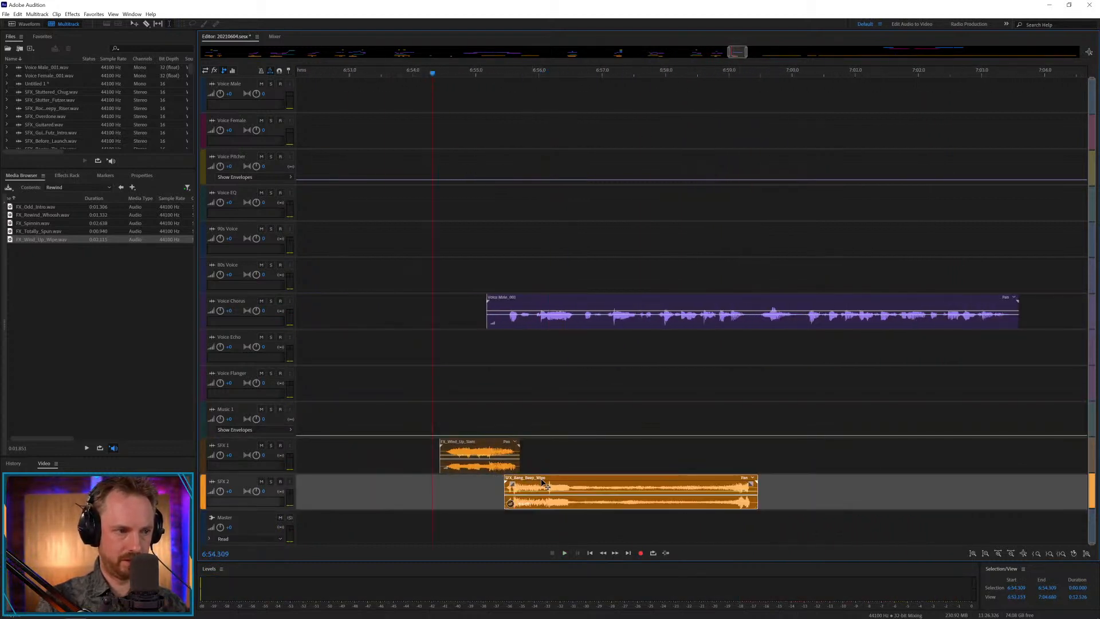
key("space")
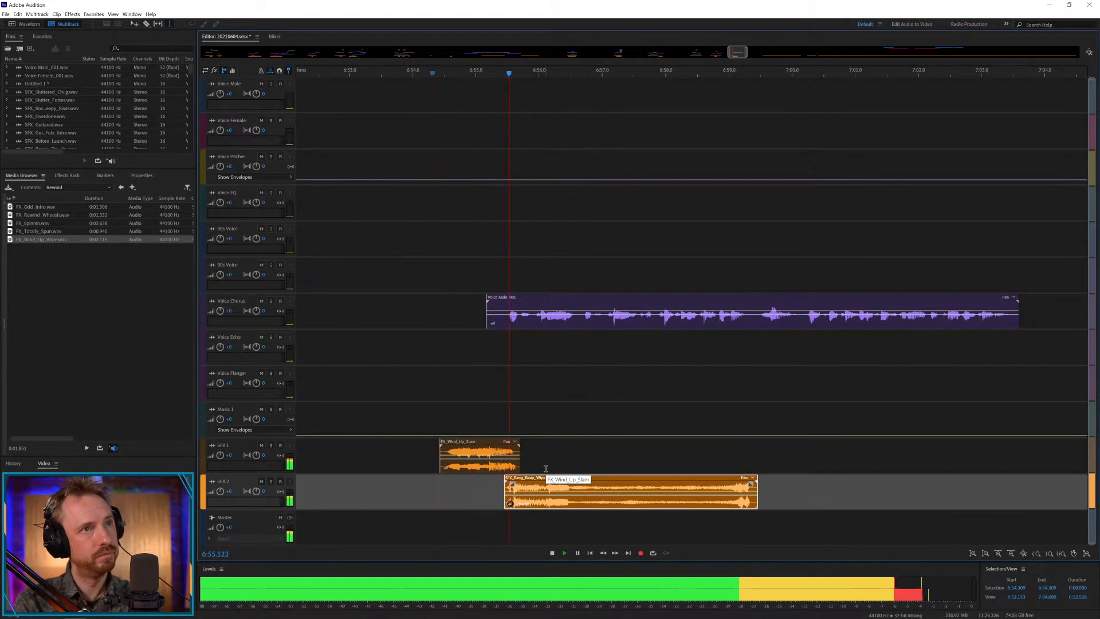
key("space")
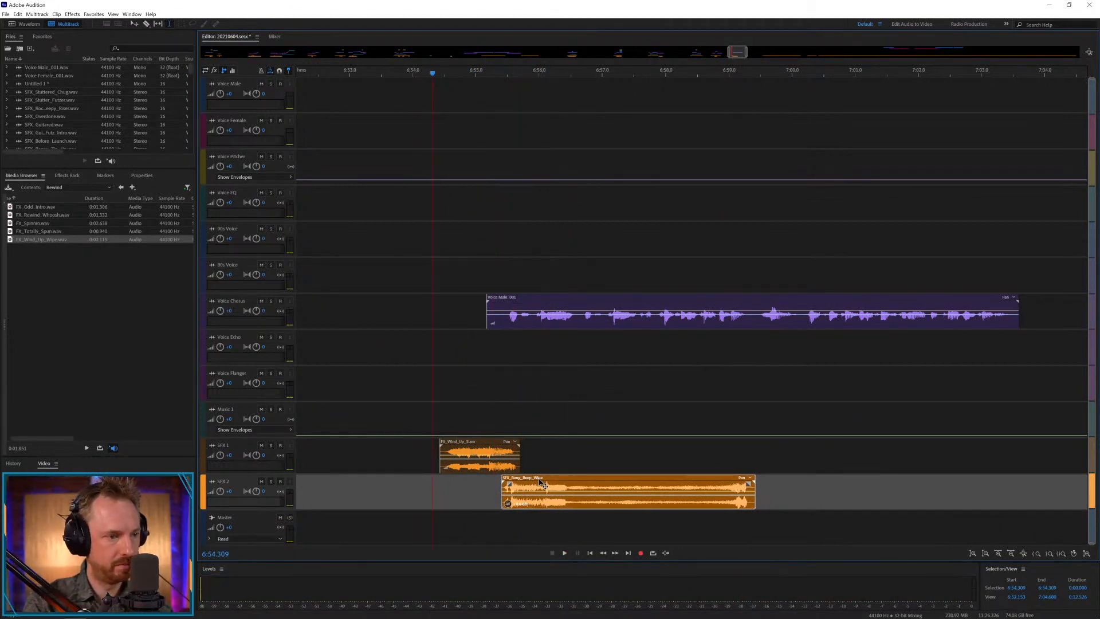
mouse_move(543, 481)
left_mouse_down()
mouse_move(514, 482)
mouse_move(533, 481)
left_mouse_up()
key("space")
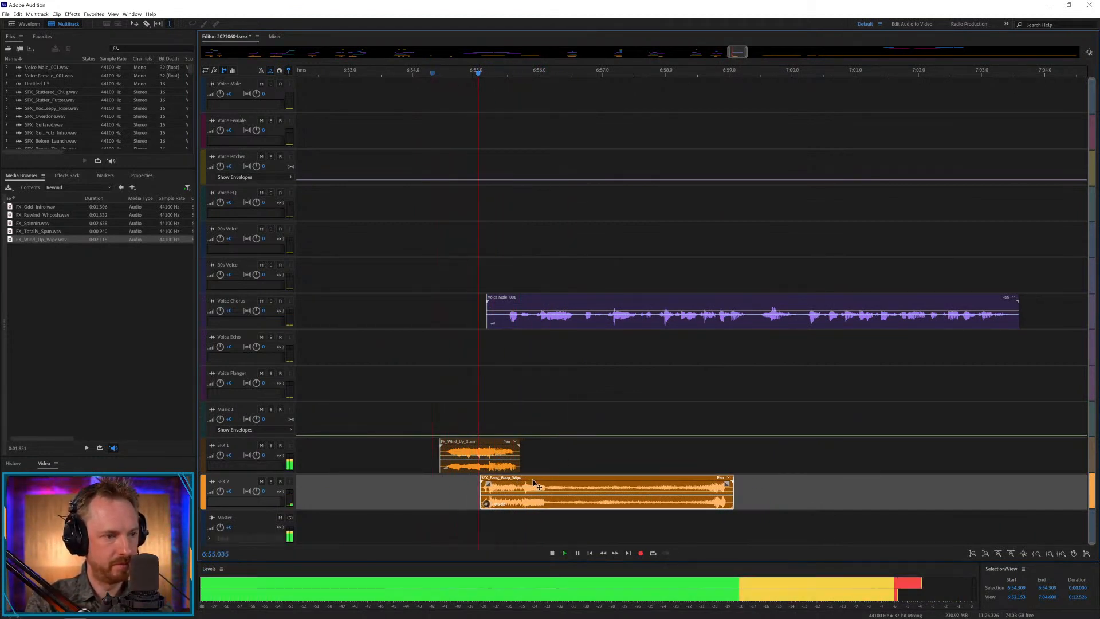
key("space")
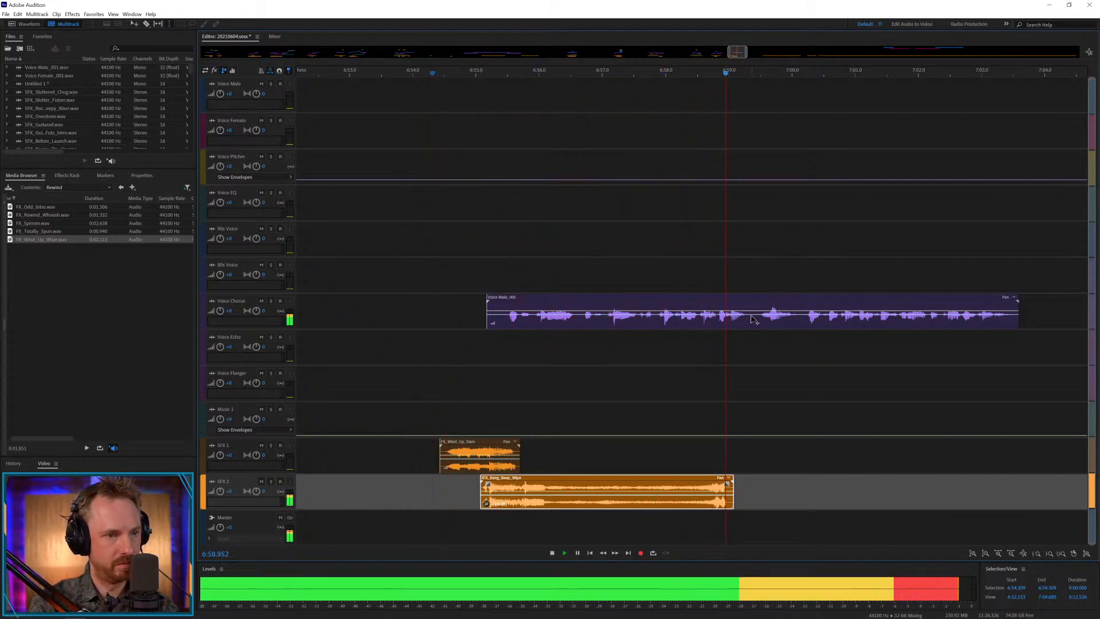
key("space")
Cut the gap after the male clip's first phrase, move the remainder to Voice Echo at about 6:56.5, and play it.
left_click(606, 321)
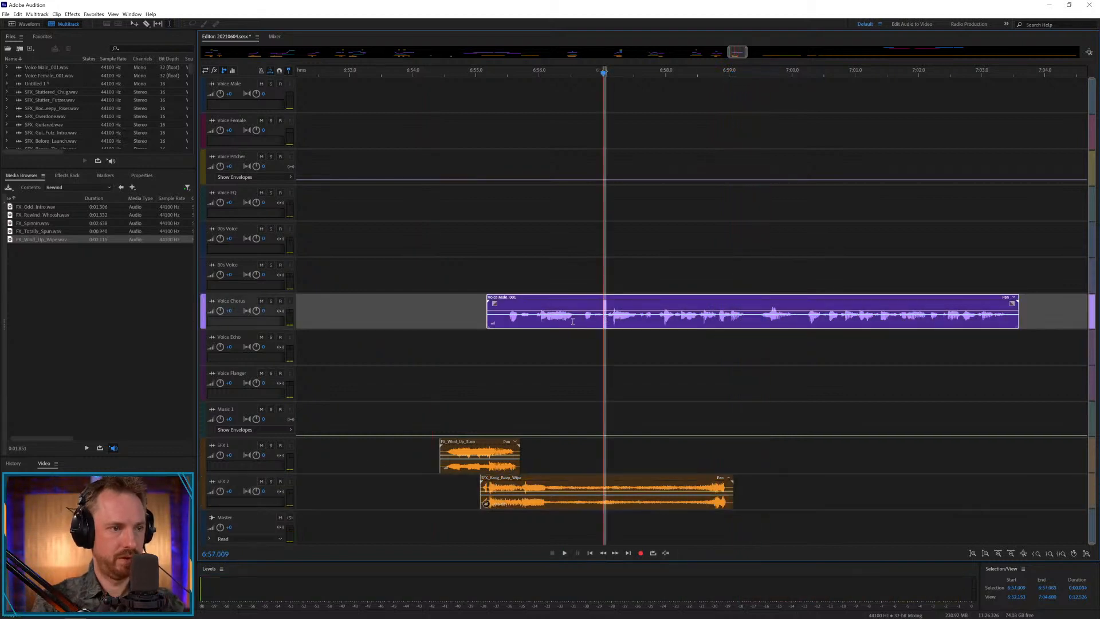
key("Delete")
left_click_drag(574, 322, 641, 338)
left_click(588, 346)
left_click(555, 344)
key("space")
key("space")
Cut the pause from the Voice Echo male clip and move the following part to Voice Chorus at about 6:59.1, then play it.
key("space")
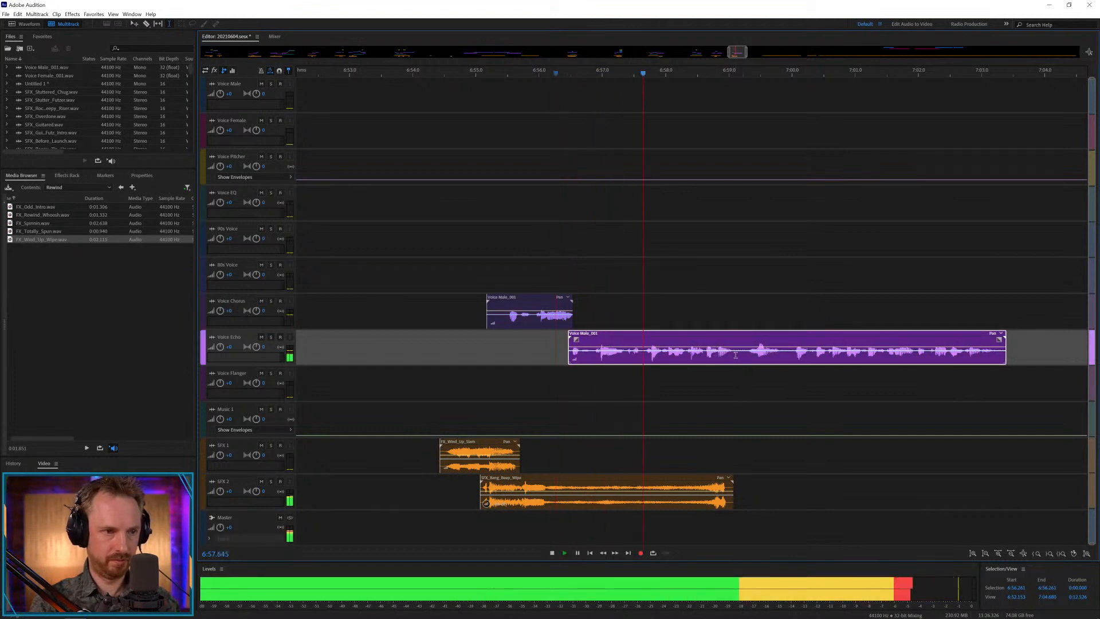
left_click_drag(737, 355, 755, 315)
key("space")
key("Delete")
left_click(729, 310)
key("space")
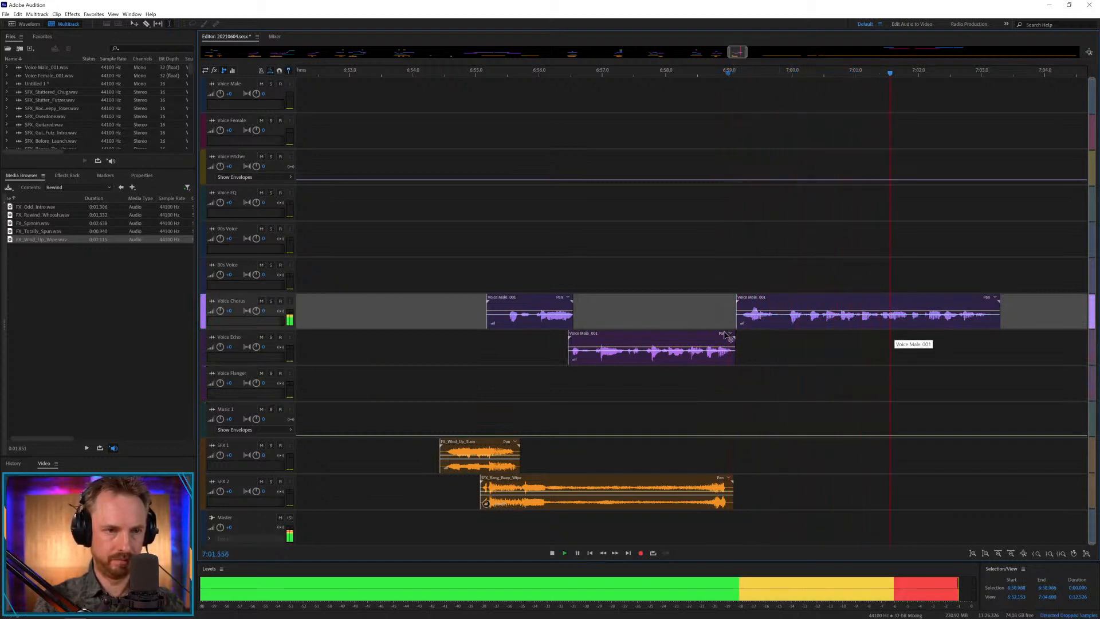
Add FX_Totally_Spun.wav to SFX 1 at about 6:59.7, under the last male phrase, and play it.
left_click(39, 232)
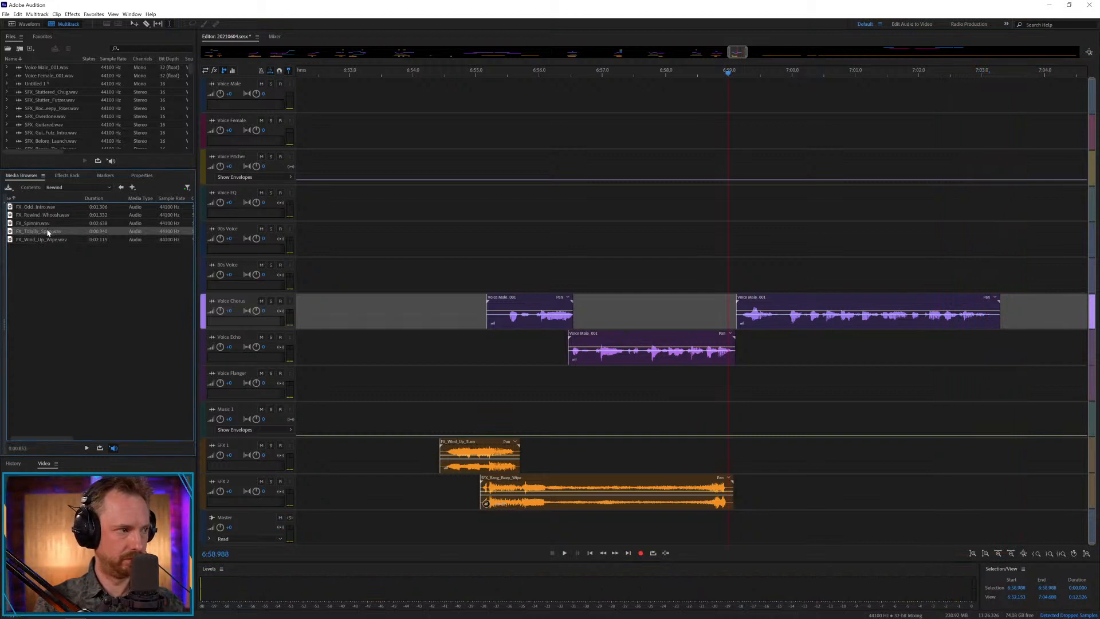
left_click_drag(48, 232, 774, 456)
left_click(761, 455)
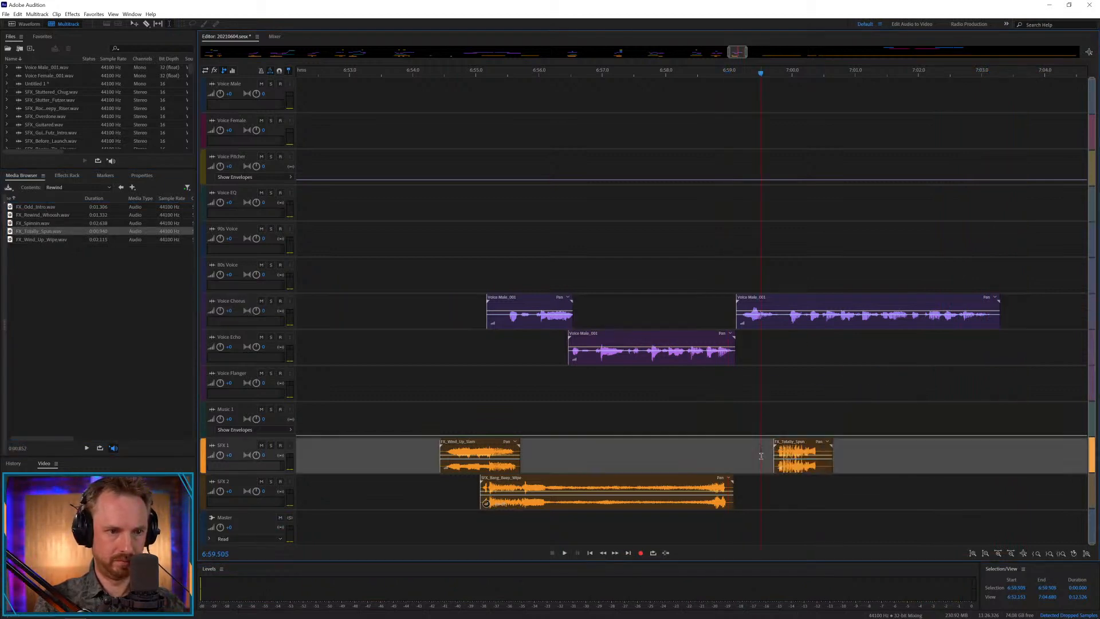
key("space")
key("space")
Split the last male clip at about 6:59.8, move its remainder to Voice EQ at about 7:00.1, and play the transition.
left_click(783, 320)
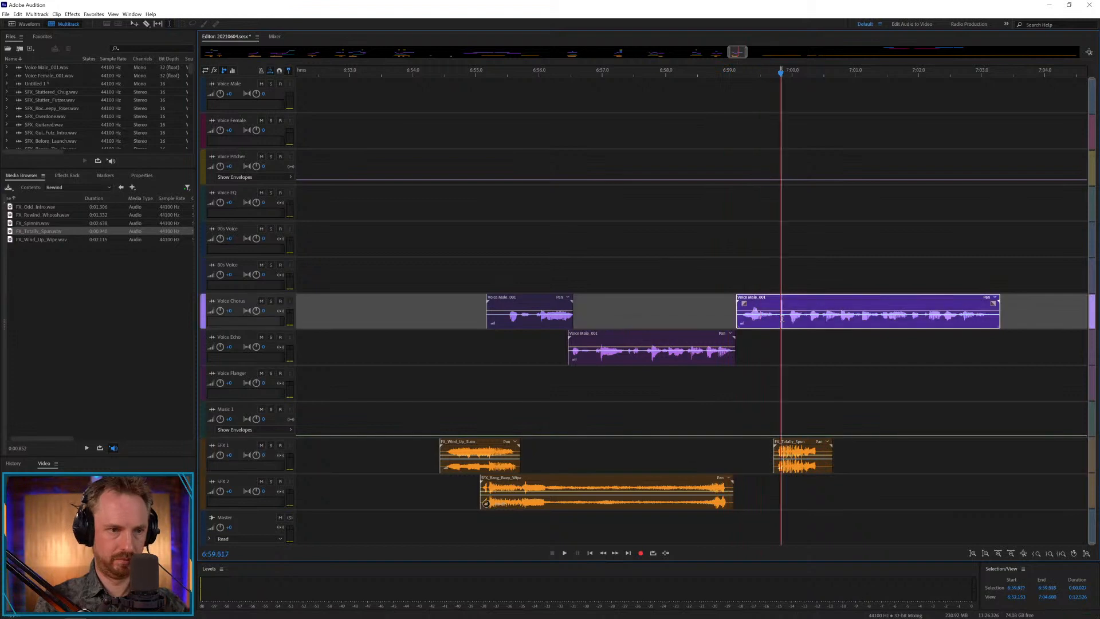
key("ctrl+k")
left_click(793, 329)
left_click_drag(800, 302, 811, 193)
left_click(777, 240)
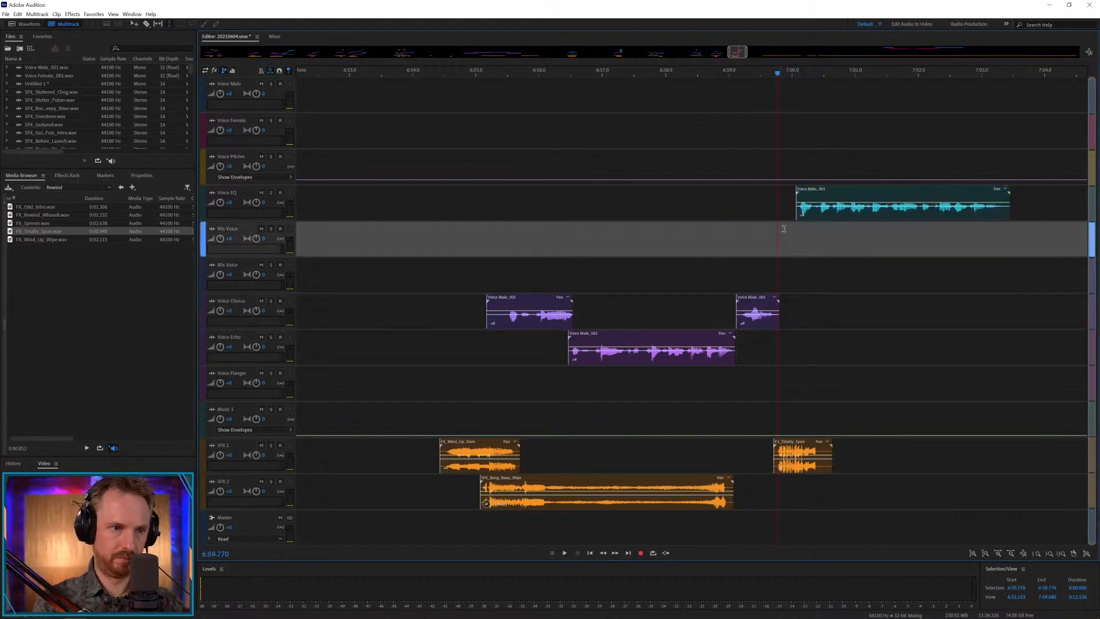
key("space")
Move the Voice EQ male clip to about 7:00.2 and play the transition into it.
key("space")
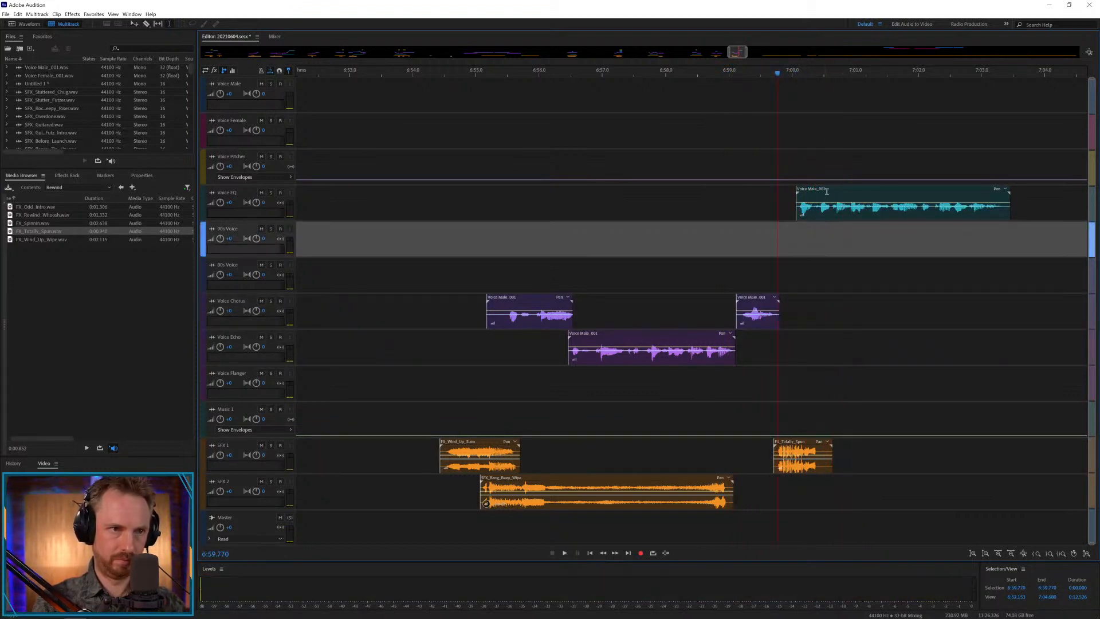
left_click_drag(823, 193, 832, 193)
key("space")
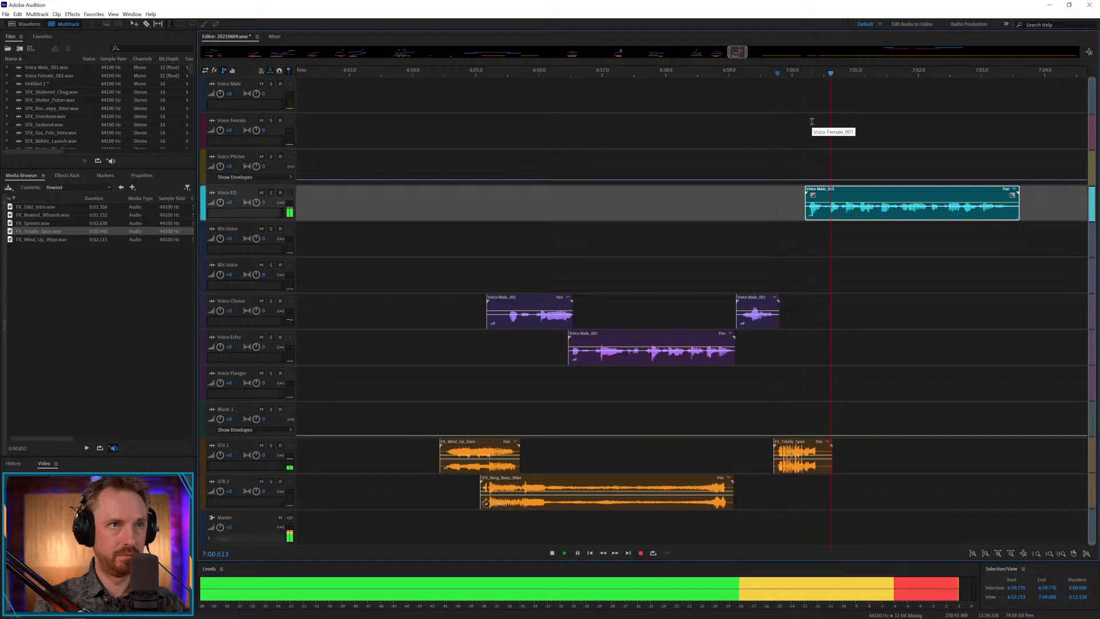
scroll(789, 70, "down", 10)
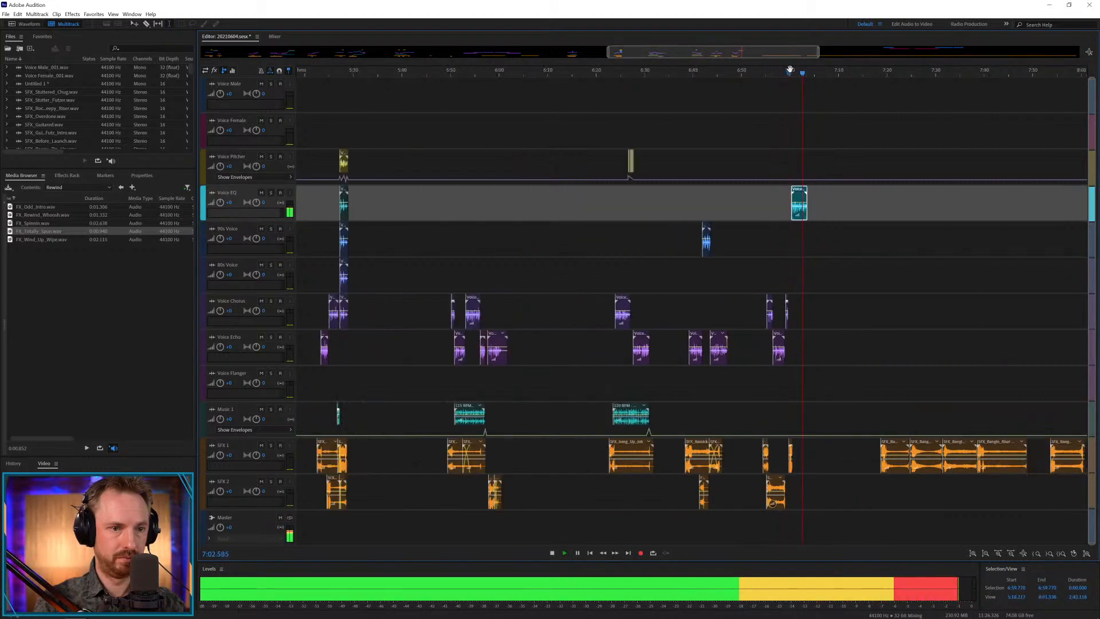
key("space")
Move the next male clip to the track above Voice Chorus at about 7:22, with its two female clips following on Voice Chorus.
scroll(841, 74, "down", 3)
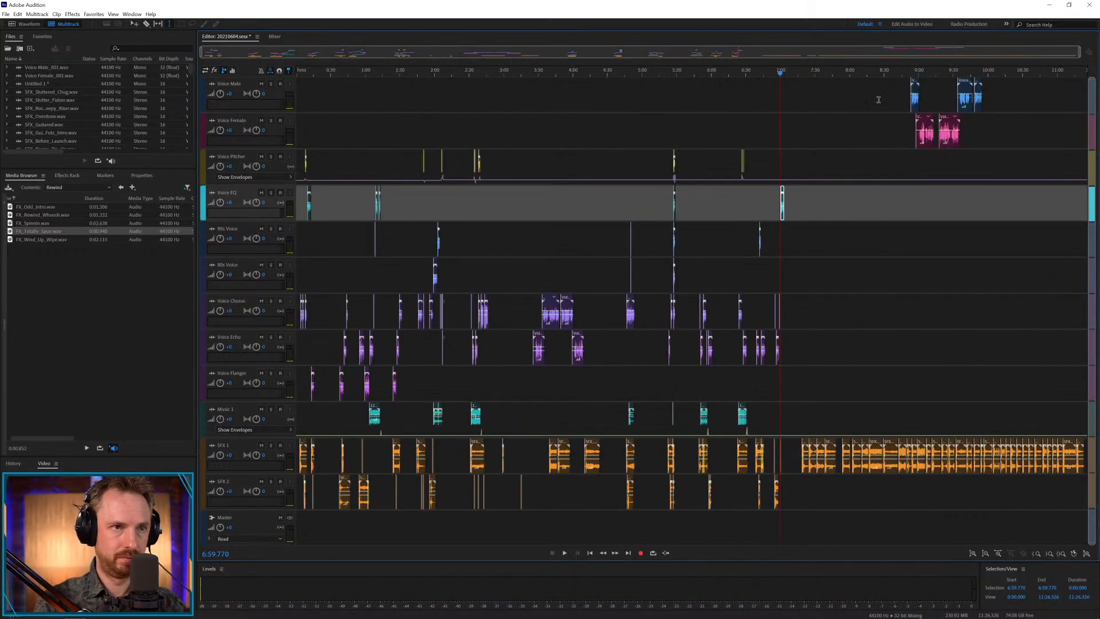
left_click_drag(909, 92, 847, 304)
left_click(800, 310)
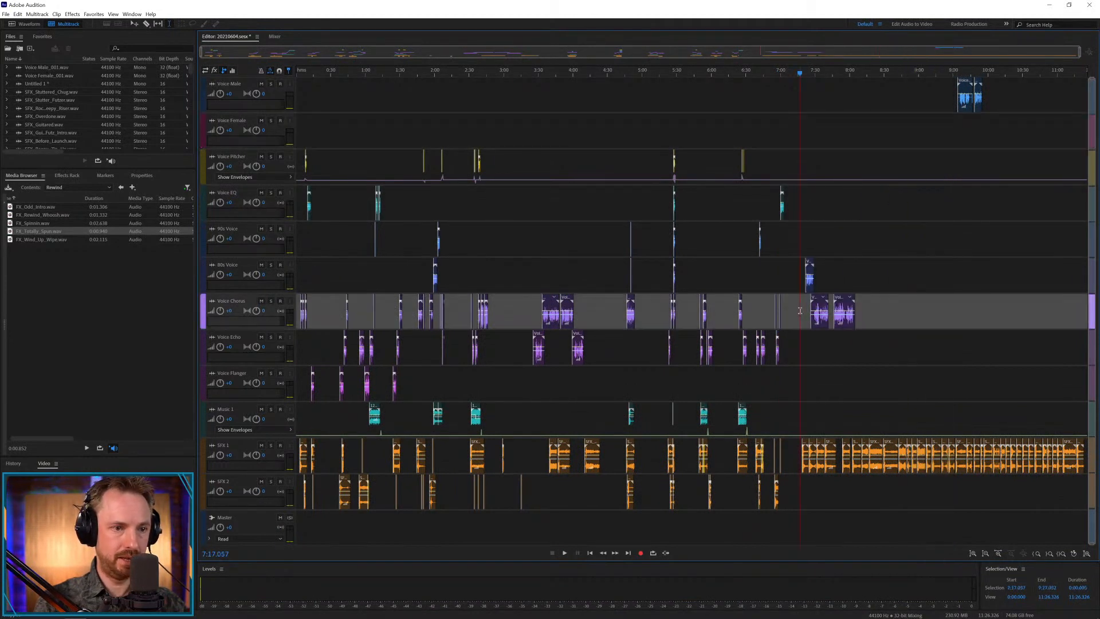
Shift the remaining unused SFX 1 clips forward by about one minute and bring the first one back to about 7:17.
left_click_drag(798, 445, 1099, 476)
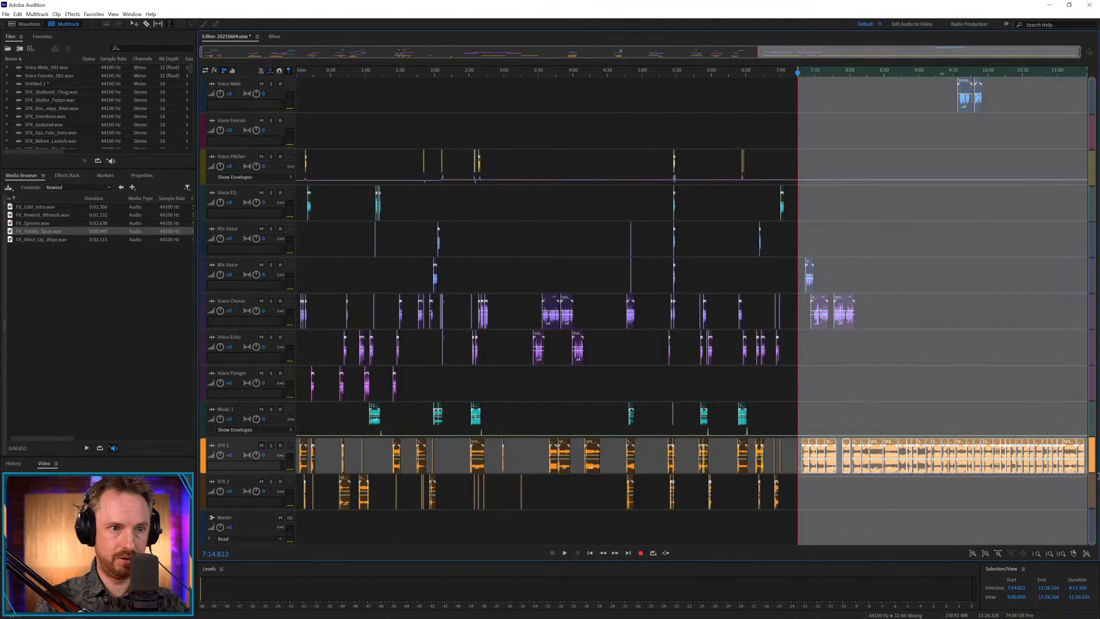
left_click_drag(961, 445, 1032, 446)
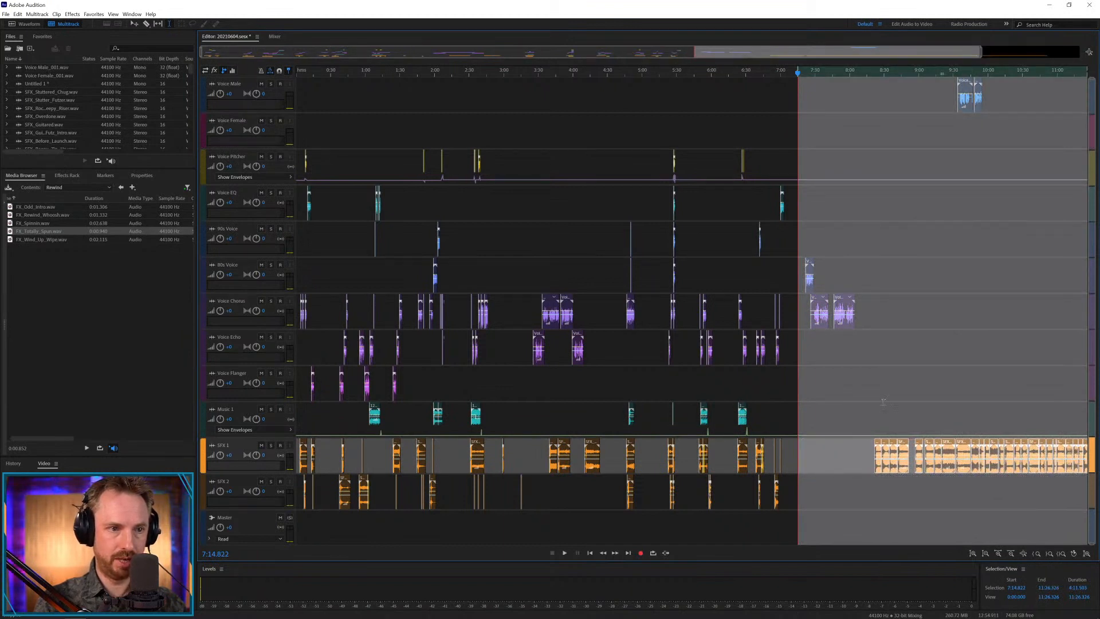
left_click(884, 408)
left_click_drag(901, 444, 803, 447)
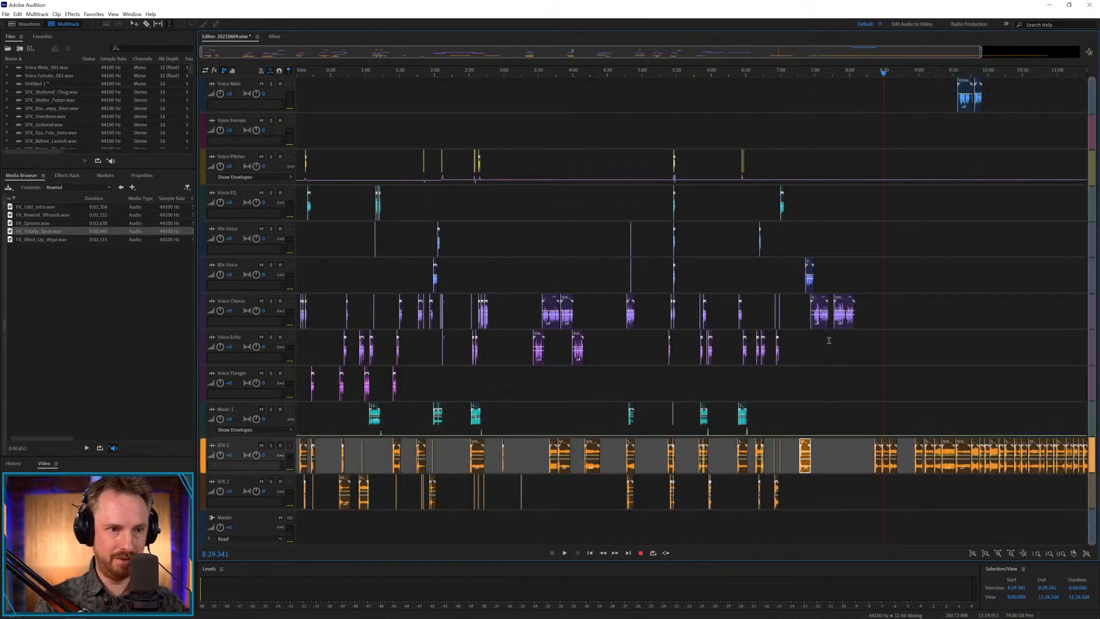
Move the second female clip to Voice Echo at about 8:13 and the first to about 7:49 on Voice Chorus.
left_click_drag(843, 300, 873, 333)
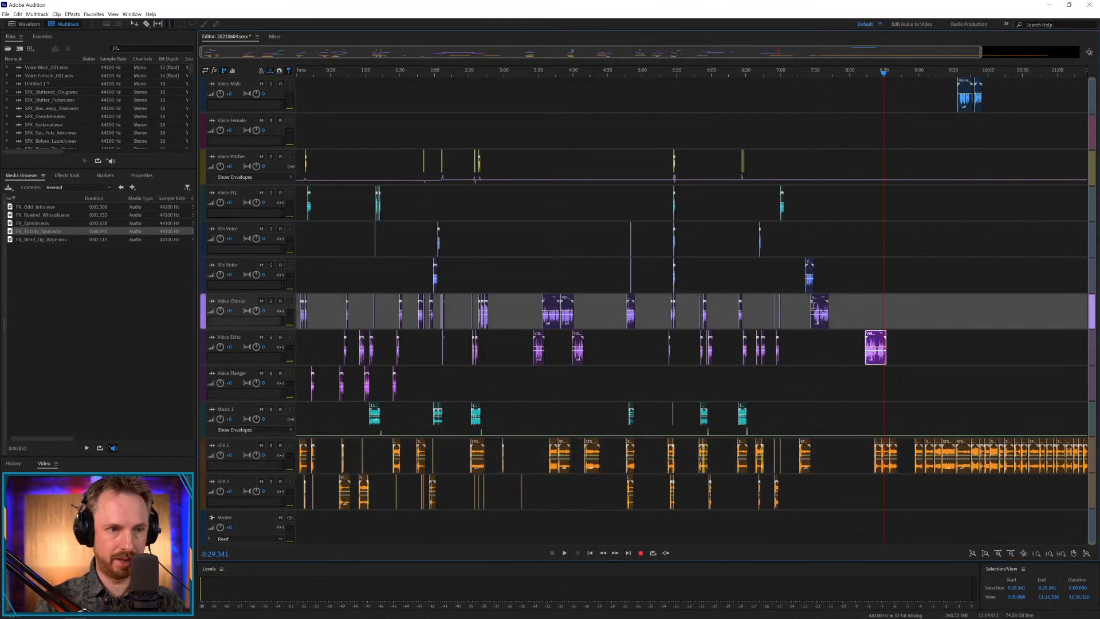
left_click(823, 297)
left_click_drag(816, 298, 843, 298)
Bring the next sound effect to SFX 2 at about 7:25 and align the SFX 1 effect at about 7:21.
left_click_drag(902, 438, 817, 475)
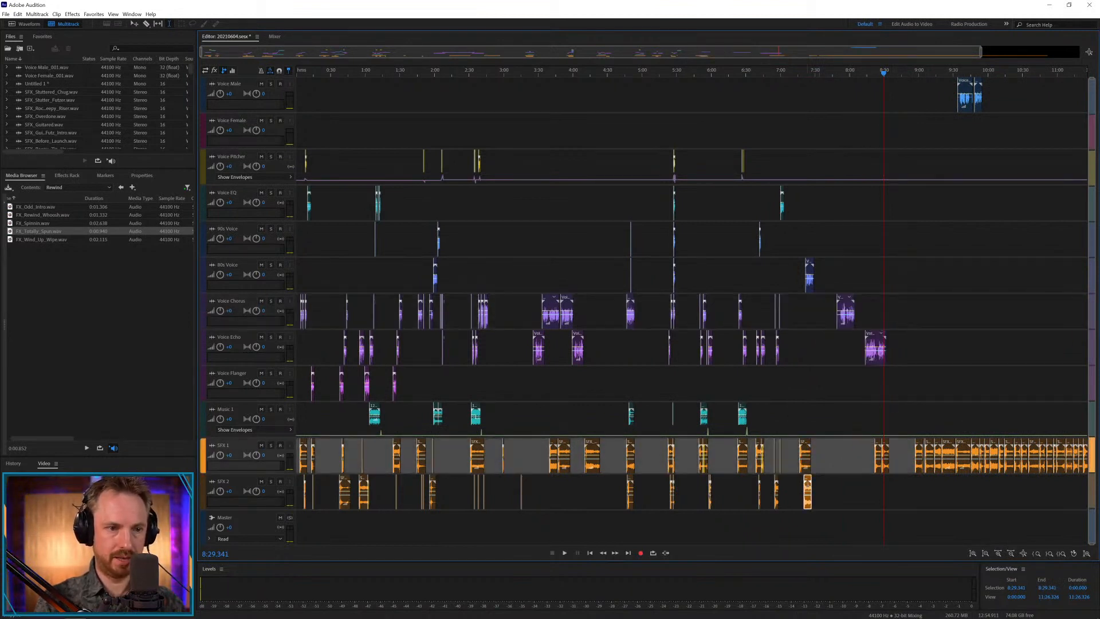
scroll(817, 77, "up", 5)
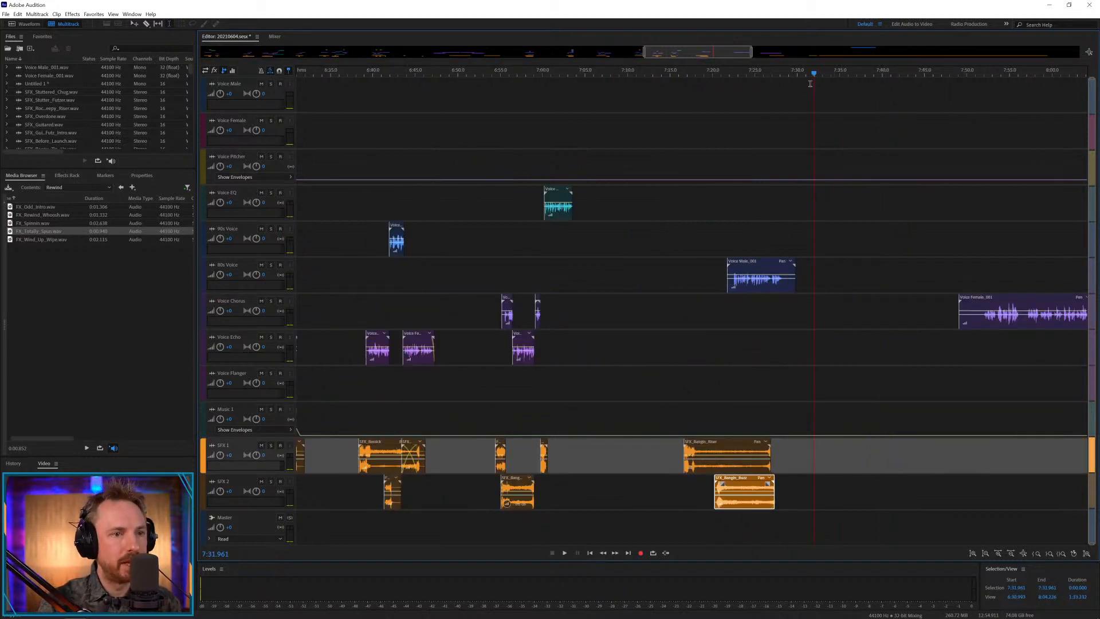
left_click_drag(721, 450, 757, 445)
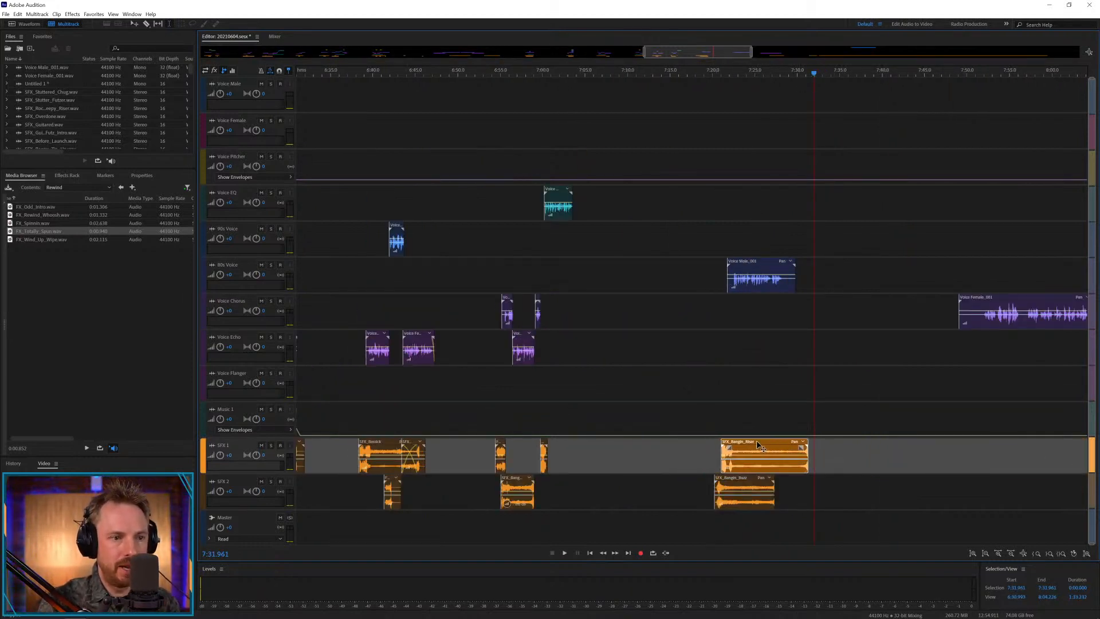
left_click_drag(742, 482, 784, 482)
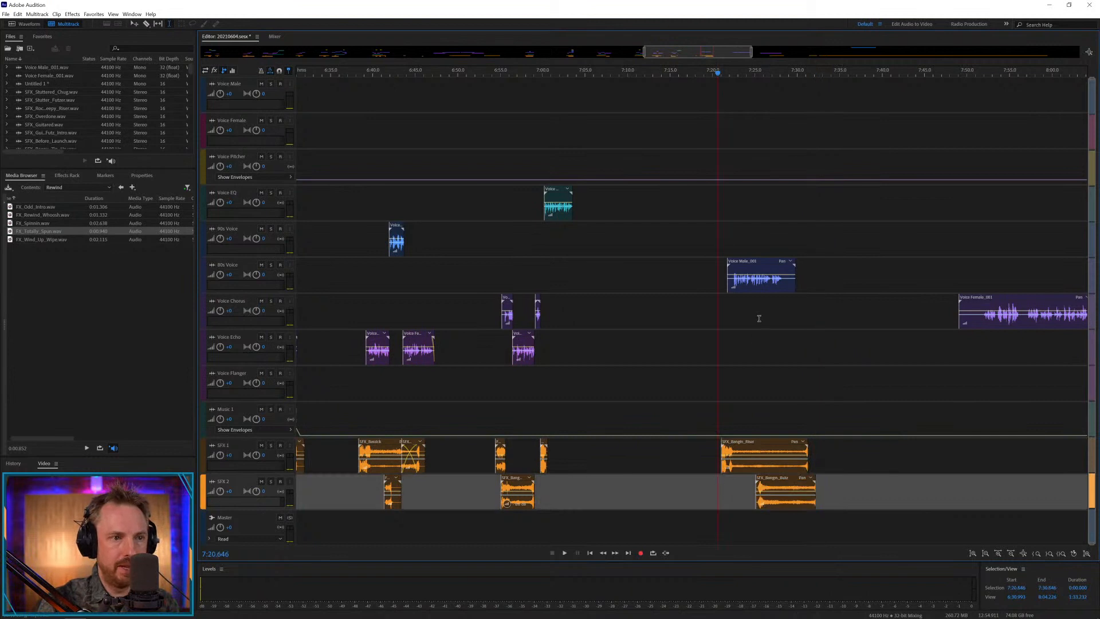
Play the opening of the new piece and move its male clip to about 7:21.5, then play it again.
scroll(757, 68, "up", 1)
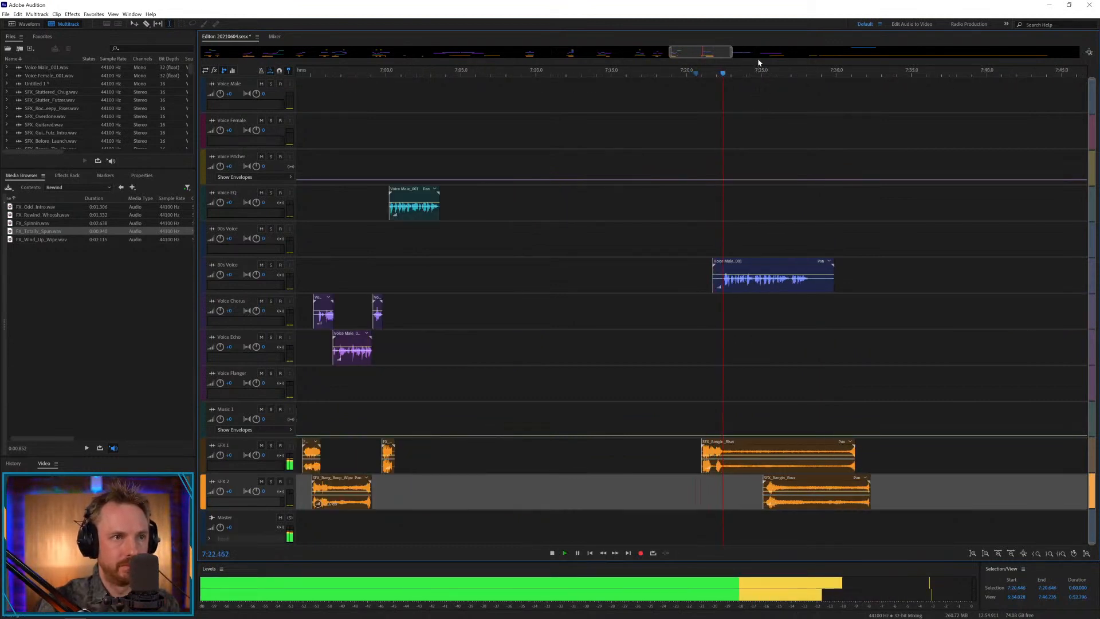
key("space")
left_click_drag(766, 262, 762, 261)
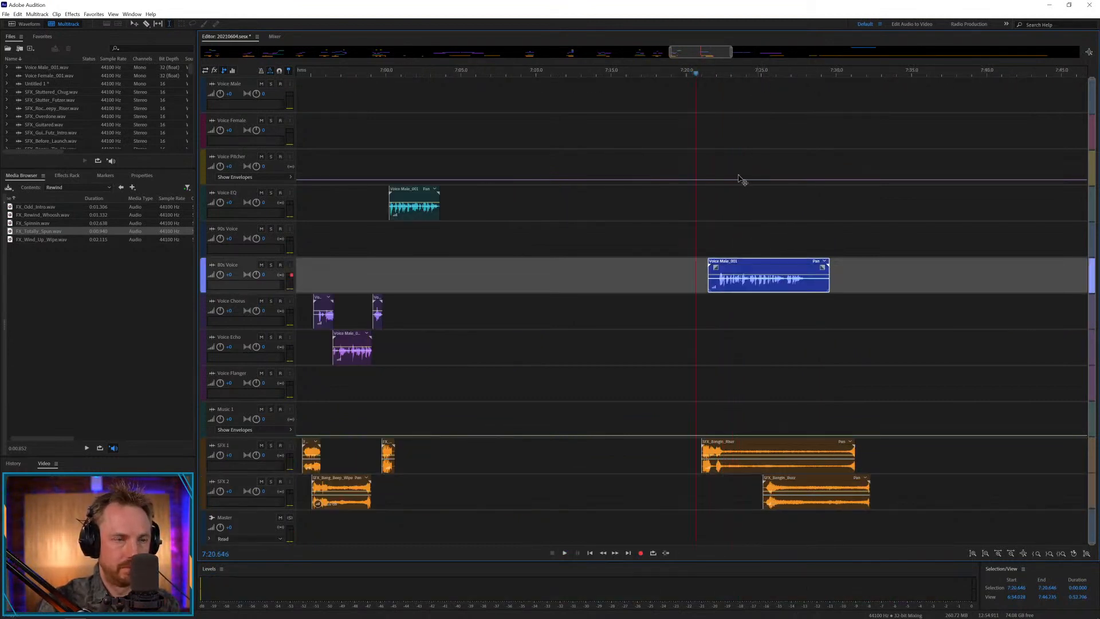
key("space")
scroll(780, 74, "up", 3)
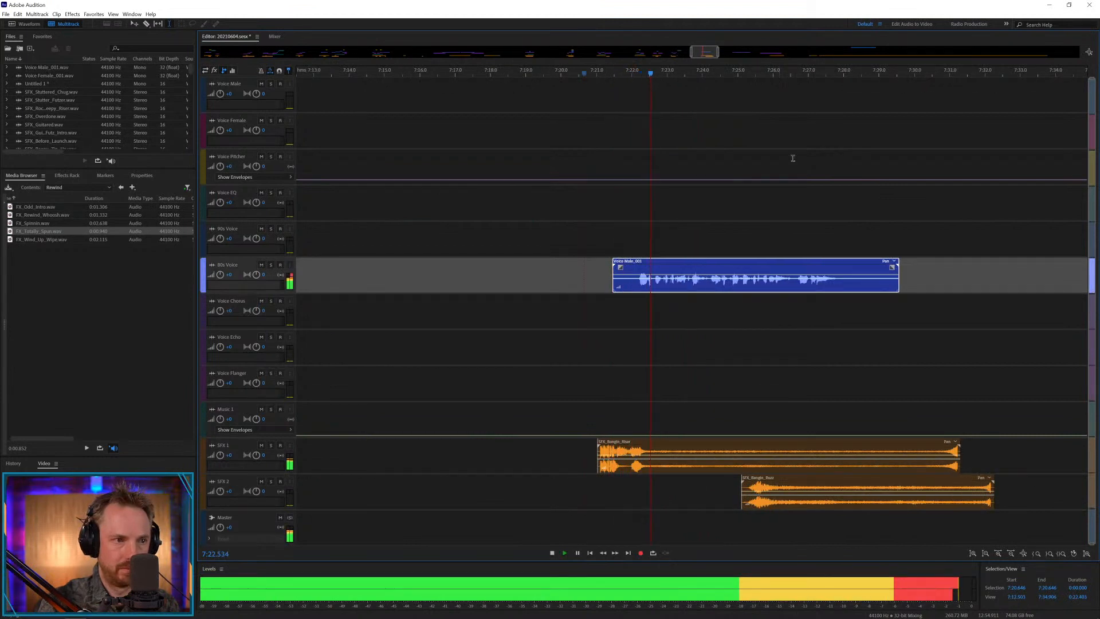
key("space")
Split the male clip at about 7:24.2, move the remainder to Voice Chorus at about 7:24.1, and play the transition.
left_click(709, 287)
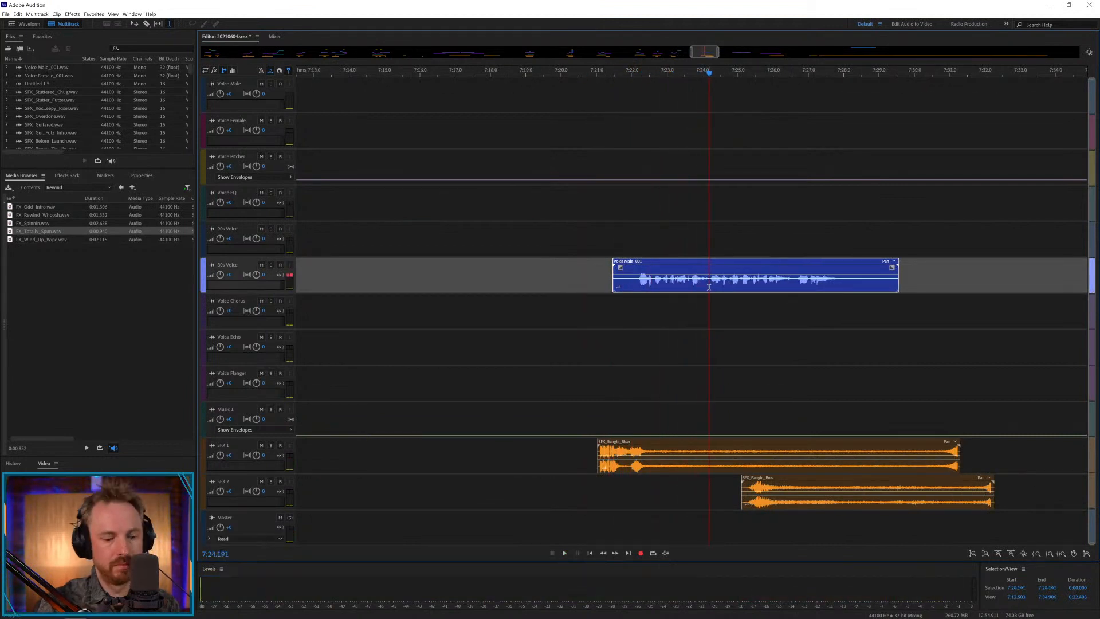
key("ctrl+k")
left_click_drag(720, 262, 717, 298)
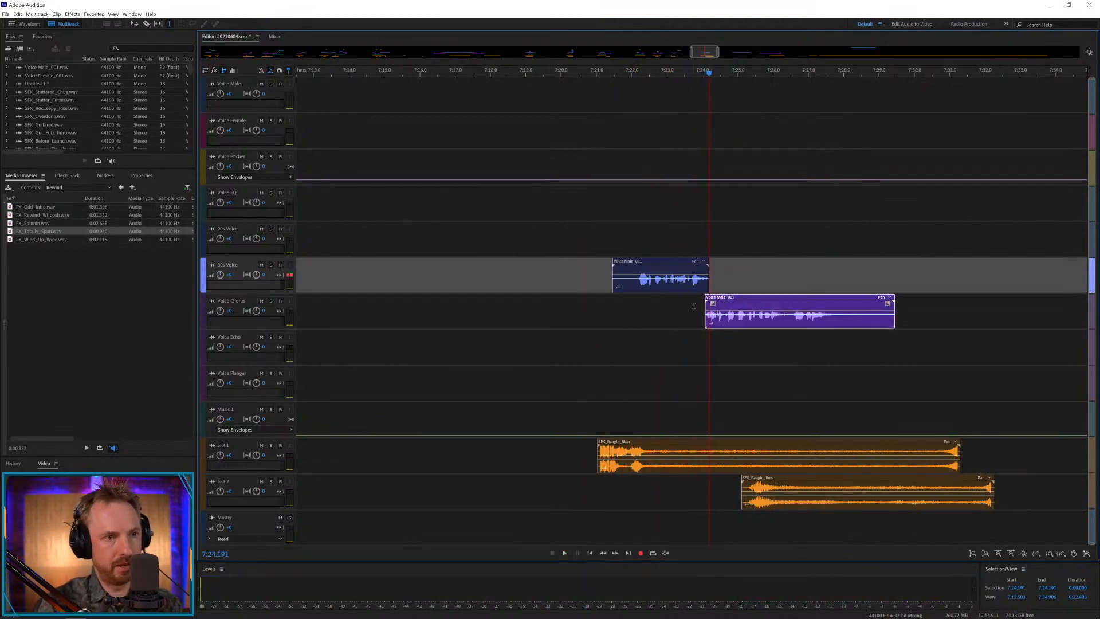
left_click(696, 307)
key("space")
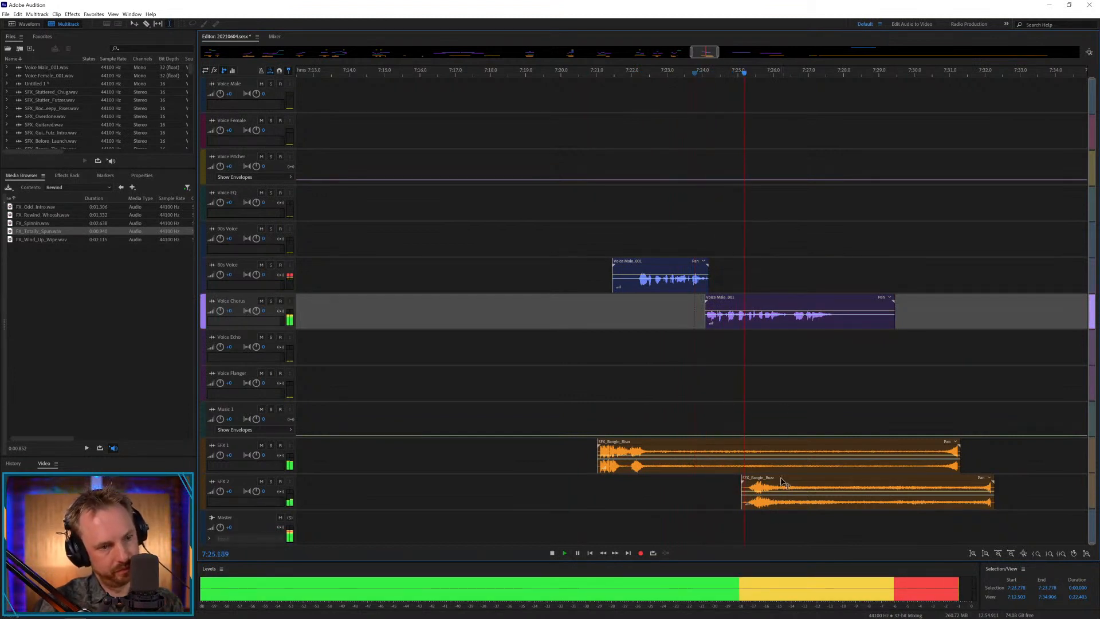
Move the SFX 2 effect to about 7:25.8, cut the SFX 1 effect's middle, and crossfade its ending in at about 7:26.1.
left_click_drag(782, 482, 808, 447)
key("space")
key("Delete")
left_click(888, 407)
left_click_drag(959, 444, 782, 453)
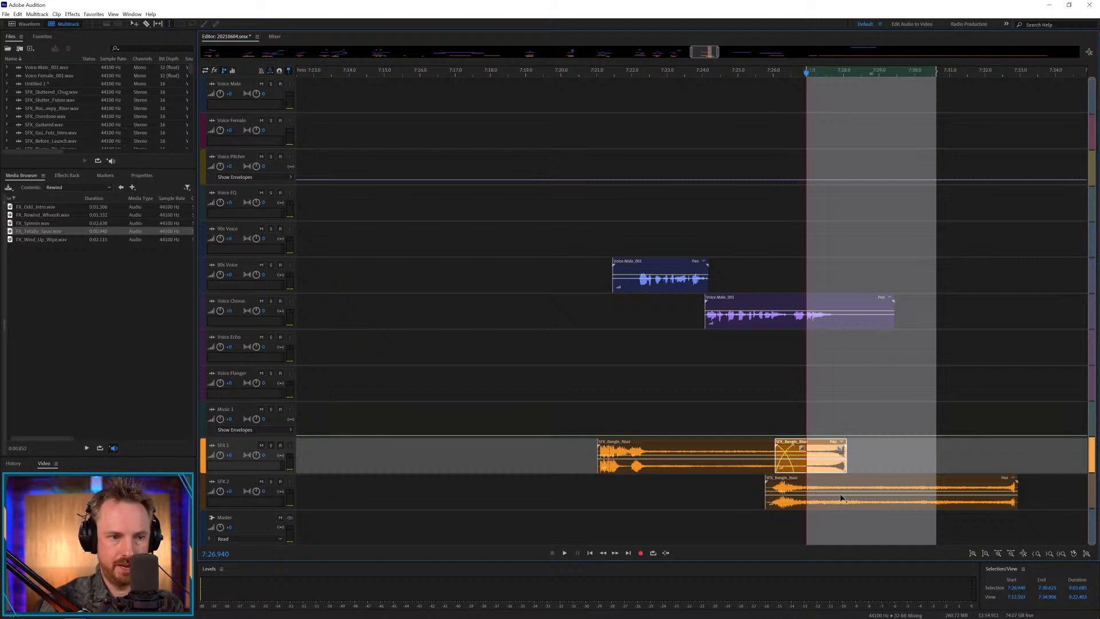
Trim the SFX 2 effect so it ends at about 7:27.9, deleting everything after that point.
left_click_drag(840, 499, 874, 490)
key("Delete")
left_click(892, 481)
key("Delete")
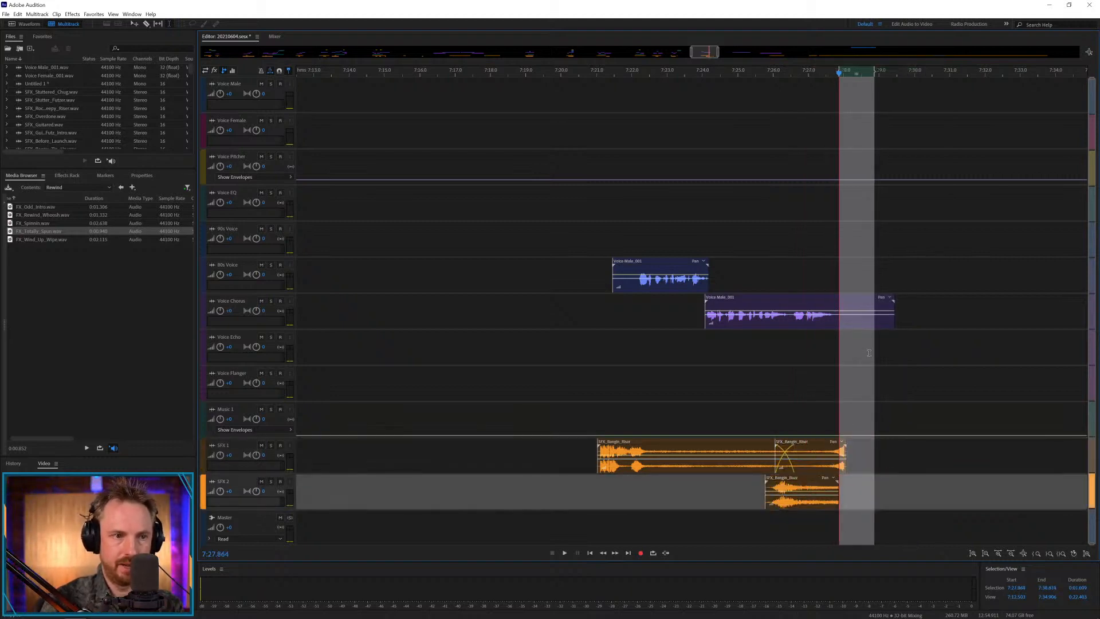
Separate the last phrase of the Voice Chorus male clip at about 7:26.5 and delete the tail after about 7:27.7.
left_click(789, 321)
left_click_drag(795, 319, 918, 321)
key("Delete")
key("Delete")
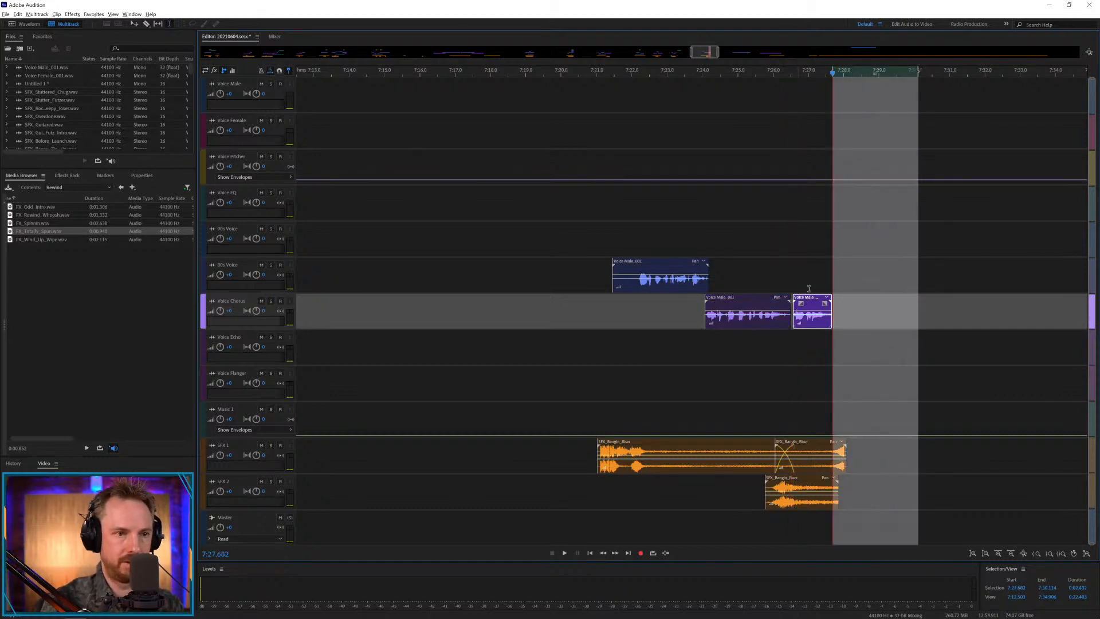
Copy the last male phrase to Voice Echo and Voice Pitcher, and dip the Voice Pitcher envelope beneath it.
left_click(802, 289)
left_click_drag(808, 298, 779, 336)
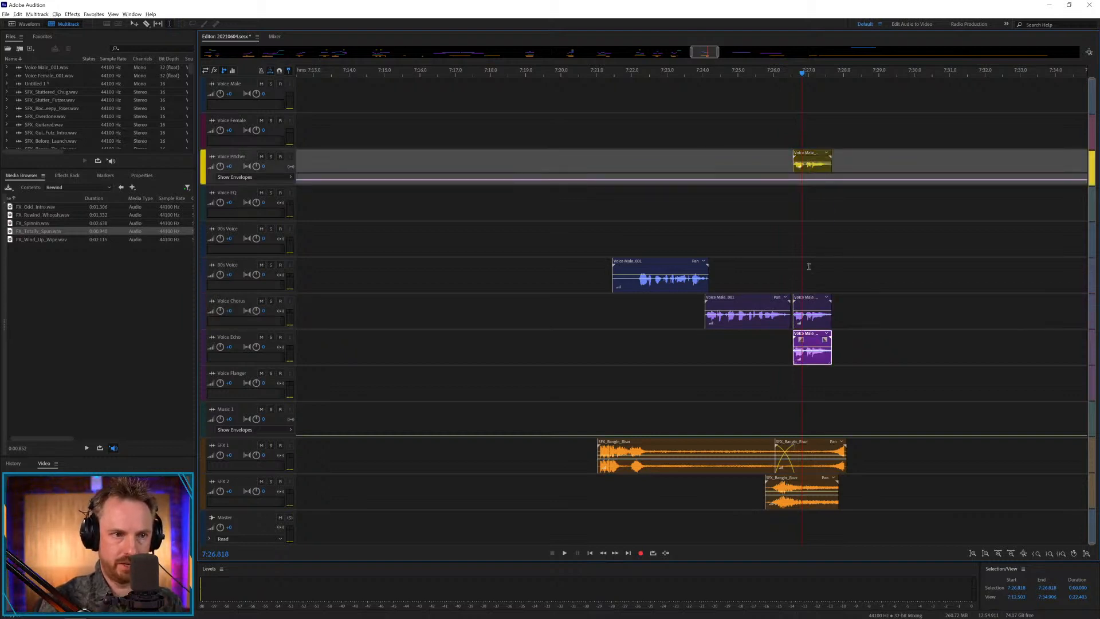
left_click(781, 180)
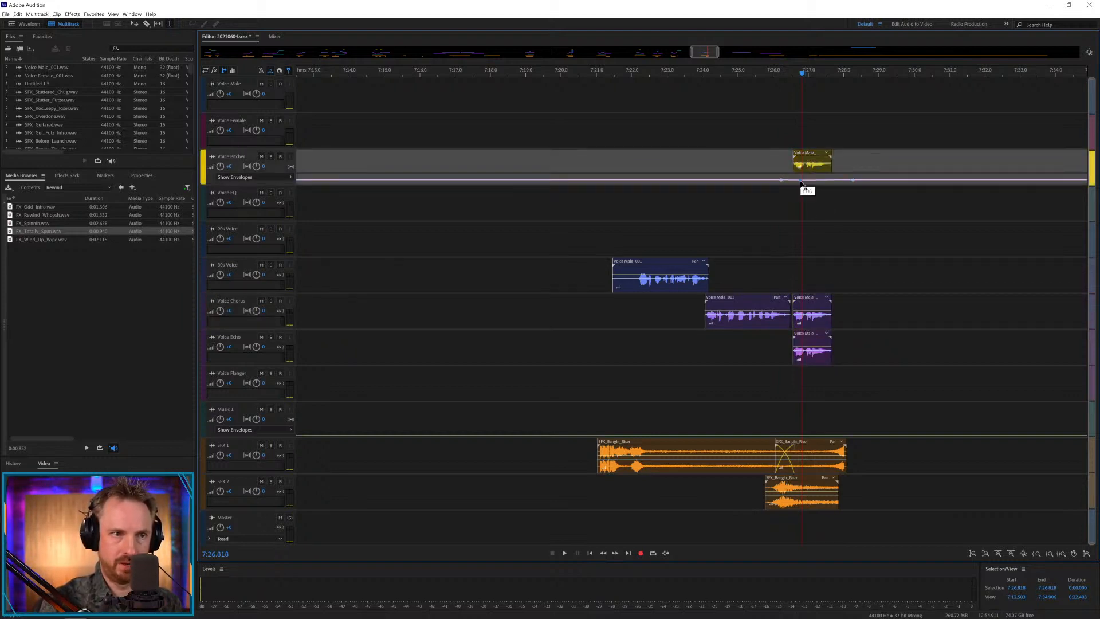
left_click(826, 181)
left_click(783, 200)
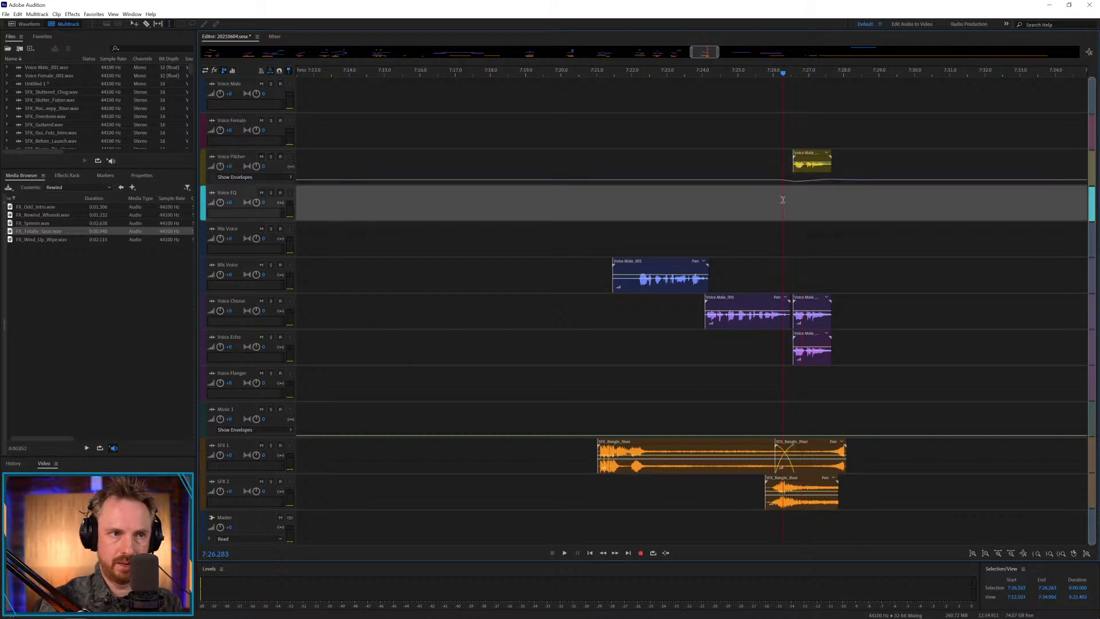
Play the layered last phrase, then the whole piece from about 7:21.3.
key("space")
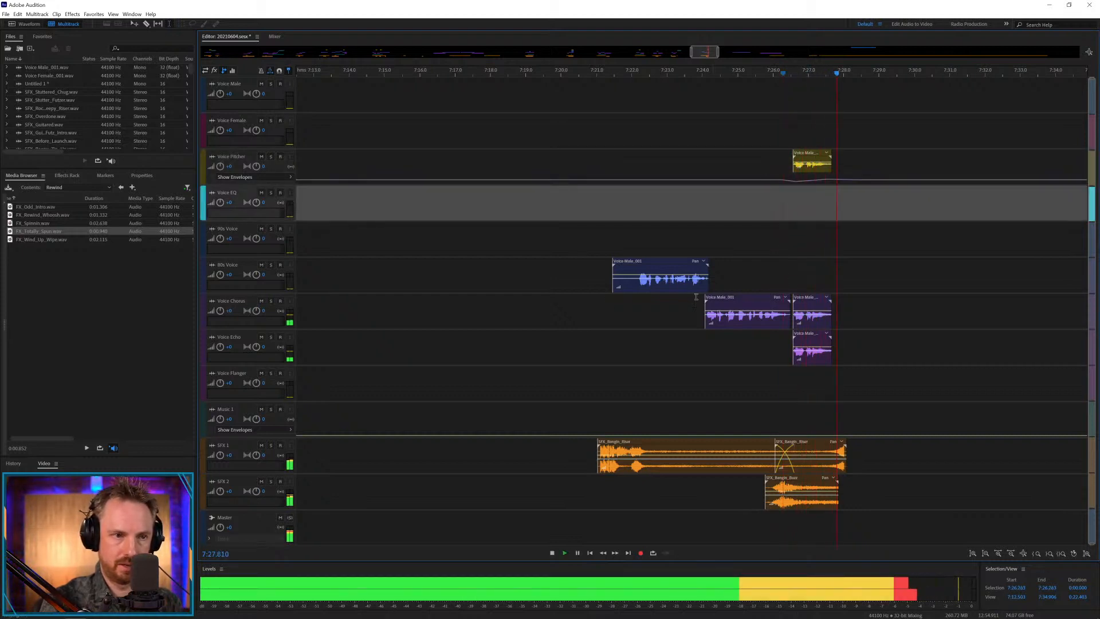
key("space")
left_click(609, 313)
key("space")
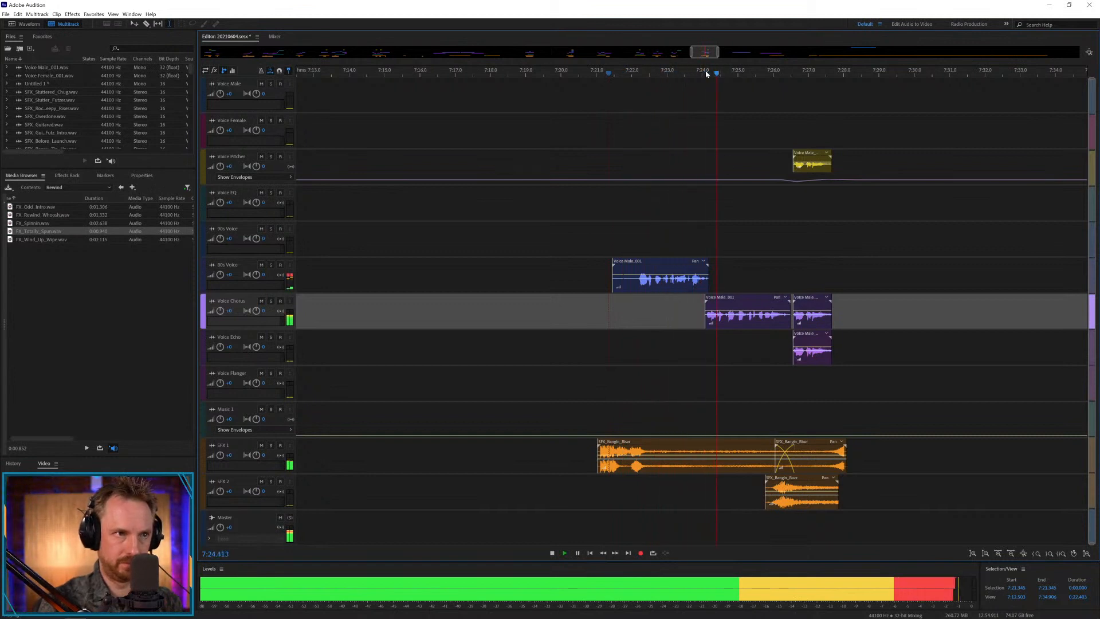
scroll(709, 67, "up", 5)
key("space")
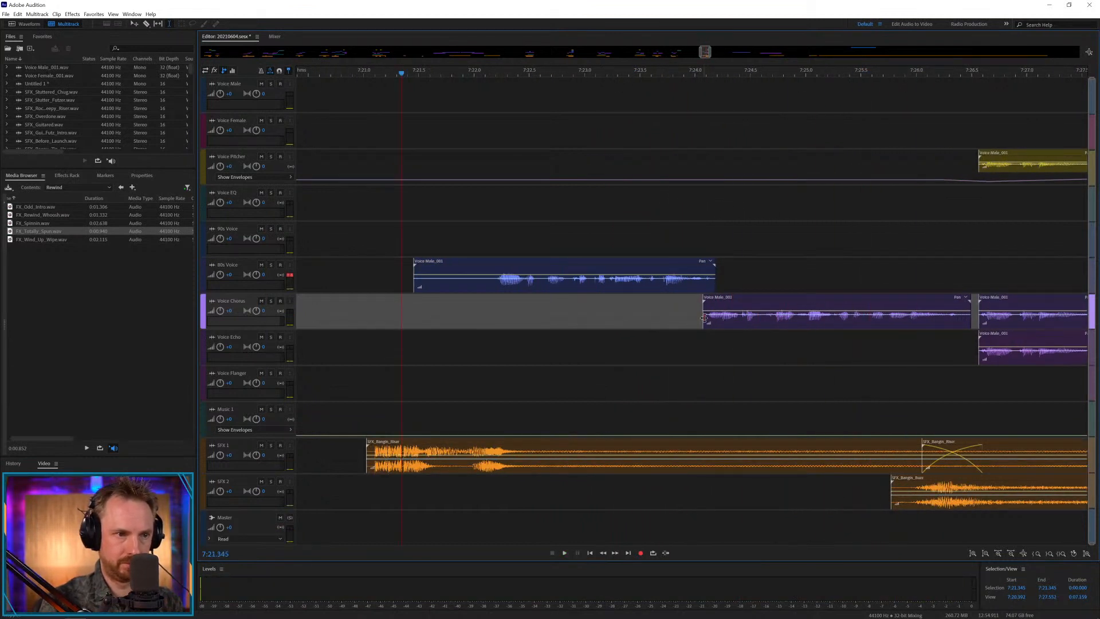
Stutter the start of the Voice Chorus male clip with short overlapping copied slices from about 7:24, and play the piece.
left_click_drag(704, 317, 704, 316)
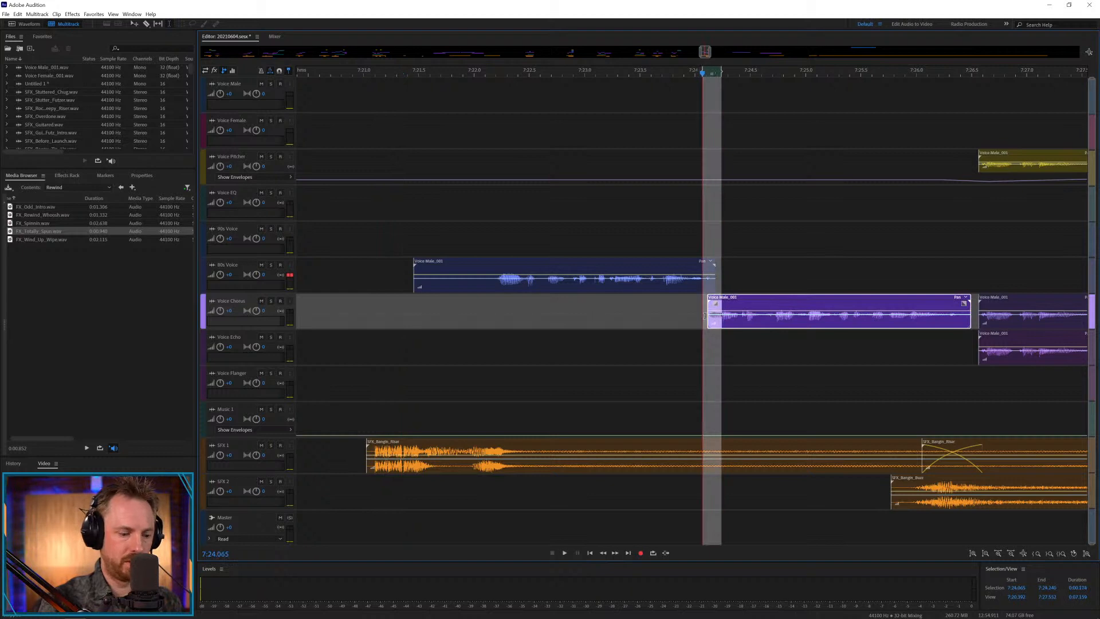
left_click(699, 316)
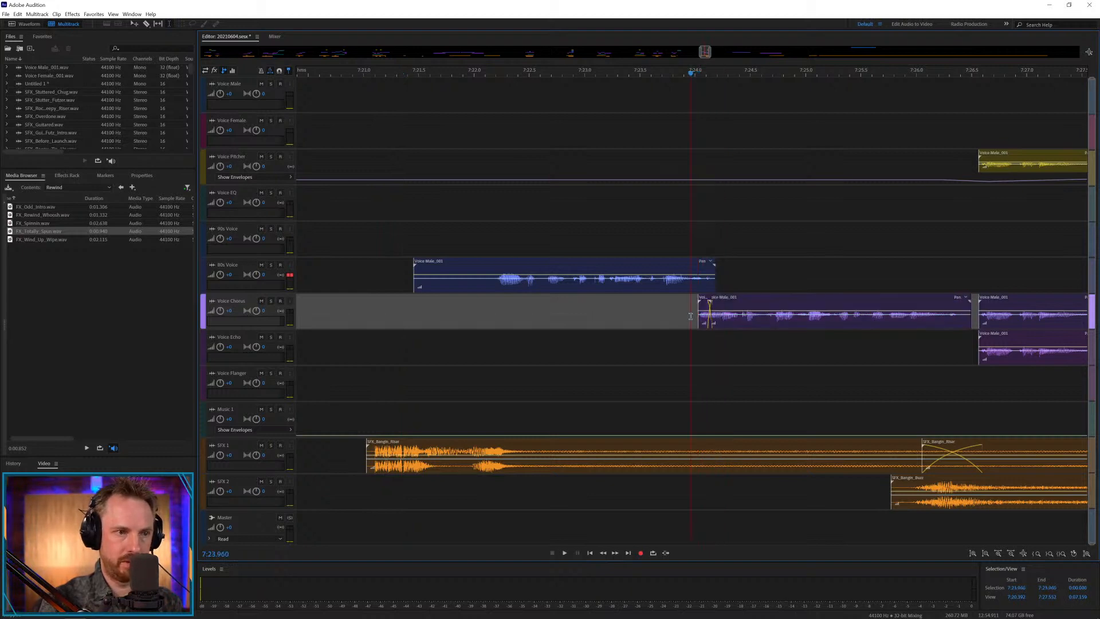
left_click(390, 339)
key("space")
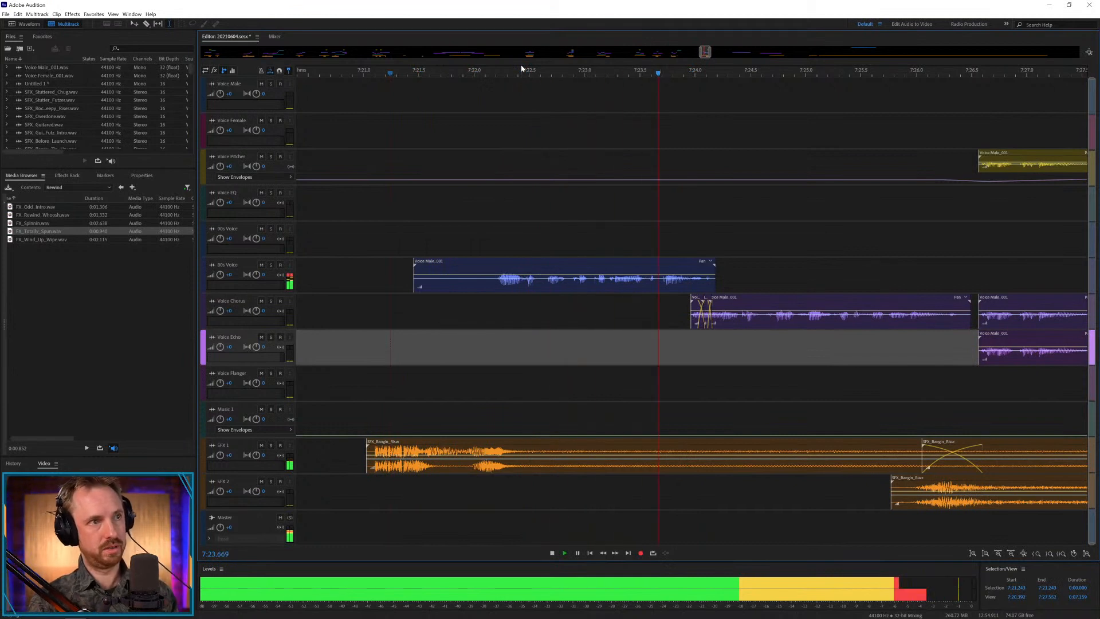
scroll(523, 70, "down", 6)
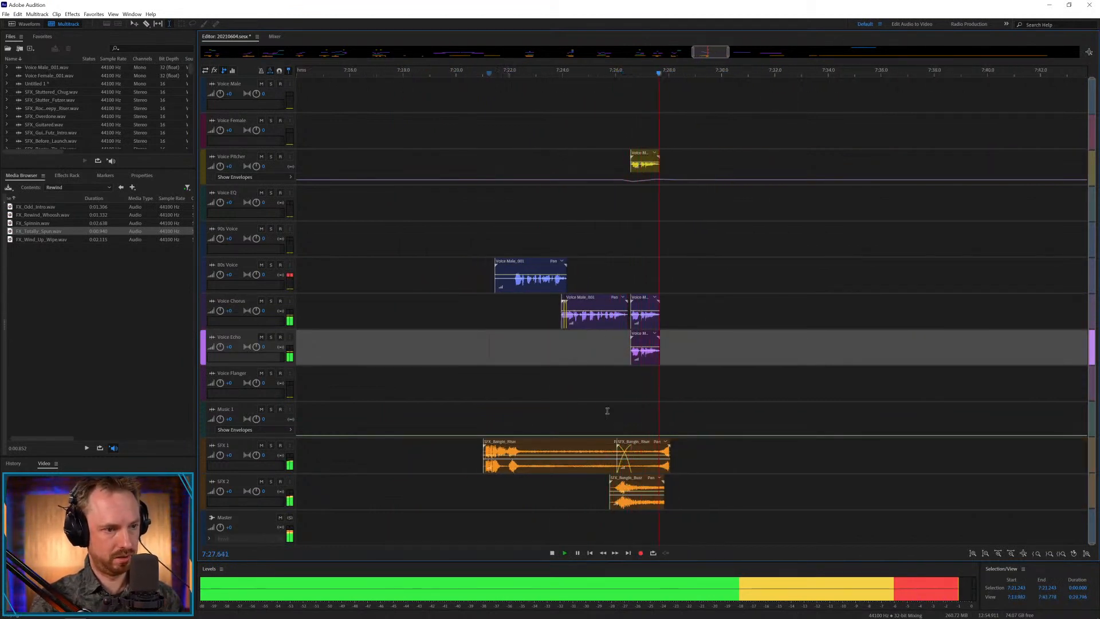
key("space")
Move the SFX 2 effect to about 7:26 beneath the last phrase and play the ending.
left_click_drag(639, 478, 643, 481)
left_click(609, 486)
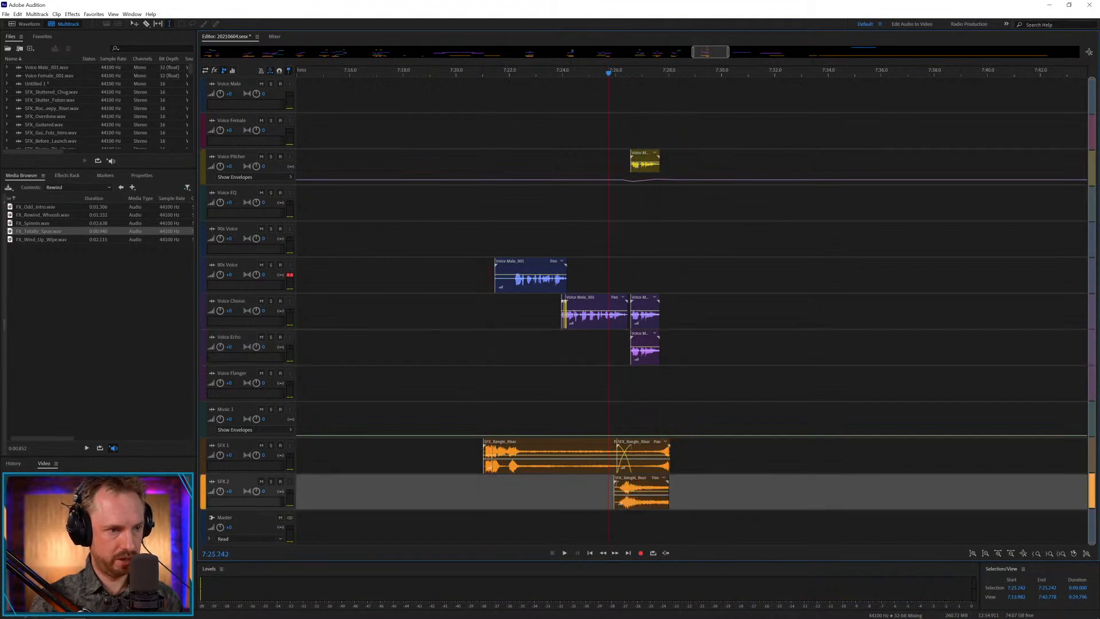
key("space")
left_click_drag(641, 478, 642, 478)
key("space")
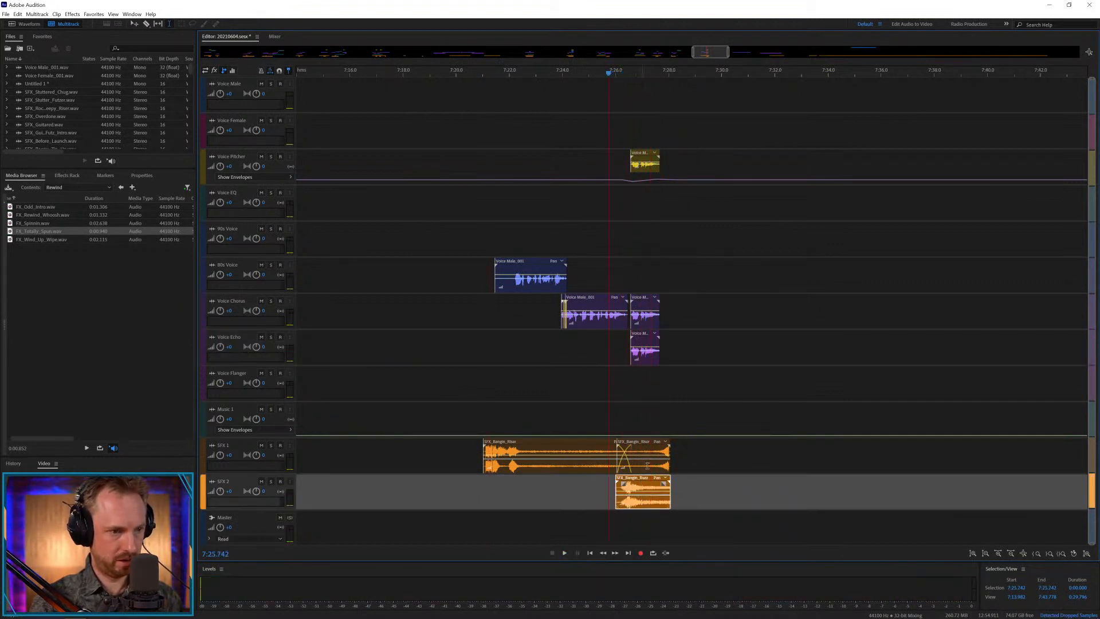
key("space")
Move two SFX 1 effects beneath the next Voice Chorus female clip, one on SFX 1 and one on SFX 2 at about 7:57.5, and play them.
scroll(693, 70, "down", 7)
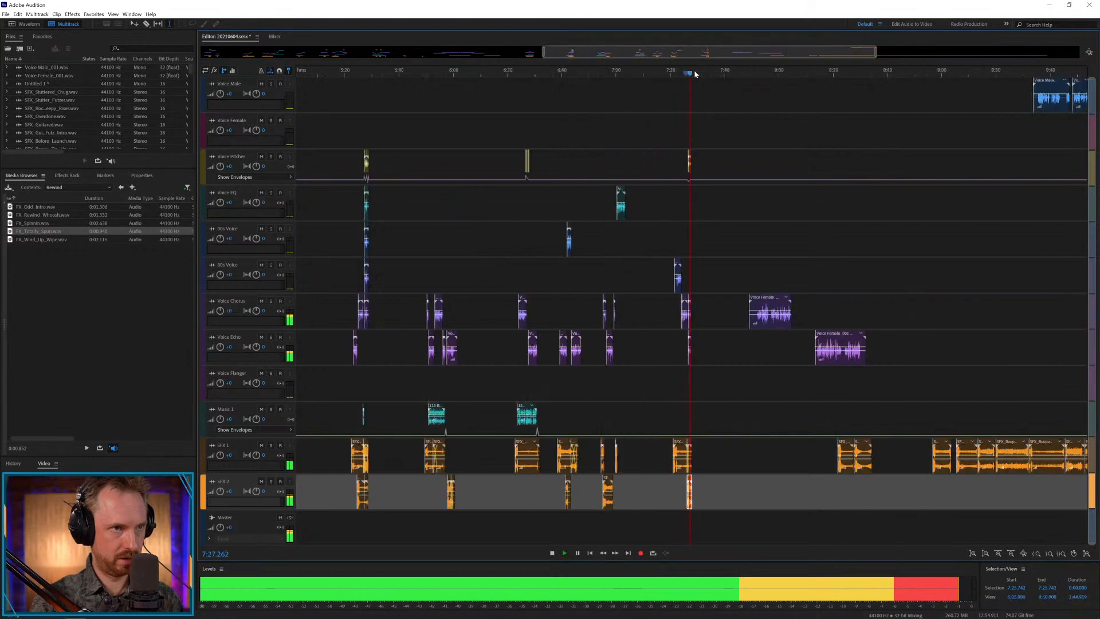
scroll(695, 74, "down", 1)
key("space")
left_click(744, 289)
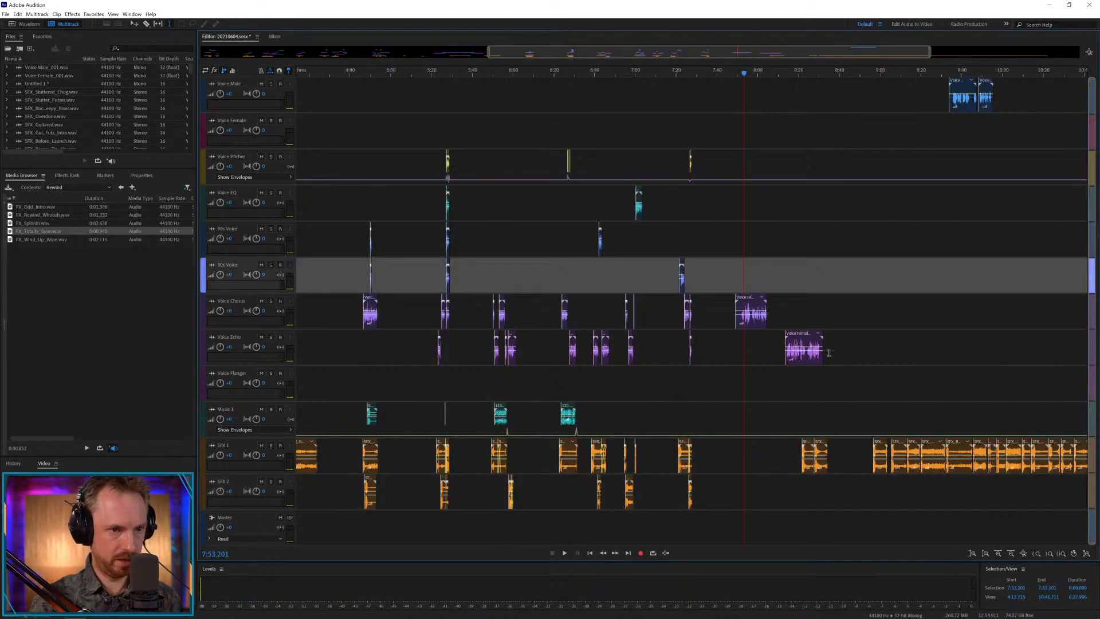
key("space")
left_click_drag(881, 452, 745, 453)
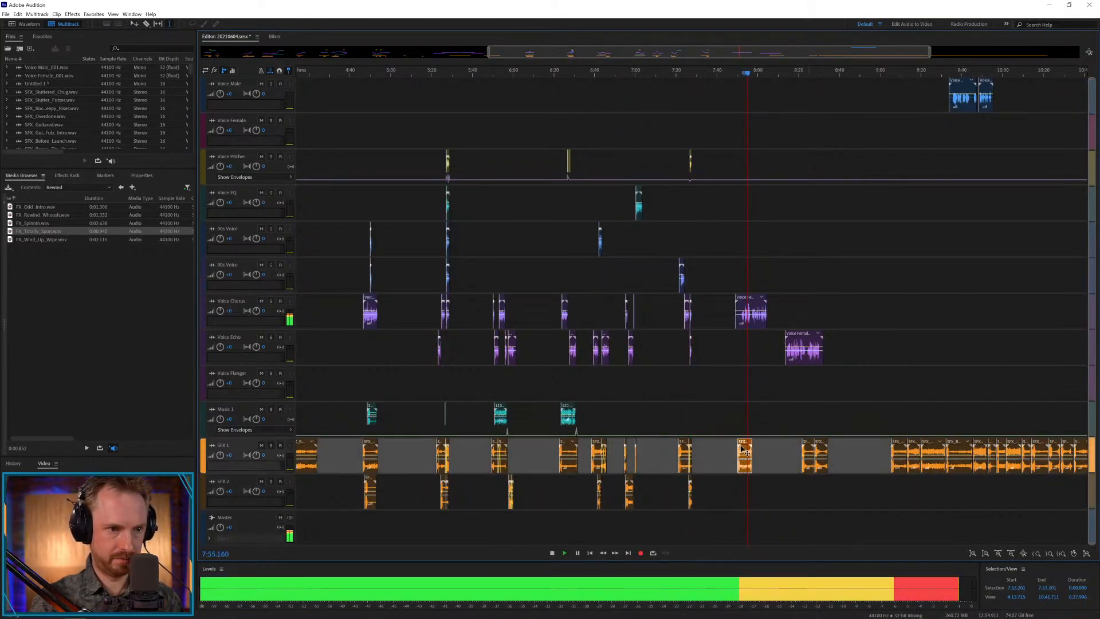
key("space")
left_click_drag(897, 448, 759, 489)
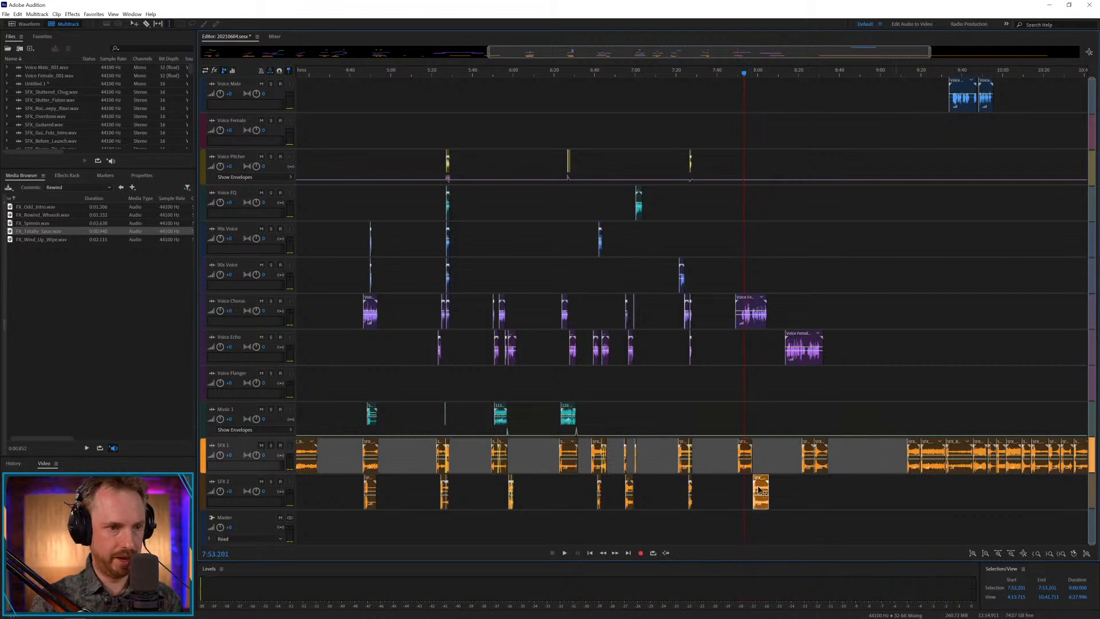
left_click(743, 494)
key("space")
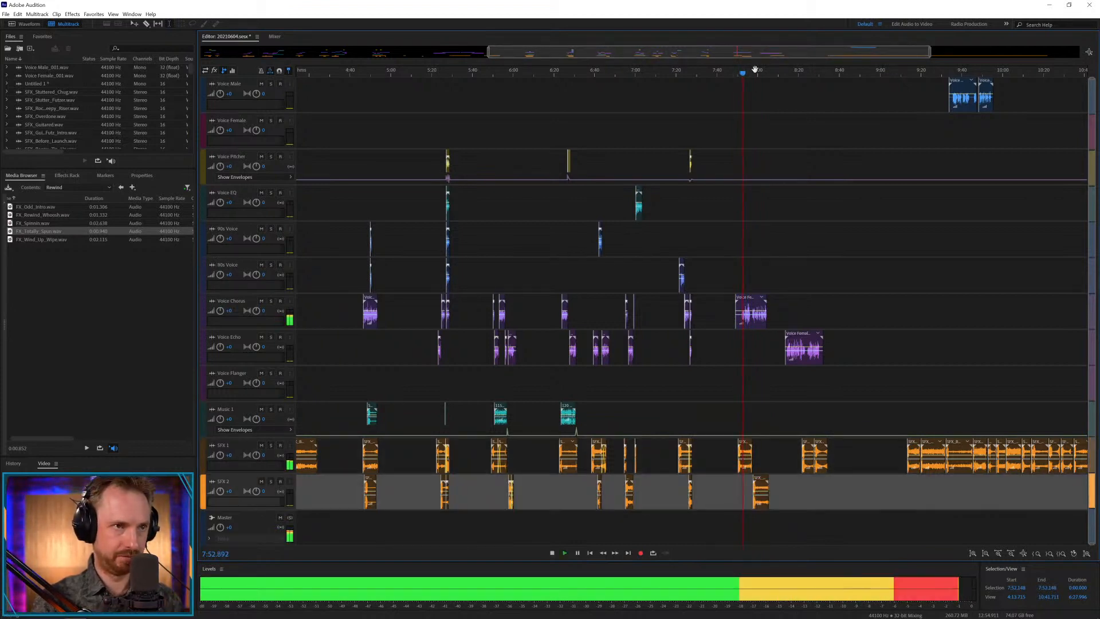
Shift the SFX 1 effect to start at about 7:51.4 beneath the female clip's opening words, and play it.
key("space")
scroll(754, 68, "up", 4)
left_click_drag(653, 456, 670, 456)
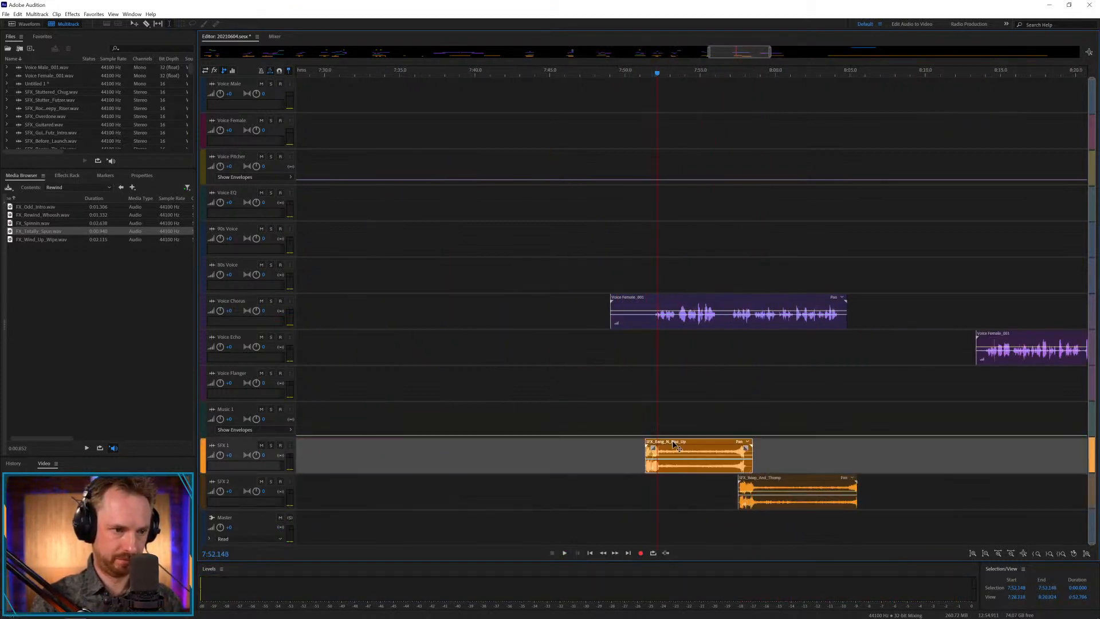
left_click(650, 413)
key("space")
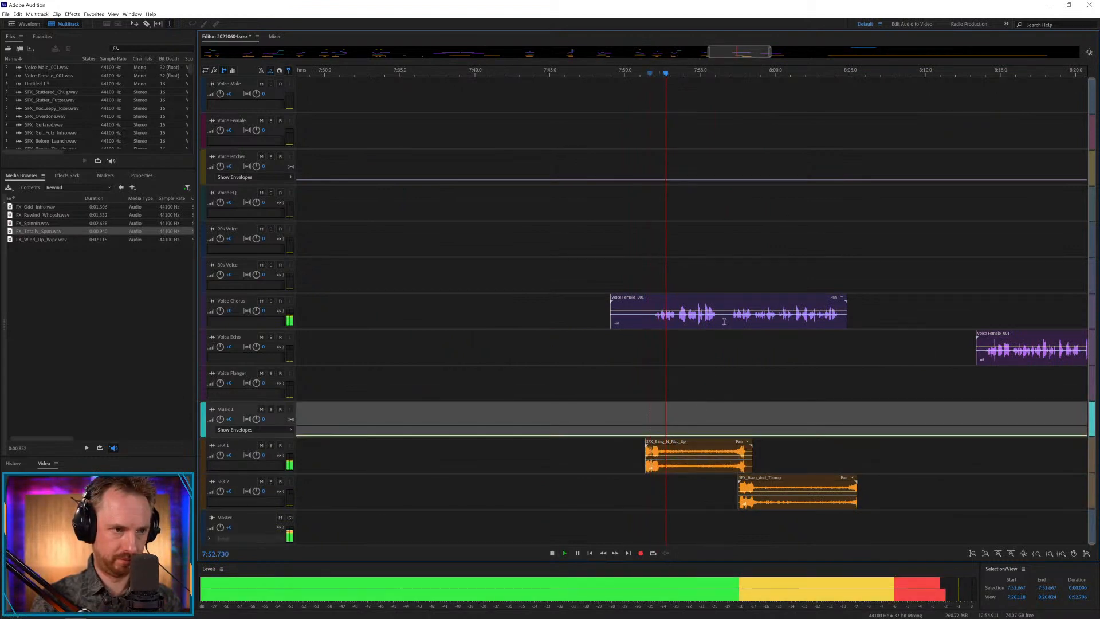
key("space")
Copy the female phrase from about 7:53.5 to 7:56.4 onto the voice track directly above Voice Chorus, and play it.
left_click(721, 319, "shift")
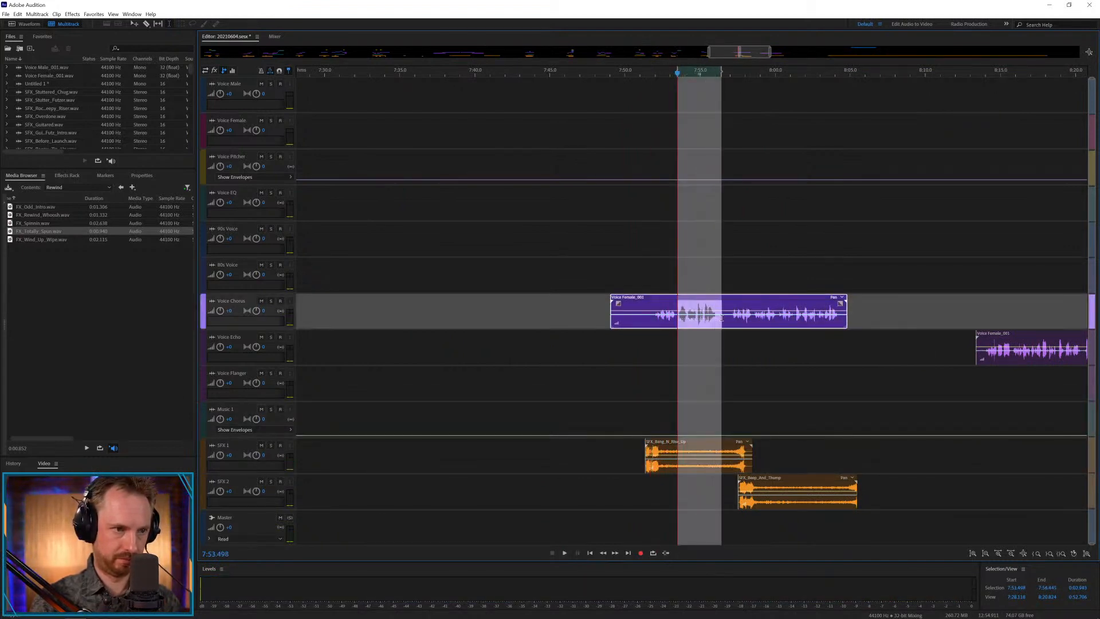
left_click(678, 278)
key("ctrl+v")
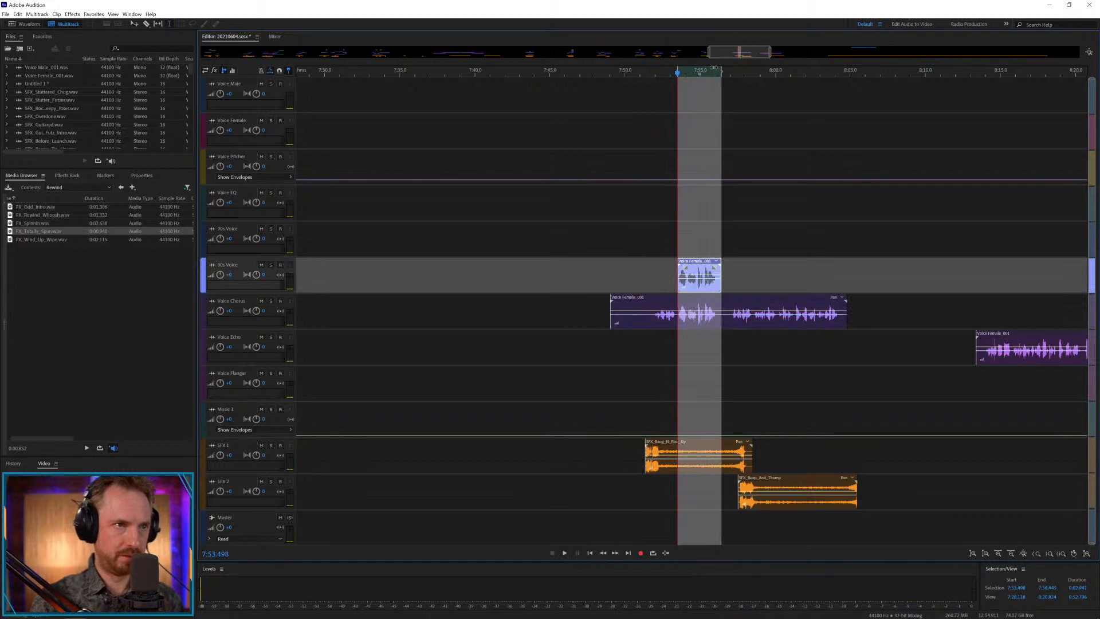
key("space")
scroll(698, 73, "up", 4)
Stutter the copied phrase's start with a short slice at about 7:53.3, layer another slice on the track above, and play it.
left_click(617, 250)
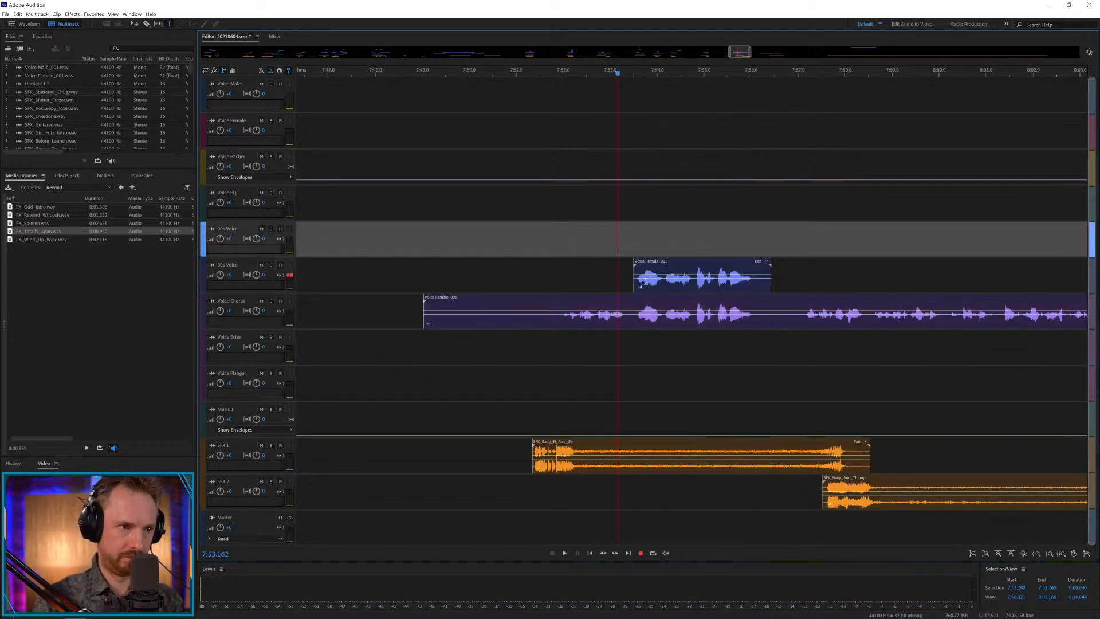
left_click(646, 280)
left_click(625, 279)
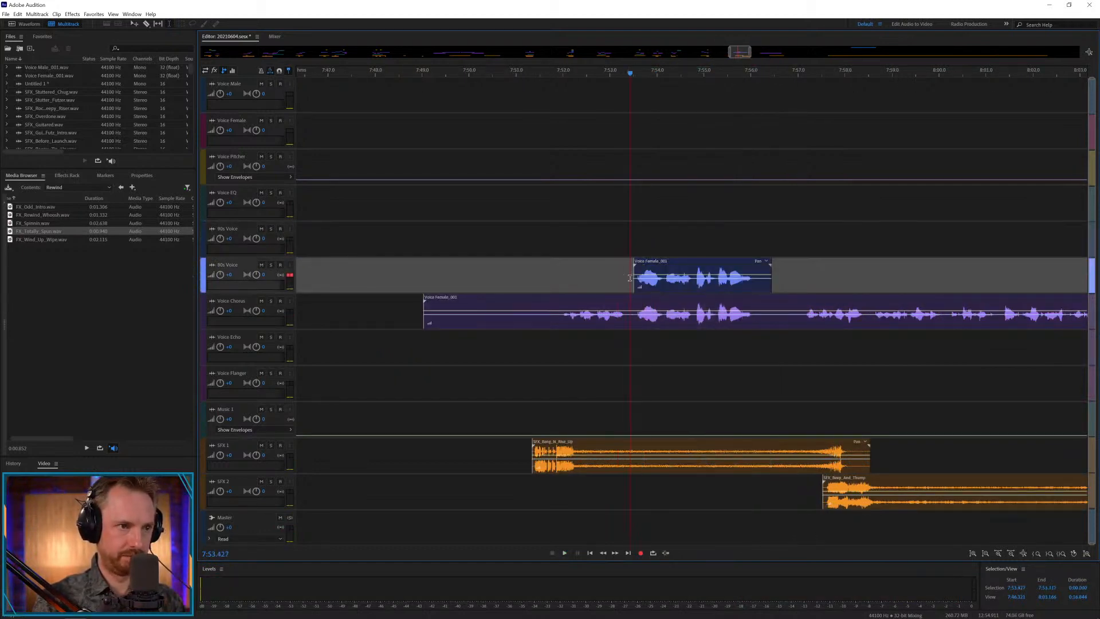
key("space")
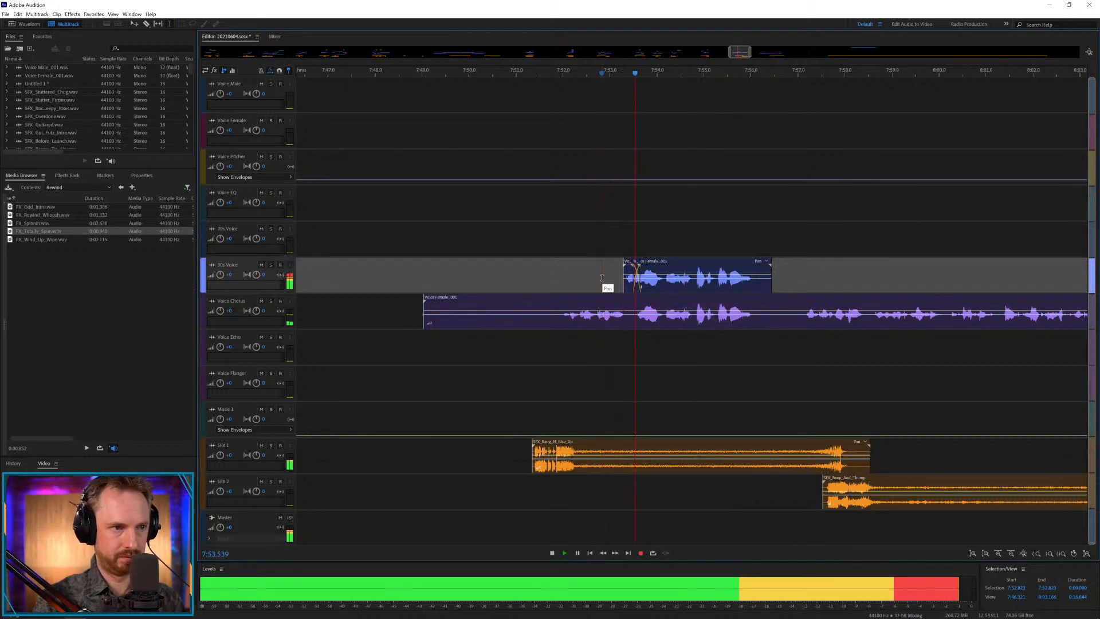
left_click_drag(638, 265, 638, 249)
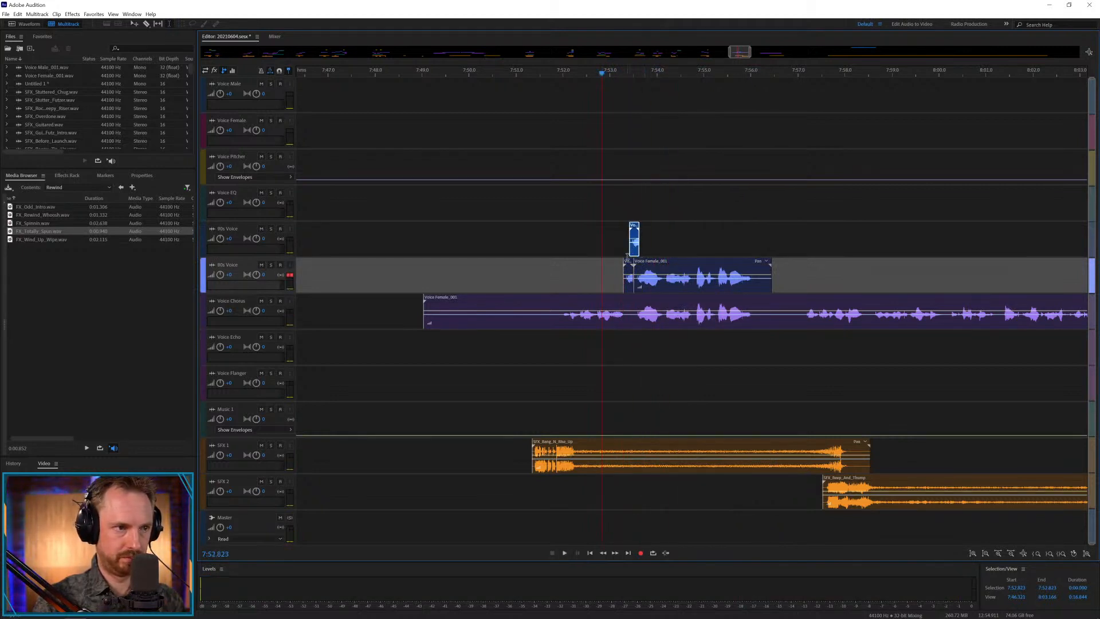
key("space")
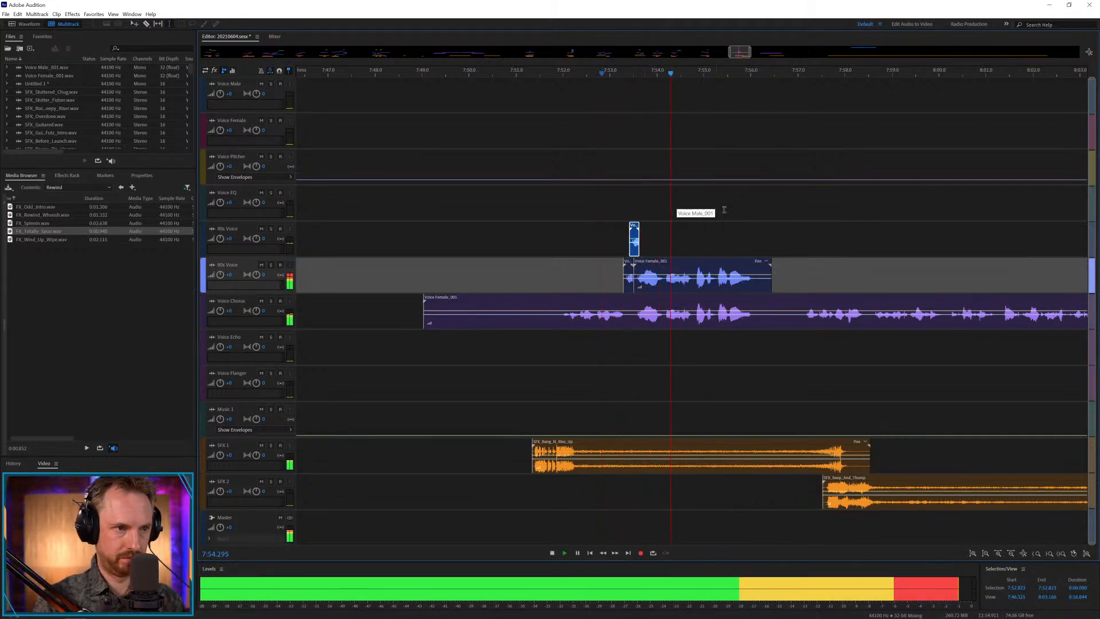
key("space")
Delete the pause between about 7:56.1 and 7:57.2 in the Voice Chorus female clip.
left_click_drag(756, 323, 807, 322)
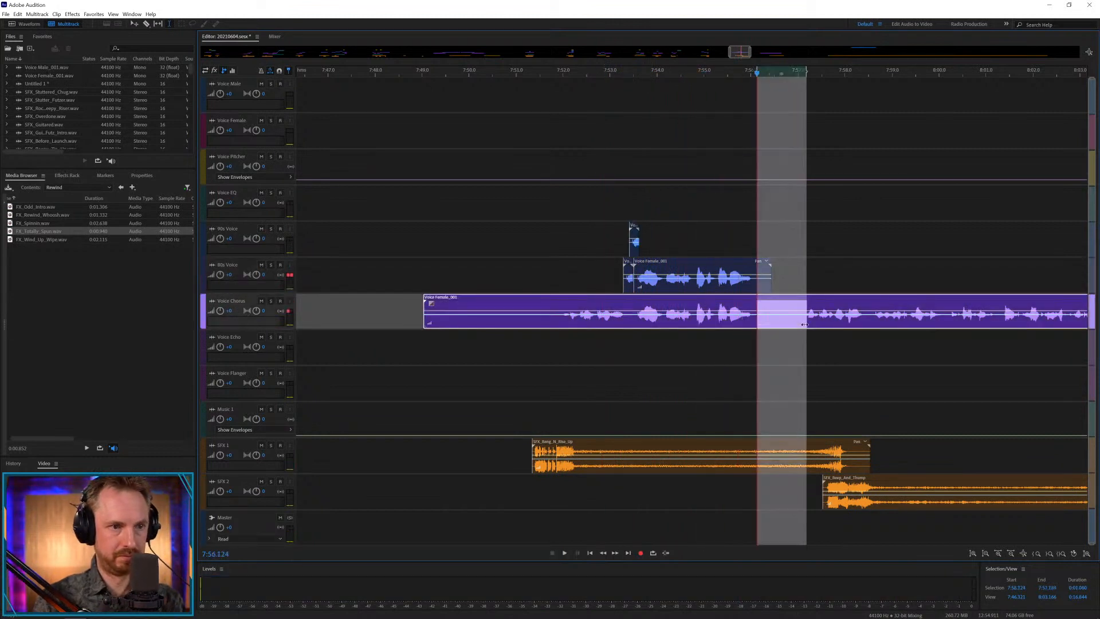
key("Delete")
left_click(727, 348)
Copy the end of the first female phrase to Voice Pitcher at about 7:55.6, dip the envelope beneath it, and play it.
left_click(717, 320)
left_click_drag(716, 320, 774, 302)
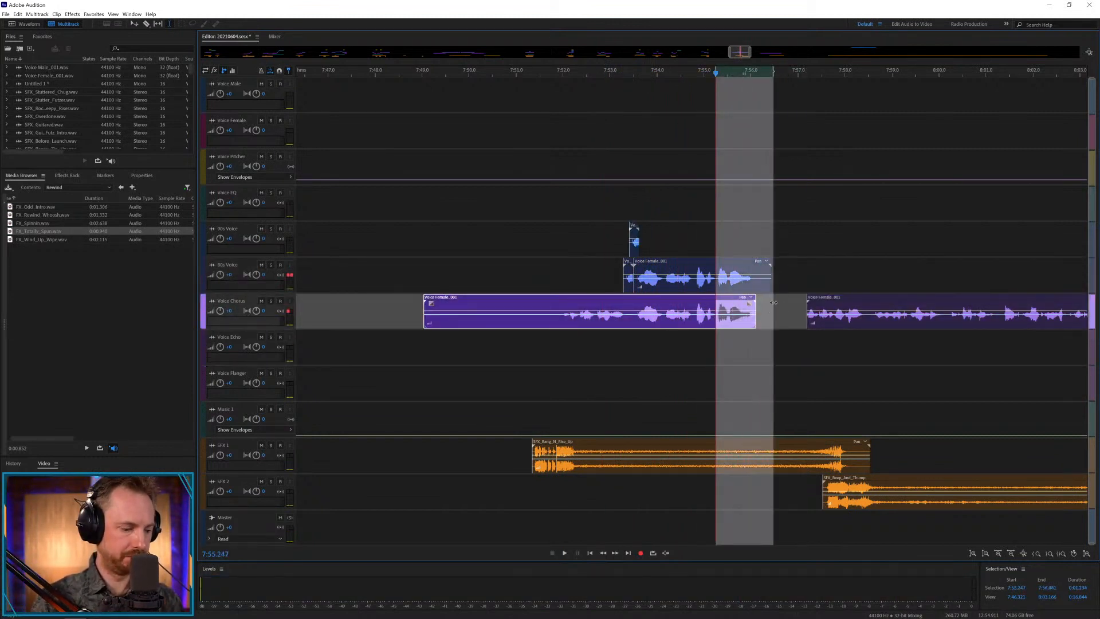
key("ctrl+c")
left_click(734, 163)
key("ctrl+v")
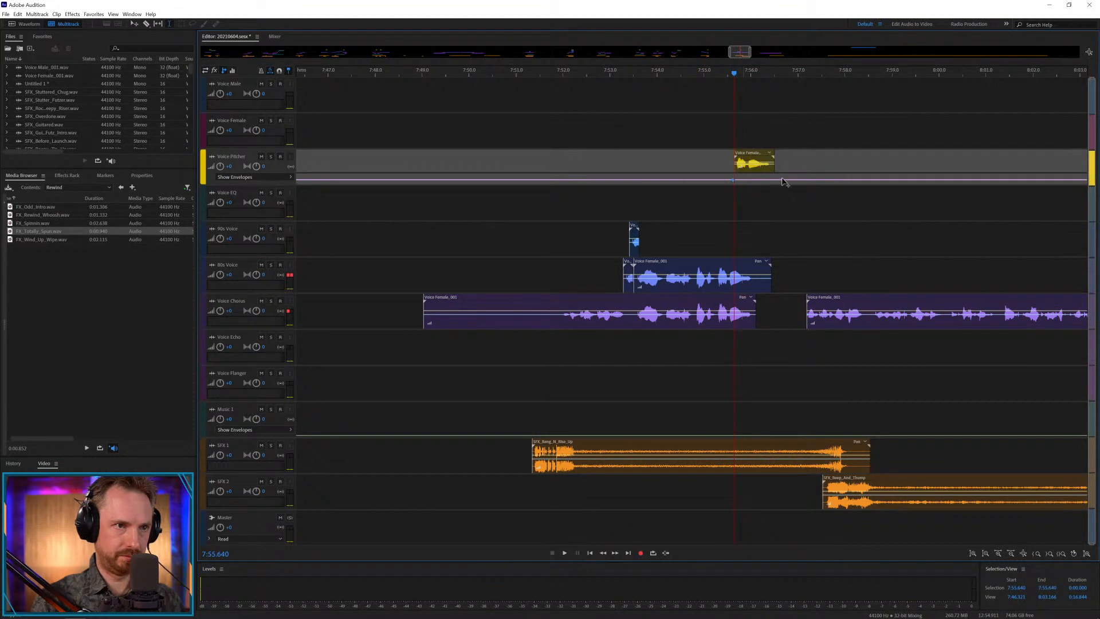
left_click_drag(742, 180, 741, 183)
key("space")
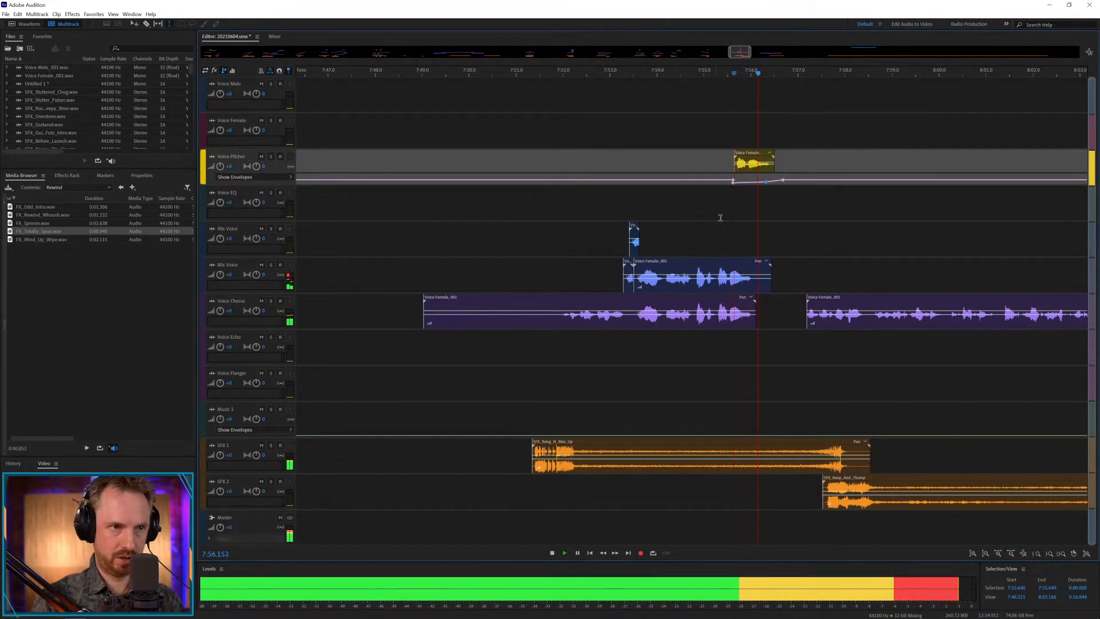
key("space")
Move the second Voice Chorus female clip to about 7:56.8 and the SFX 2 effect to about 7:55.3.
left_click(790, 309)
left_click_drag(820, 297, 802, 298)
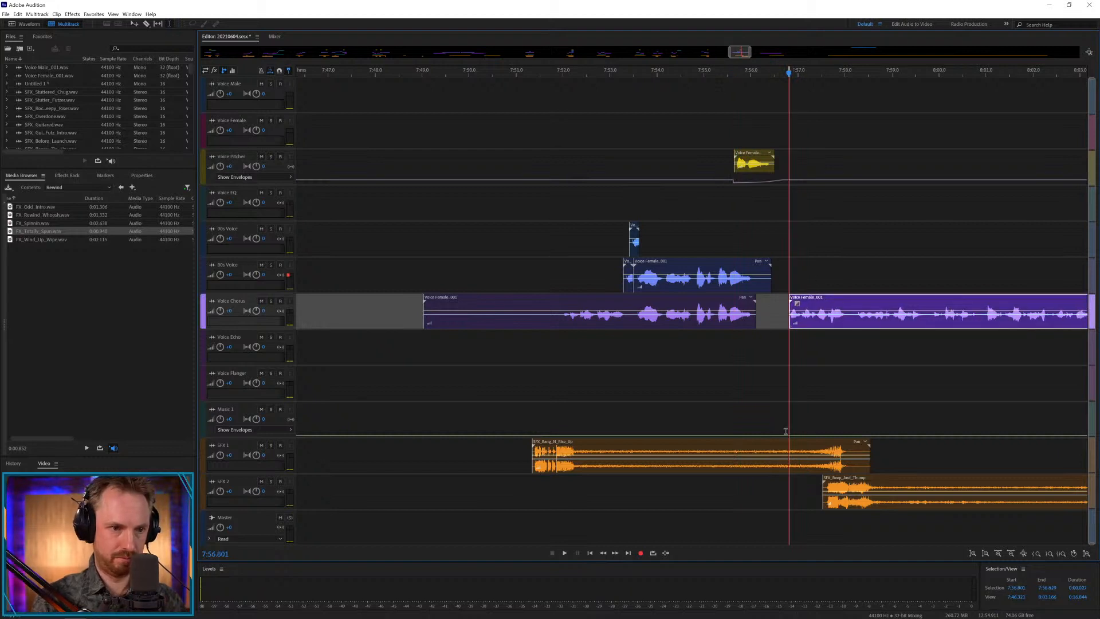
left_click_drag(834, 486, 728, 486)
left_click(725, 419)
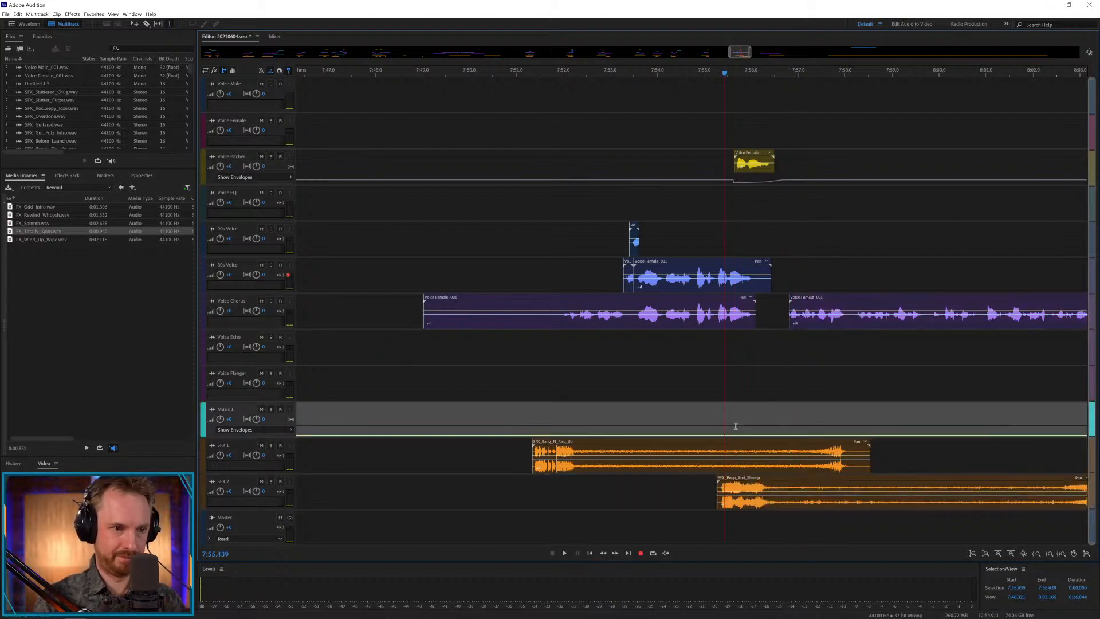
Add FX_Rewind_Whoosh.wav to Music 1 at about 7:55.3 and play the transition.
key("space")
left_click_drag(41, 215, 720, 420)
key("space")
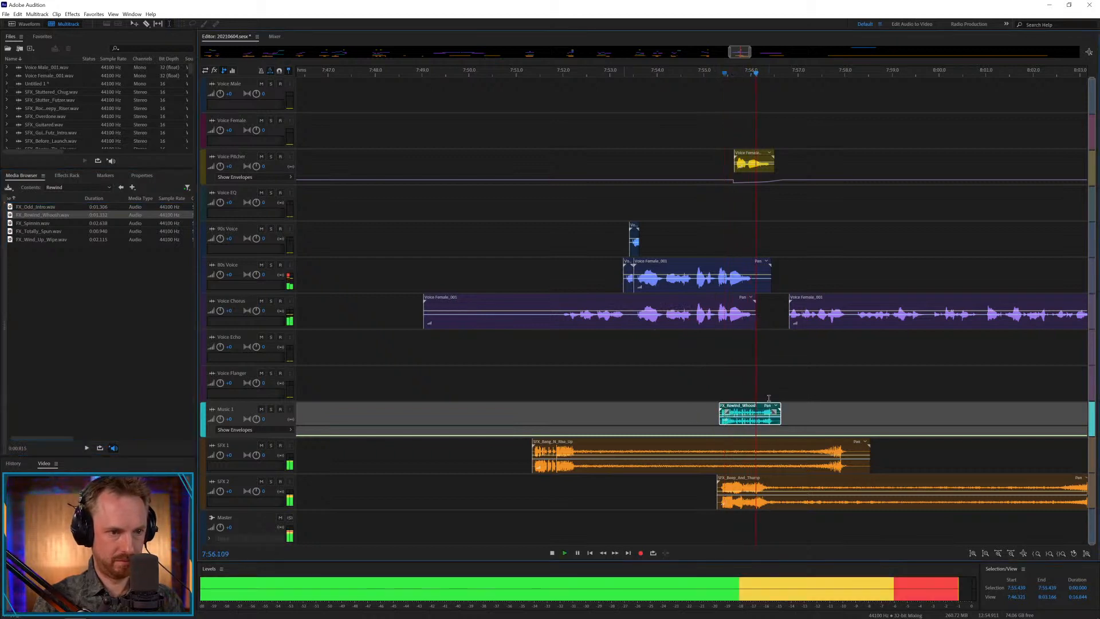
left_click(686, 388)
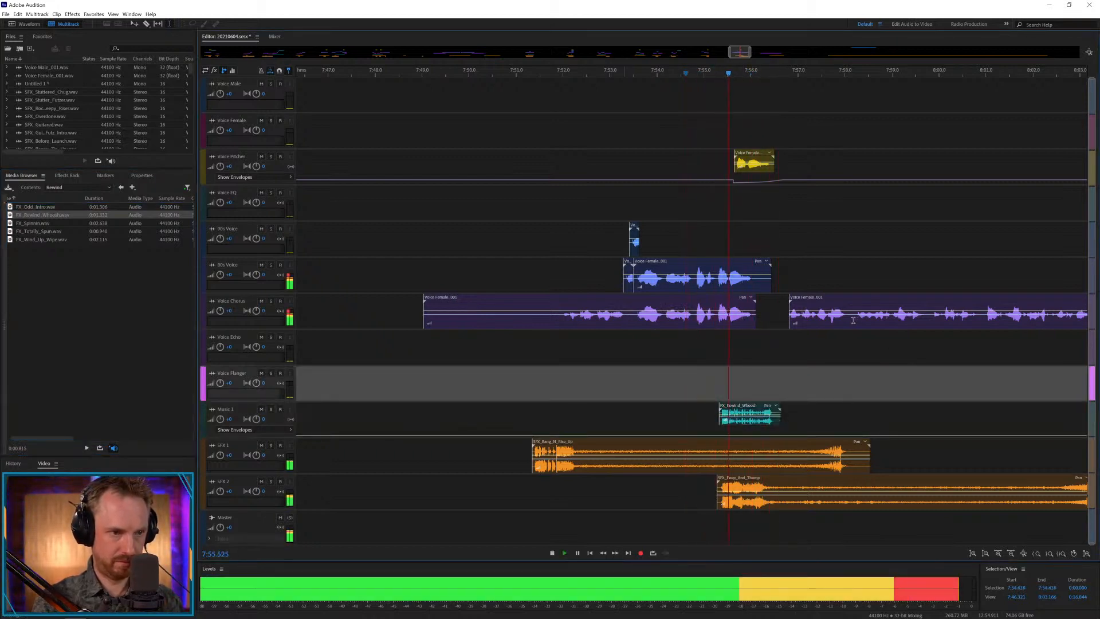
key("space")
Move the second Voice Chorus female clip to about 7:56.4 and play it to its end.
left_click_drag(800, 298, 779, 298)
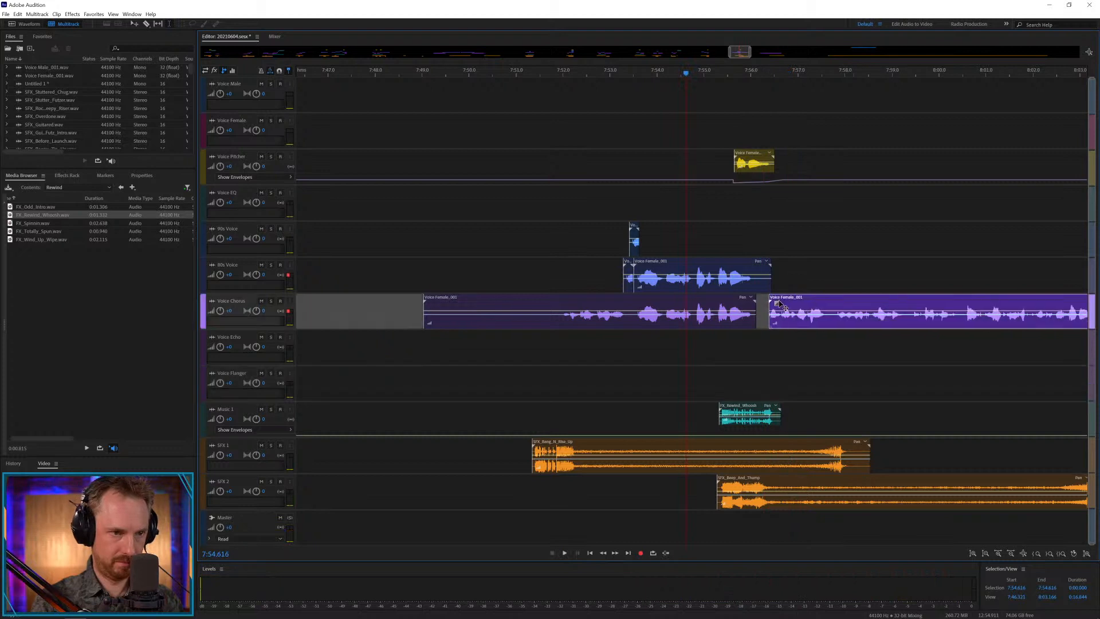
left_click(755, 347)
key("space")
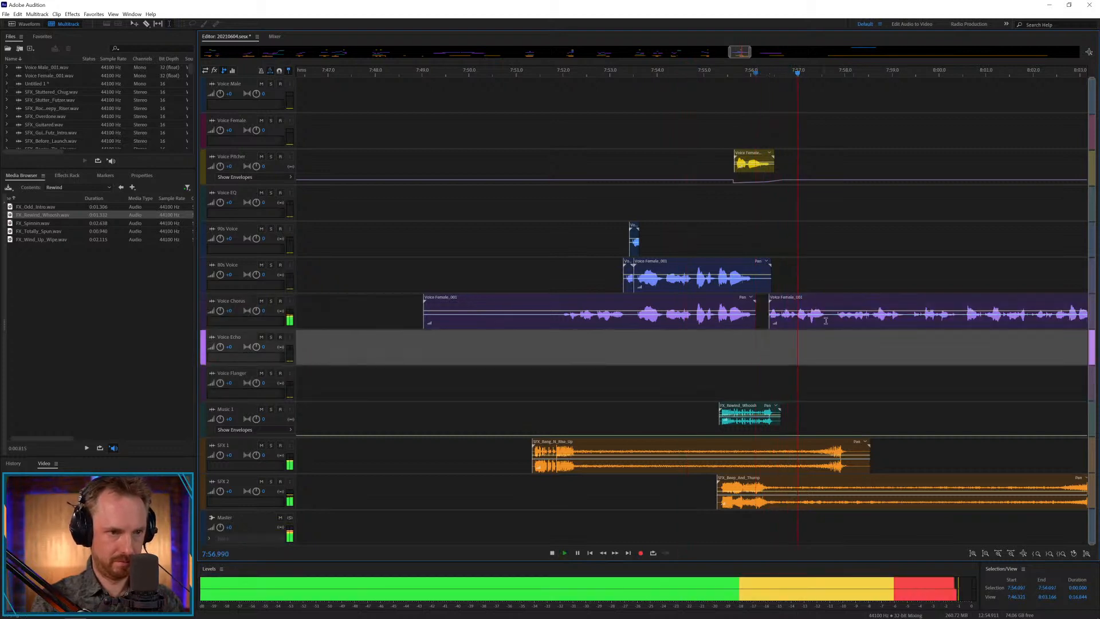
left_click_drag(828, 318, 833, 318)
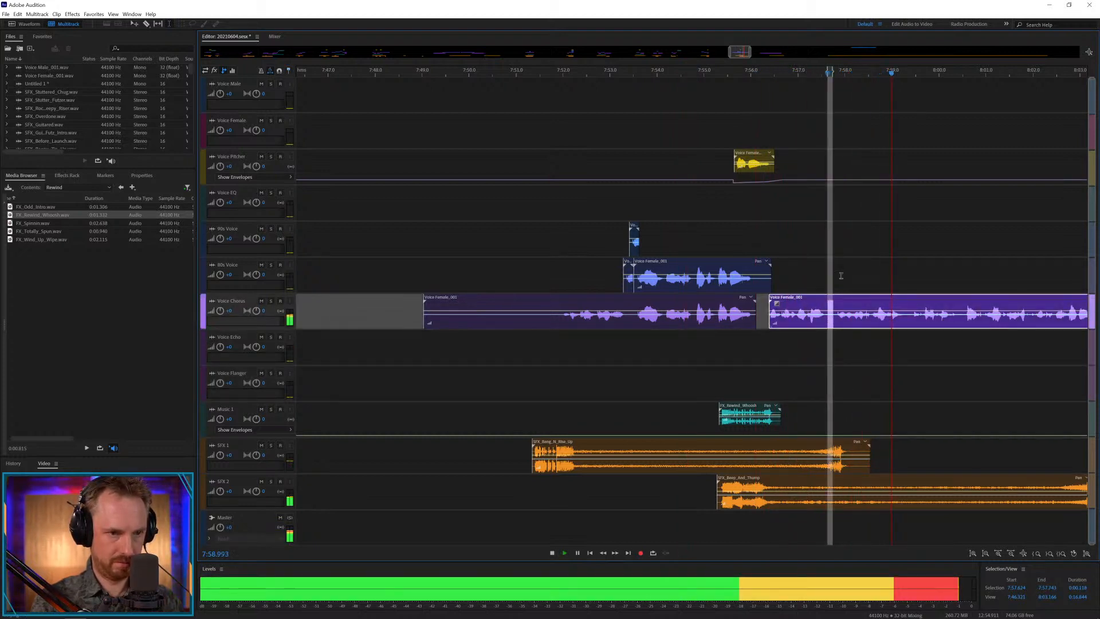
left_click_drag(740, 52, 749, 52)
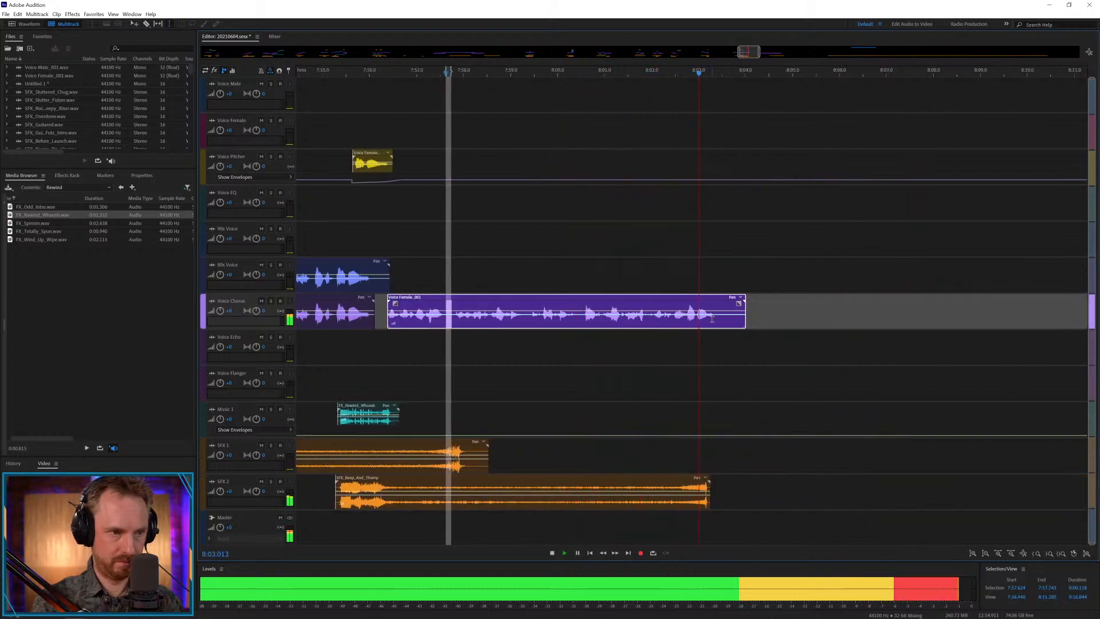
key("space")
Trim the second female clip after about 8:03.4, tighten its pauses into three slightly overlapping pieces, and play the result.
left_click_drag(717, 316, 806, 316)
key("Delete")
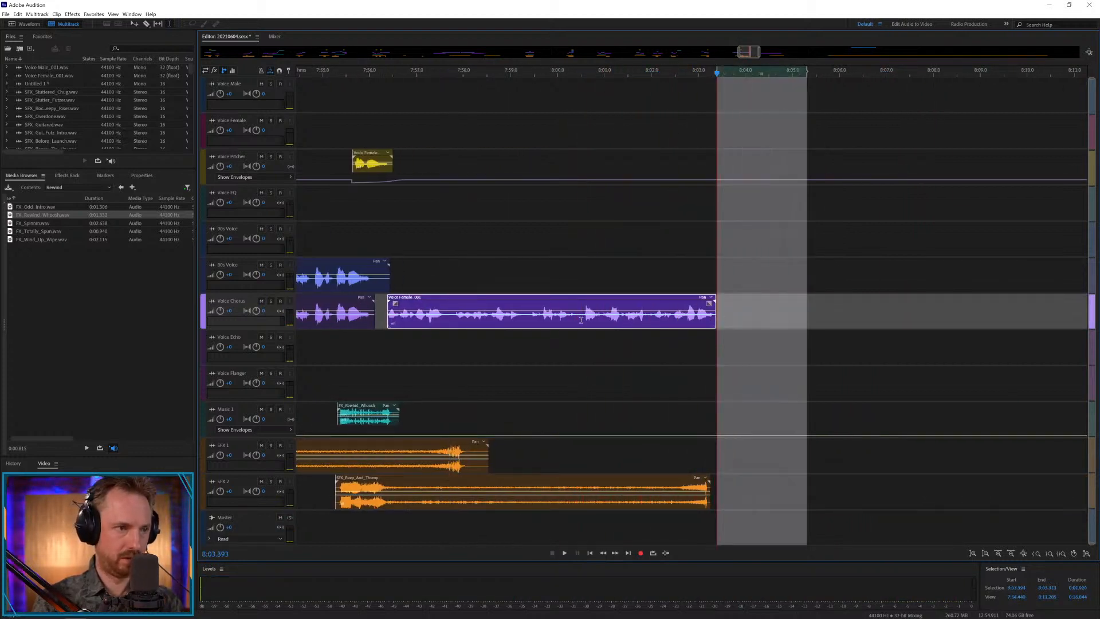
mouse_move(580, 319)
left_mouse_down()
mouse_move(587, 300)
mouse_move(569, 290)
mouse_move(599, 320)
mouse_move(578, 301)
left_mouse_up()
key("Delete")
left_click(584, 333)
left_click(529, 321)
key("ctrl+k")
left_click(434, 359)
key("space")
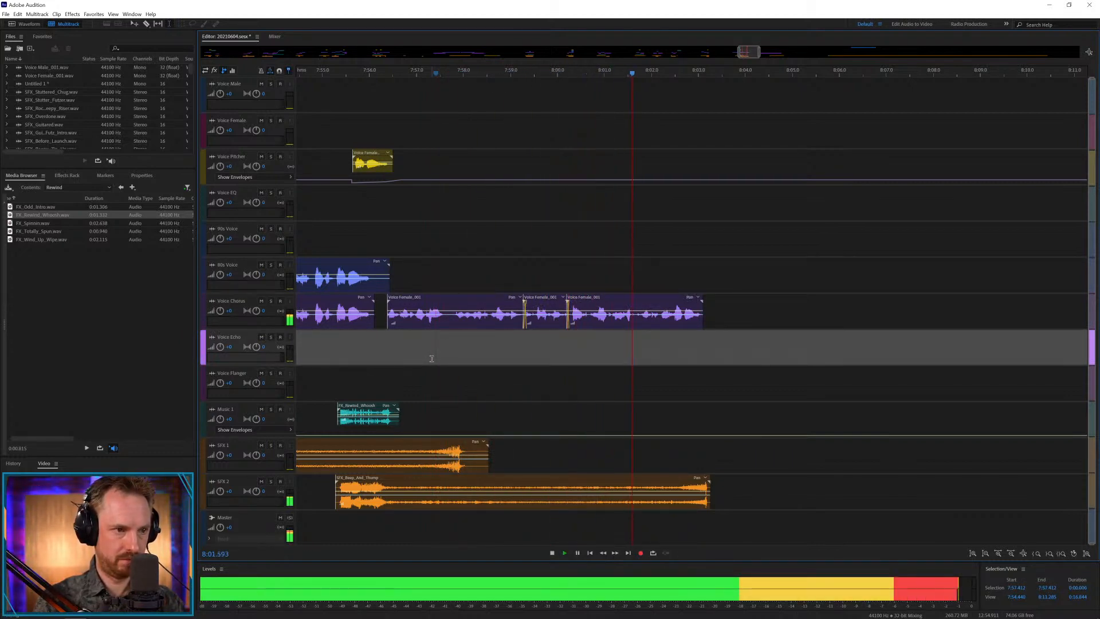
Save the session, and delete the surplus SFX 1 clips from about 9:46.8 to the session's end.
key("backslash")
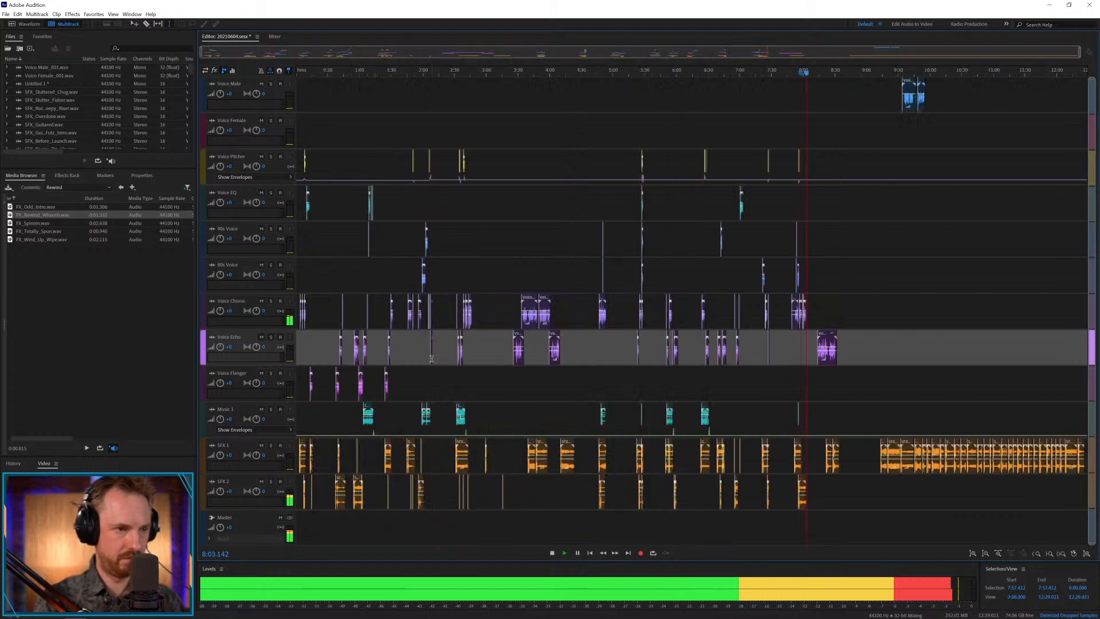
key("ctrl+s")
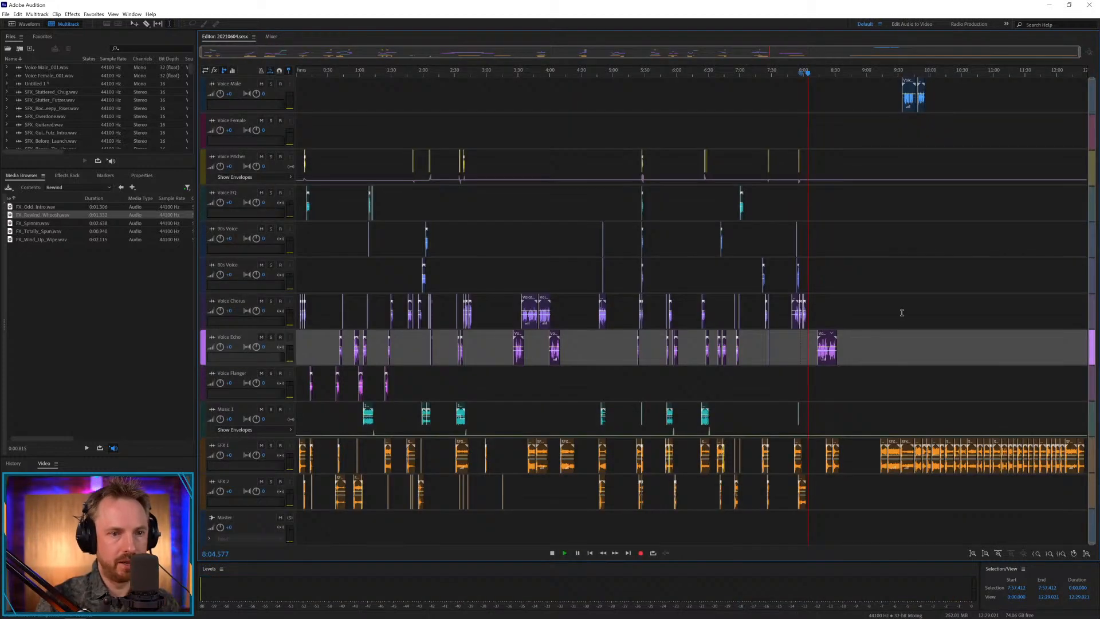
left_click_drag(917, 426, 1089, 424)
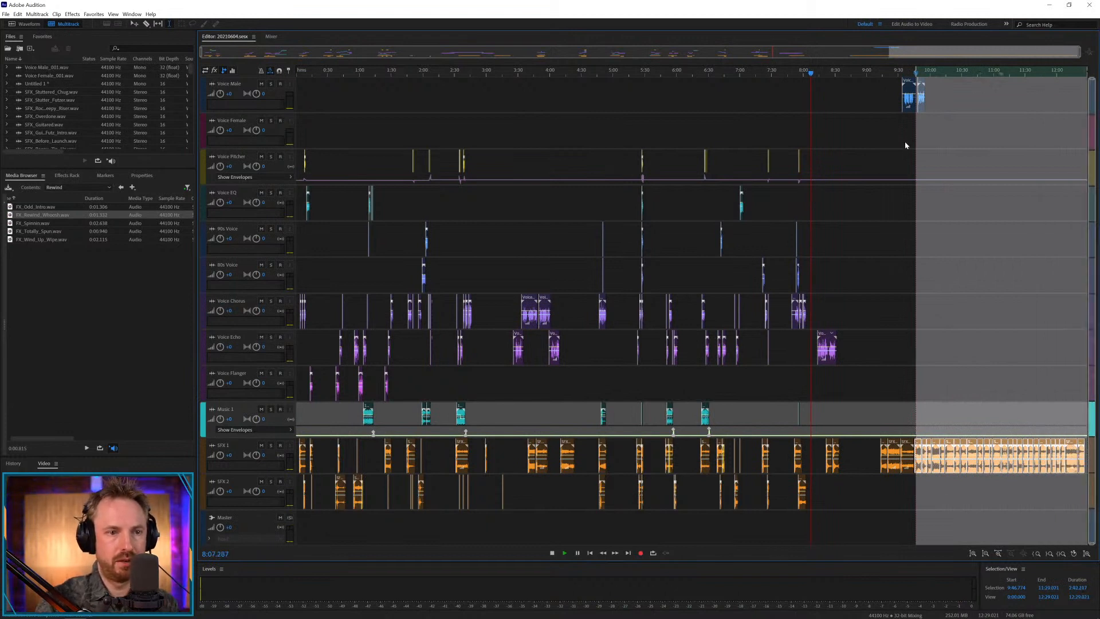
key("Delete")
left_click(905, 310)
Move the first remaining Voice Male clip to Voice Chorus at about 8:53, and bring a long SFX 1 effect beneath it.
scroll(893, 70, "up", 5)
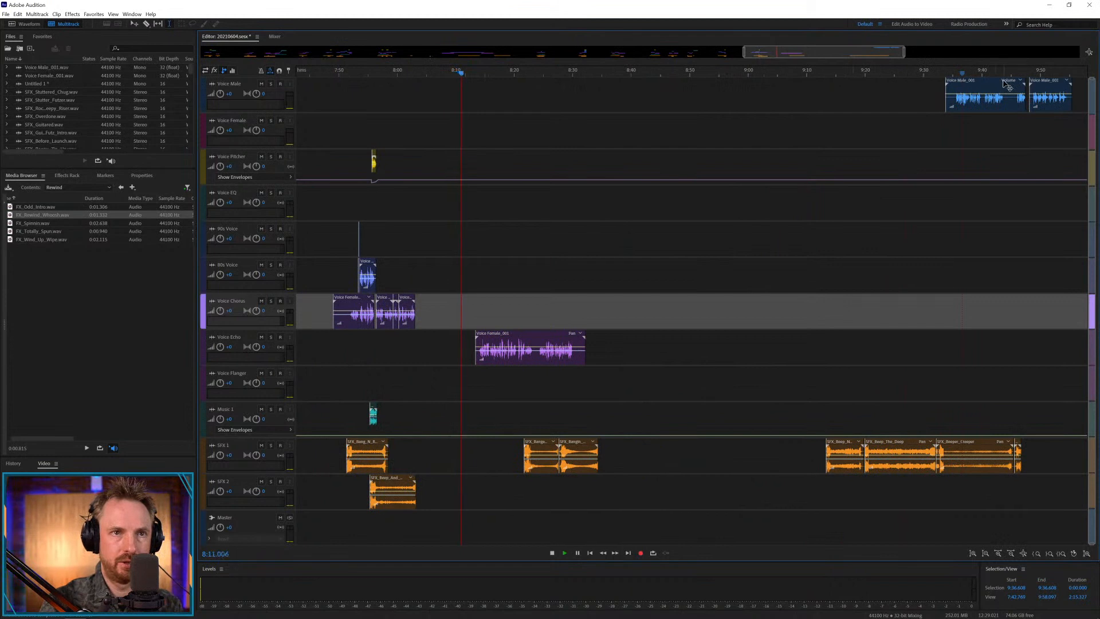
left_click_drag(1007, 86, 770, 304)
left_click_drag(879, 449, 708, 447)
left_click(903, 391)
left_click_drag(898, 444, 749, 445)
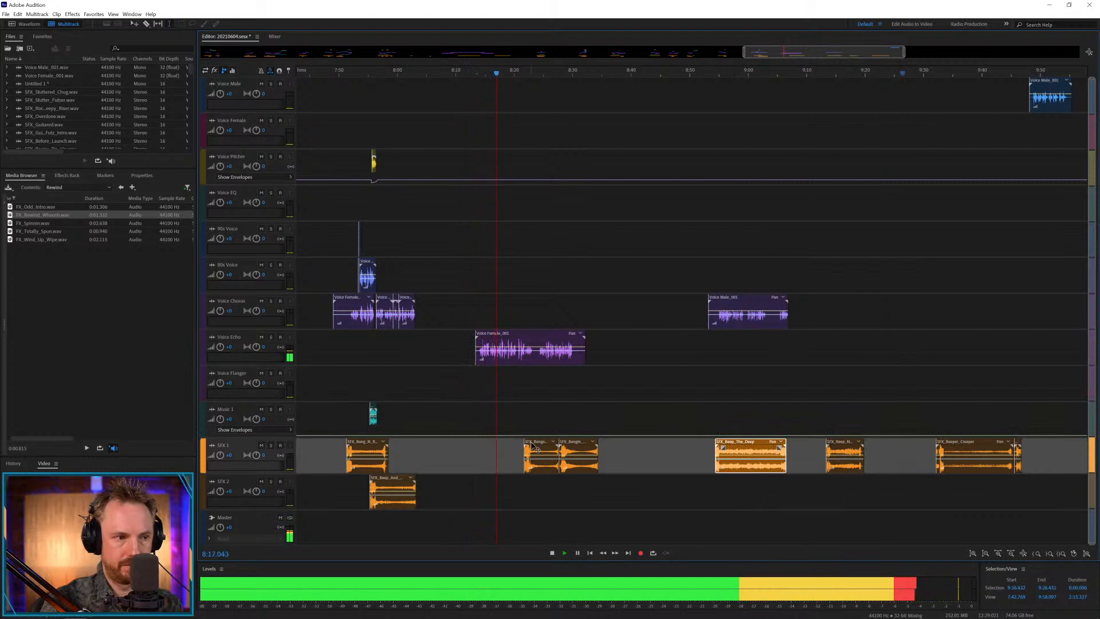
Move the nearest SFX 1 effect to about 8:13 beneath the start of the Voice Echo female clip, and play it.
left_click_drag(535, 449, 485, 450)
key("space")
left_click(477, 426)
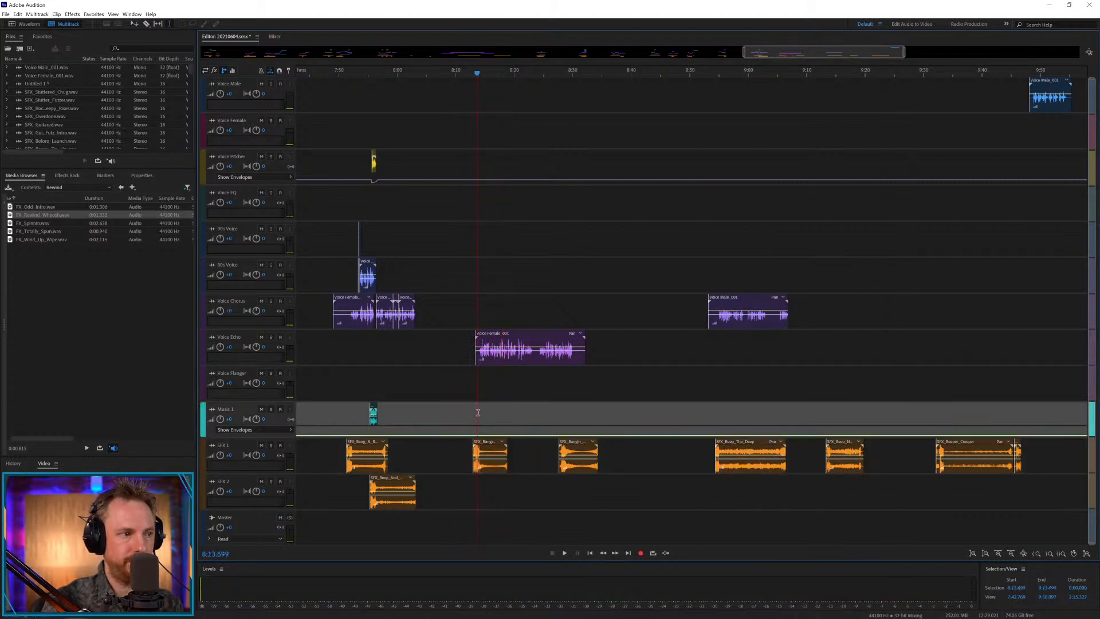
key("space")
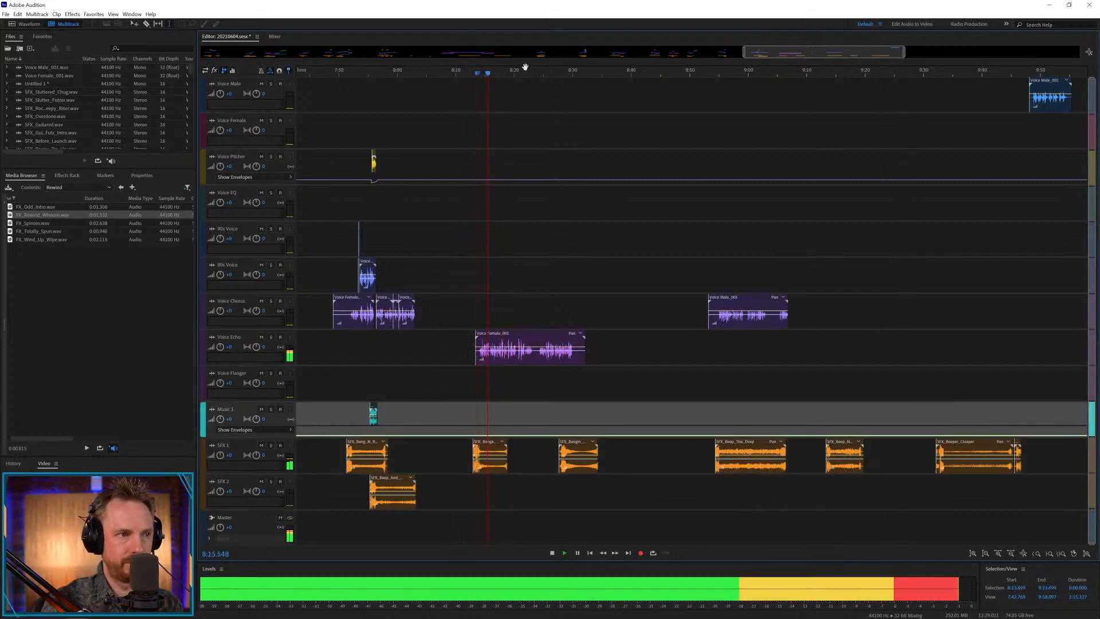
Align the SFX 1 effect beneath the Voice Echo clip's start at about 8:13.2, and add the first Rewind effect to SFX 2 at about 8:18.5.
key("space")
scroll(525, 68, "up", 3)
left_click_drag(412, 446, 418, 446)
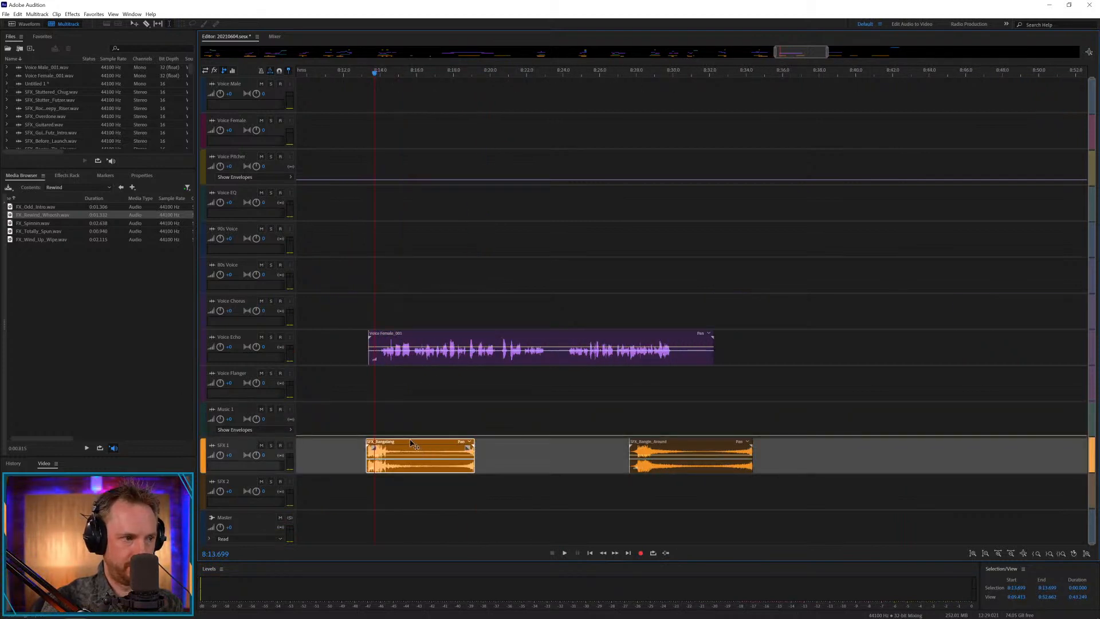
key("space")
left_click_drag(36, 206, 465, 491)
left_click(414, 491)
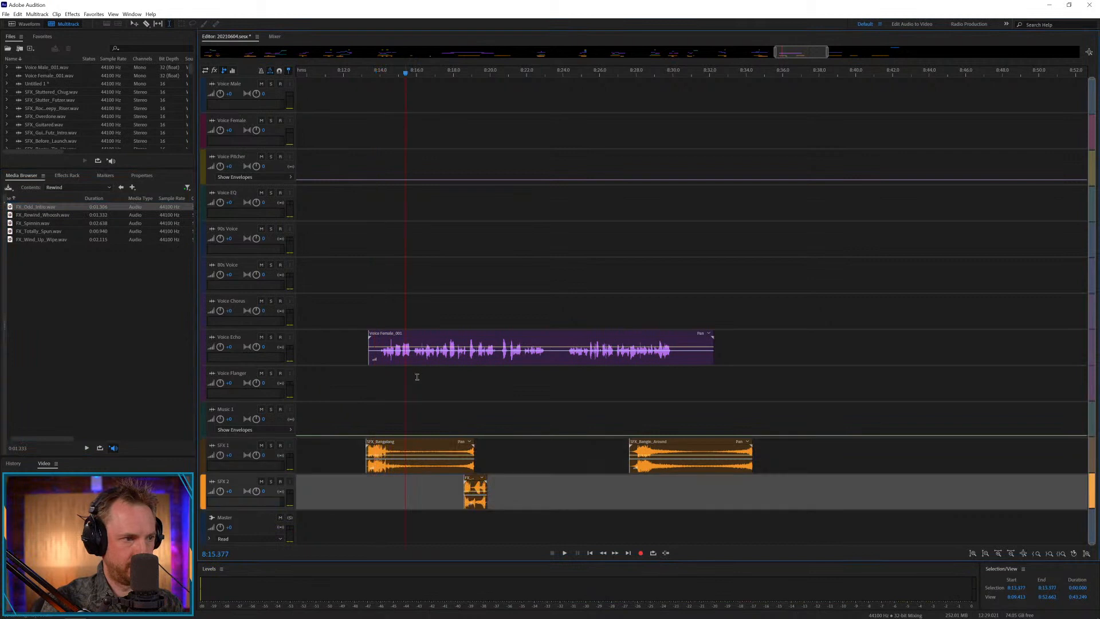
Split the Voice Echo female clip at about 8:15.8 and 8:20.5, and move the middle piece to Voice Flanger.
left_click(416, 358)
key("ctrl+k")
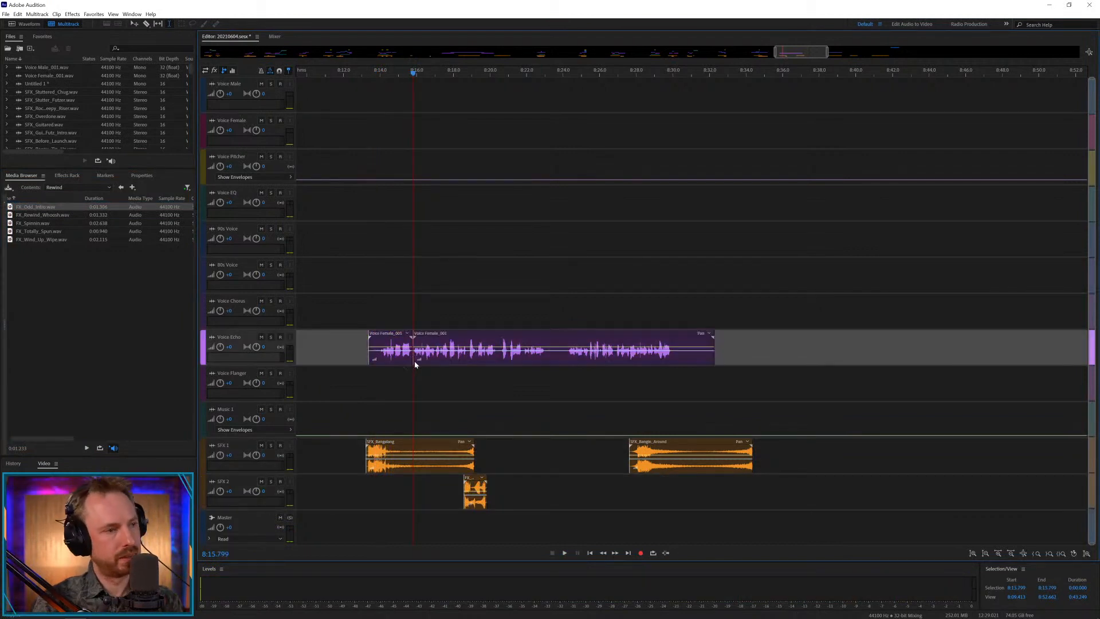
left_click(500, 355)
key("ctrl+k")
left_click_drag(500, 345, 468, 374)
Play the split voice line, shift the Voice Flanger piece slightly earlier to about 8:15.5, and play the overlap.
left_click(375, 383)
key("space")
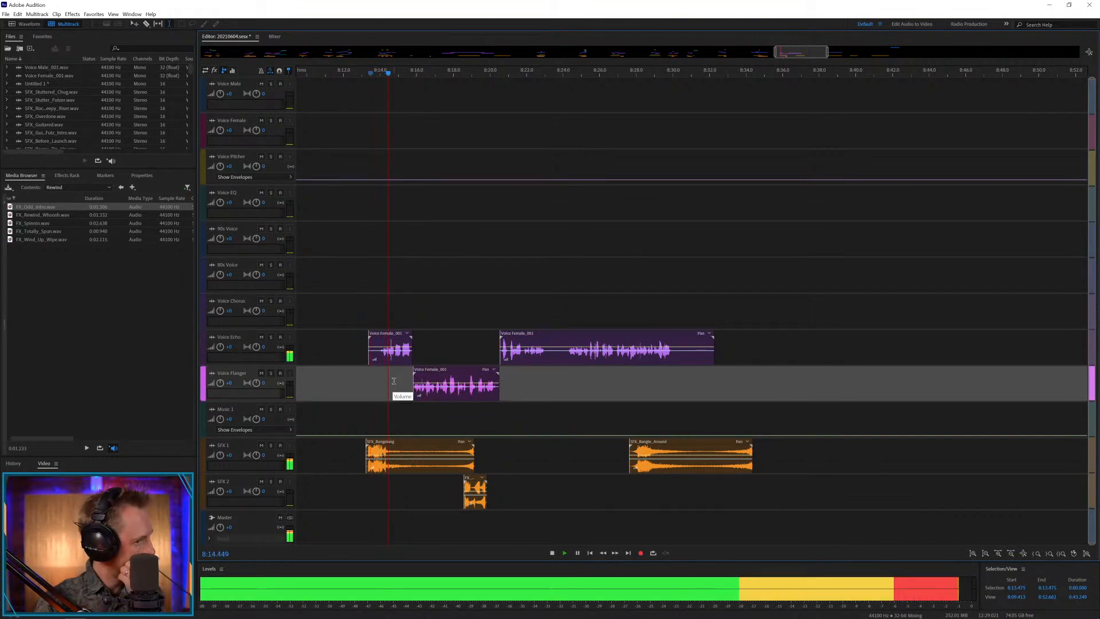
key("space")
left_click_drag(445, 374, 440, 374)
key("space")
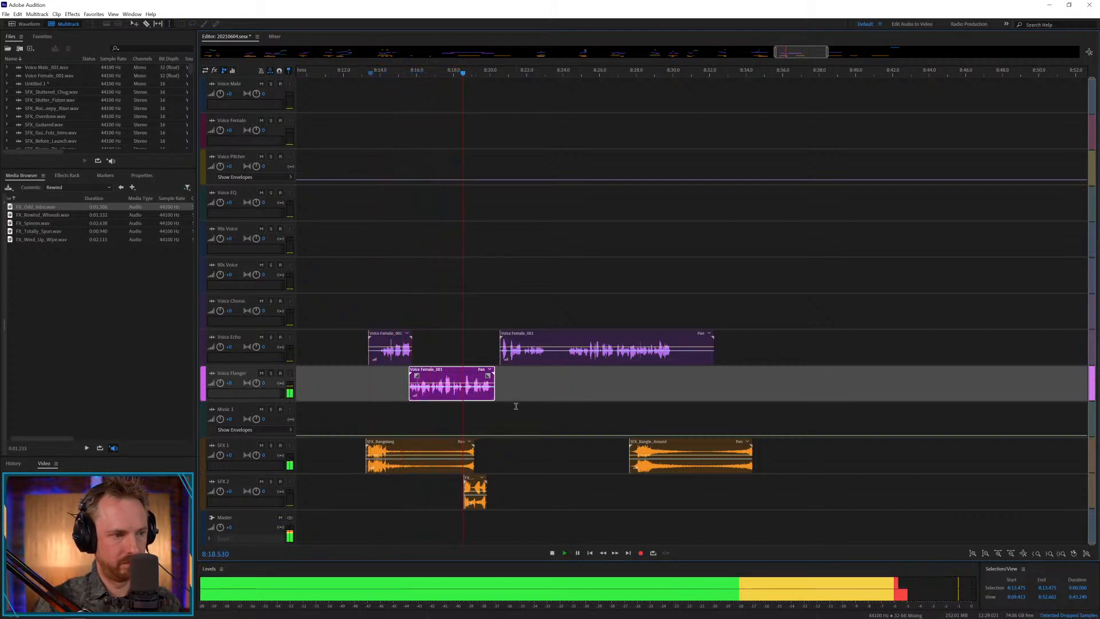
key("space")
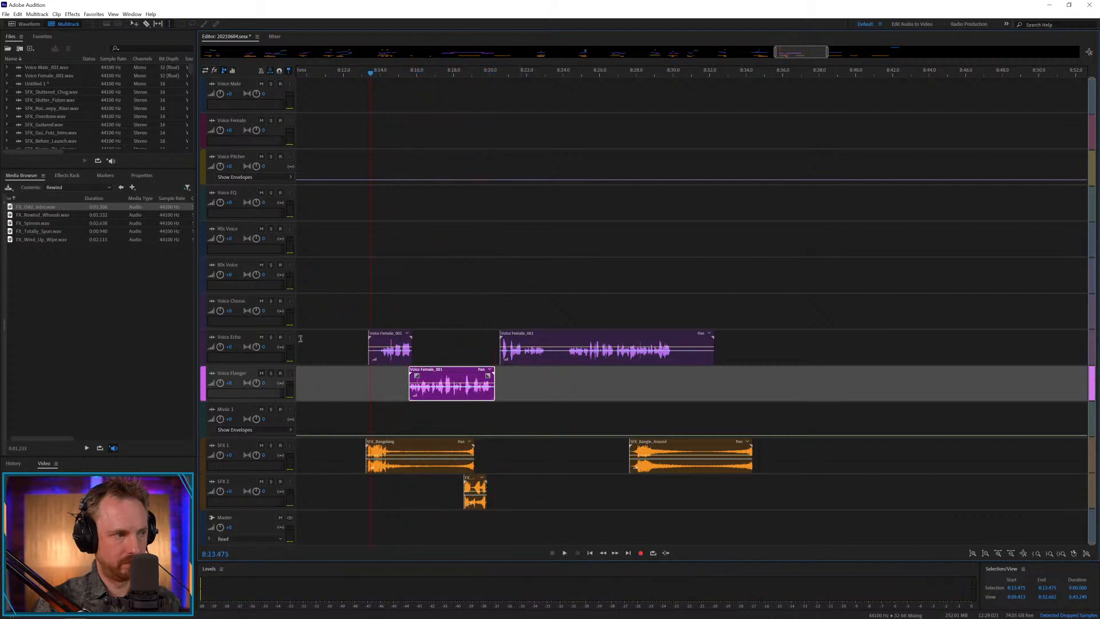
Add SFX_Freakin_Guitar.wav from the Sound Effects Rock folder to SFX 1 at about 8:19.4, and play it.
left_click(109, 188)
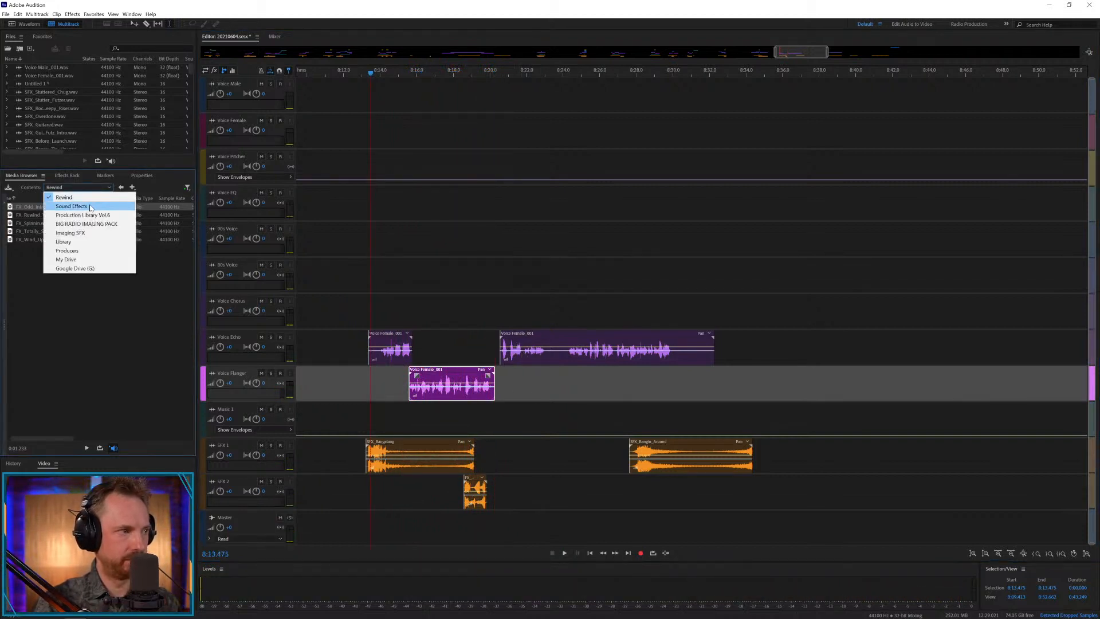
left_click(57, 203)
double_click(29, 290)
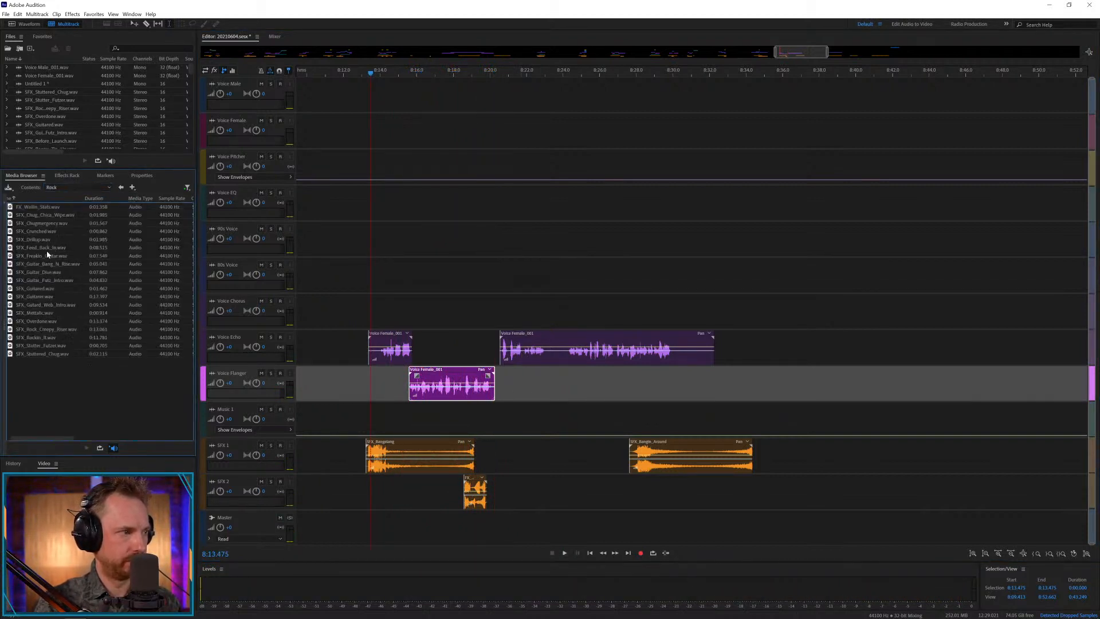
left_click_drag(52, 258, 480, 466)
left_click(475, 418)
key("space")
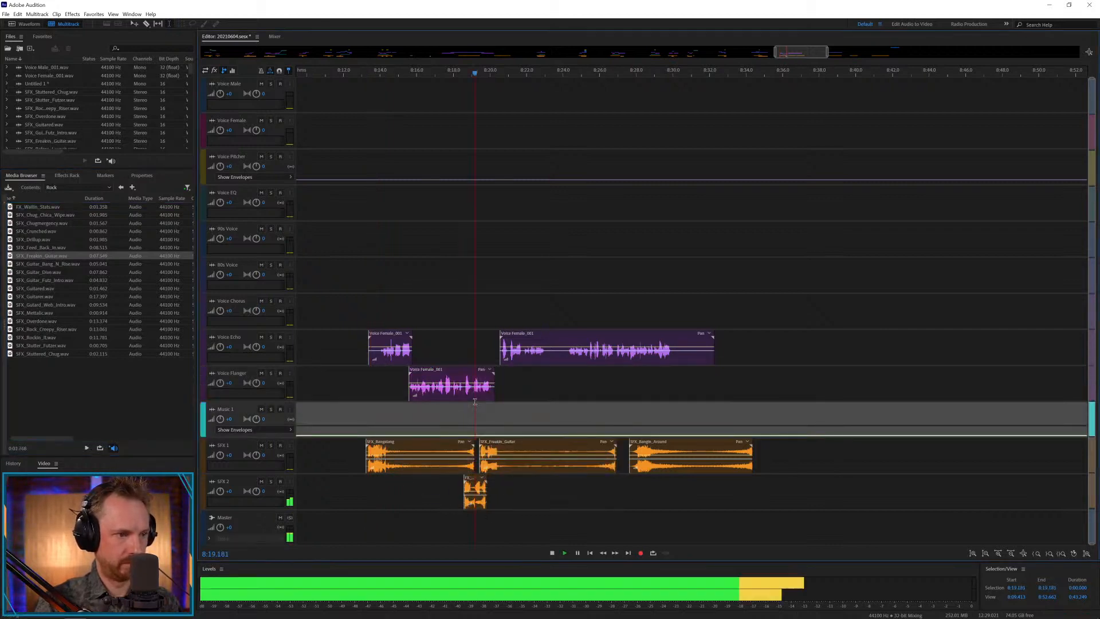
Move the long Voice Echo piece earlier to about 8:20.3, slightly overlapping the end of the Voice Flanger piece, and play it.
key("space")
left_click_drag(551, 355, 541, 356)
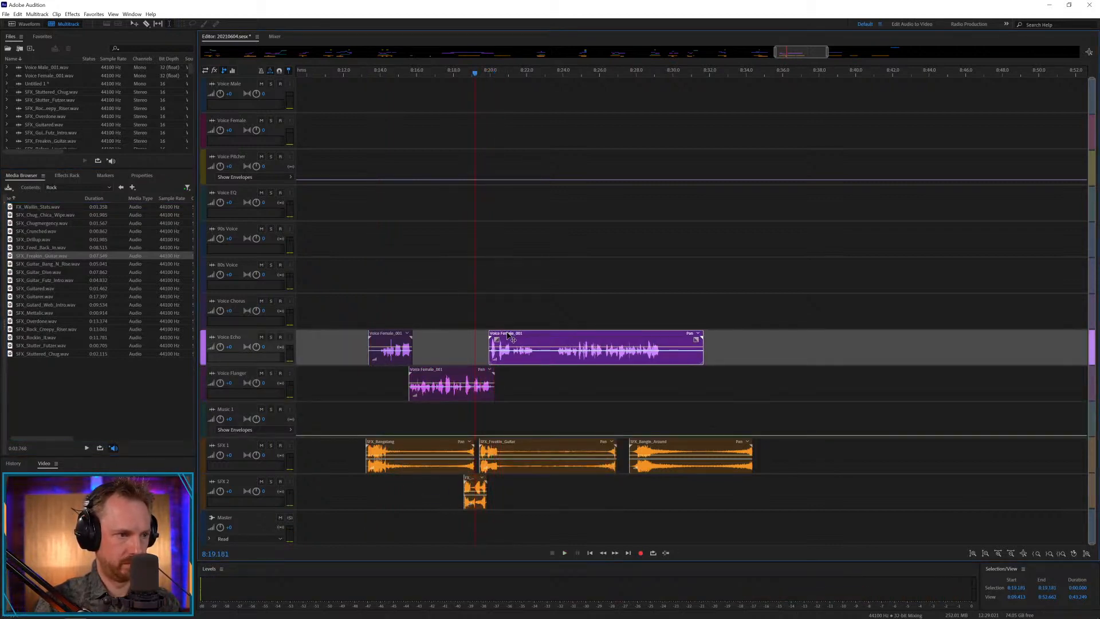
key("space")
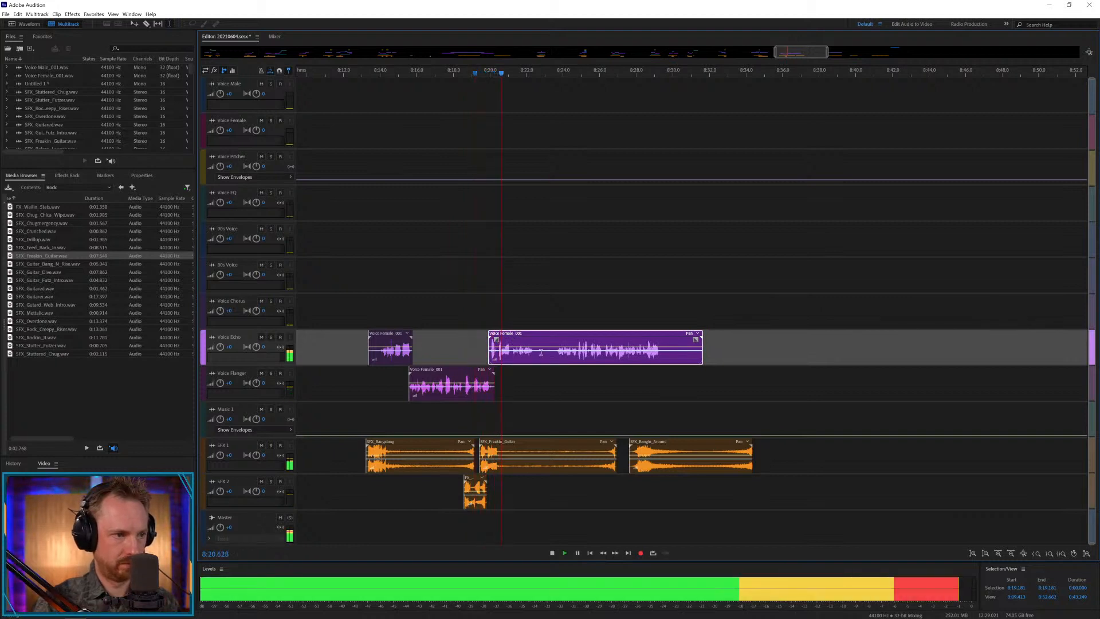
left_click_drag(540, 339, 548, 338)
key("space")
key("space")
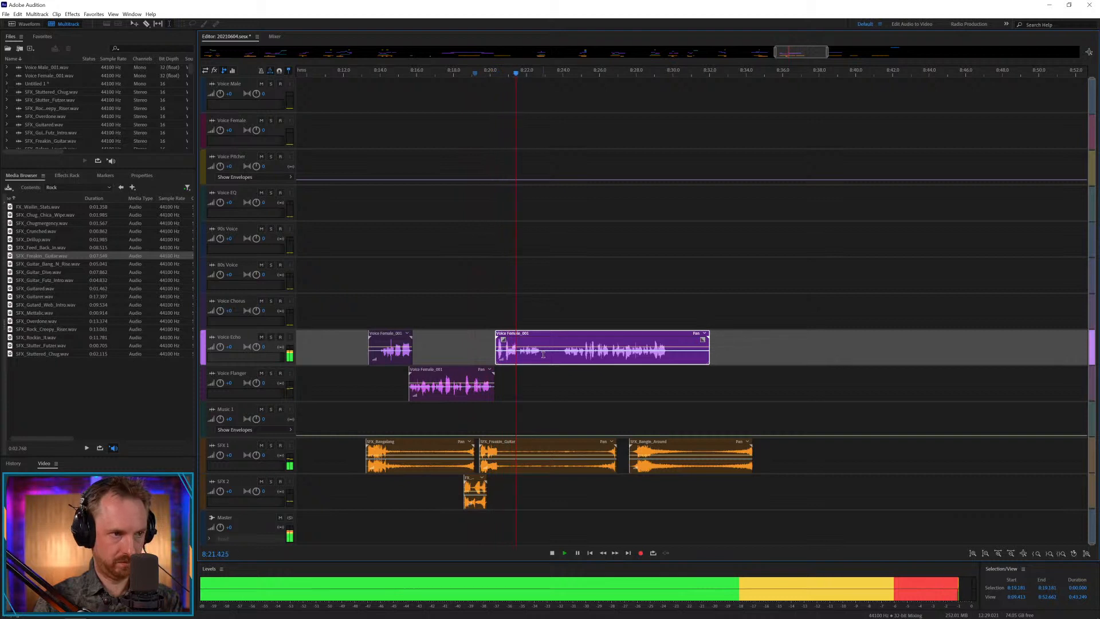
Delete the section of the long Voice Echo piece from about 8:22.9 to 8:23.5.
left_click_drag(543, 355, 554, 358)
key("space")
key("Delete")
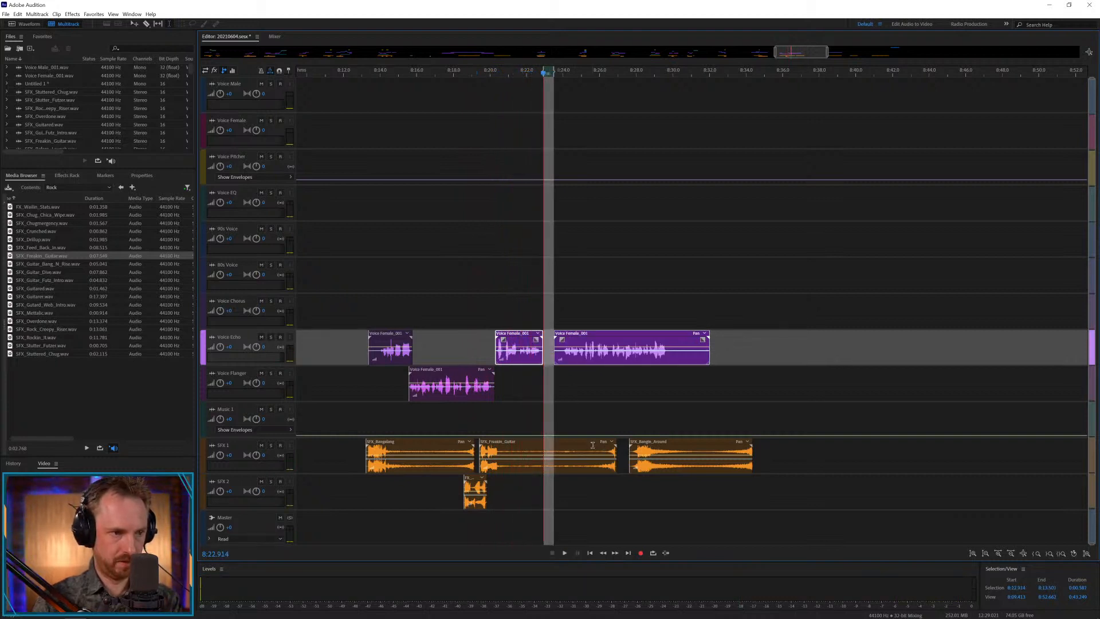
Cut about 8:21.7 to 8:25.6 from the guitar effect, crossfade its tail in from about 8:21.5, and play it.
left_click_drag(593, 446, 522, 447)
key("Delete")
left_click(536, 414)
left_click_drag(596, 445, 527, 445)
left_click(535, 415)
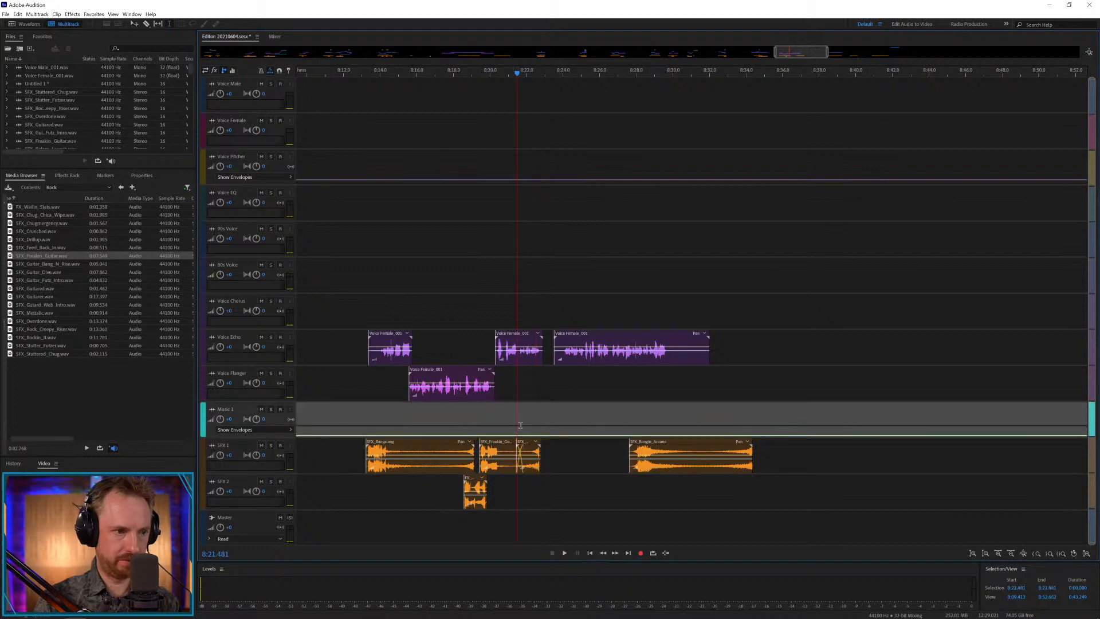
key("space")
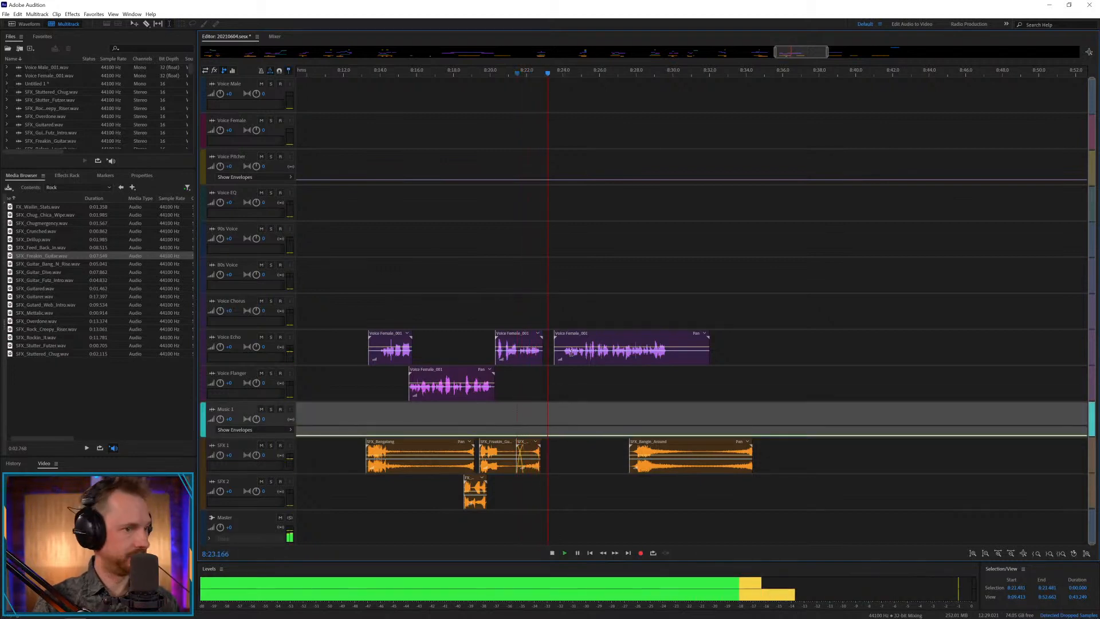
key("space")
Move the last Voice Echo female piece to about 8:28 above the next SFX 1 effect, and play it.
left_click_drag(591, 339, 673, 339)
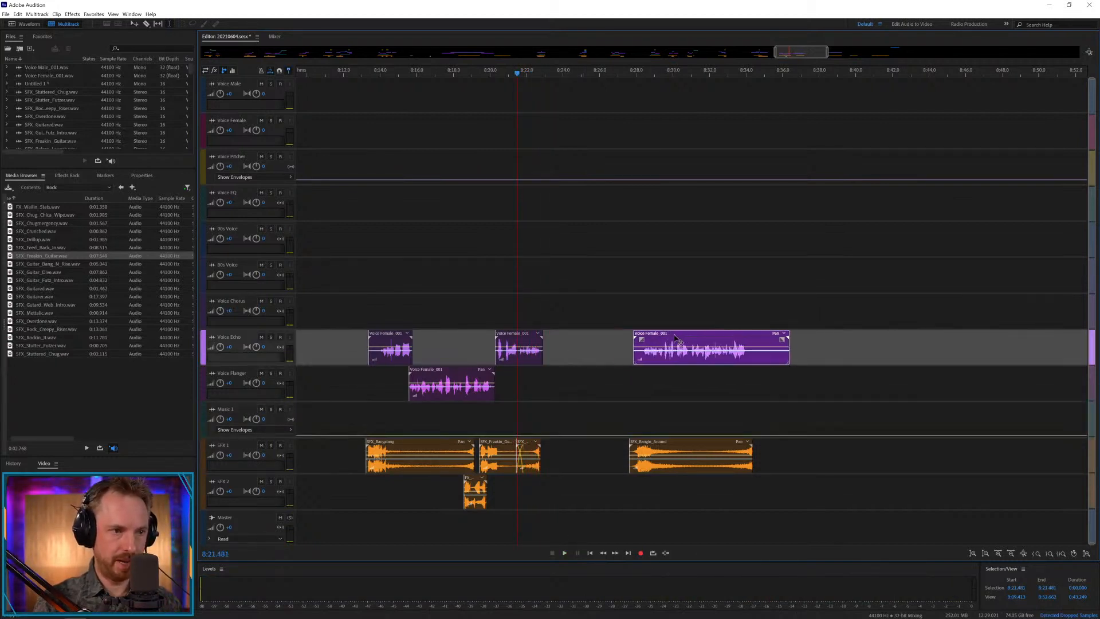
left_click(643, 384)
key("space")
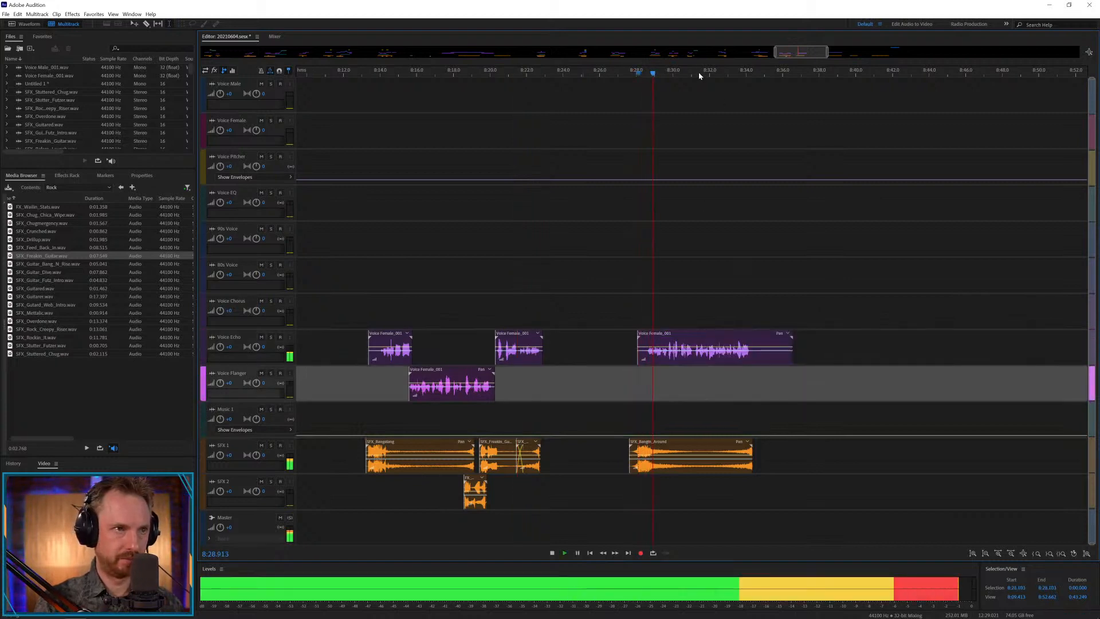
Split the last Voice Echo piece at about 8:31.1, move its second part to Voice Chorus at about 8:30.9, and play the overlap.
scroll(699, 74, "up", 4)
left_click(685, 350)
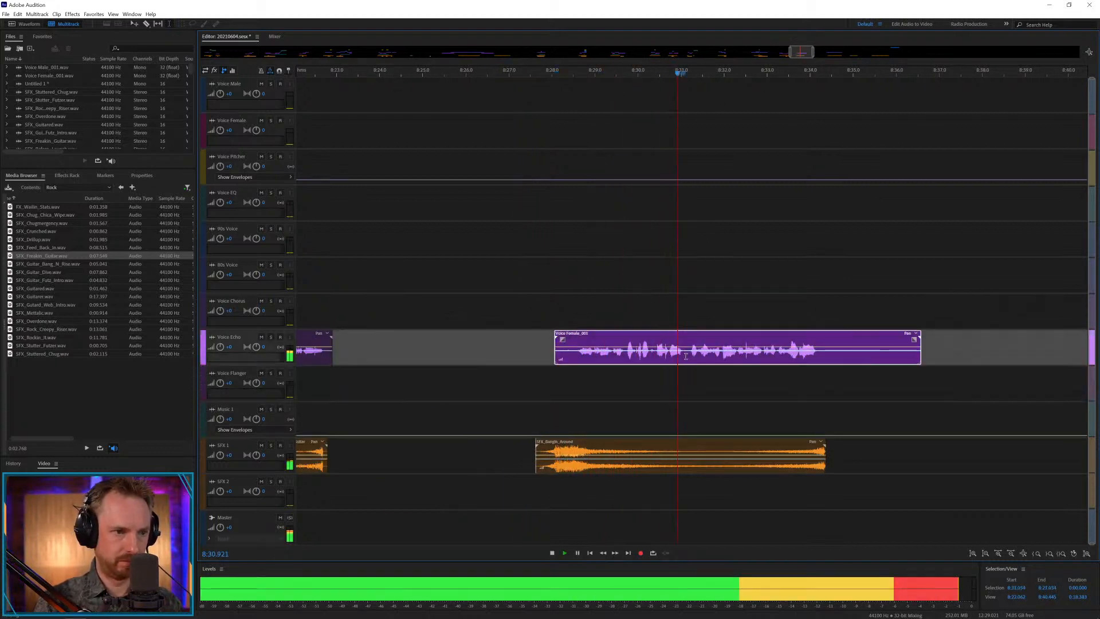
key("space")
key("ctrl+k")
left_click(739, 381)
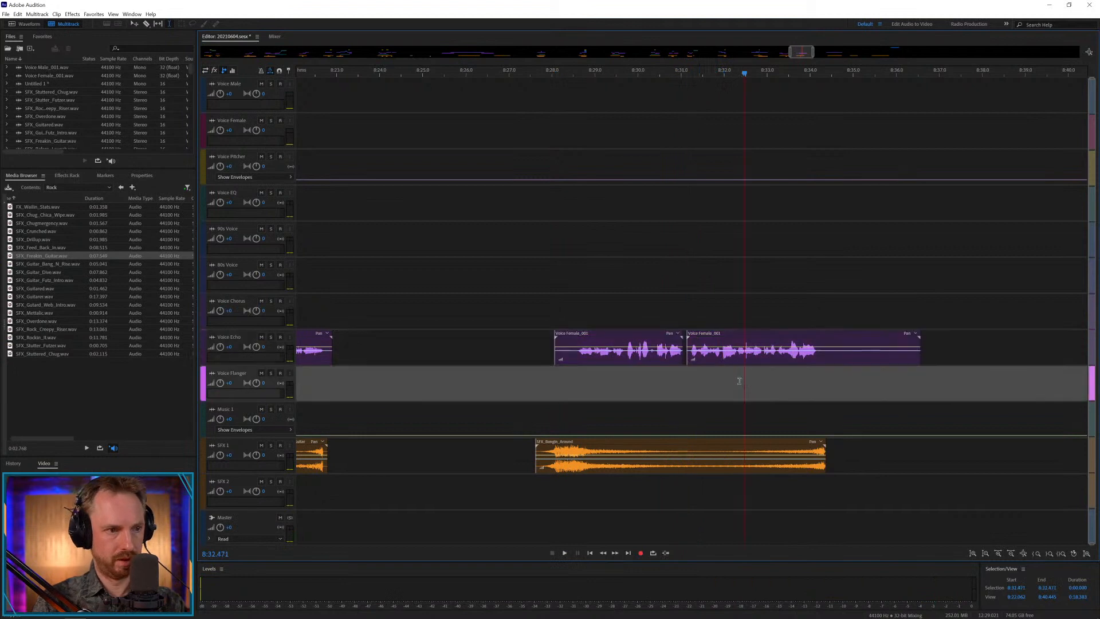
left_click_drag(723, 340, 713, 304)
key("space")
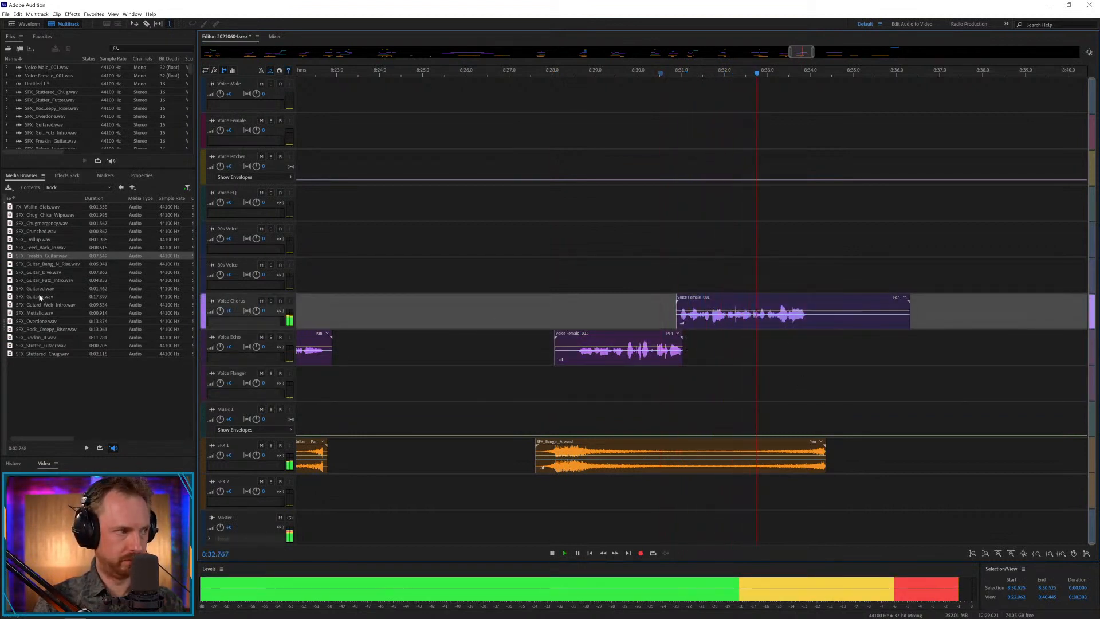
left_click_drag(46, 307, 648, 483)
key("space")
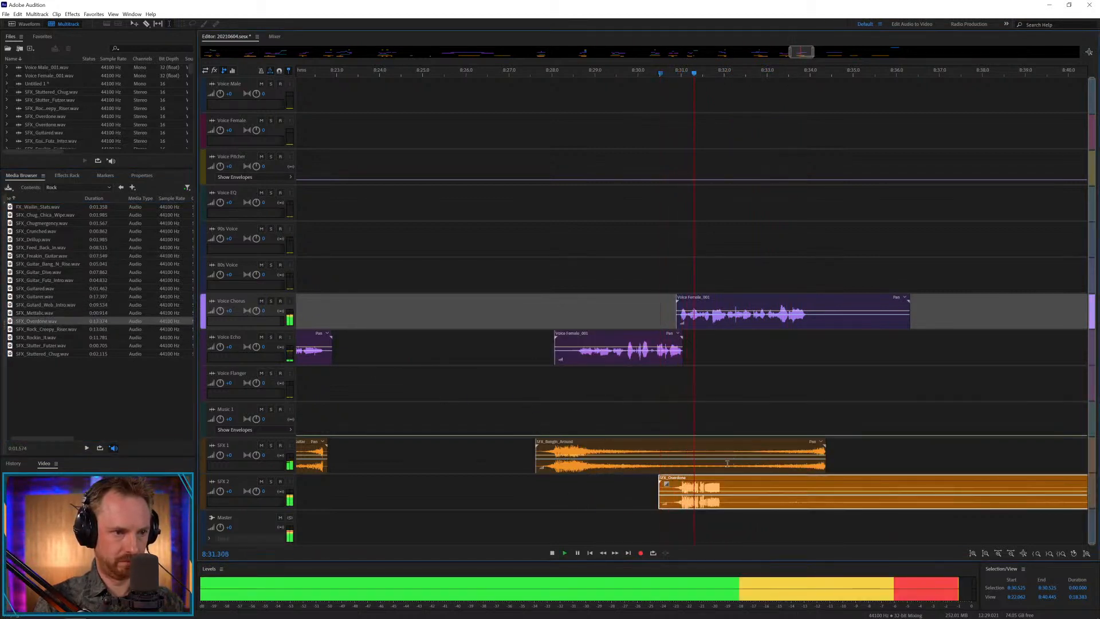
key("space")
left_click(722, 480)
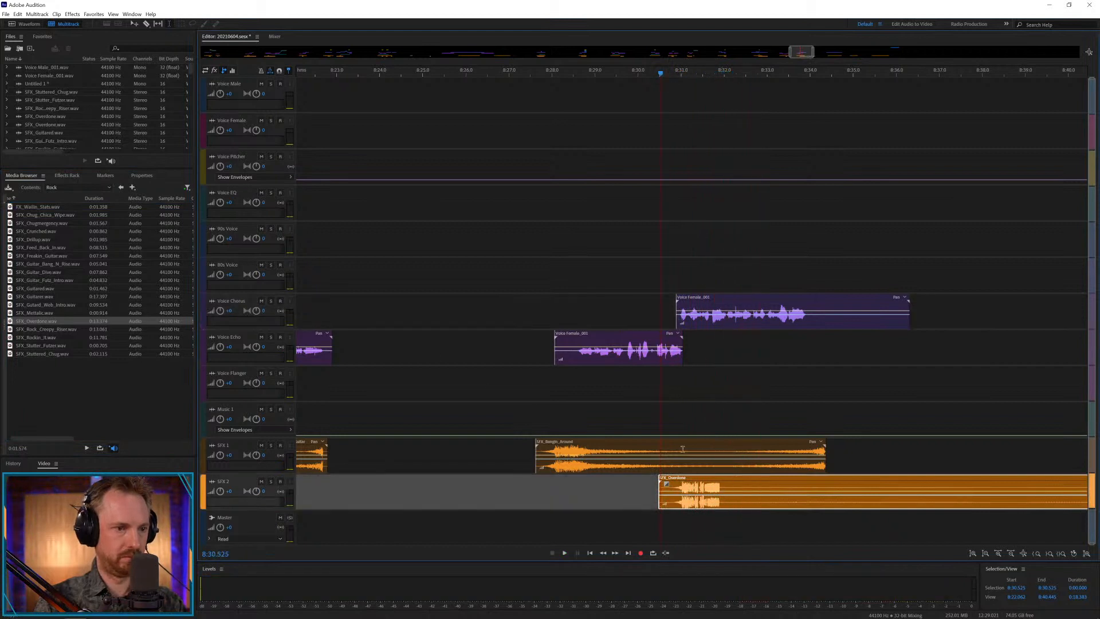
key("Delete")
Add SFX_Chugmergency.wav to SFX 2 at about 8:30.5, and play it with the voices.
left_click_drag(74, 223, 660, 491)
key("space")
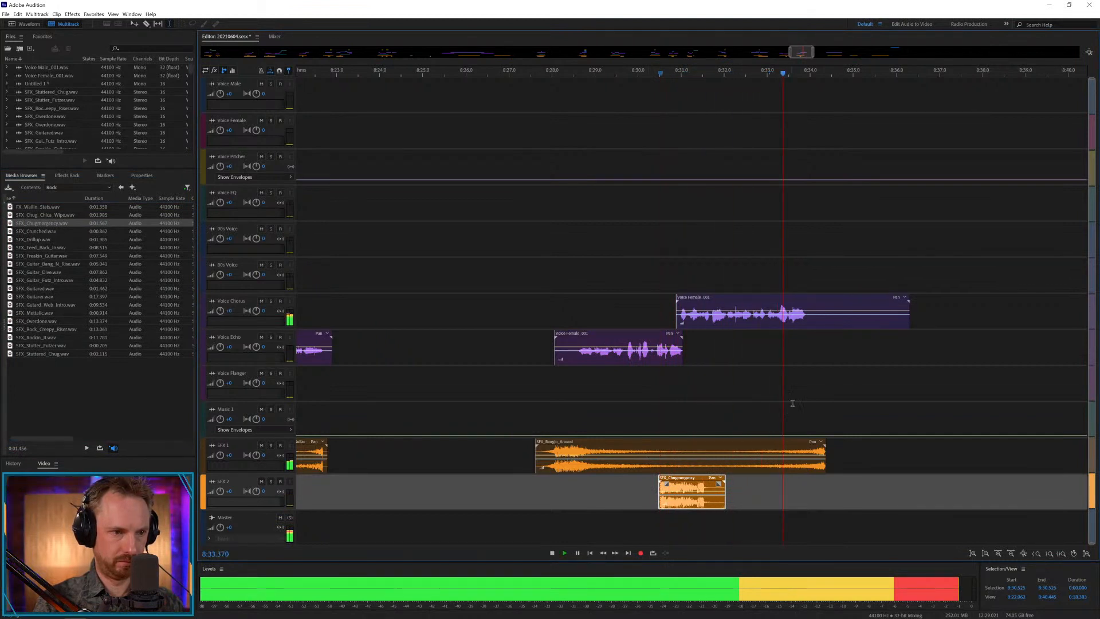
key("space")
Trim the Voice Chorus female clip after about 8:34, shorten the SFX 1 effect by crossfading its tail from about 8:32.1, and play the ending.
left_click_drag(810, 318, 921, 320)
key("Delete")
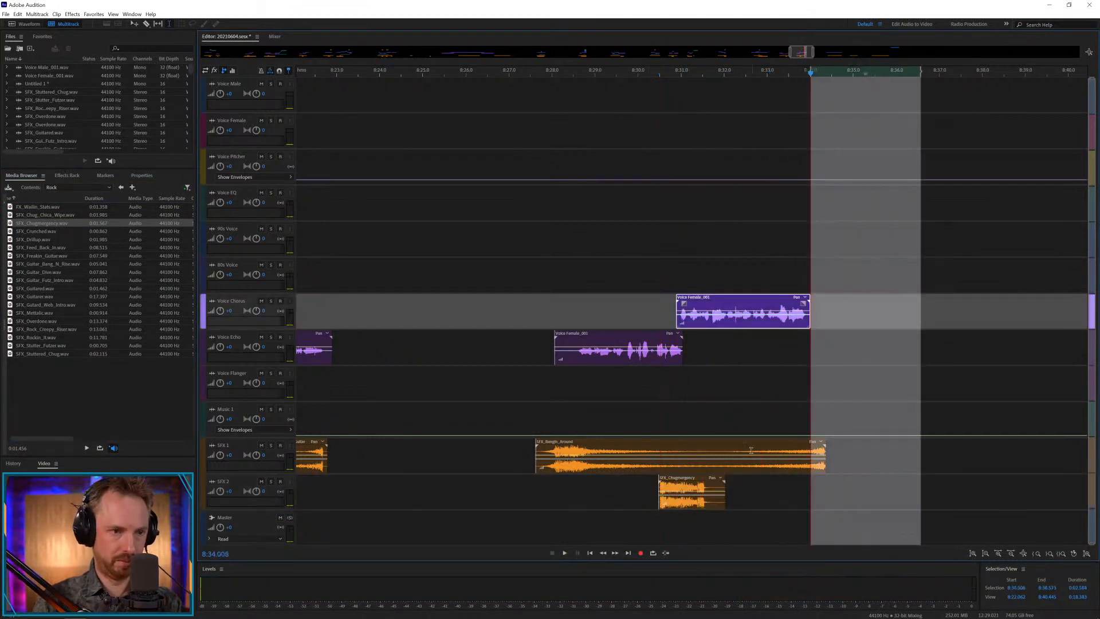
key("Delete")
left_click(763, 418)
left_click_drag(753, 450, 739, 444)
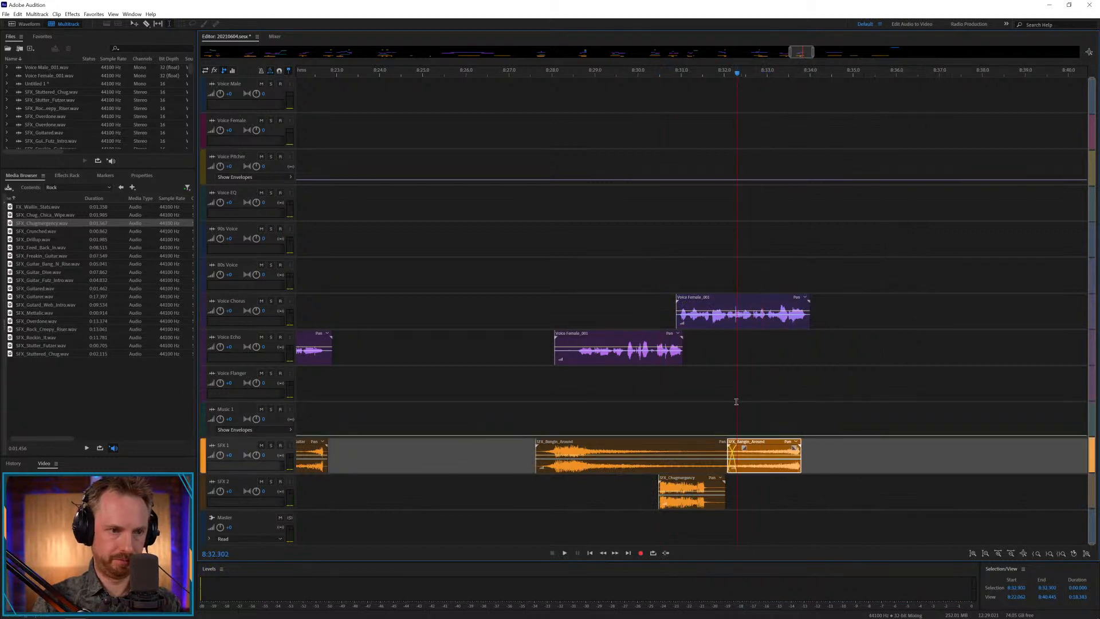
key("space")
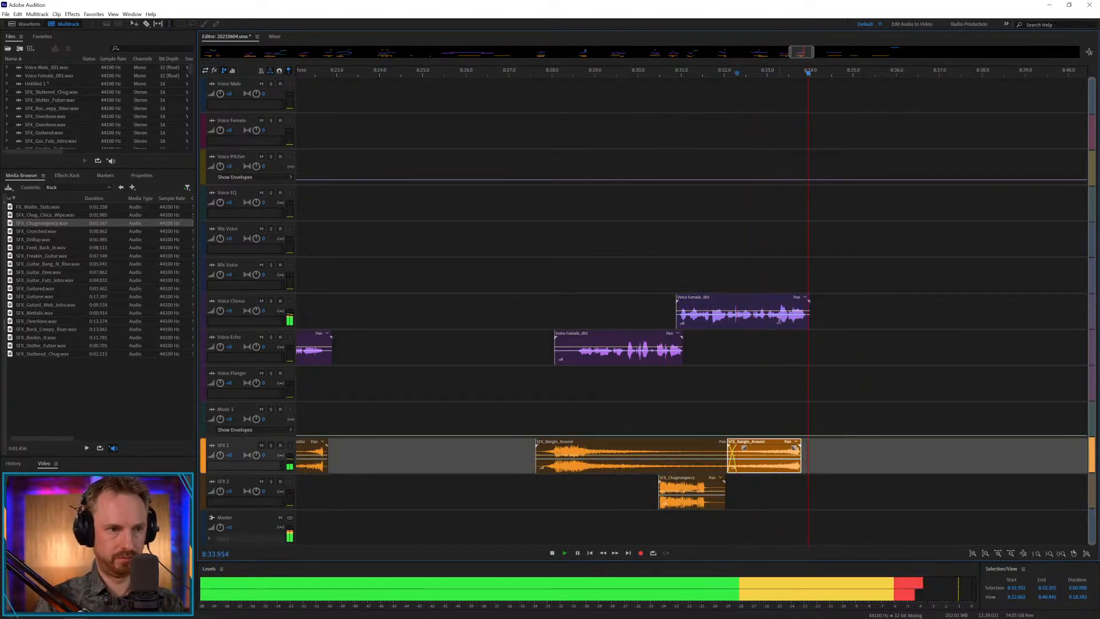
key("space")
Copy the Voice Chorus clip's ending from about 8:33.2 onto Voice Pitcher, dip the pitch envelope at its start rising to its end, and play it.
left_click_drag(777, 313, 847, 311)
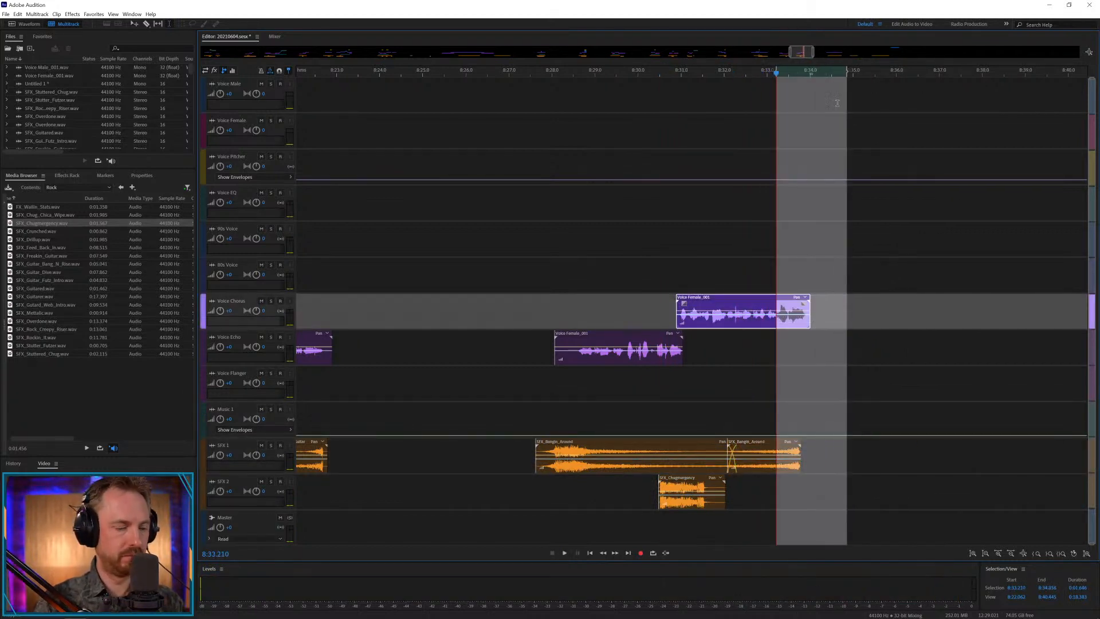
left_click(775, 168)
key("ctrl+v")
left_click(773, 179)
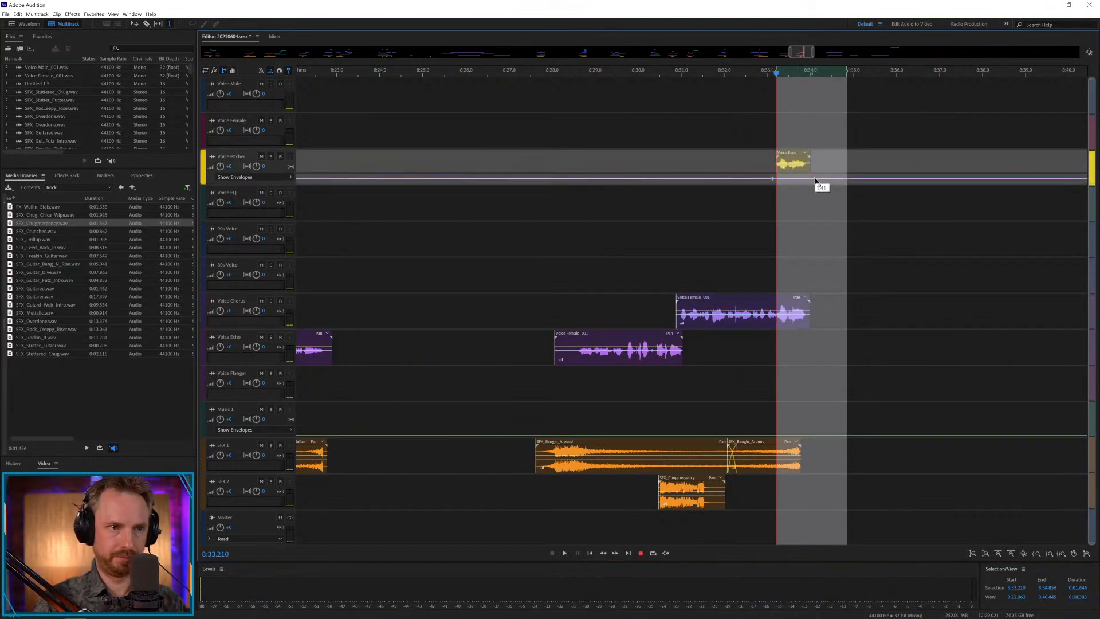
left_click(780, 180)
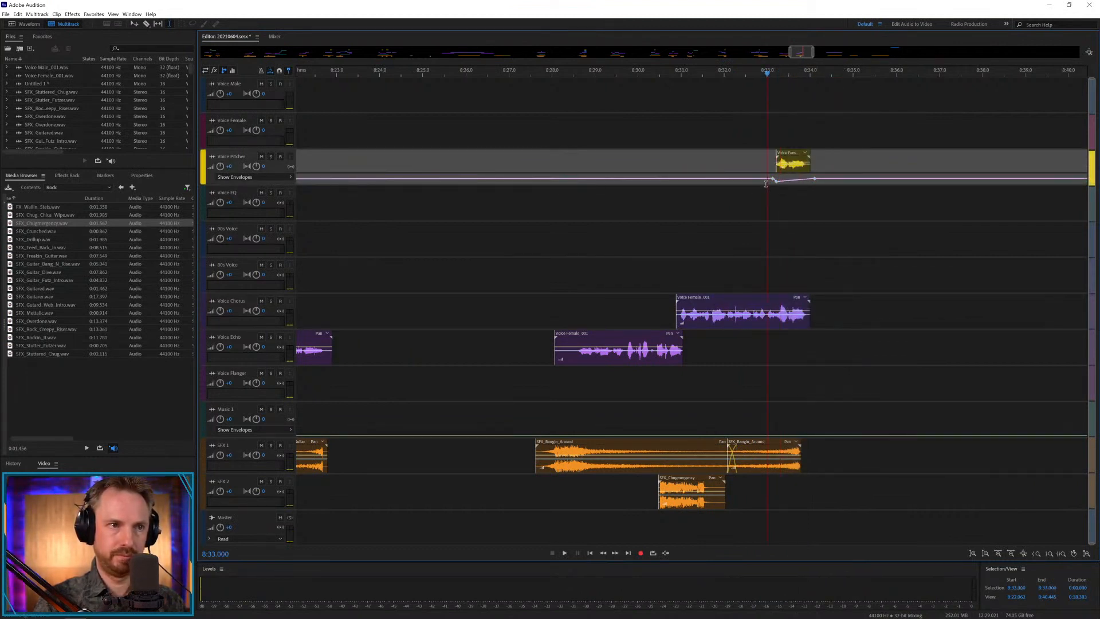
key("space")
key("space")
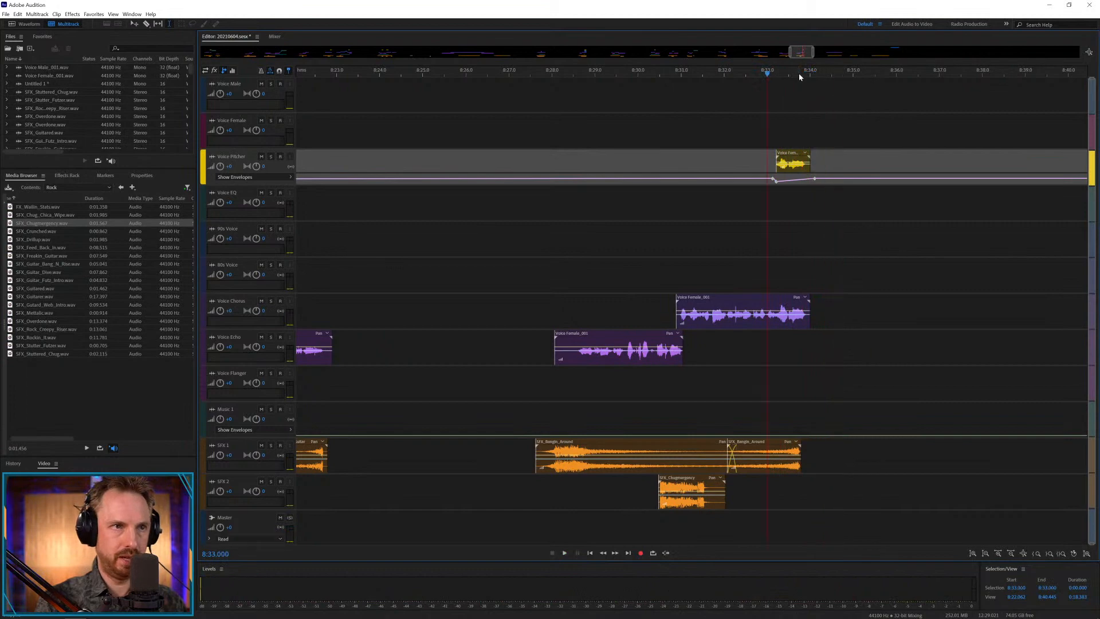
Align the Voice Chorus male clip with the start of the long SFX 1 effect at about 8:54.4, and play it.
scroll(799, 74, "down", 5)
left_click_drag(883, 298, 886, 297)
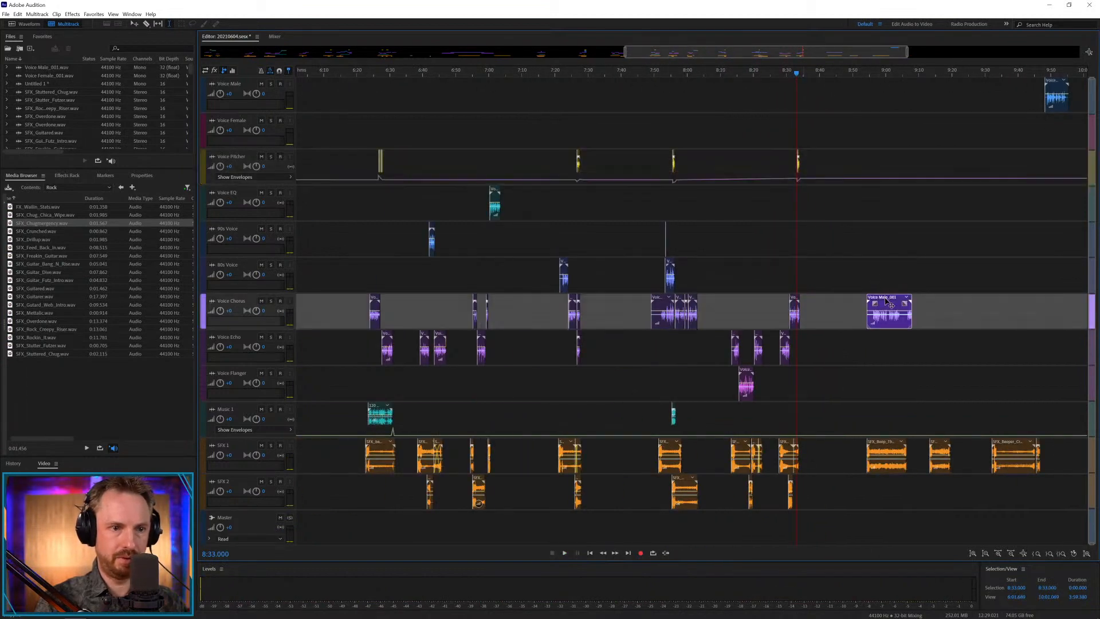
left_click(867, 353)
key("space")
scroll(880, 67, "up", 4)
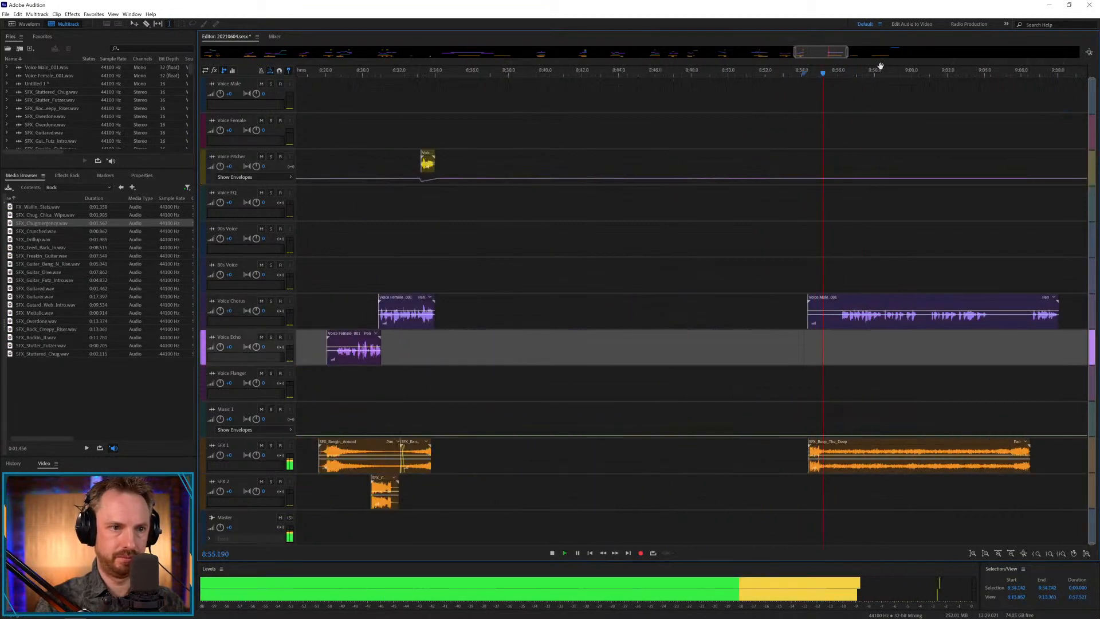
Trim the Voice Chorus male clip to about 8:55.0–8:59.4, place its remainder on the track directly above from about 8:59.2, and play the result.
key("space")
left_click_drag(837, 301, 710, 324)
key("space")
key("space")
key("Delete")
left_click_drag(906, 322, 912, 280)
key("Delete")
left_click(931, 343)
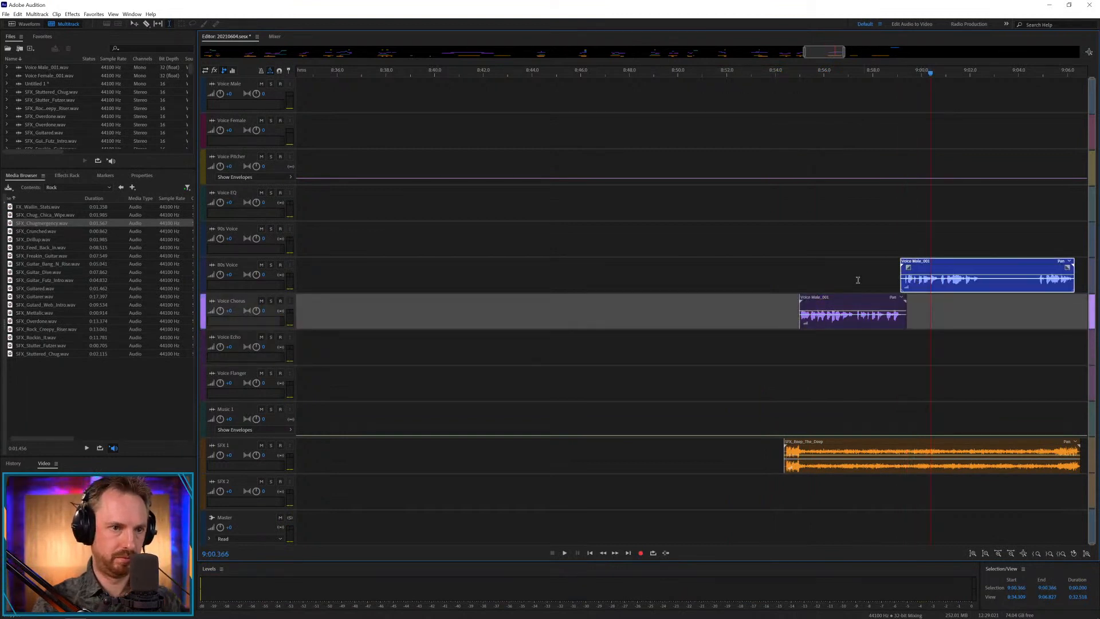
left_click(795, 279)
key("space")
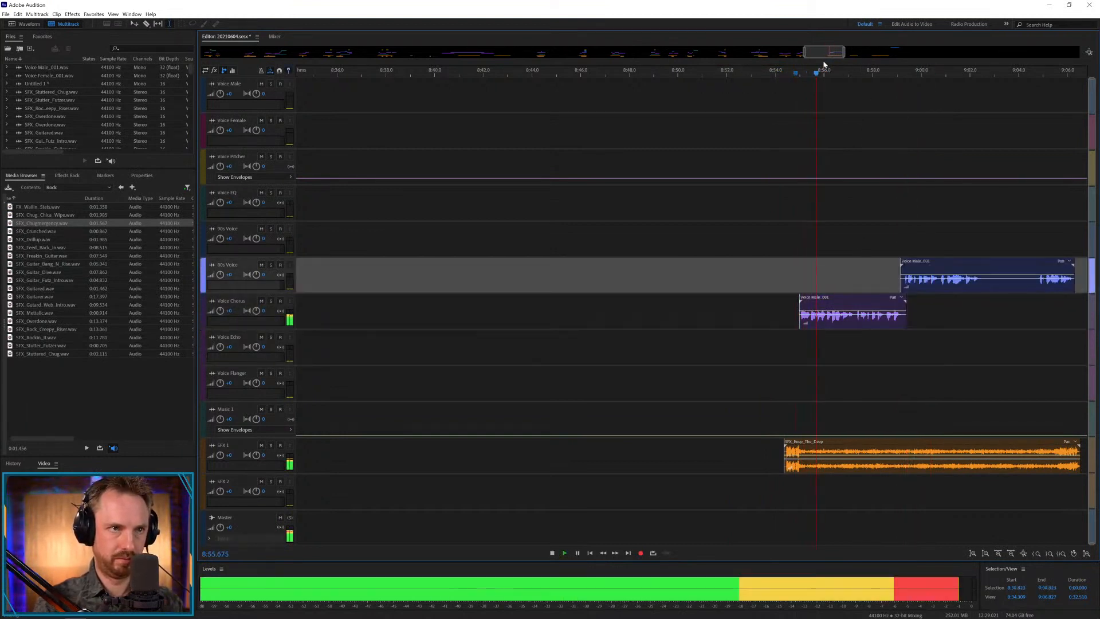
left_click_drag(824, 52, 840, 51)
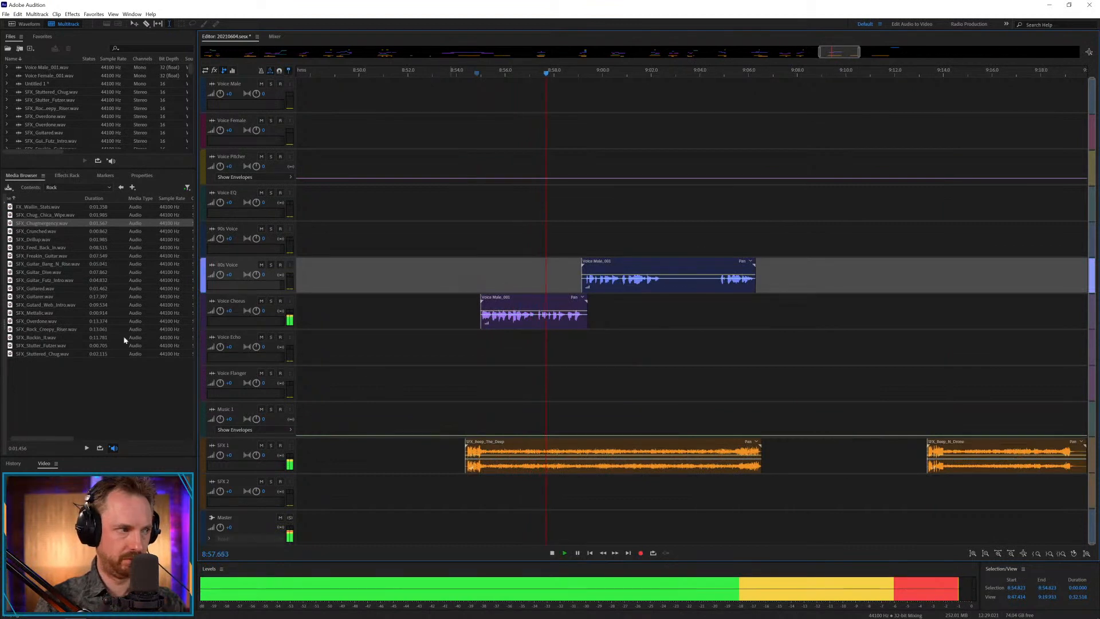
Try SFX_Overdone.wav on SFX 2 from about 8:57.2 and play it with the voice clips.
left_click_drag(47, 325, 530, 482)
left_click(528, 483)
key("space")
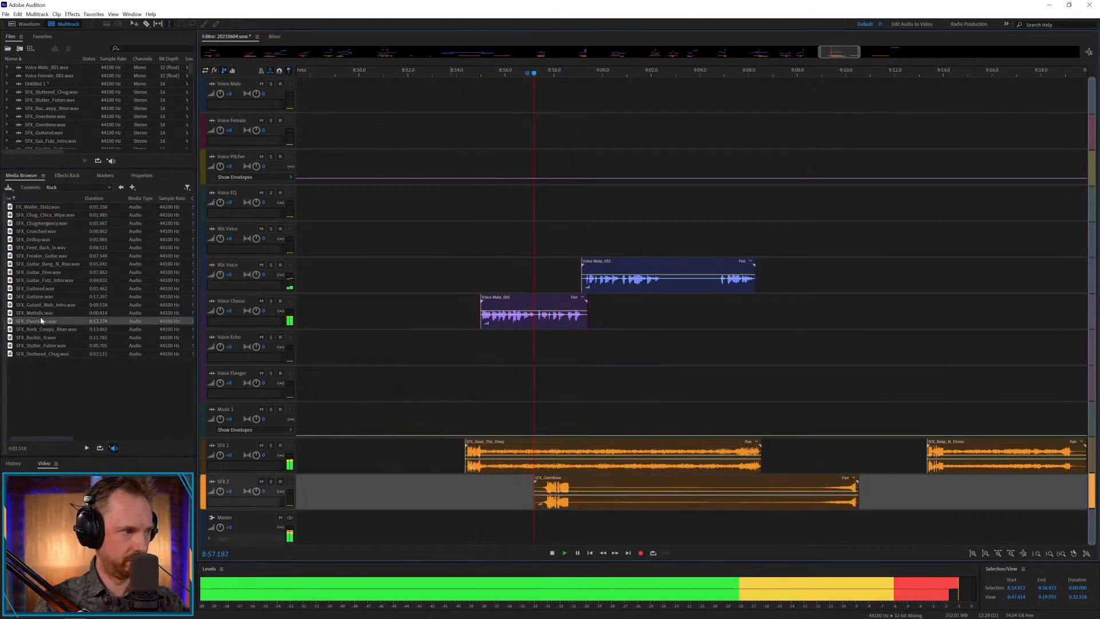
Place SFX_Rock_Creepy_Riser.wav on Music 1 at about 8:56.6 in place of the SFX_Overdone clip on SFX 2, and play it.
left_click_drag(44, 329, 526, 418)
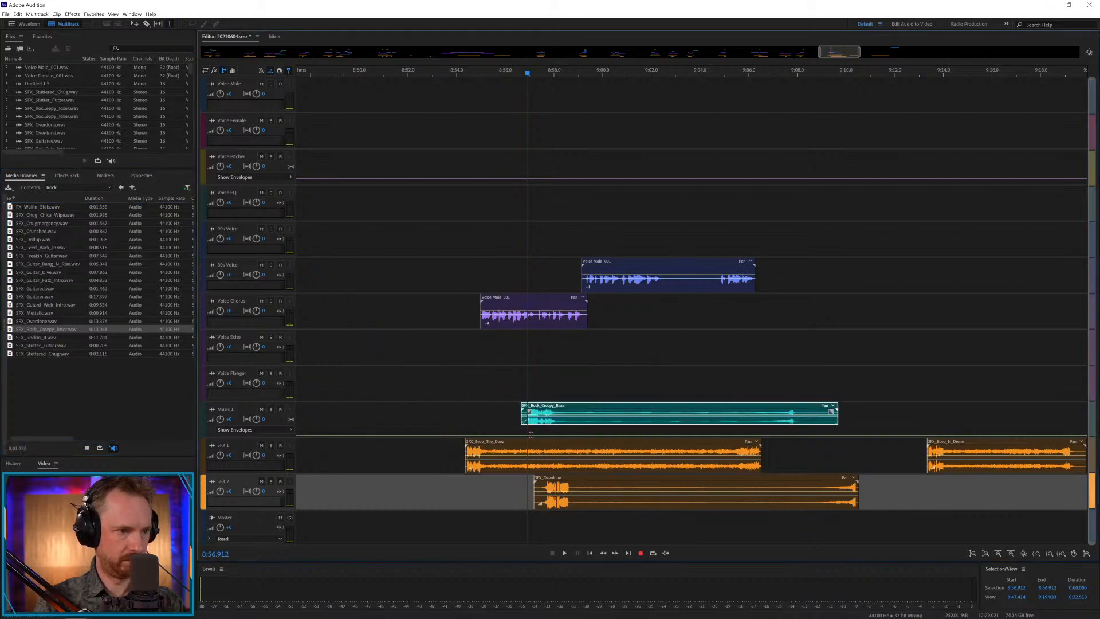
left_click(561, 492)
key("Delete")
left_click(522, 391)
key("space")
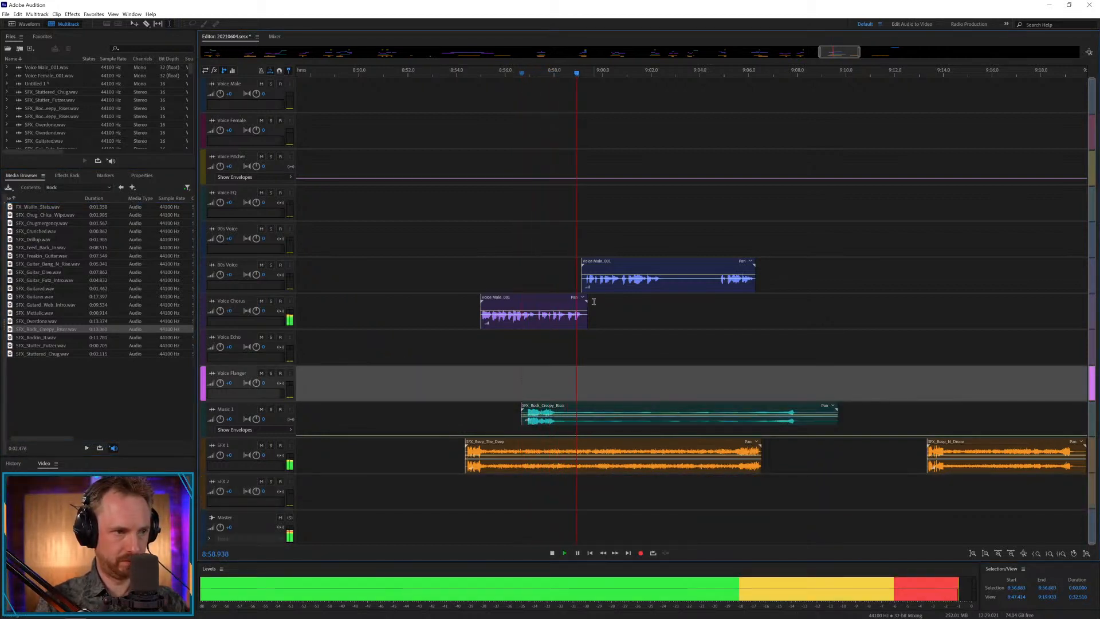
Move the male clip directly above Voice Chorus to about 8:57.1, trim the Voice Chorus clip after about 8:57.3, and play the transition.
key("space")
left_click_drag(584, 265, 536, 265)
left_click_drag(536, 321, 614, 322)
key("Delete")
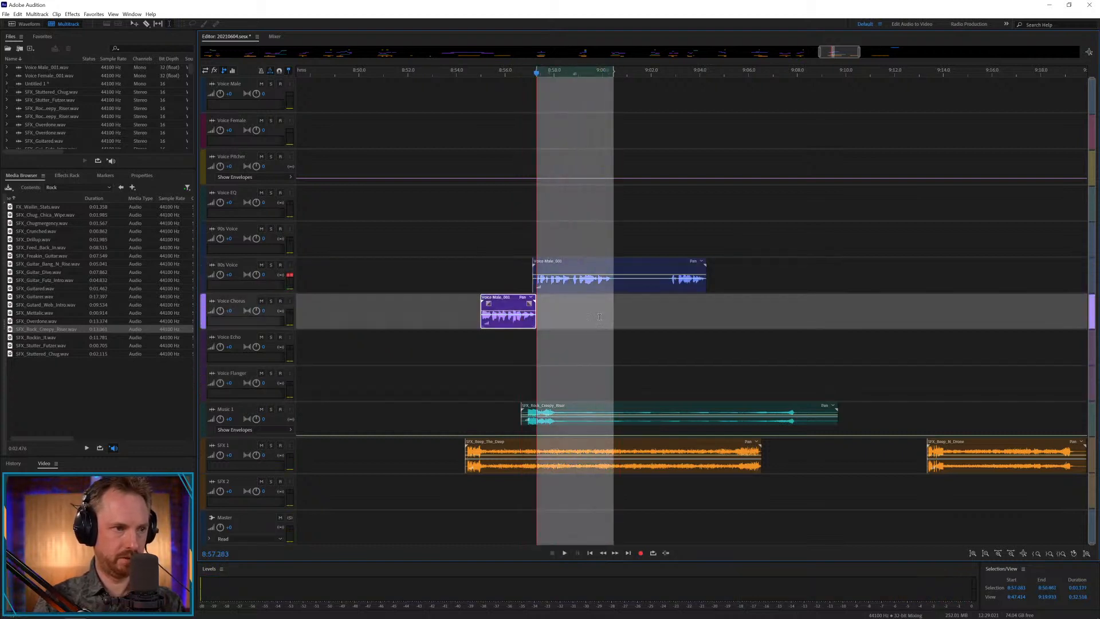
left_click_drag(513, 365, 523, 363)
key("space")
left_click(514, 358)
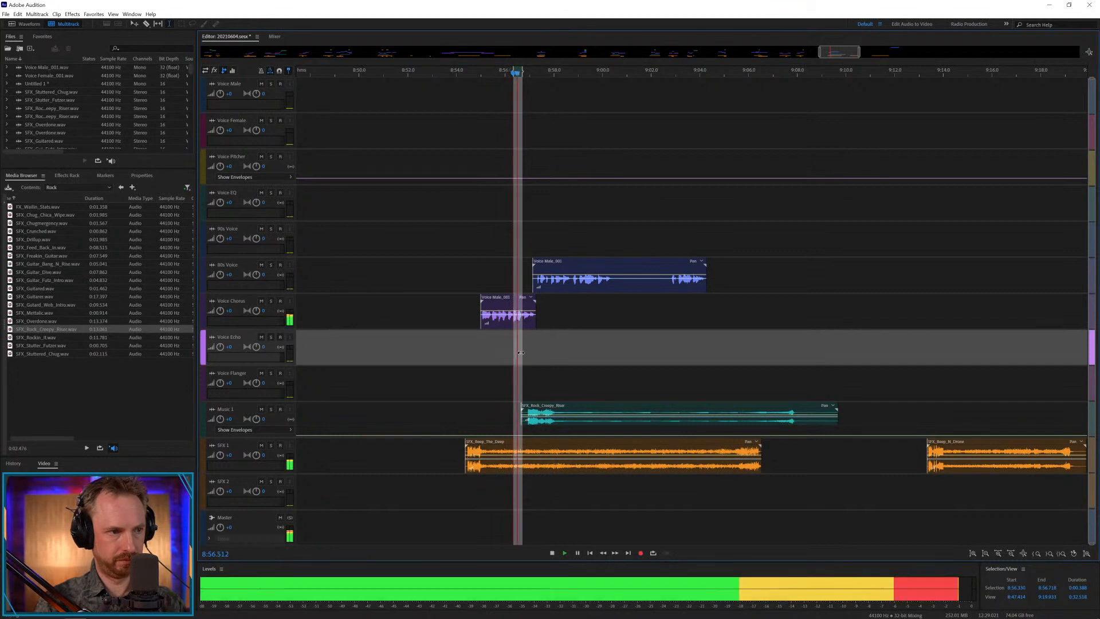
left_click(528, 346)
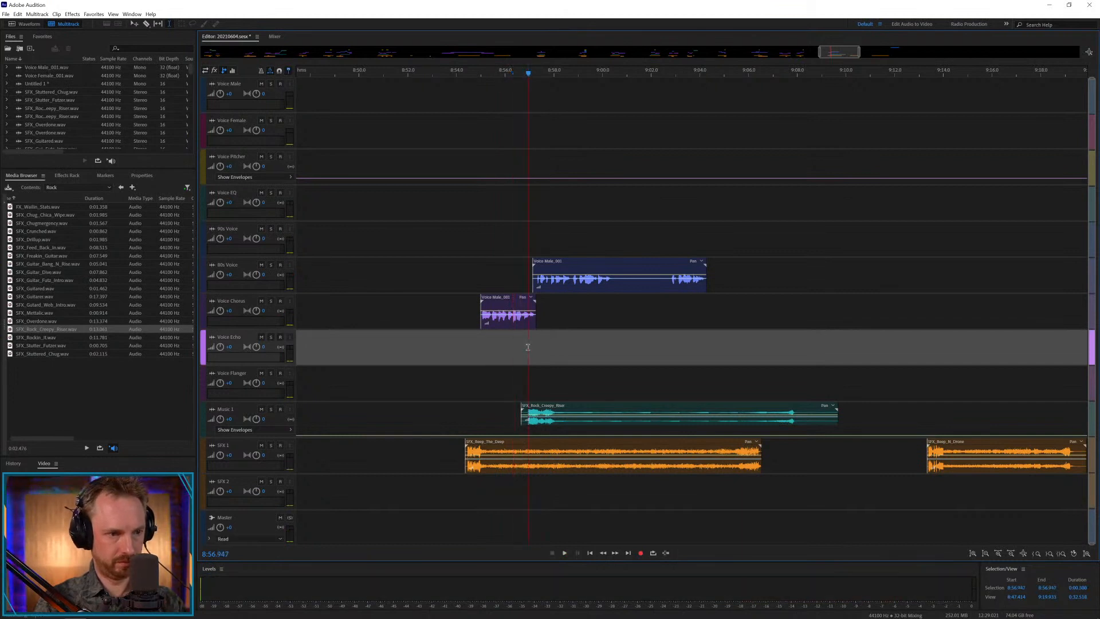
key("space")
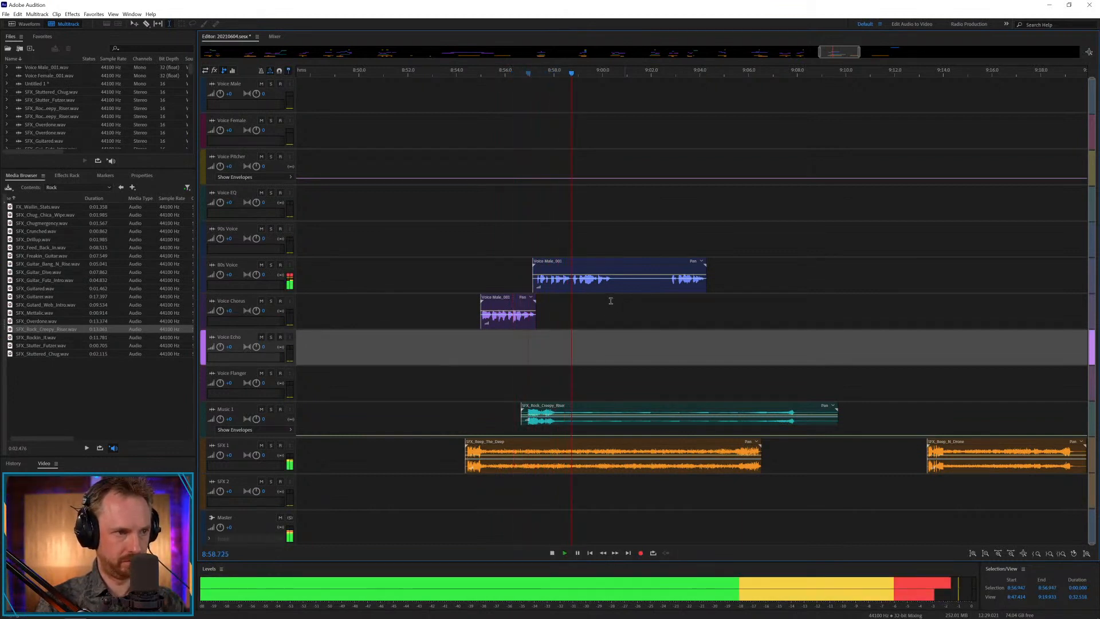
Remove about 8:58.8–9:02.8 from the male clip above Voice Chorus and move its remainder one track up at about 8:58.6.
left_click(573, 285)
key("space")
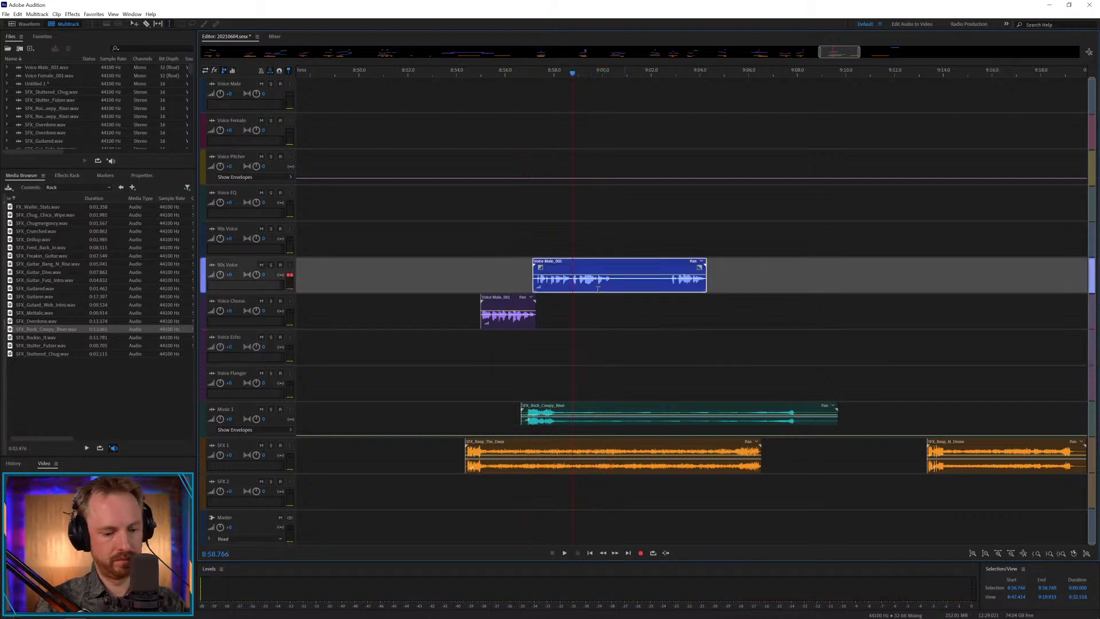
left_click(672, 285, "shift")
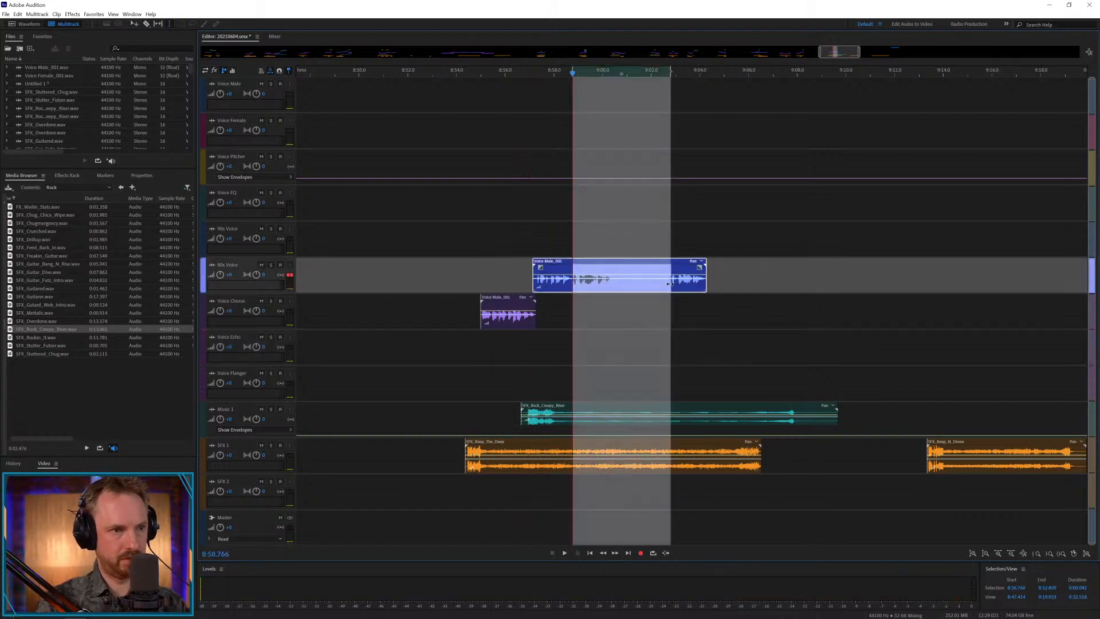
key("Delete")
left_click(685, 308)
left_click_drag(677, 262, 574, 239)
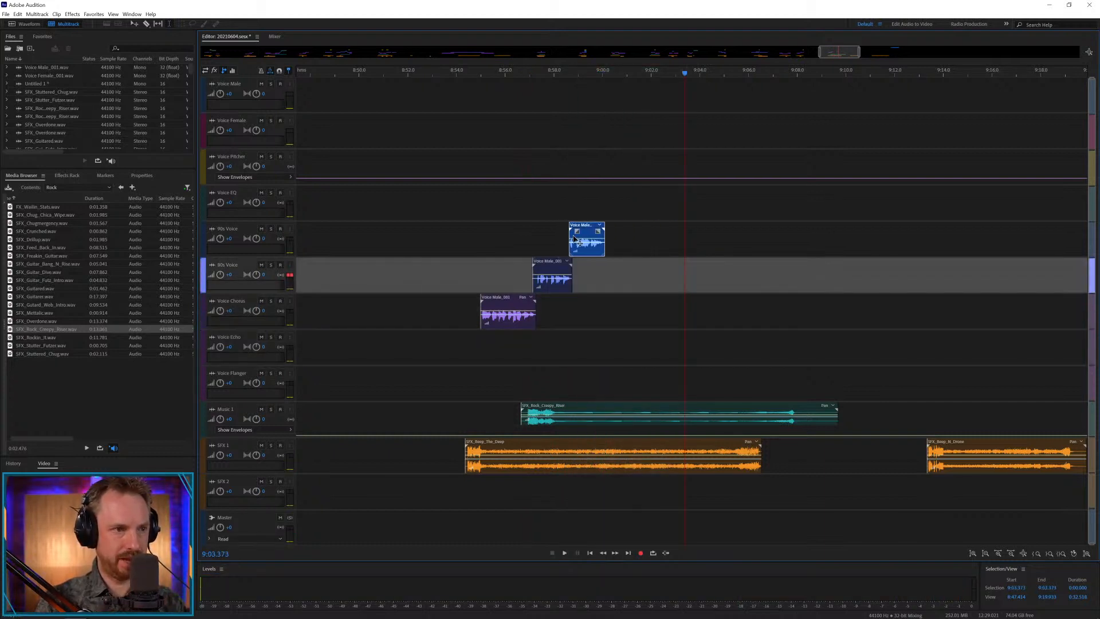
Shorten the Music 1 riser by crossfading its ending from about 8:58.7, trim SFX_Bang_The_Deep after about 8:57.8, and play the result.
left_click_drag(583, 420, 858, 453)
key("Delete")
left_click(785, 387)
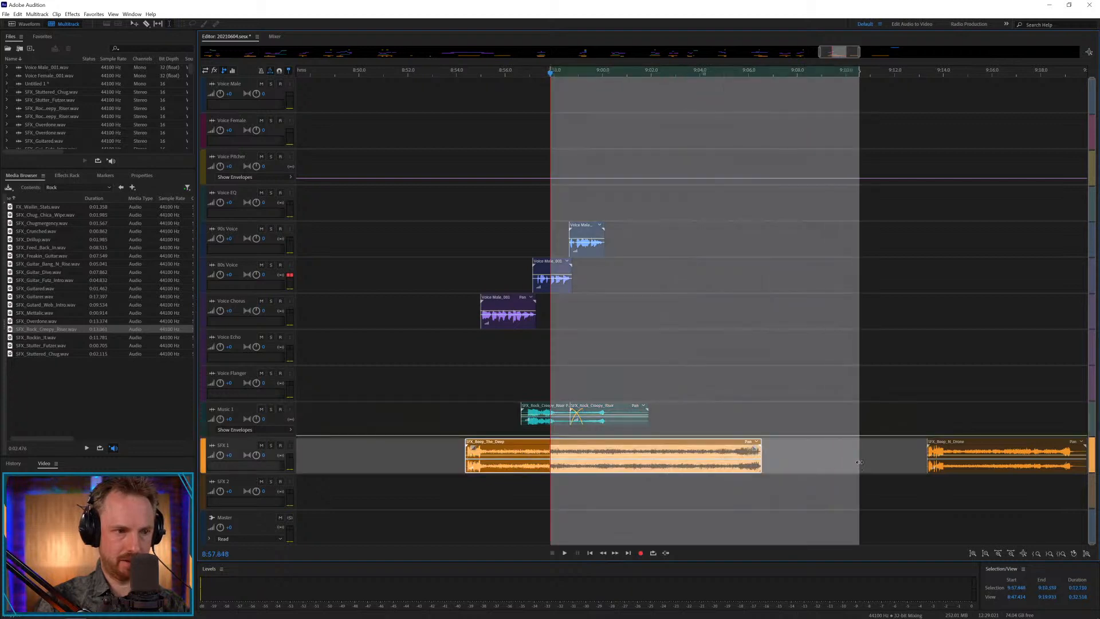
key("Delete")
left_click(520, 71)
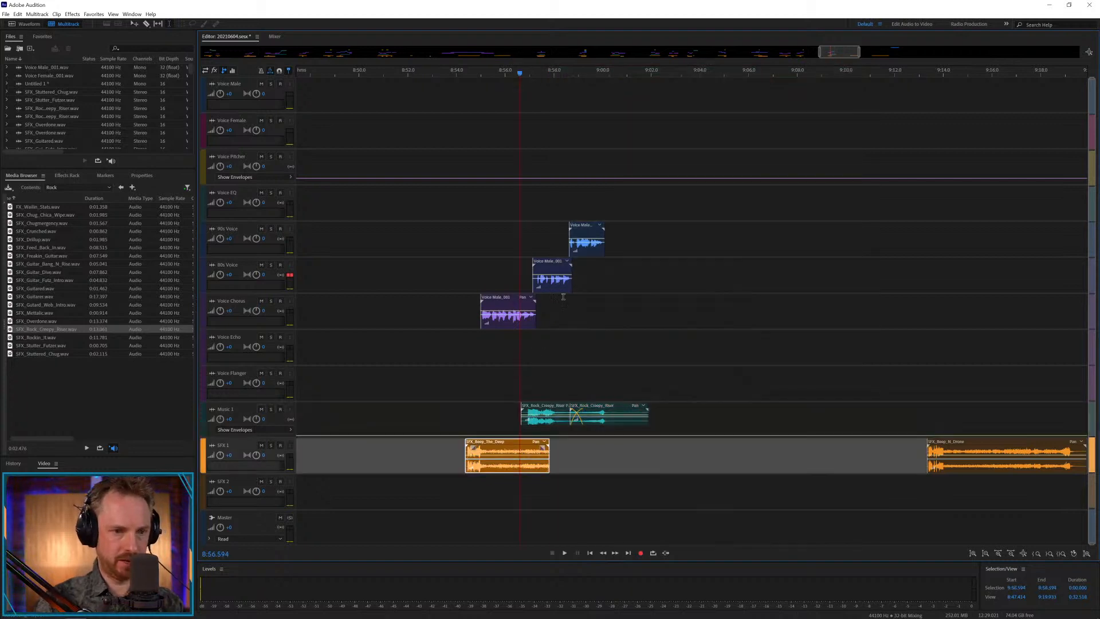
key("space")
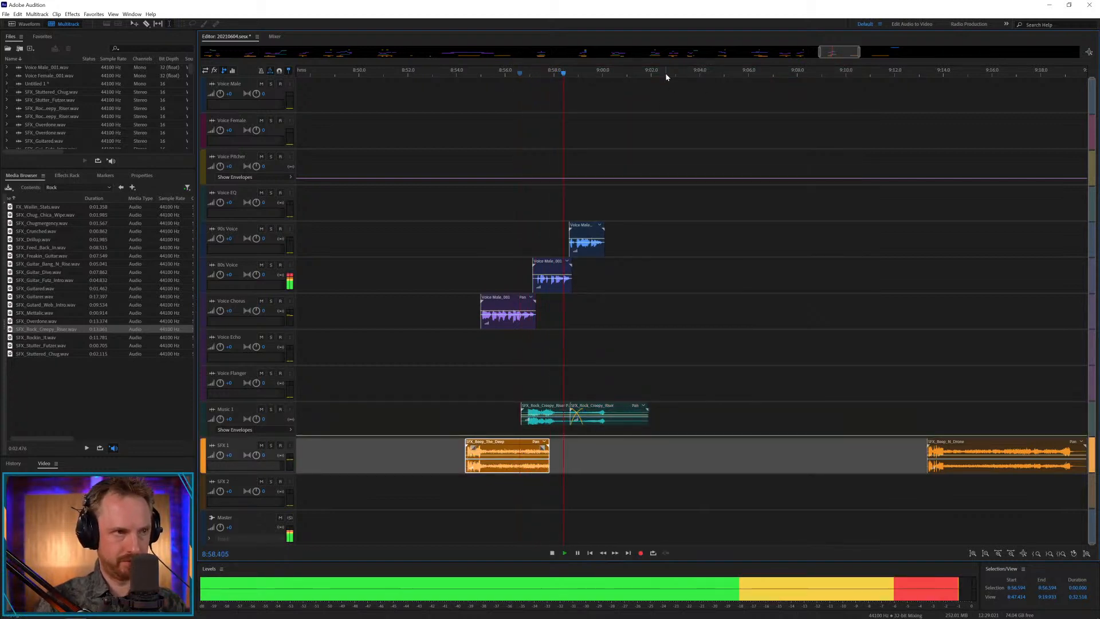
scroll(669, 70, "down", 6)
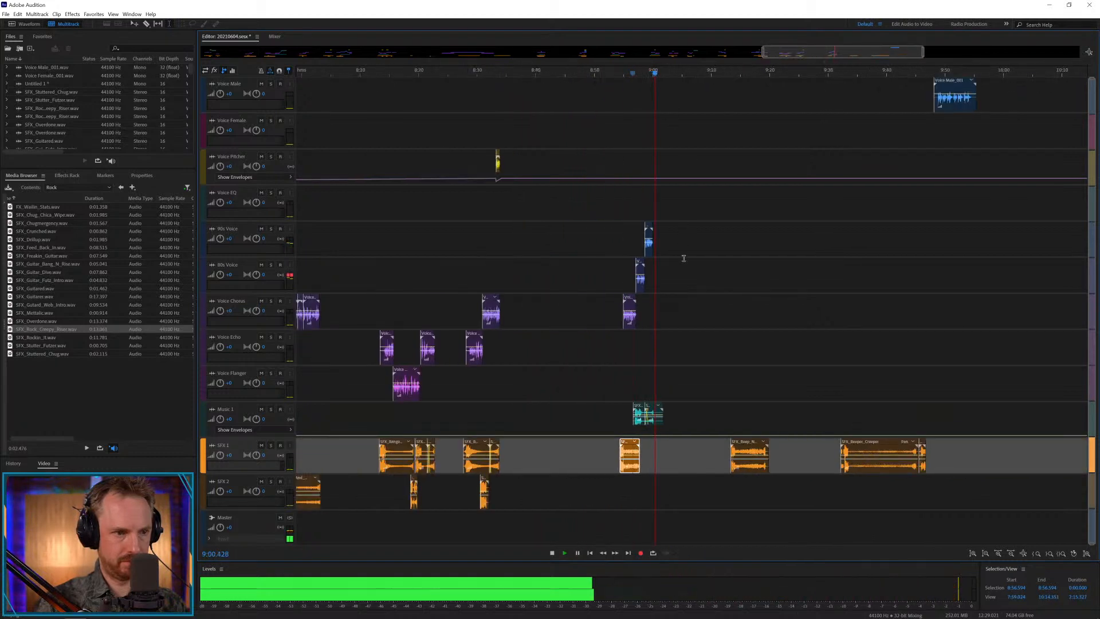
key("space")
Shift the second riser clip on Music 1 to start at about 8:58.4 and trim it after about 9:00.0.
scroll(652, 67, "up", 8)
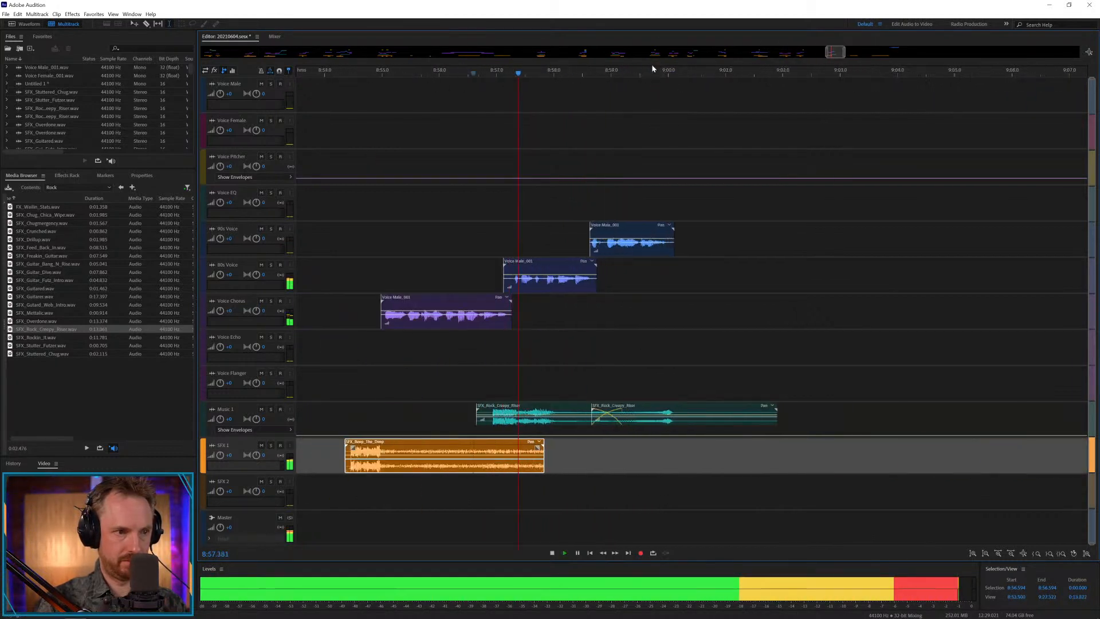
left_click_drag(671, 413, 824, 379)
key("space")
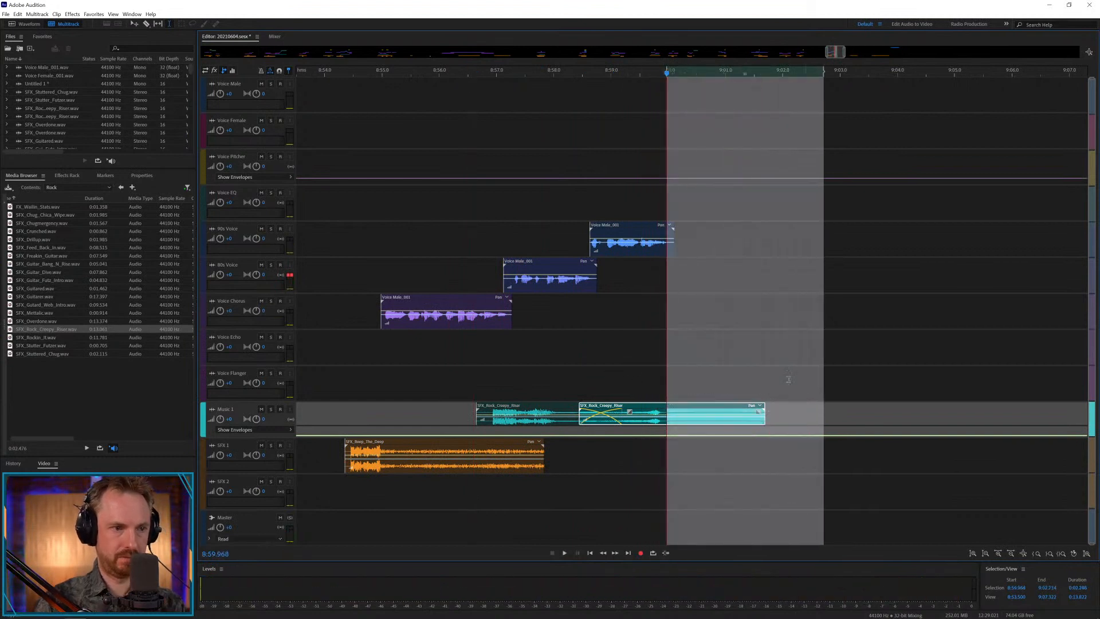
key("Delete")
Copy the last male clip of this piece onto Voice Echo at the same time, about 8:58.6, and play it.
left_click_drag(601, 226, 589, 358)
left_click(546, 347)
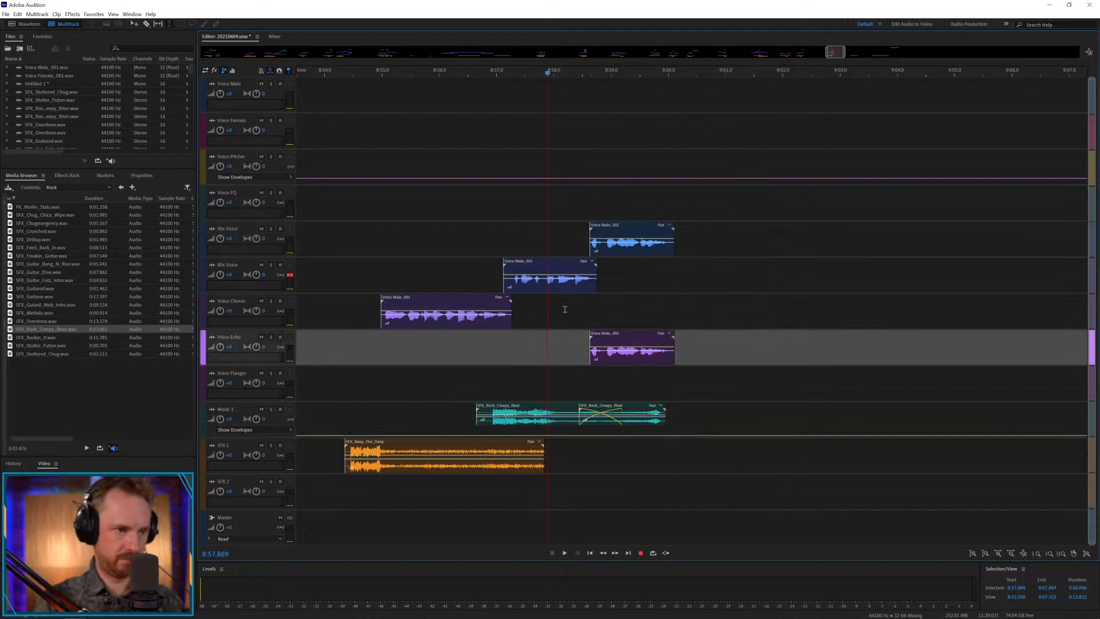
key("space")
scroll(623, 70, "down", 10)
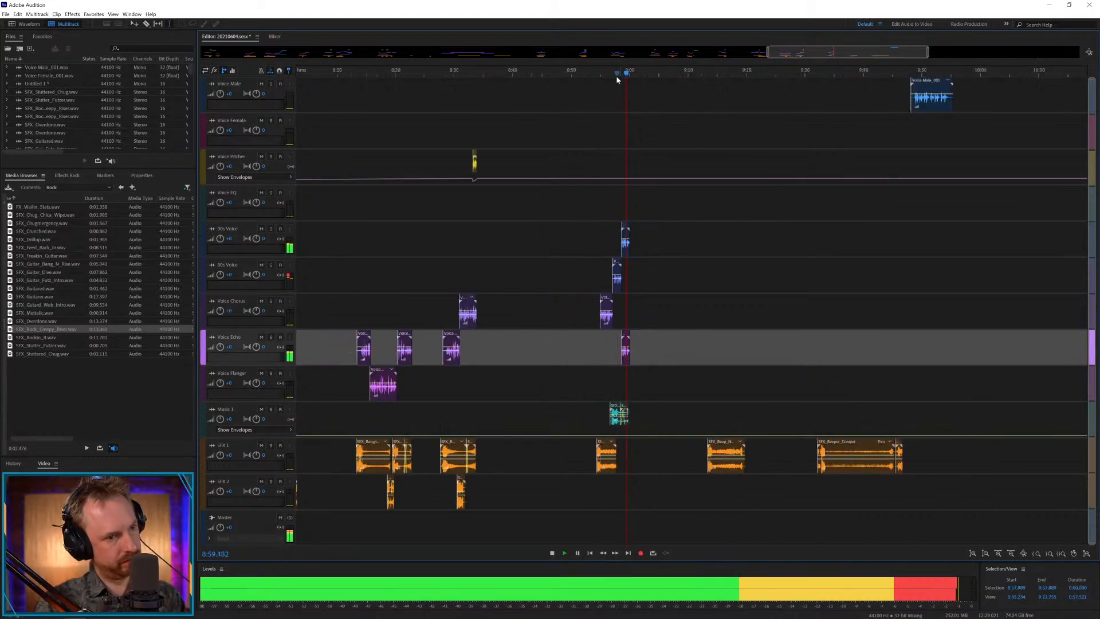
key("space")
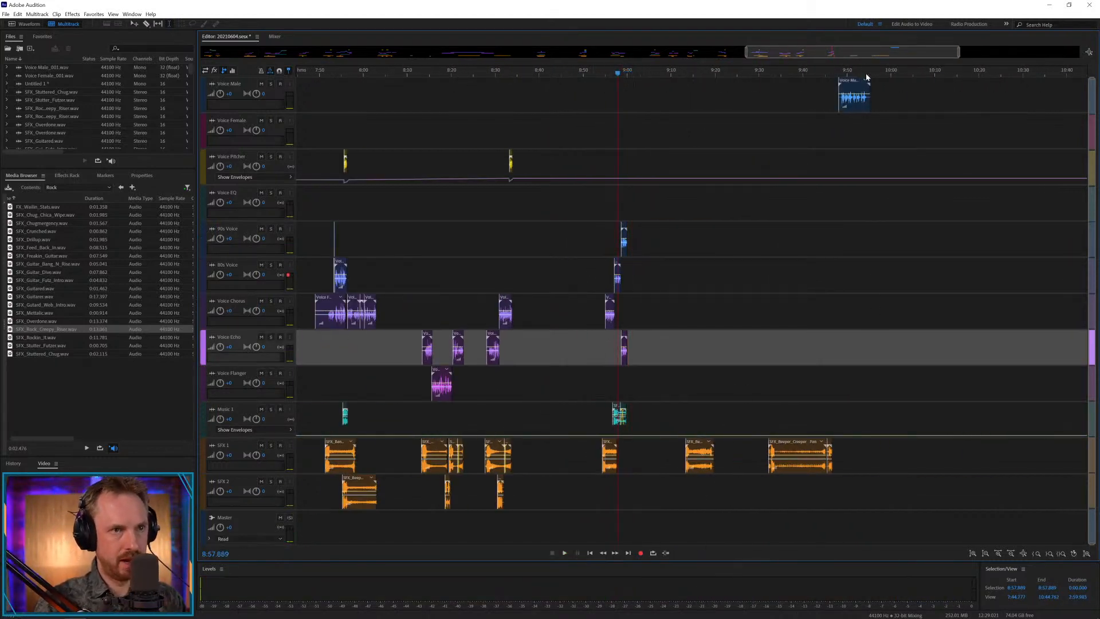
Put the last Voice Male clip on Voice Flanger at about 9:13.4 and keep only SFX_Beeper_Airy_SFX on SFX 2, deleting SFX_Beeper_Creeper.
left_click_drag(862, 86, 711, 375)
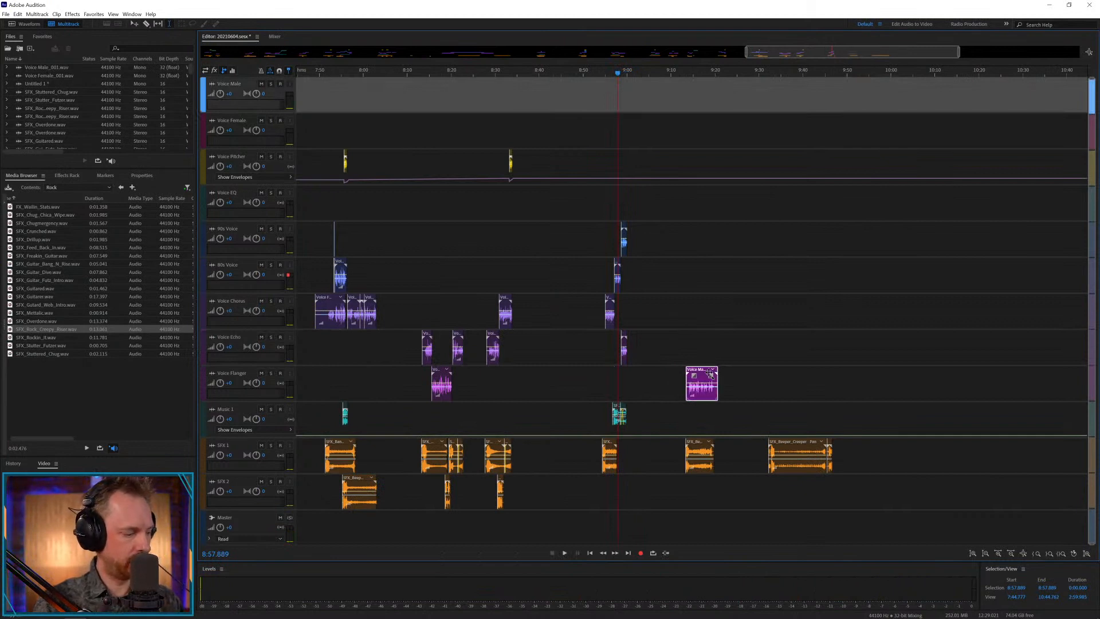
left_click(836, 450)
left_click_drag(681, 495, 727, 496)
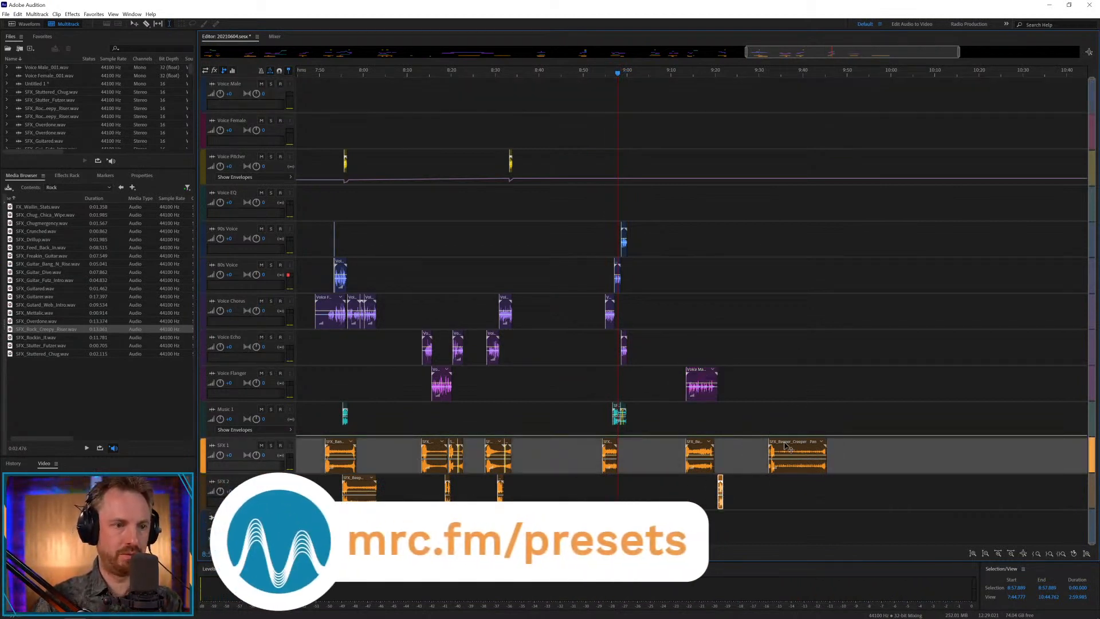
left_click(788, 447)
key("Delete")
Nudge the Voice Flanger male clip earlier to start at about 9:13.2, and play it with the SFX 1 effect.
left_click(693, 101)
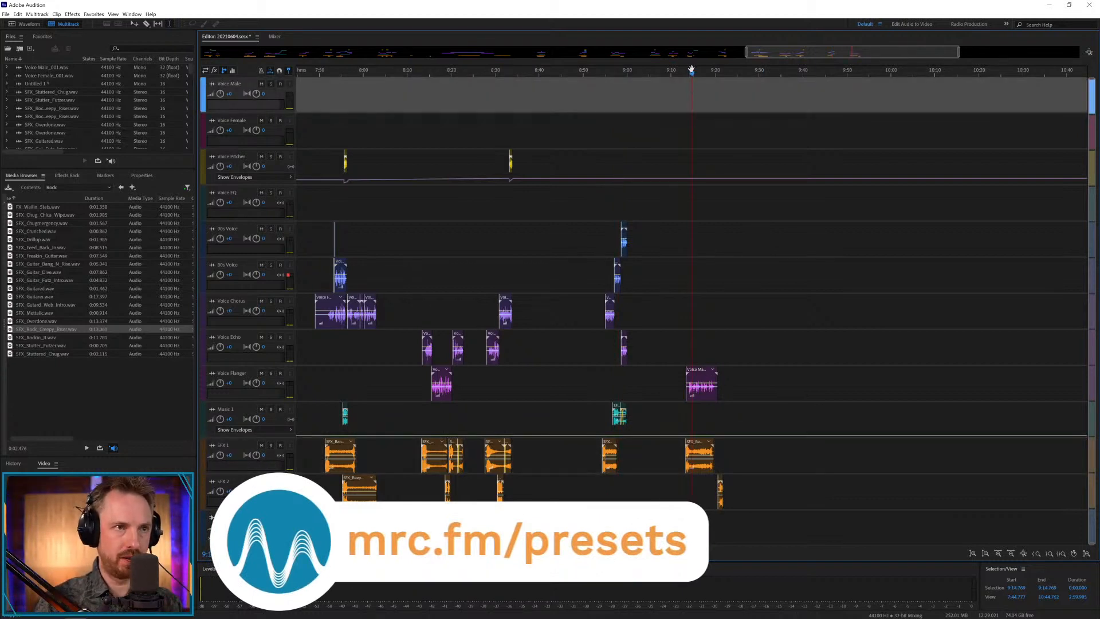
scroll(692, 73, "up", 5)
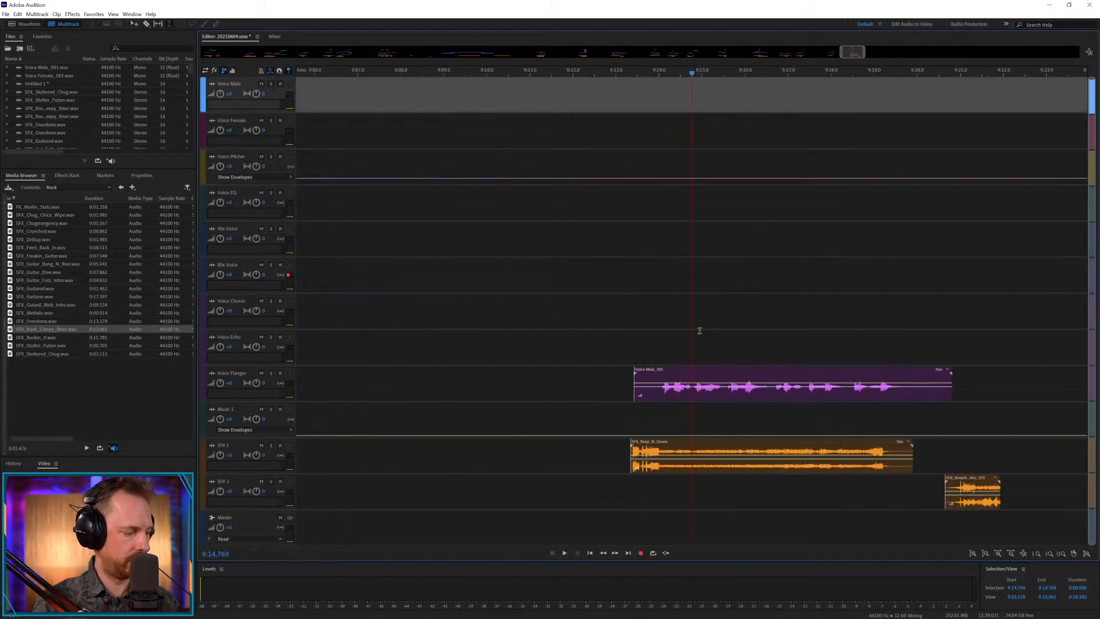
left_click_drag(706, 374, 698, 374)
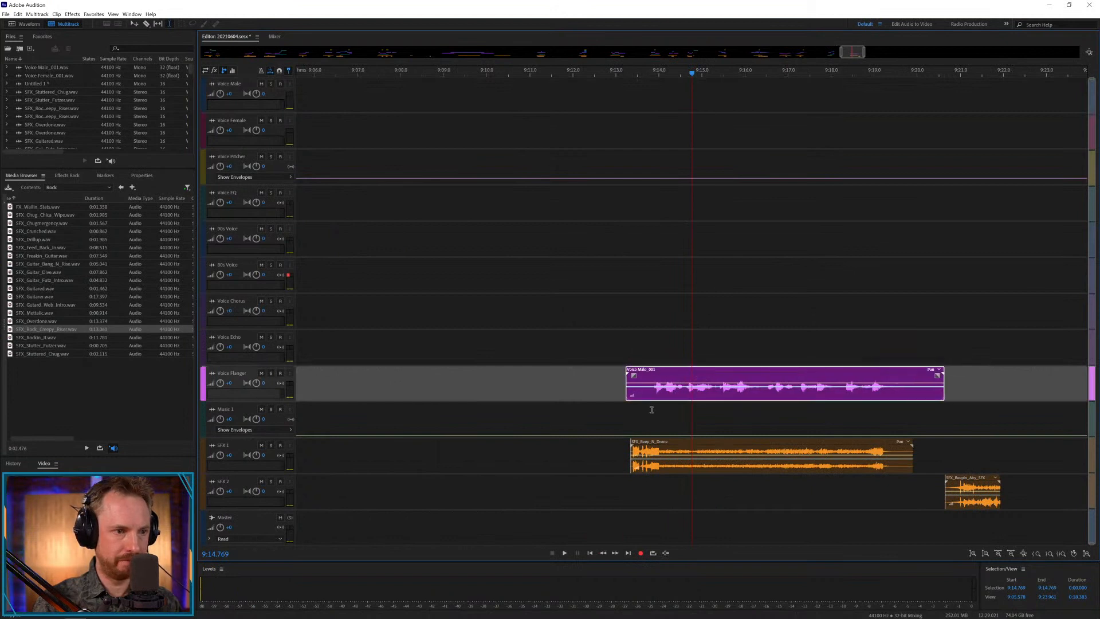
left_click(634, 419)
key("space")
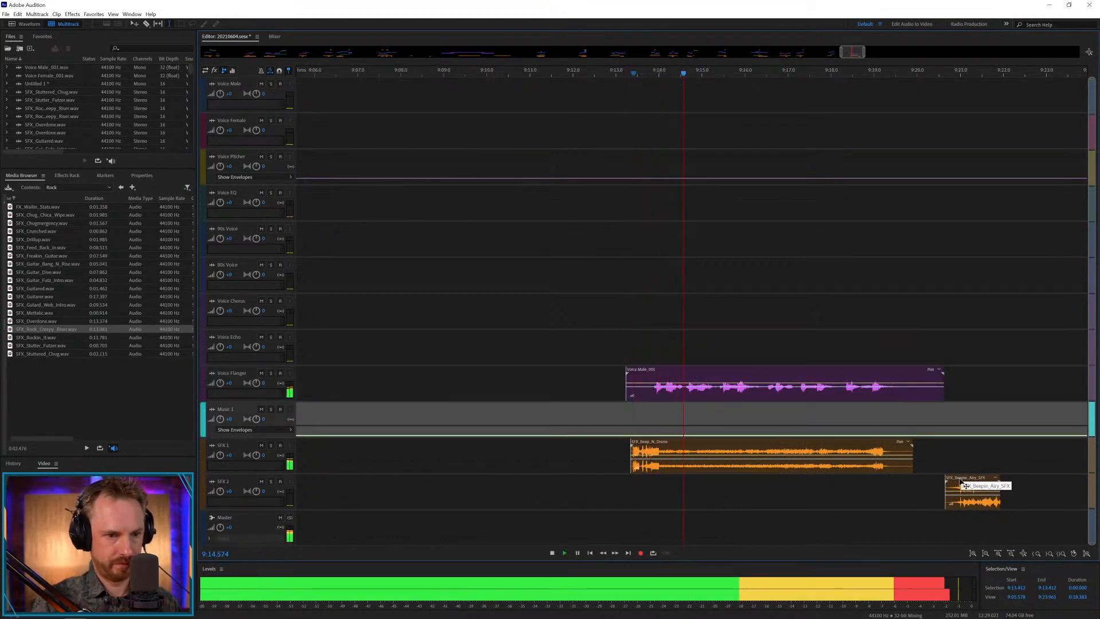
Move the SFX_Beeper_Airy_SFX clip on SFX 2 to about 9:15.8 and play it against the voice.
left_click_drag(965, 486, 741, 494)
key("space")
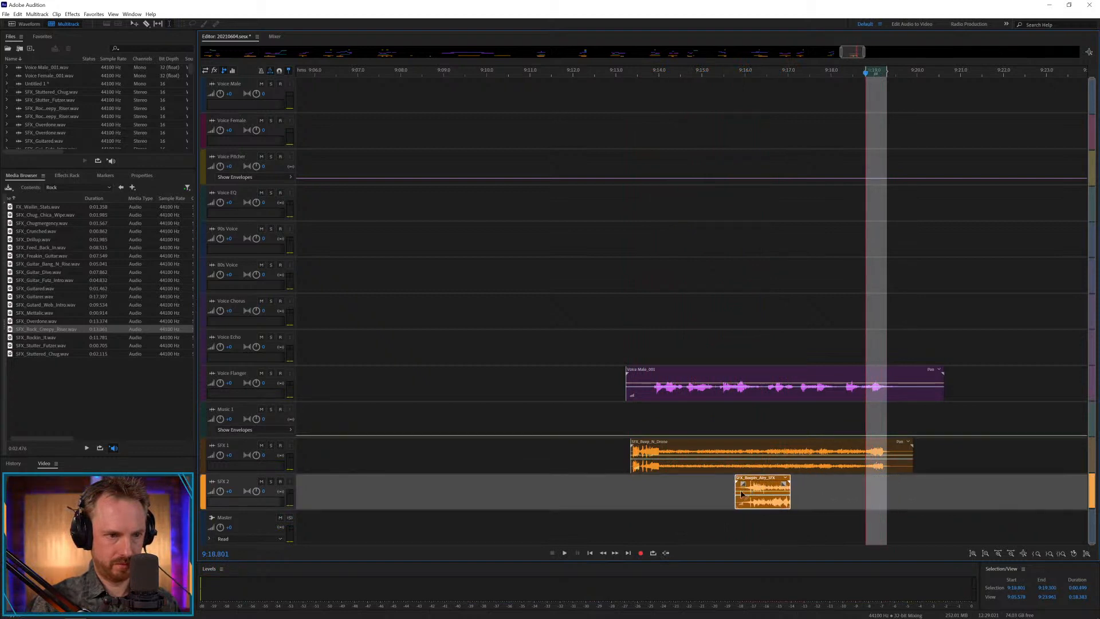
left_click(727, 493)
key("space")
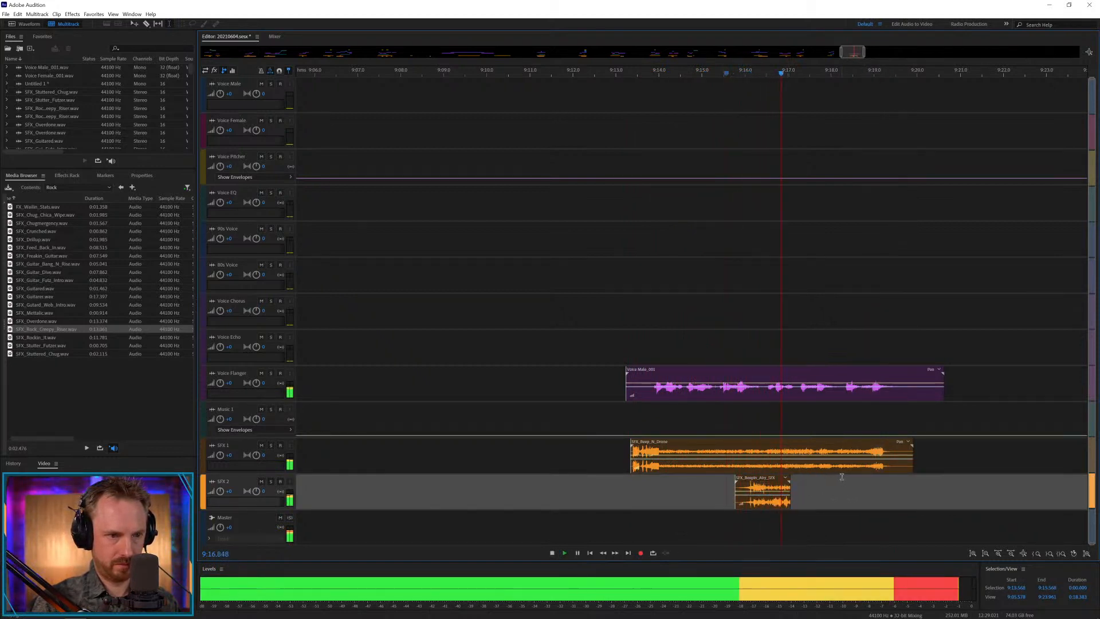
Copy the Voice Flanger section from about 9:16.5 to 9:17.1 onto Voice Pitcher and Voice EQ at the same time.
left_click_drag(766, 390, 793, 392)
key("space")
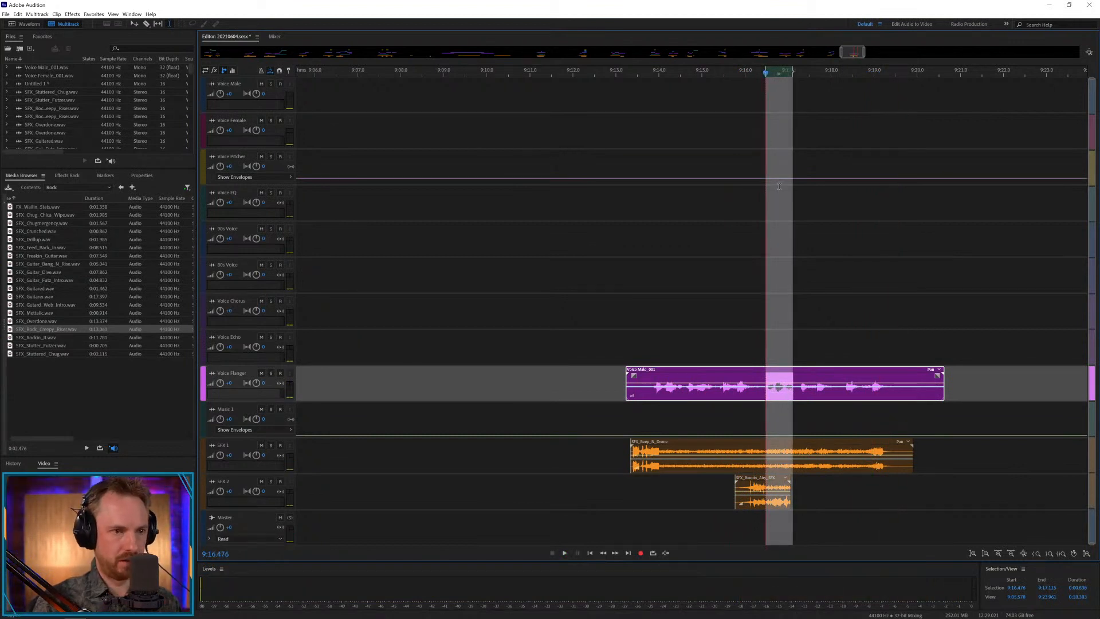
left_click(763, 164)
key("ctrl+v")
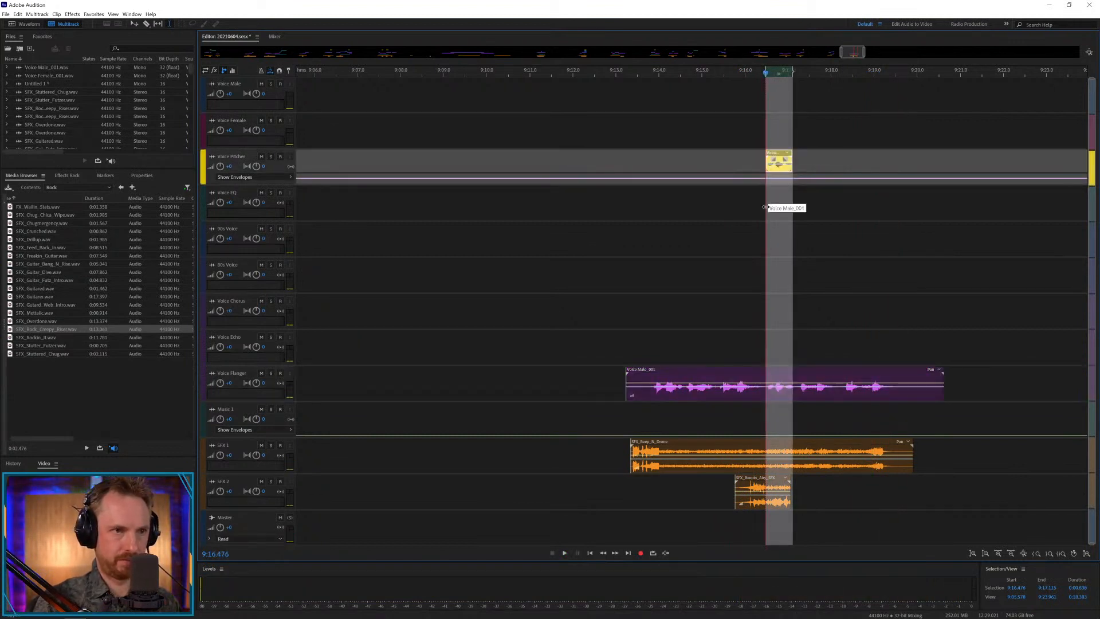
left_click(774, 196)
key("ctrl+v")
Dip the Voice Pitcher envelope at the start of its short clip, rising again at the clip's end, and play the result.
left_click(762, 181)
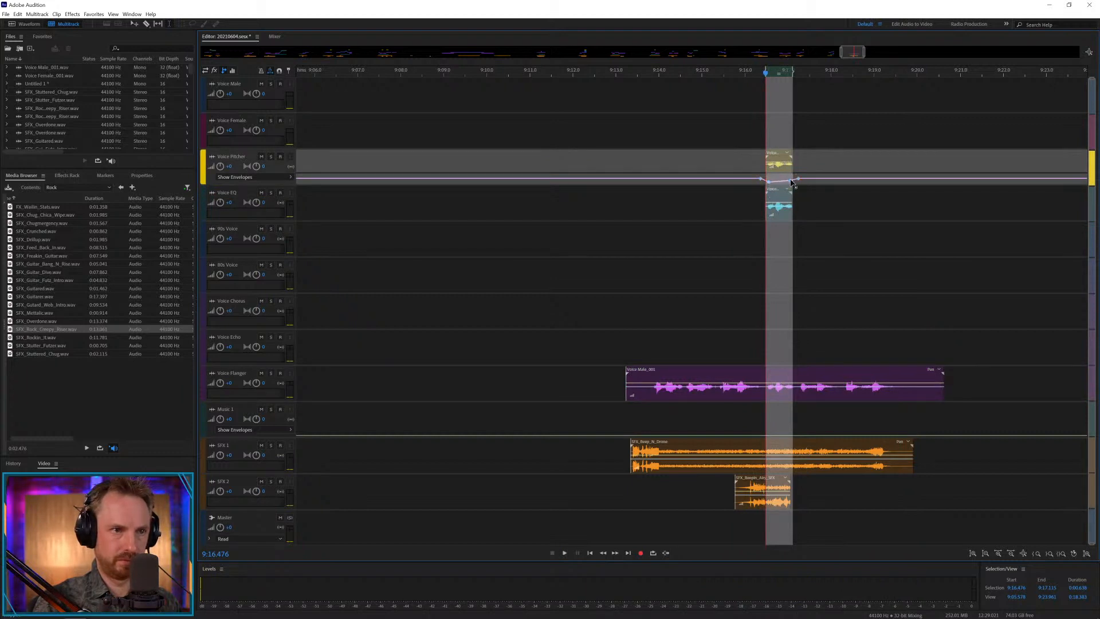
left_click(736, 215)
key("space")
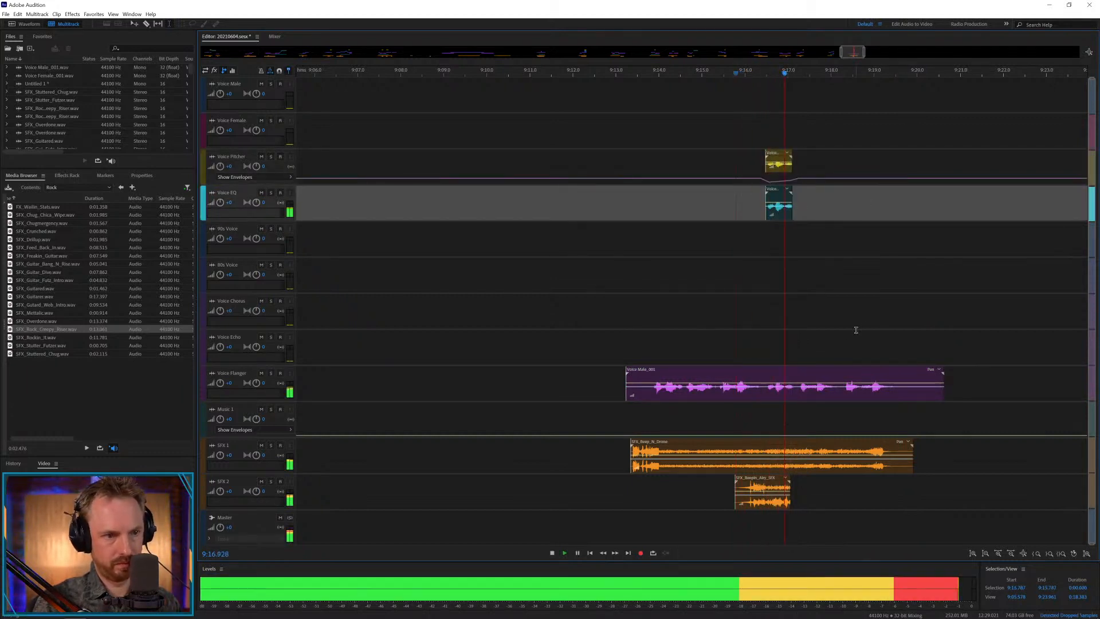
key("space")
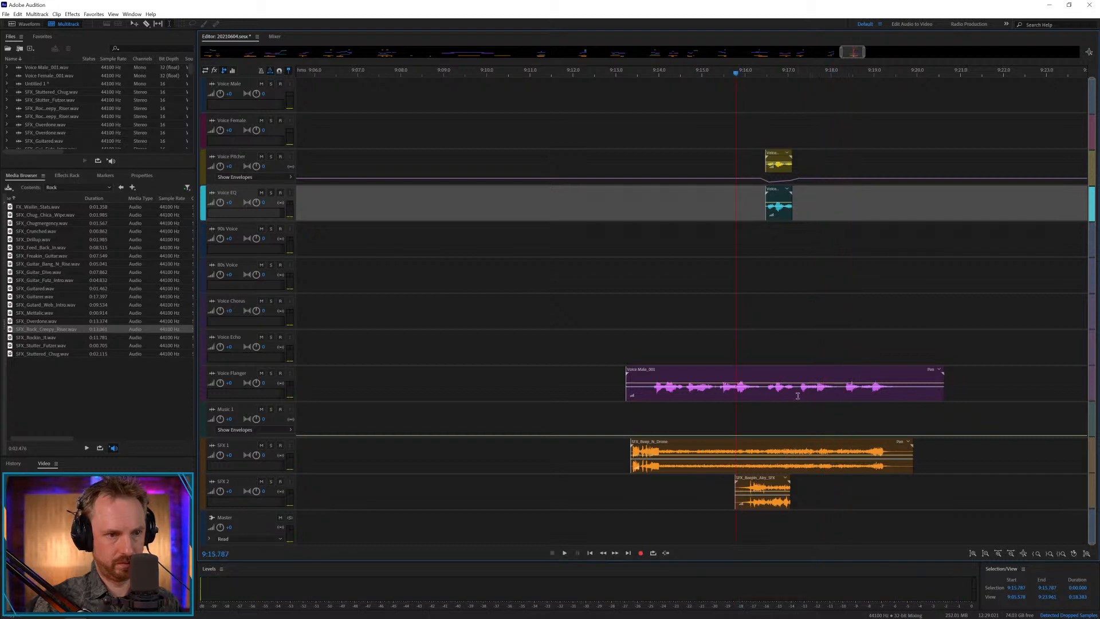
Split the Voice Flanger clip at about 9:17.2, tighten the gap by moving its remainder to about 9:17.1, and play the join.
left_click(804, 400)
key("ctrl+k")
left_click_drag(814, 370, 807, 370)
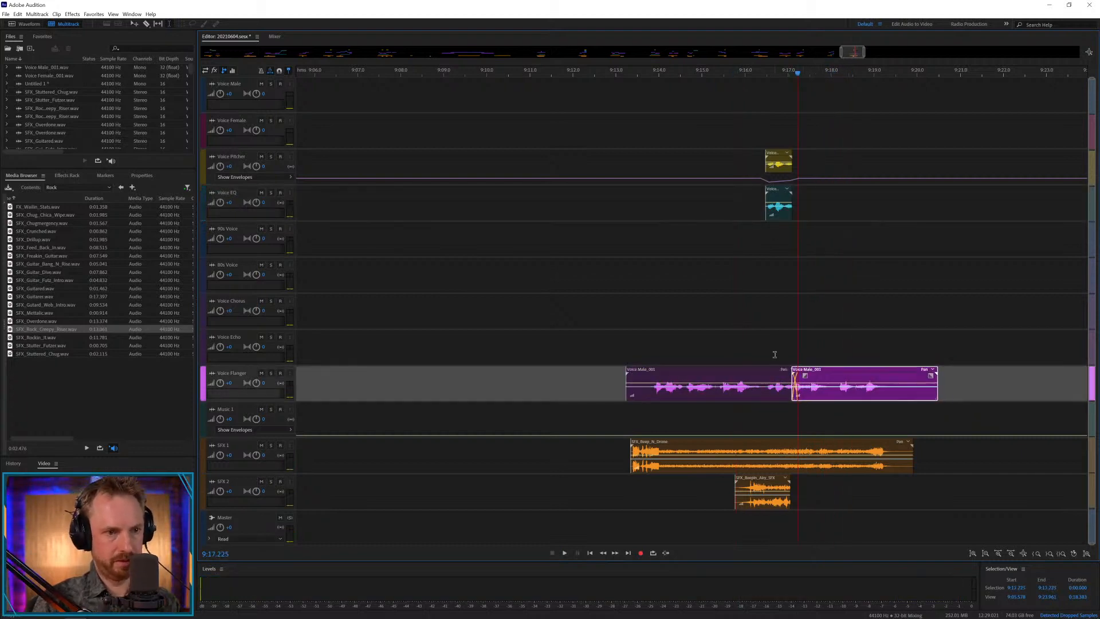
left_click(775, 354)
key("space")
key("space")
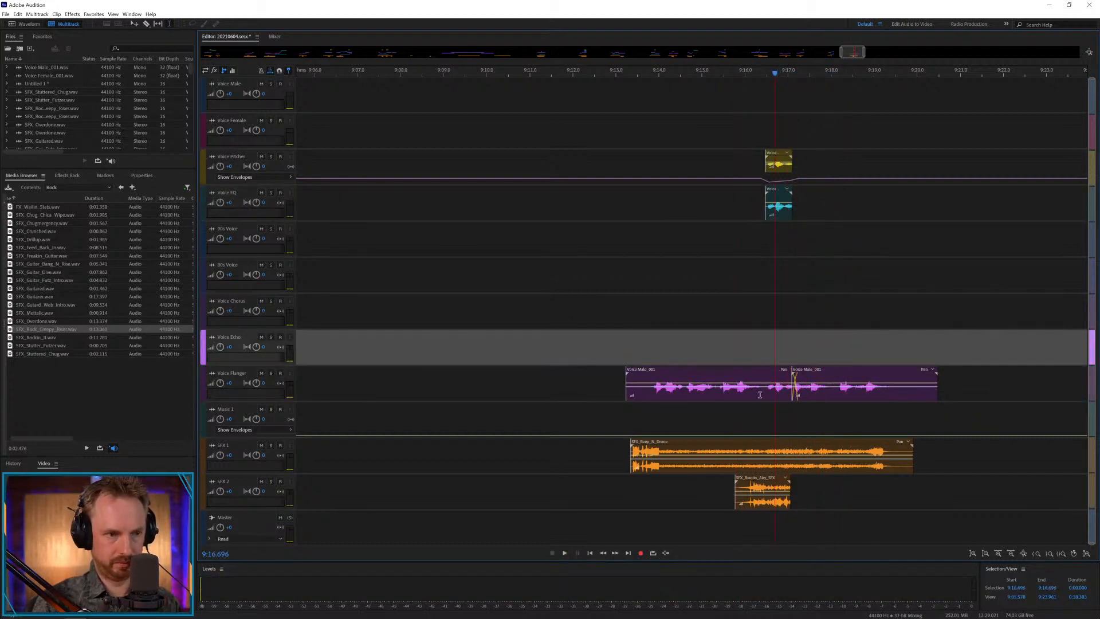
Split the Voice Flanger clip at about 9:16.4, shift its middle section and the Pitcher and EQ copies slightly earlier, and play it.
left_click(763, 394)
key("ctrl+k")
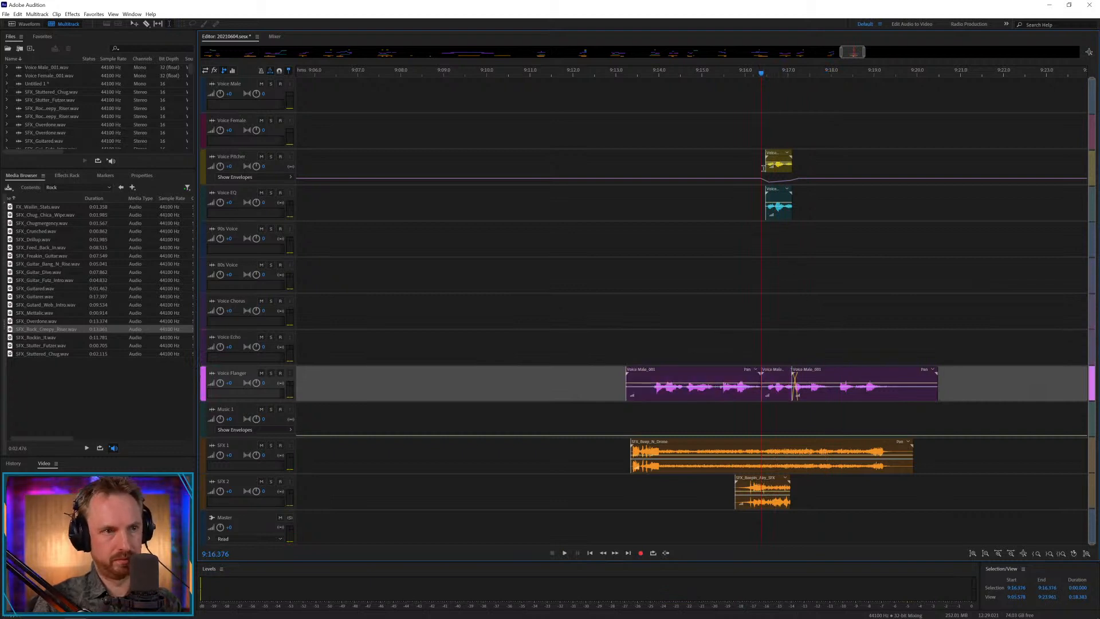
left_click_drag(773, 145, 774, 369)
left_click(751, 348)
key("space")
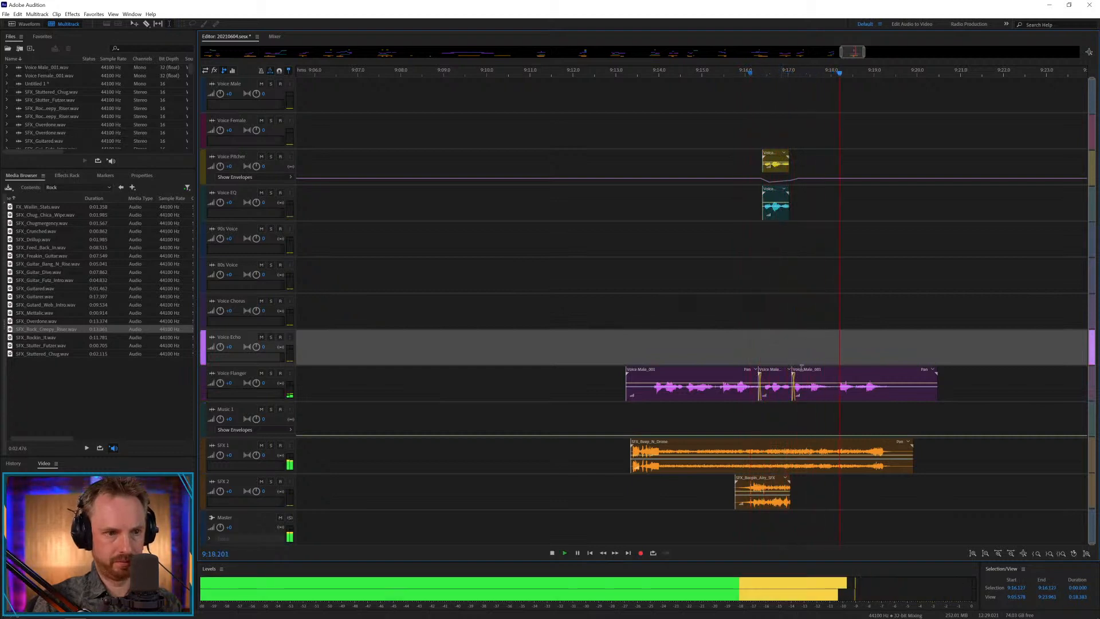
Delete the Voice Flanger tail after about 9:19.65, copy the remaining last clip onto Voice Echo at the same time, and play the result.
left_click_drag(902, 384, 975, 381)
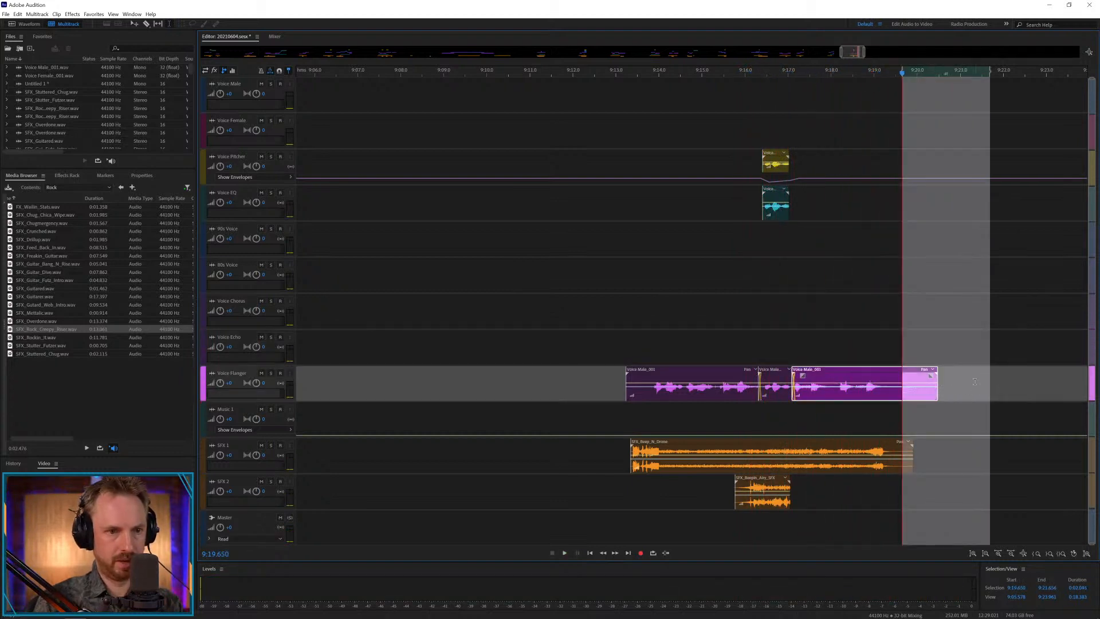
left_click(838, 355)
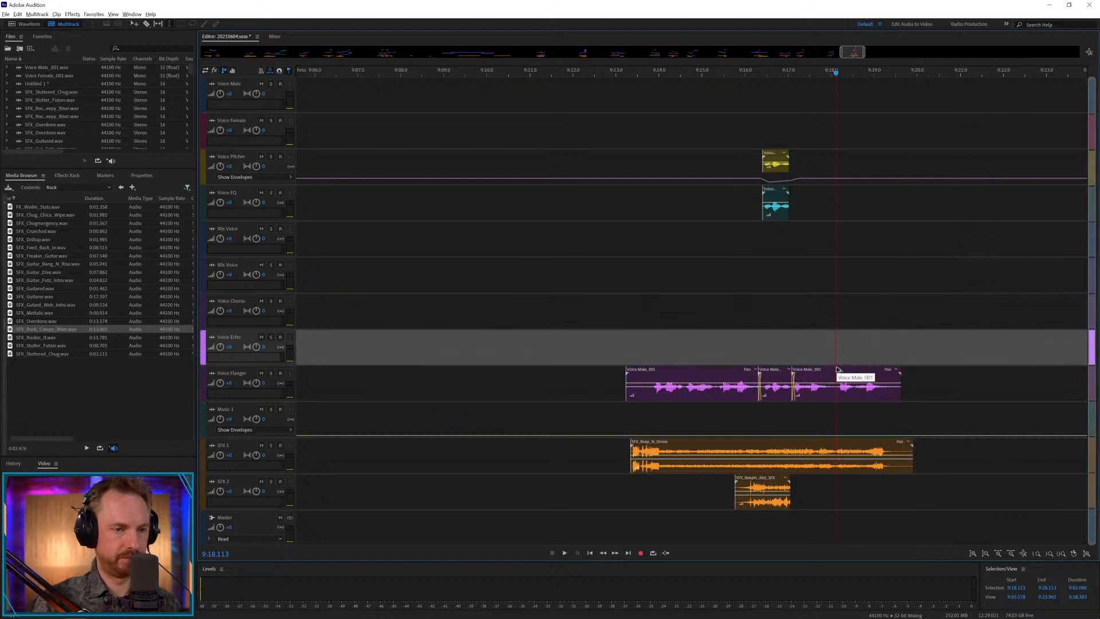
left_click_drag(837, 369, 838, 333)
left_click(802, 312)
key("space")
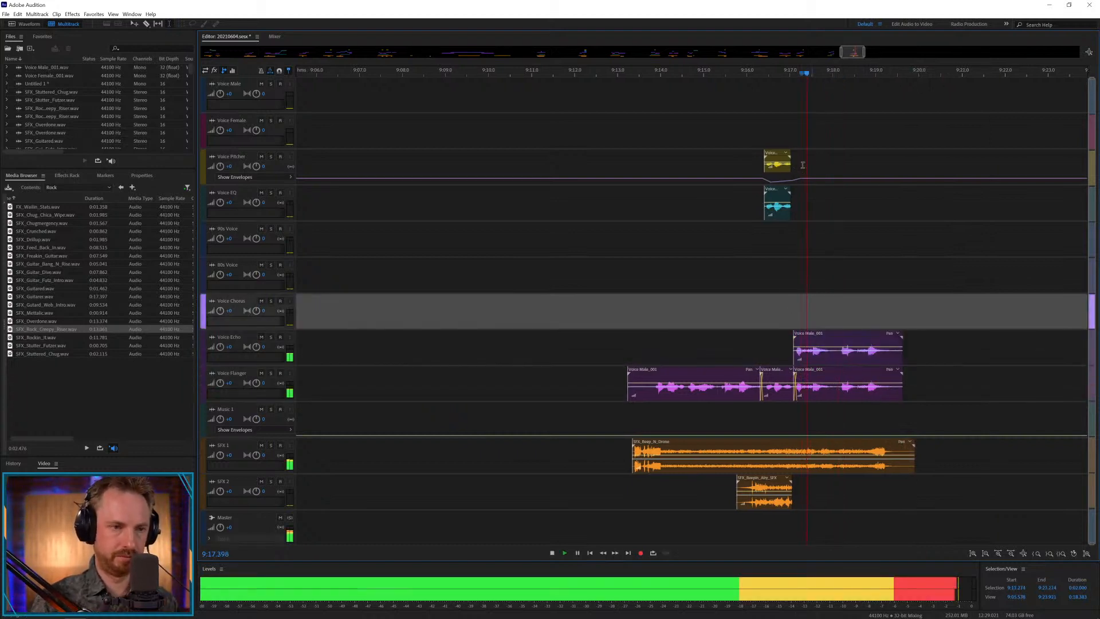
scroll(855, 75, "down", 10)
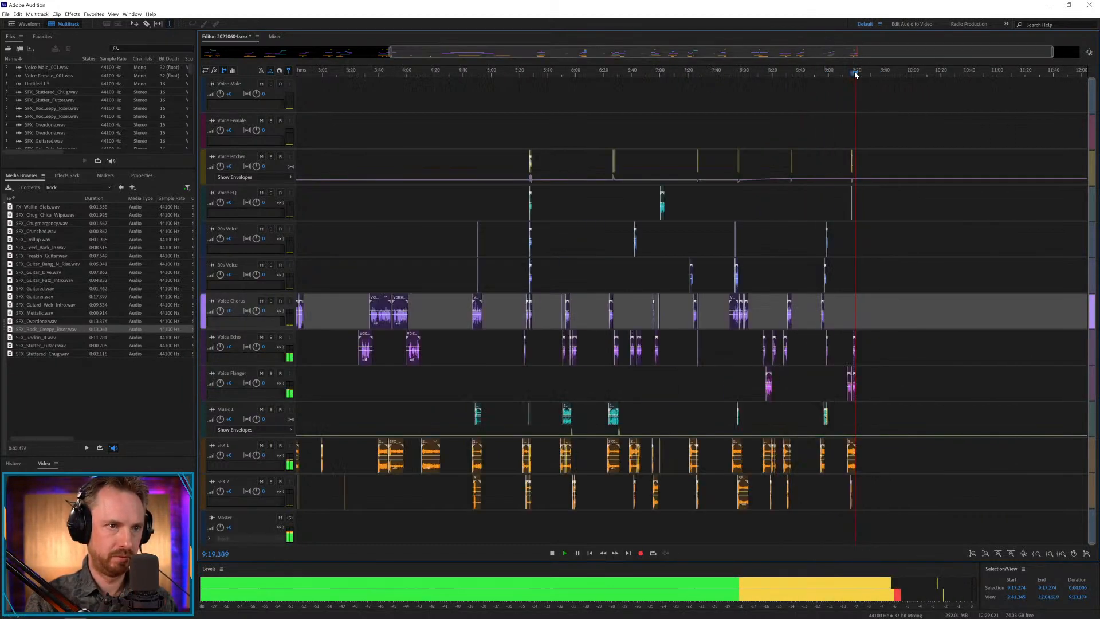
key("space")
Save the session and mix down the entire session to a new file.
left_click(620, 125)
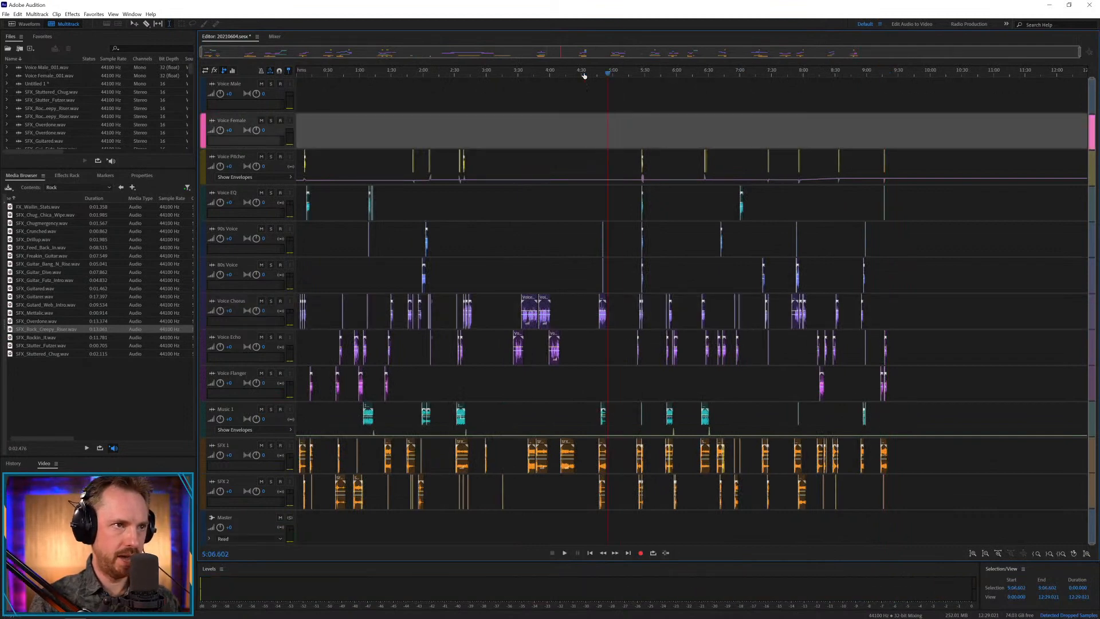
key("ctrl+s")
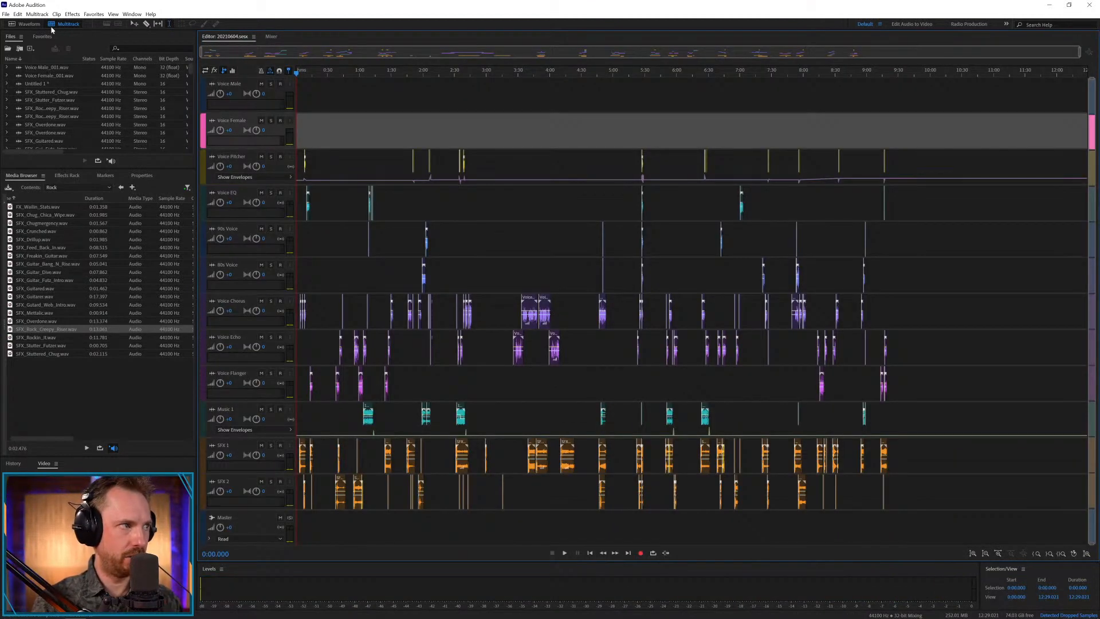
left_click(38, 15)
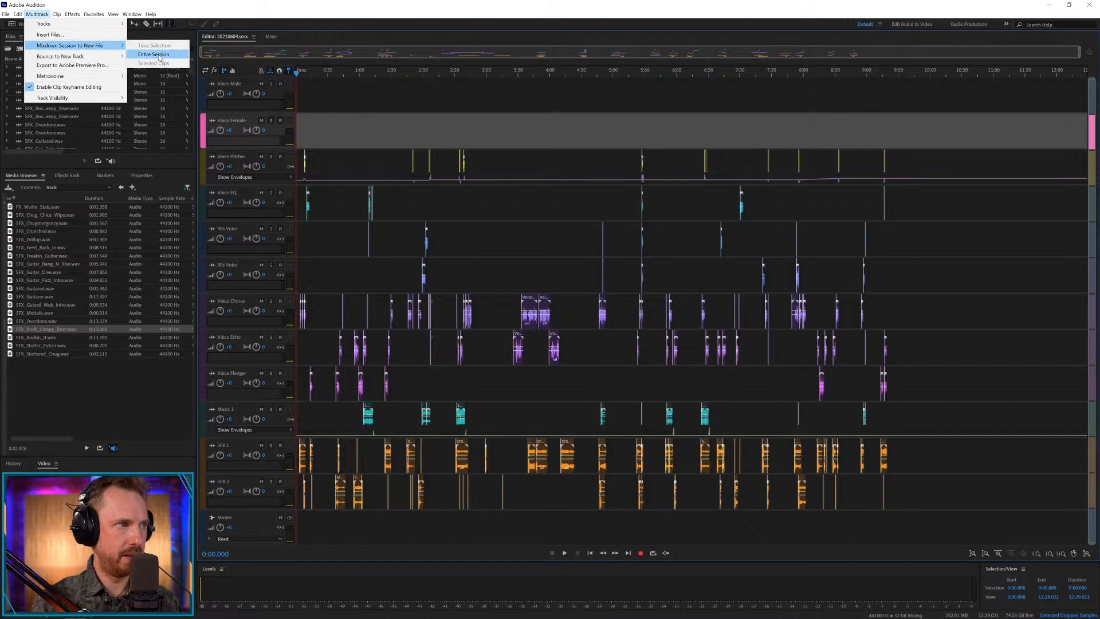
left_click(159, 55)
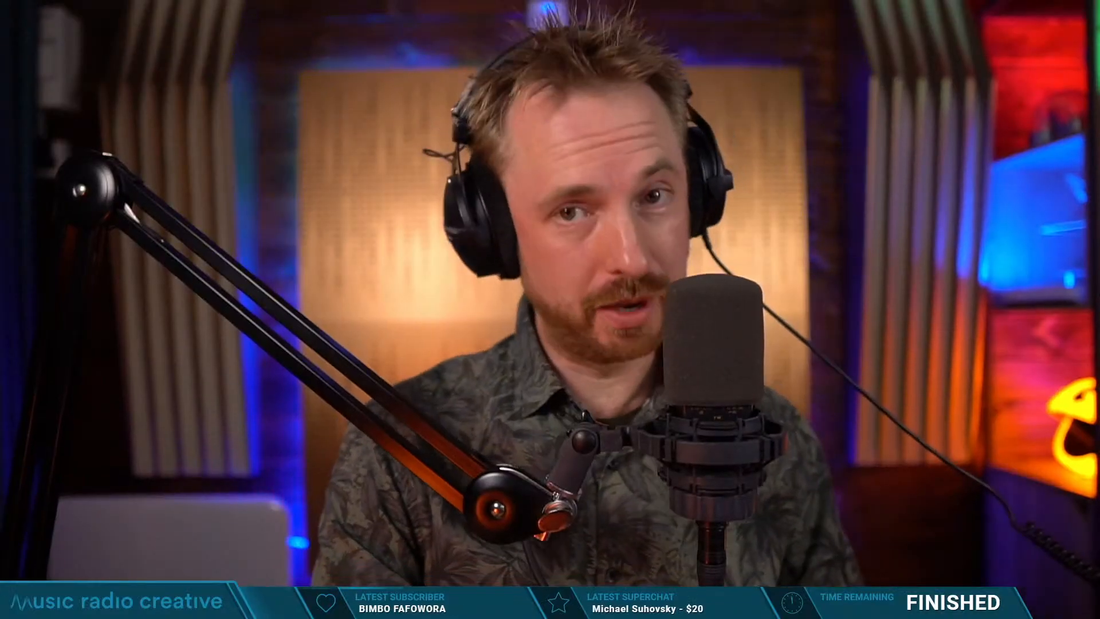